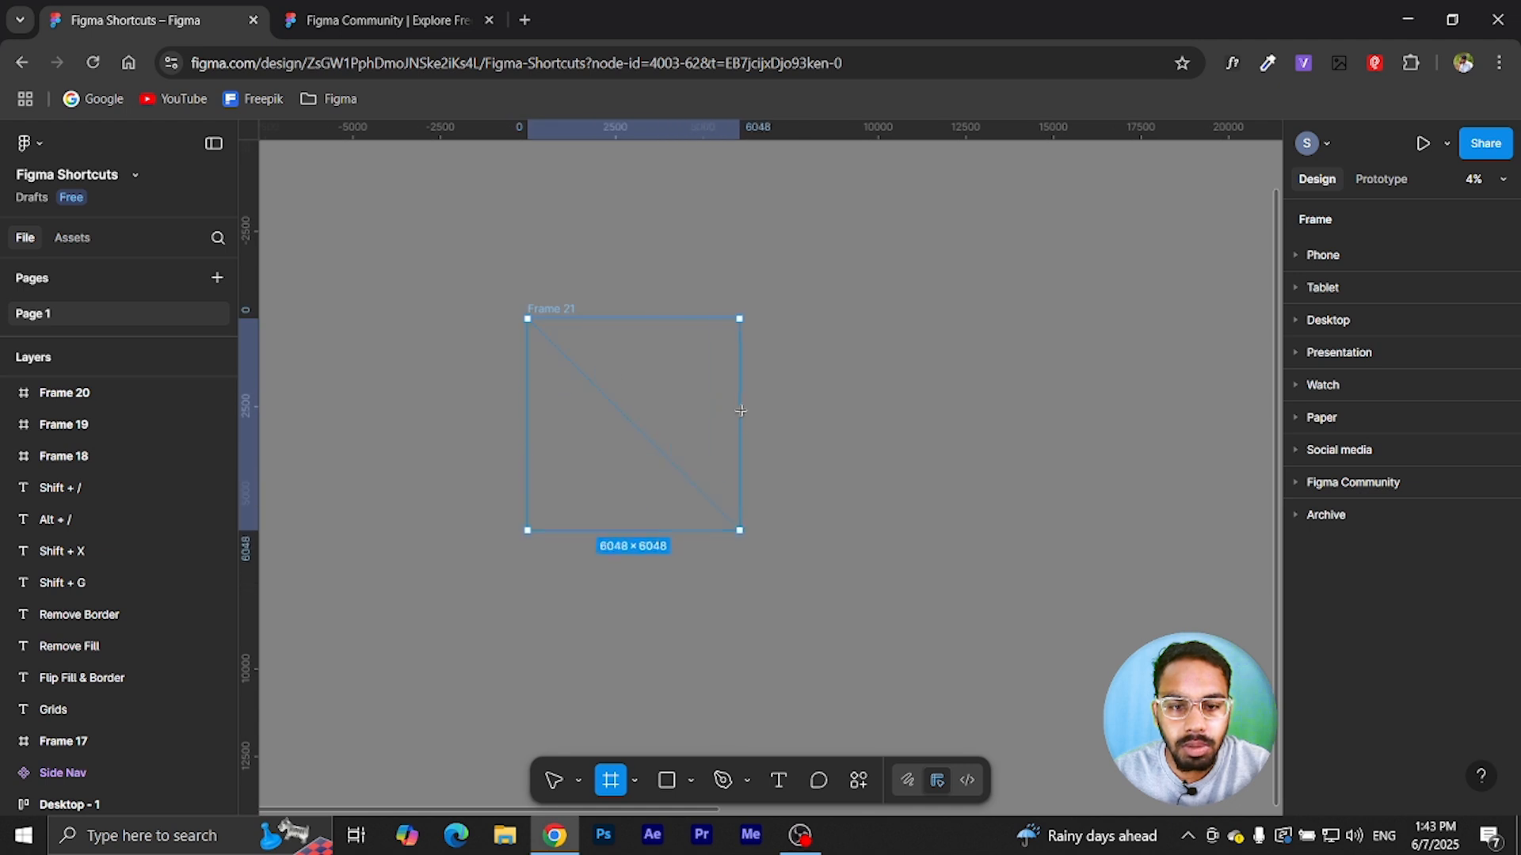
- Draw a square frame about 6162 × 6162 on the empty canvas and place a duplicate of it to its right
{"action": "left_click", "coordinate": [805, 473]}
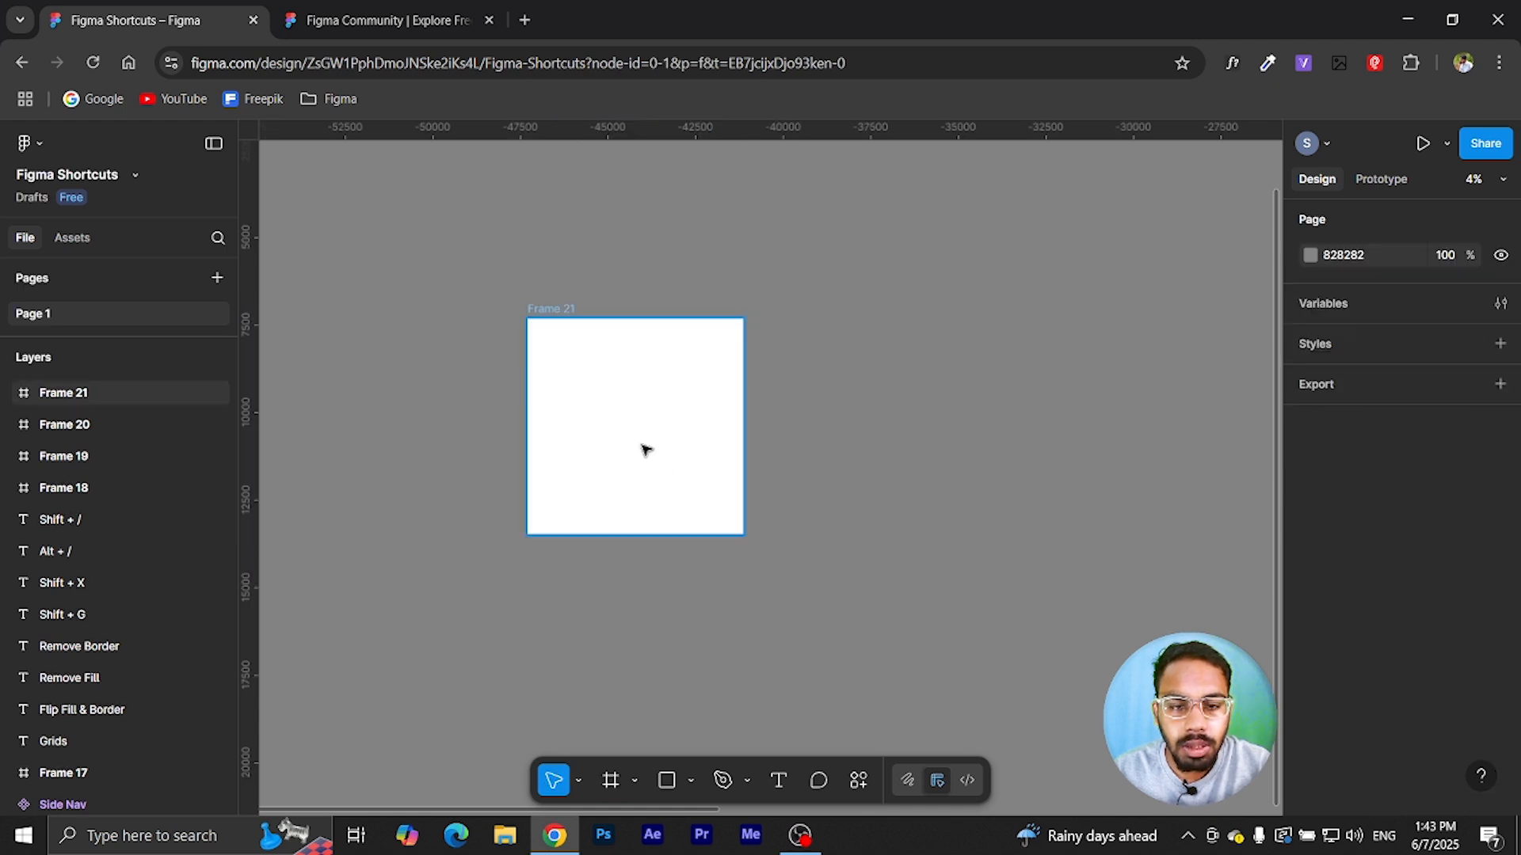
{"action": "left_click", "coordinate": [645, 443]}
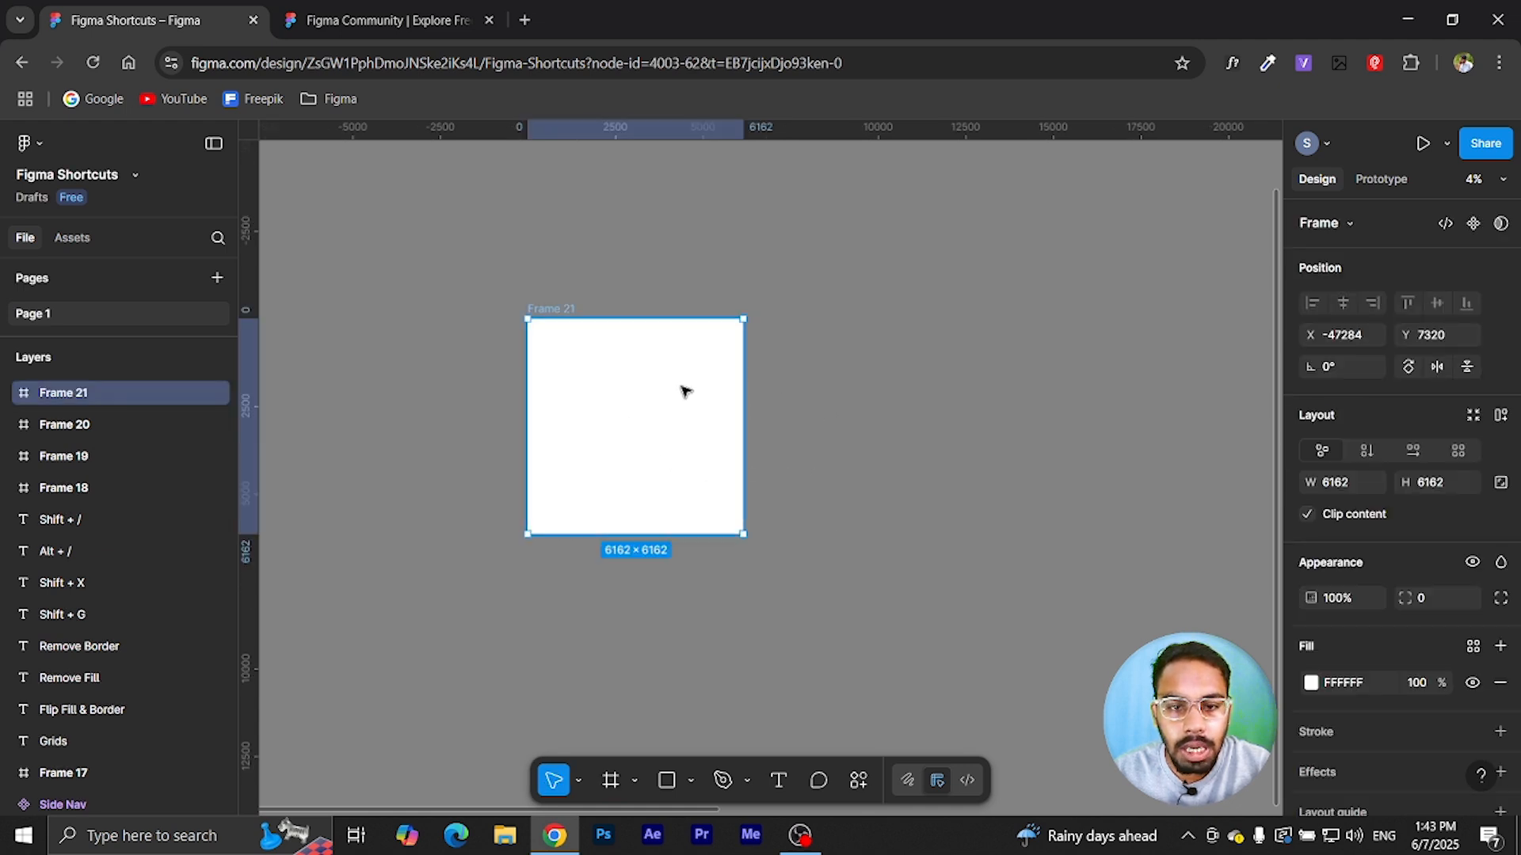
{"action": "left_click_drag", "start_coordinate": [668, 391], "coordinate": [903, 387], "text": "alt"}
{"action": "left_click", "coordinate": [670, 616]}
{"action": "left_click", "coordinate": [557, 340]}
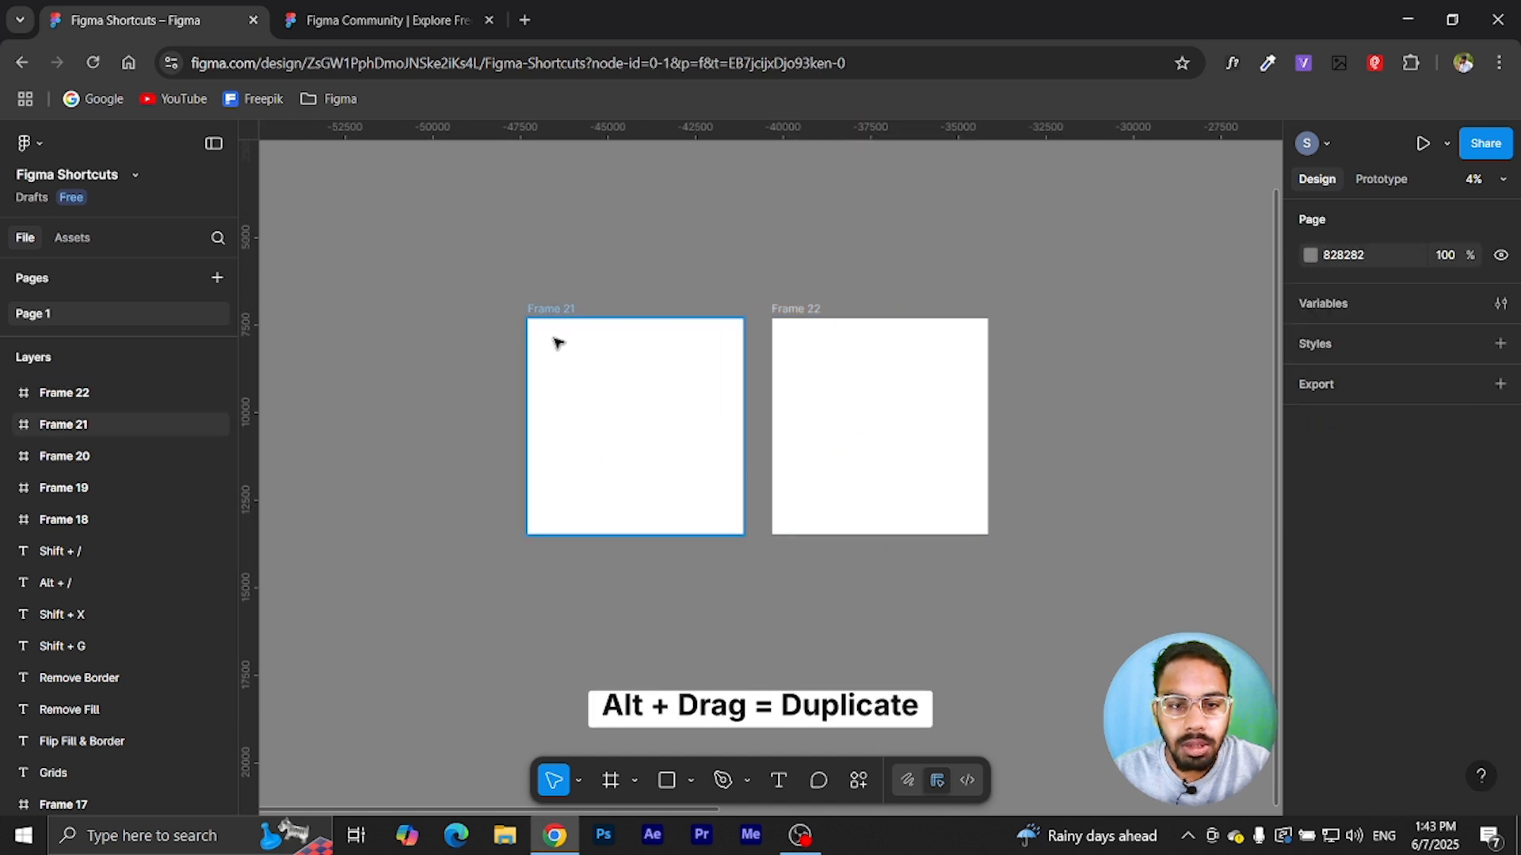
- Move Frame 21 up and away from its duplicate to about X -50110, Y 6472, then try pasting a copy and delete it
{"action": "left_click_drag", "start_coordinate": [553, 313], "coordinate": [455, 278]}
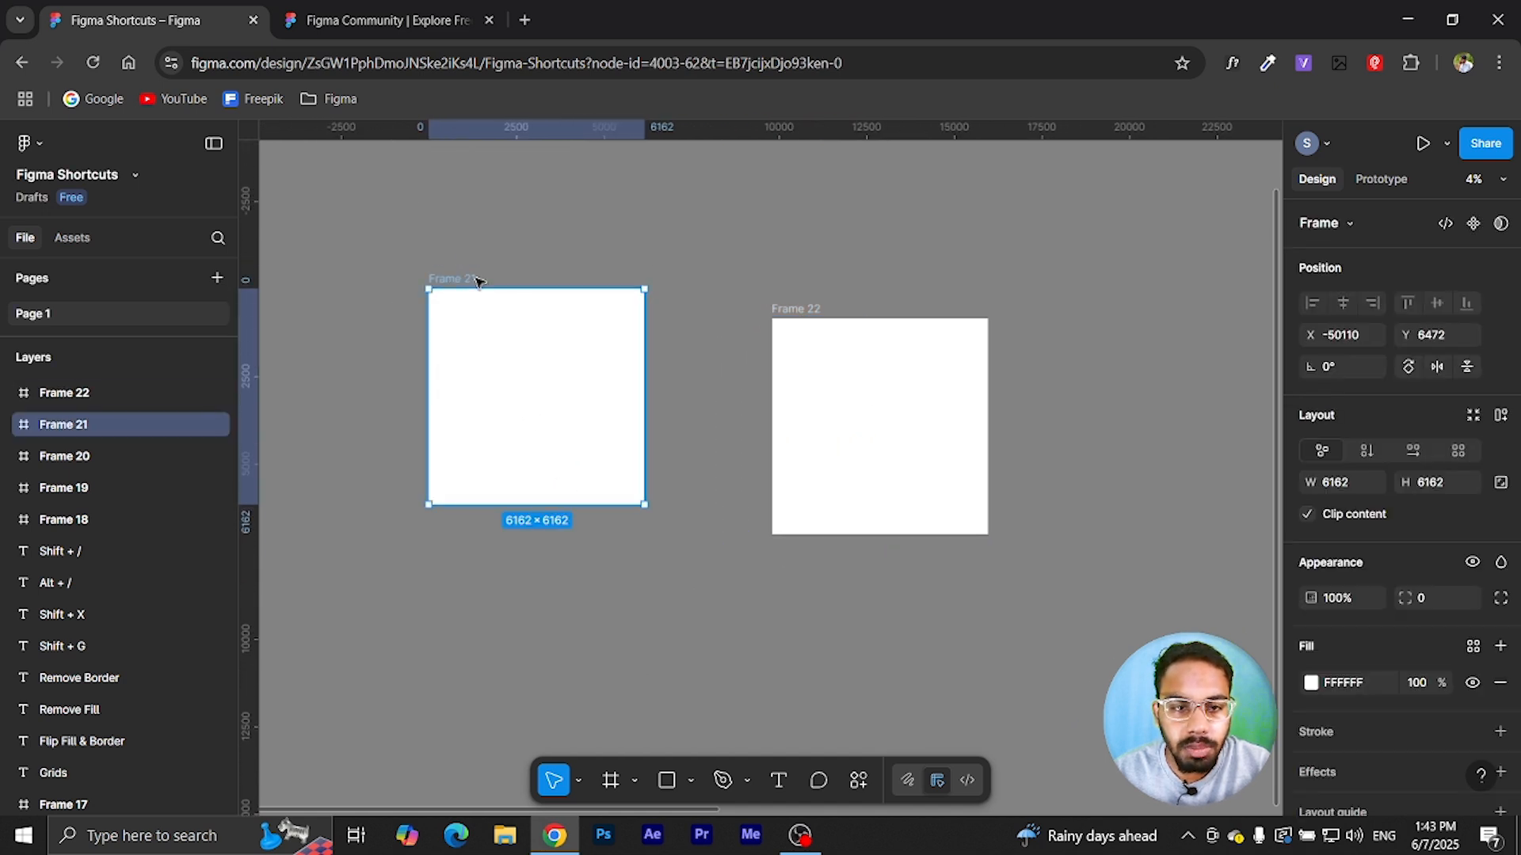
{"action": "left_click", "coordinate": [515, 665]}
{"action": "key", "text": "ctrl+v"}
{"action": "left_click_drag", "start_coordinate": [1038, 416], "coordinate": [1108, 434]}
{"action": "key", "text": "Delete"}
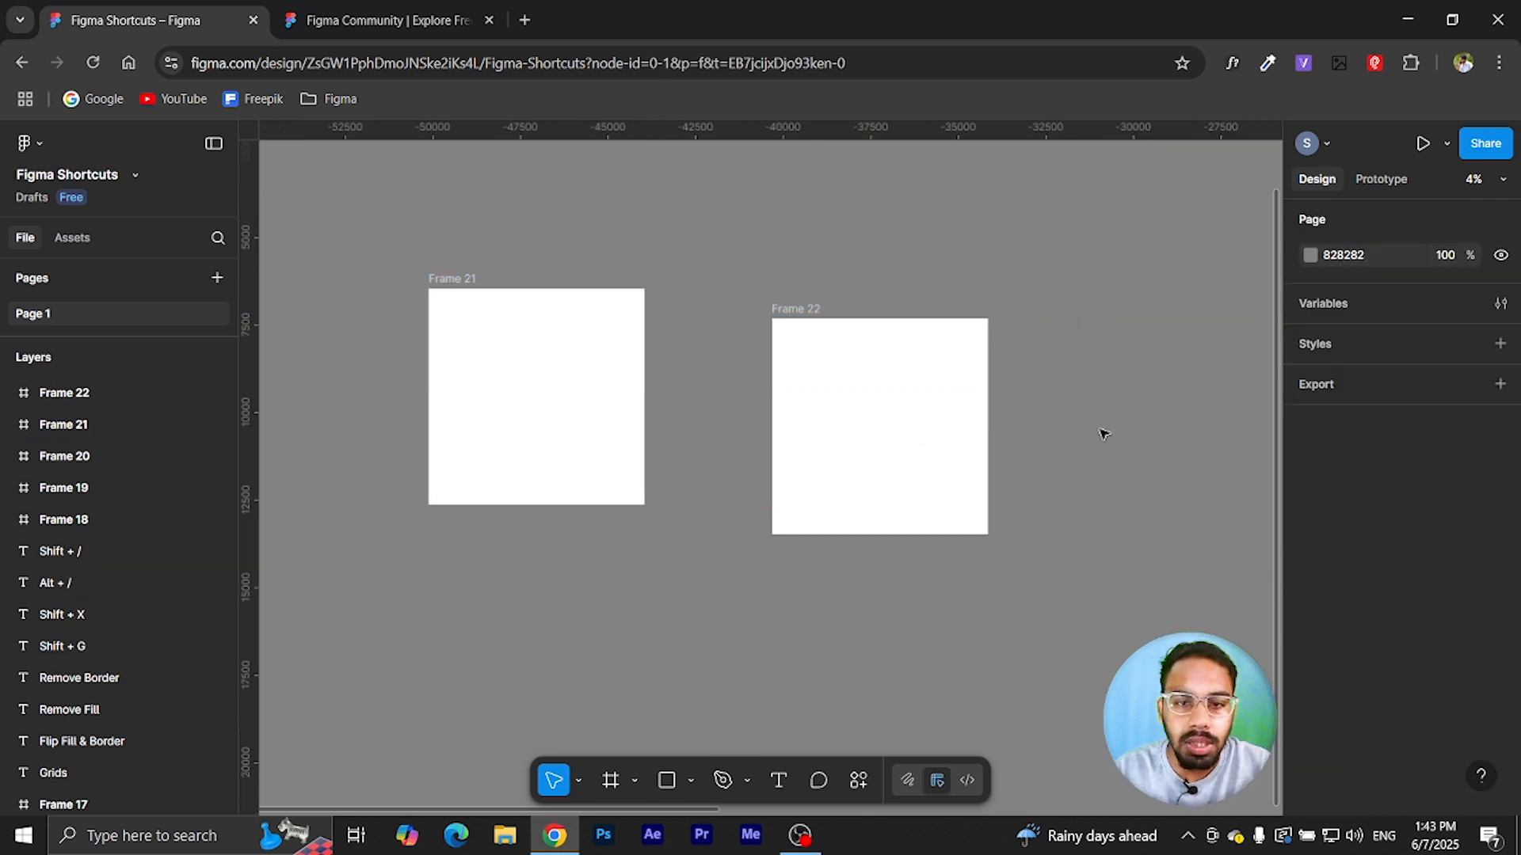
- Place another duplicate of Frame 21 to its right and delete both copies, keeping only the original
{"action": "left_click_drag", "start_coordinate": [455, 281], "coordinate": [1070, 578]}
{"action": "left_click", "coordinate": [700, 253]}
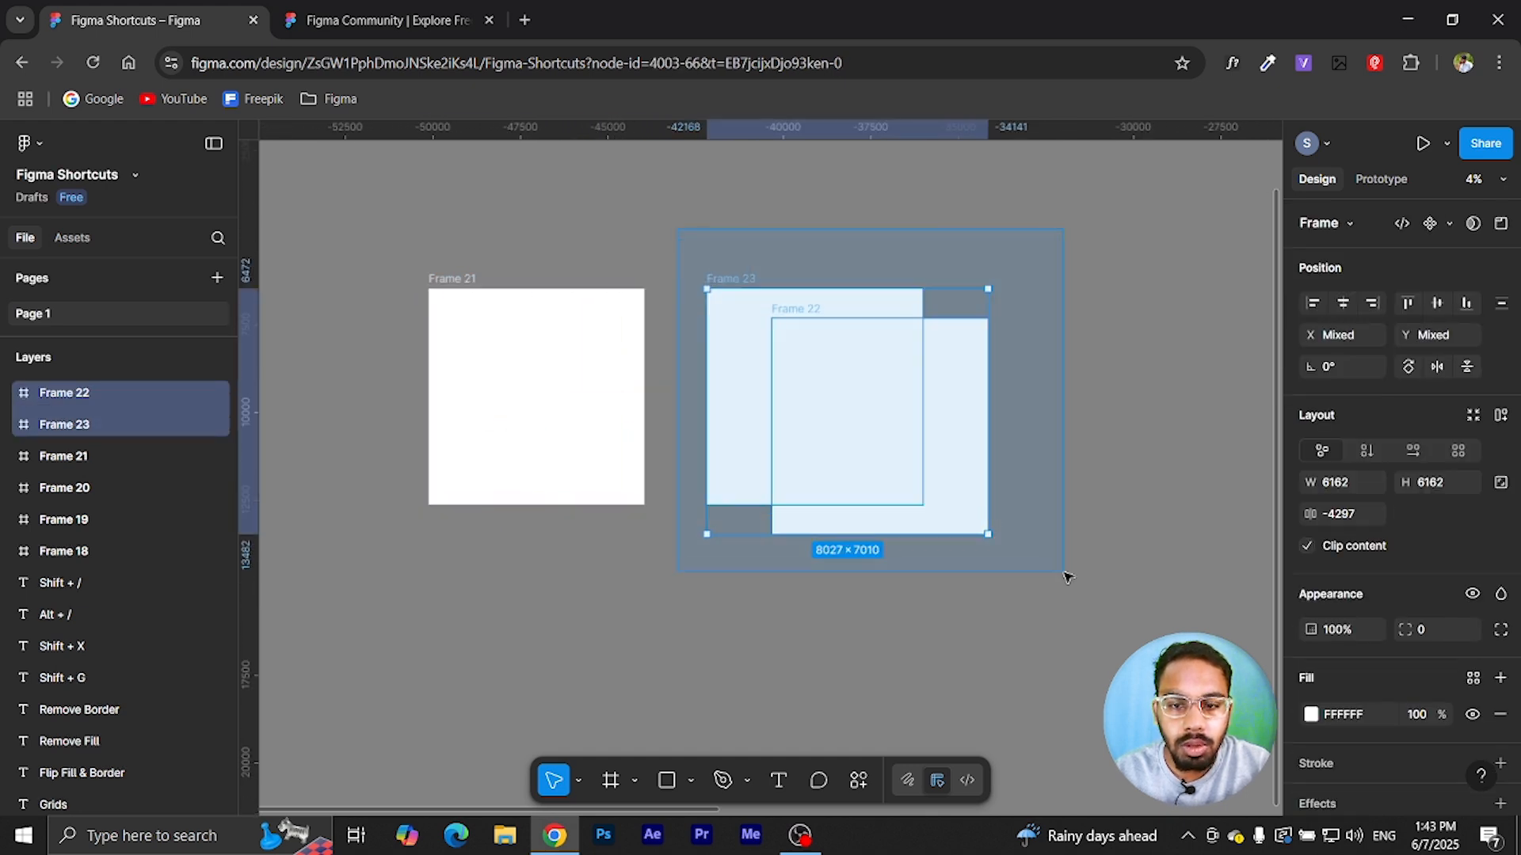
{"action": "key", "text": "Delete"}
- Duplicate Frame 21 to its right and repeat the duplication five times to build an evenly spaced row
{"action": "scroll", "coordinate": [757, 448], "scroll_direction": "down", "scroll_amount": 2}
{"action": "scroll", "coordinate": [700, 432], "scroll_direction": "right", "scroll_amount": 3}
{"action": "left_click", "coordinate": [411, 298]}
{"action": "left_click", "coordinate": [411, 293]}
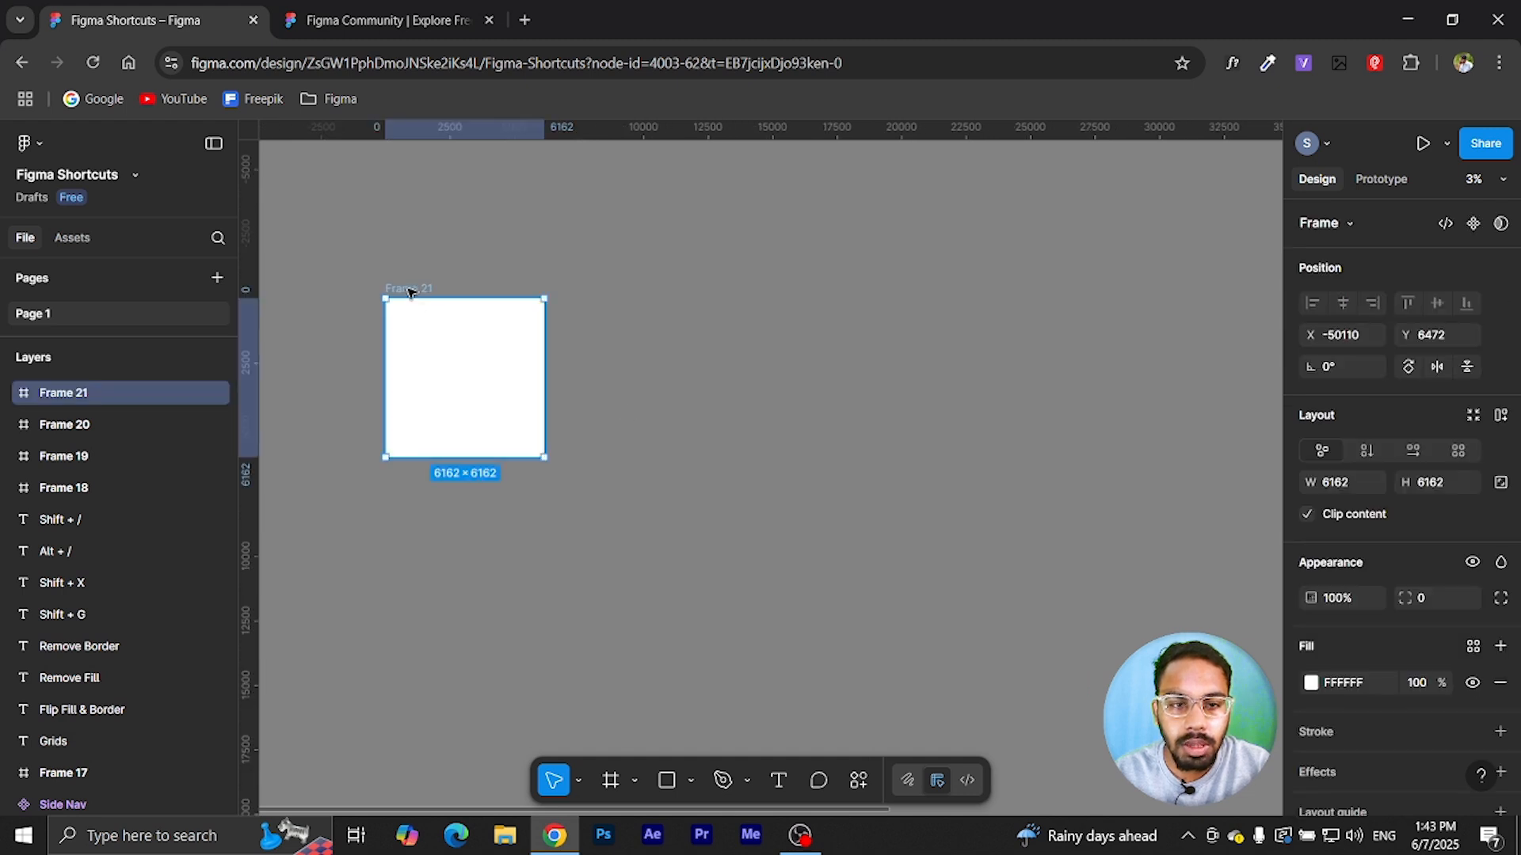
{"action": "left_click_drag", "start_coordinate": [411, 290], "coordinate": [602, 290]}
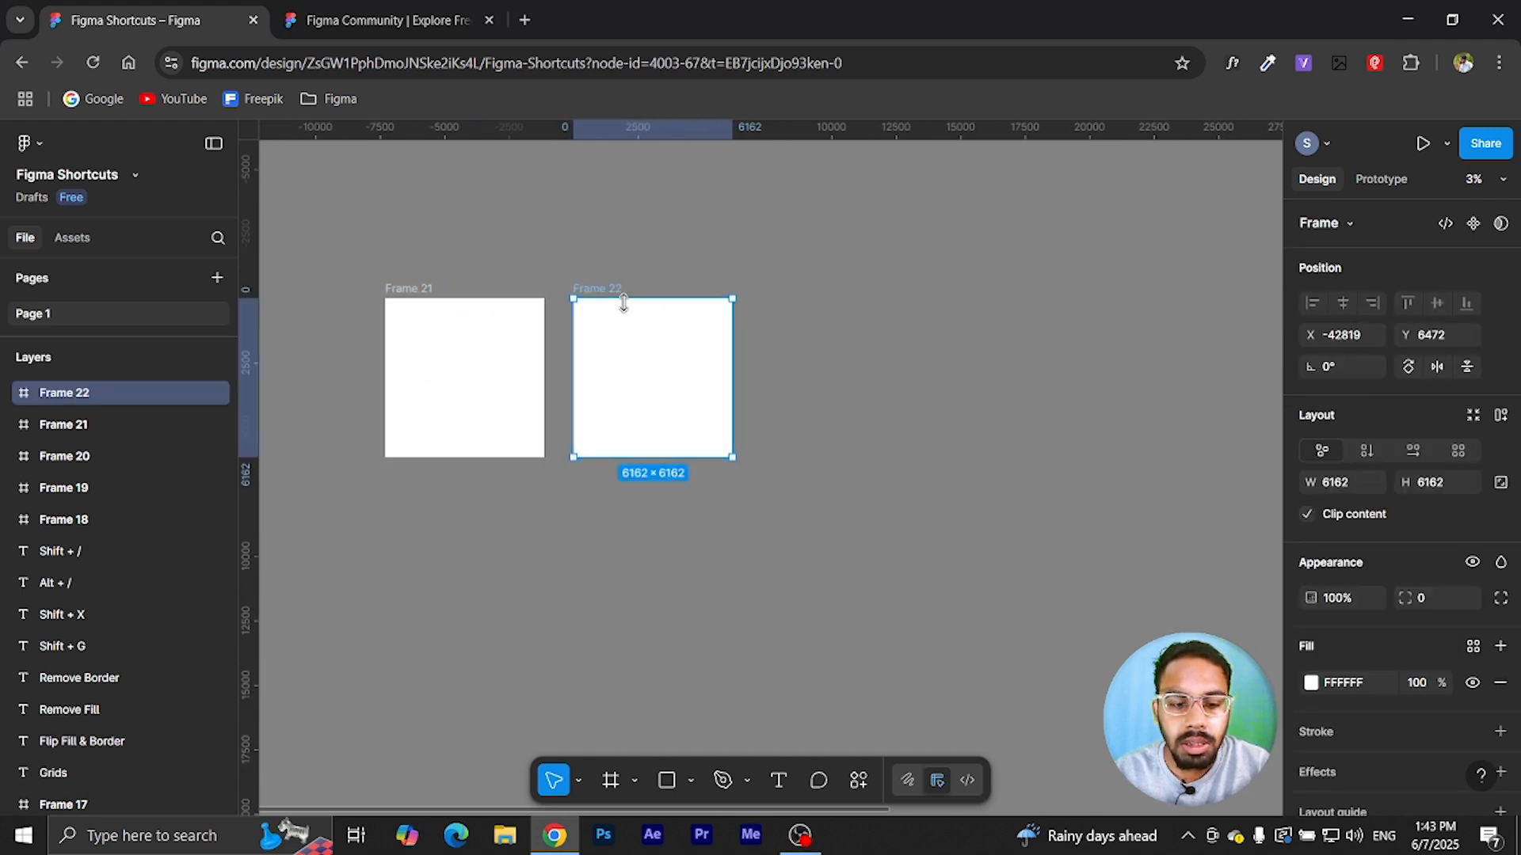
{"action": "key", "text": "ctrl+d"}
{"action": "key", "text": "ctrl+d"}
{"action": "key", "text": "ctrl+d"}
{"action": "key", "text": "ctrl+d"}
{"action": "scroll", "coordinate": [649, 321], "scroll_direction": "down", "scroll_amount": 3}
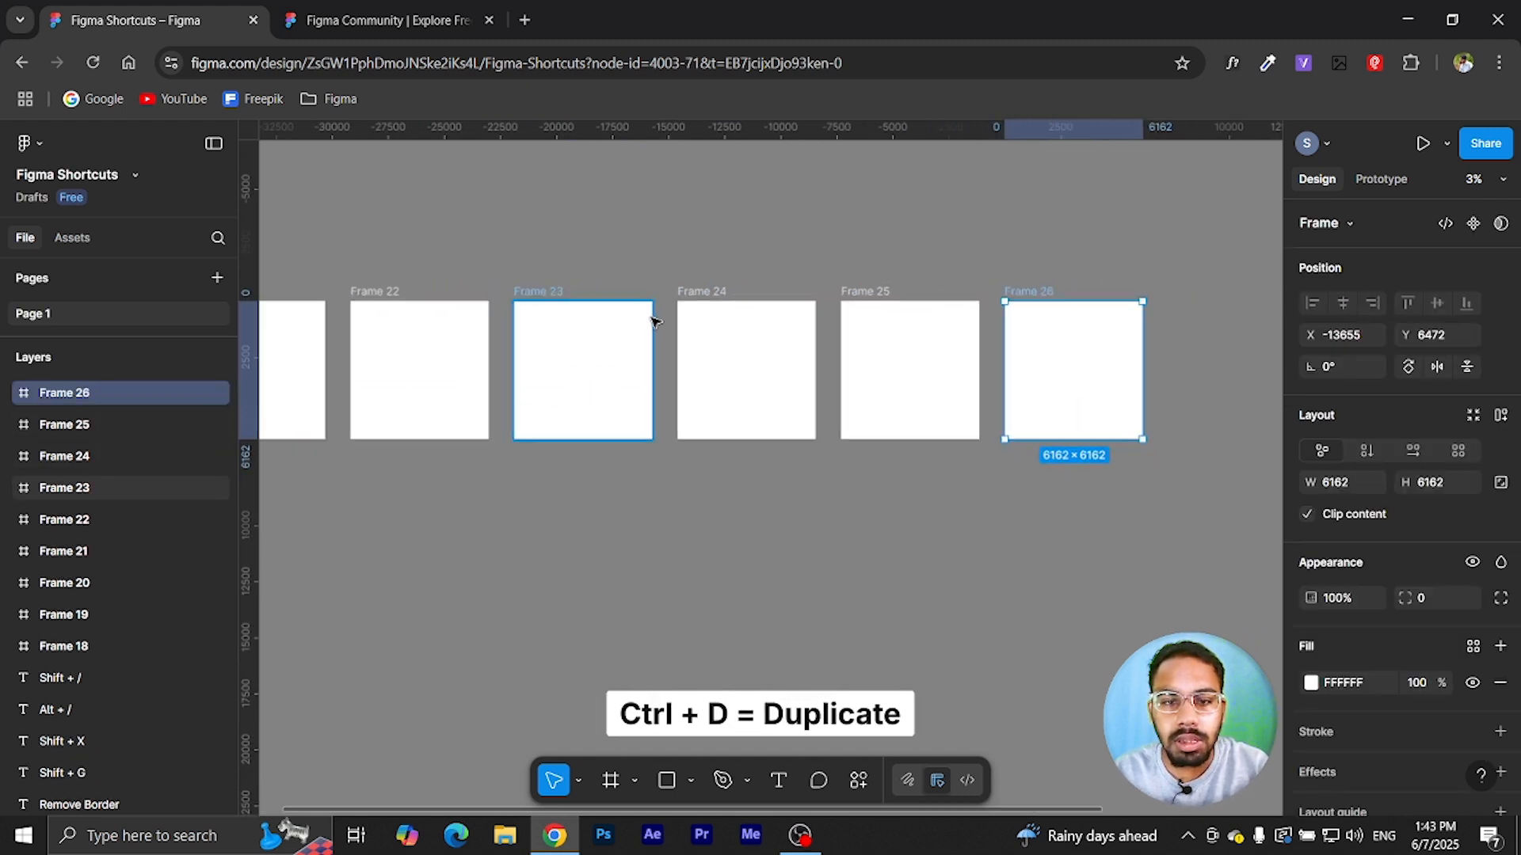
{"action": "key", "text": "ctrl+d"}
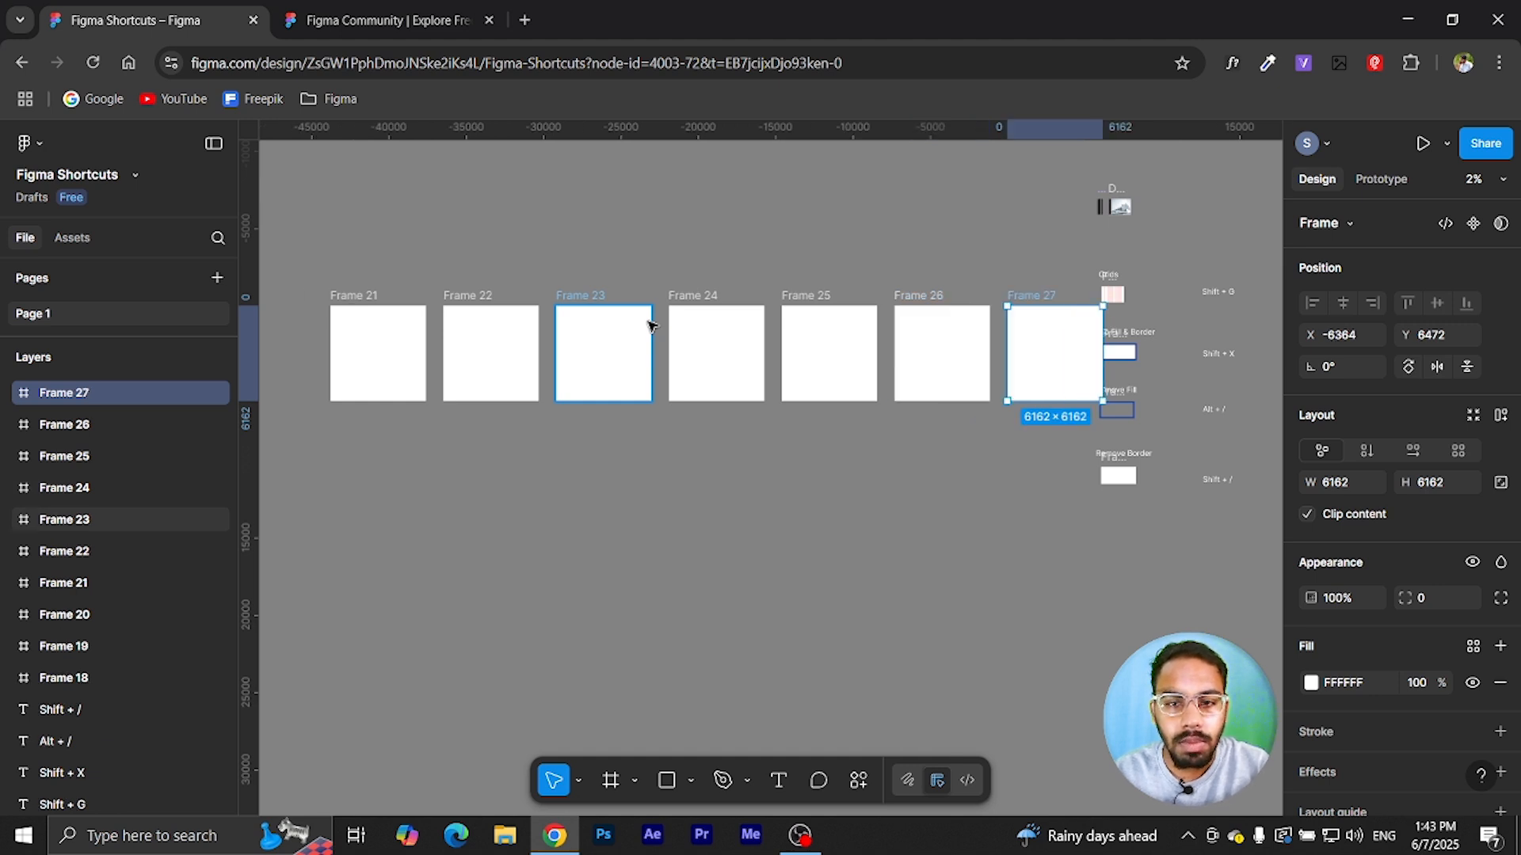
- Delete all the duplicated frames in the row, keeping only Frame 21
{"action": "left_click_drag", "start_coordinate": [428, 236], "coordinate": [996, 496]}
{"action": "key", "text": "Delete"}
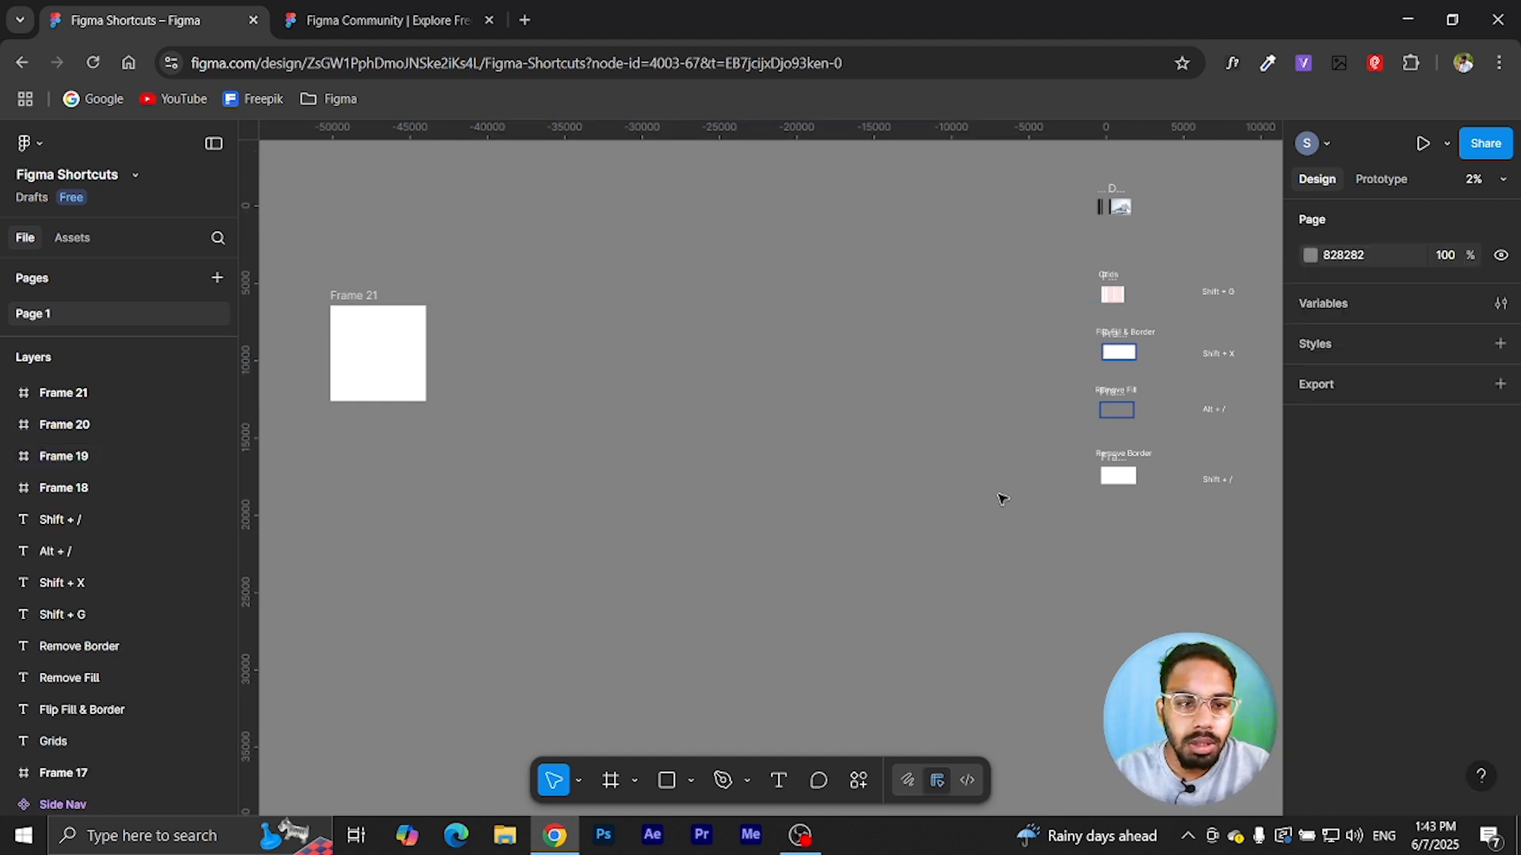
- Switch to Draw mode and apply a Linear repeat to Frame 21
{"action": "scroll", "coordinate": [327, 313], "scroll_direction": "up", "scroll_amount": 3}
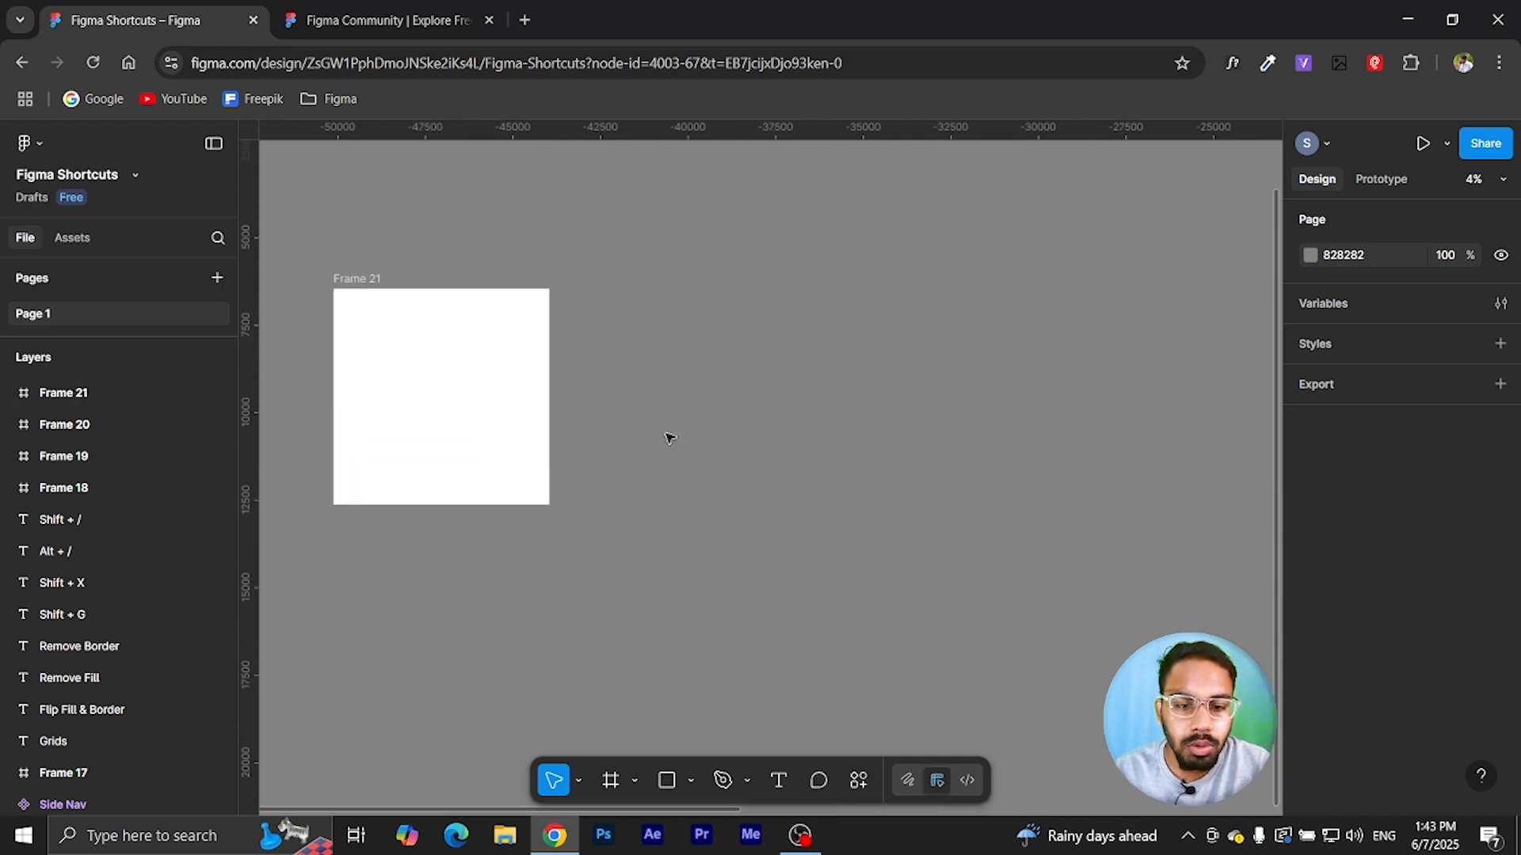
{"action": "left_click", "coordinate": [366, 281]}
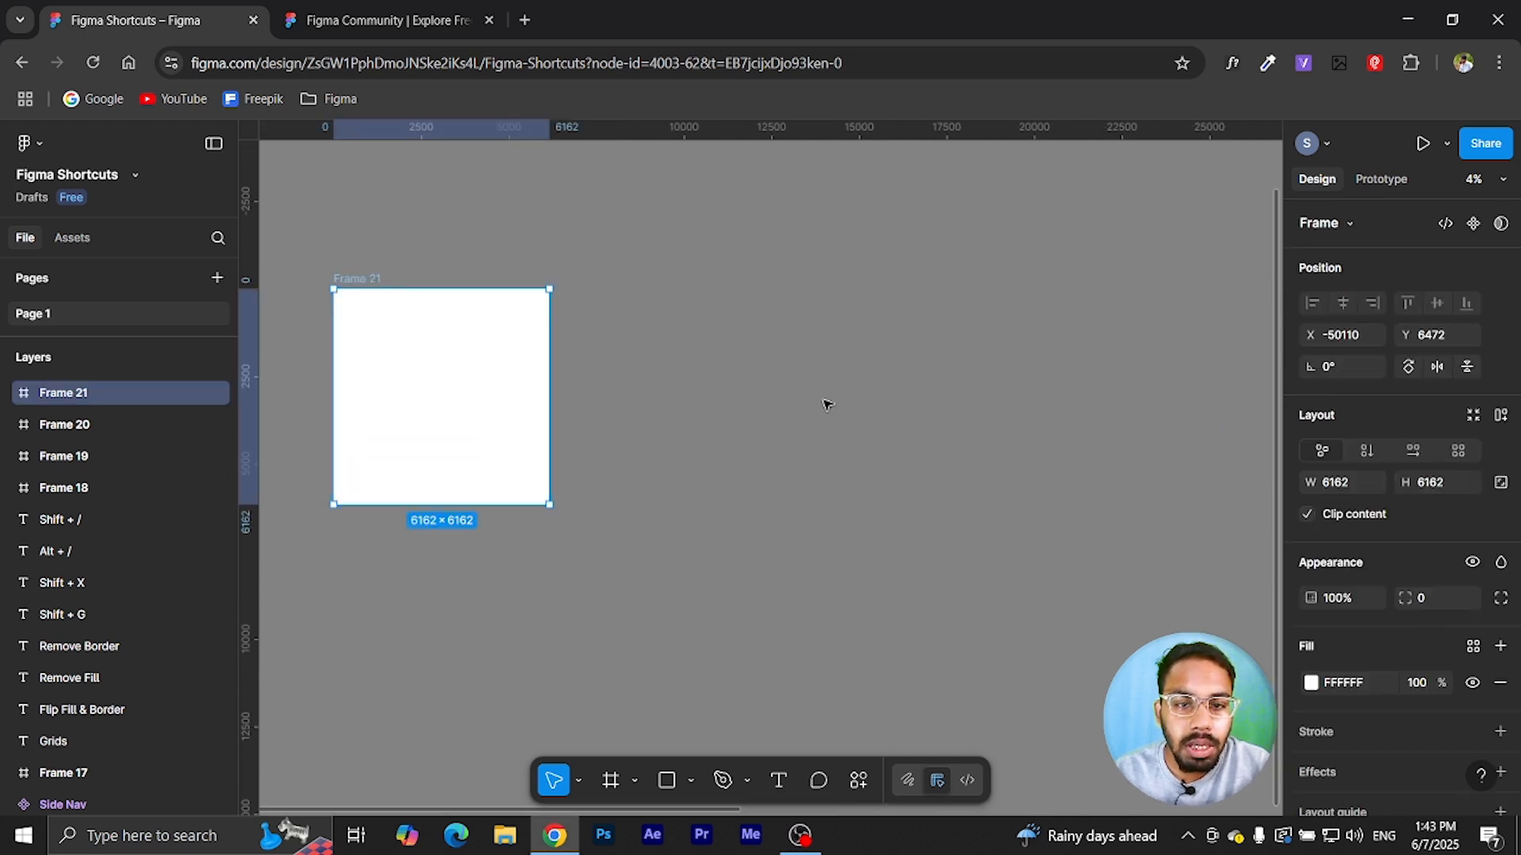
{"action": "left_click", "coordinate": [904, 787]}
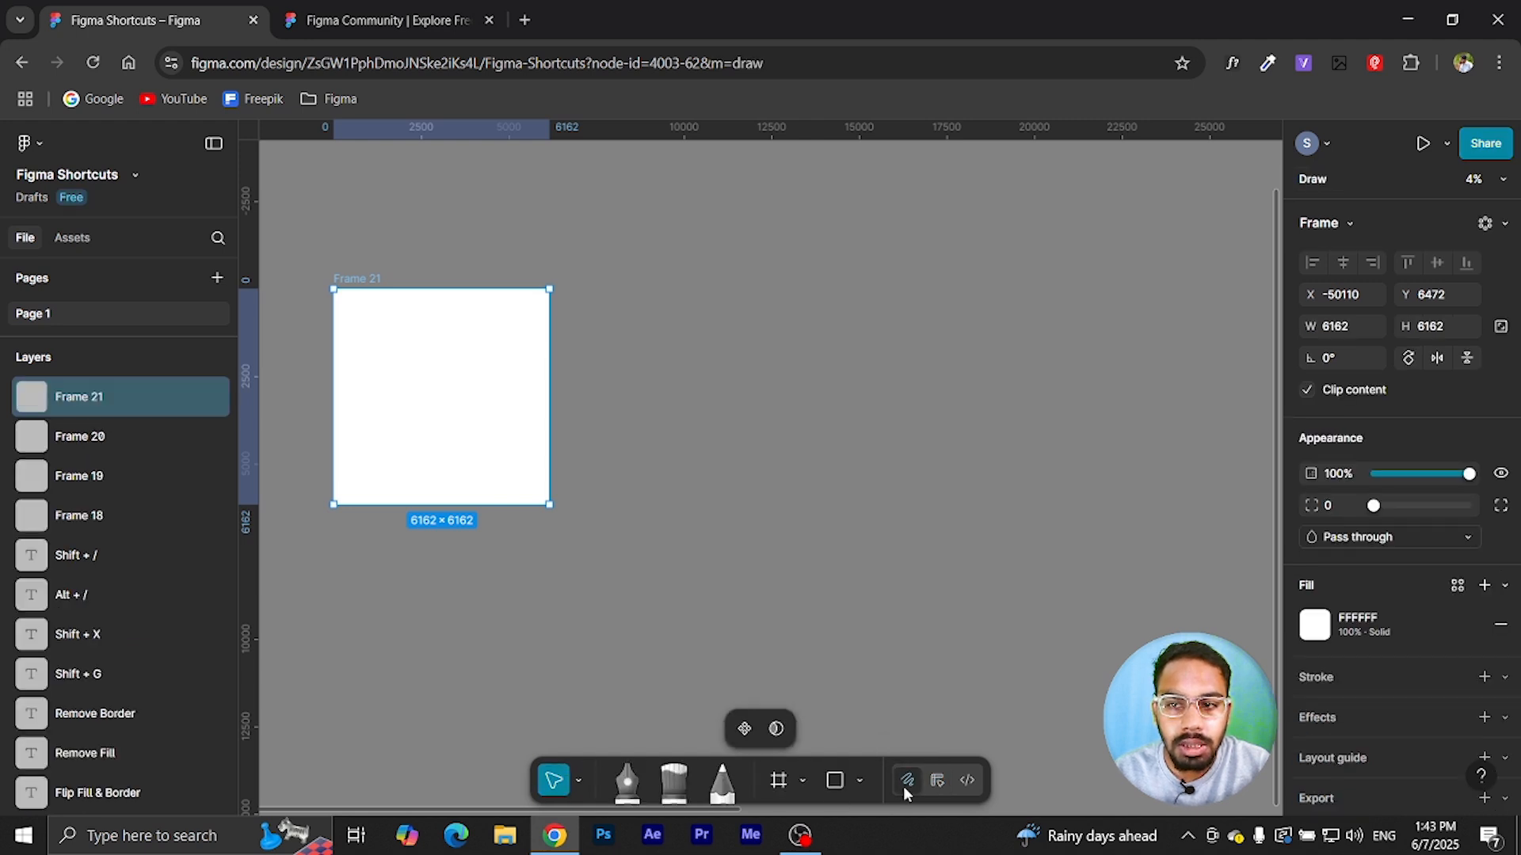
{"action": "left_click", "coordinate": [734, 552]}
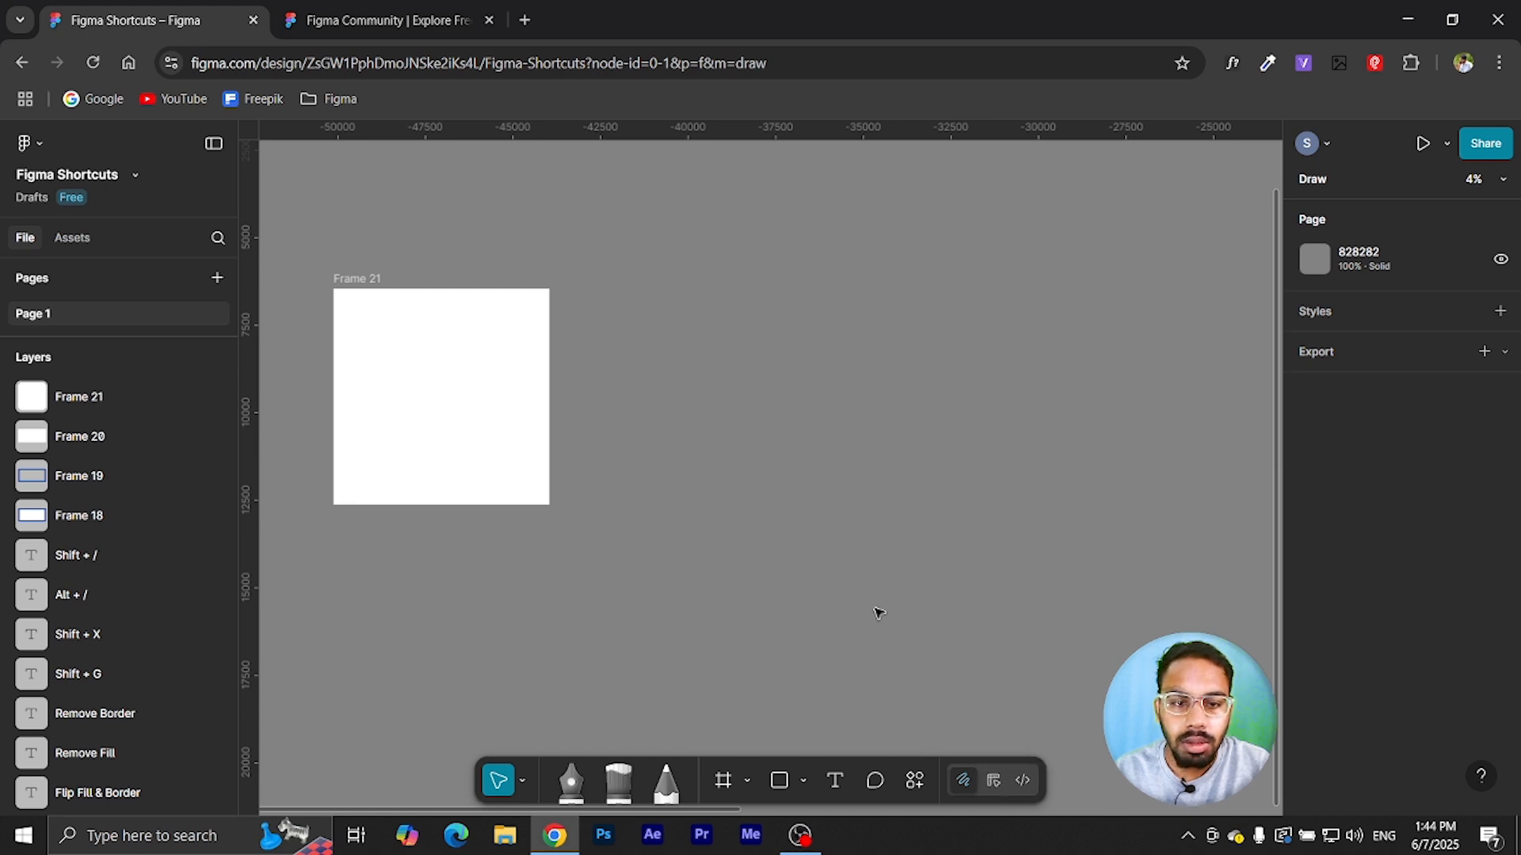
{"action": "left_click", "coordinate": [366, 281]}
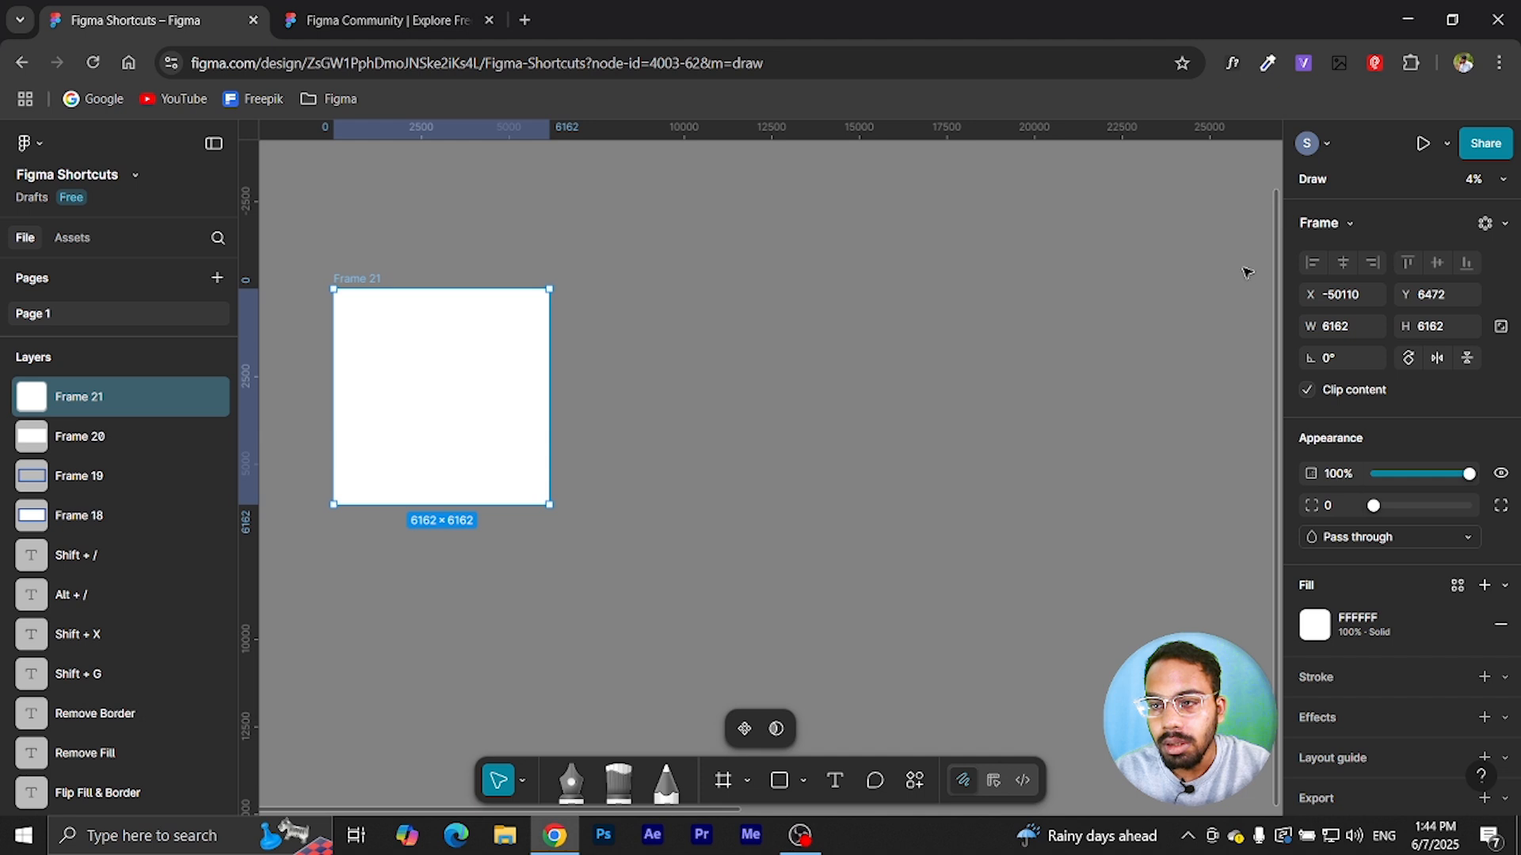
{"action": "left_click", "coordinate": [1505, 229]}
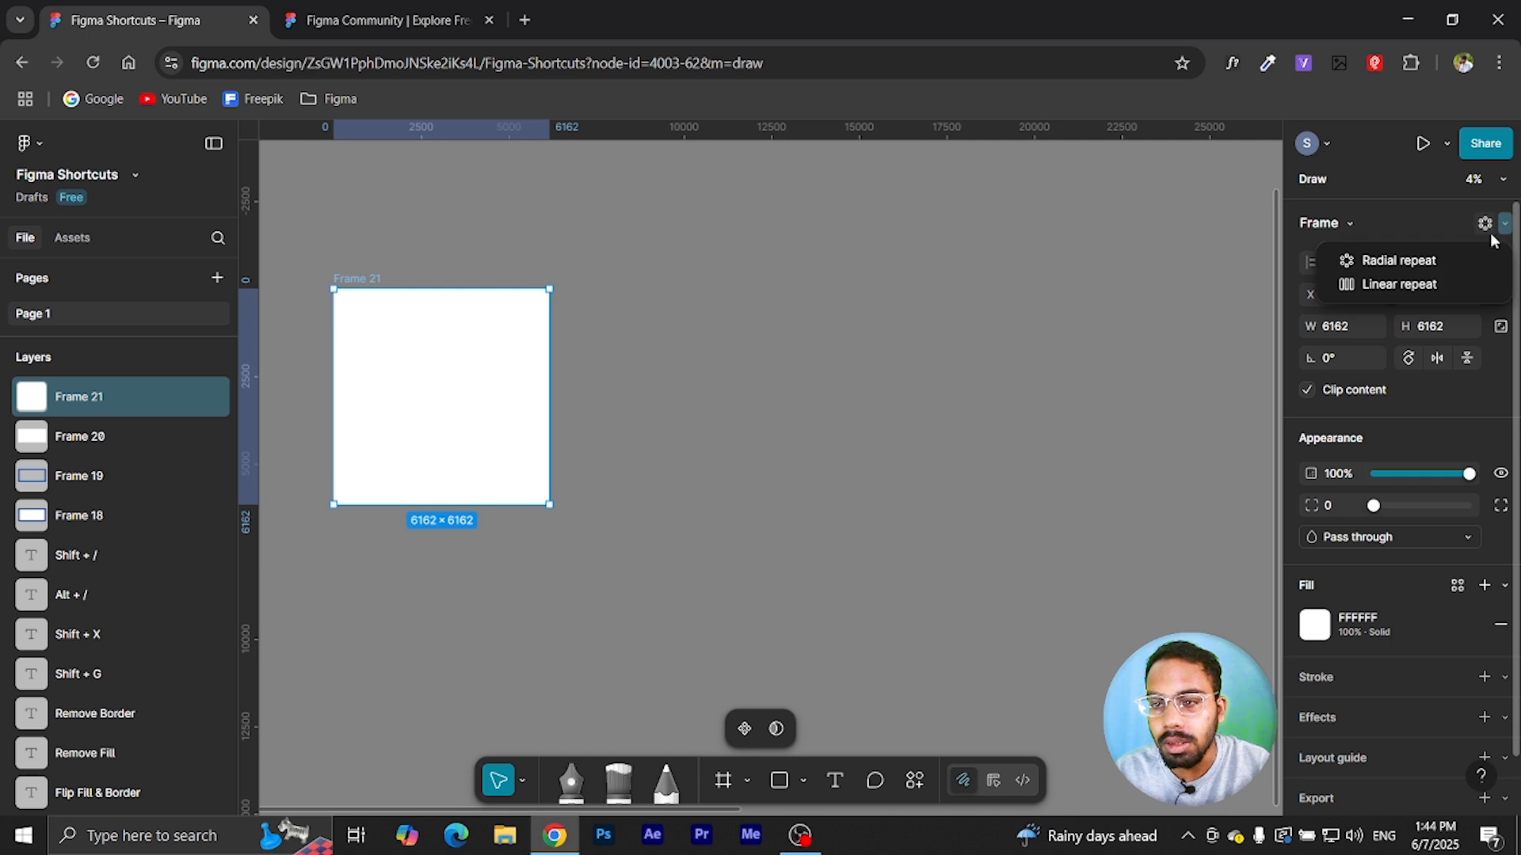
{"action": "left_click", "coordinate": [1399, 286]}
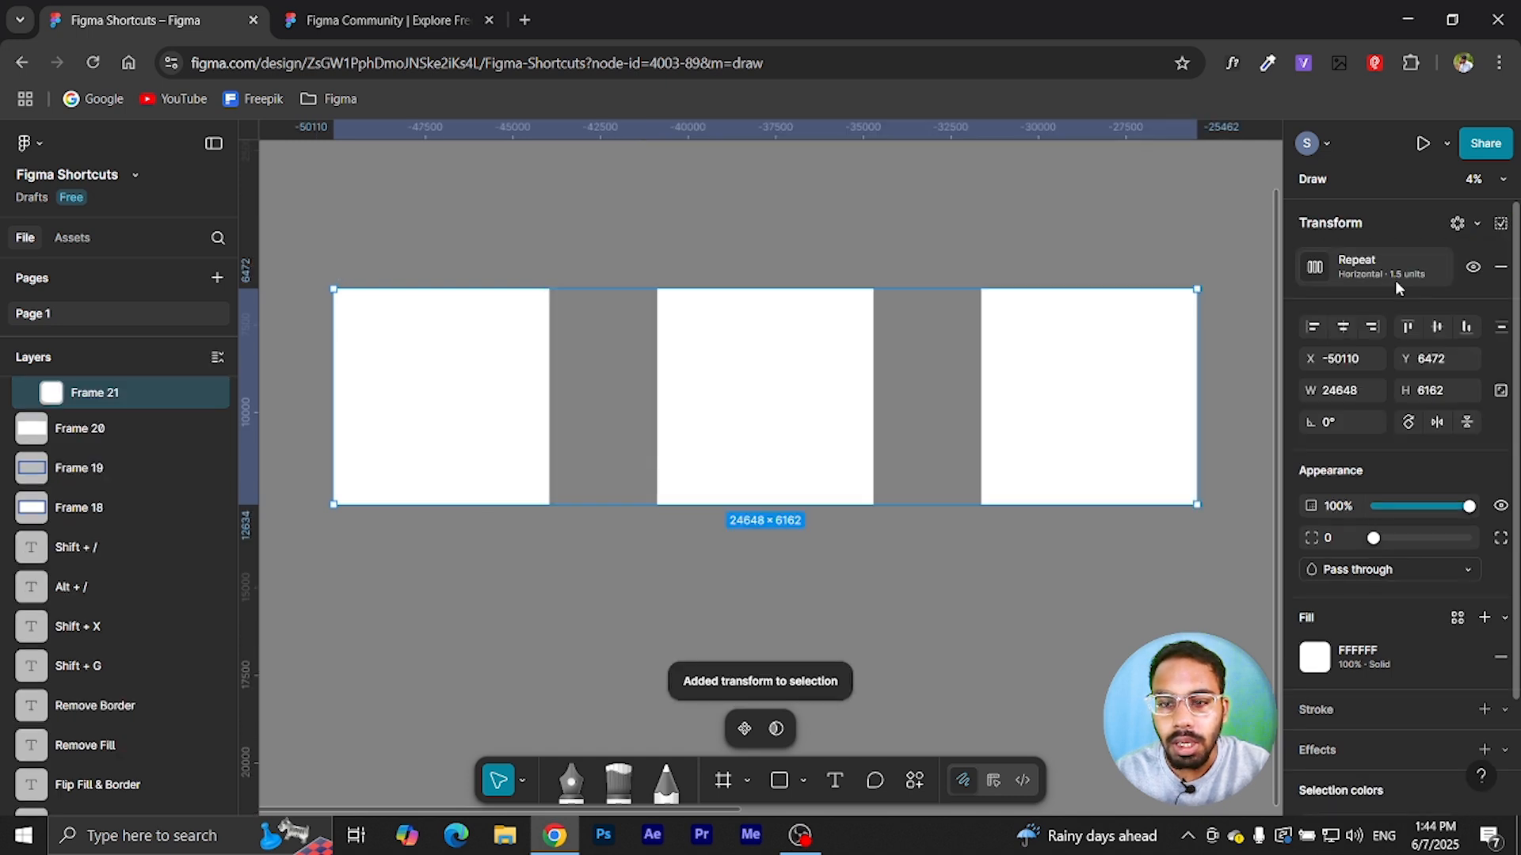
- Raise the repeat count to 15 and move the repeated row down to about X -53758, Y 22694
{"action": "scroll", "coordinate": [848, 373], "scroll_direction": "down", "scroll_amount": 3}
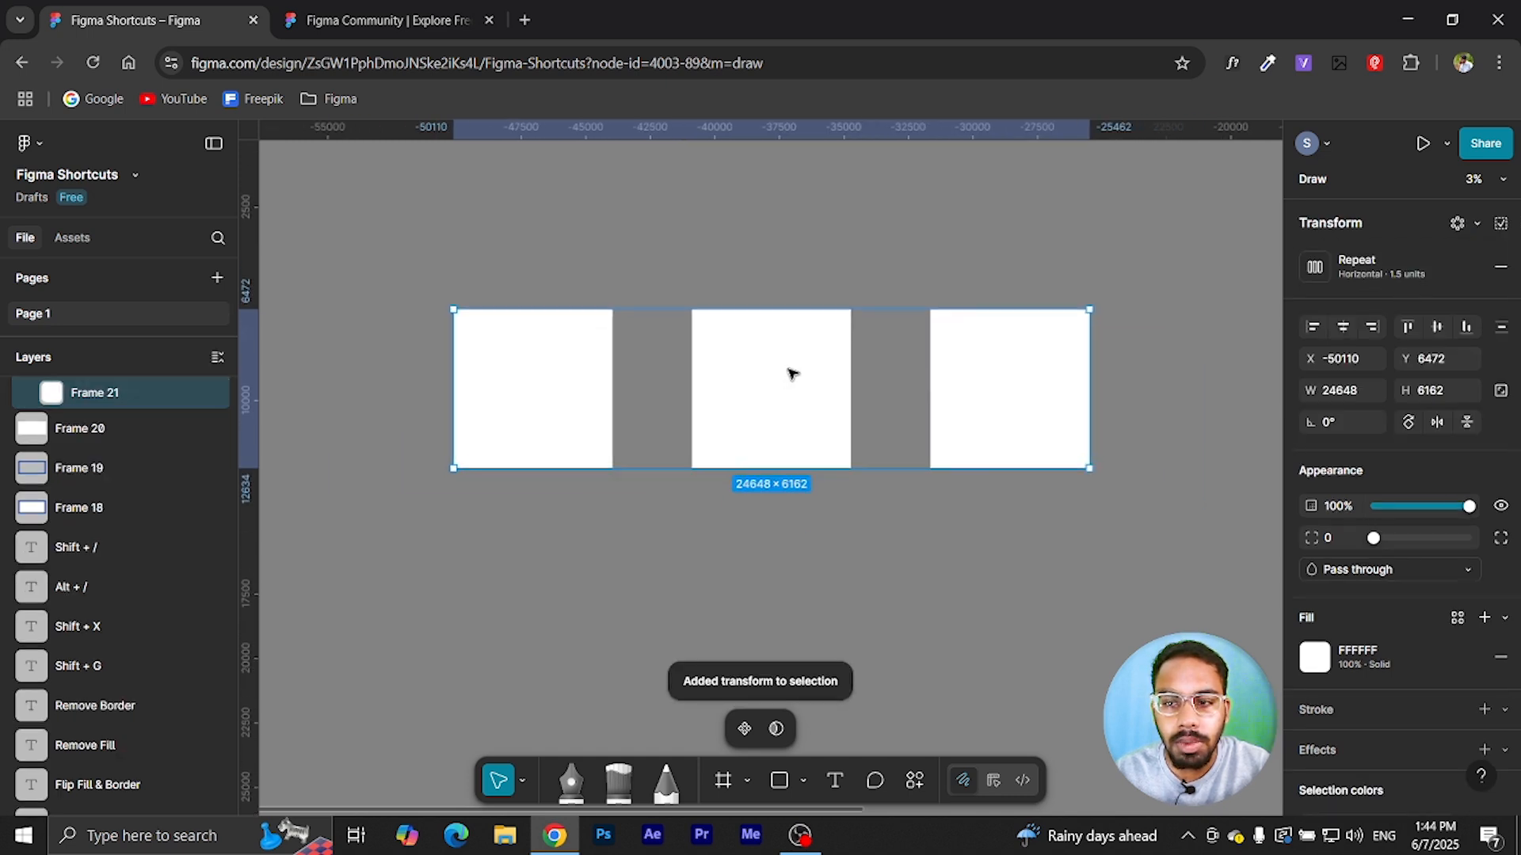
{"action": "left_click", "coordinate": [1356, 266]}
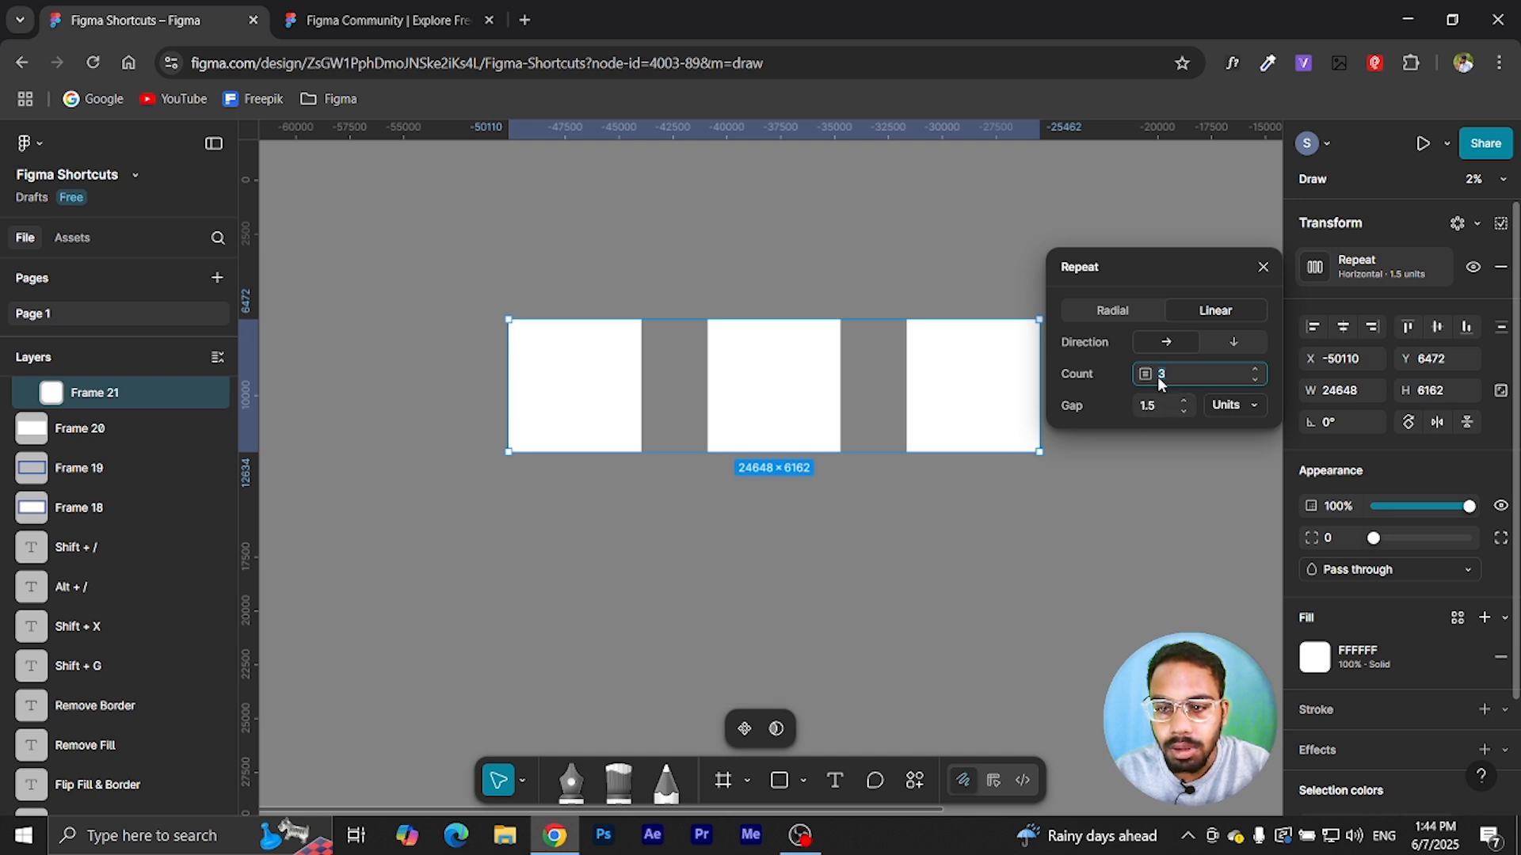
{"action": "left_click_drag", "start_coordinate": [1147, 373], "coordinate": [1168, 374]}
{"action": "scroll", "coordinate": [933, 437], "scroll_direction": "down", "scroll_amount": 1}
{"action": "left_click_drag", "start_coordinate": [962, 478], "coordinate": [609, 393]}
{"action": "left_click_drag", "start_coordinate": [332, 301], "coordinate": [472, 560]}
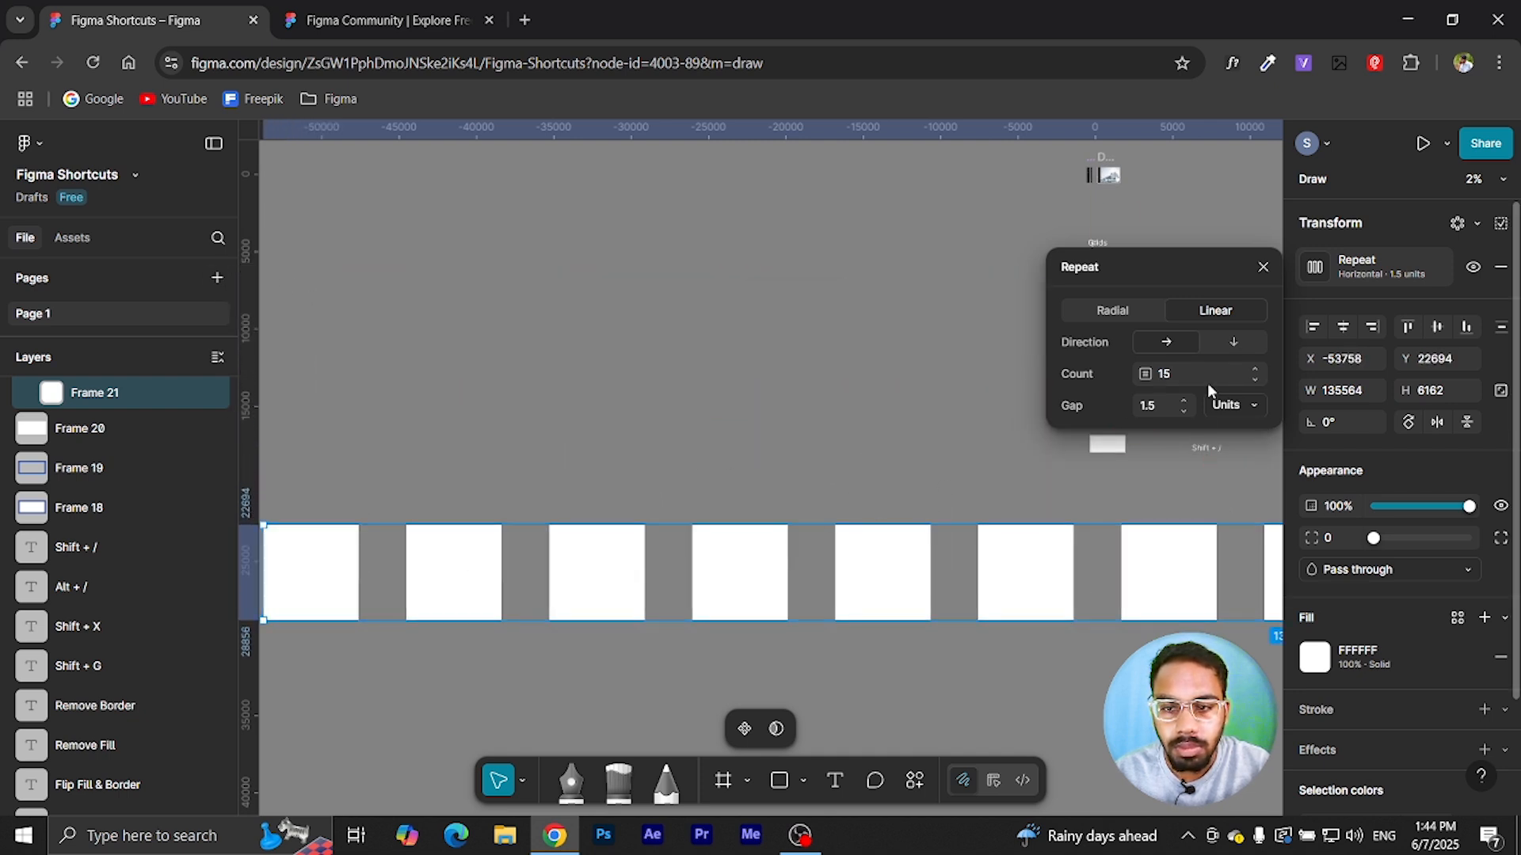
- Reduce the repeat count to 8 and change the repeat direction to vertical
{"action": "mouse_move", "coordinate": [1146, 372]}
{"action": "left_mouse_down"}
{"action": "mouse_move", "coordinate": [1116, 388]}
{"action": "mouse_move", "coordinate": [1134, 395]}
{"action": "left_mouse_up"}
{"action": "left_click", "coordinate": [1233, 346]}
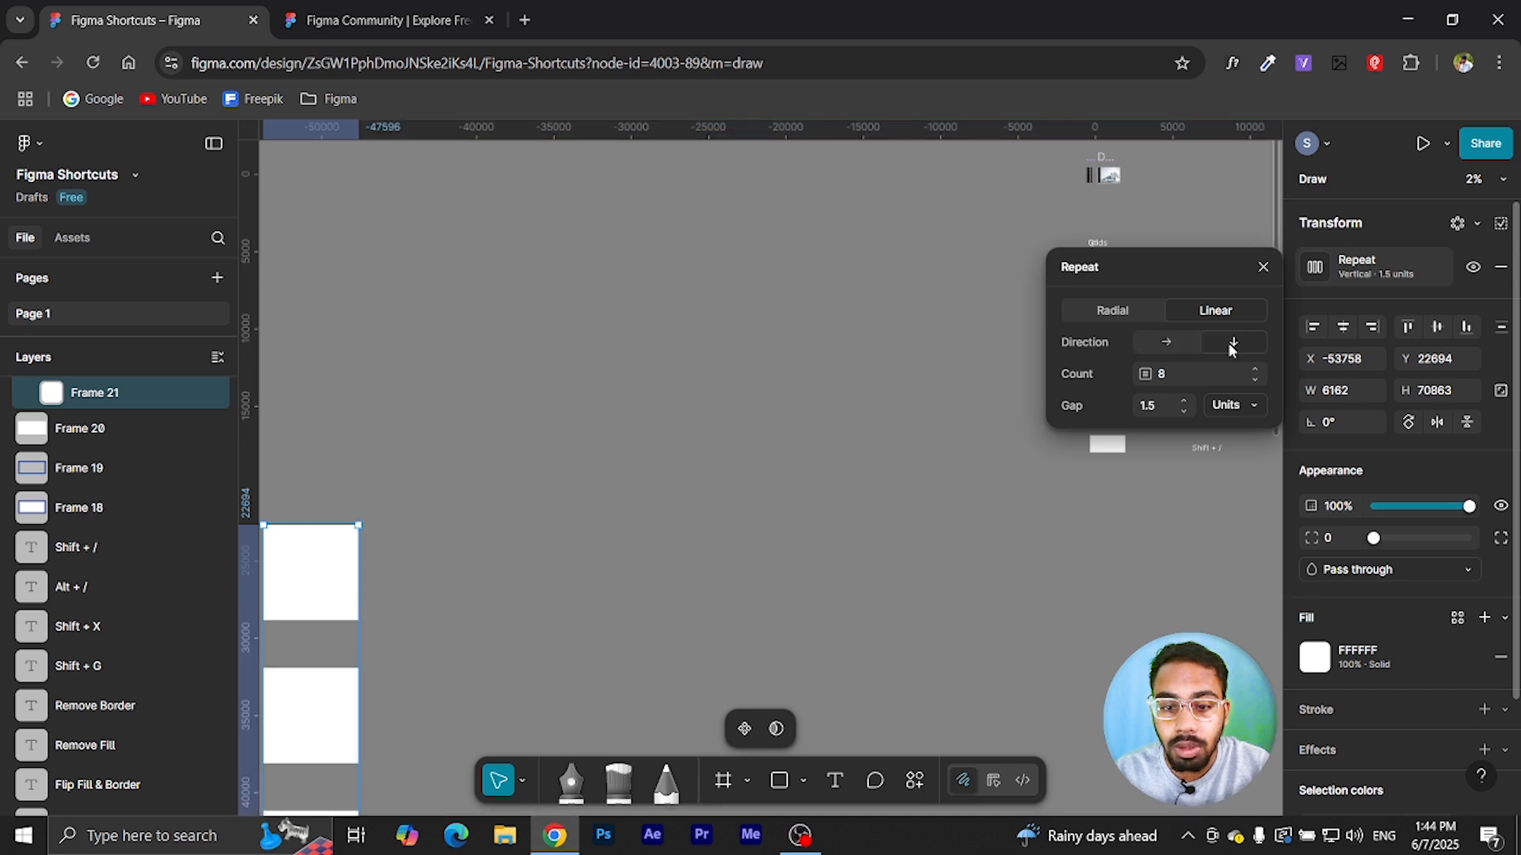
{"action": "left_click_drag", "start_coordinate": [511, 520], "coordinate": [737, 346]}
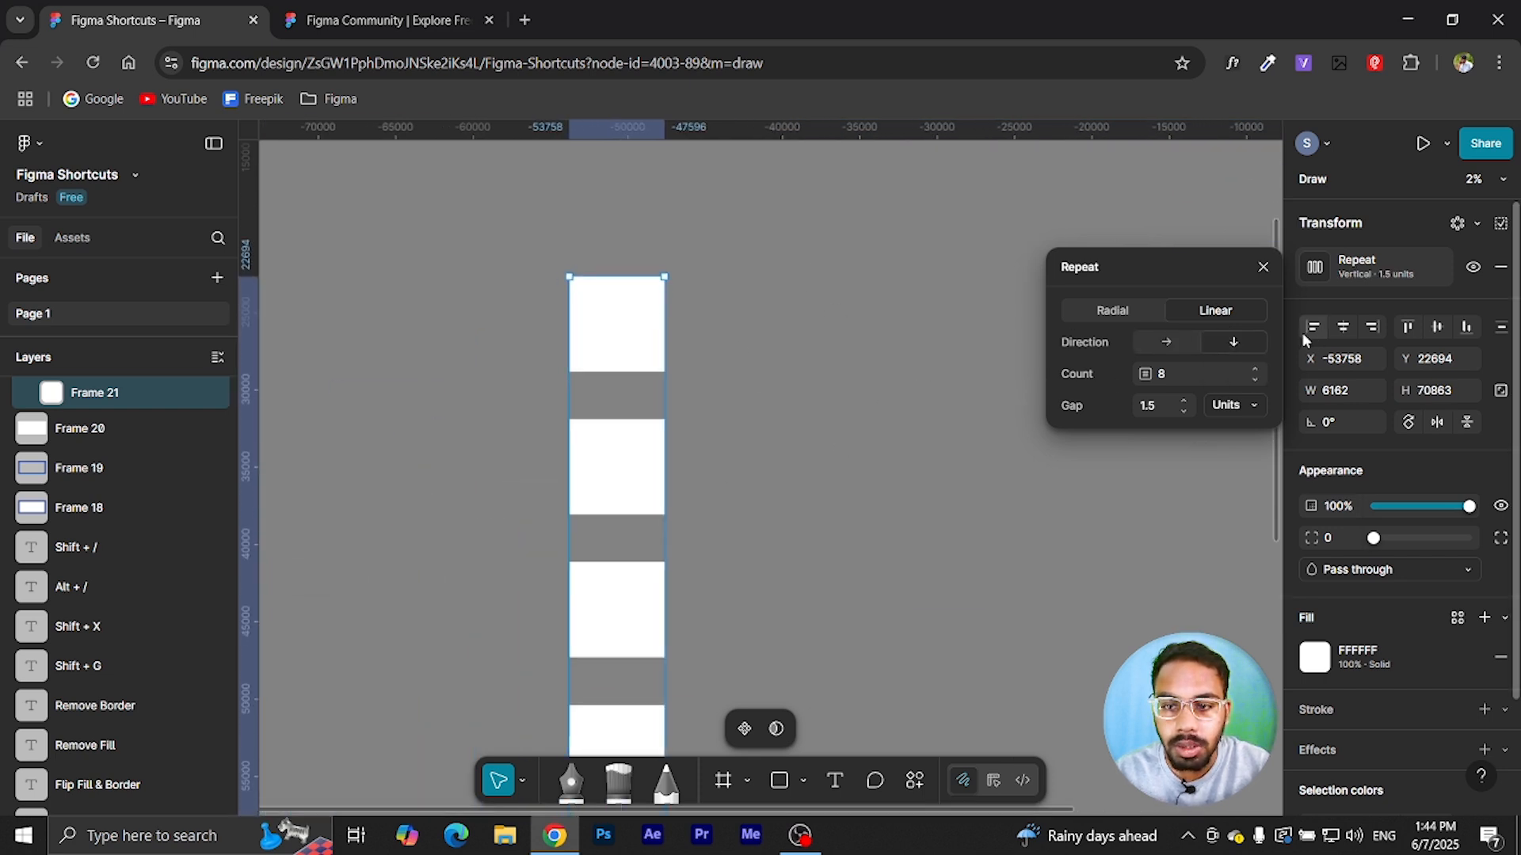
- Set the repeat count to 7, try a gap of 1 unit, and set the gap to 3 units
{"action": "left_click_drag", "start_coordinate": [1145, 373], "coordinate": [1151, 422]}
{"action": "left_click", "coordinate": [1132, 408]}
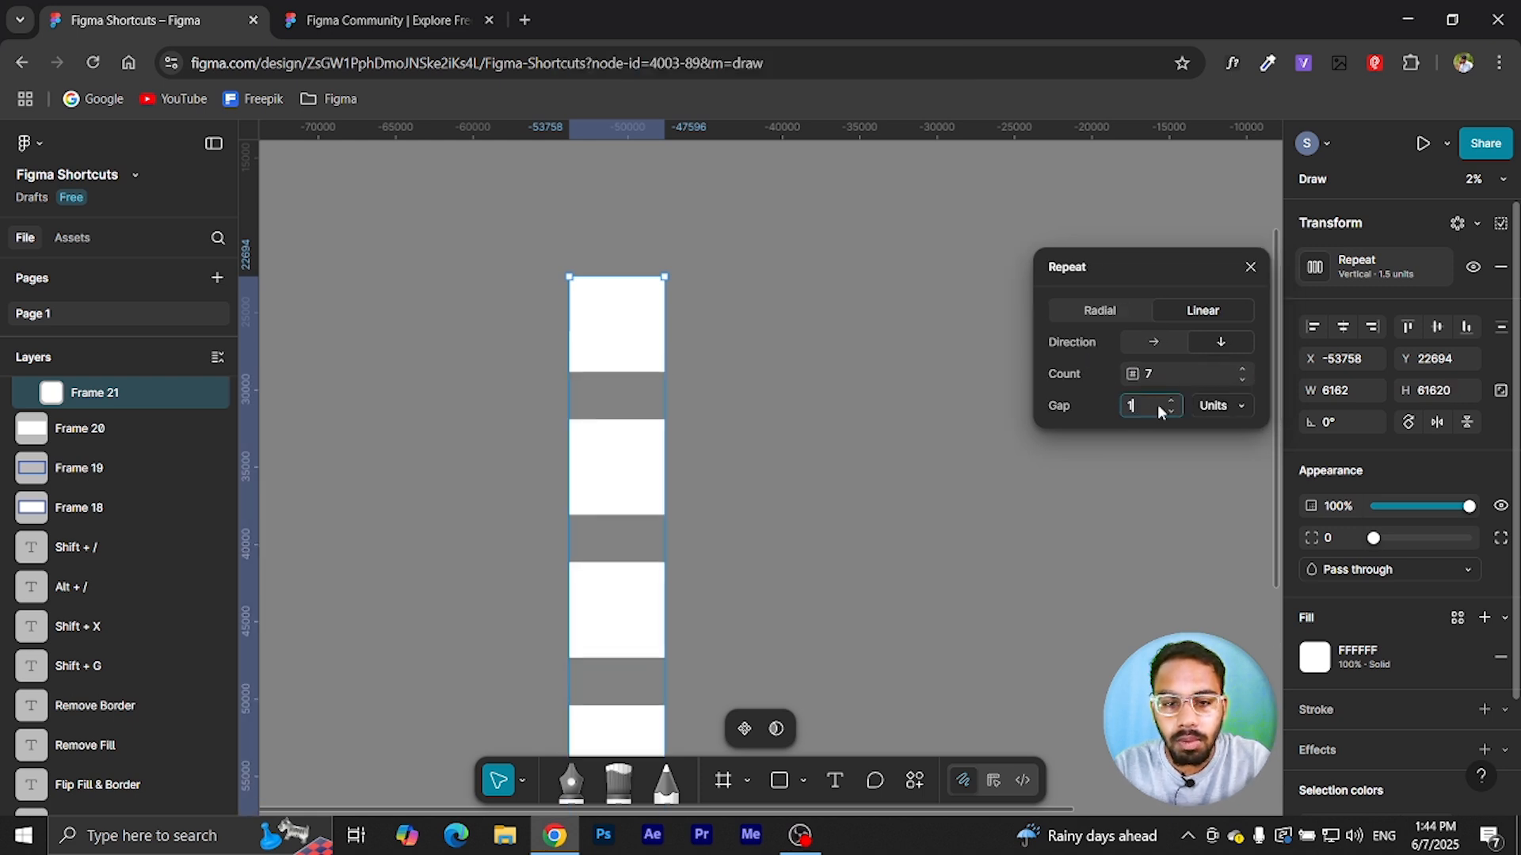
{"action": "type", "text": "1"}
{"action": "key", "text": "Return"}
{"action": "left_click", "coordinate": [1133, 412]}
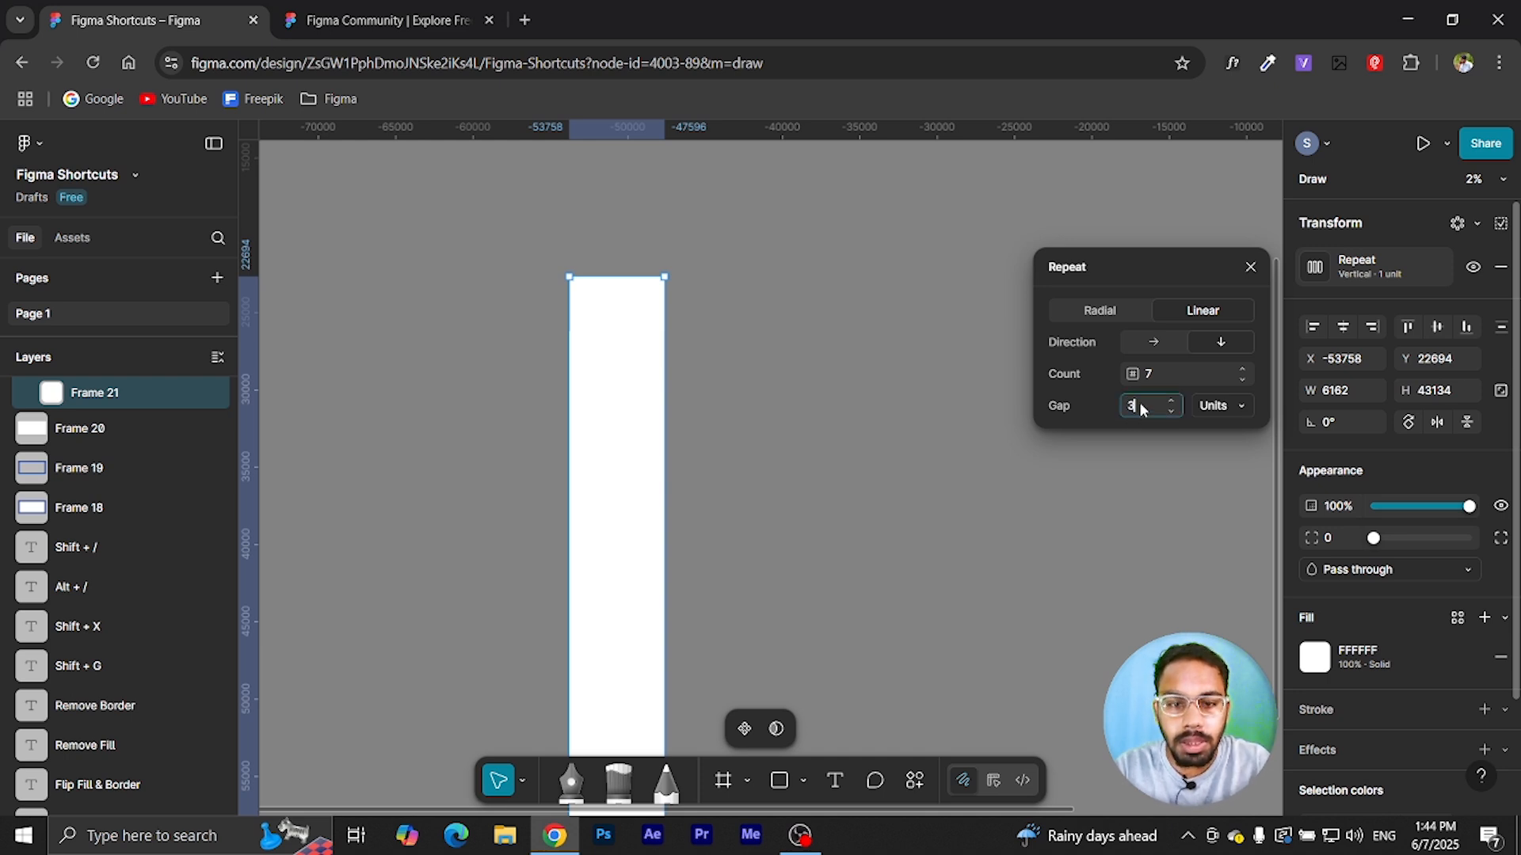
{"action": "type", "text": "3"}
{"action": "key", "text": "Return"}
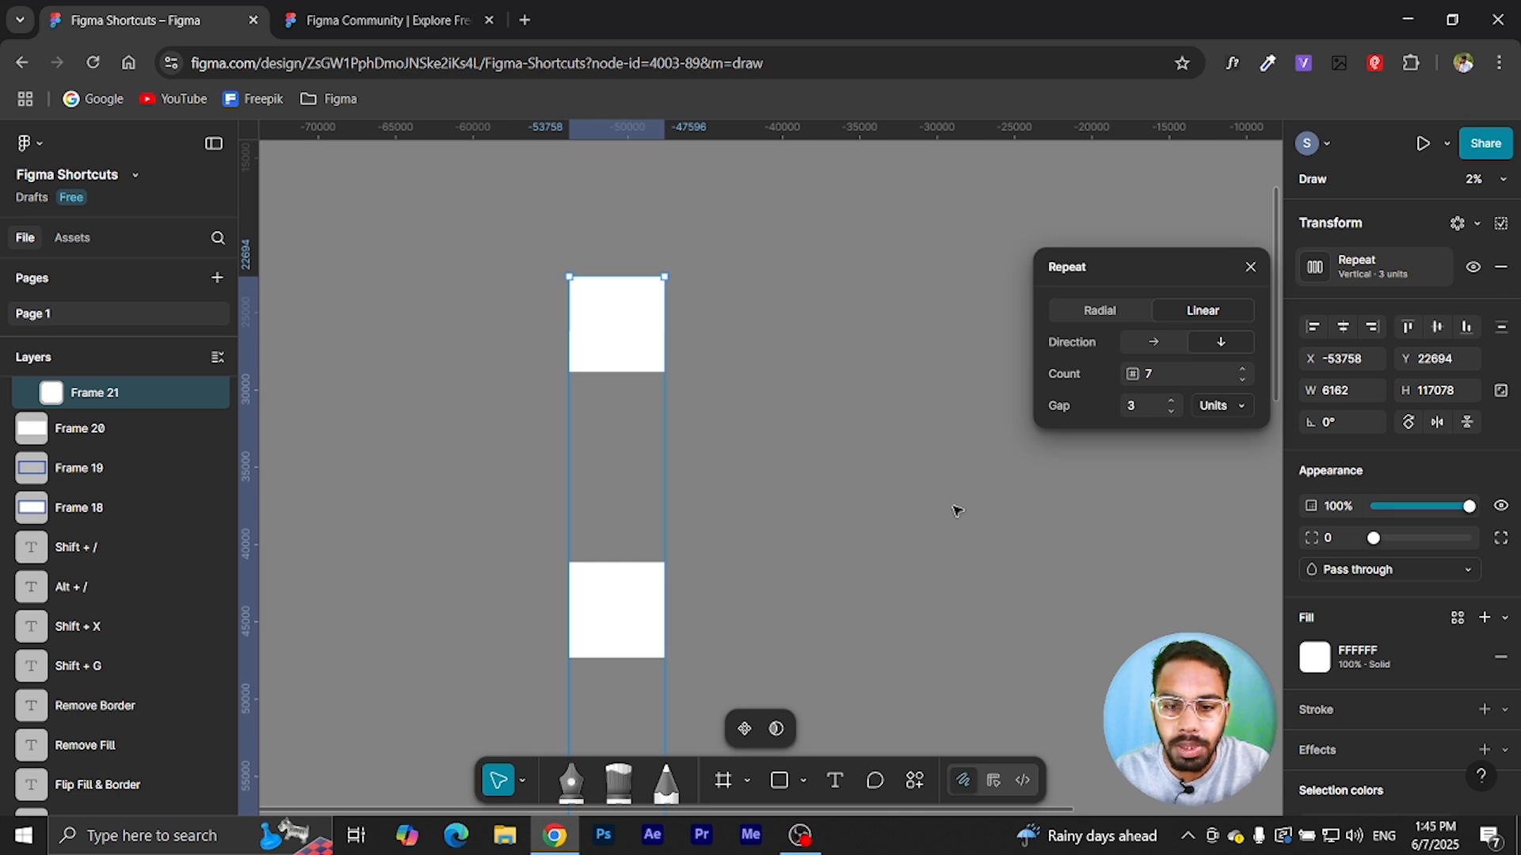
- Return to Design mode and reselect the repeat group on the canvas
{"action": "left_click", "coordinate": [993, 781]}
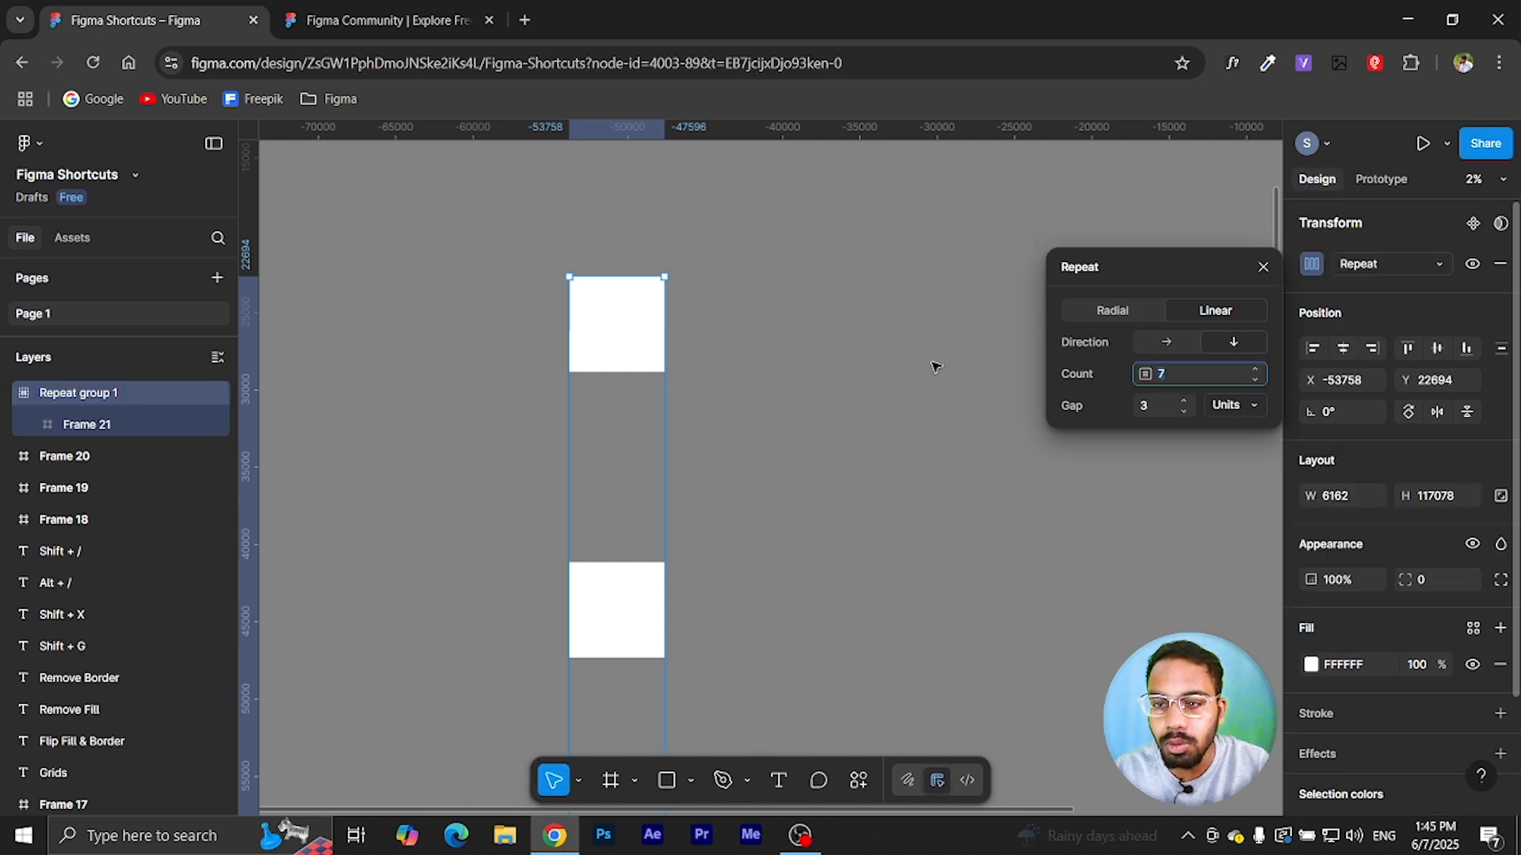
{"action": "left_click", "coordinate": [824, 358]}
{"action": "left_click", "coordinate": [640, 346]}
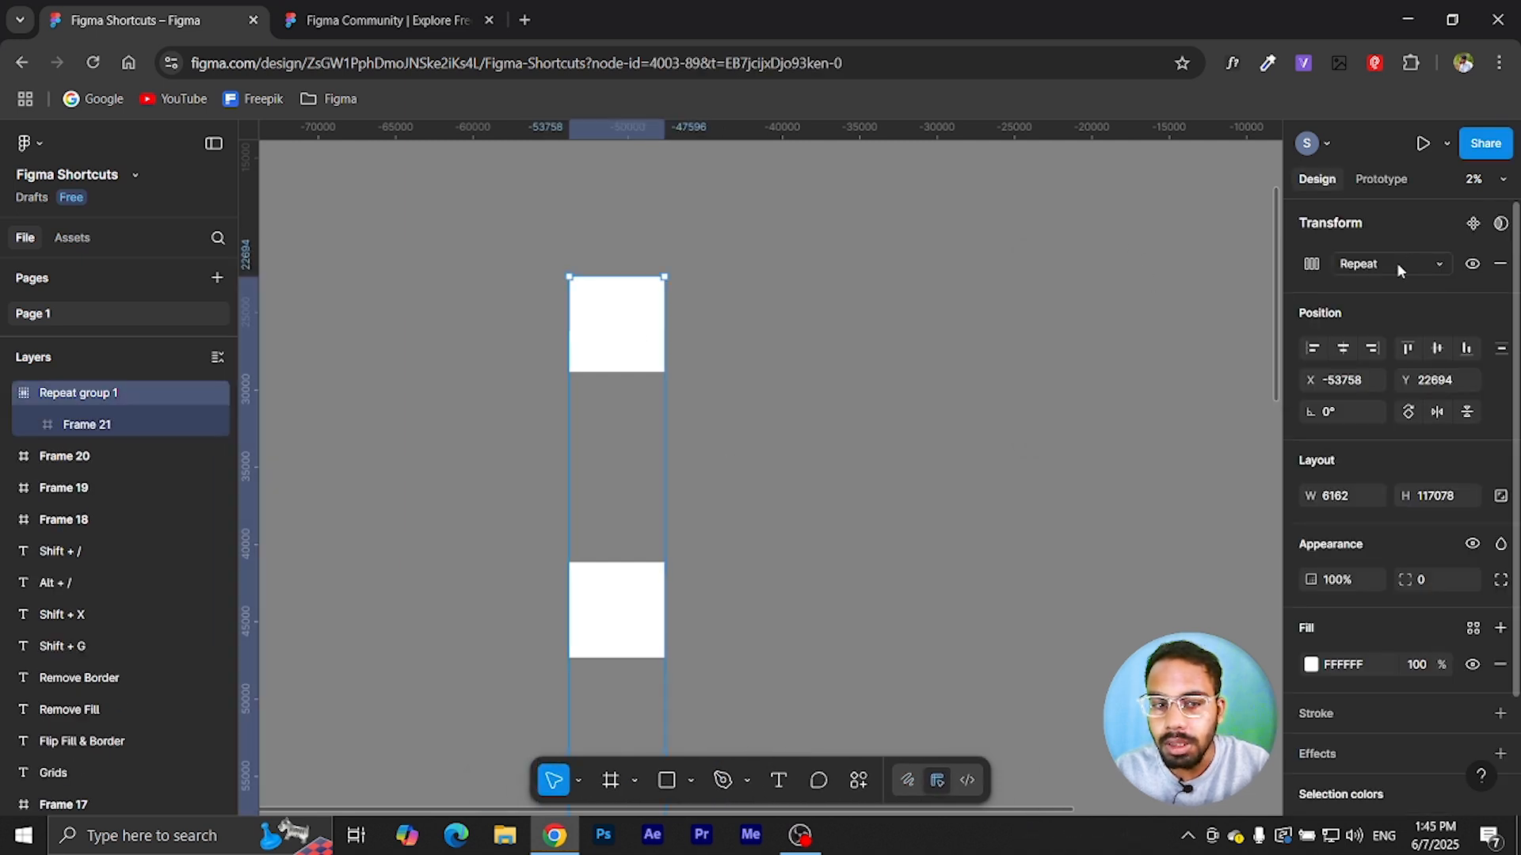
- Hide Frame 21 inside the repeat group and show it again
{"action": "left_click", "coordinate": [66, 428]}
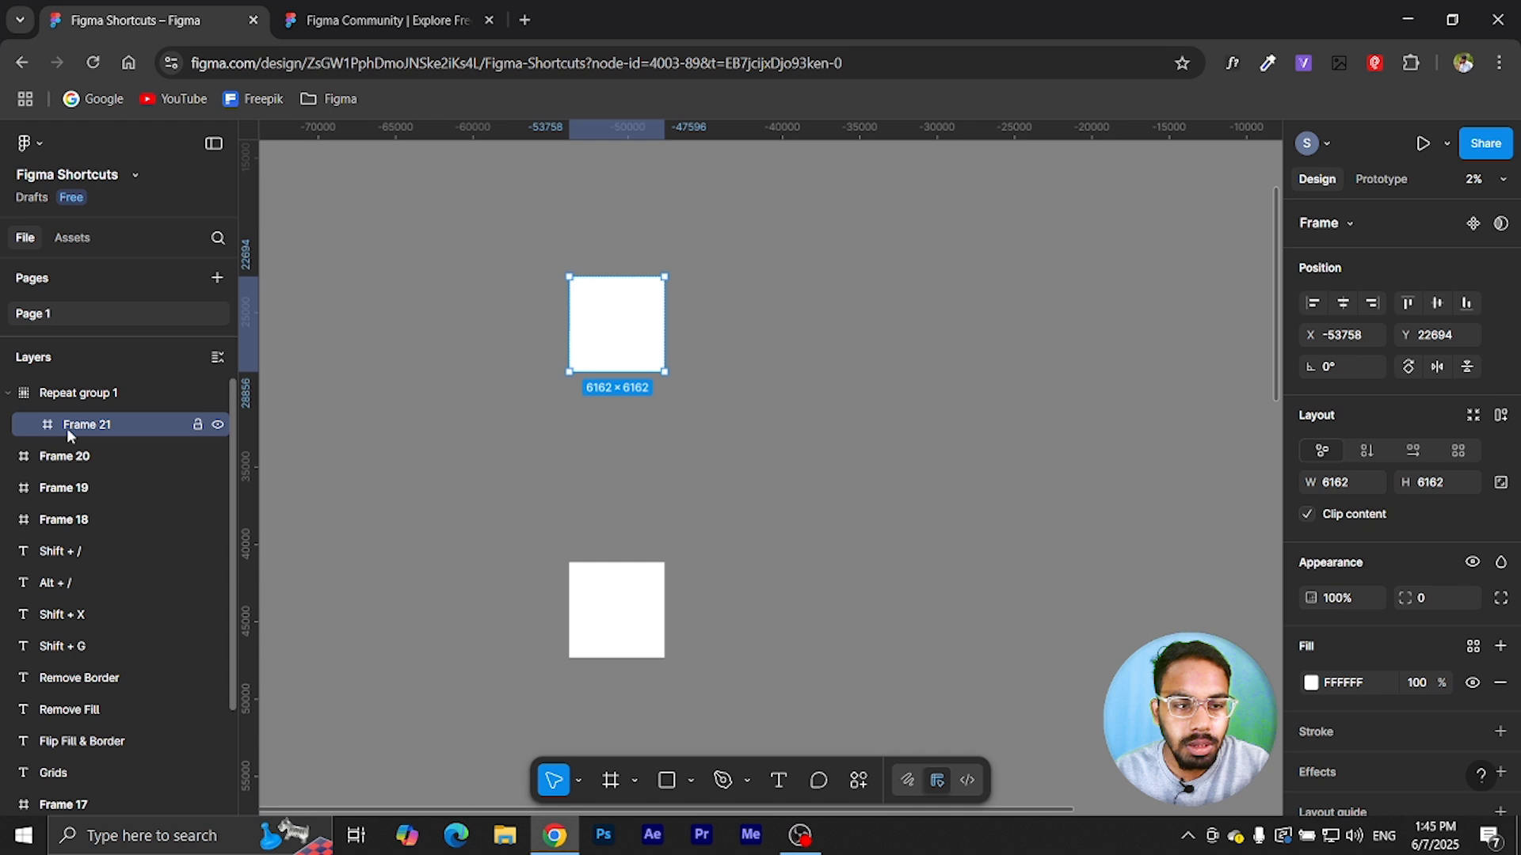
{"action": "left_click", "coordinate": [218, 424]}
{"action": "left_click", "coordinate": [218, 425]}
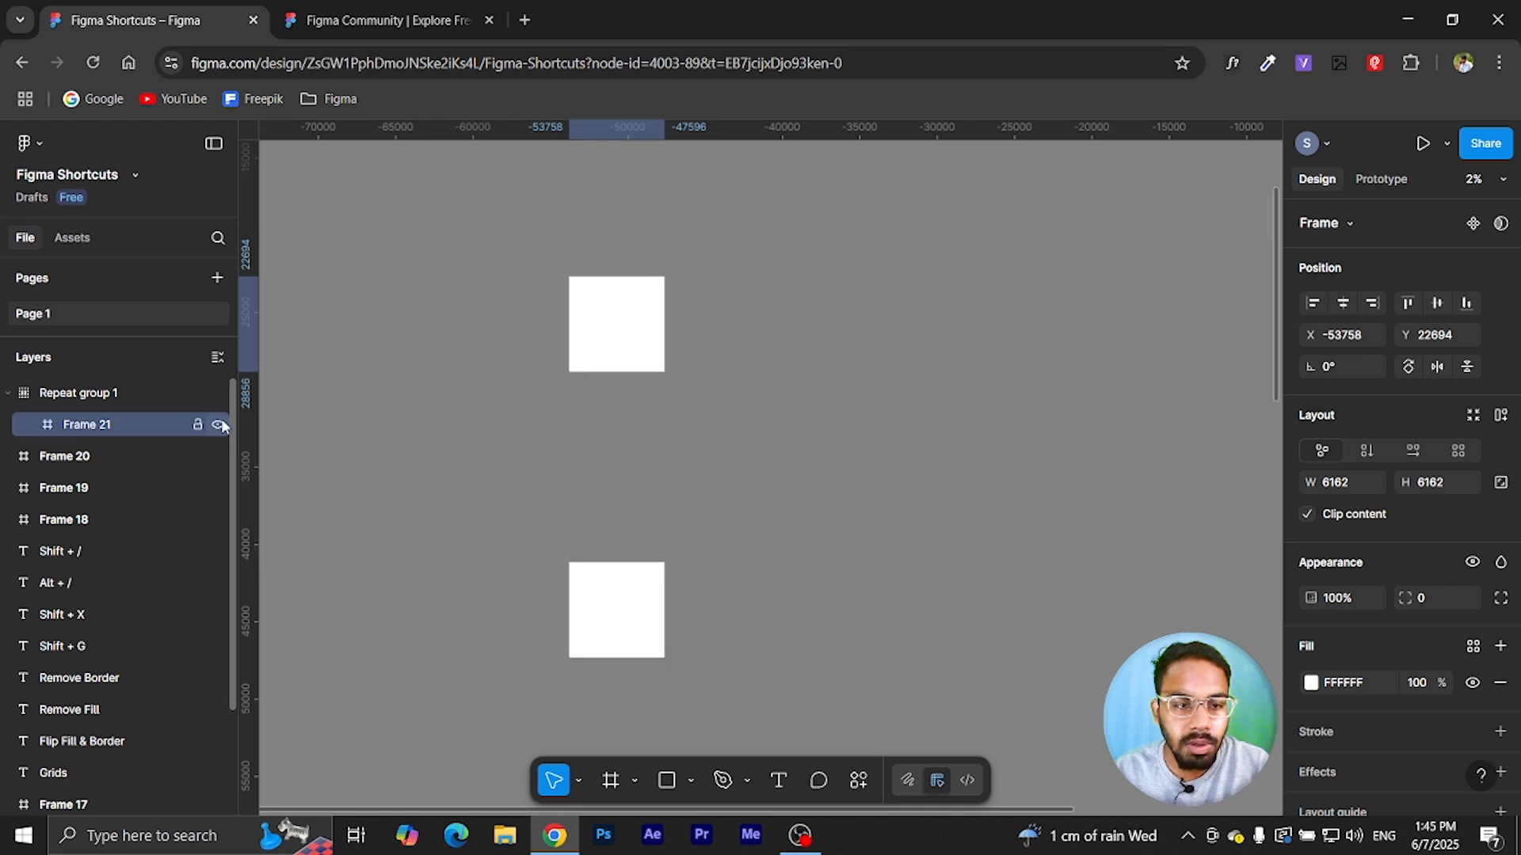
- Hide the Repeat transform on Repeat group 1 and remove it so that only Frame 21 remains
{"action": "left_click", "coordinate": [119, 394]}
{"action": "left_click", "coordinate": [1475, 264]}
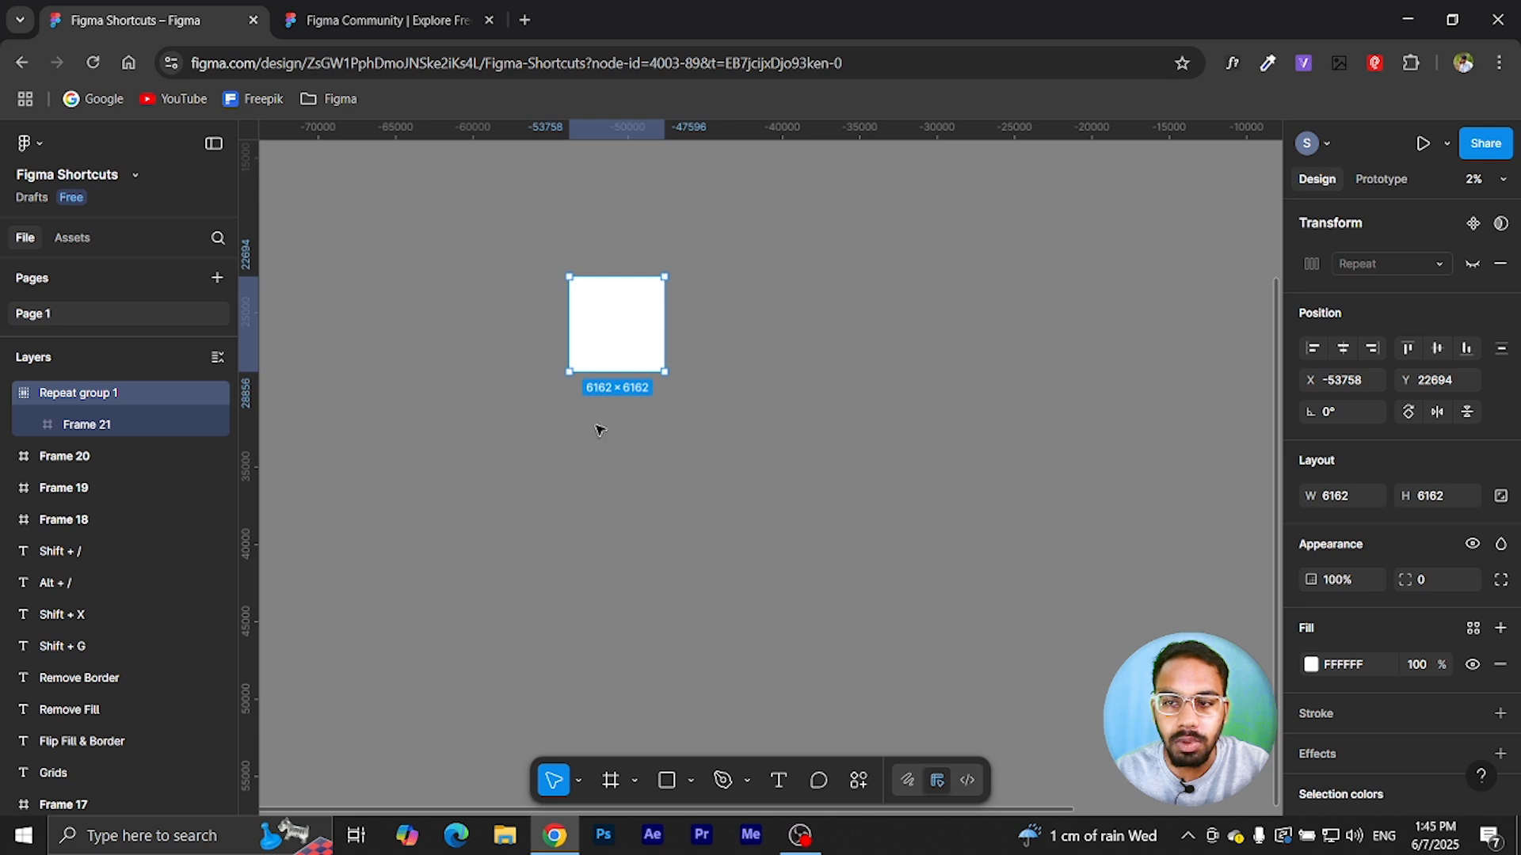
{"action": "left_click", "coordinate": [1500, 263]}
- Place a duplicate of Frame 21 to its right with a gap of about 1838
{"action": "scroll", "coordinate": [580, 317], "scroll_direction": "up", "scroll_amount": 2}
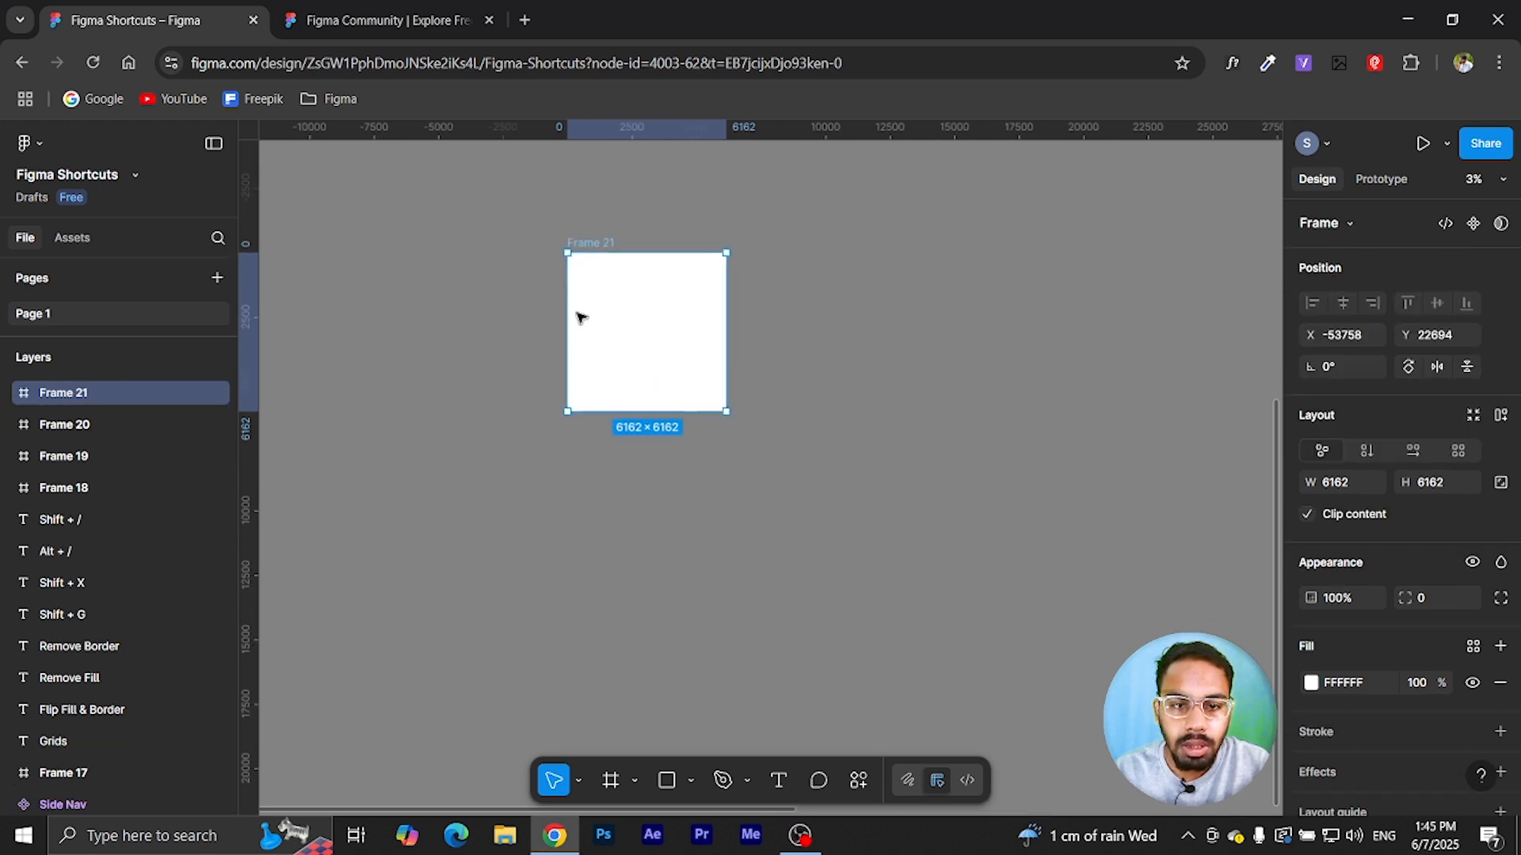
{"action": "left_click_drag", "start_coordinate": [598, 241], "coordinate": [817, 241], "text": "alt"}
{"action": "left_click", "coordinate": [679, 571]}
- Group Frame 21 and its duplicate, and reselect the resulting group on the canvas
{"action": "left_click_drag", "start_coordinate": [494, 194], "coordinate": [1063, 507]}
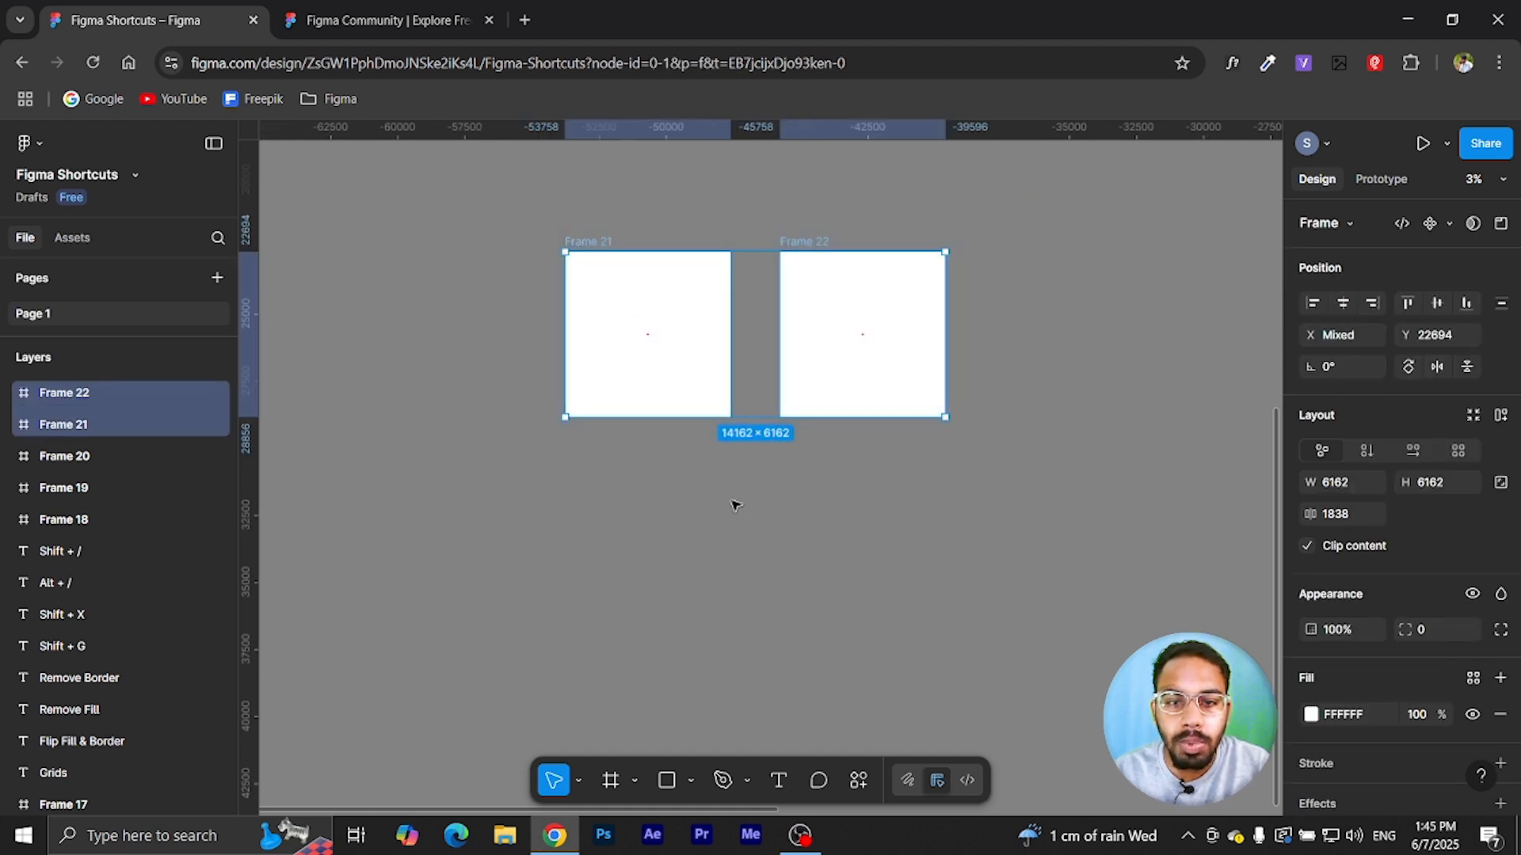
{"action": "key", "text": "ctrl+g"}
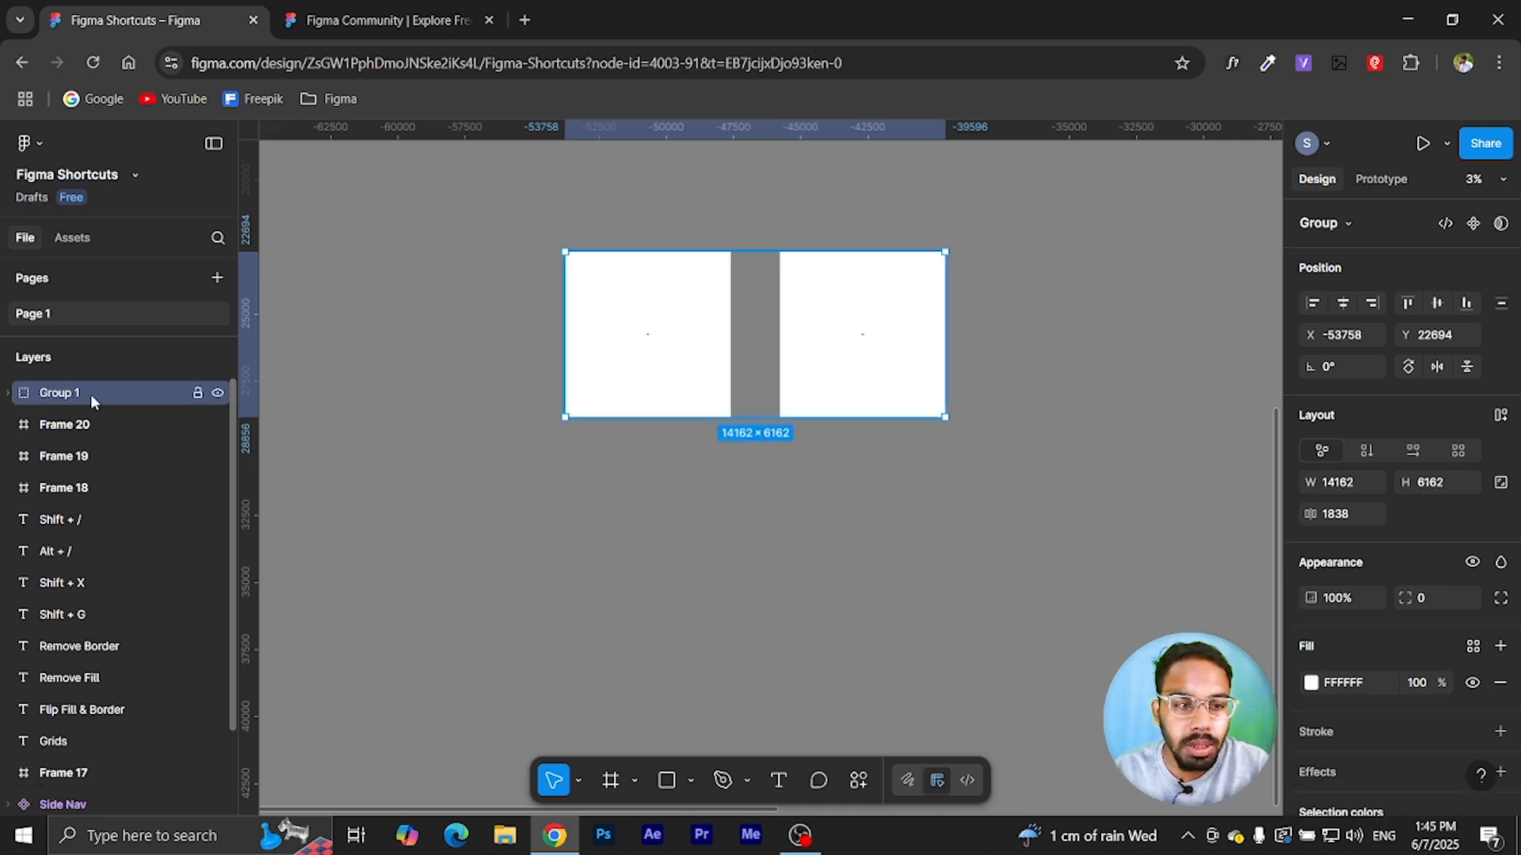
{"action": "left_click", "coordinate": [535, 406]}
{"action": "left_click_drag", "start_coordinate": [493, 196], "coordinate": [977, 516]}
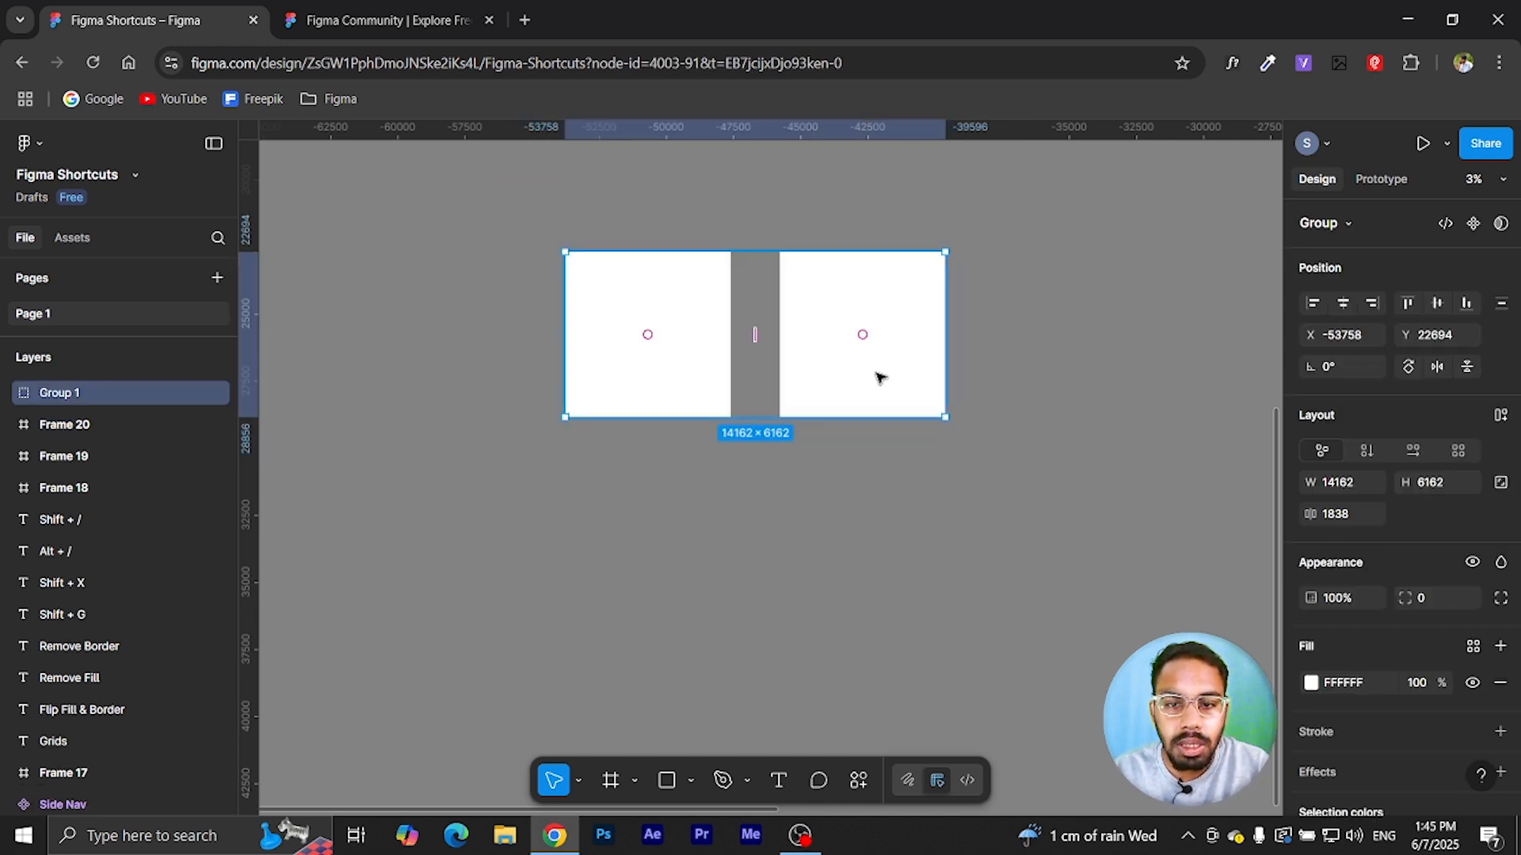
- Move Group 1 up and to the left, to about X -55085, Y 22399
{"action": "right_click", "coordinate": [876, 377]}
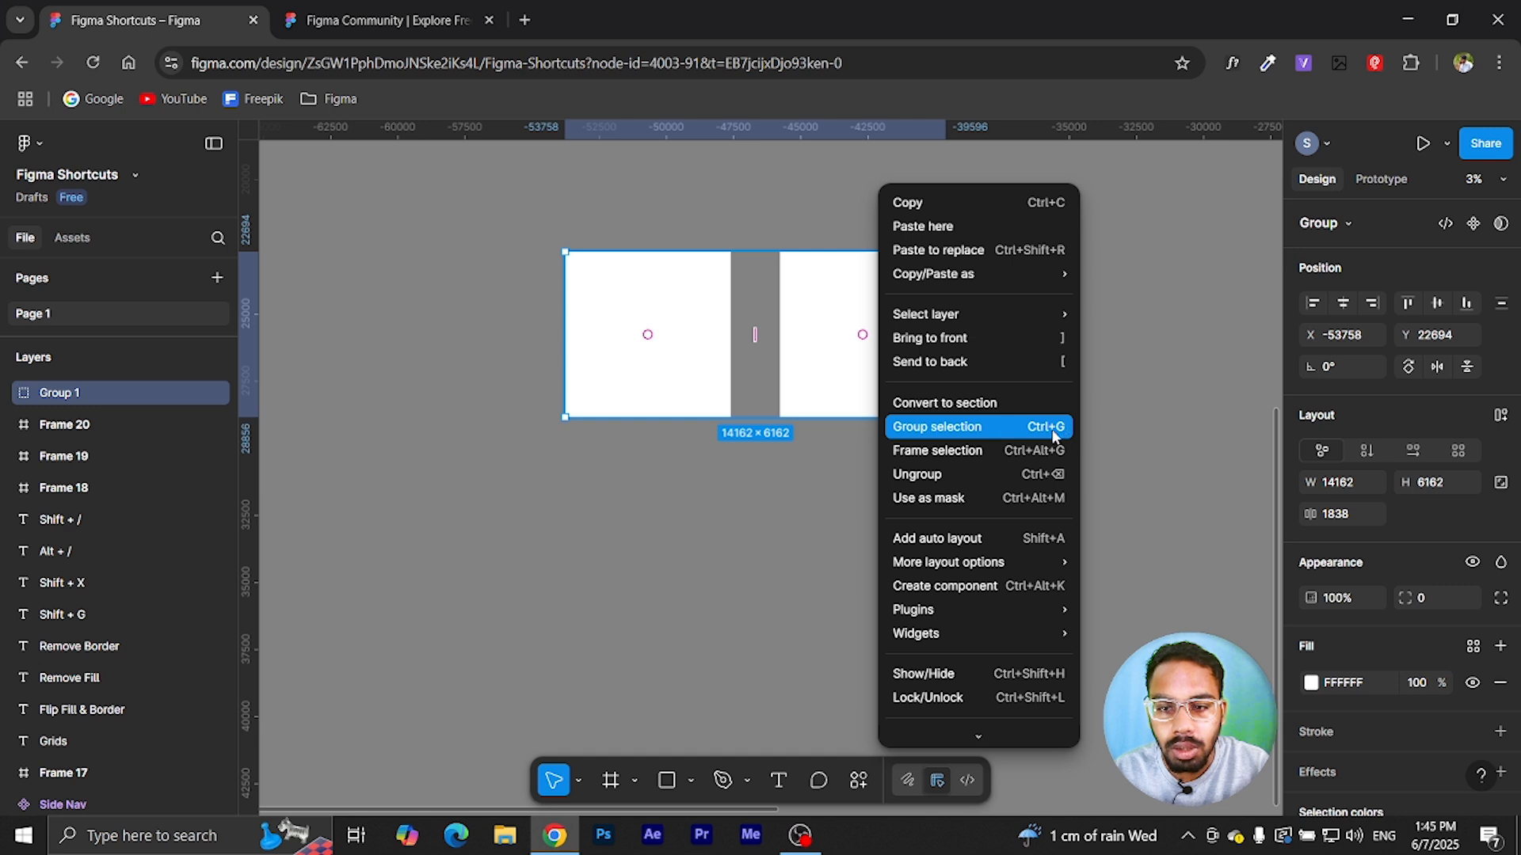
{"action": "left_click", "coordinate": [1124, 424]}
{"action": "left_click_drag", "start_coordinate": [863, 388], "coordinate": [828, 381]}
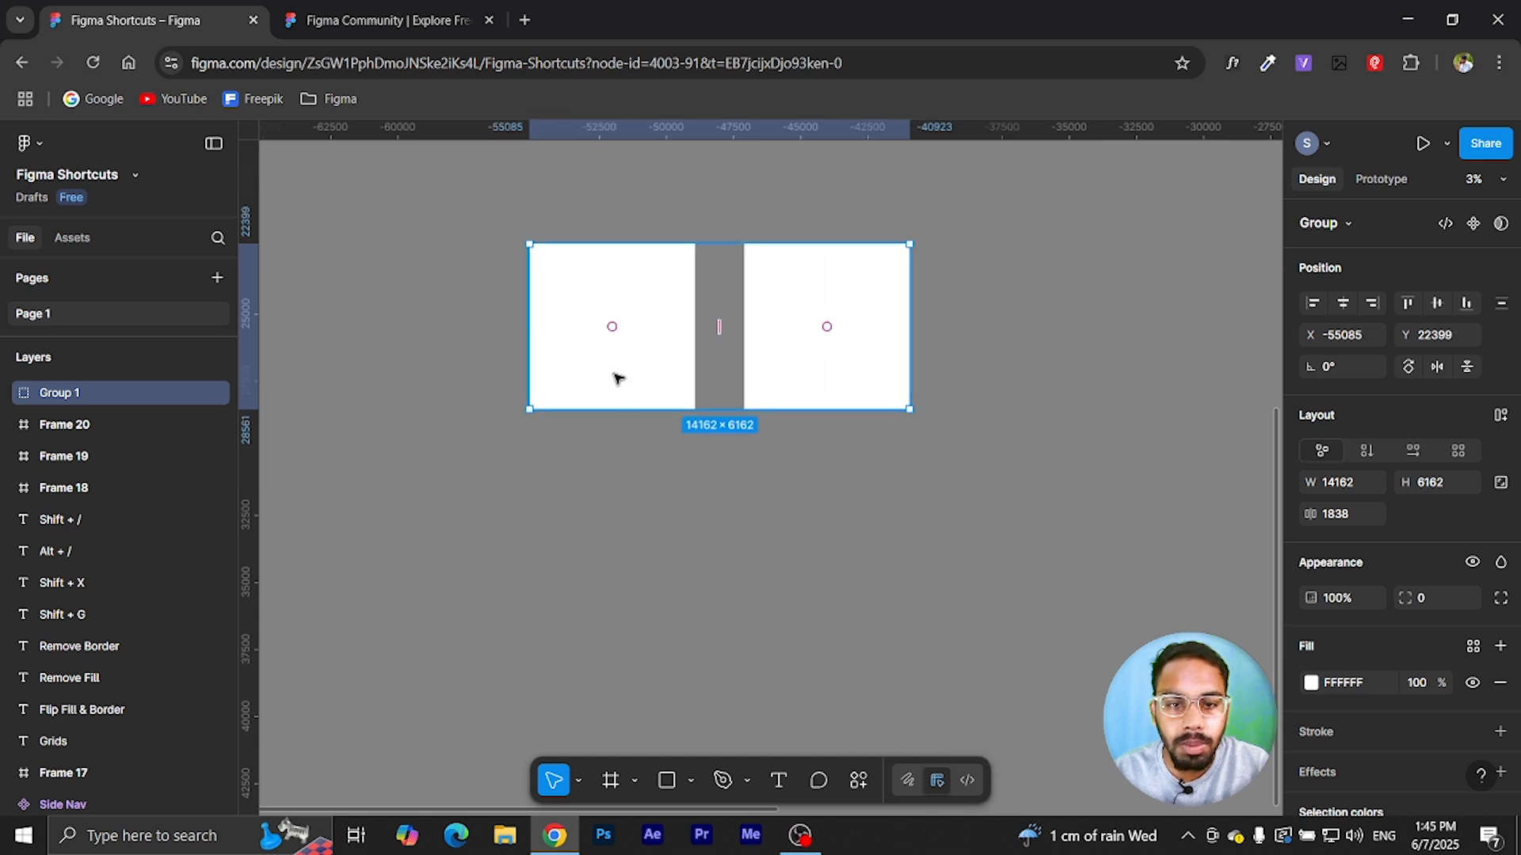
- Ungroup Group 1 into its two separate frames
{"action": "left_click", "coordinate": [614, 484]}
{"action": "left_click_drag", "start_coordinate": [441, 265], "coordinate": [943, 382]}
{"action": "key", "text": "ctrl+shift+g"}
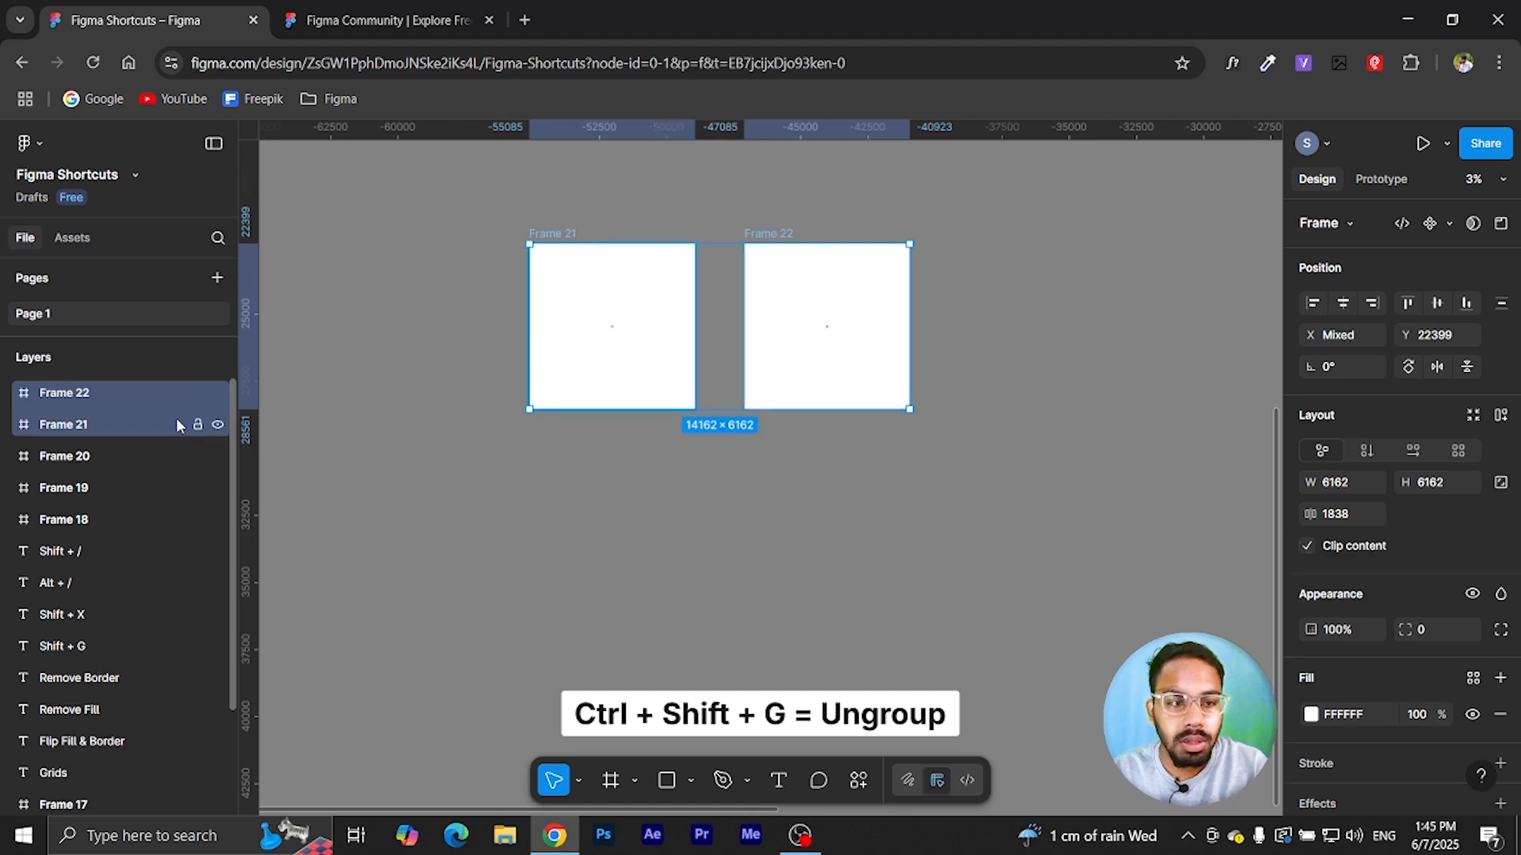
- Shift Frame 21 slightly left to about X -55270, keeping it level with Frame 22, and clear the selection
{"action": "left_click", "coordinate": [499, 502]}
{"action": "left_click_drag", "start_coordinate": [635, 340], "coordinate": [608, 319]}
{"action": "key", "text": "Escape"}
{"action": "key", "text": "Escape"}
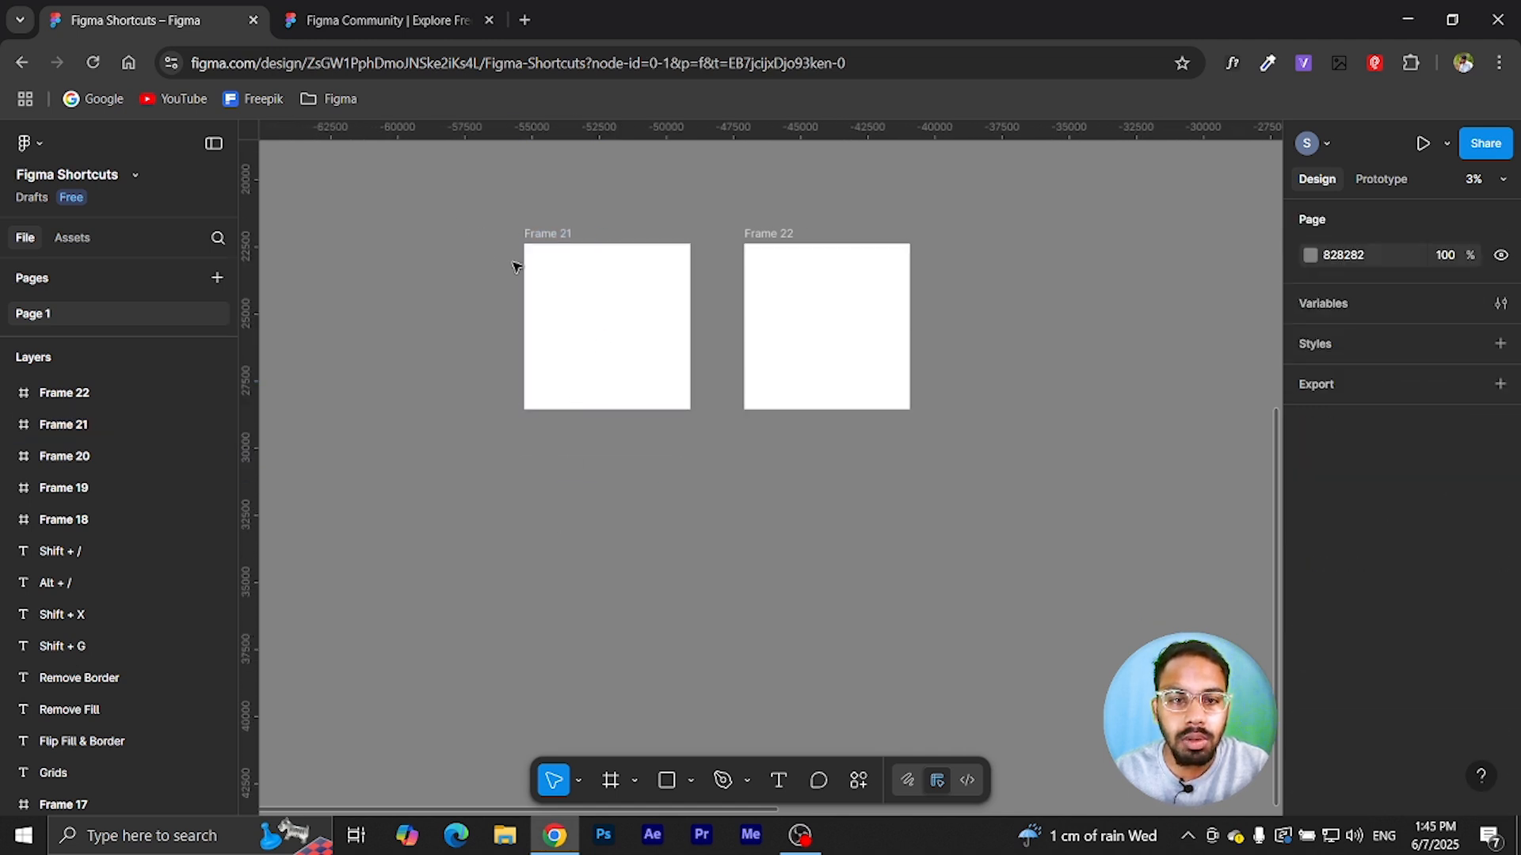
- Add auto layout to Frame 21, remove it, and apply it again with vertical flow
{"action": "left_click", "coordinate": [549, 232]}
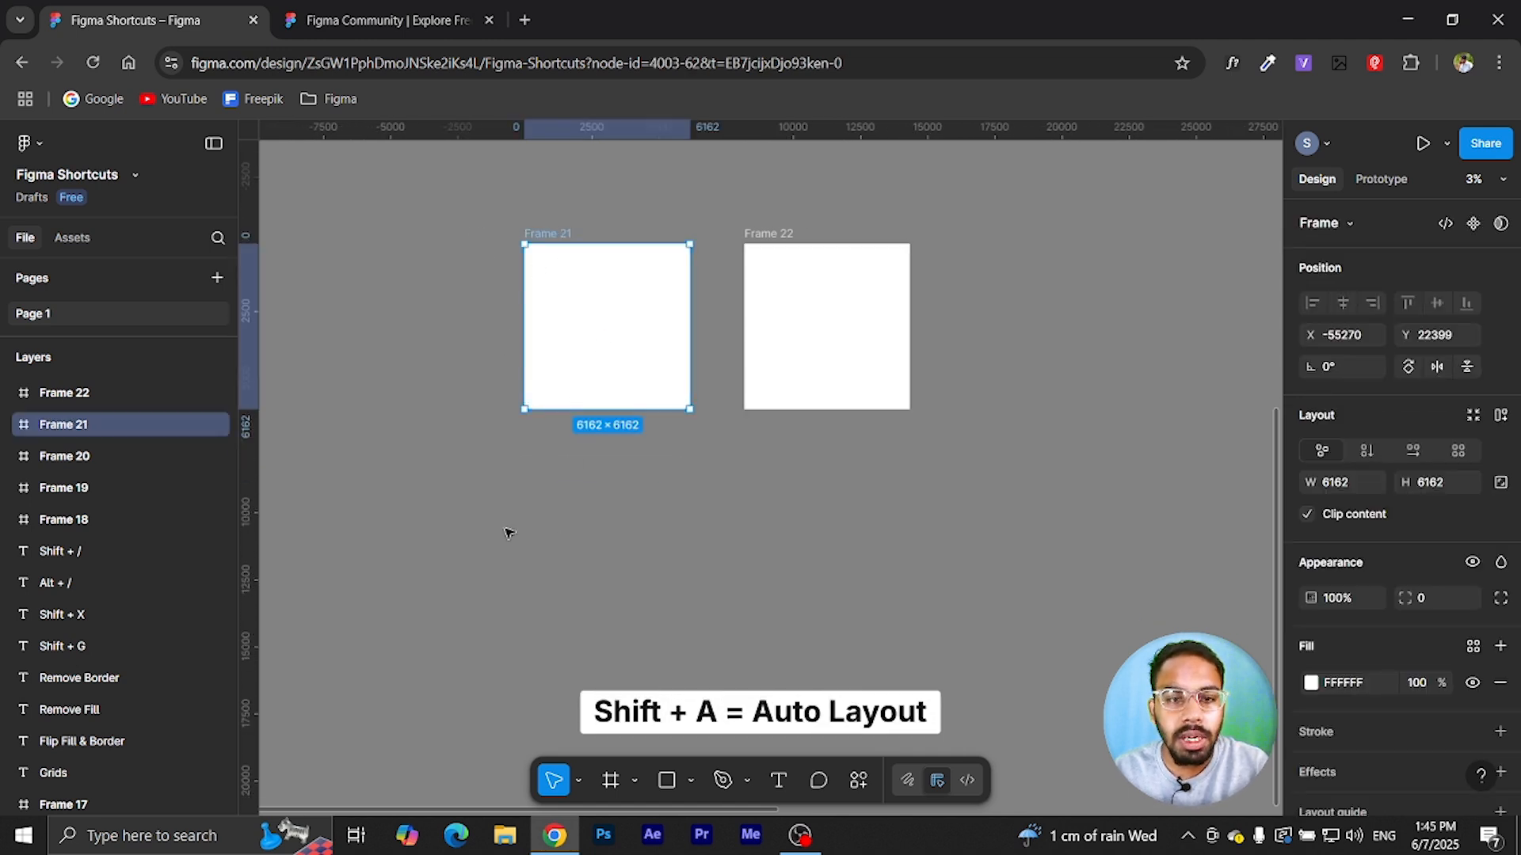
{"action": "key", "text": "shift+a"}
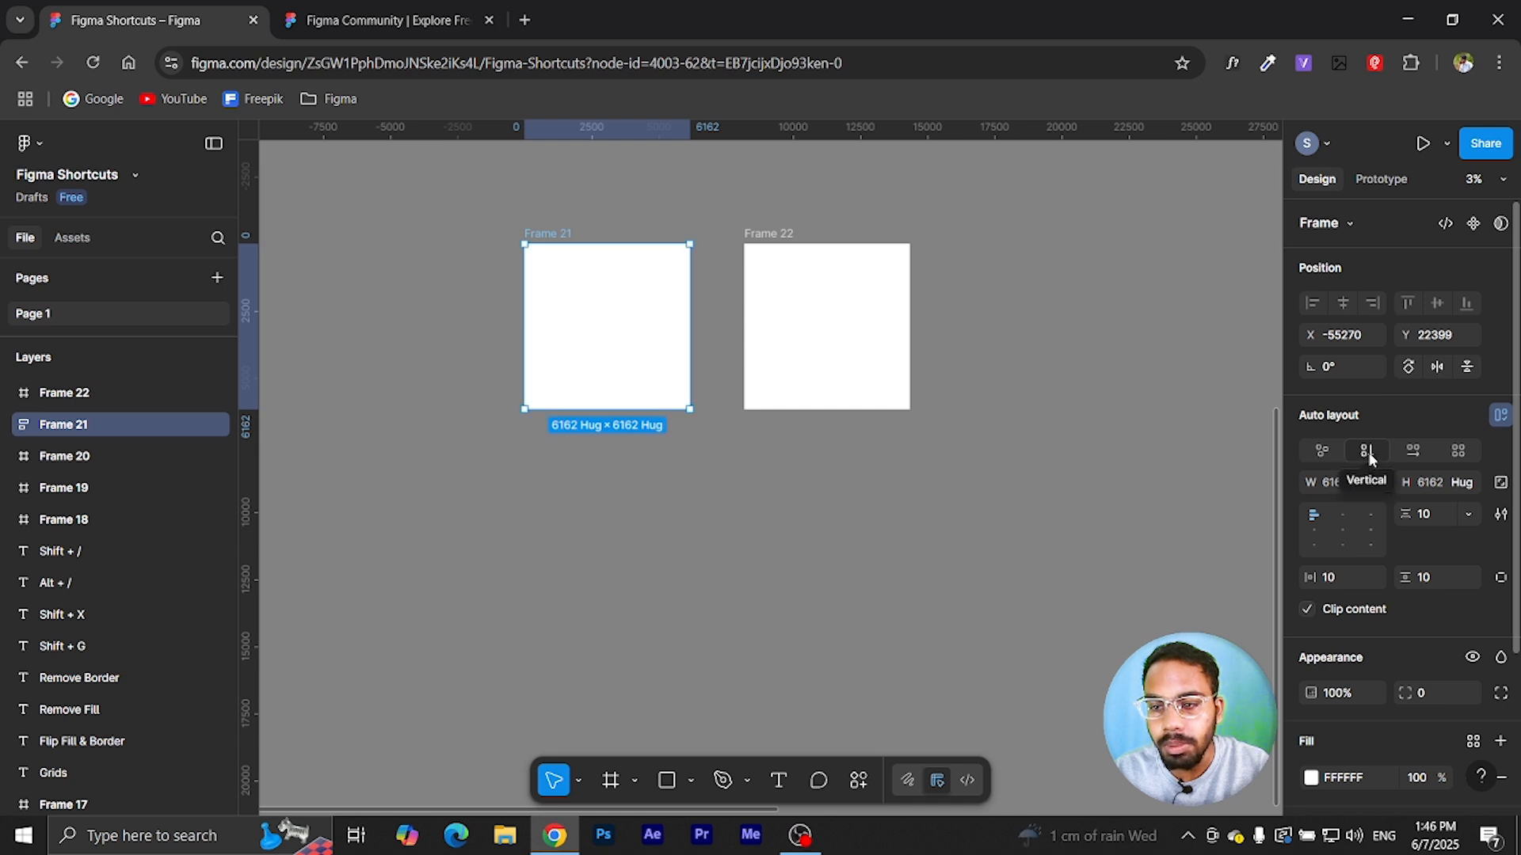
{"action": "left_click", "coordinate": [1323, 451]}
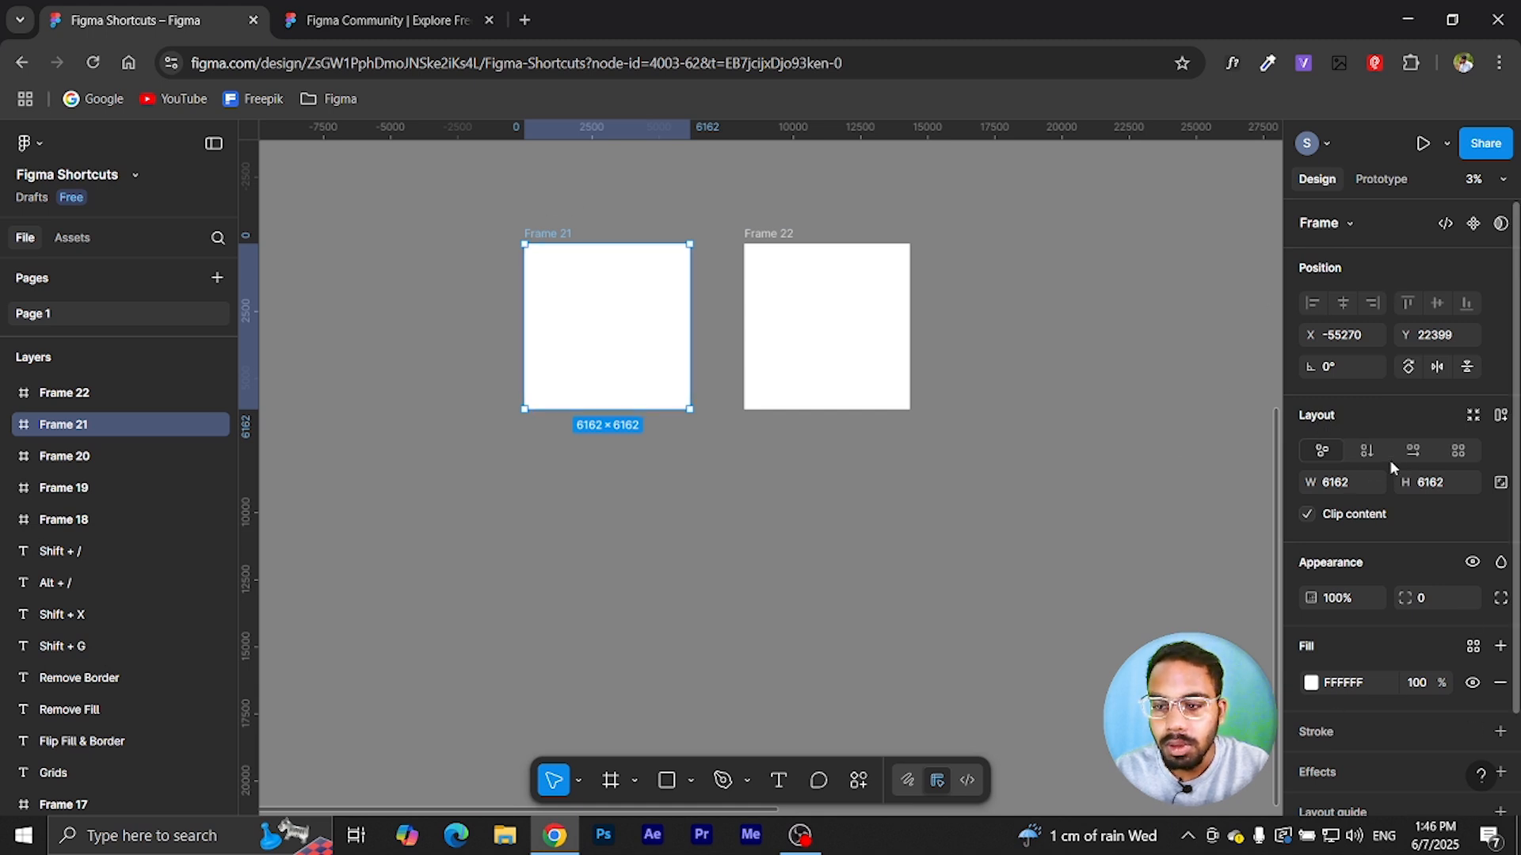
{"action": "left_click", "coordinate": [1368, 451]}
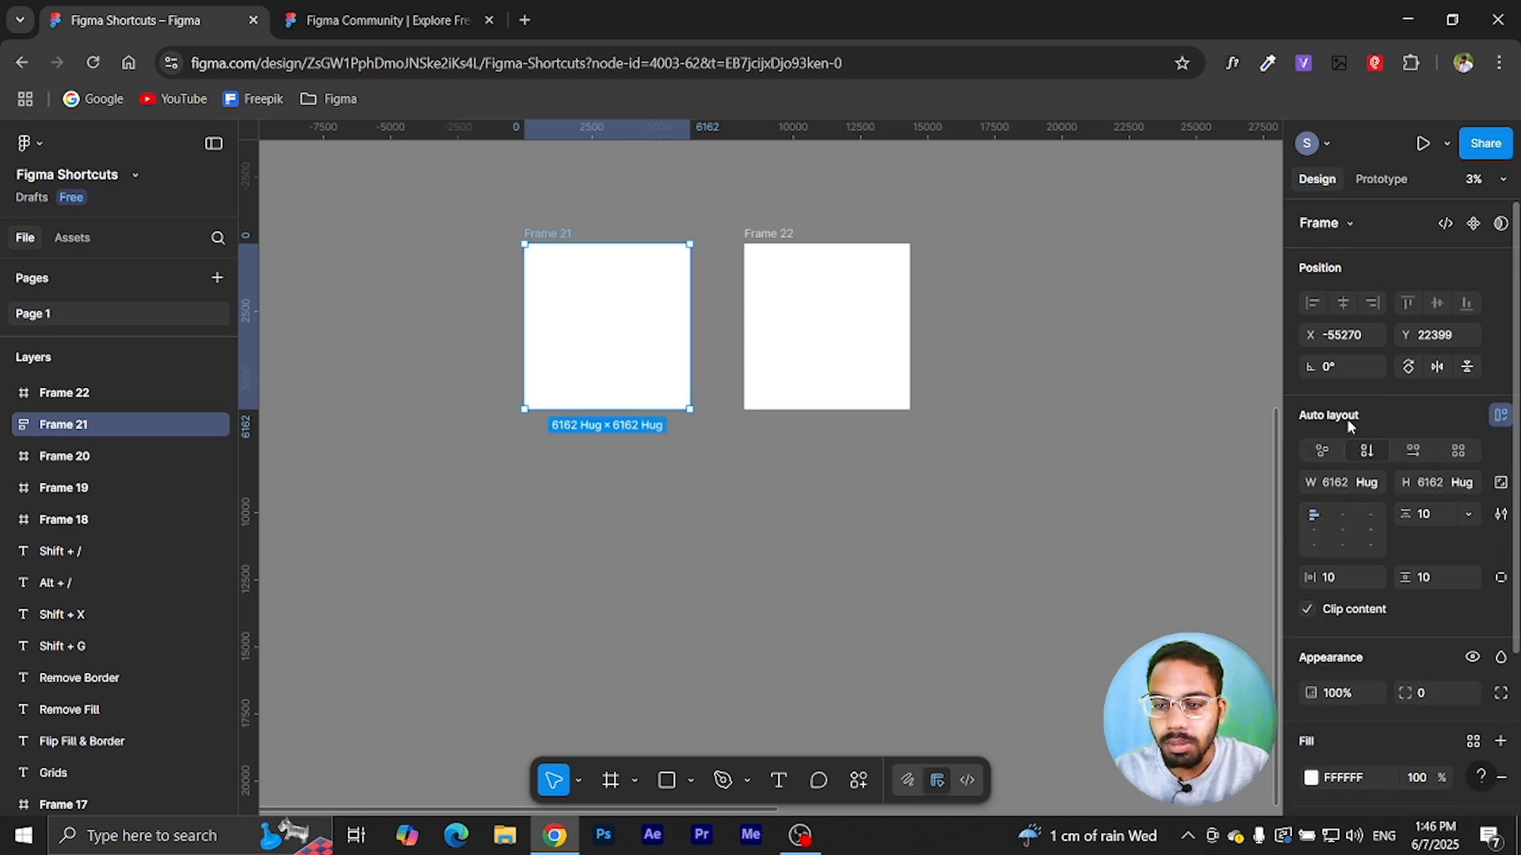
{"action": "left_click", "coordinate": [1053, 506]}
{"action": "left_click", "coordinate": [548, 237]}
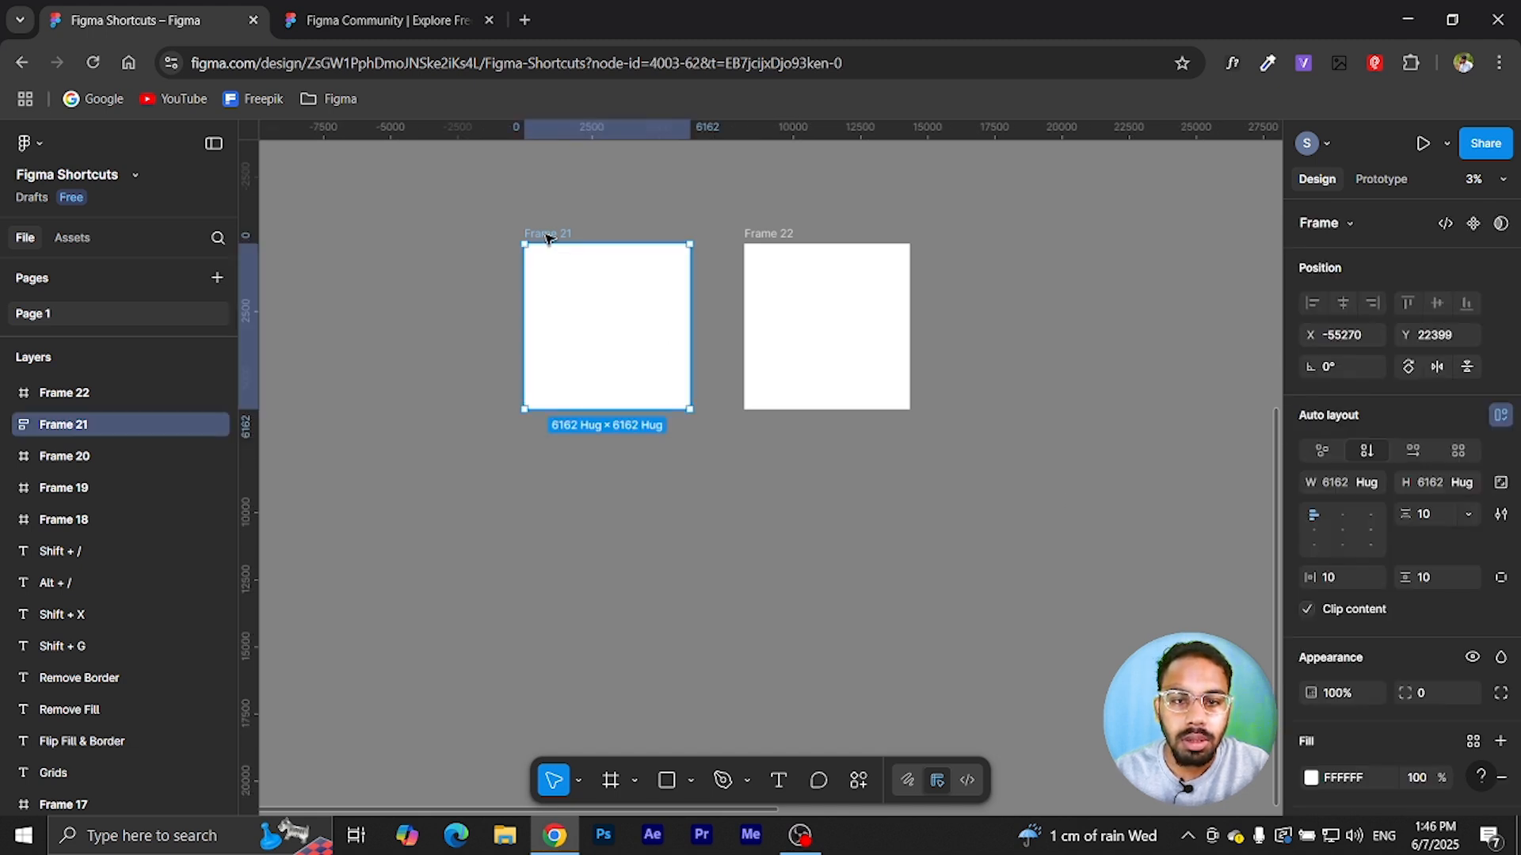
{"action": "left_click", "coordinate": [473, 229]}
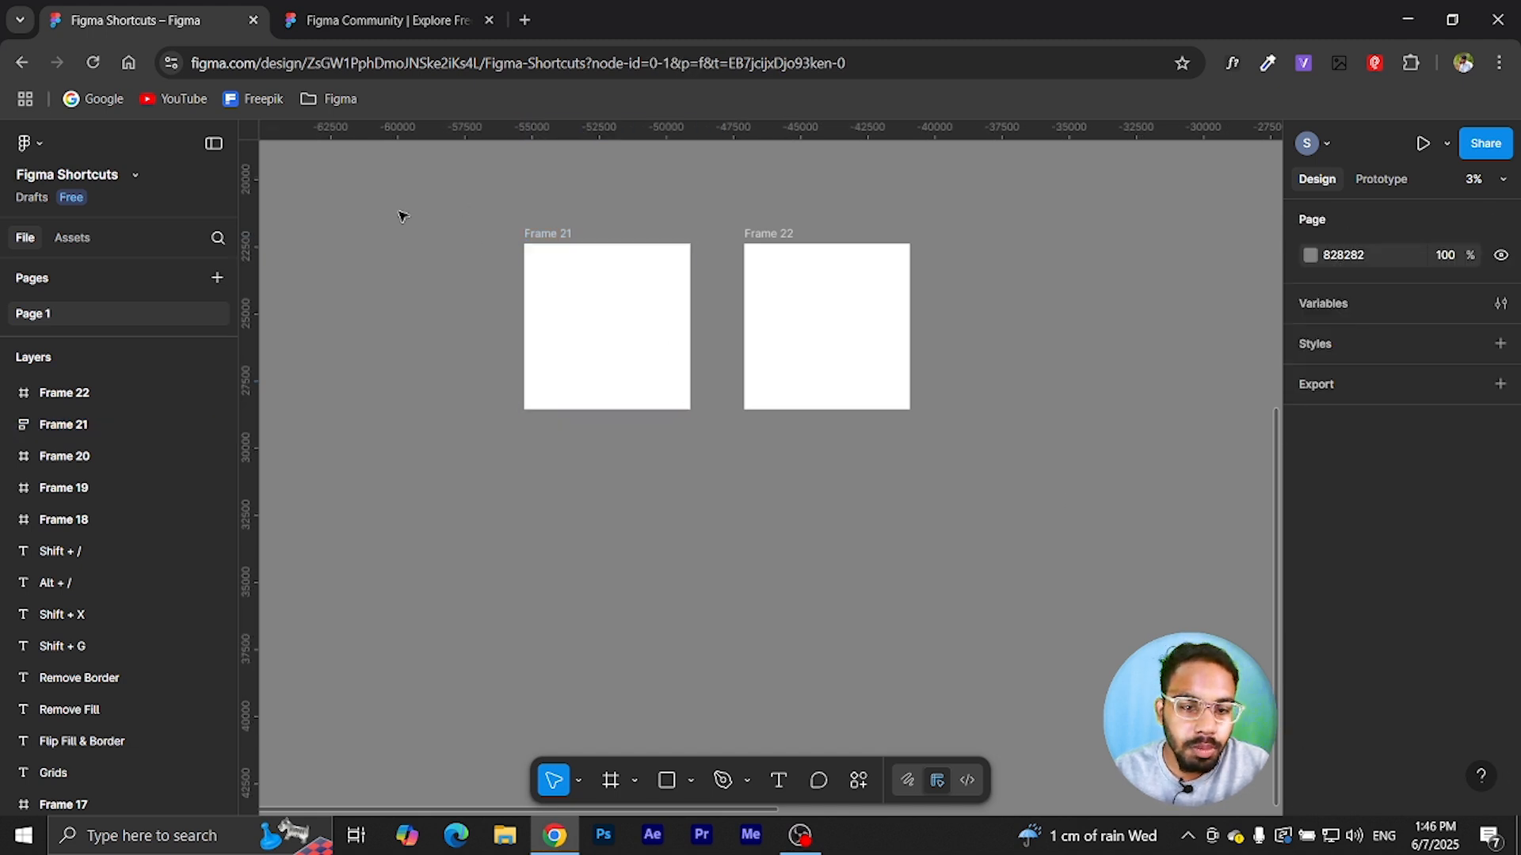
- Draw a section of about 29087 × 16406 enclosing Frame 21 and Frame 22
{"action": "left_click_drag", "start_coordinate": [399, 206], "coordinate": [1053, 509]}
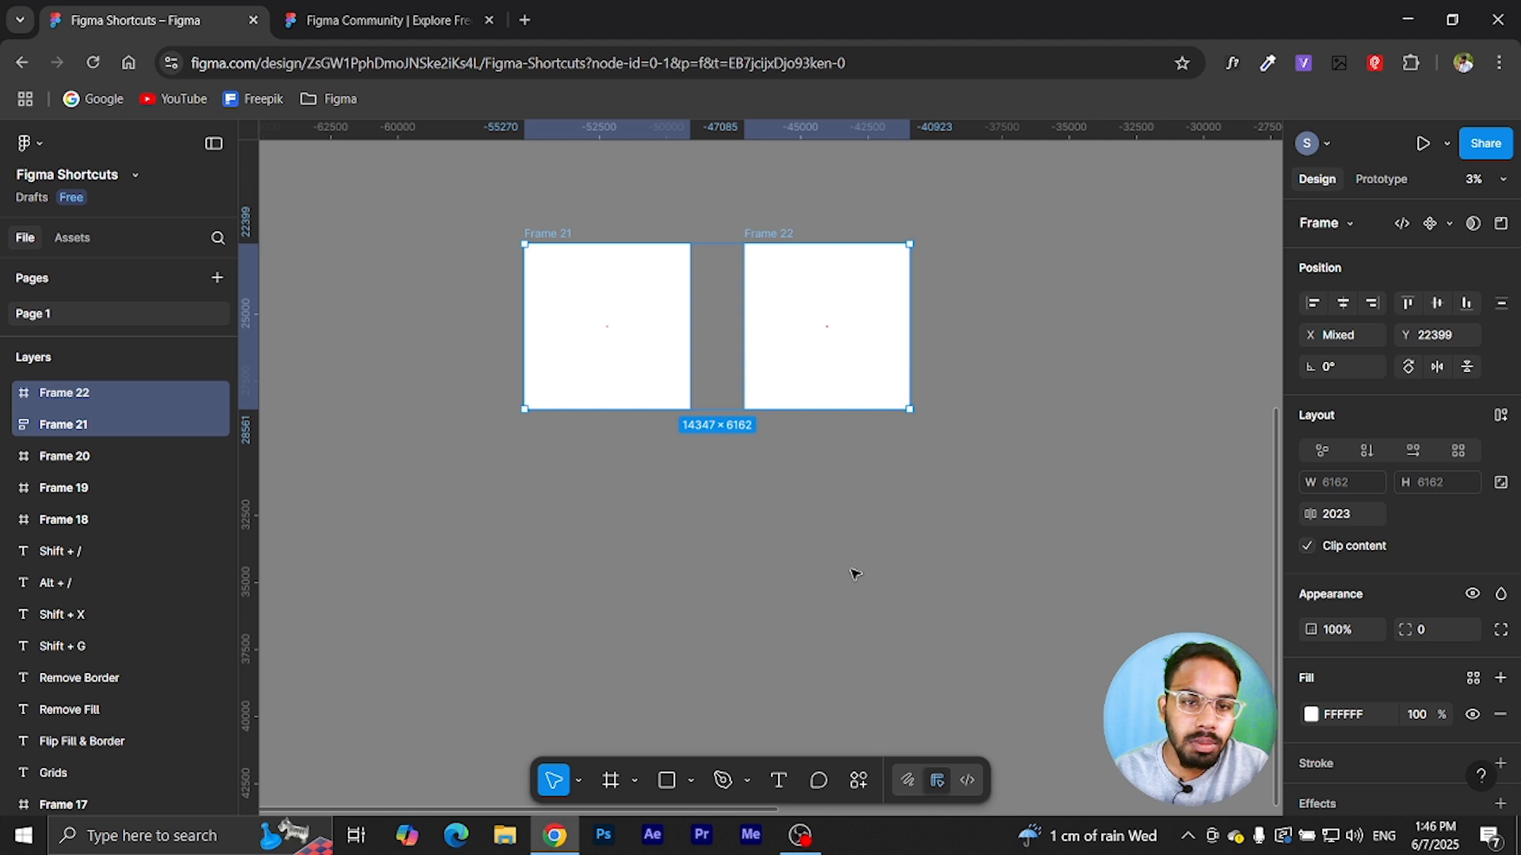
{"action": "left_click", "coordinate": [794, 576]}
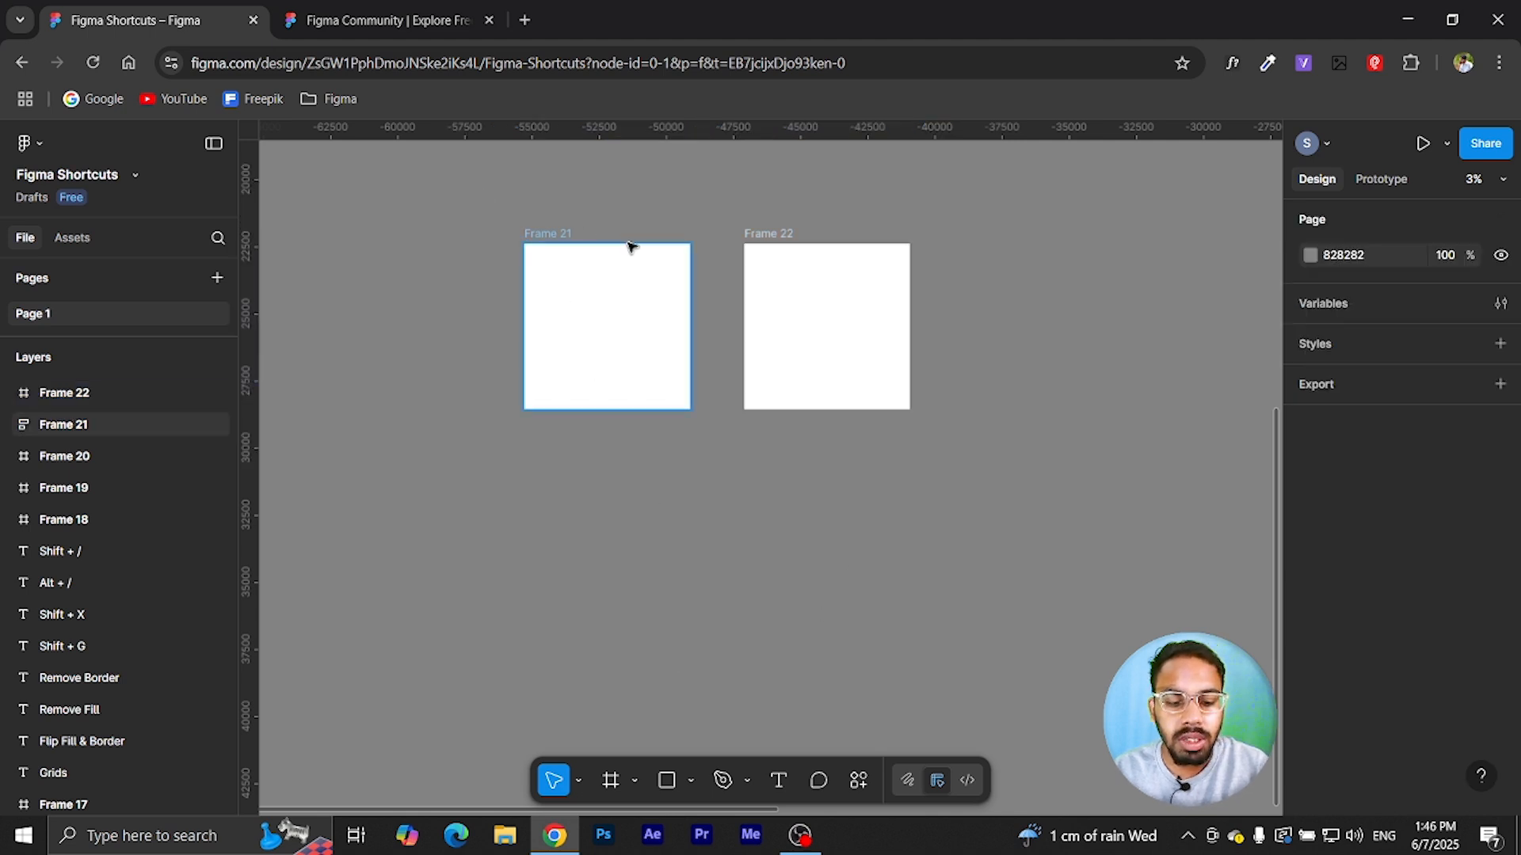
{"action": "key", "text": "shift+s"}
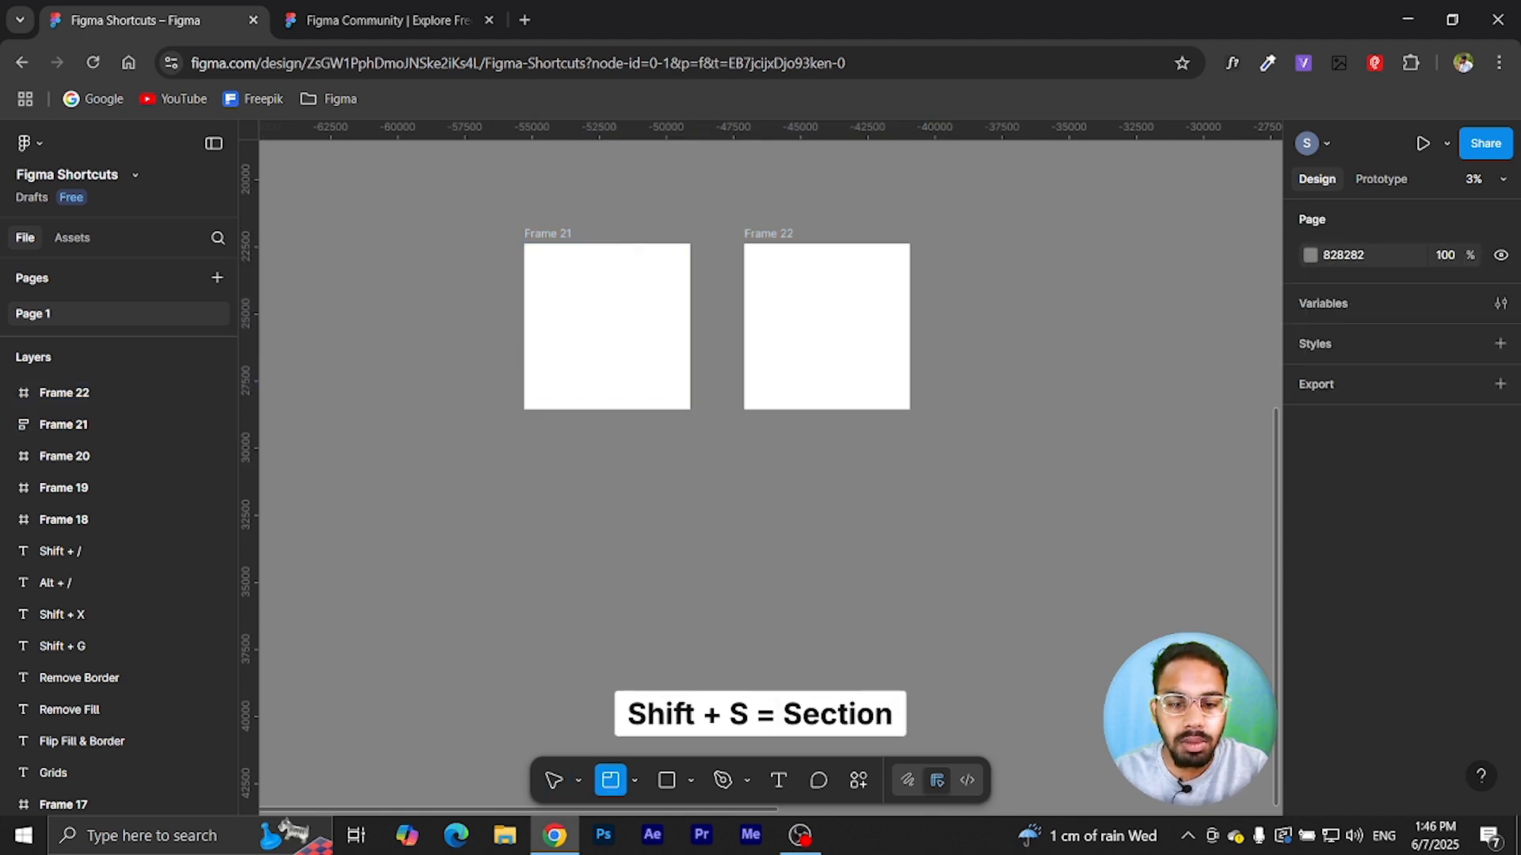
{"action": "left_click", "coordinate": [635, 781]}
{"action": "left_click_drag", "start_coordinate": [406, 161], "coordinate": [1188, 602]}
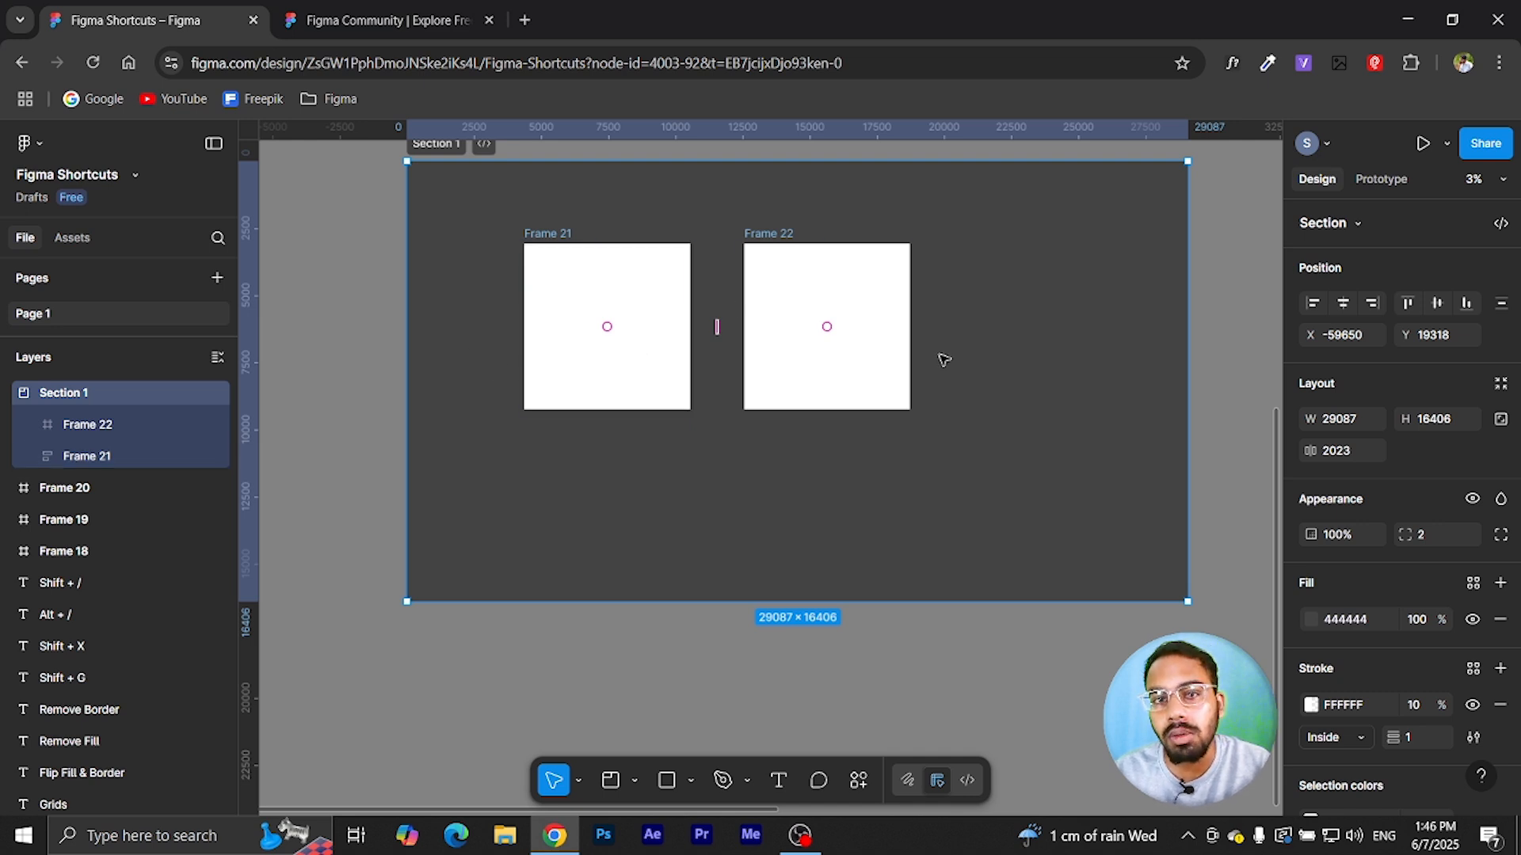
- Rename the section as login and move it down to about X -59355, Y 23263
{"action": "scroll", "coordinate": [388, 230], "scroll_direction": "up", "scroll_amount": 1}
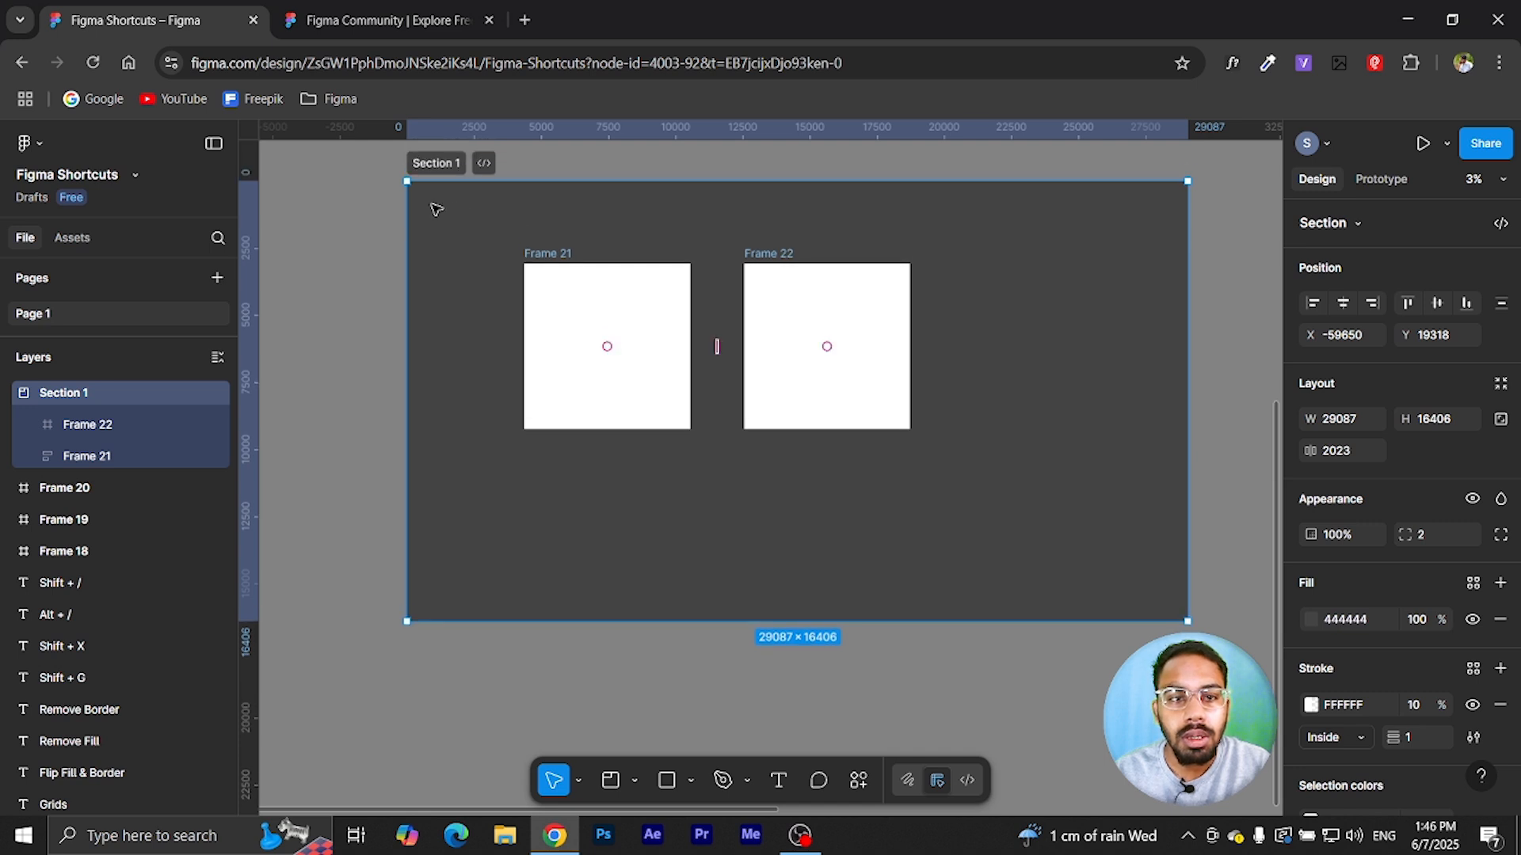
{"action": "double_click", "coordinate": [430, 166]}
{"action": "type", "text": "logi"}
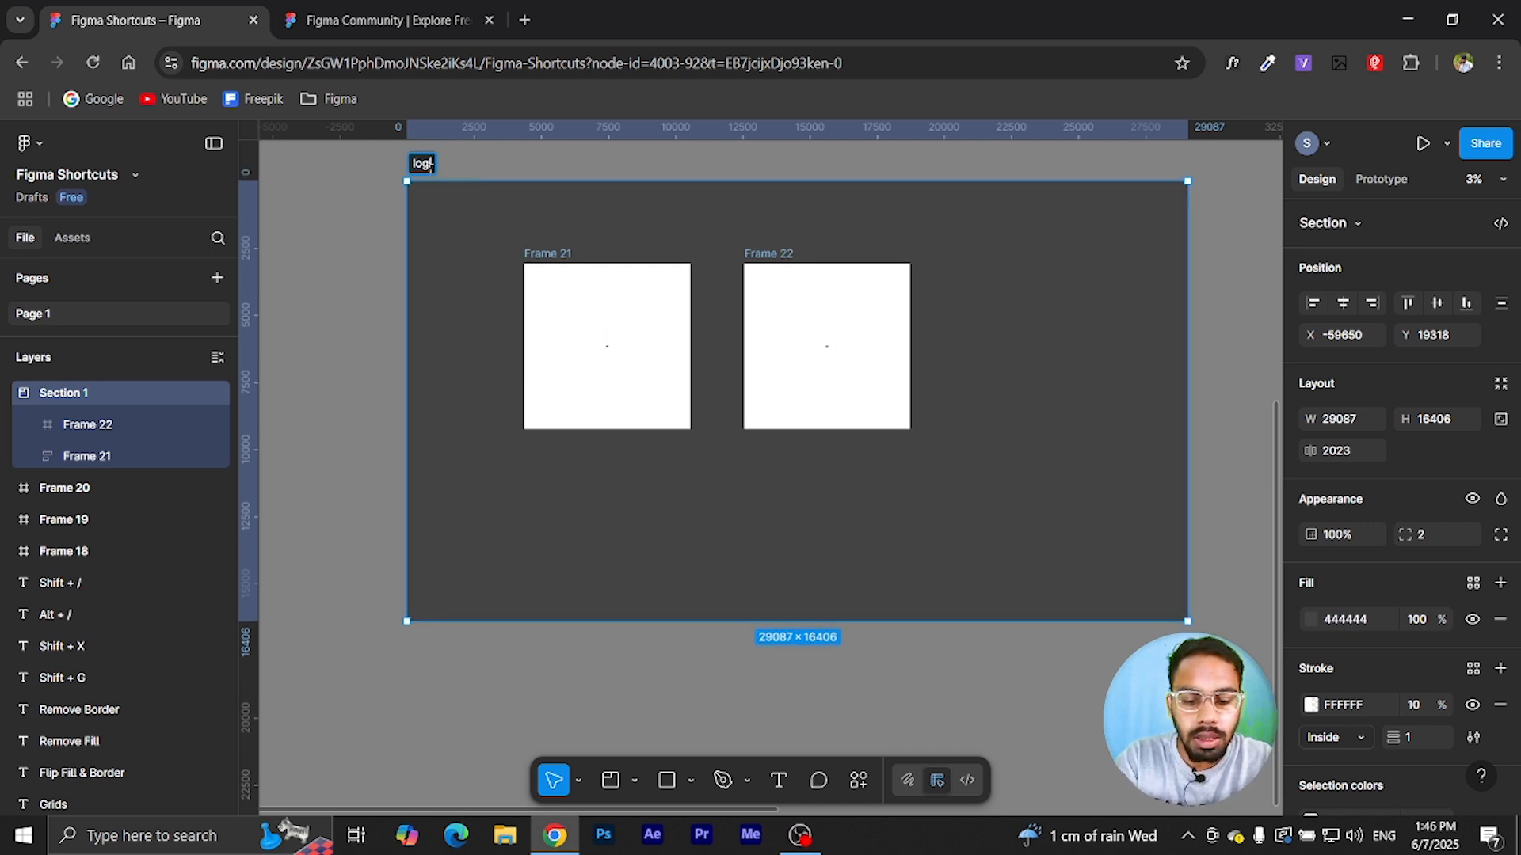
{"action": "type", "text": "n"}
{"action": "key", "text": "Return"}
{"action": "left_click_drag", "start_coordinate": [430, 170], "coordinate": [438, 277]}
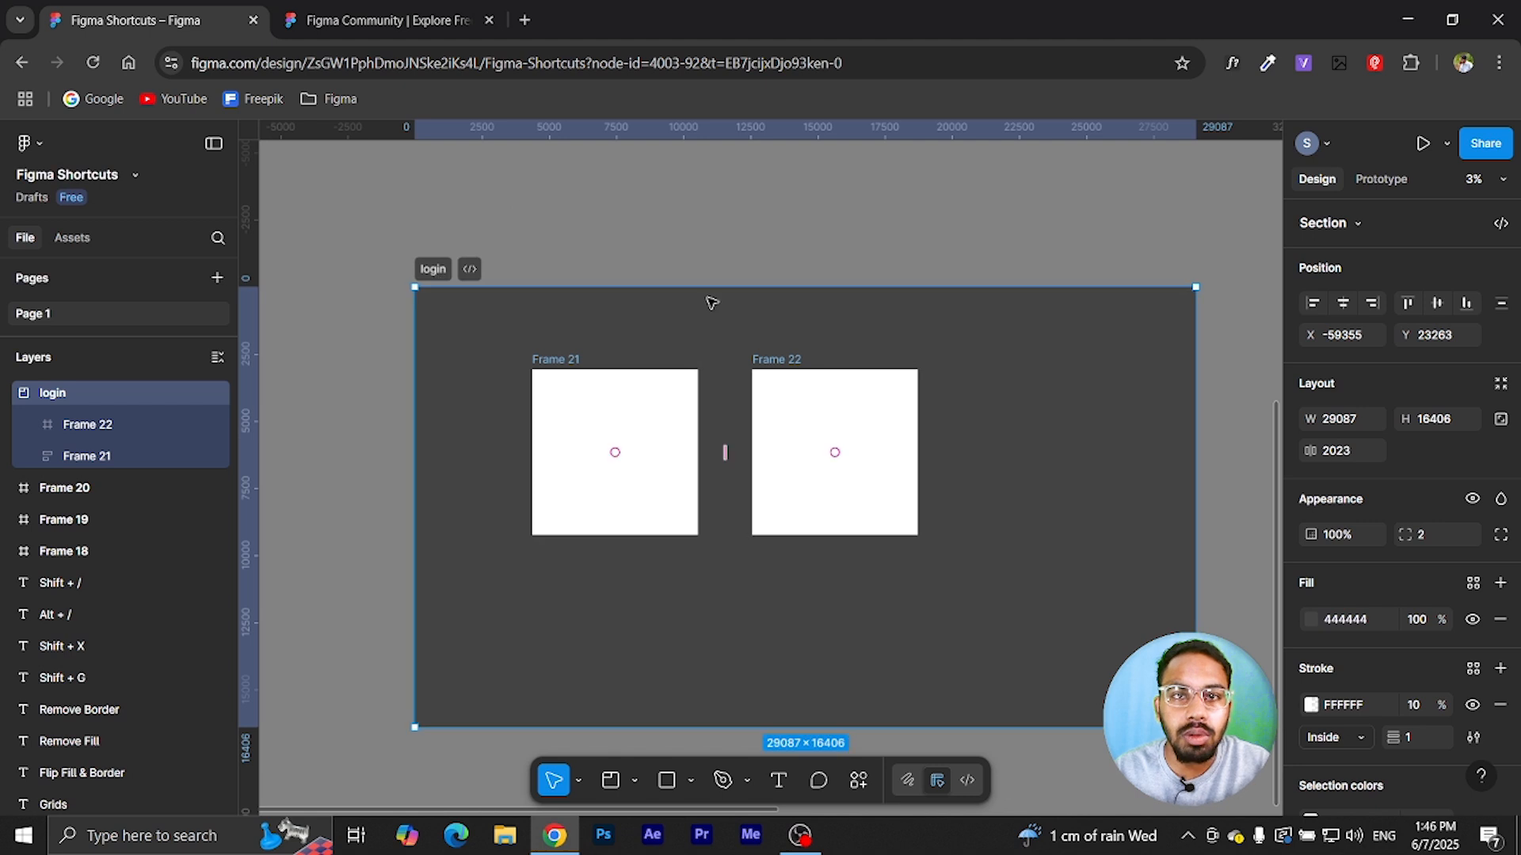
{"action": "left_click", "coordinate": [600, 224]}
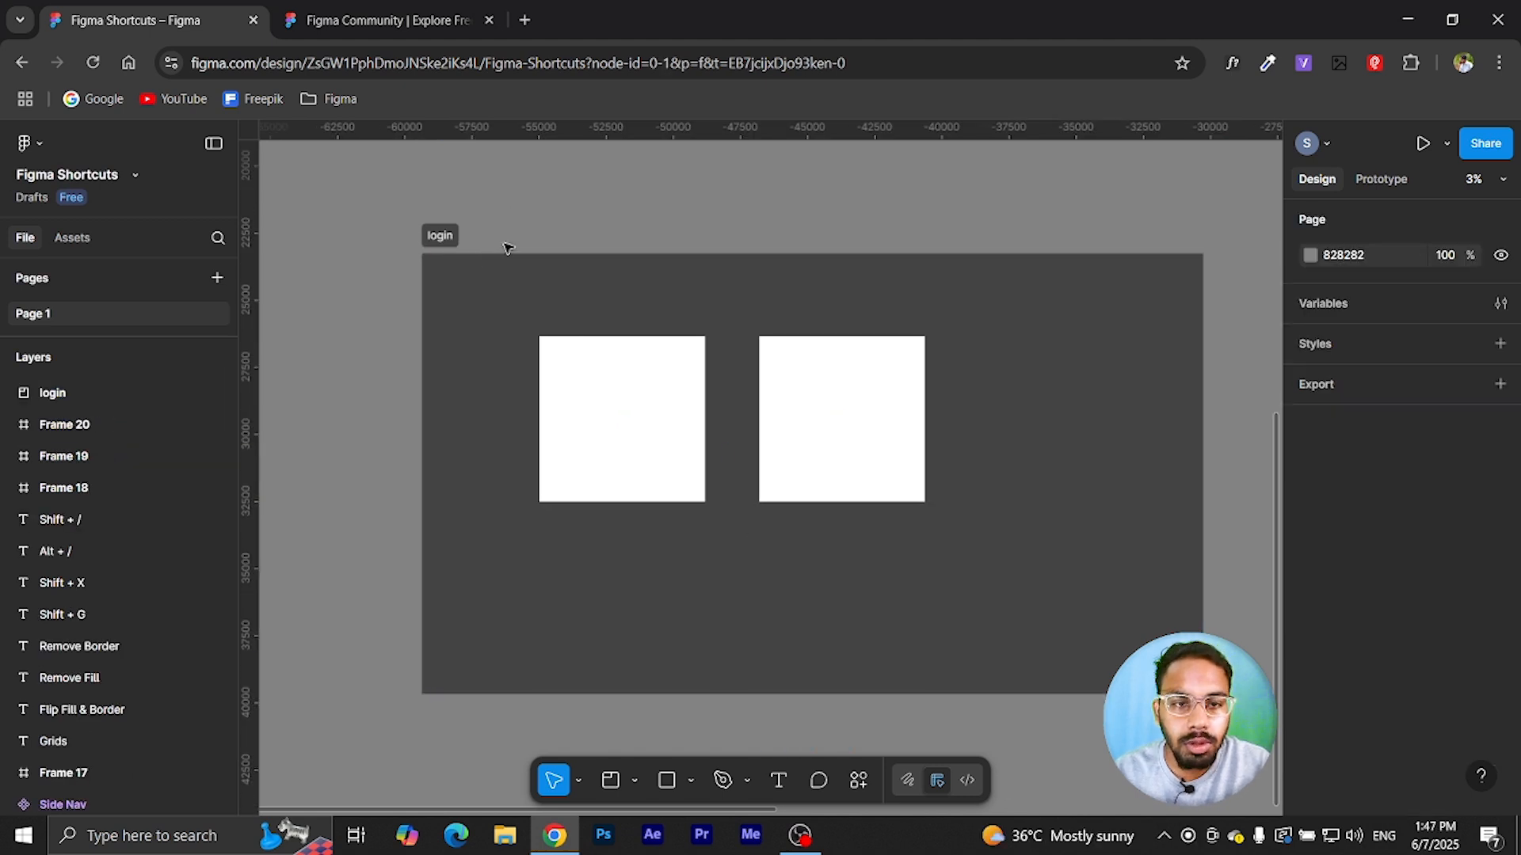
- Ungroup the login section, releasing Frame 21 and Frame 22 onto the page
{"action": "left_click", "coordinate": [448, 245]}
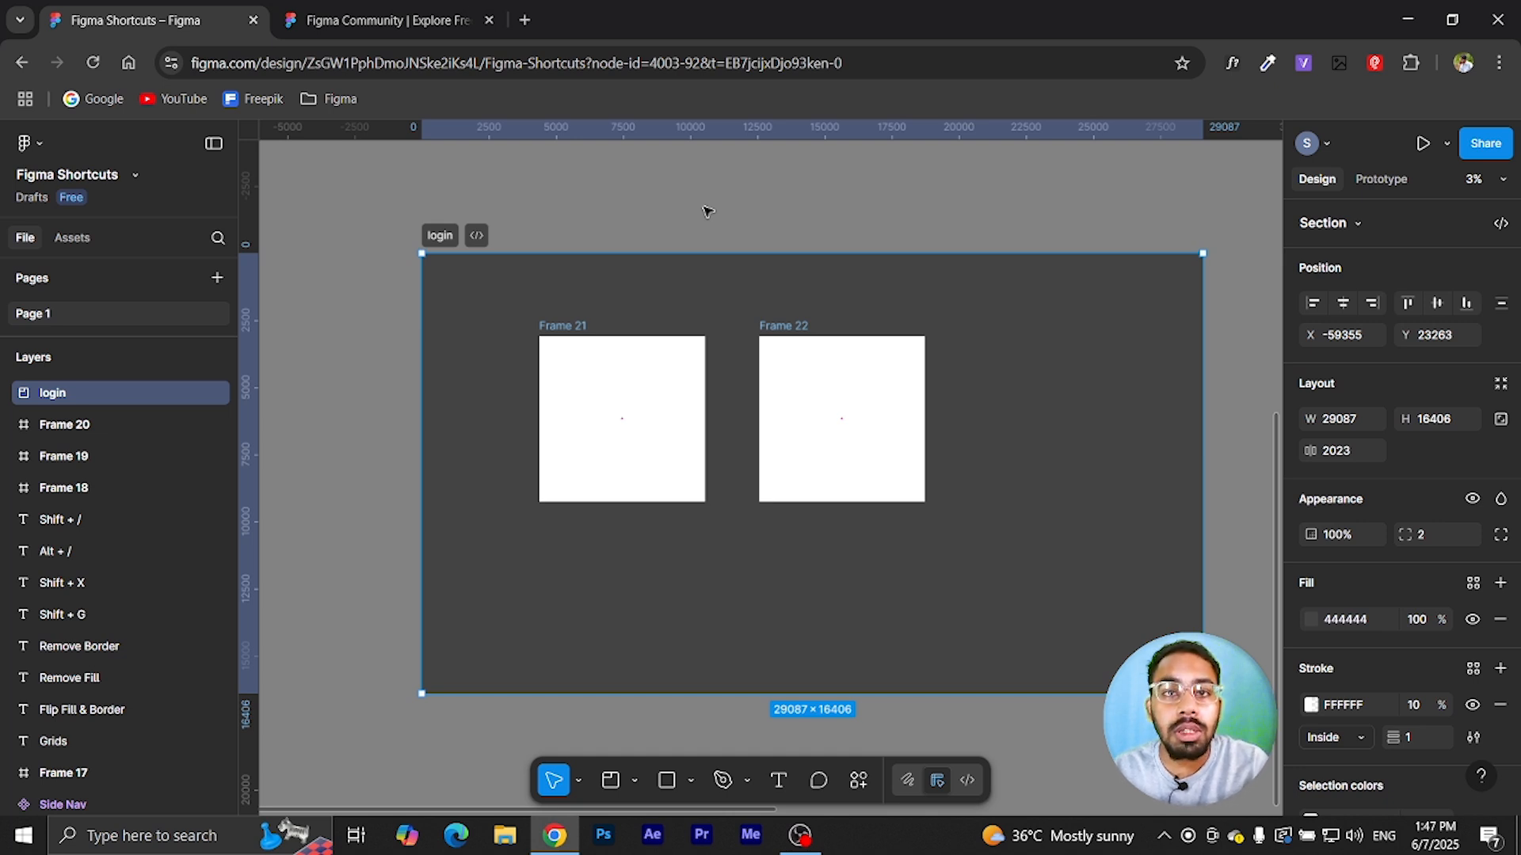
{"action": "key", "text": "ctrl+shift+g"}
{"action": "left_click", "coordinate": [552, 290]}
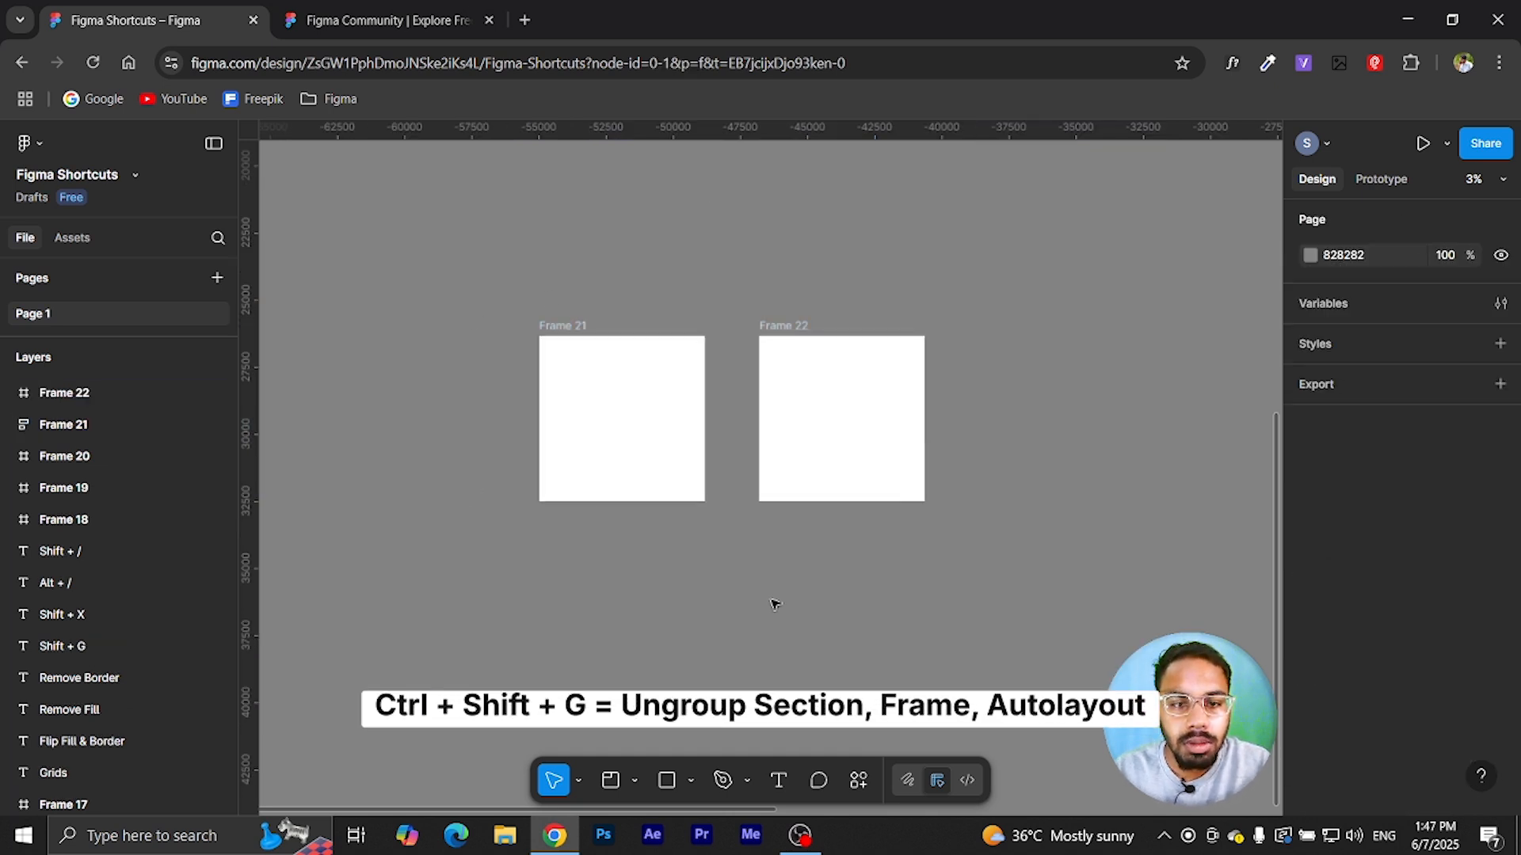
- View the component creation options for Frame 21 and Frame 22 selected together
{"action": "left_click_drag", "start_coordinate": [386, 237], "coordinate": [1029, 604]}
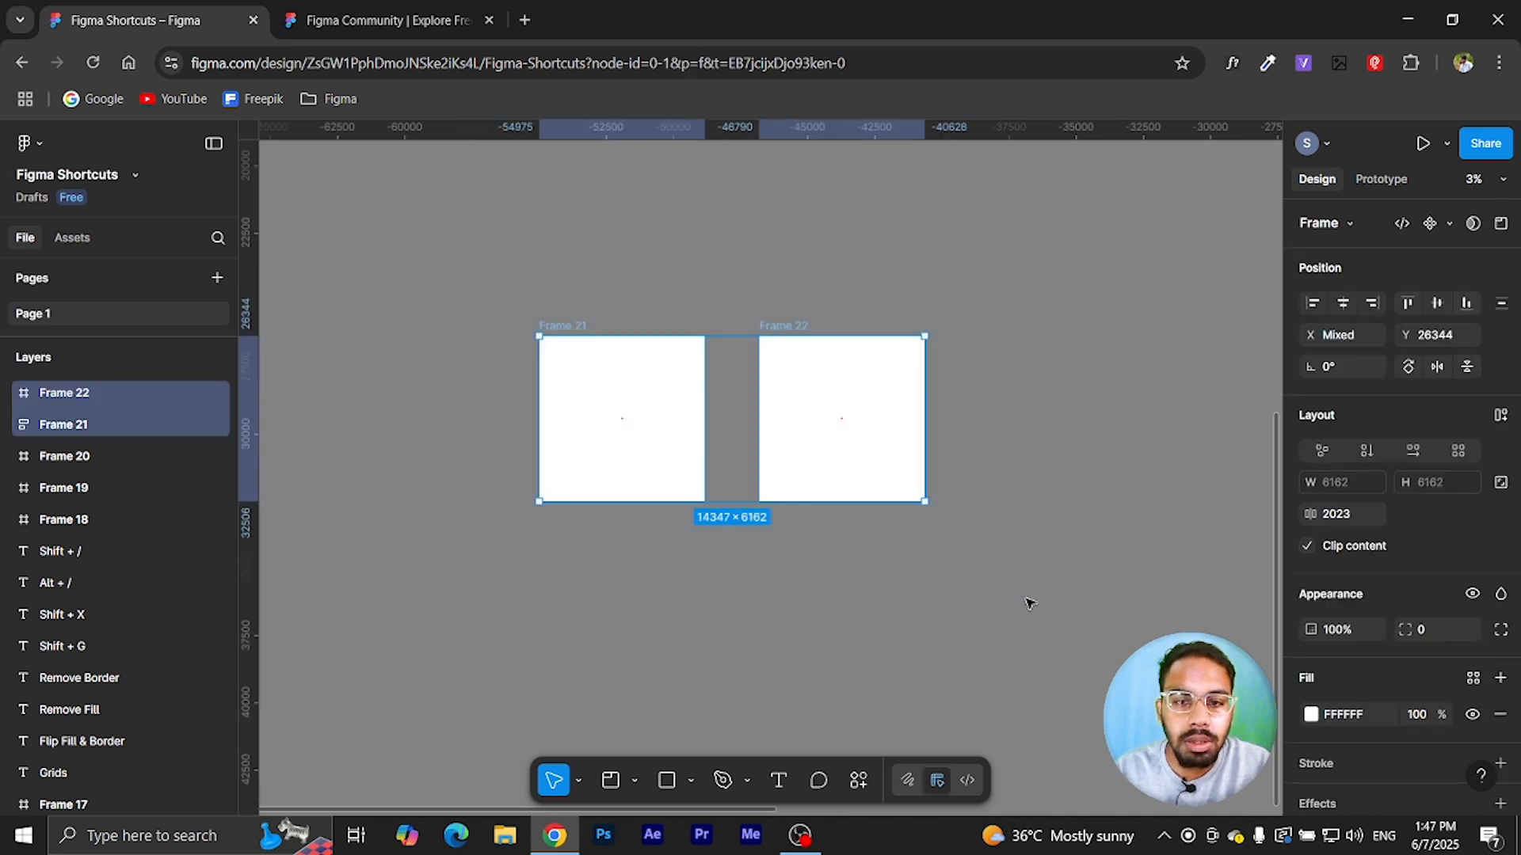
{"action": "left_click", "coordinate": [1449, 223]}
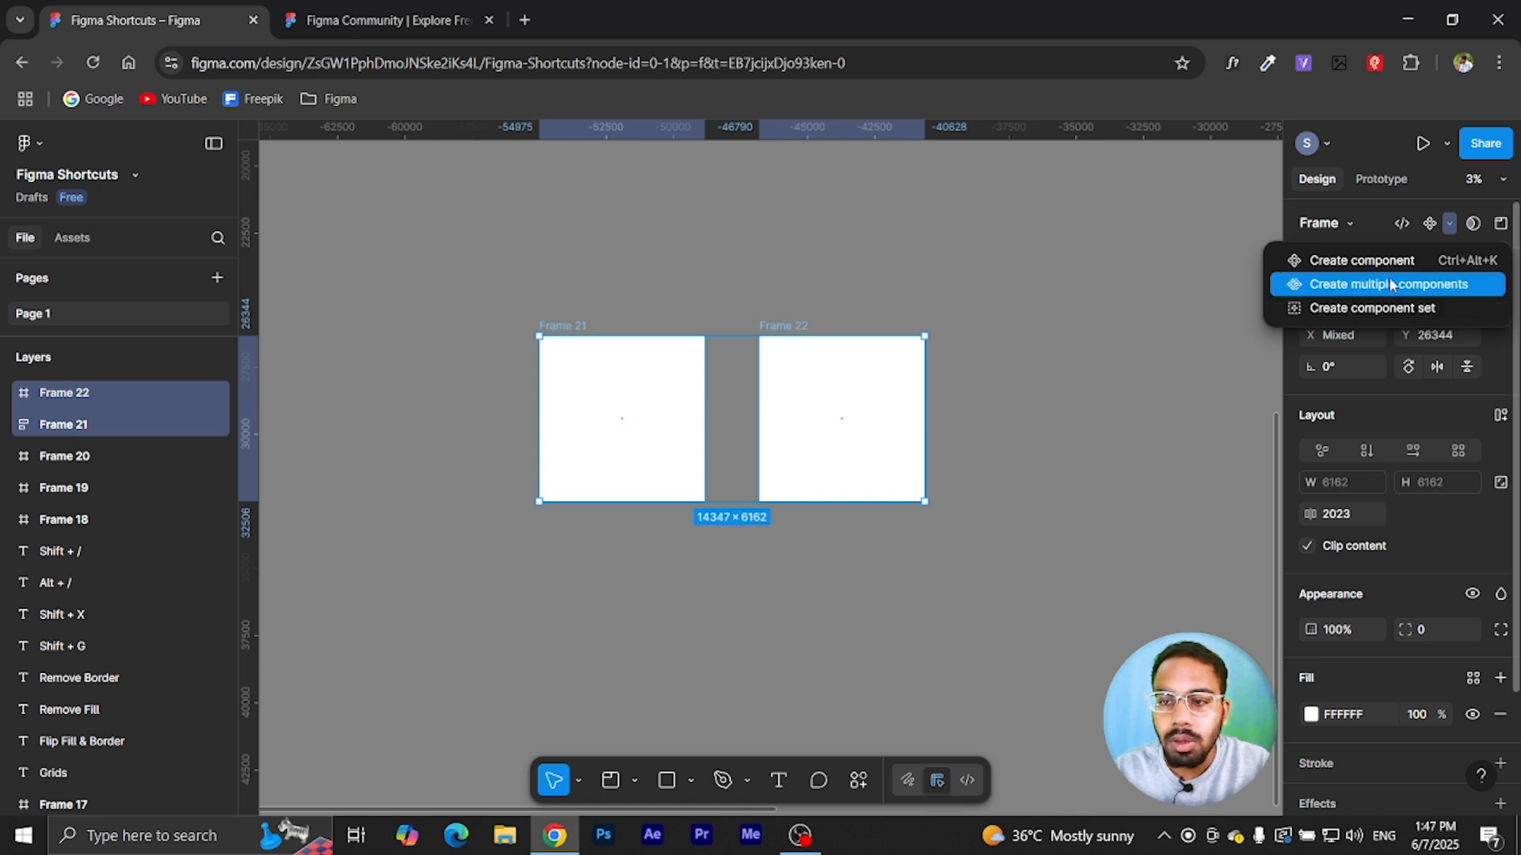
{"action": "left_click", "coordinate": [851, 305]}
- Turn Frame 22 into a component and check the component option offered for Frame 21
{"action": "left_click", "coordinate": [774, 332]}
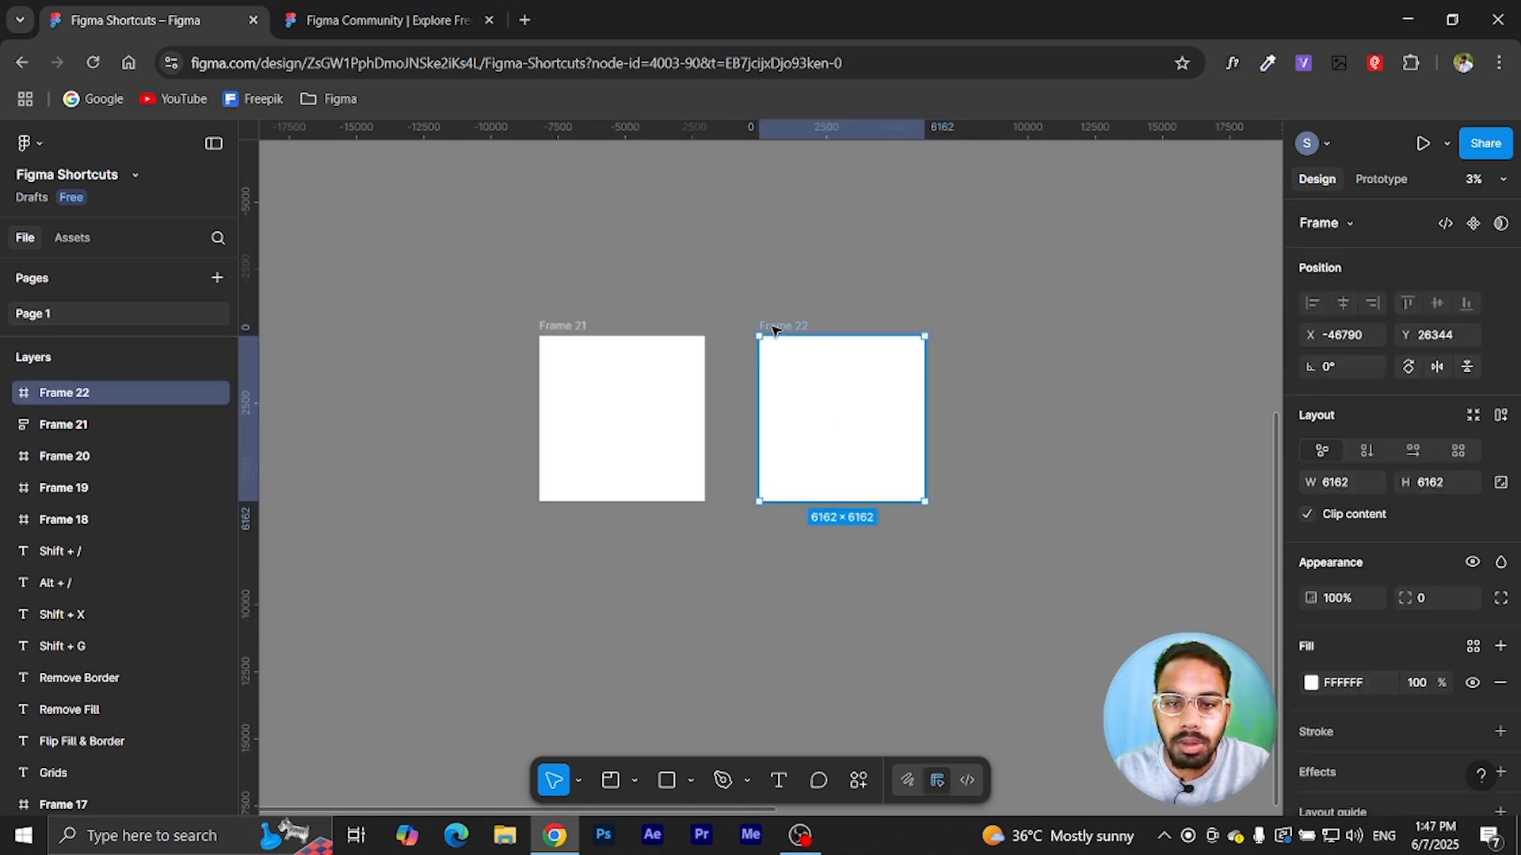
{"action": "key", "text": "ctrl+alt+k"}
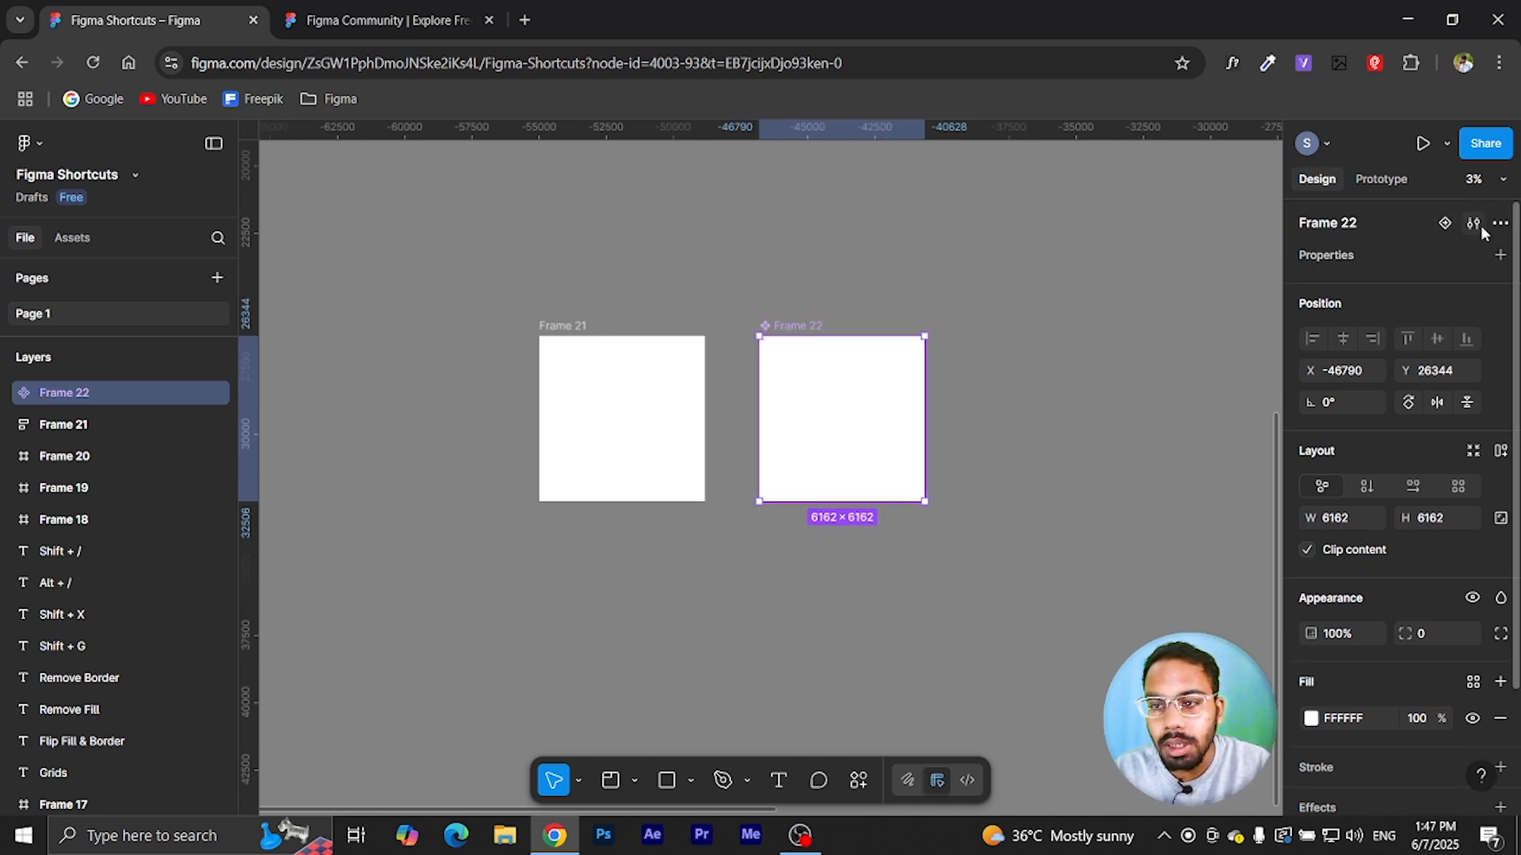
{"action": "left_click", "coordinate": [955, 283]}
{"action": "left_click", "coordinate": [564, 339]}
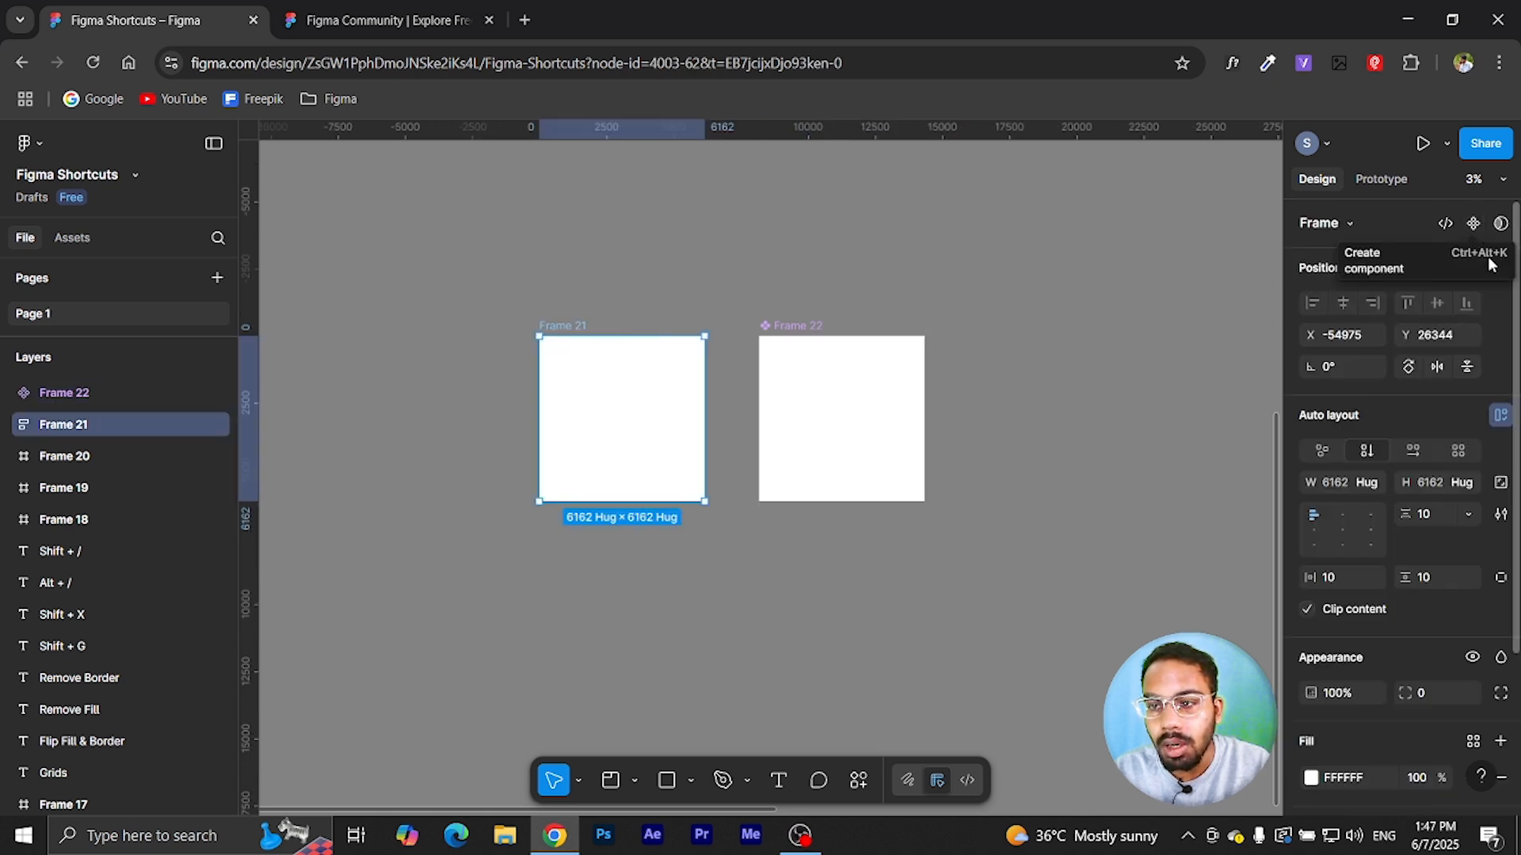
{"action": "left_click", "coordinate": [1176, 247]}
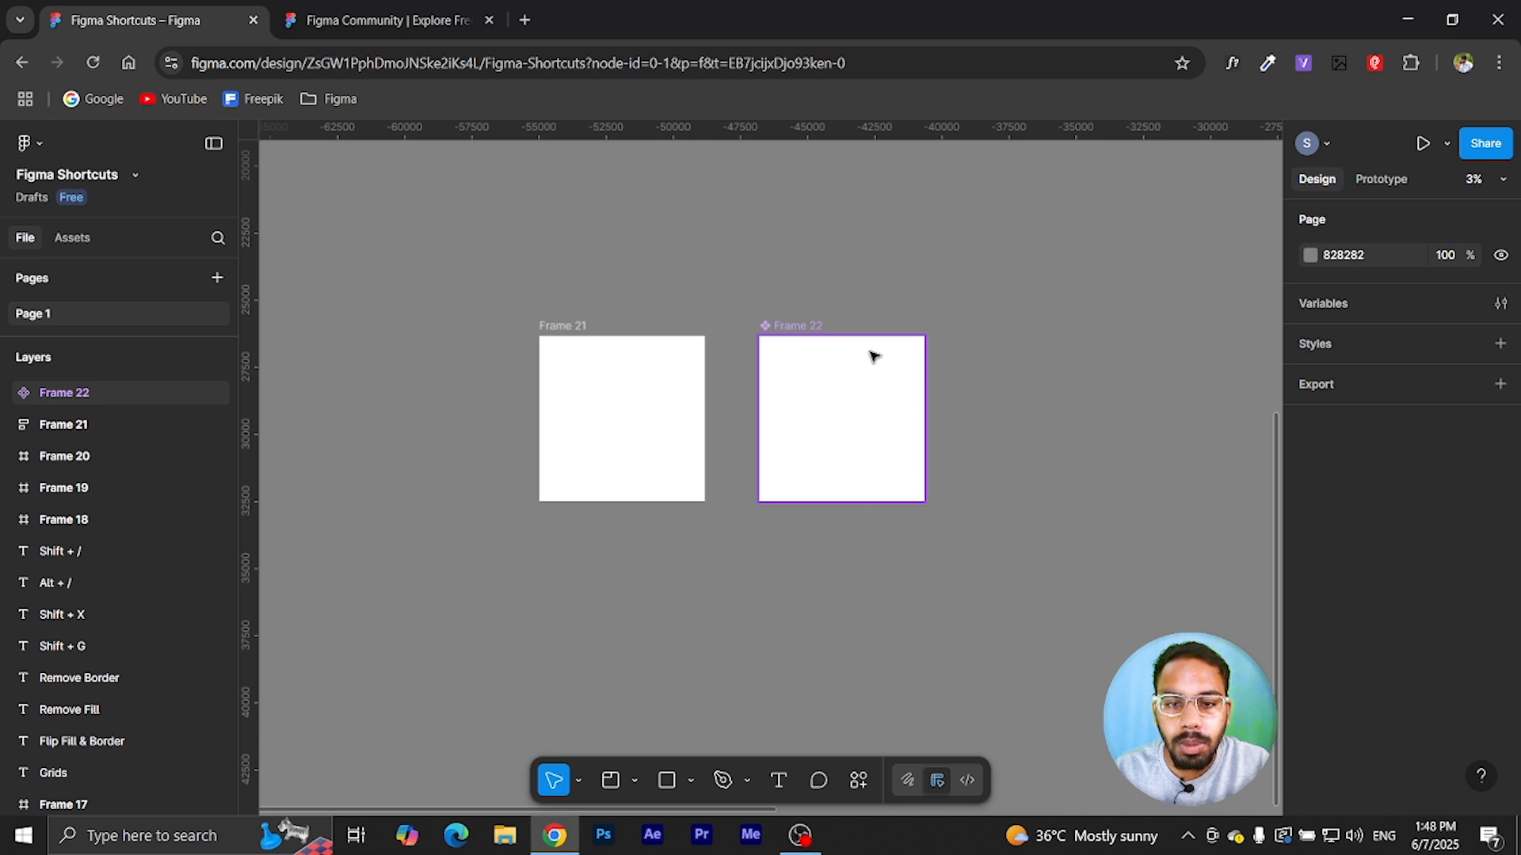
- Place an instance of the Frame 22 component to its right with a gap of about 2023
{"action": "left_click", "coordinate": [808, 329]}
{"action": "left_click_drag", "start_coordinate": [907, 431], "coordinate": [750, 393]}
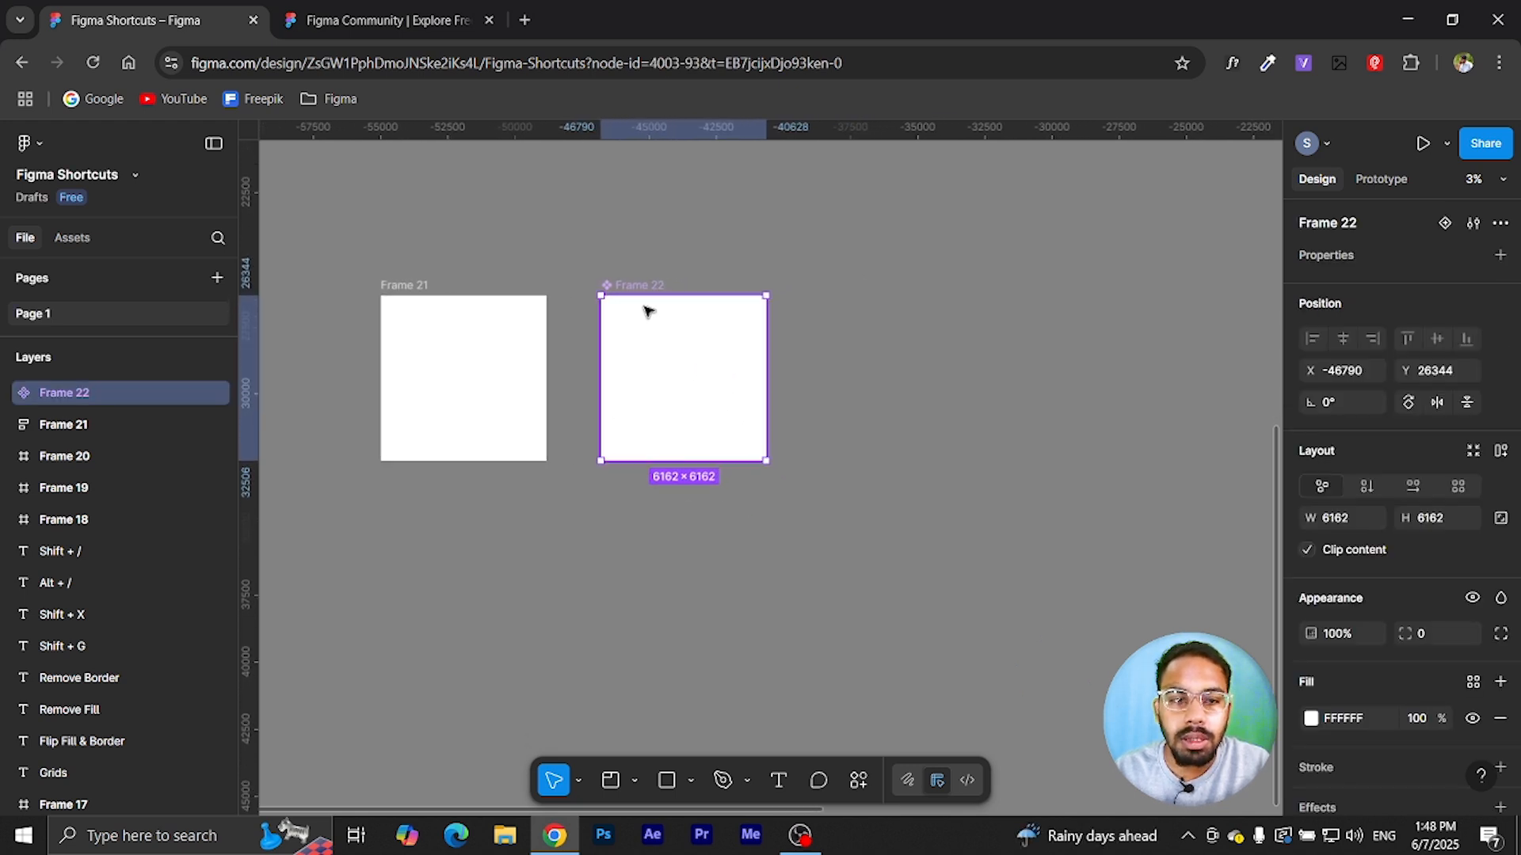
{"action": "left_click_drag", "start_coordinate": [646, 290], "coordinate": [867, 290]}
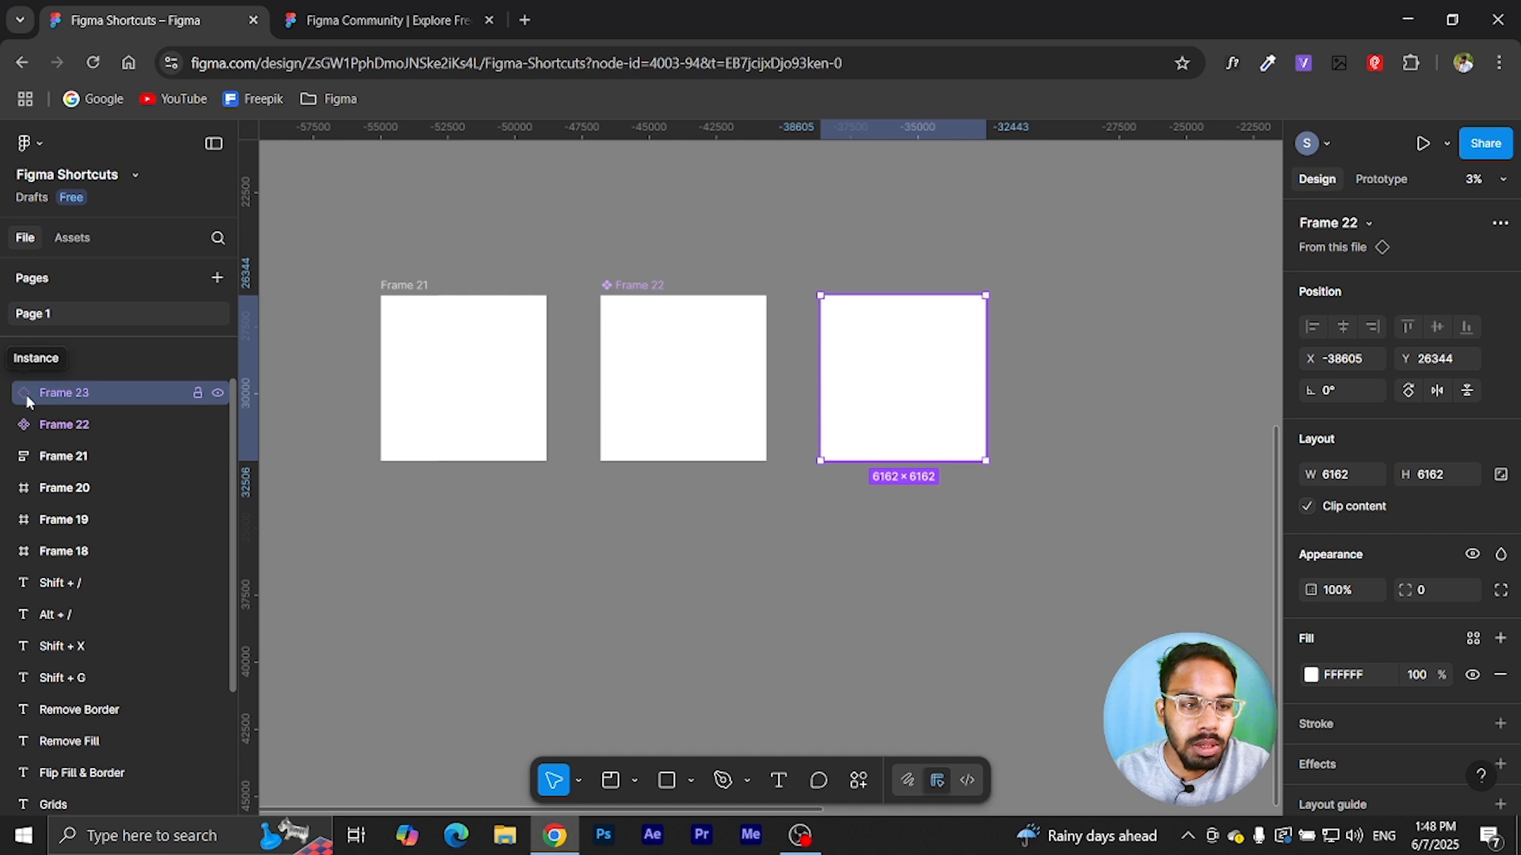
- Detach the instance beside Frame 22 from its main component, making it a regular frame
{"action": "left_click", "coordinate": [1049, 595]}
{"action": "left_click", "coordinate": [925, 414]}
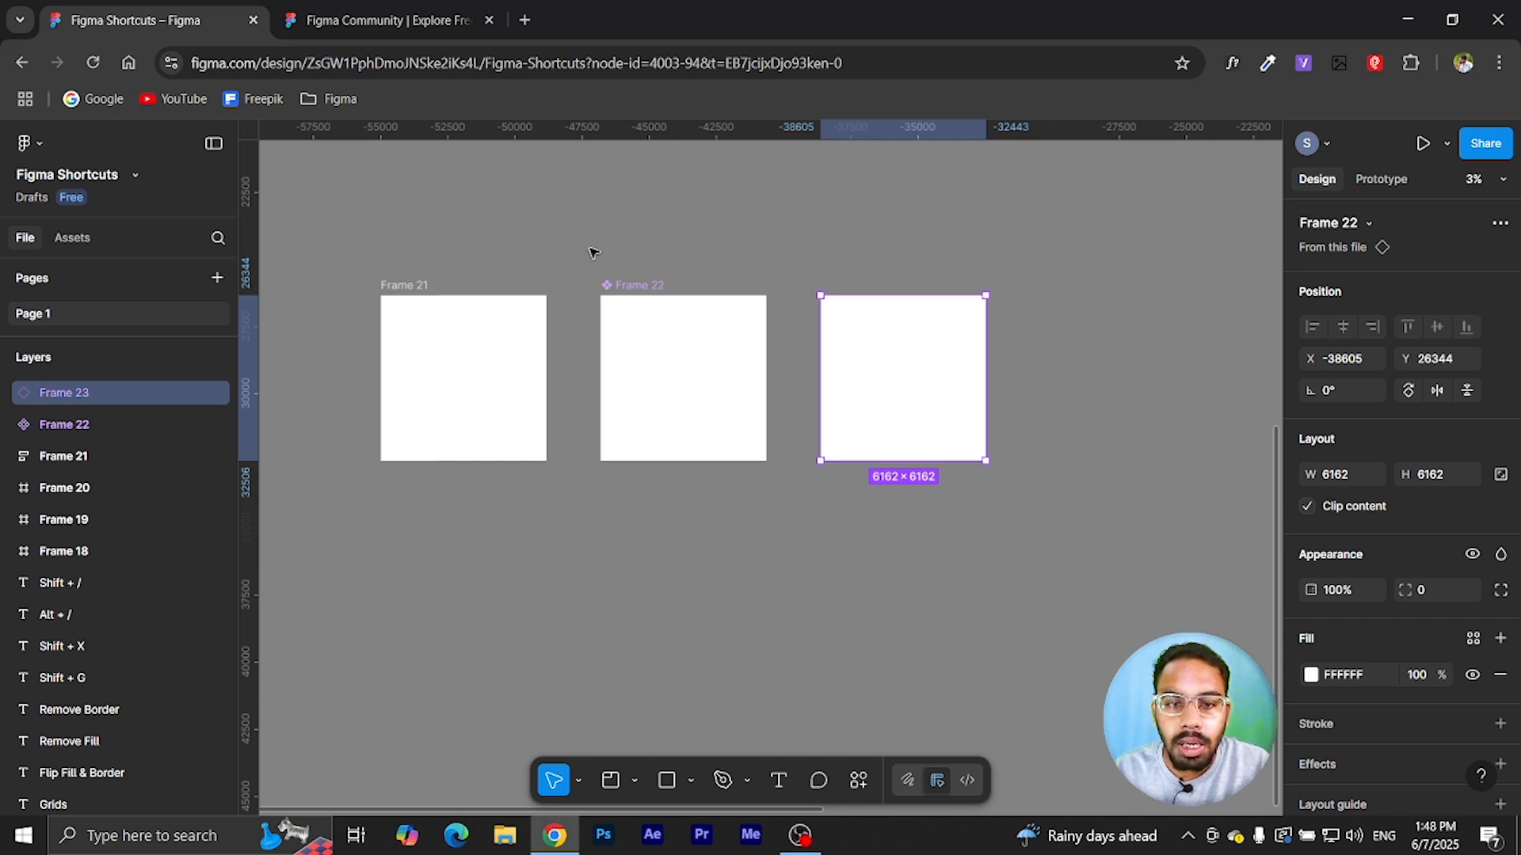
{"action": "left_click", "coordinate": [879, 502]}
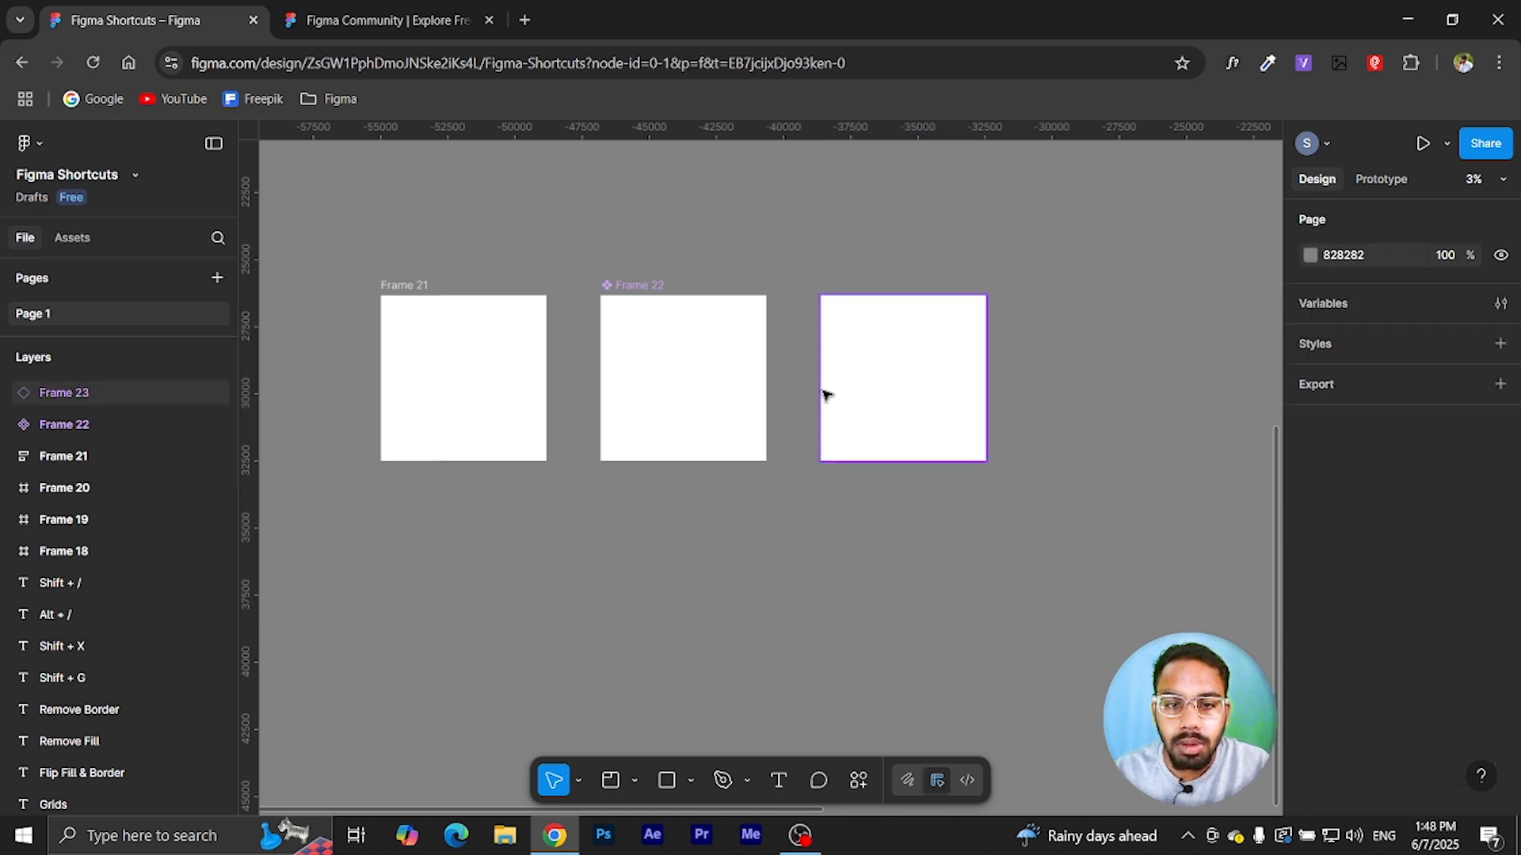
{"action": "left_click", "coordinate": [895, 378]}
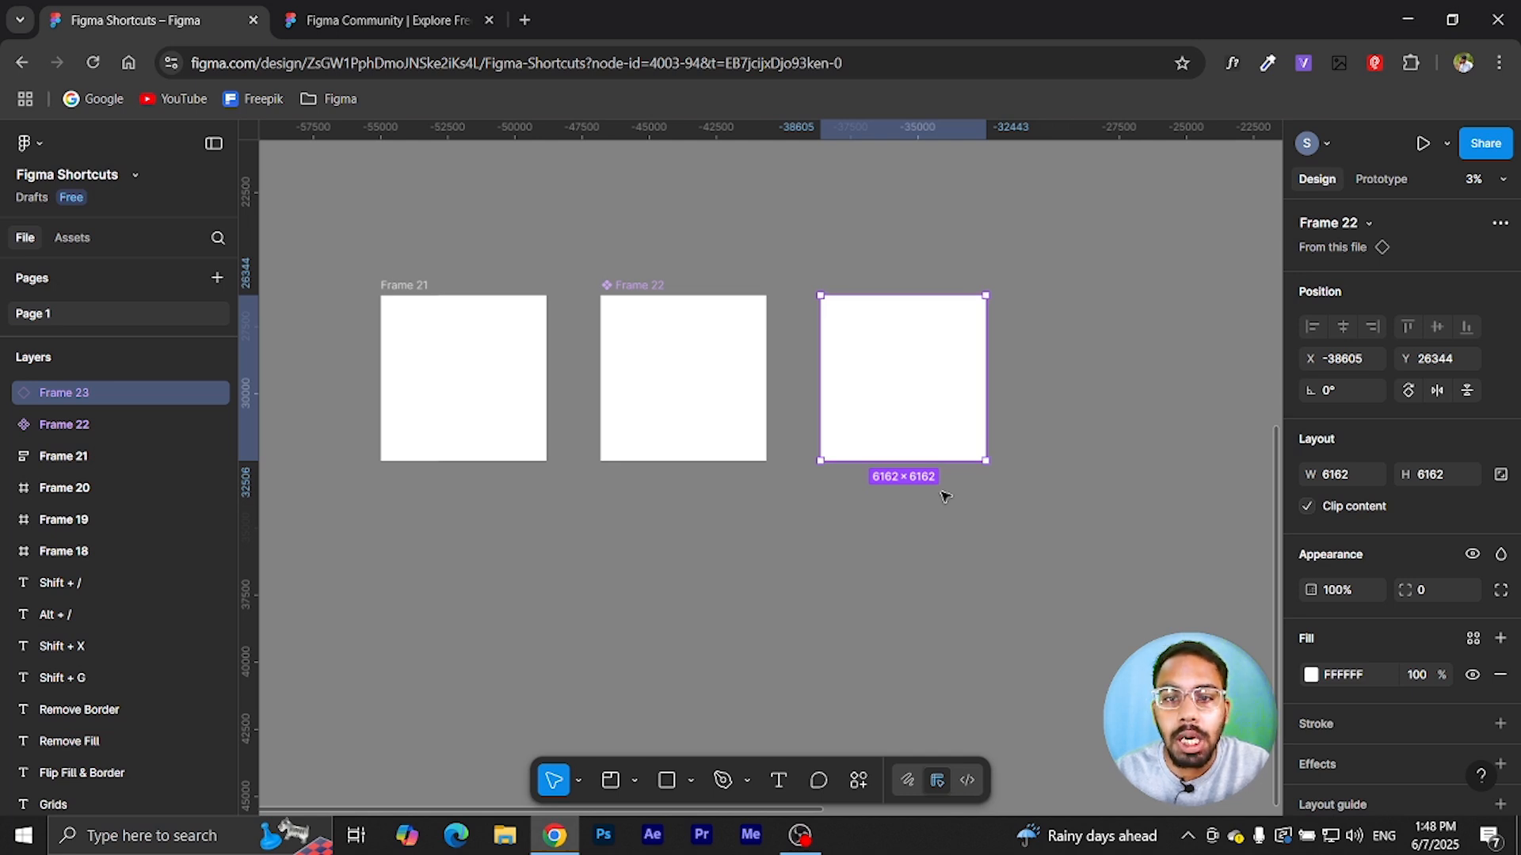
{"action": "key", "text": "ctrl+alt+b"}
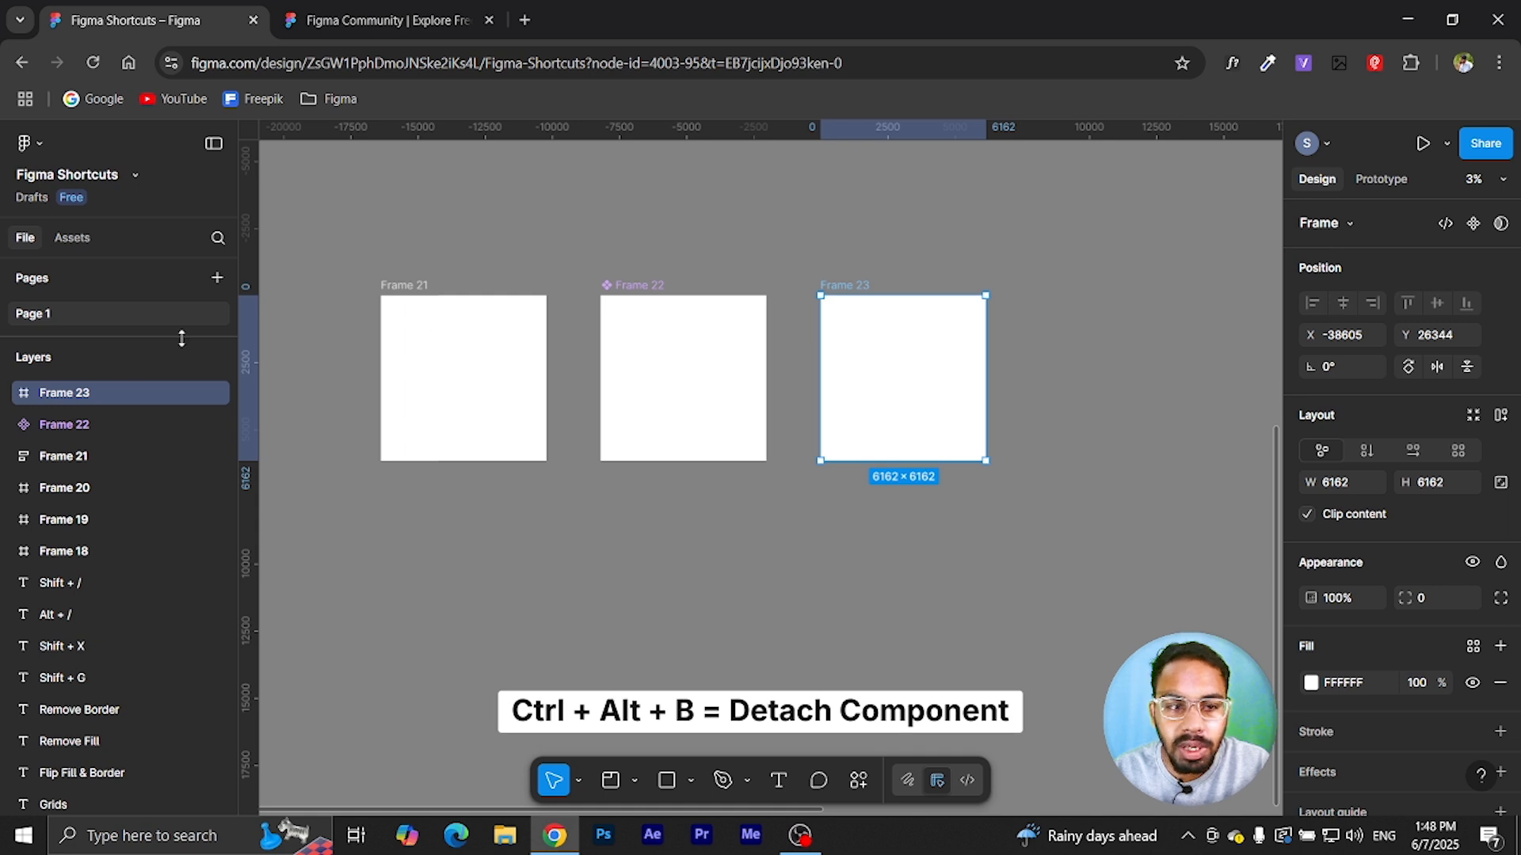
{"action": "left_click", "coordinate": [738, 605]}
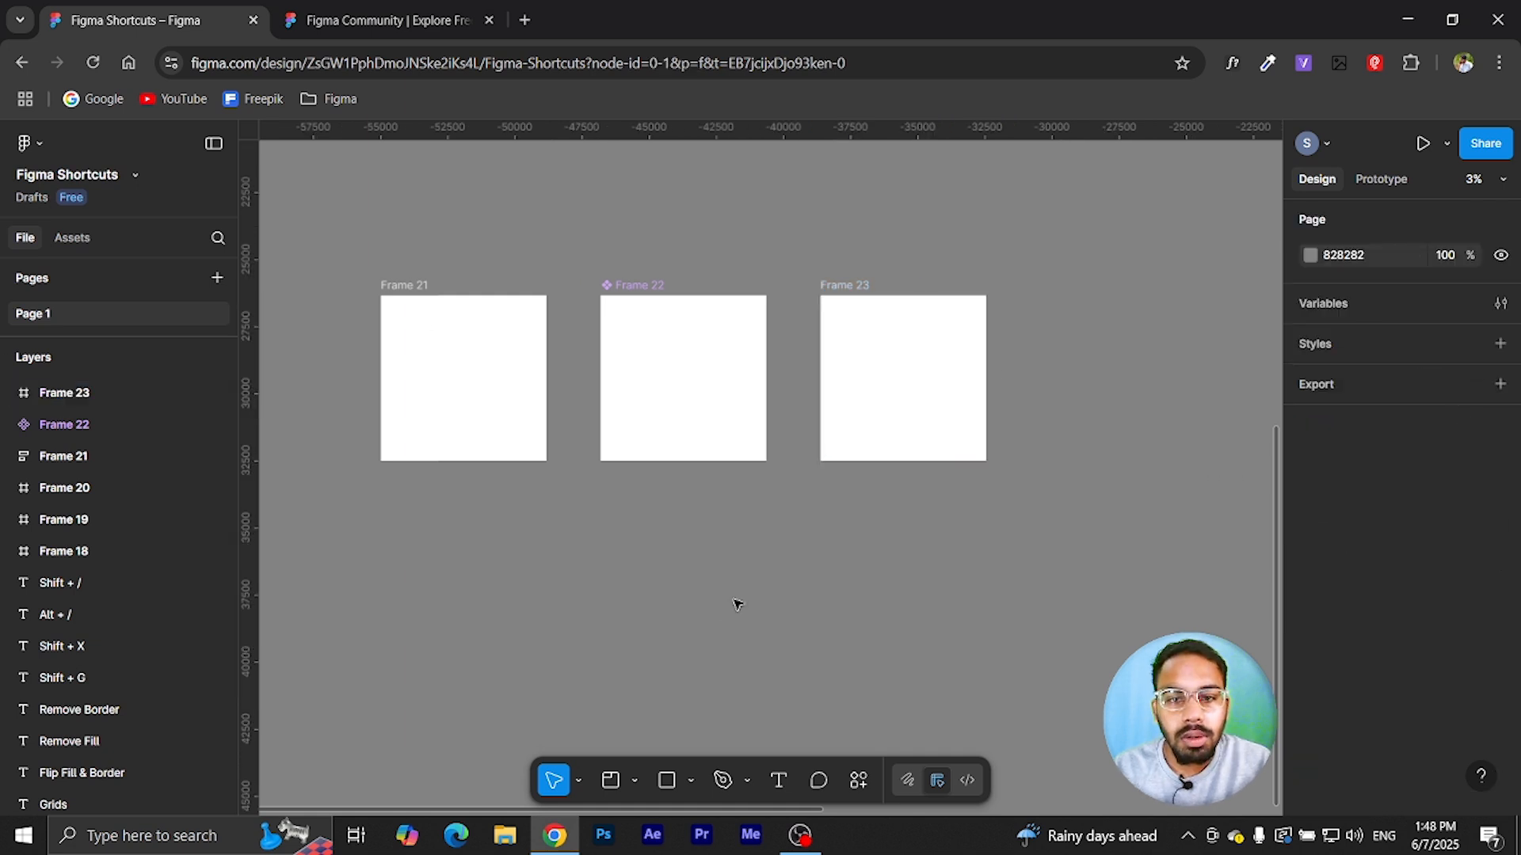
- Delete the Frame 22 component and move Frame 21 right to X -51380, closer to Frame 23
{"action": "scroll", "coordinate": [812, 551], "scroll_direction": "down", "scroll_amount": 1}
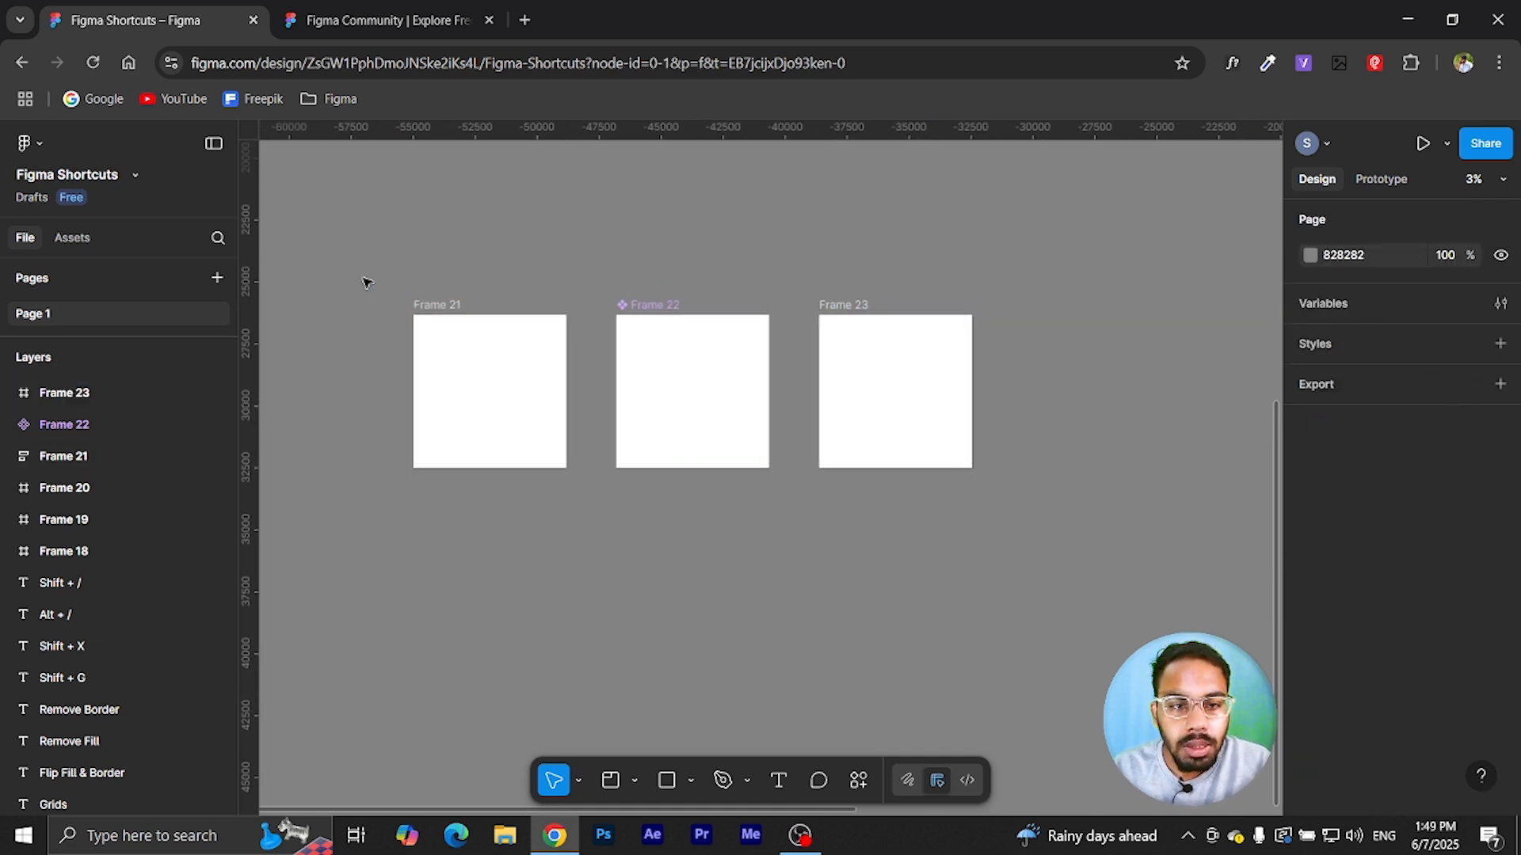
{"action": "left_click", "coordinate": [655, 312]}
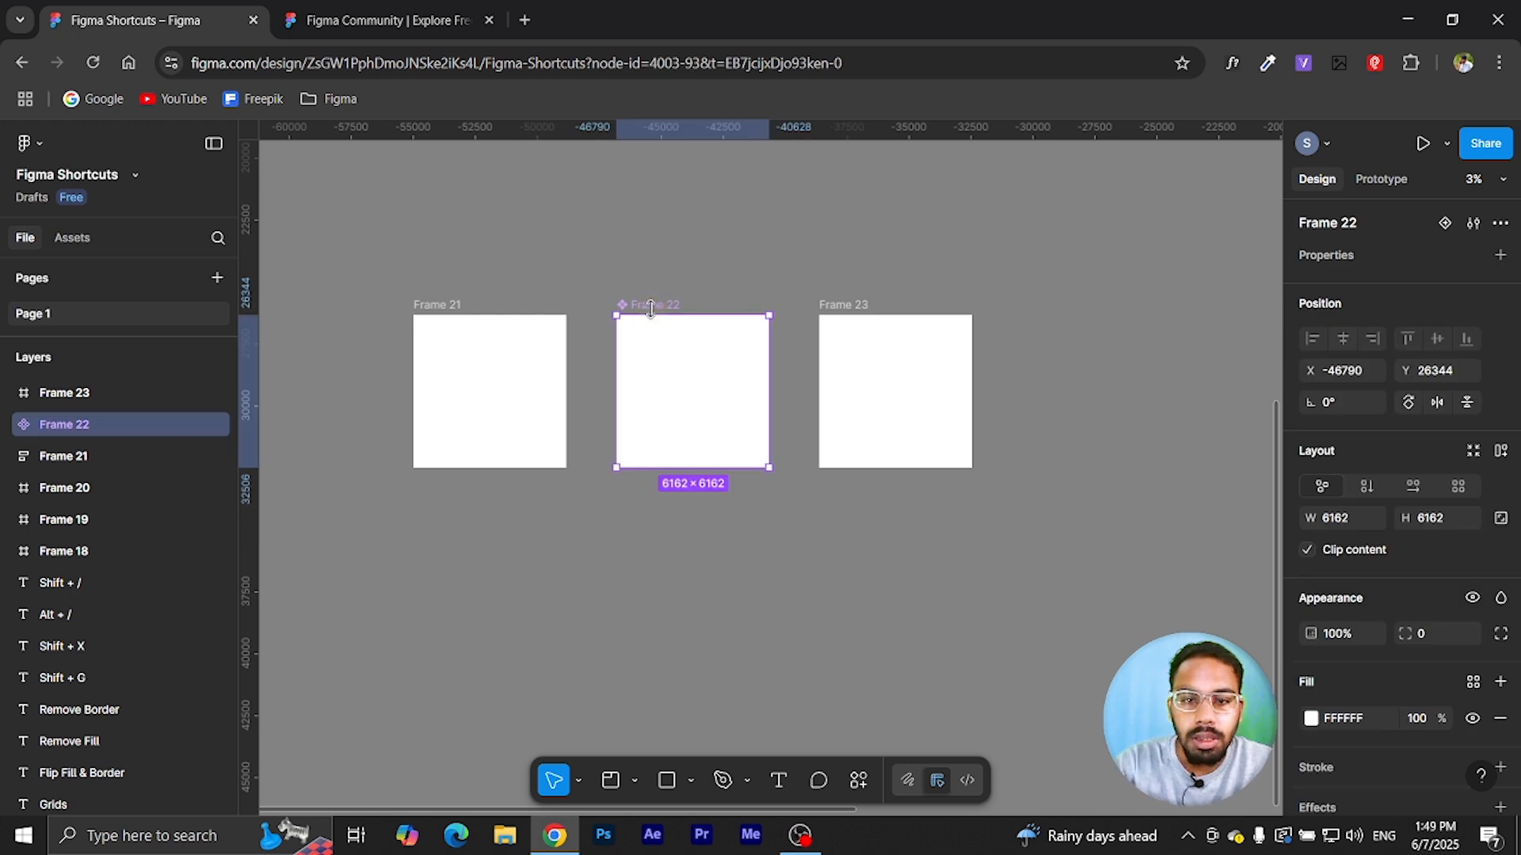
{"action": "key", "text": "Delete"}
{"action": "left_click_drag", "start_coordinate": [477, 309], "coordinate": [533, 309]}
{"action": "left_click", "coordinate": [606, 509]}
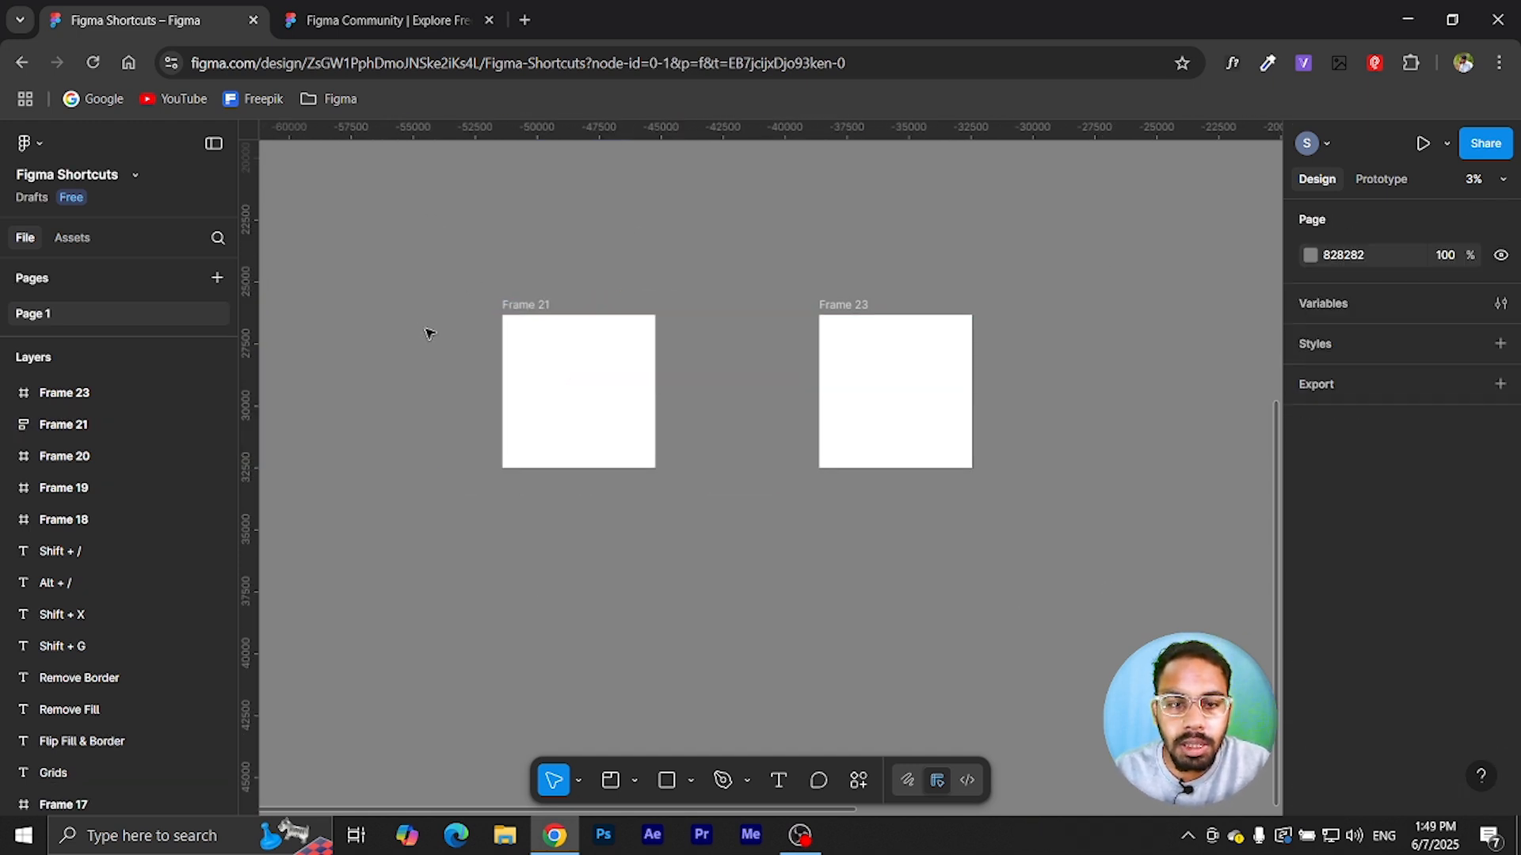
- Rename Frame 21 as 21
{"action": "left_click", "coordinate": [568, 343]}
{"action": "left_click", "coordinate": [521, 309]}
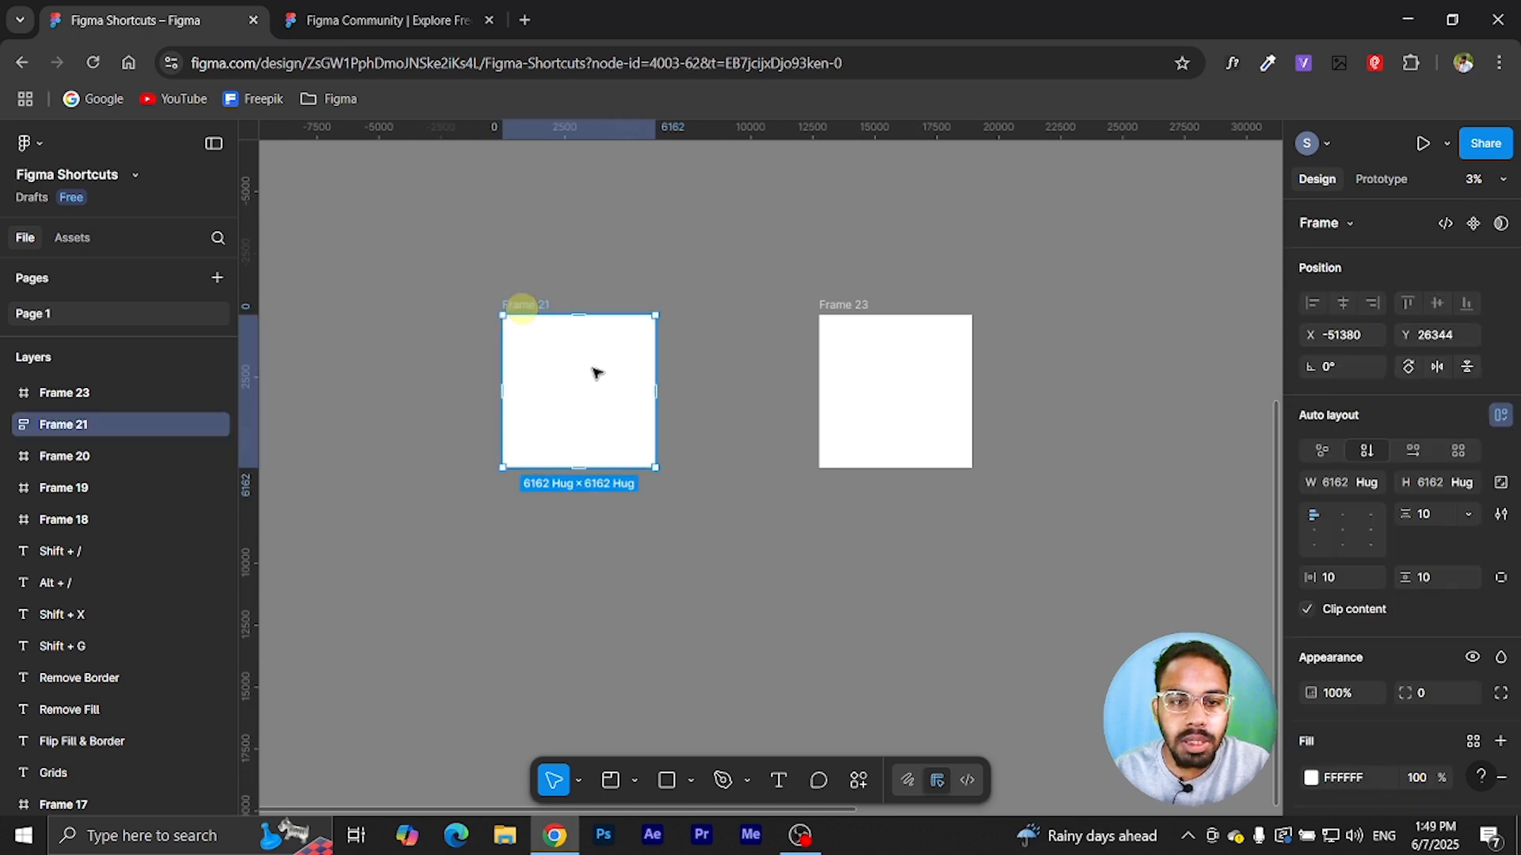
{"action": "double_click", "coordinate": [57, 423]}
{"action": "type", "text": "21"}
{"action": "left_click", "coordinate": [606, 627]}
- Rename Frame 23 as 22
{"action": "left_click", "coordinate": [873, 305]}
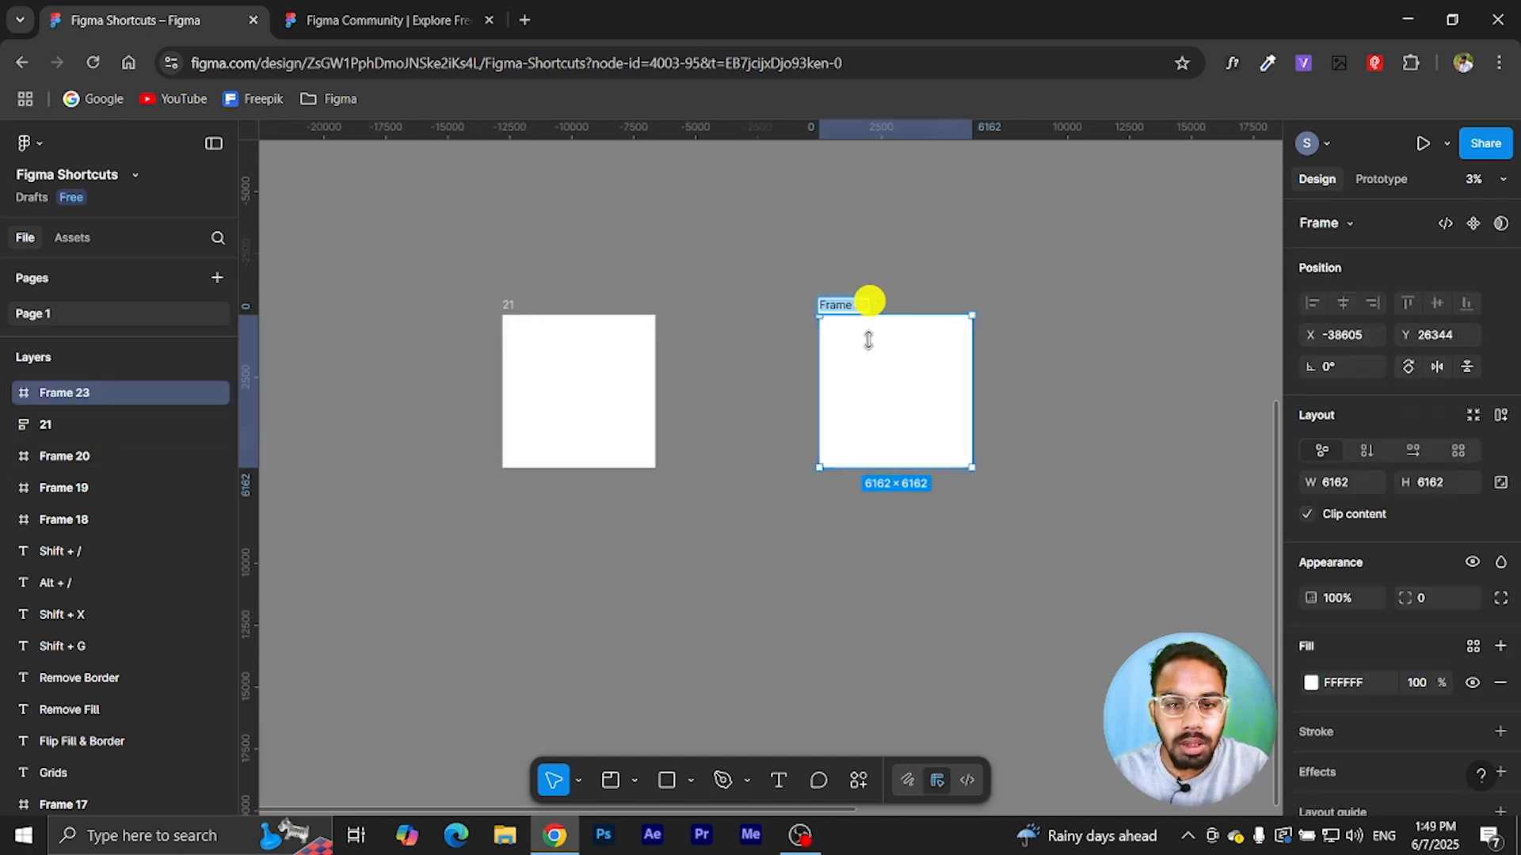
{"action": "key", "text": "ctrl+r"}
{"action": "type", "text": "22"}
{"action": "left_click", "coordinate": [816, 513]}
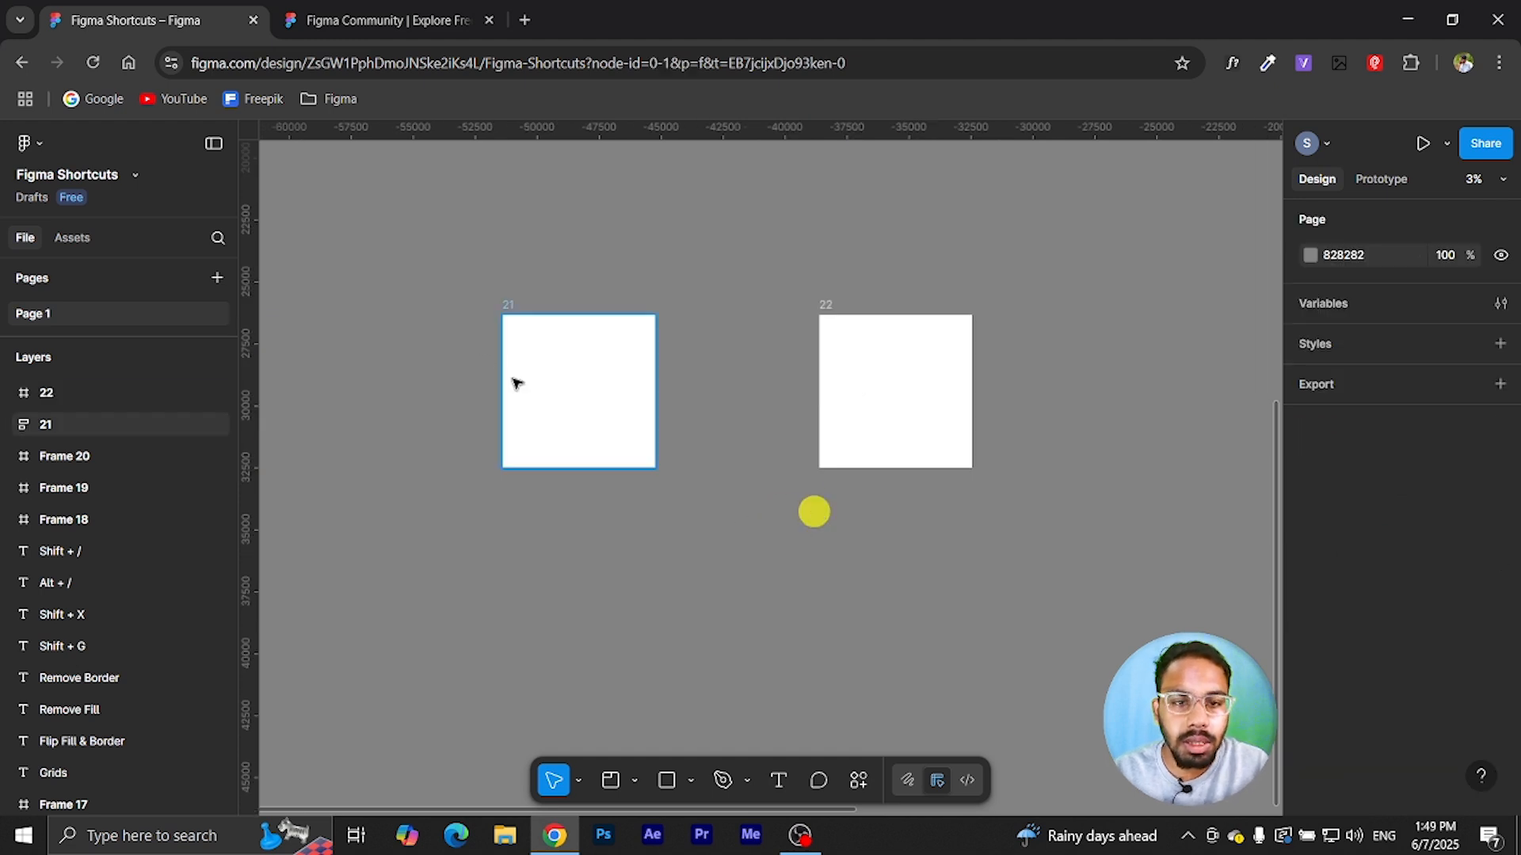
- Open batch renaming for frames 21 and 22 together and try the name "frame" followed by an ascending number
{"action": "left_click_drag", "start_coordinate": [429, 234], "coordinate": [1045, 535]}
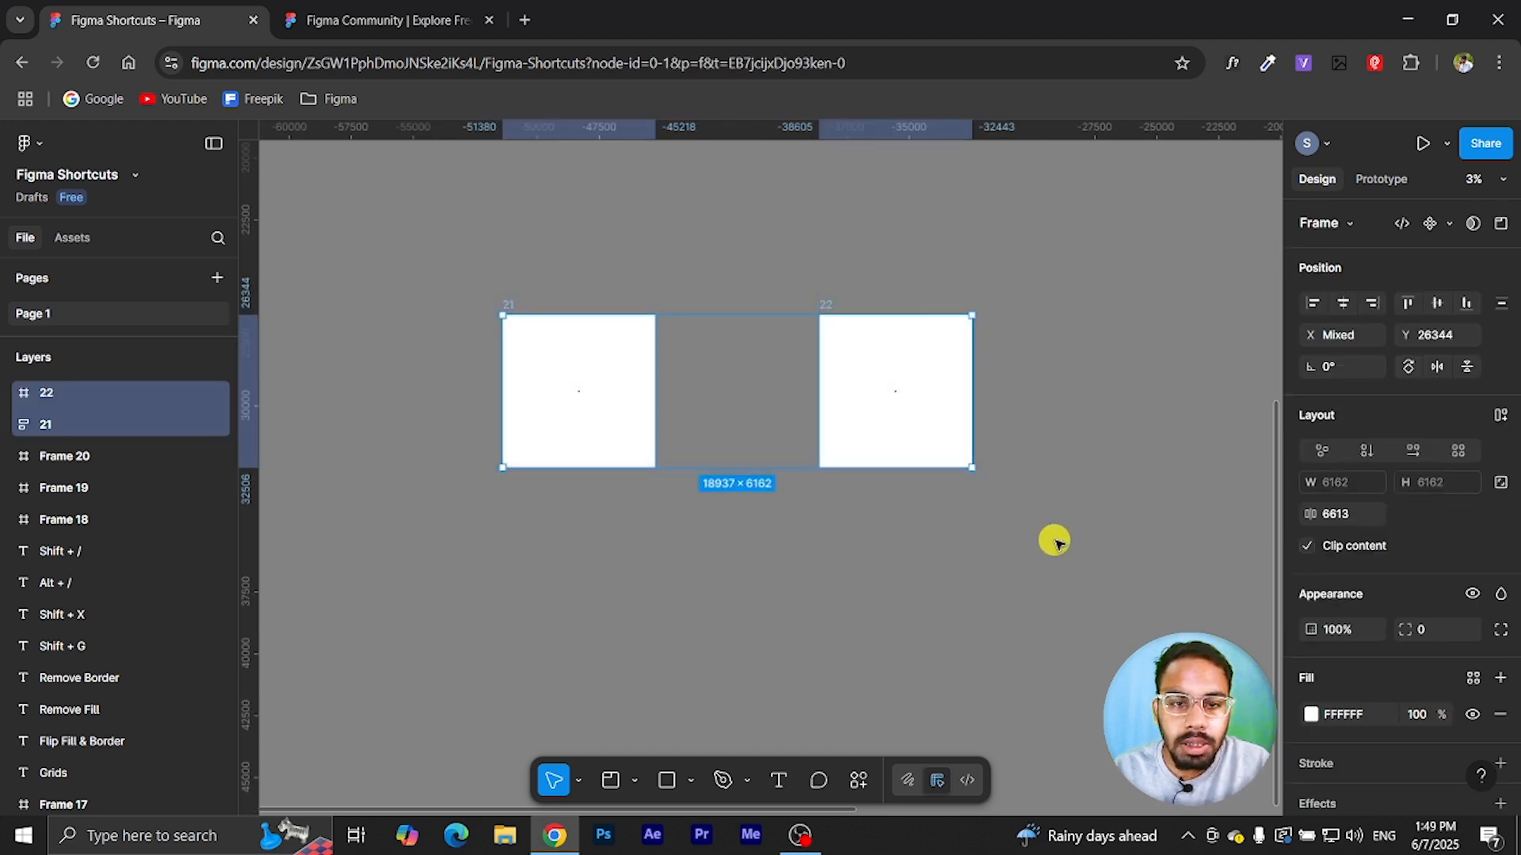
{"action": "key", "text": "ctrl+r"}
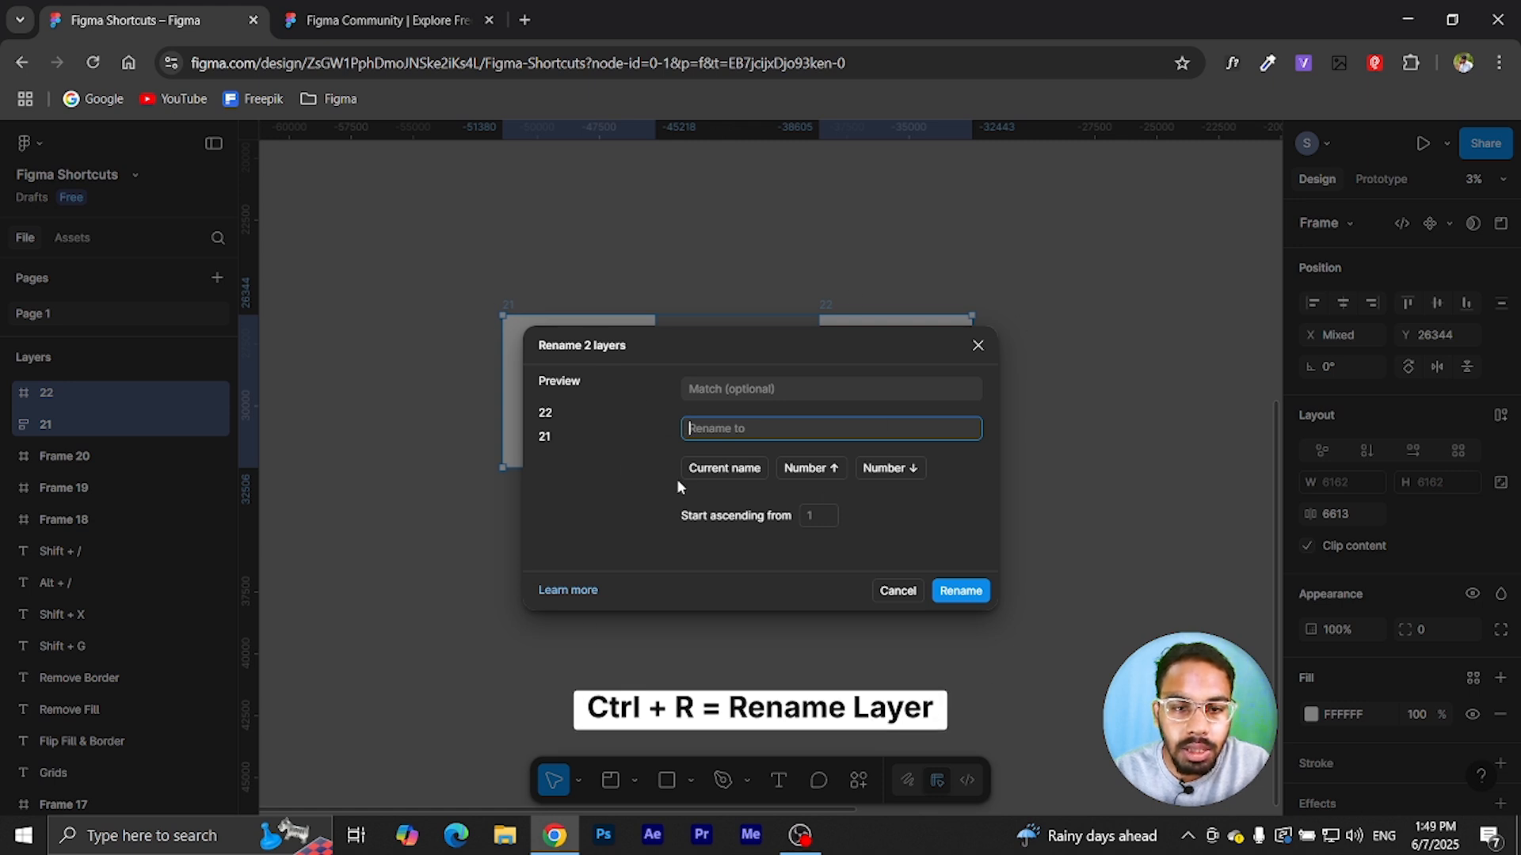
{"action": "left_click", "coordinate": [729, 429]}
{"action": "type", "text": "frame"}
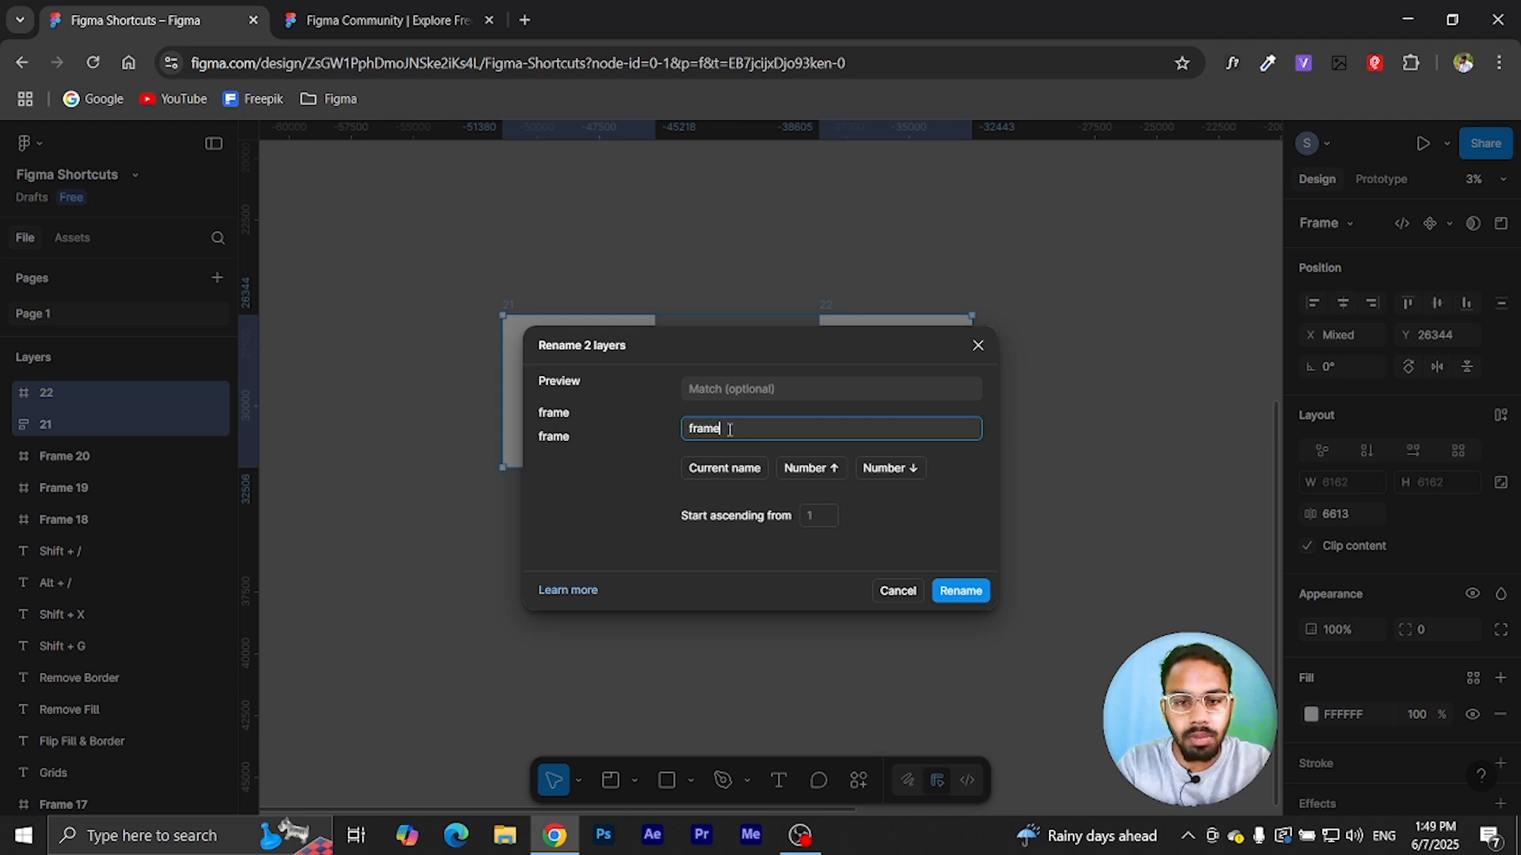
{"action": "left_click", "coordinate": [815, 468]}
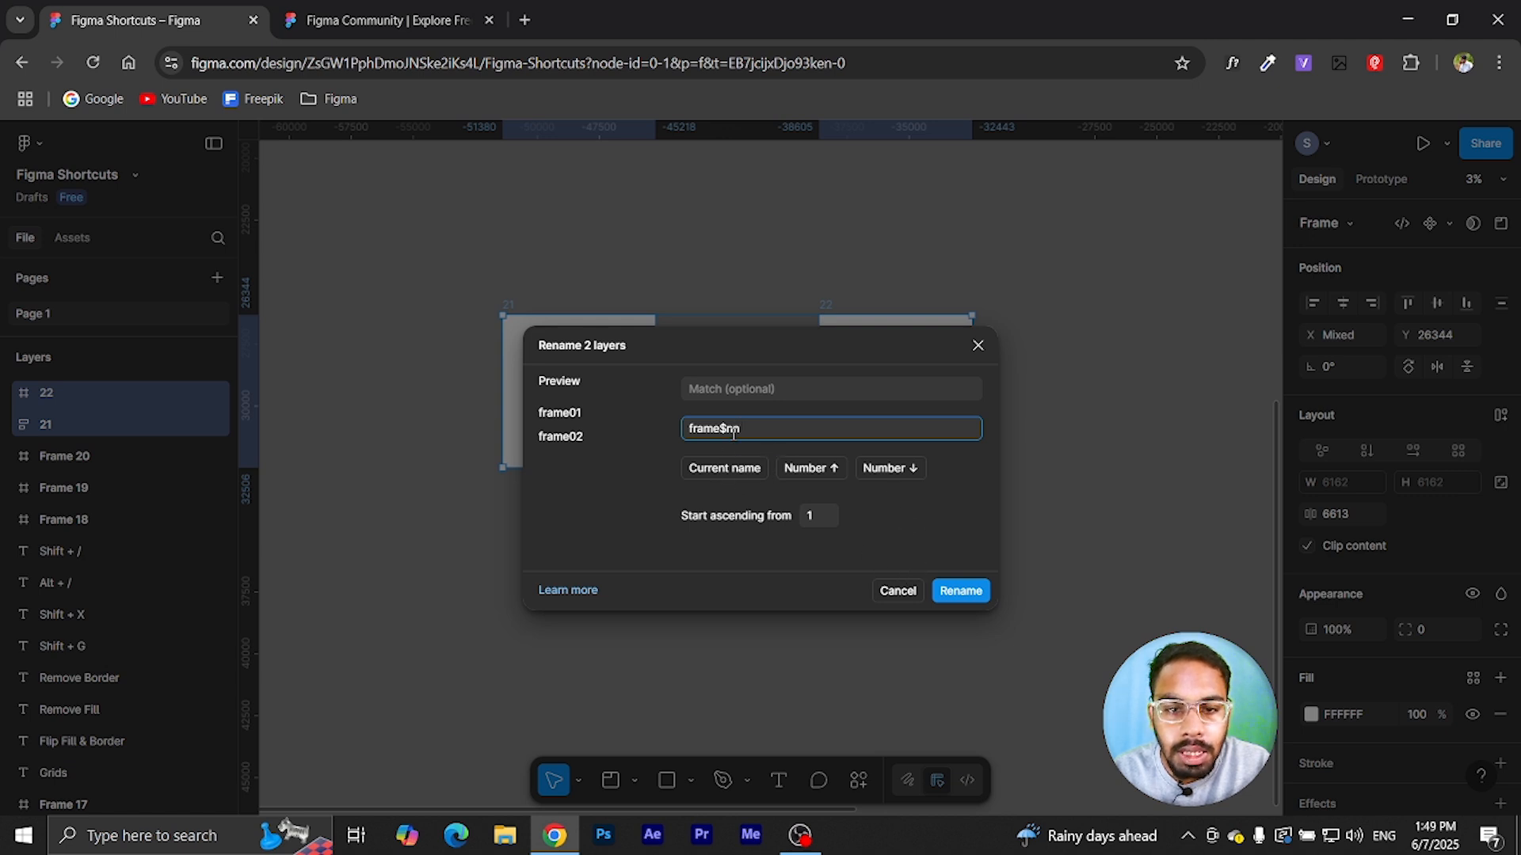
- Replace the rename pattern with the current name followed by the word "frame"
{"action": "key", "text": "ctrl+a"}
{"action": "key", "text": "BackSpace"}
{"action": "left_click", "coordinate": [722, 468]}
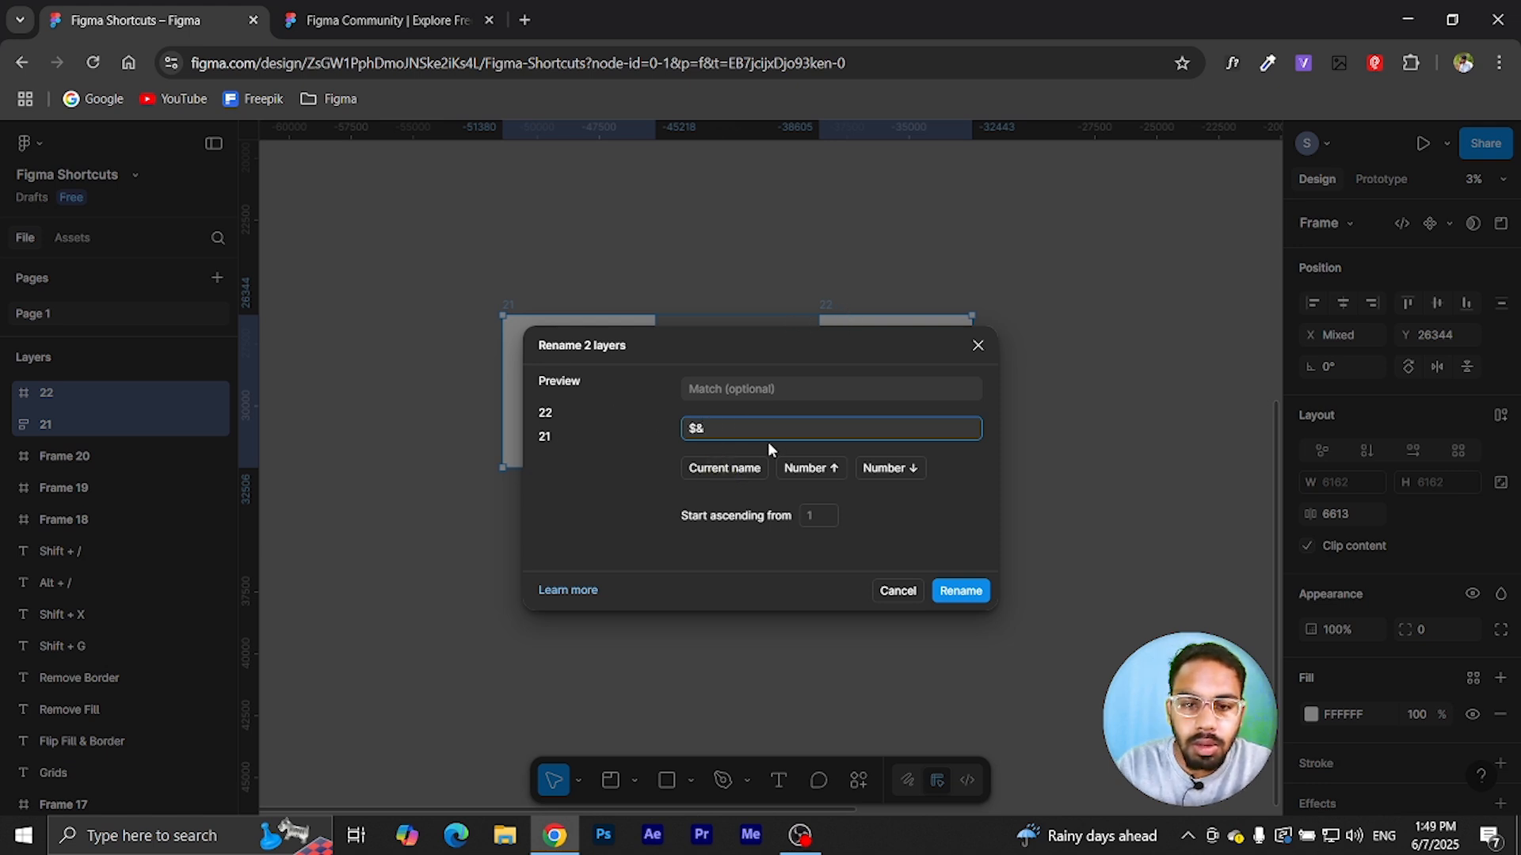
{"action": "type", "text": "/"}
{"action": "key", "text": "BackSpace"}
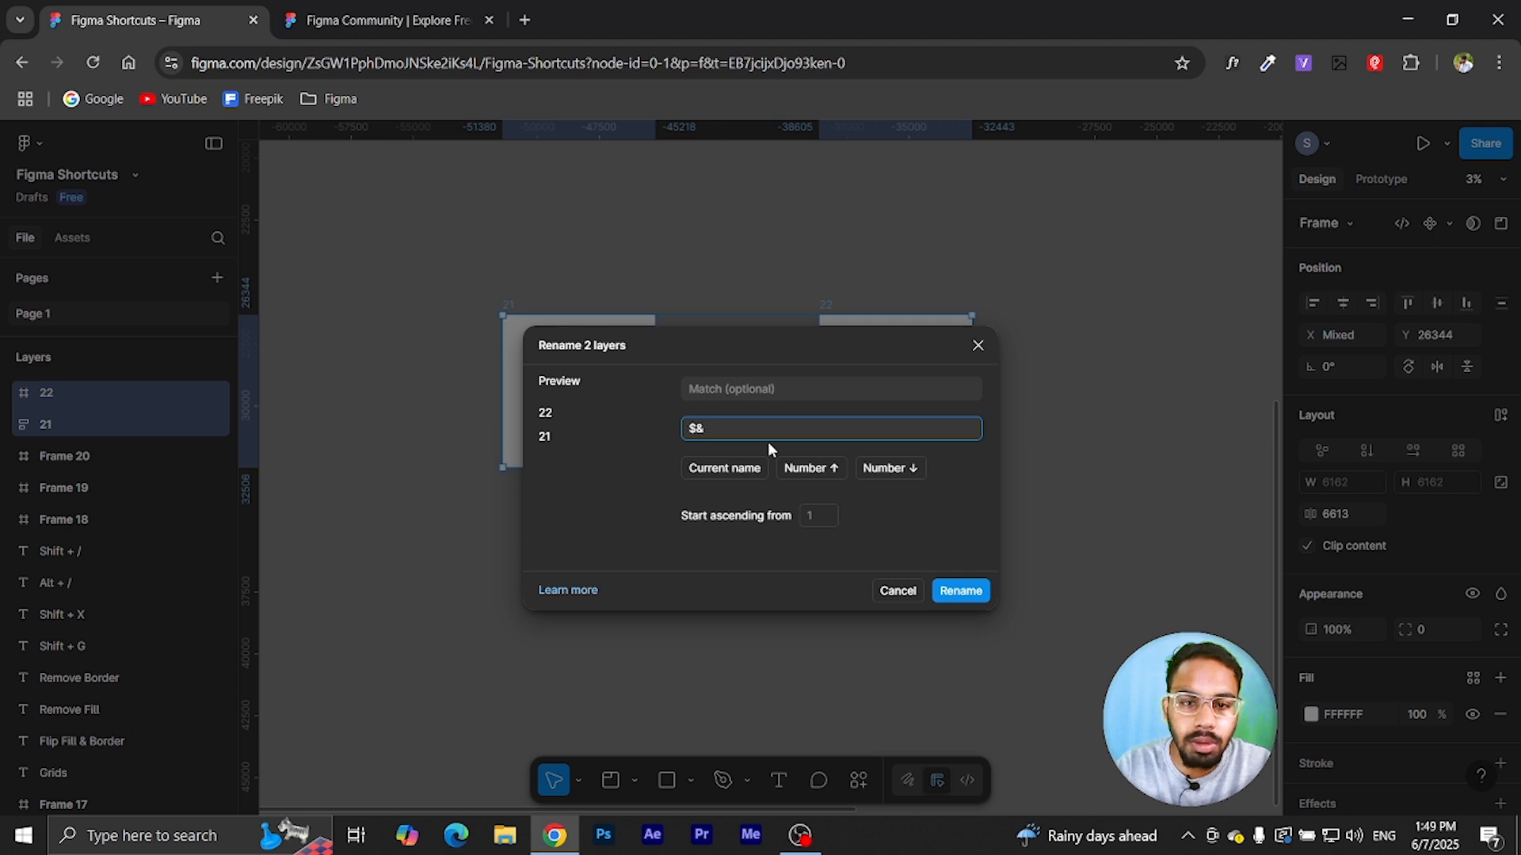
{"action": "type", "text": "frame"}
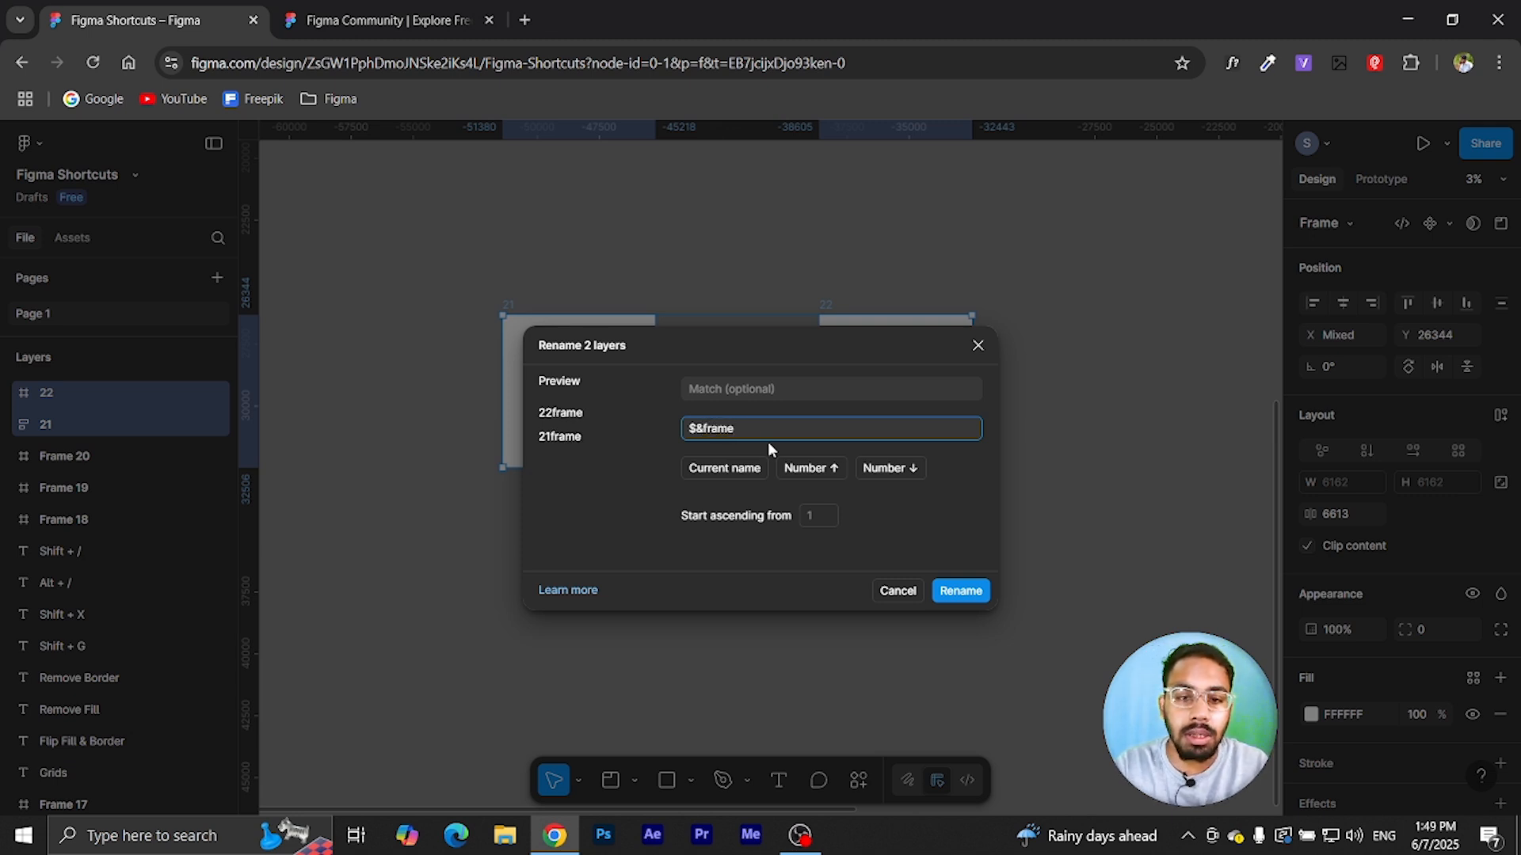
- Put "frame" before the current name instead of after it and apply the rename to both frames
{"action": "left_click_drag", "start_coordinate": [696, 429], "coordinate": [737, 427]}
{"action": "key", "text": "BackSpace"}
{"action": "left_click", "coordinate": [689, 429]}
{"action": "type", "text": "frame"}
{"action": "left_click", "coordinate": [950, 594]}
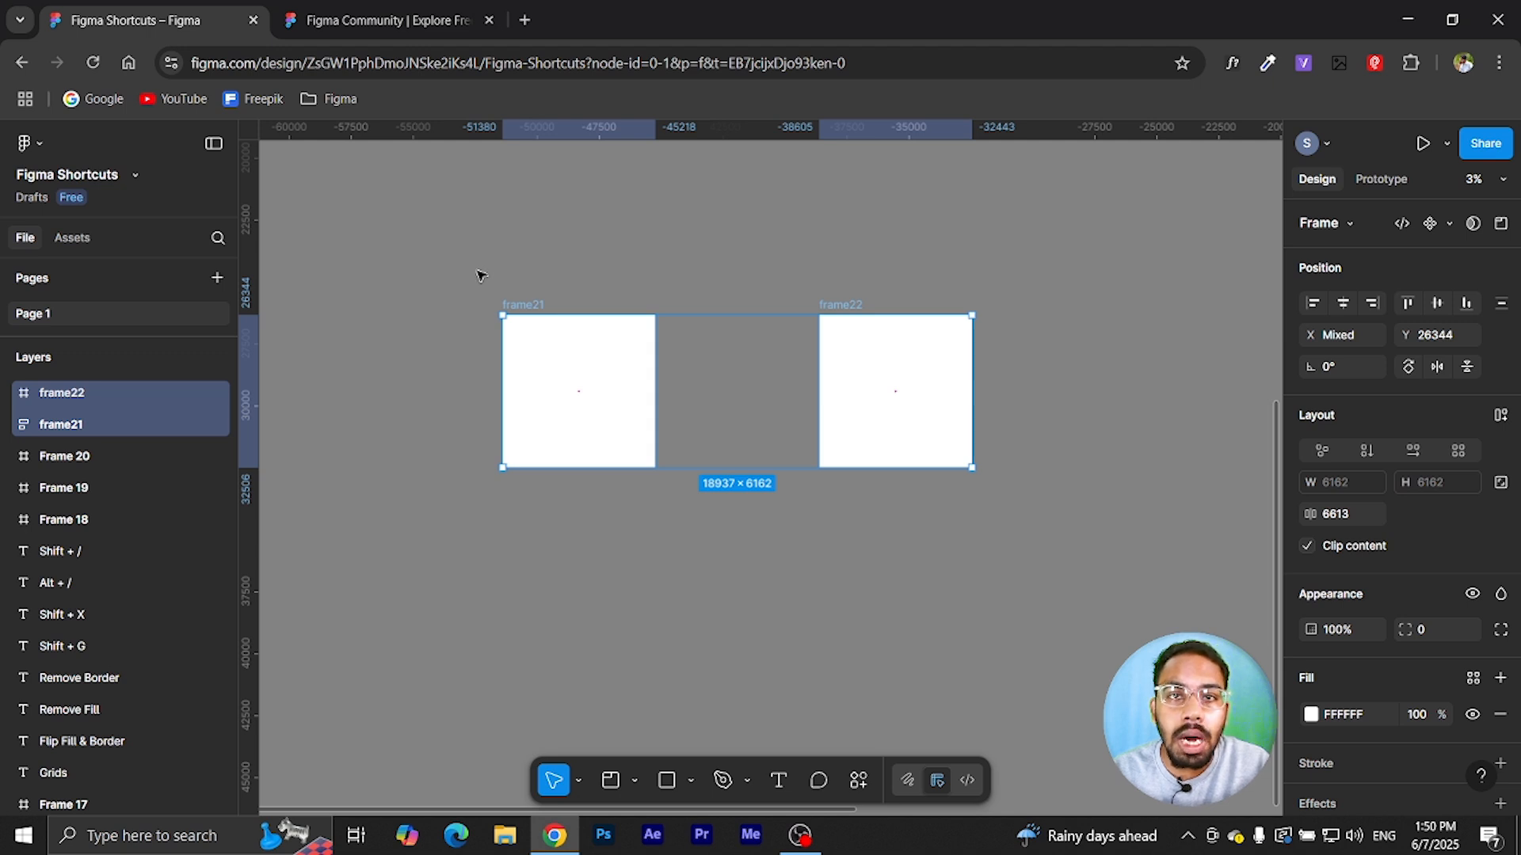
{"action": "left_click", "coordinate": [825, 631]}
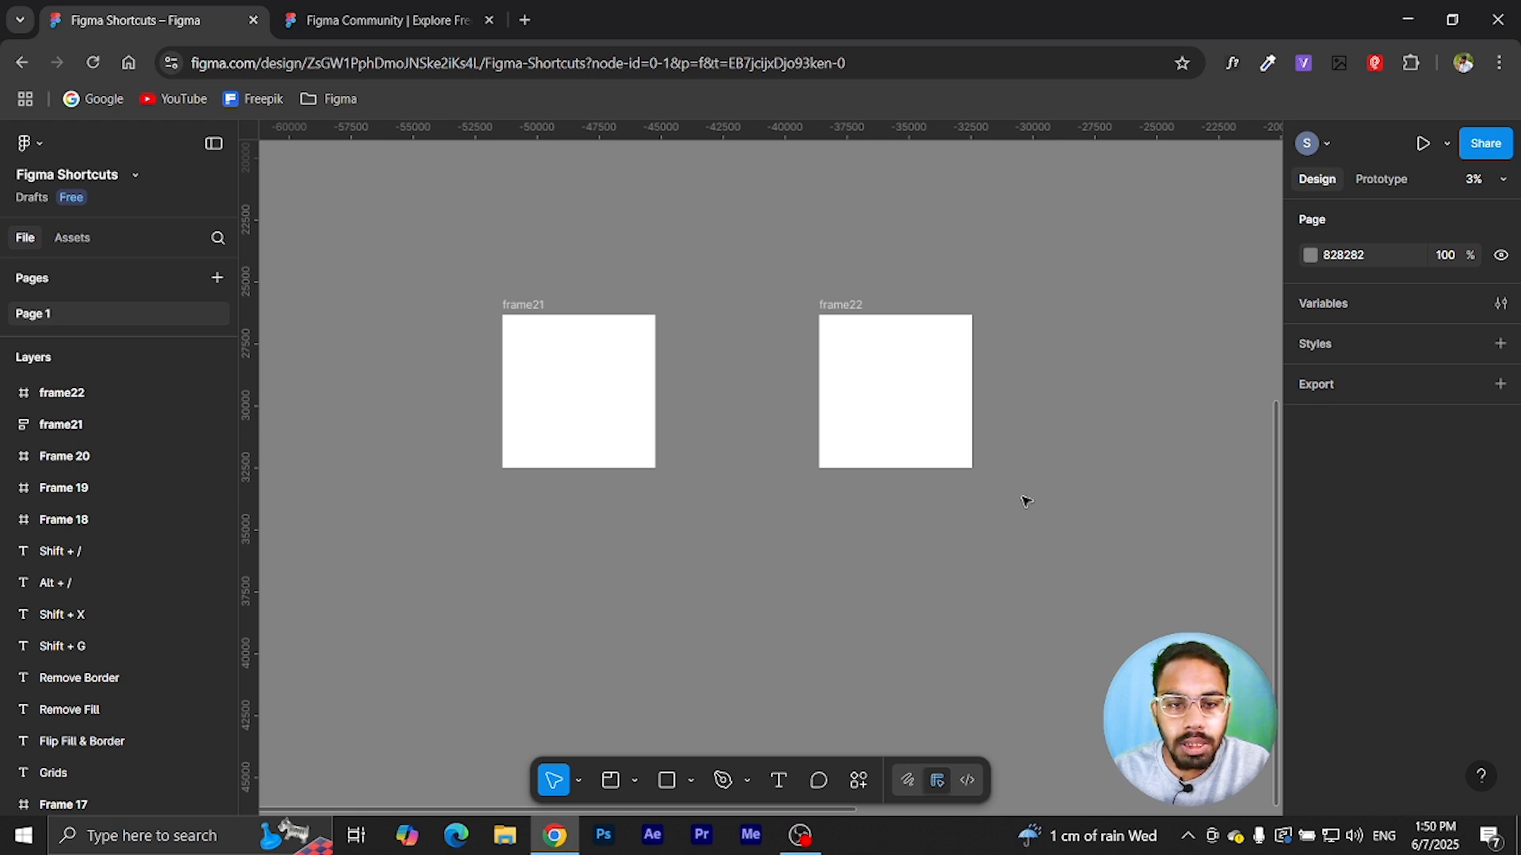
- Change the fill of frame21 to red FA0000
{"action": "left_click", "coordinate": [529, 306]}
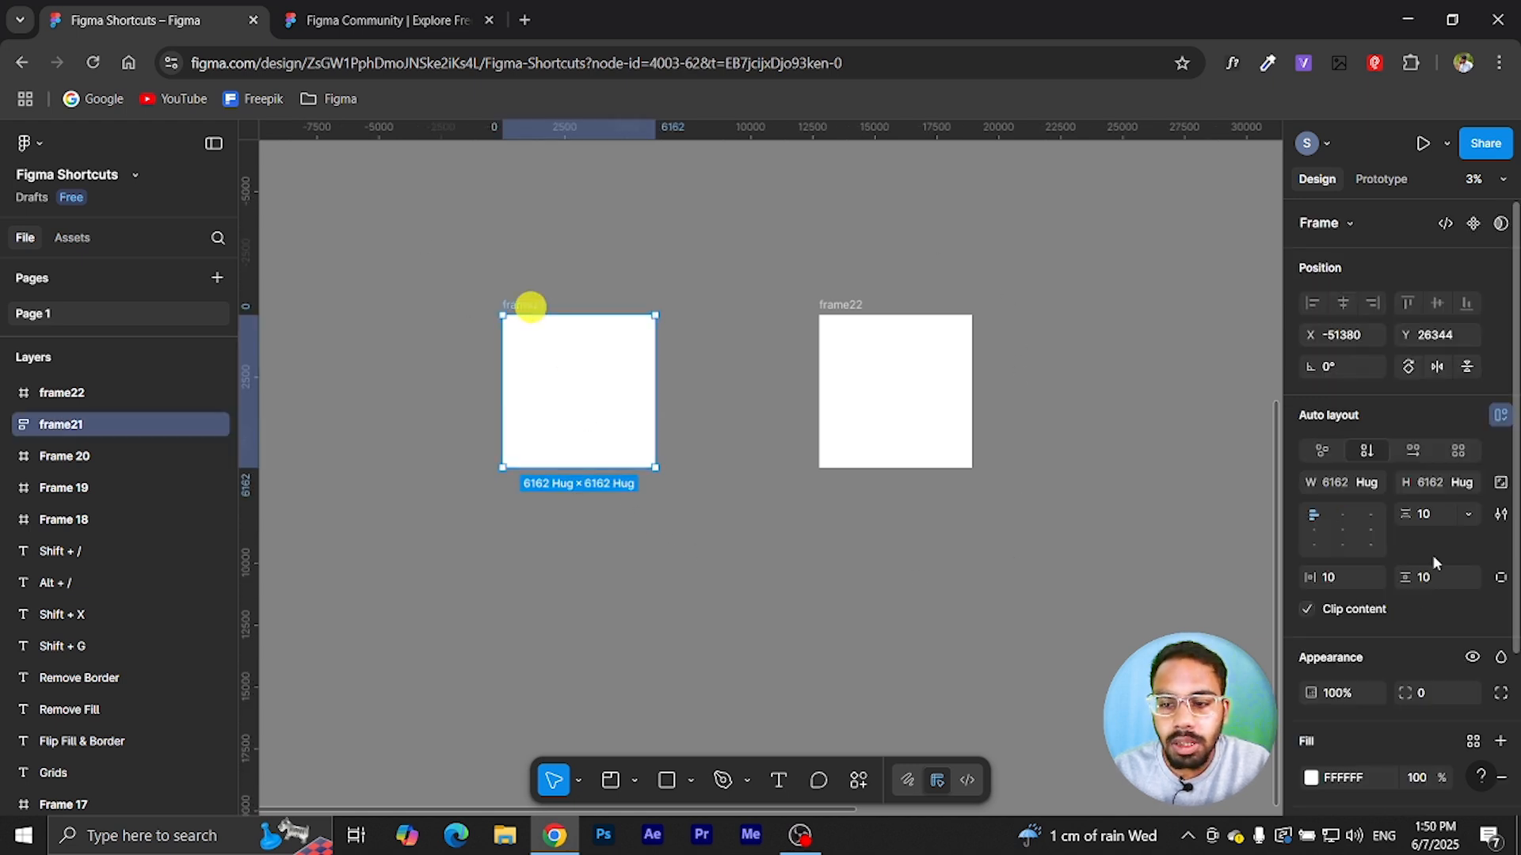
{"action": "scroll", "coordinate": [1394, 582], "scroll_direction": "down", "scroll_amount": 3}
{"action": "left_click", "coordinate": [1330, 582]}
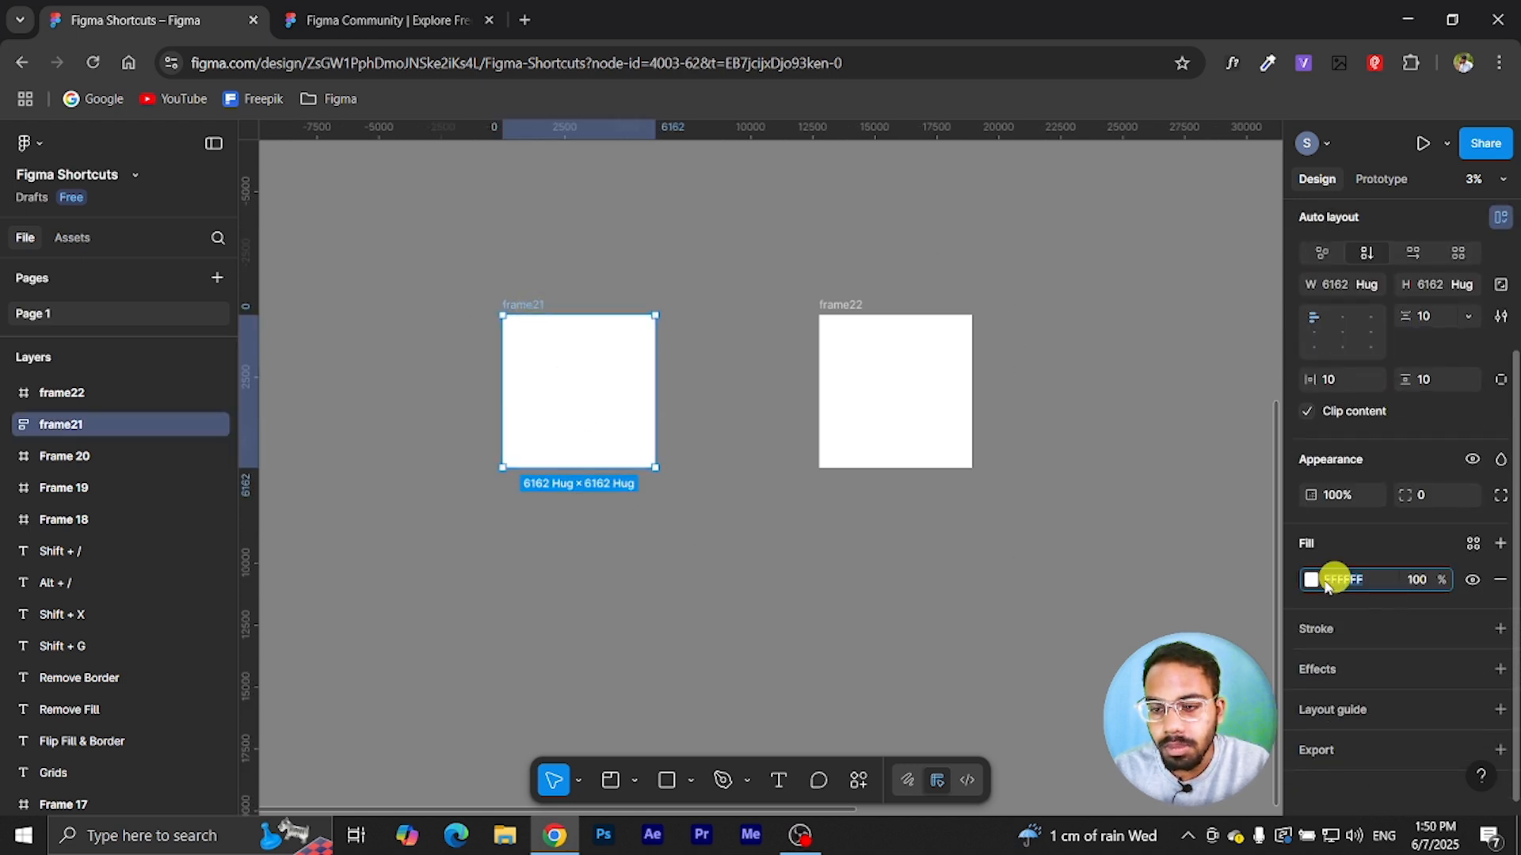
{"action": "left_click", "coordinate": [1312, 580]}
{"action": "left_click", "coordinate": [1267, 408]}
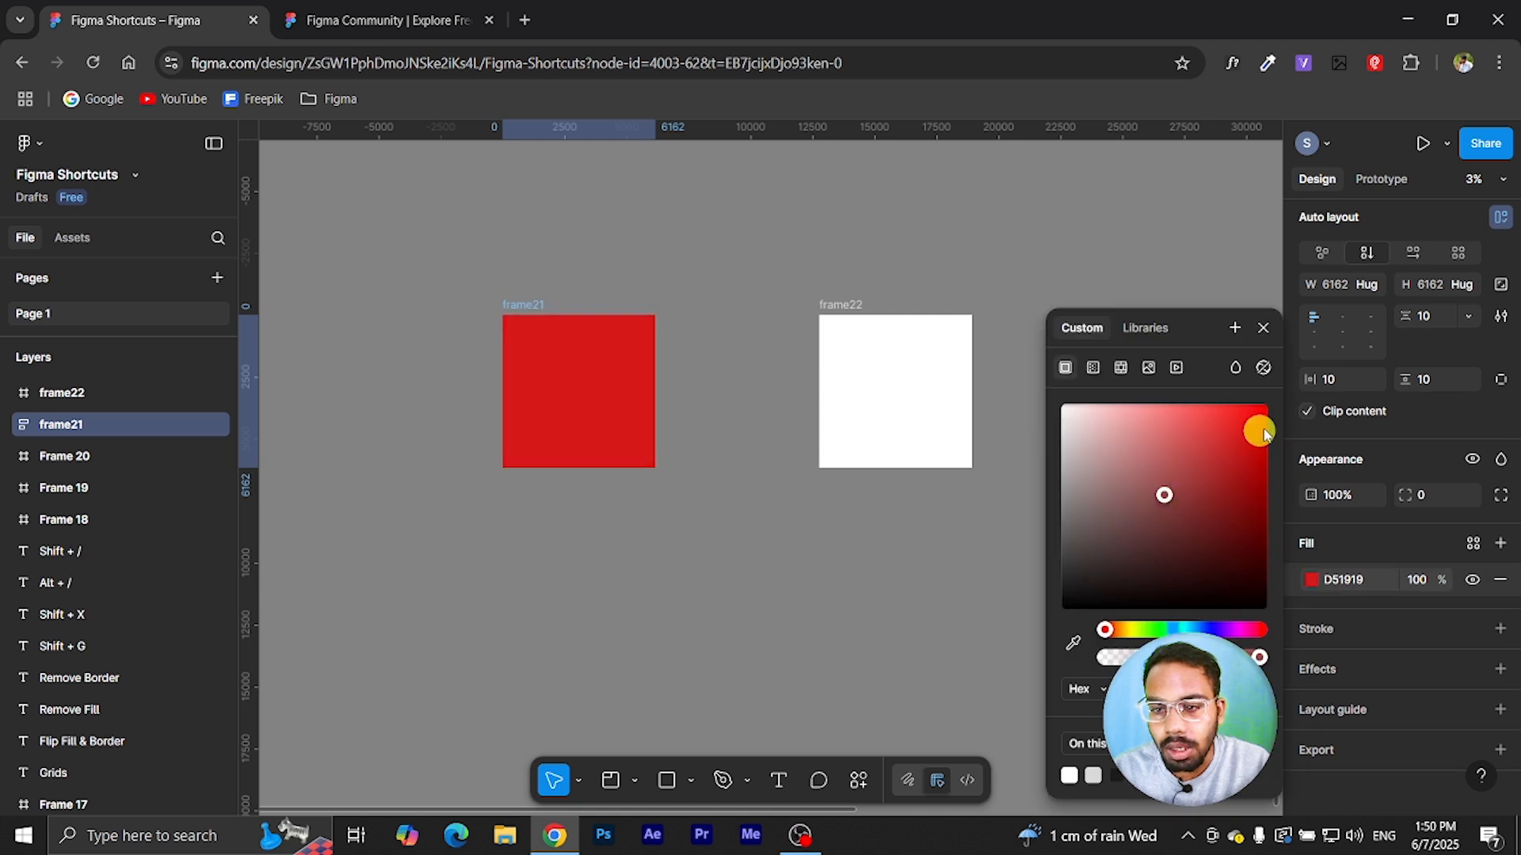
{"action": "left_click", "coordinate": [1263, 328]}
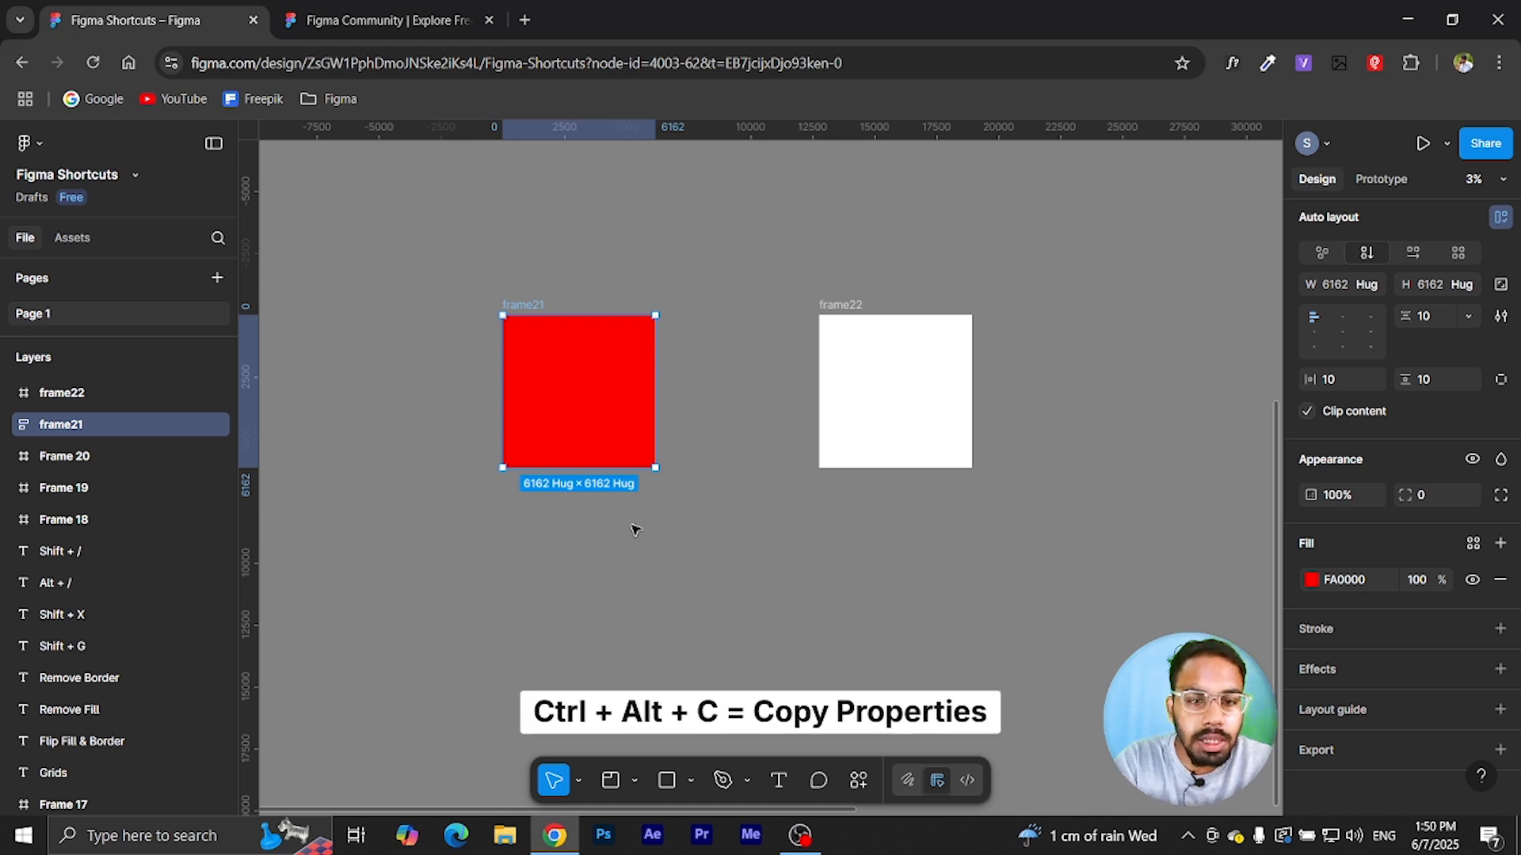
- Copy the properties of the red frame21 and paste them onto the white frame22
{"action": "left_click", "coordinate": [852, 299]}
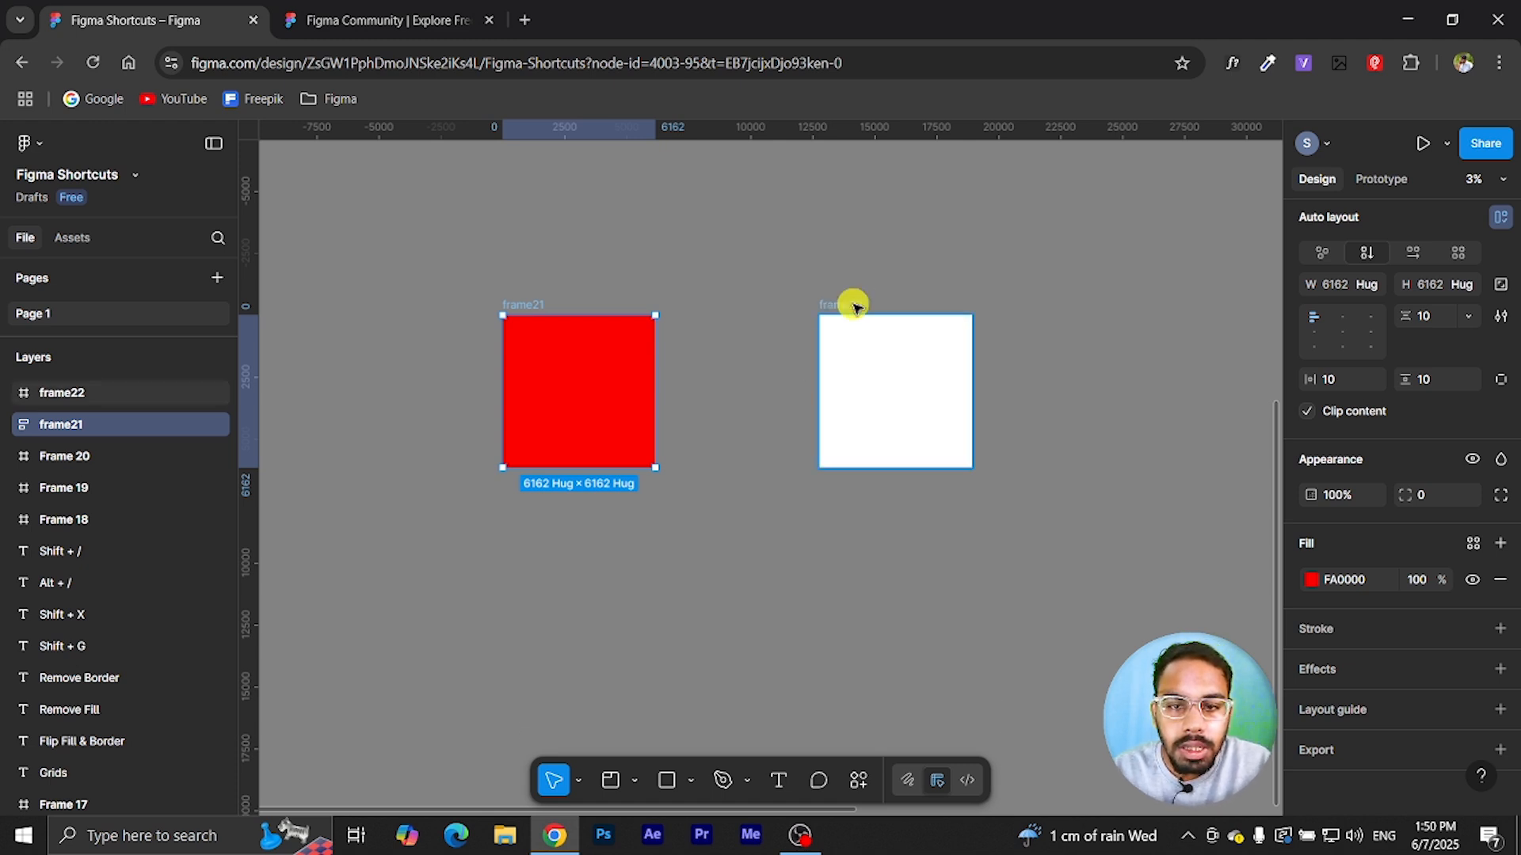
{"action": "key", "text": "ctrl+alt+v"}
- Add a black 000000 inside stroke to frame21 and increase its thickness
{"action": "left_click", "coordinate": [527, 305]}
{"action": "scroll", "coordinate": [1365, 611], "scroll_direction": "down", "scroll_amount": 3}
{"action": "left_click", "coordinate": [1501, 625]}
{"action": "left_click", "coordinate": [1312, 622]}
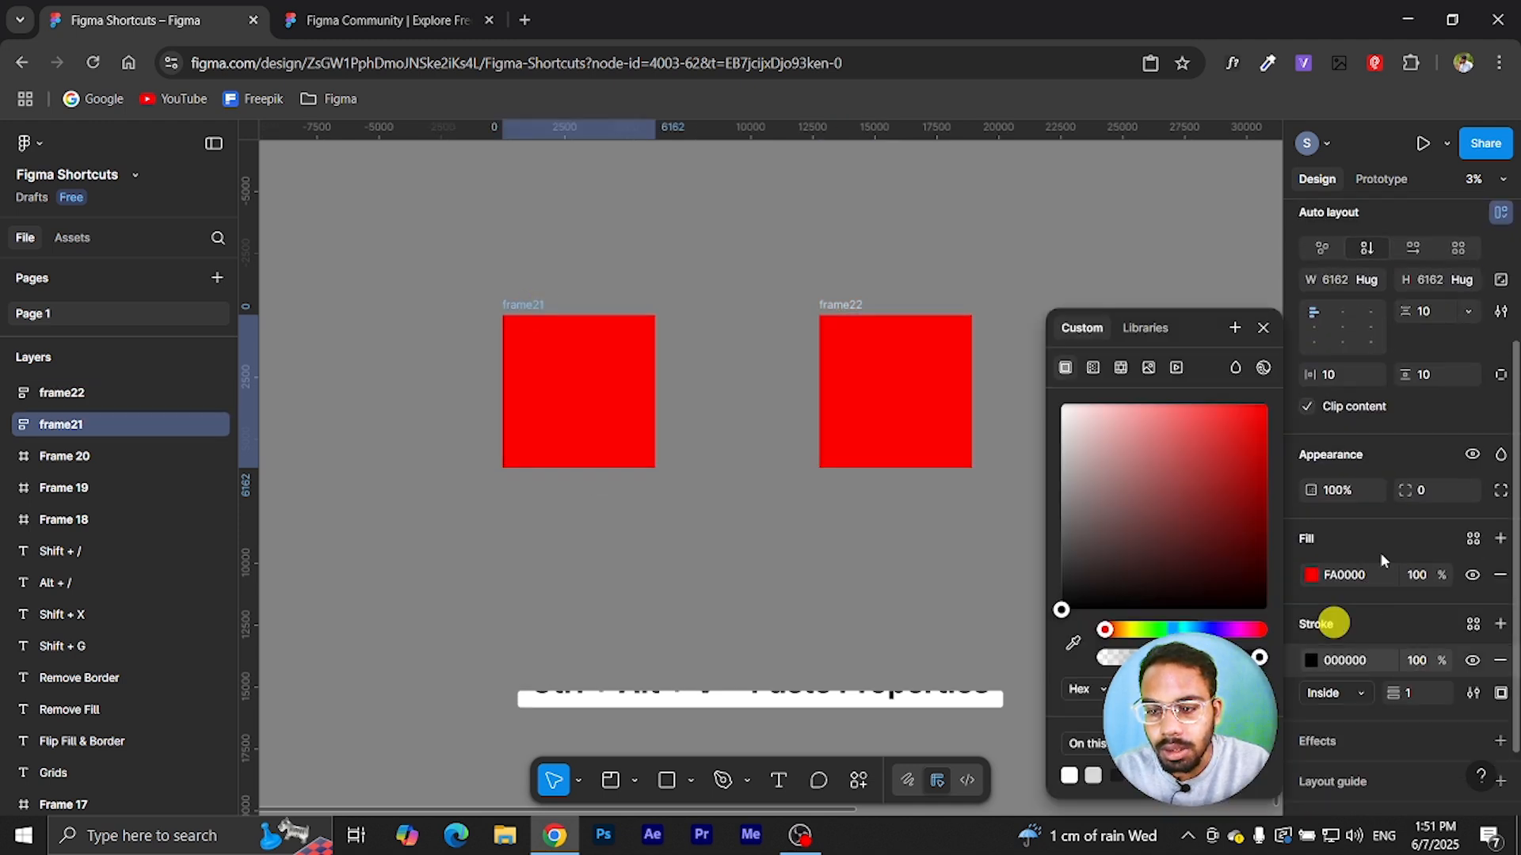
{"action": "scroll", "coordinate": [1369, 597], "scroll_direction": "down", "scroll_amount": 1}
{"action": "left_click_drag", "start_coordinate": [1396, 616], "coordinate": [1415, 616]}
{"action": "left_click", "coordinate": [815, 563]}
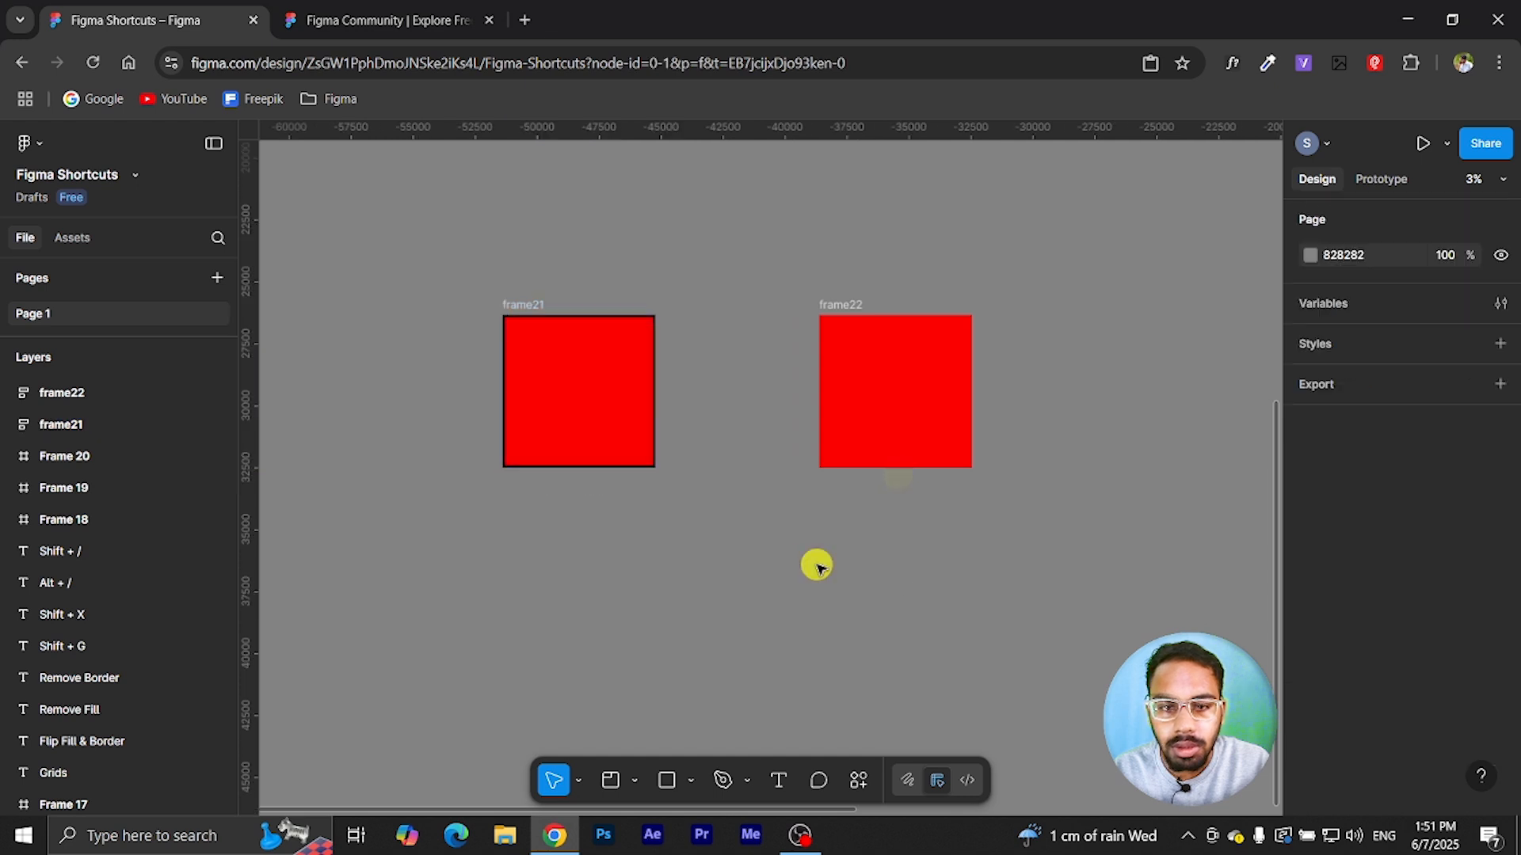
- Copy the properties of frame21, including its black stroke, and paste them onto frame22
{"action": "left_click", "coordinate": [515, 304]}
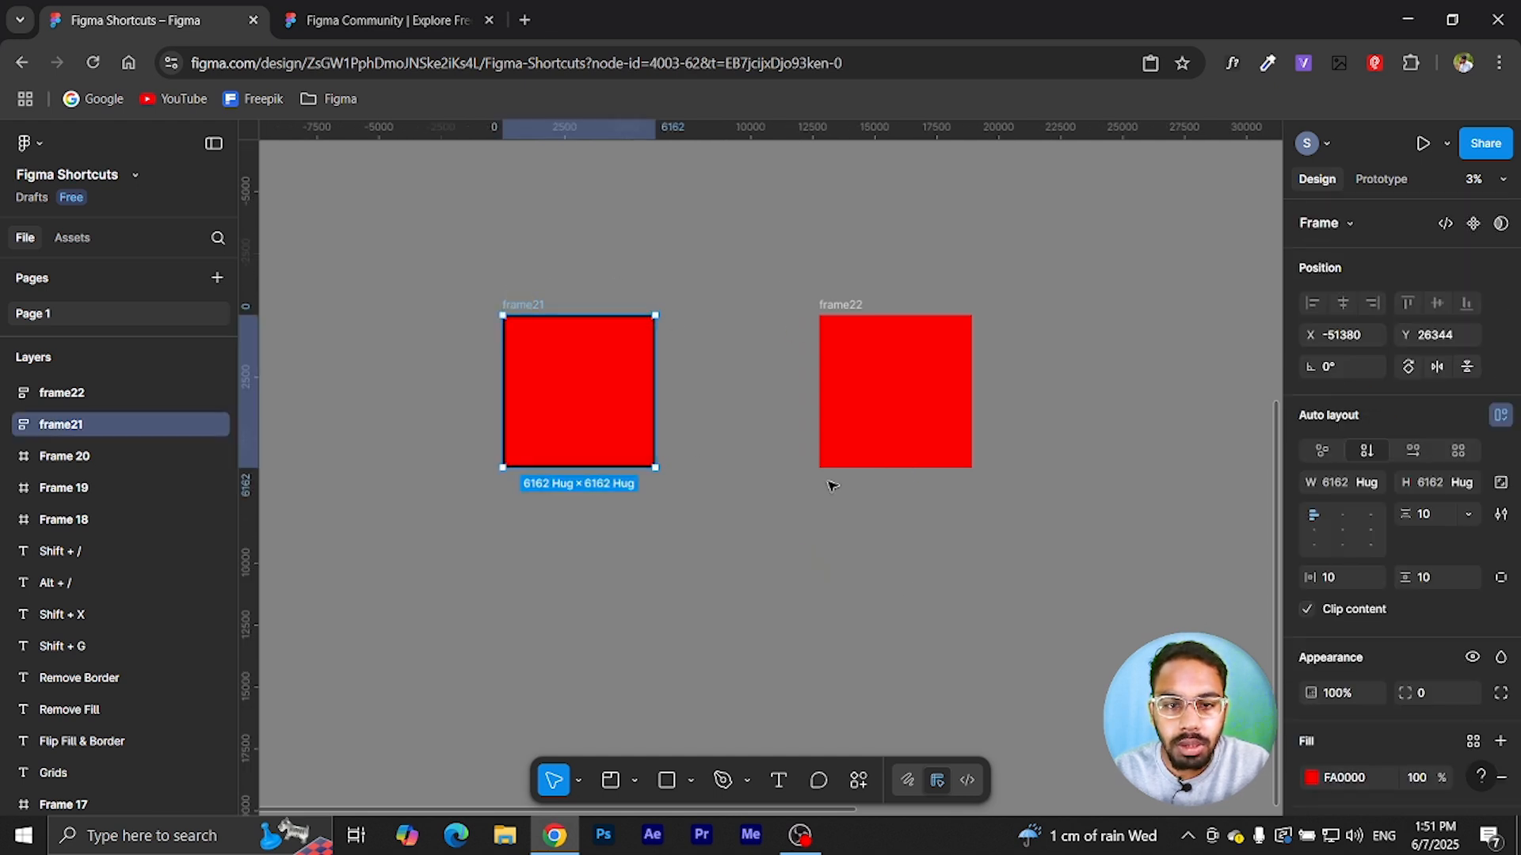
{"action": "left_click", "coordinate": [836, 305]}
{"action": "scroll", "coordinate": [1430, 577], "scroll_direction": "down", "scroll_amount": 3}
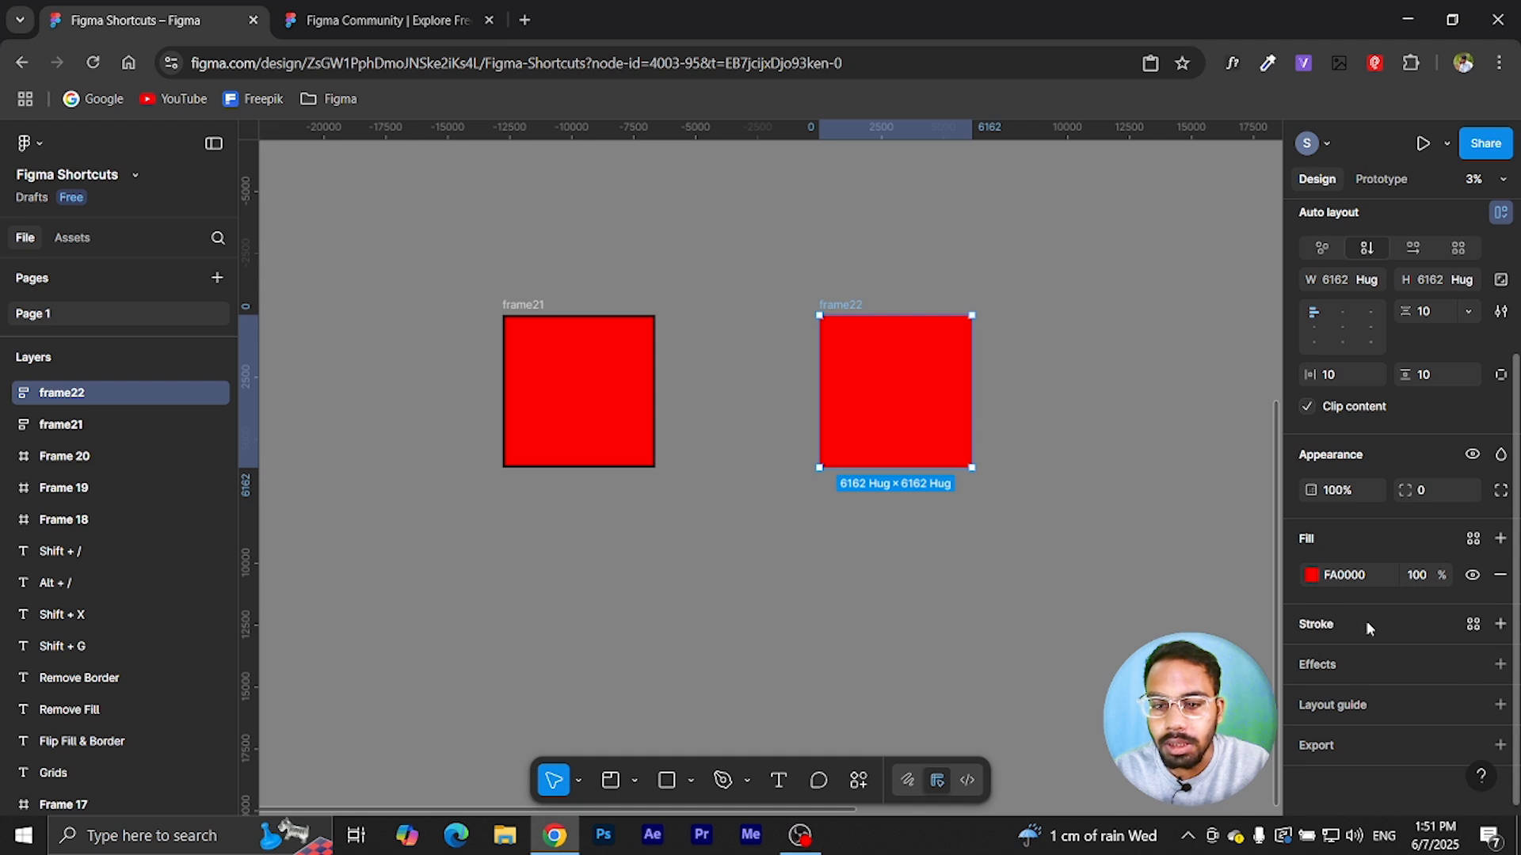
{"action": "left_click", "coordinate": [1014, 606]}
{"action": "left_click", "coordinate": [520, 306]}
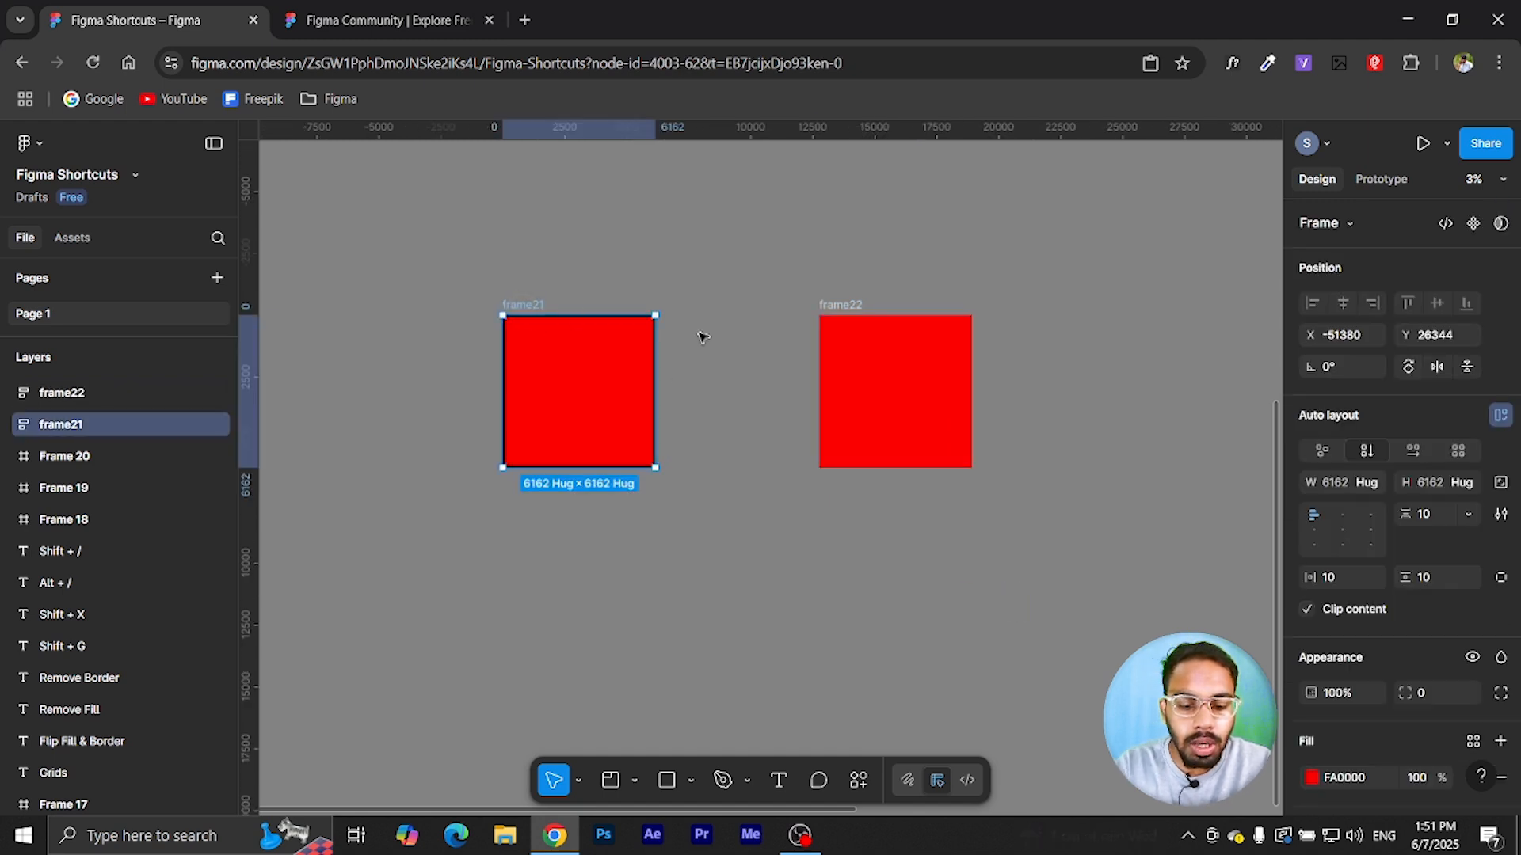
{"action": "left_click", "coordinate": [838, 306]}
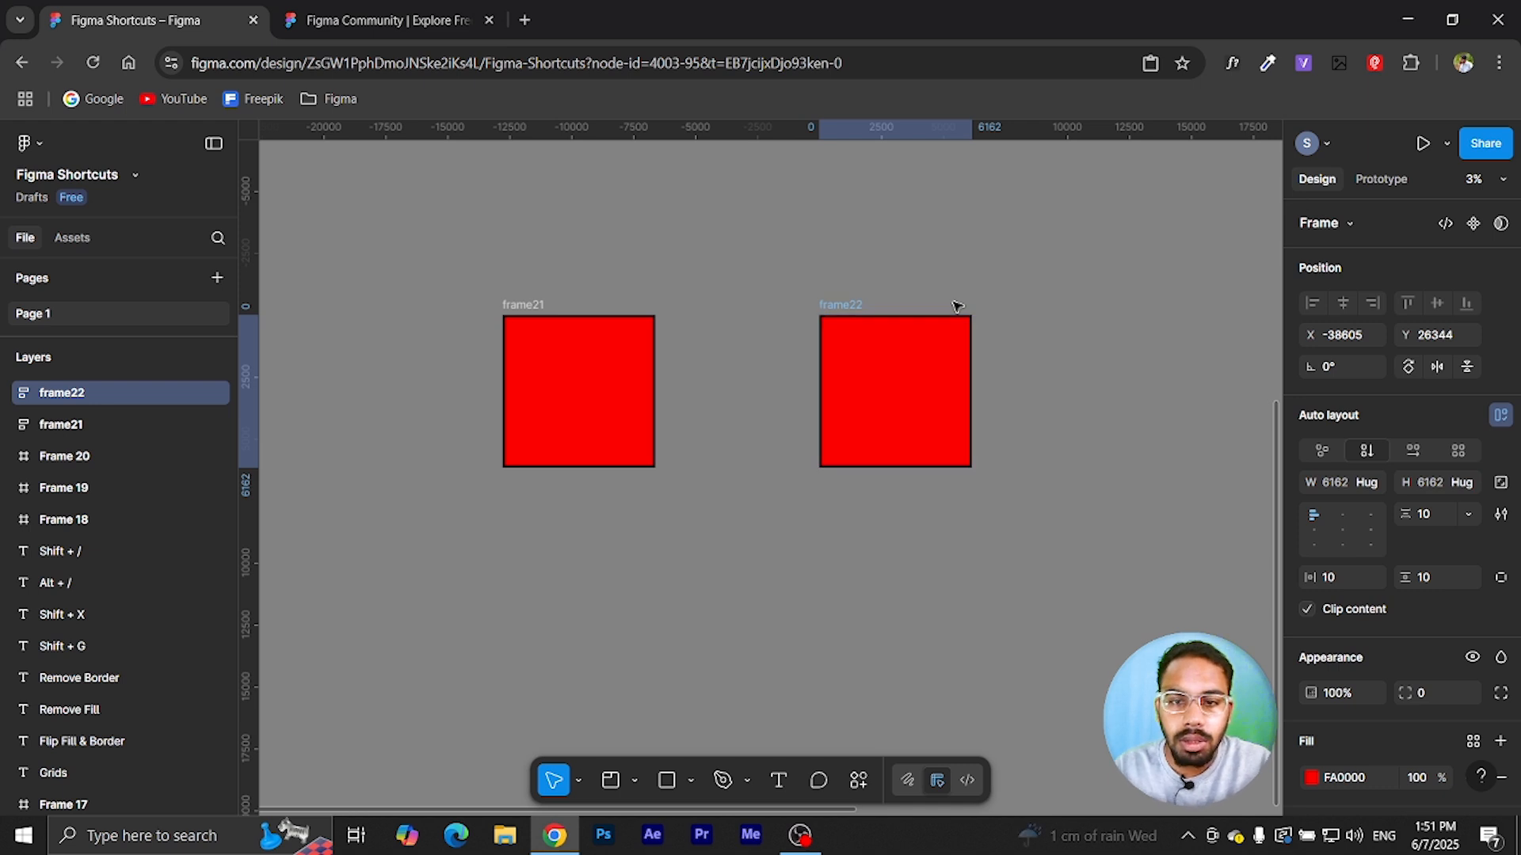
{"action": "left_click", "coordinate": [910, 585]}
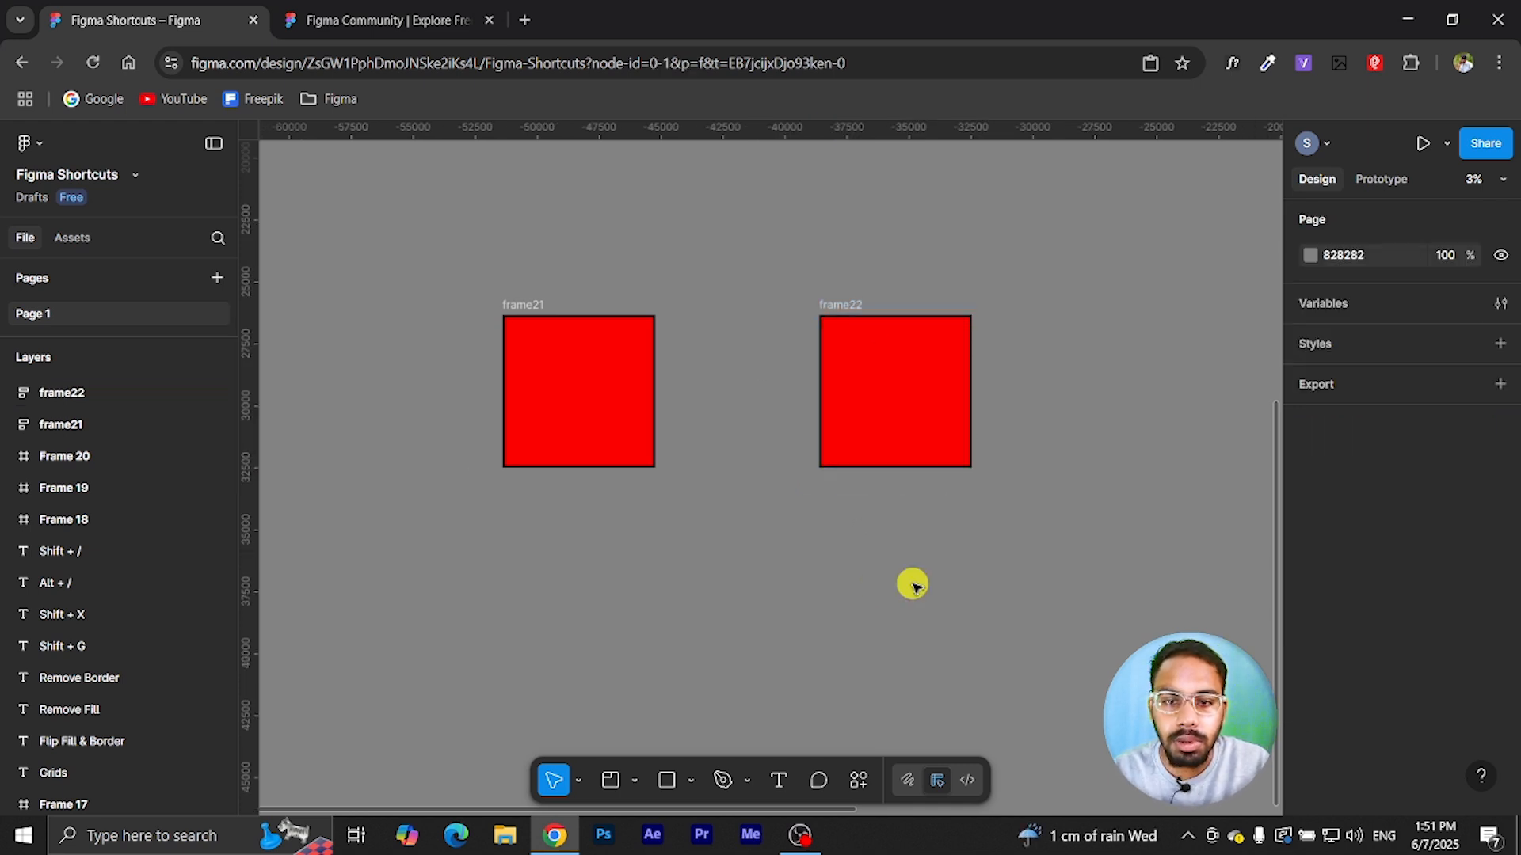
- Insert the popular food plate photo with the Pexels plugin and place it between frame21 and frame22
{"action": "right_click", "coordinate": [563, 534]}
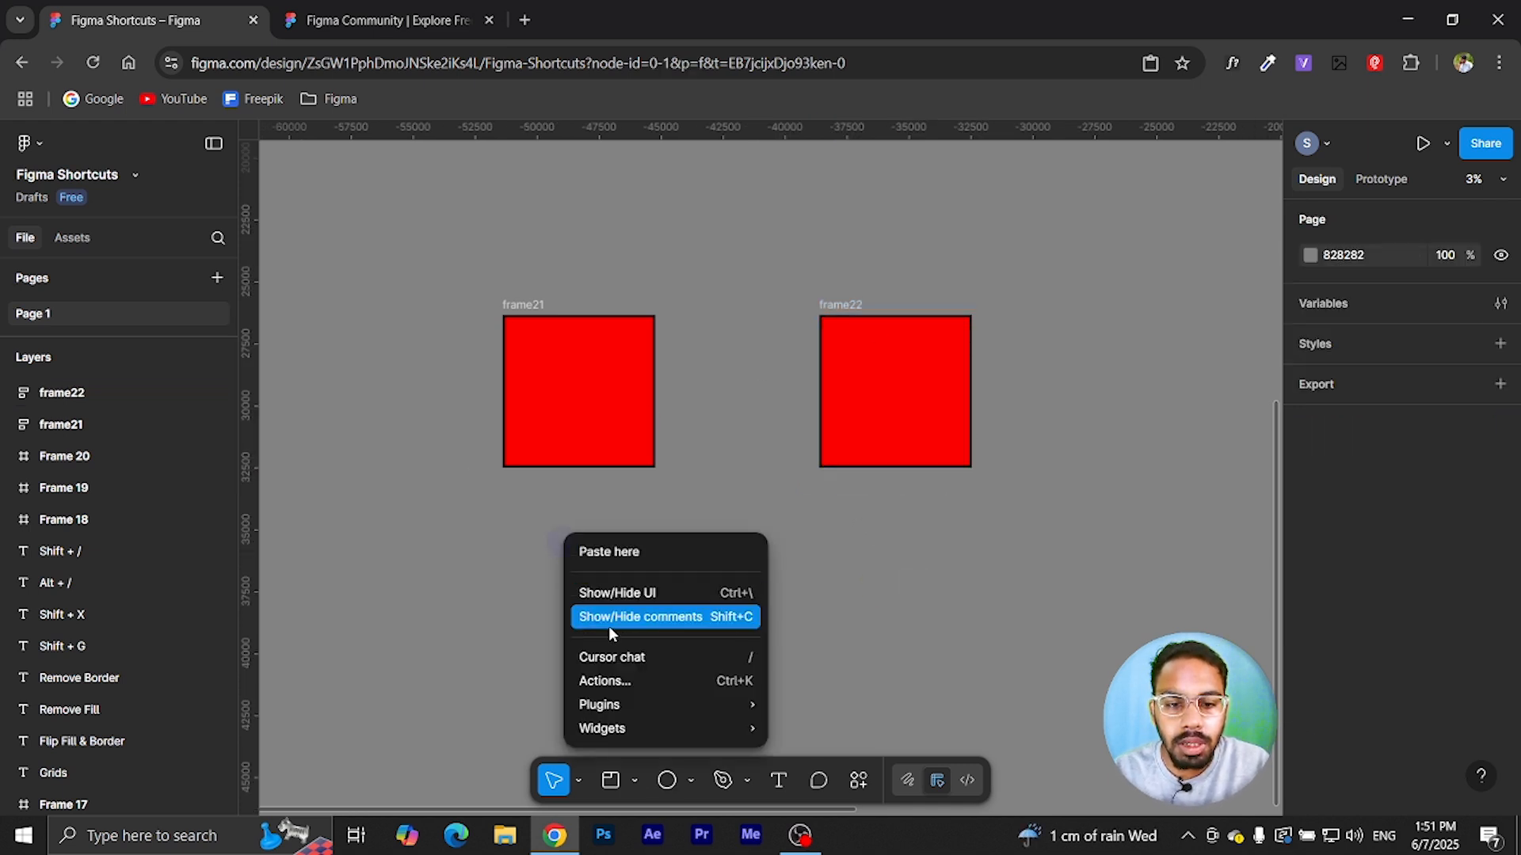
{"action": "mouse_move", "coordinate": [632, 711]}
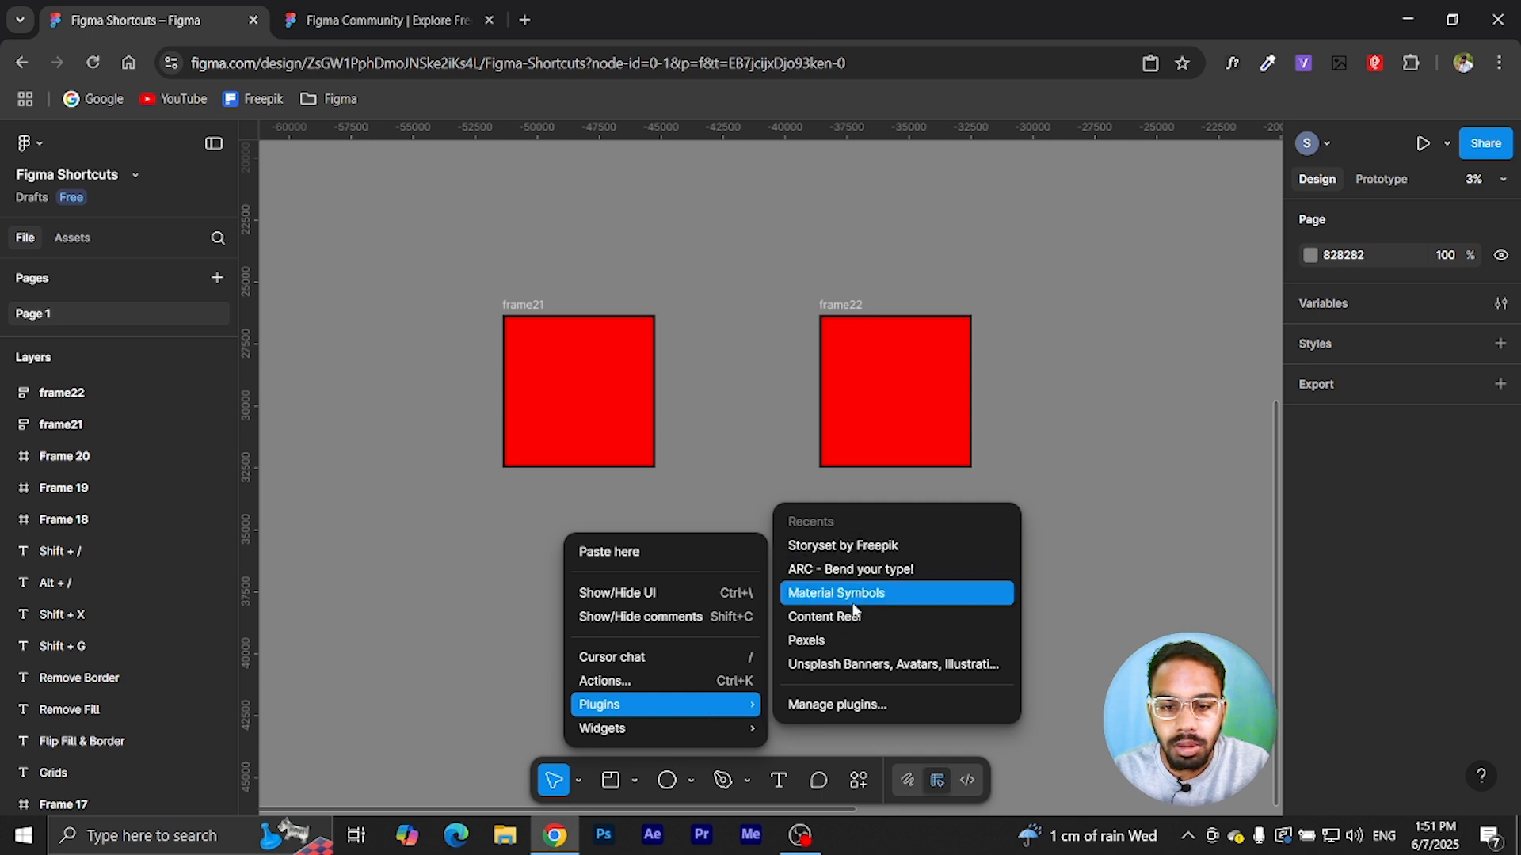
{"action": "left_click", "coordinate": [845, 647]}
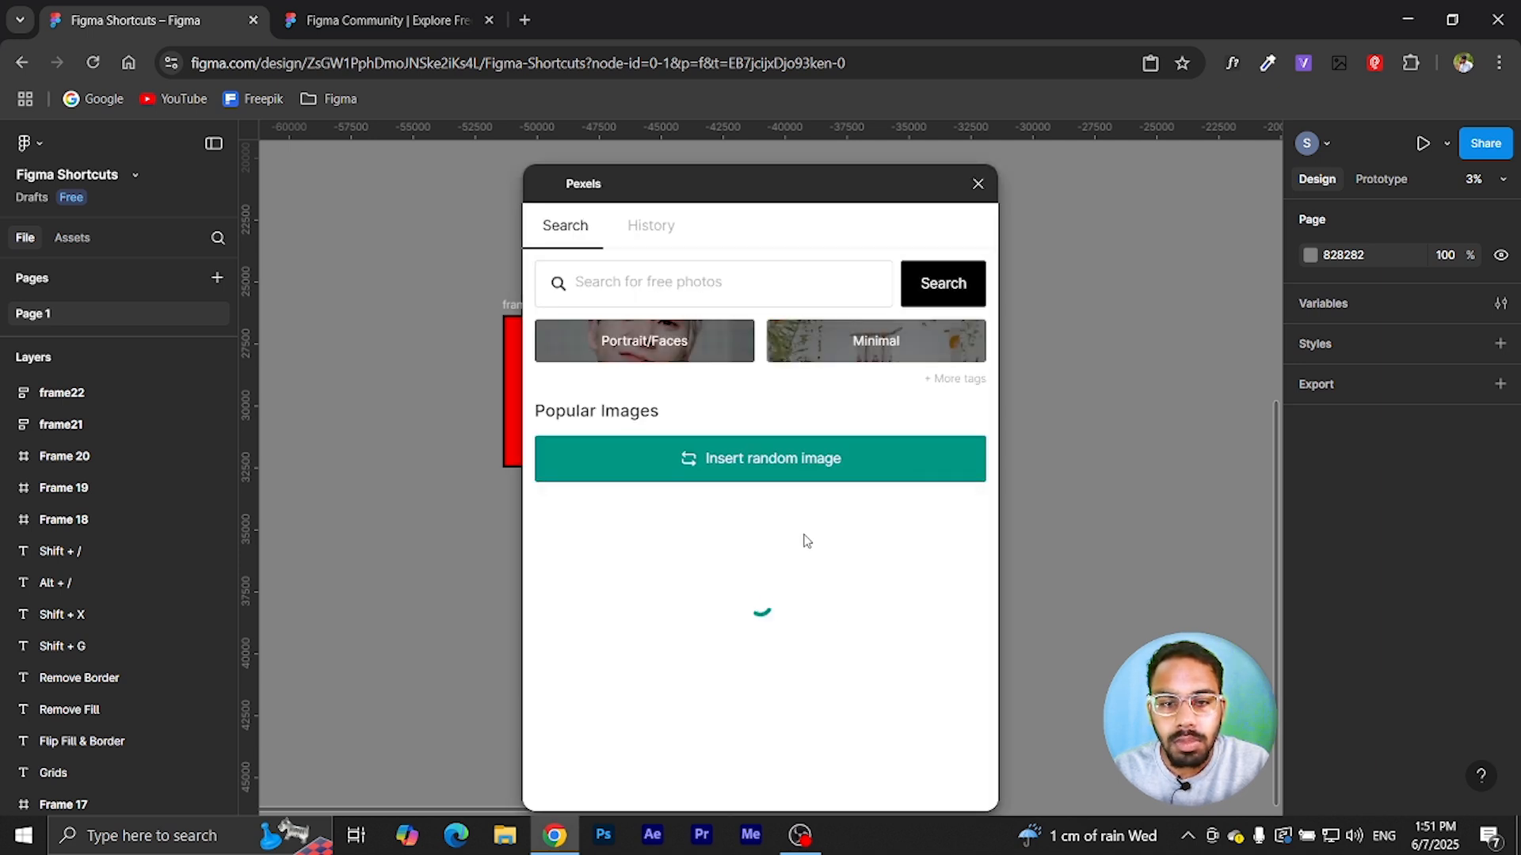
{"action": "left_click", "coordinate": [687, 610]}
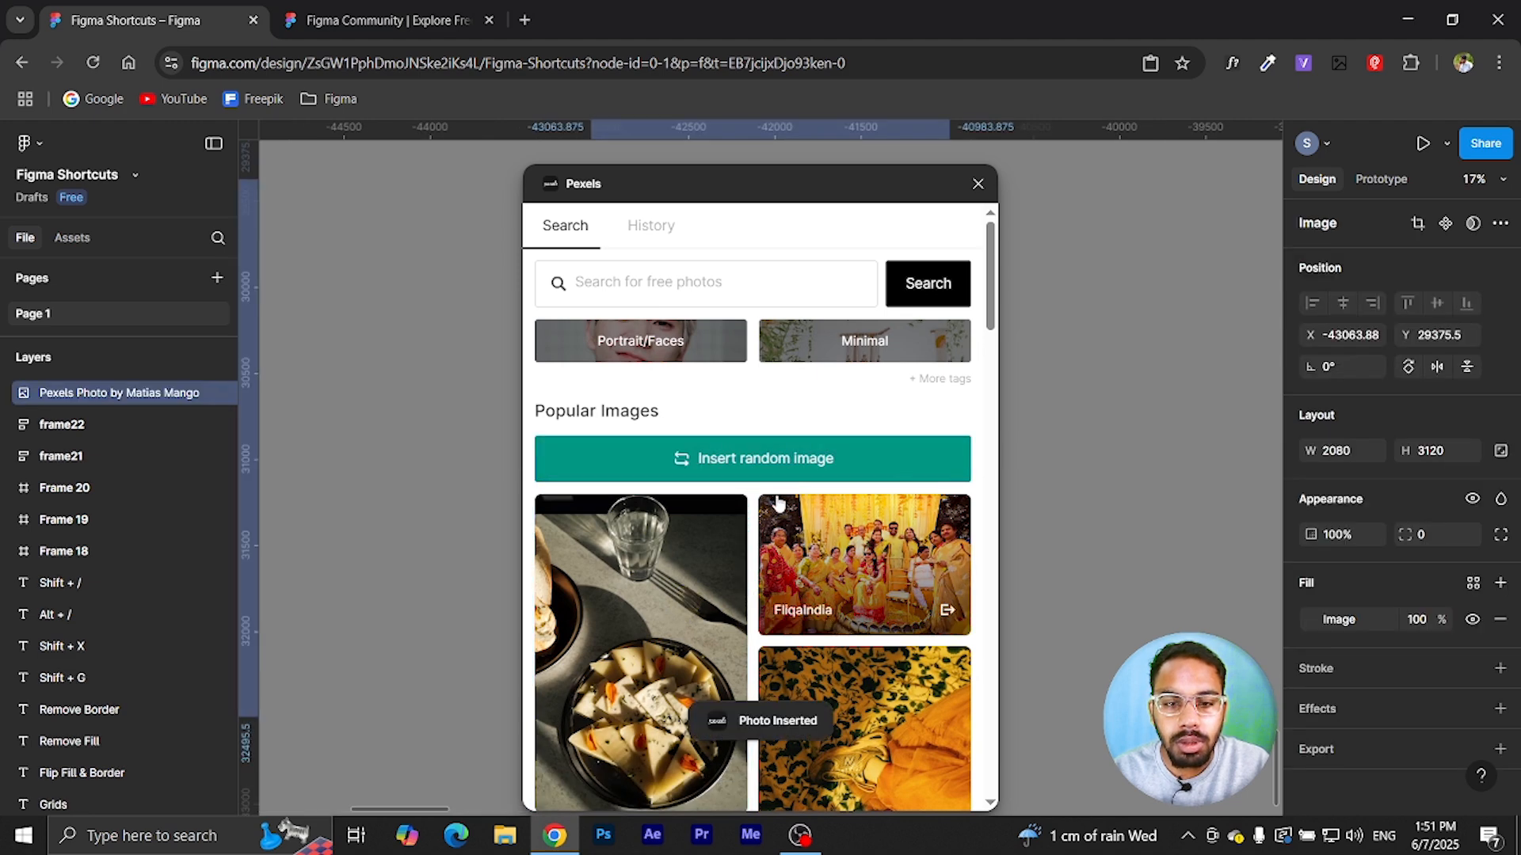
{"action": "left_click", "coordinate": [977, 184]}
{"action": "scroll", "coordinate": [865, 574], "scroll_direction": "down", "scroll_amount": 5}
{"action": "left_click", "coordinate": [839, 564]}
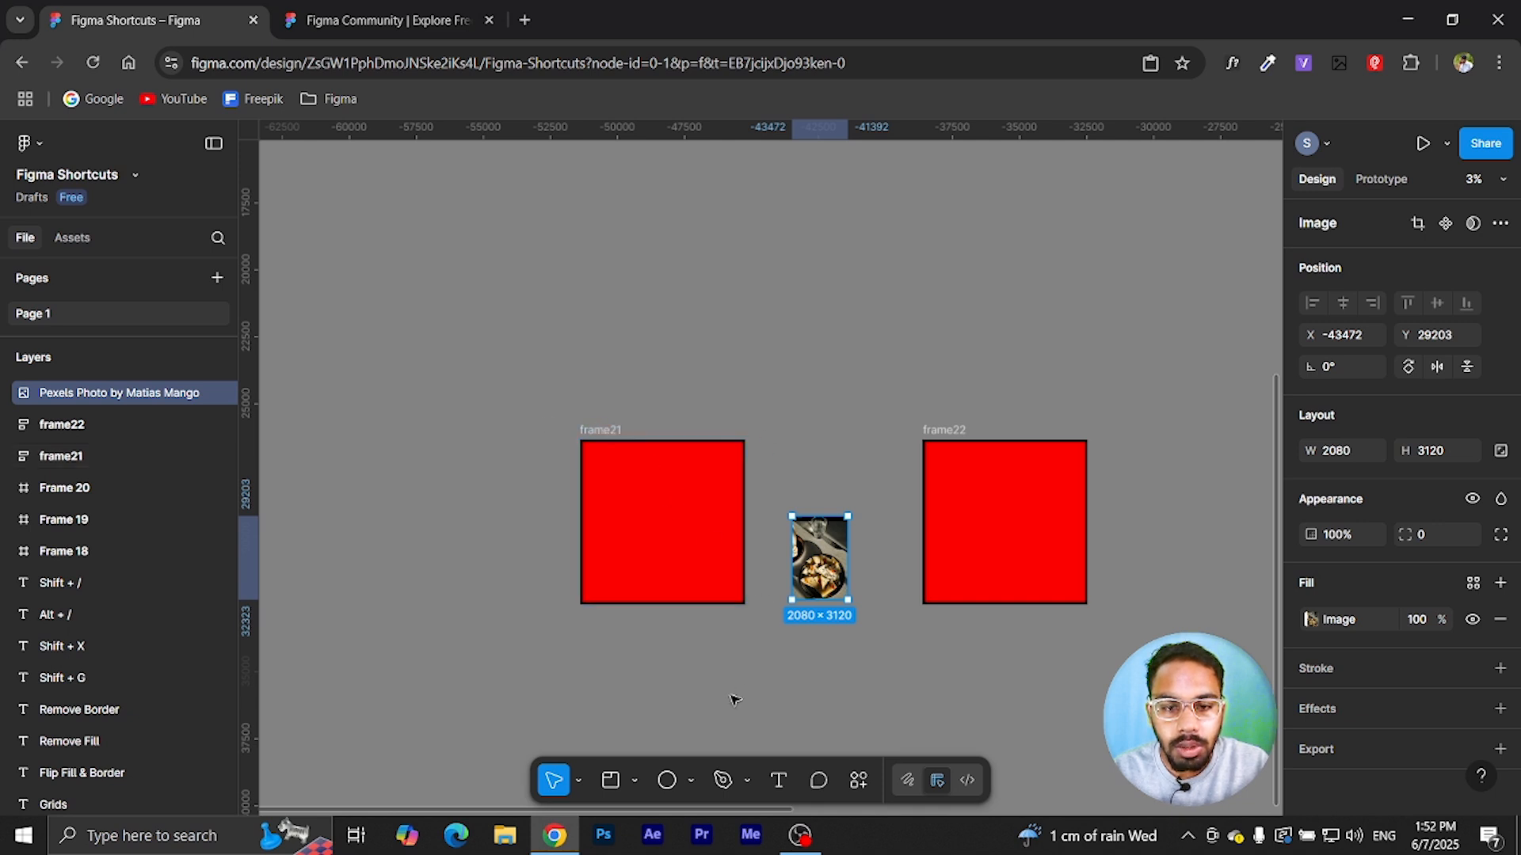
- Cut the food photo and paste it to replace frame21
{"action": "key", "text": "Delete"}
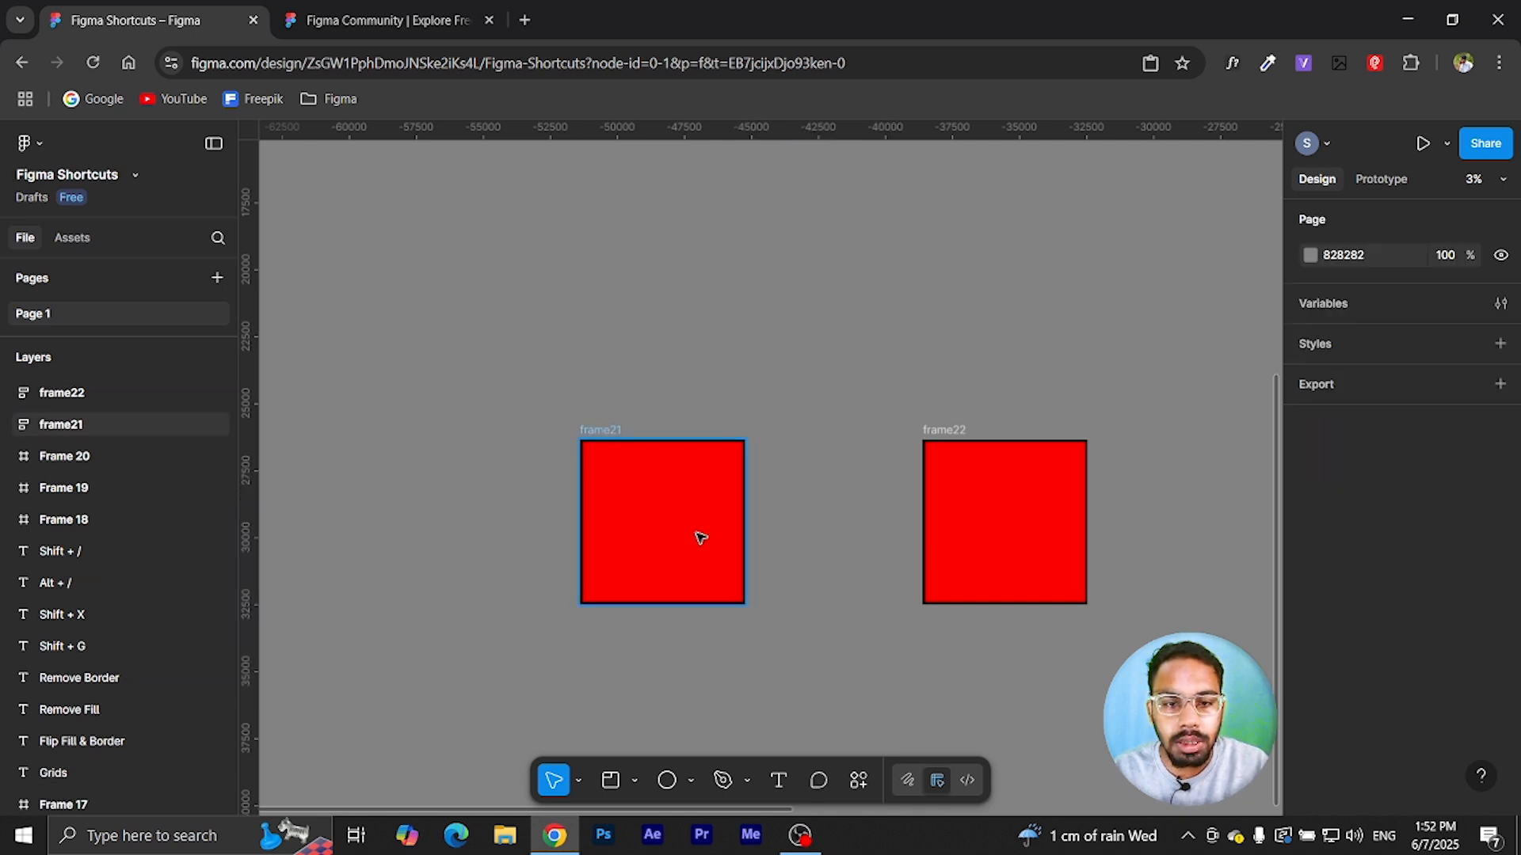
{"action": "left_click", "coordinate": [601, 430]}
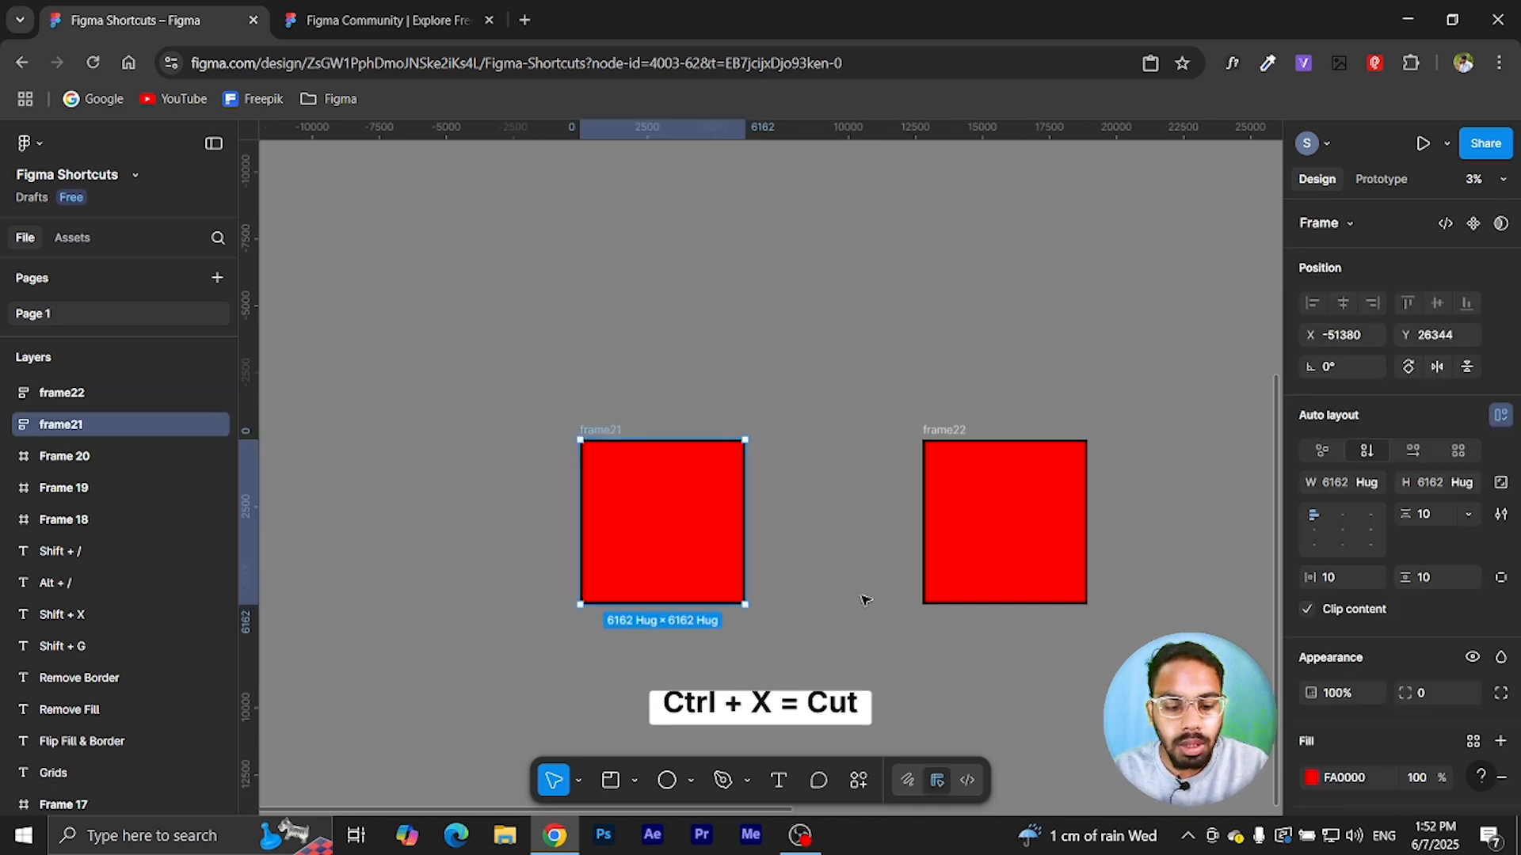
{"action": "key", "text": "ctrl+shift+r"}
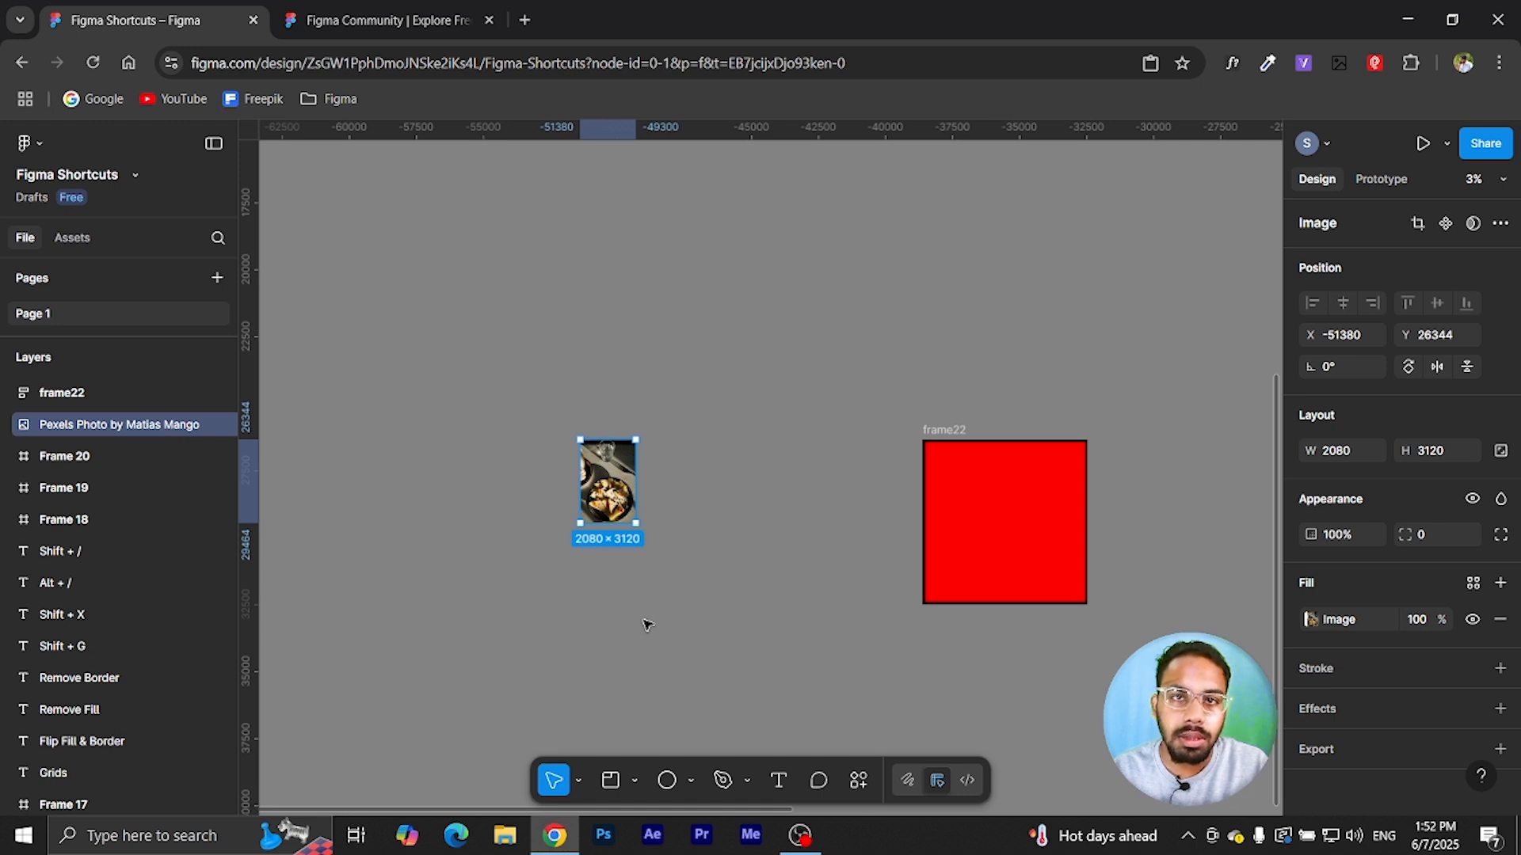
- Move frame22 closer to the food photo
{"action": "left_click", "coordinate": [681, 593]}
{"action": "left_click", "coordinate": [607, 473]}
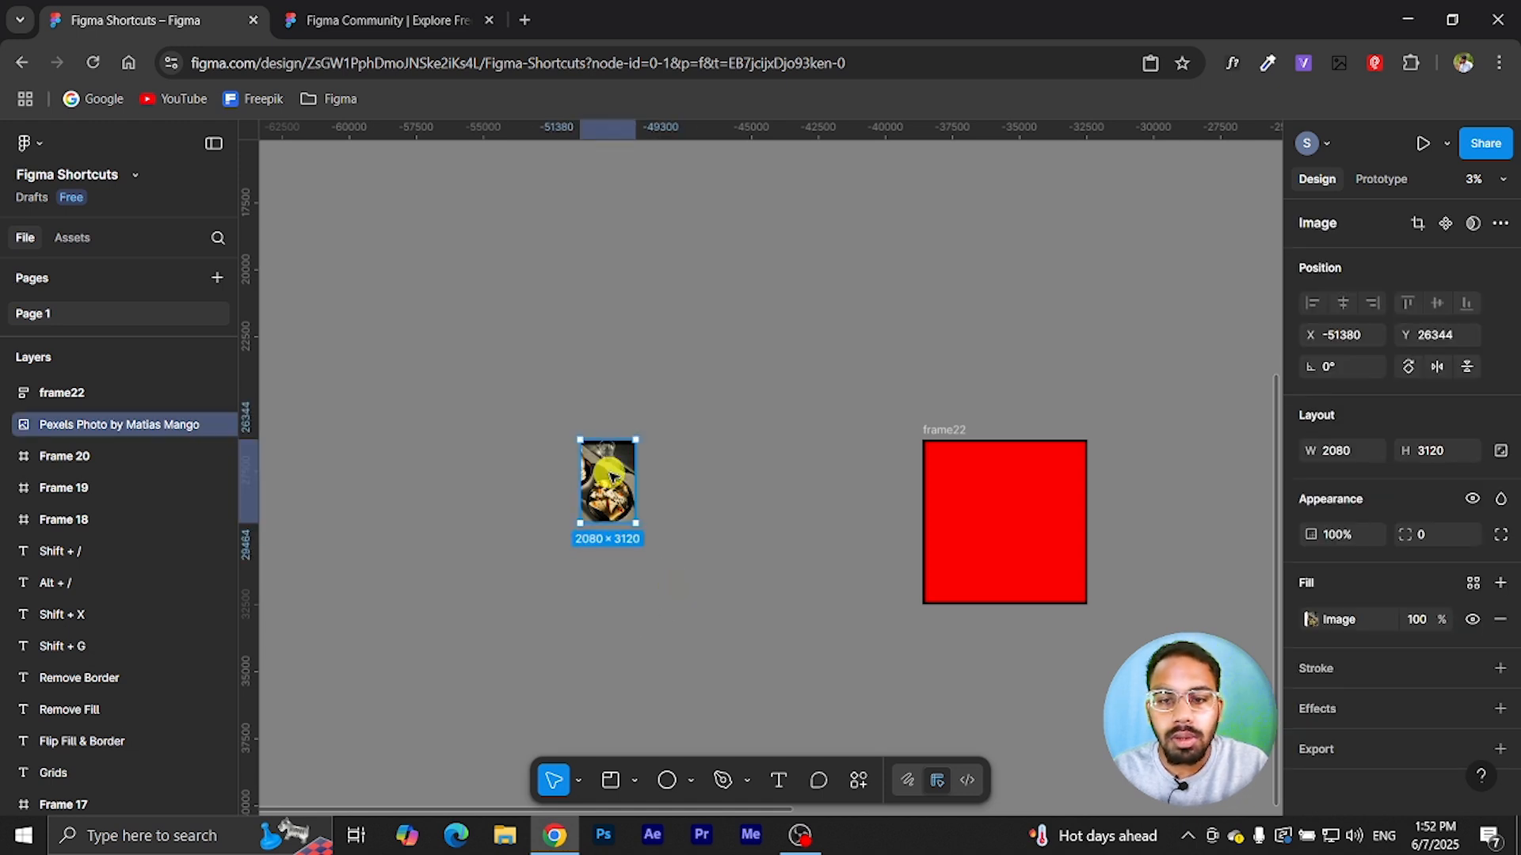
{"action": "left_click", "coordinate": [730, 462]}
{"action": "left_click", "coordinate": [940, 423]}
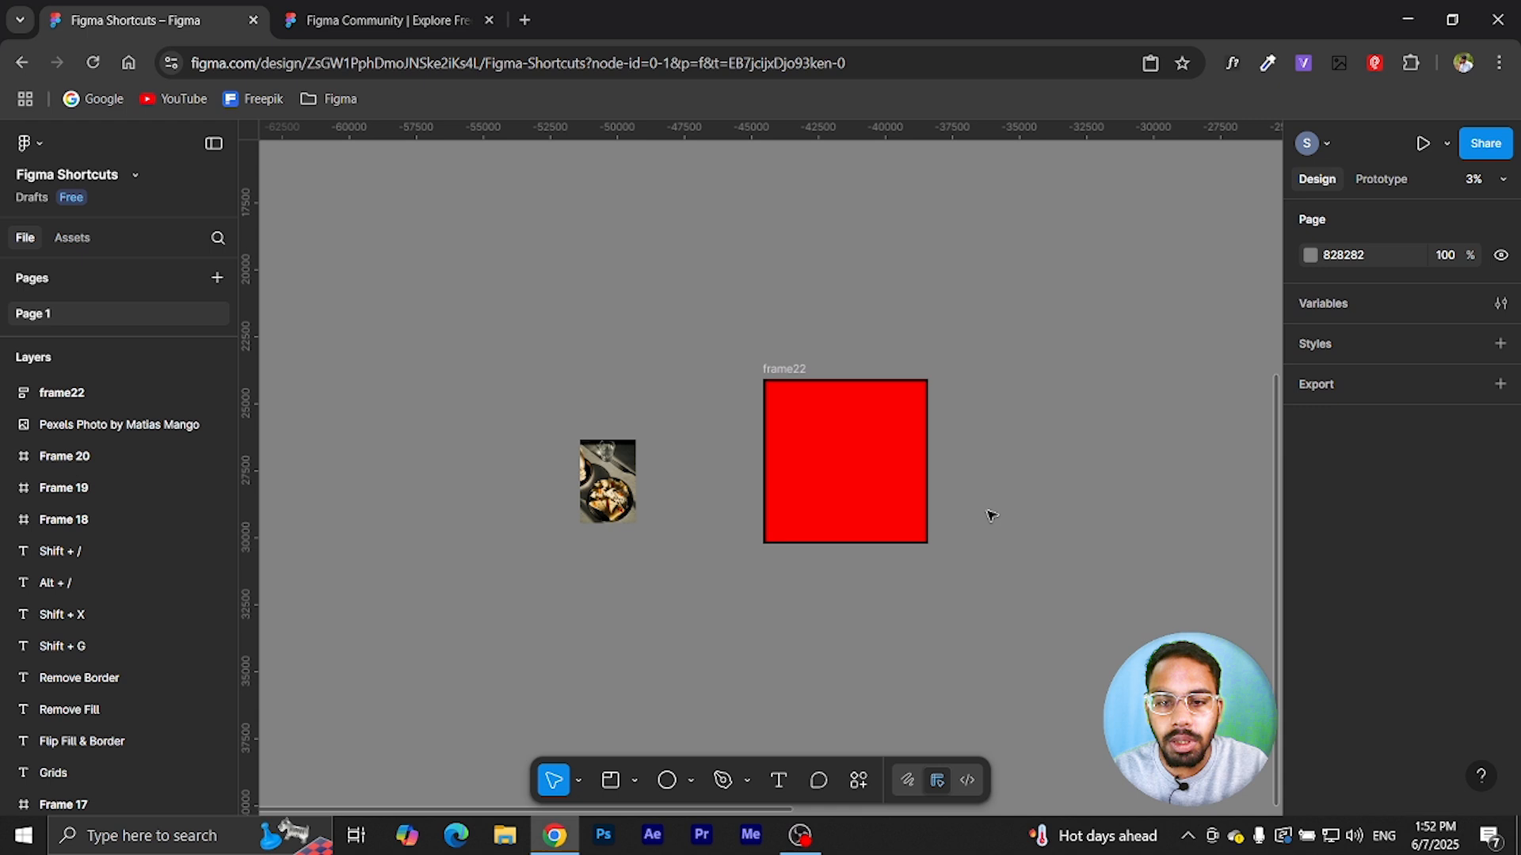
- Flip the fill and stroke colours of frame22 back and forth several times, ending with the FA0000 fill and 000000 stroke
{"action": "left_click", "coordinate": [781, 368]}
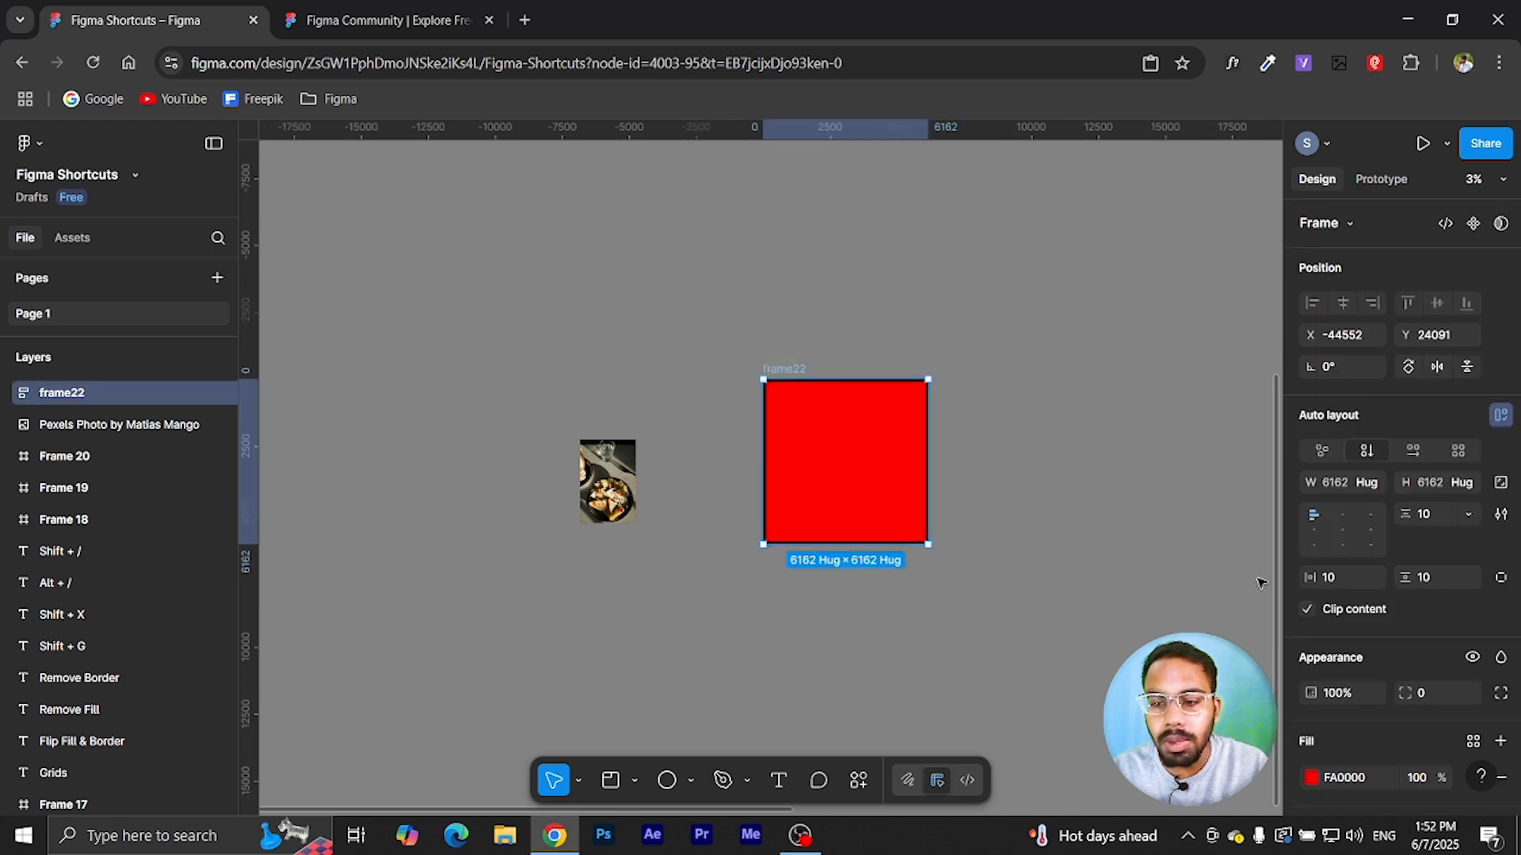
{"action": "scroll", "coordinate": [1328, 544], "scroll_direction": "down", "scroll_amount": 3}
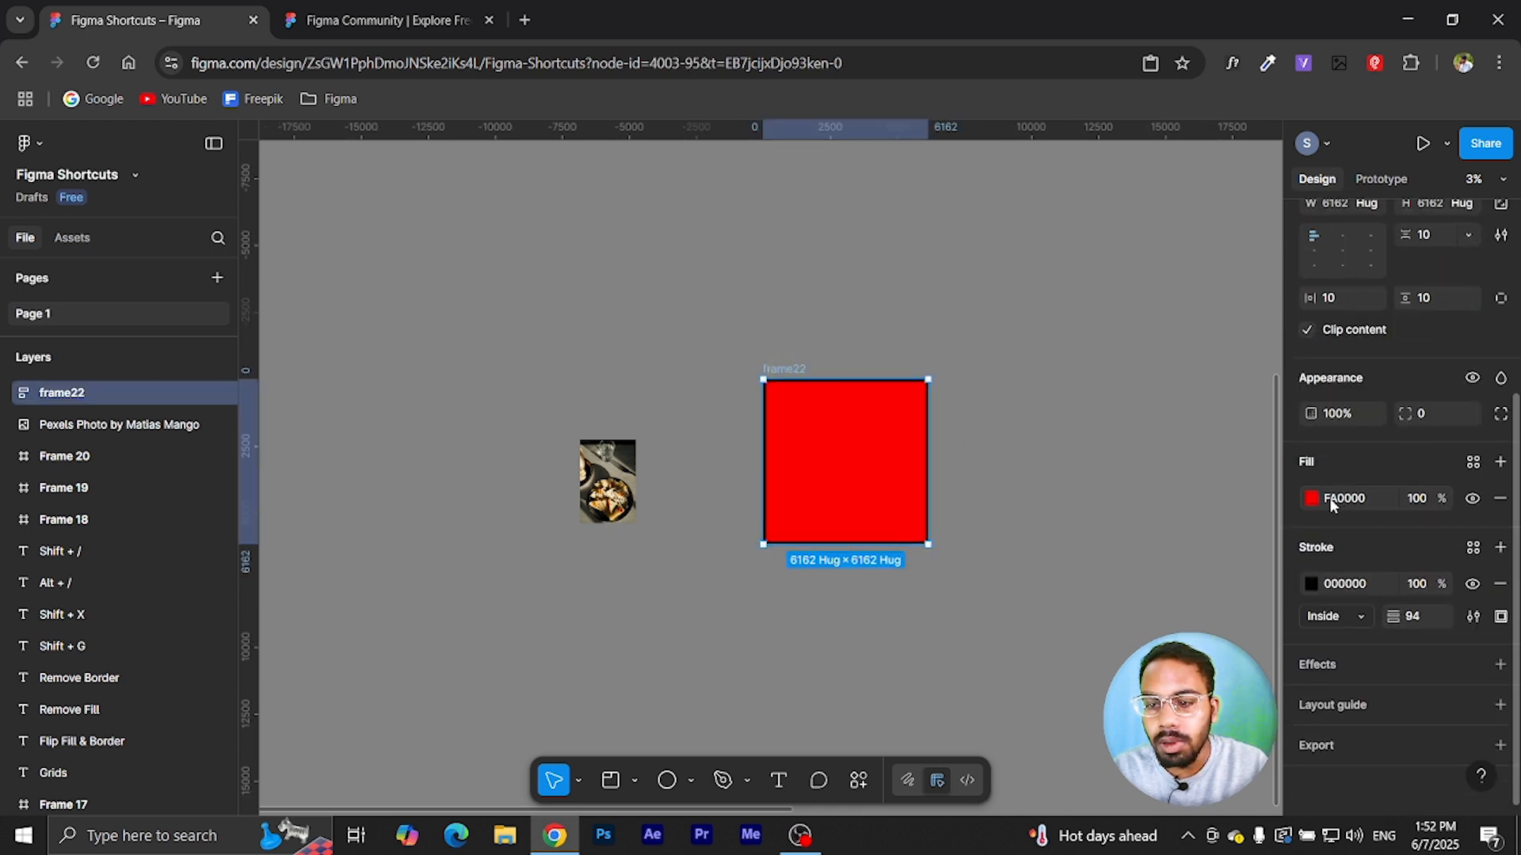
{"action": "left_click", "coordinate": [1097, 527]}
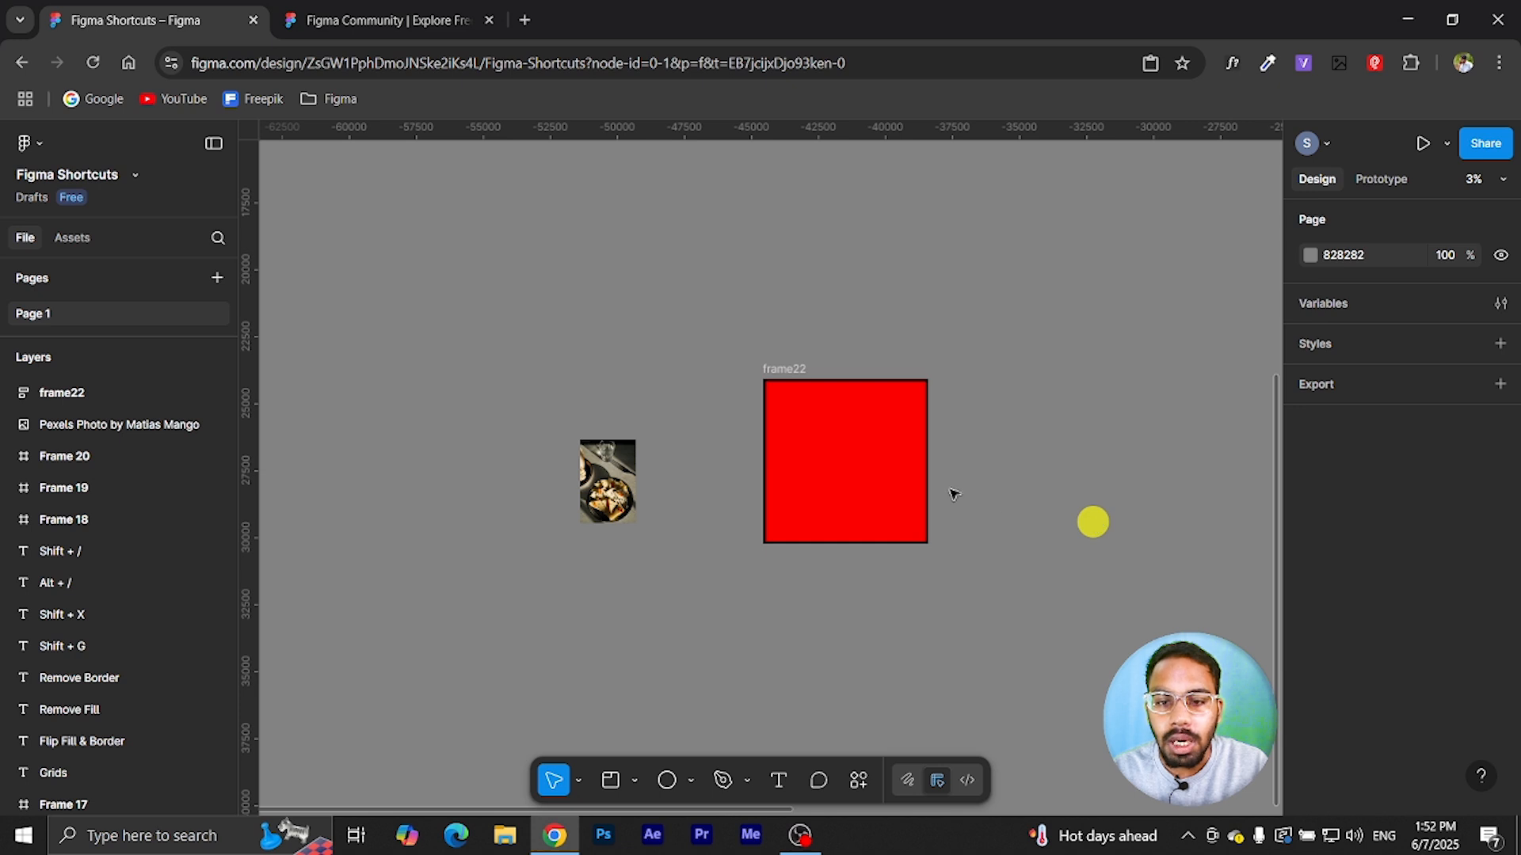
{"action": "left_click", "coordinate": [778, 370]}
{"action": "scroll", "coordinate": [1354, 578], "scroll_direction": "down", "scroll_amount": 4}
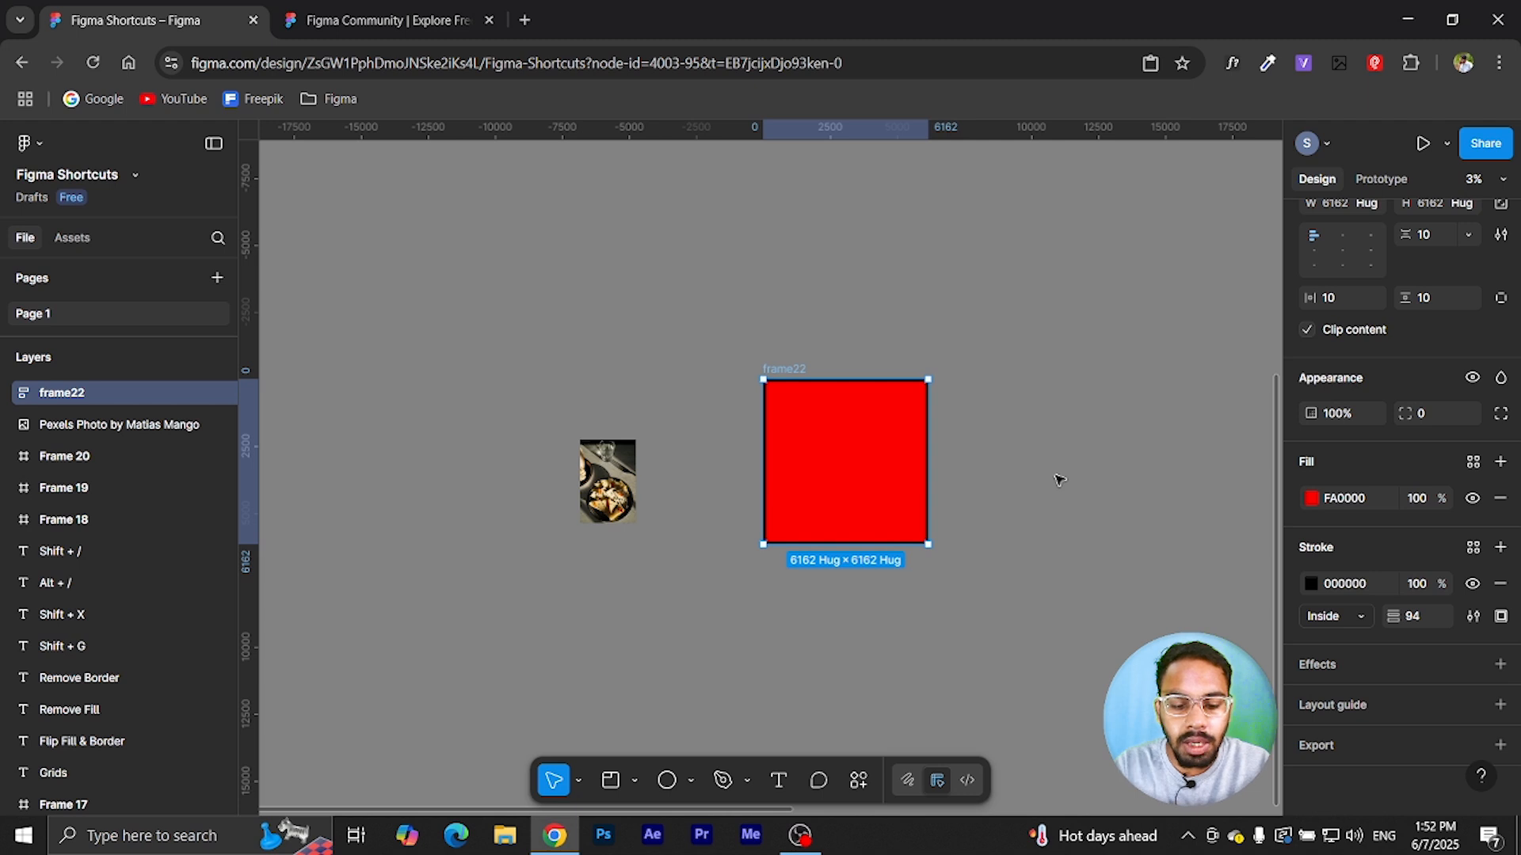
{"action": "key", "text": "shift+x"}
{"action": "key", "text": "shift+x"}
{"action": "key", "text": "shift+x"}
{"action": "key", "text": "shift+x"}
{"action": "key", "text": "shift+x"}
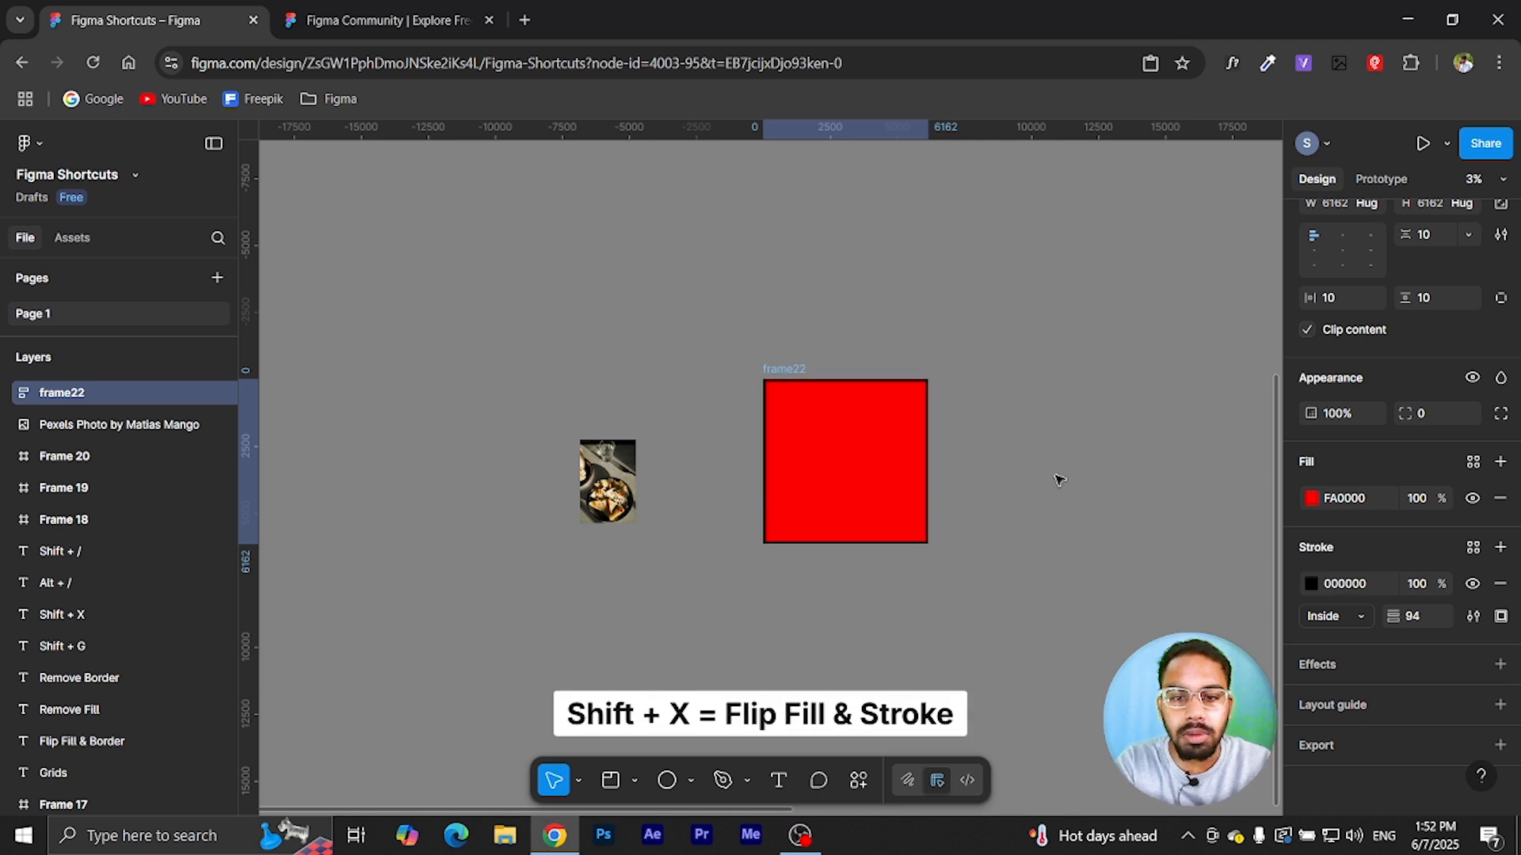
{"action": "key", "text": "shift+x"}
{"action": "key", "text": "shift+x"}
{"action": "key", "text": "shift+x"}
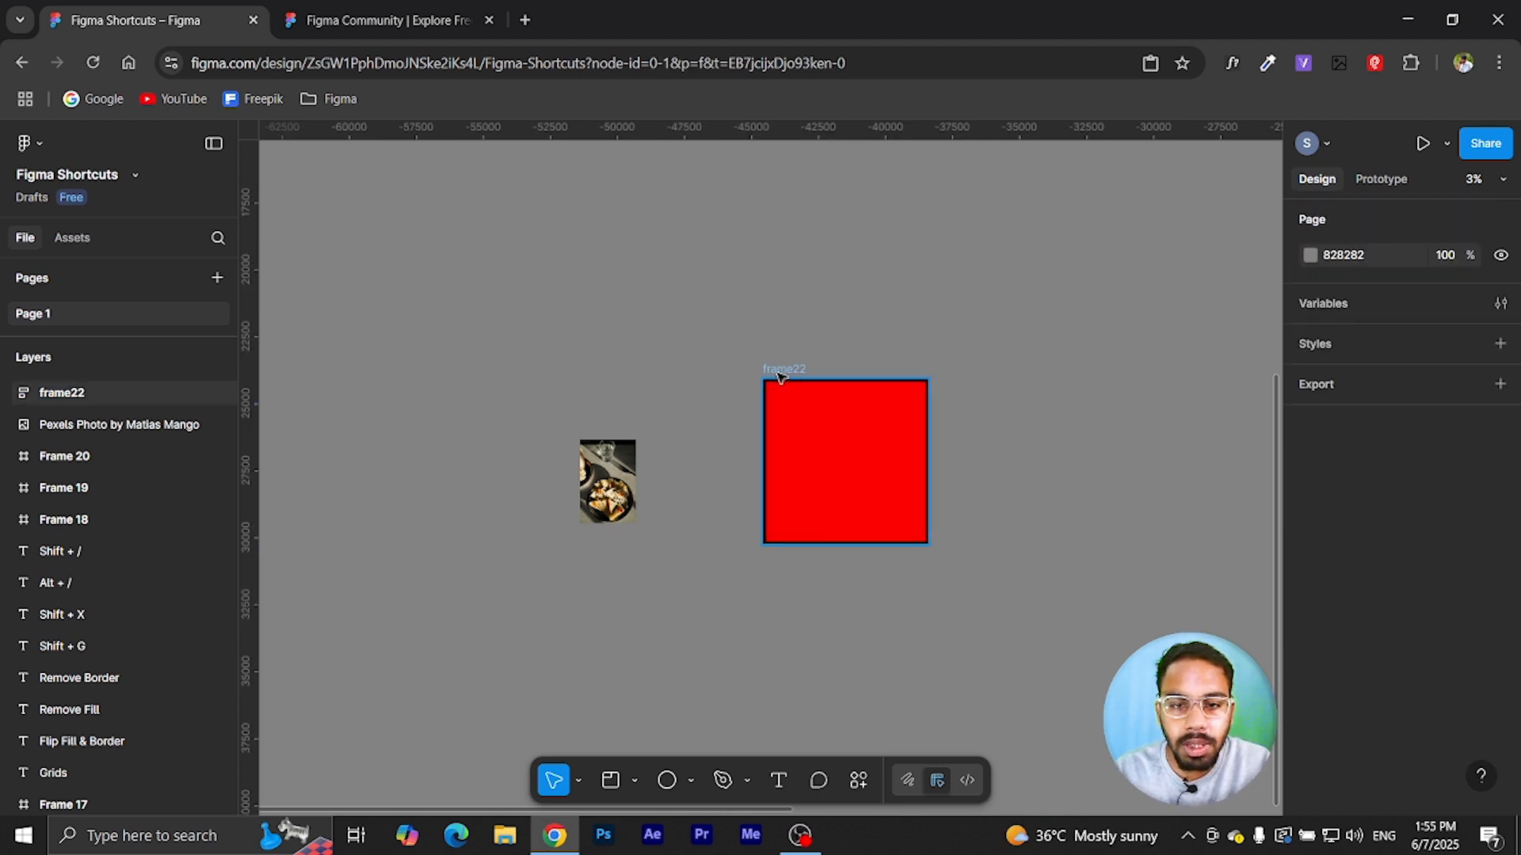
- Remove the black stroke from frame22 and undo the removal
{"action": "left_click", "coordinate": [781, 371]}
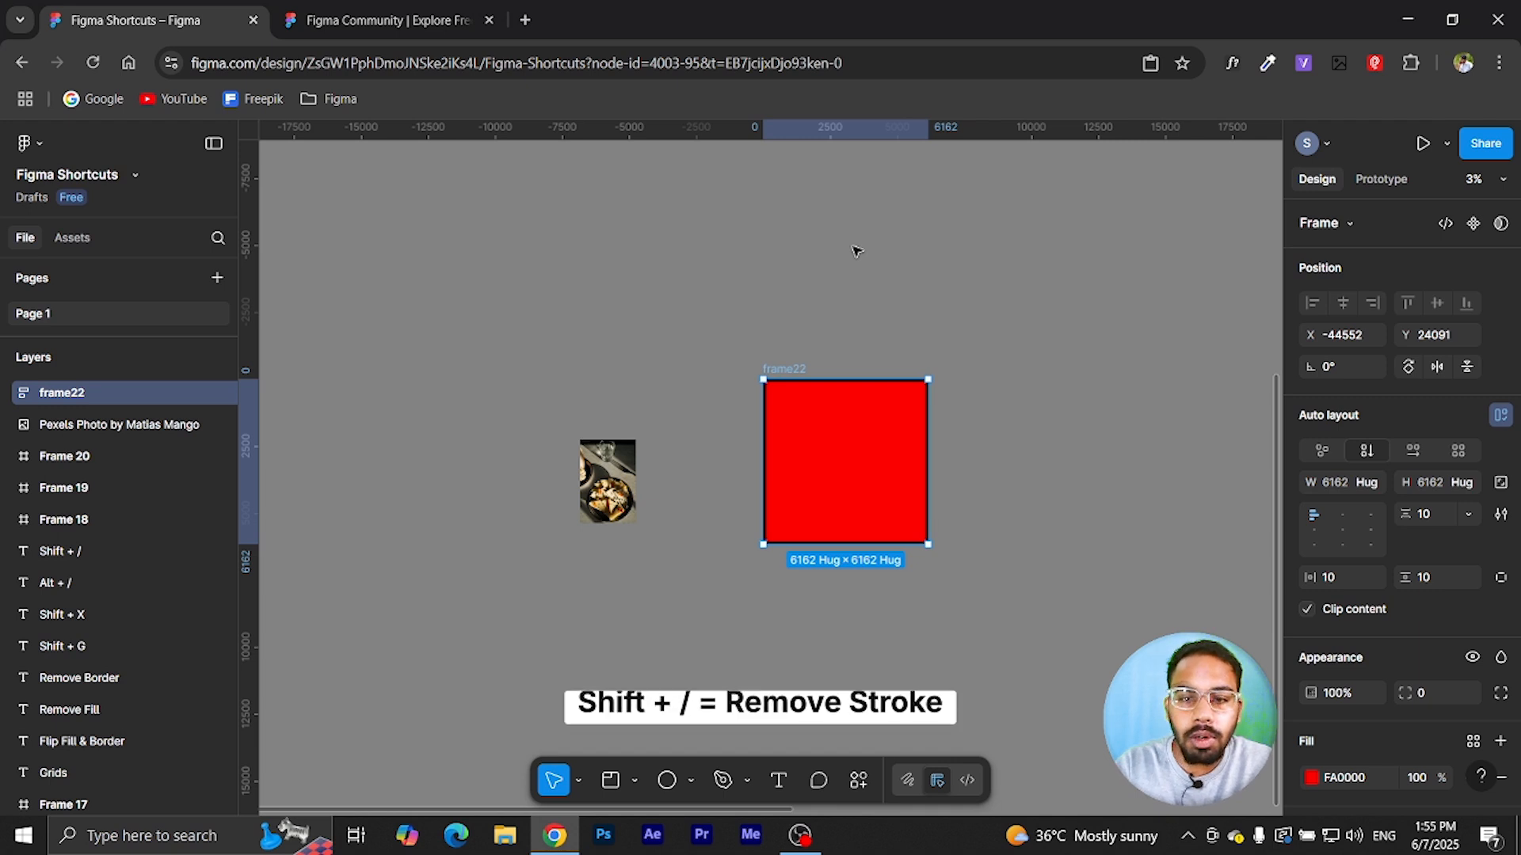
{"action": "key", "text": "shift+slash"}
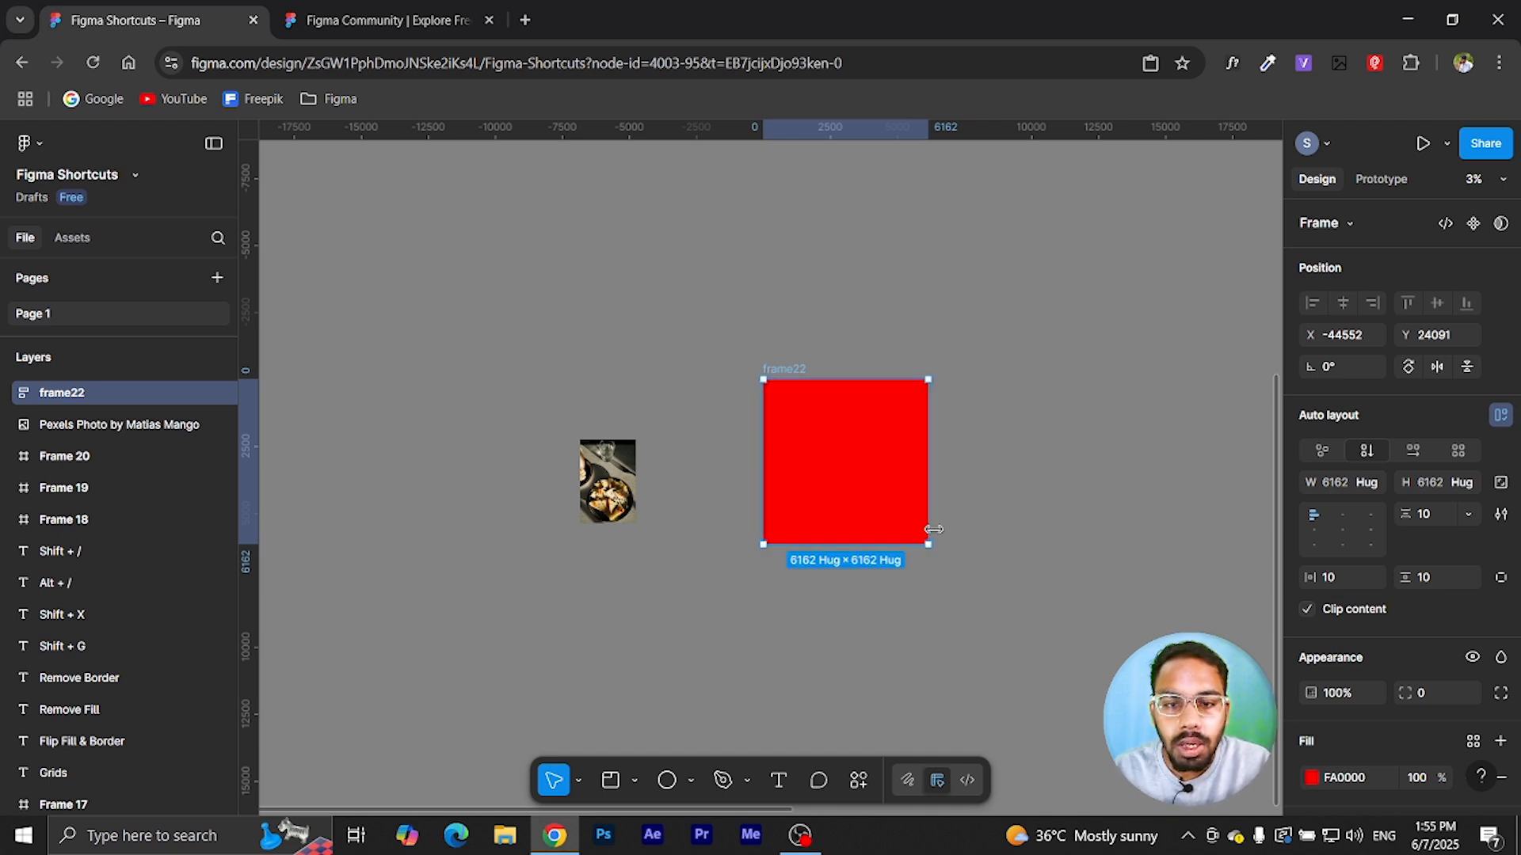
{"action": "key", "text": "ctrl+z"}
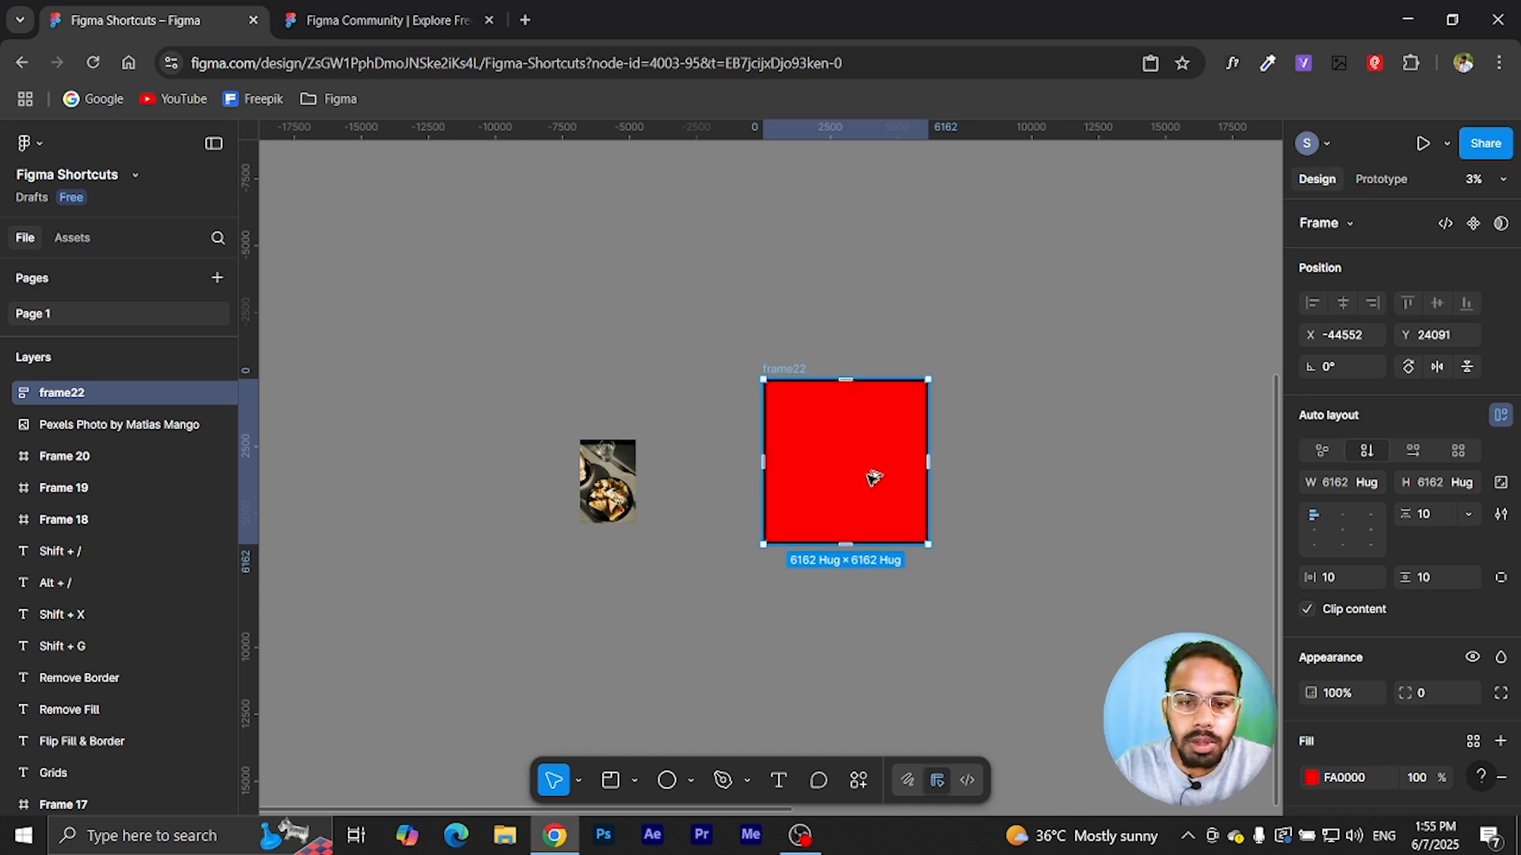
- Remove the red fill from frame22, keeping its stroke
{"action": "key", "text": "alt+slash"}
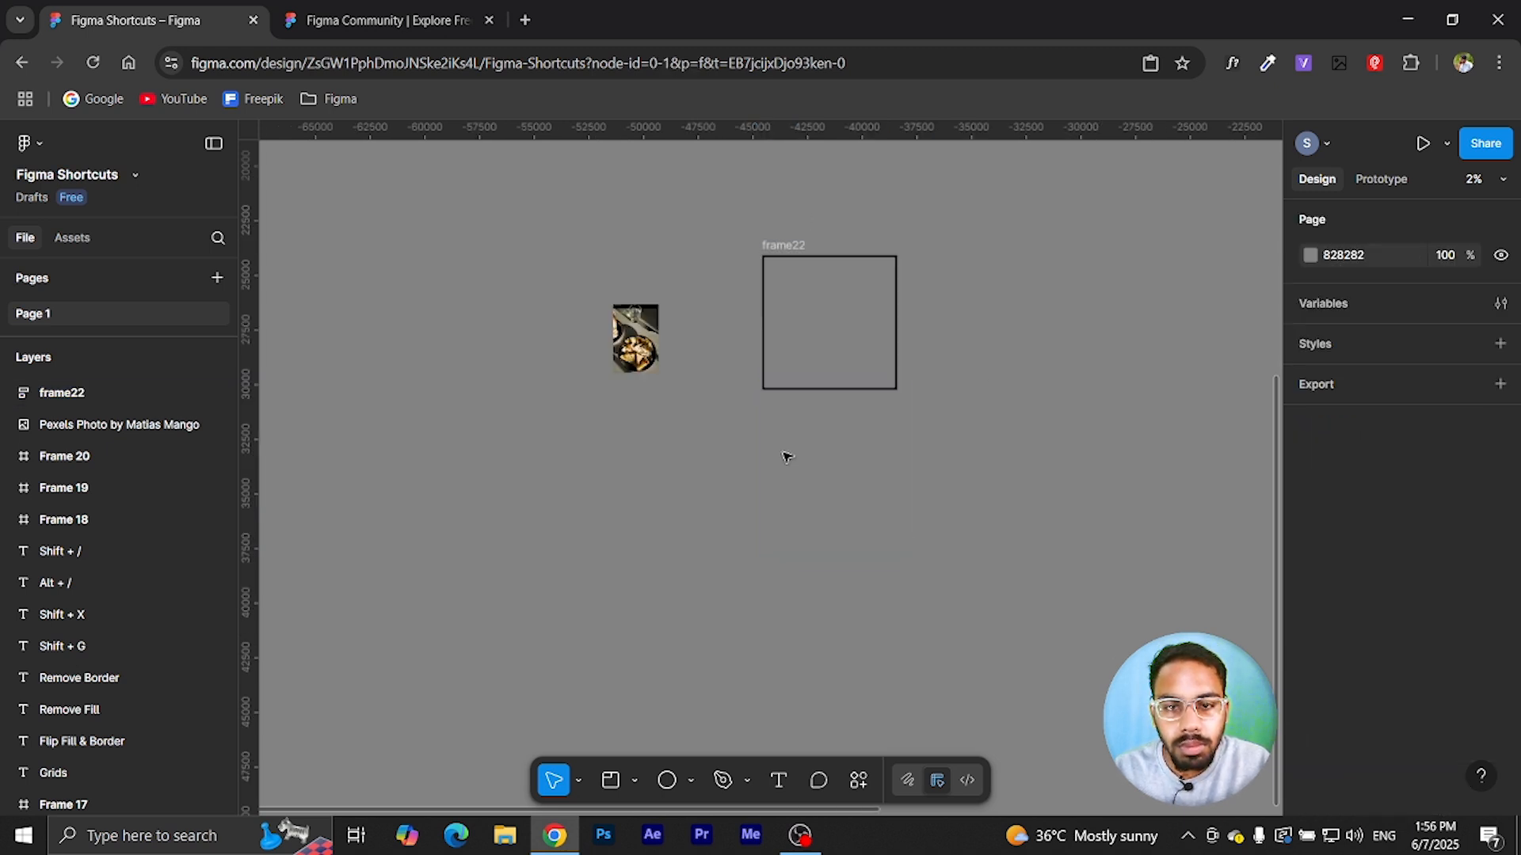
- Add a new frame with the 1440 × 1024 Desktop preset below the food photo and frame22
{"action": "scroll", "coordinate": [786, 457], "scroll_direction": "down", "scroll_amount": 1}
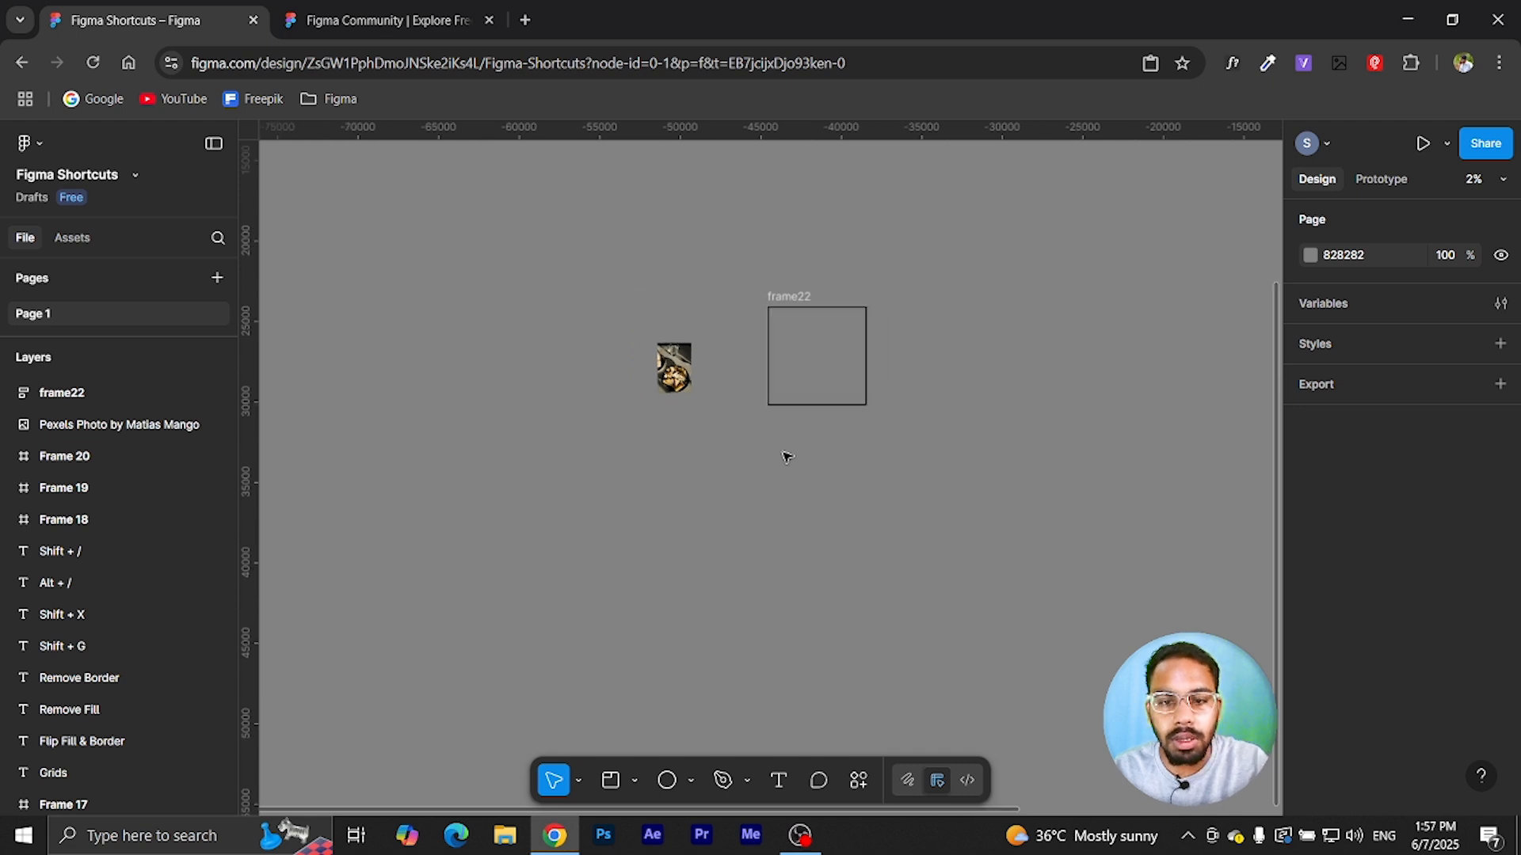
{"action": "key", "text": "f"}
{"action": "left_click", "coordinate": [1300, 321]}
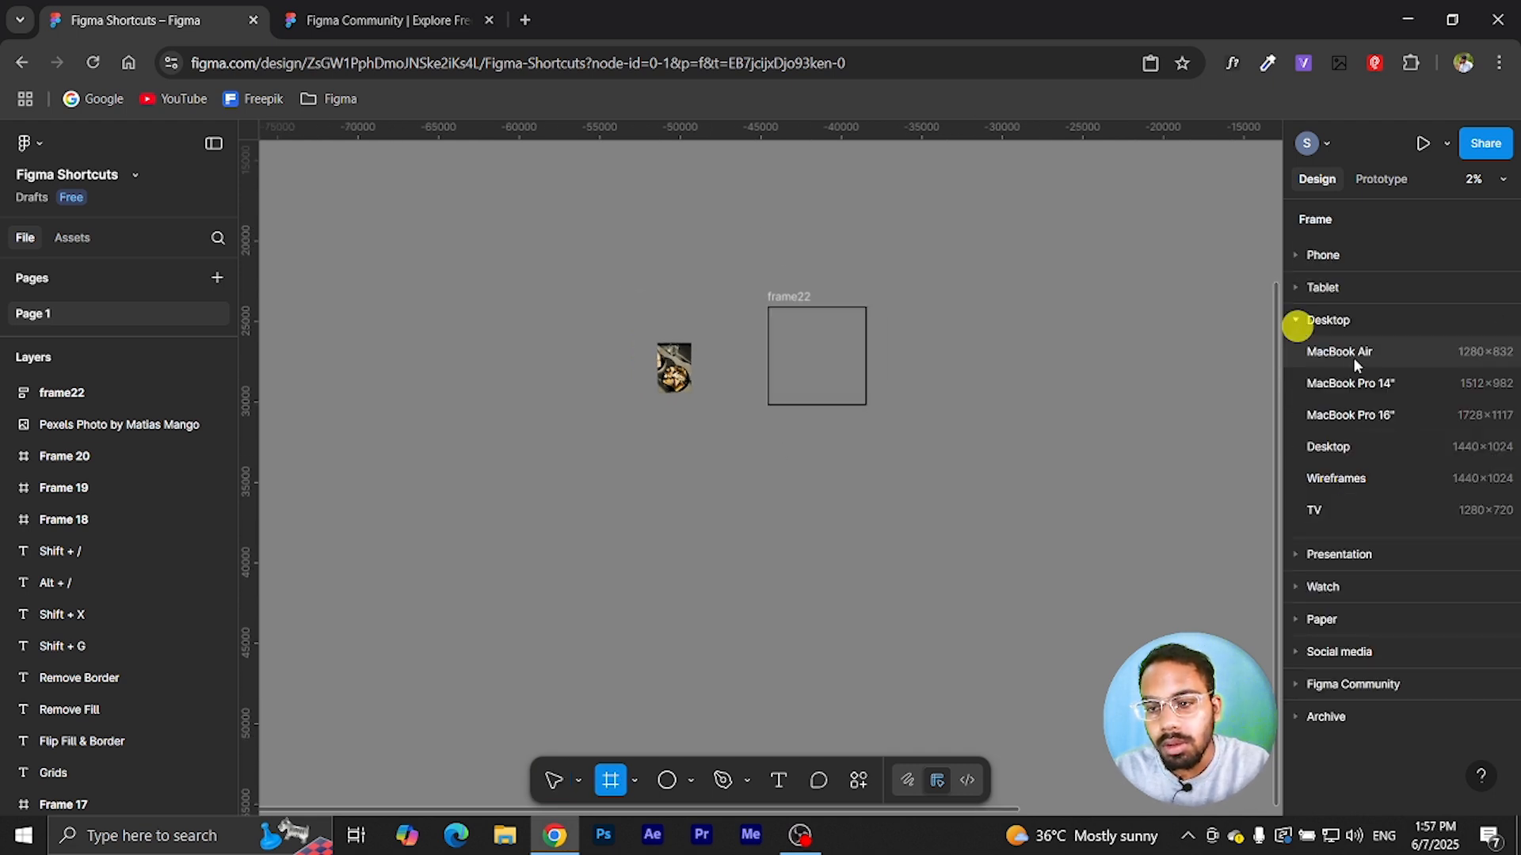
{"action": "left_click", "coordinate": [1329, 447]}
{"action": "scroll", "coordinate": [788, 499], "scroll_direction": "up", "scroll_amount": 5}
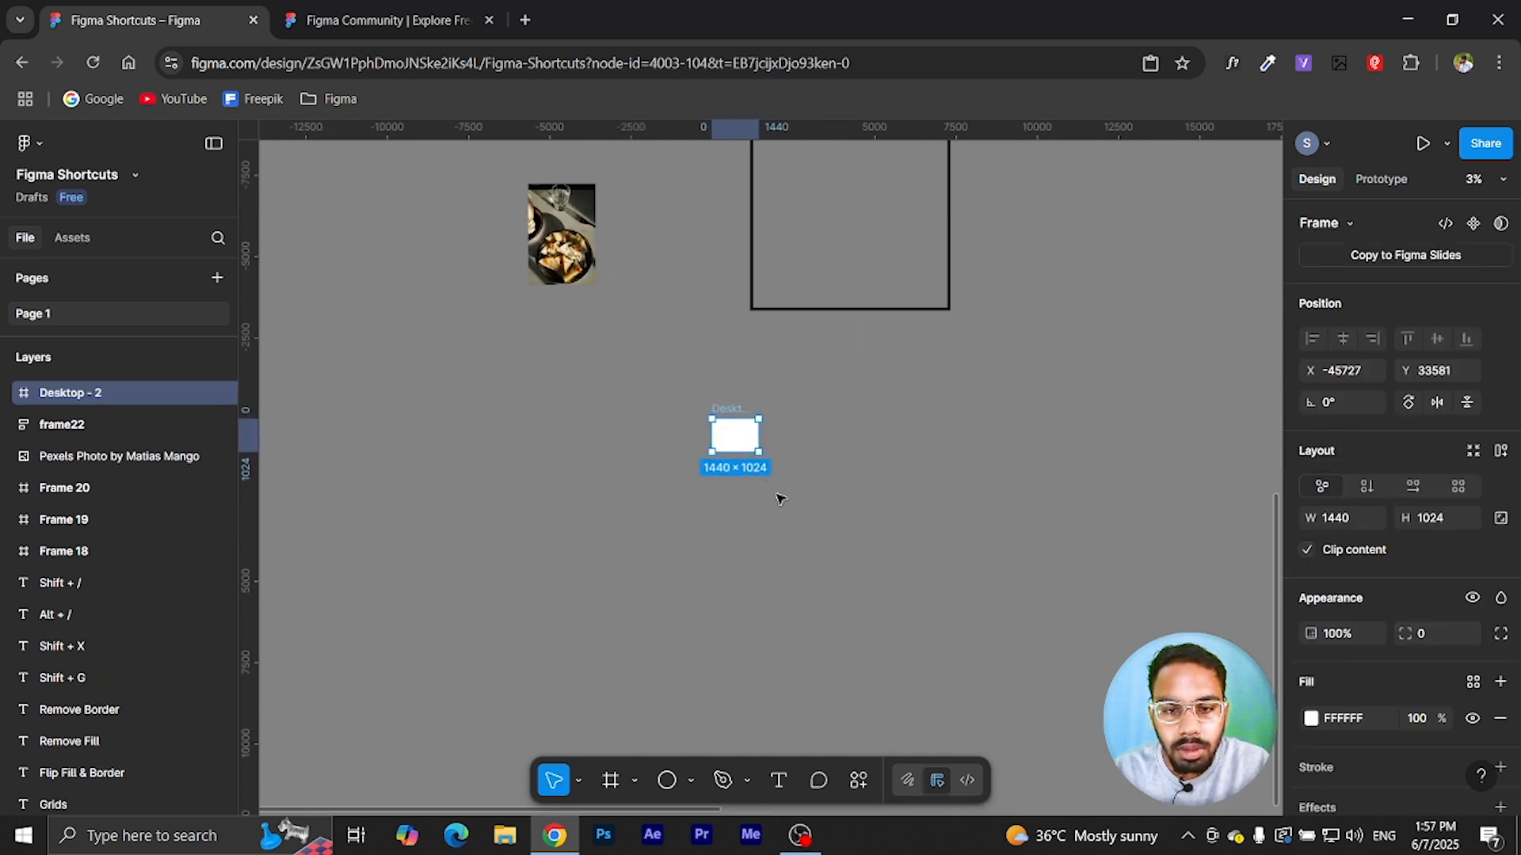
- Add a layout guide of 4 columns with side margins to the Desktop - 2 frame
{"action": "scroll", "coordinate": [1380, 620], "scroll_direction": "down", "scroll_amount": 2}
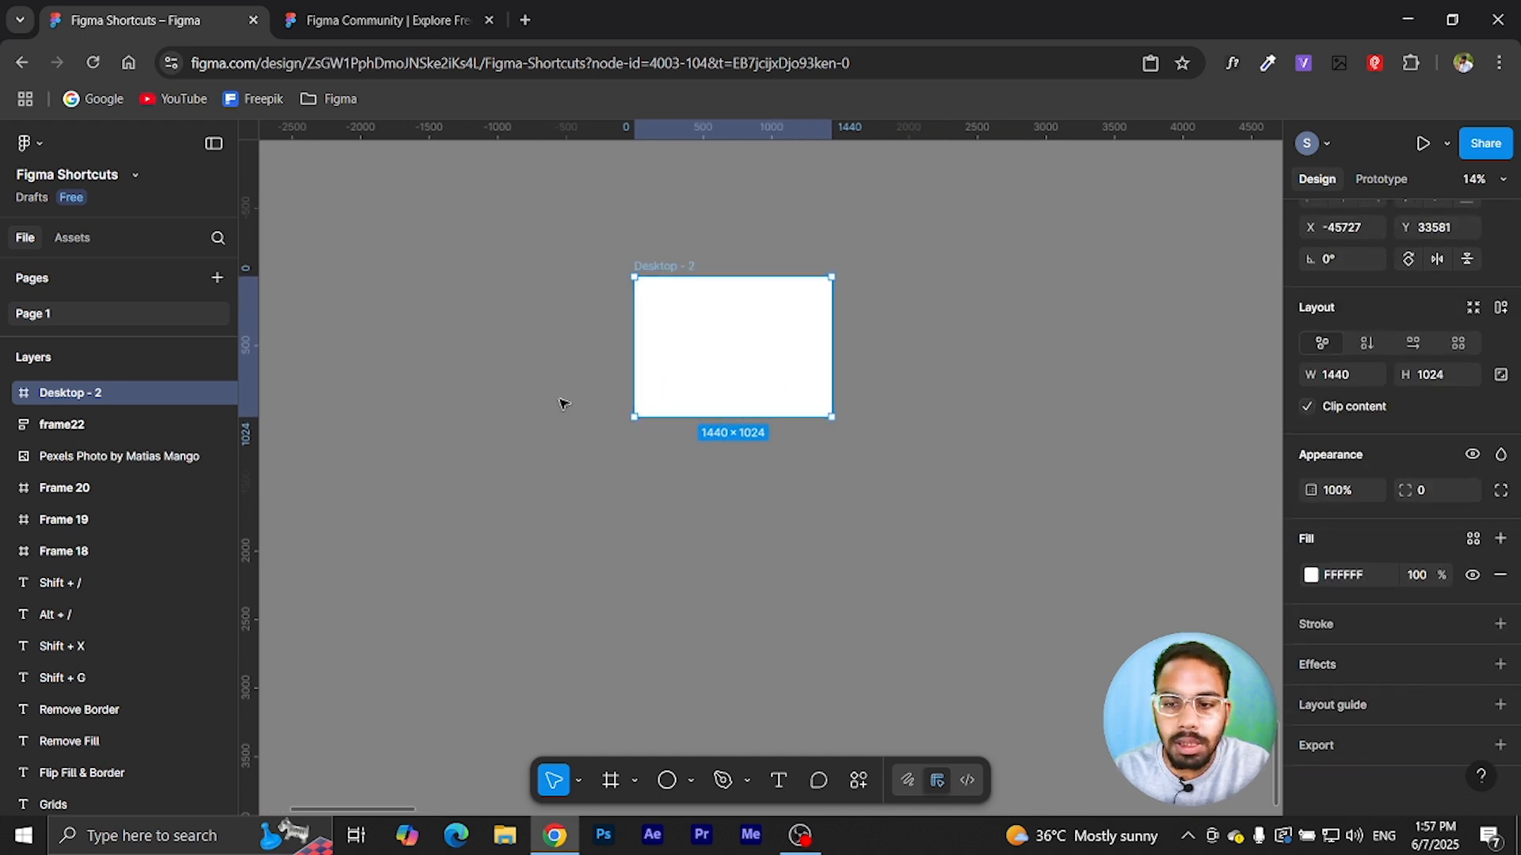
{"action": "left_click", "coordinate": [1316, 707]}
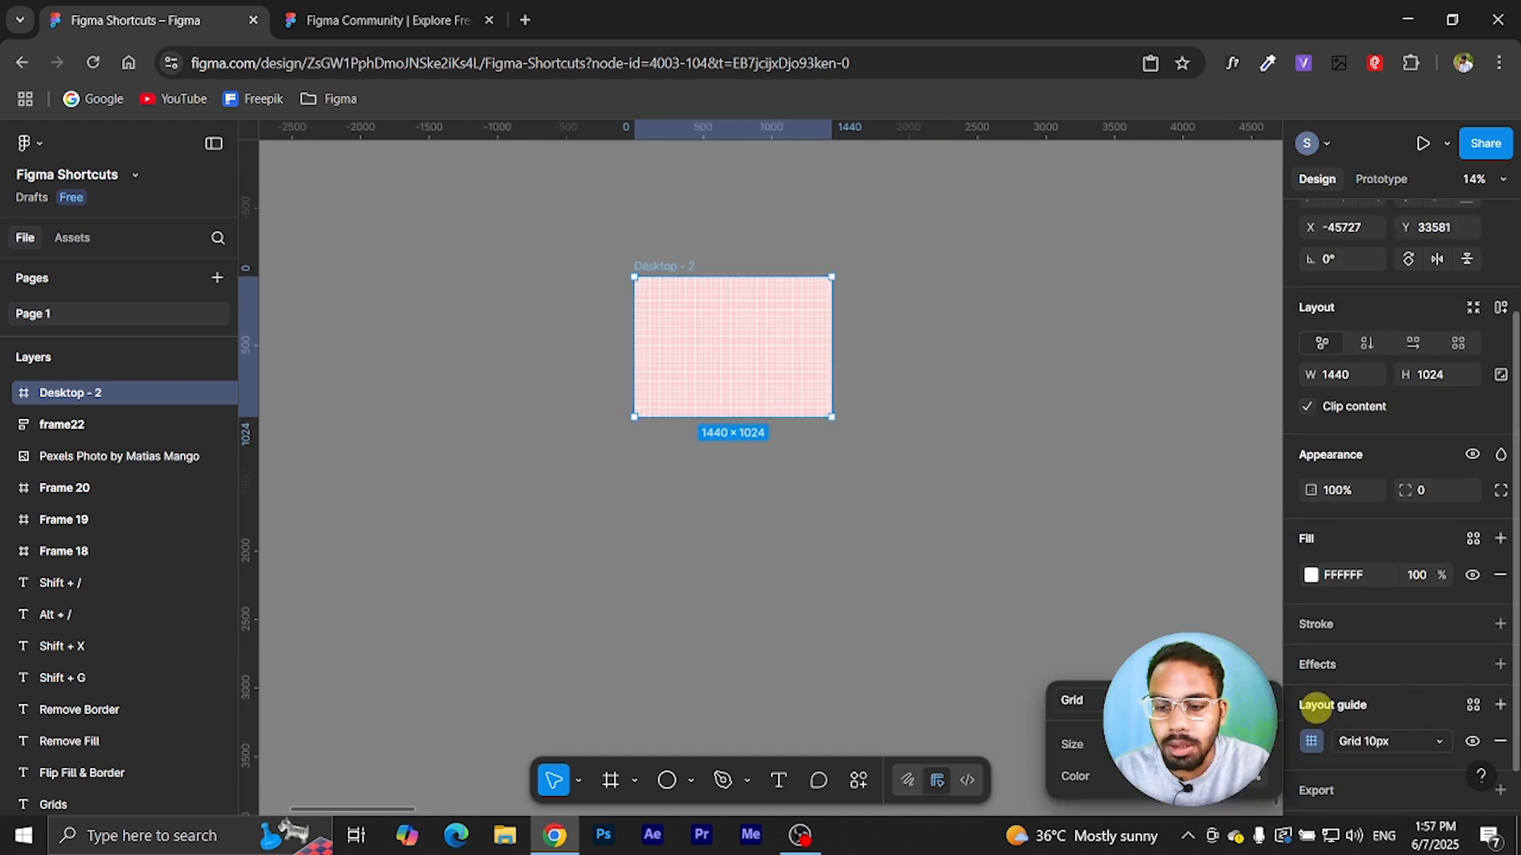
{"action": "left_click", "coordinate": [1104, 704]}
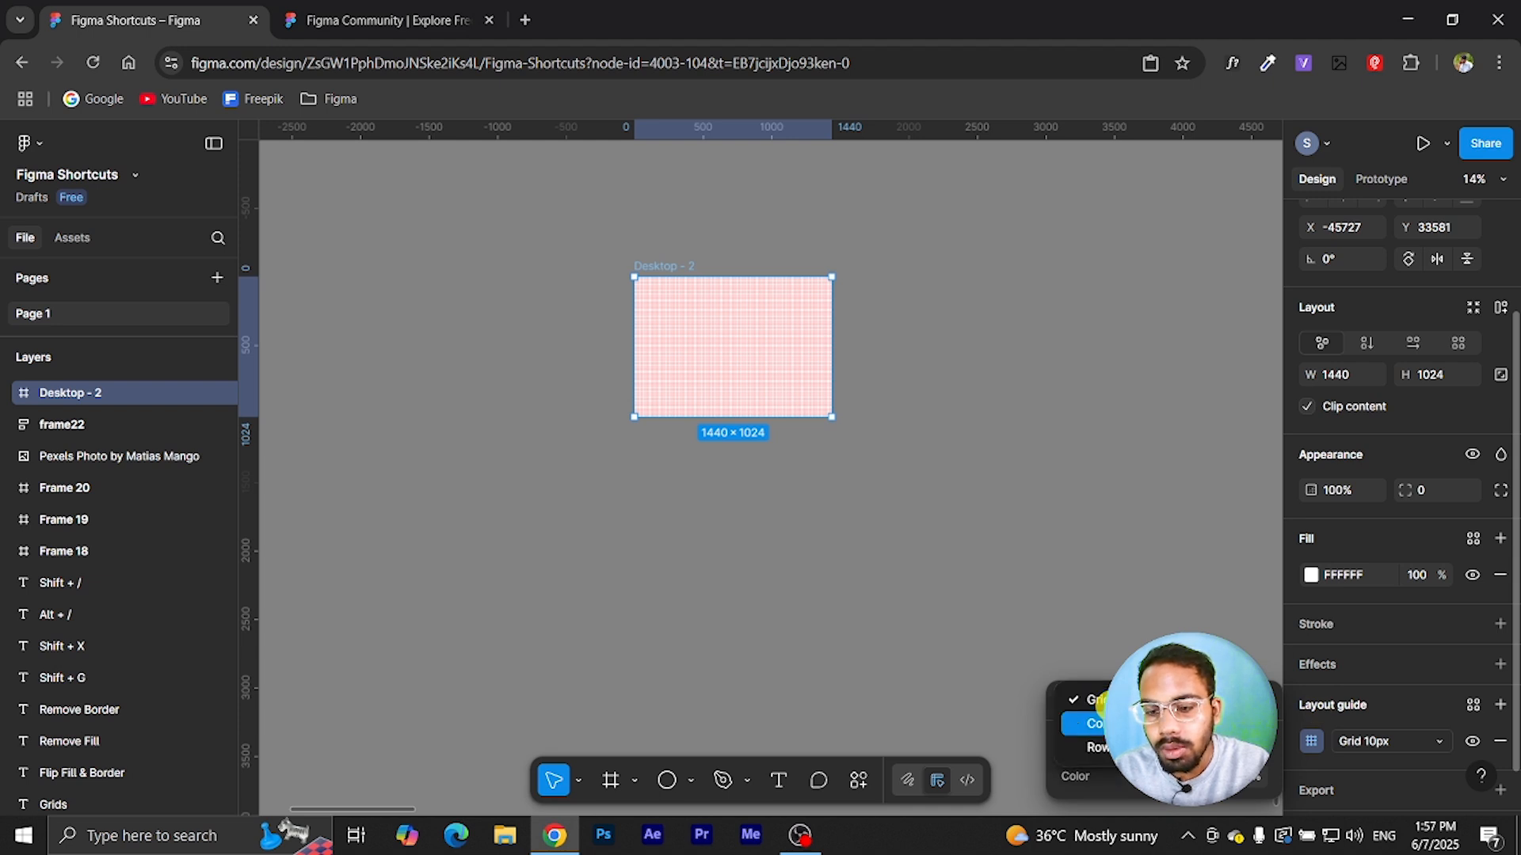
{"action": "left_click", "coordinate": [1102, 725]}
{"action": "type", "text": "4"}
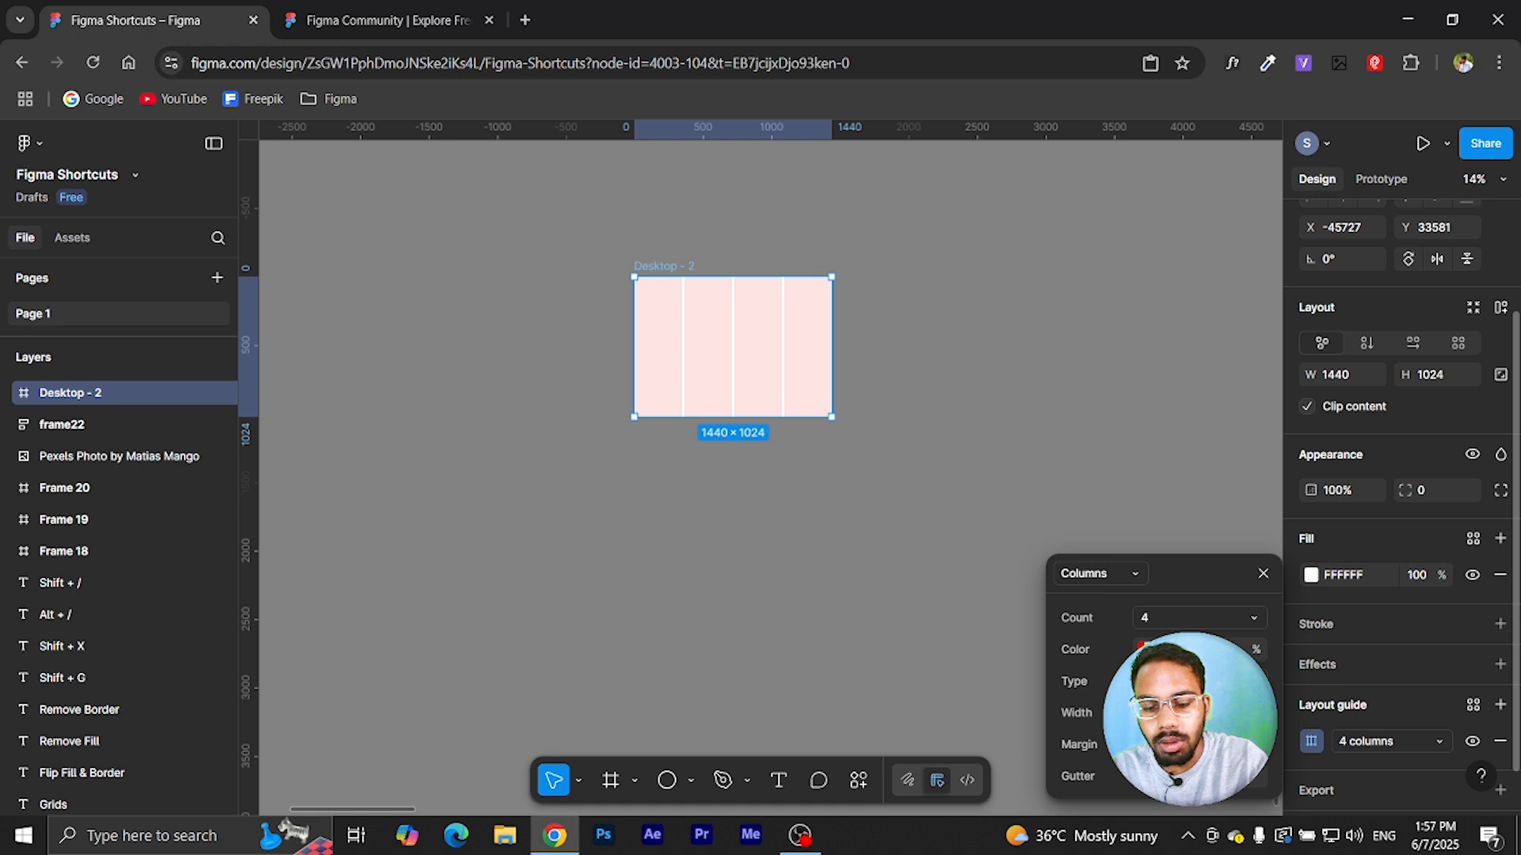
{"action": "key", "text": "Return"}
{"action": "left_click", "coordinate": [897, 606]}
{"action": "scroll", "coordinate": [719, 320], "scroll_direction": "up", "scroll_amount": 2}
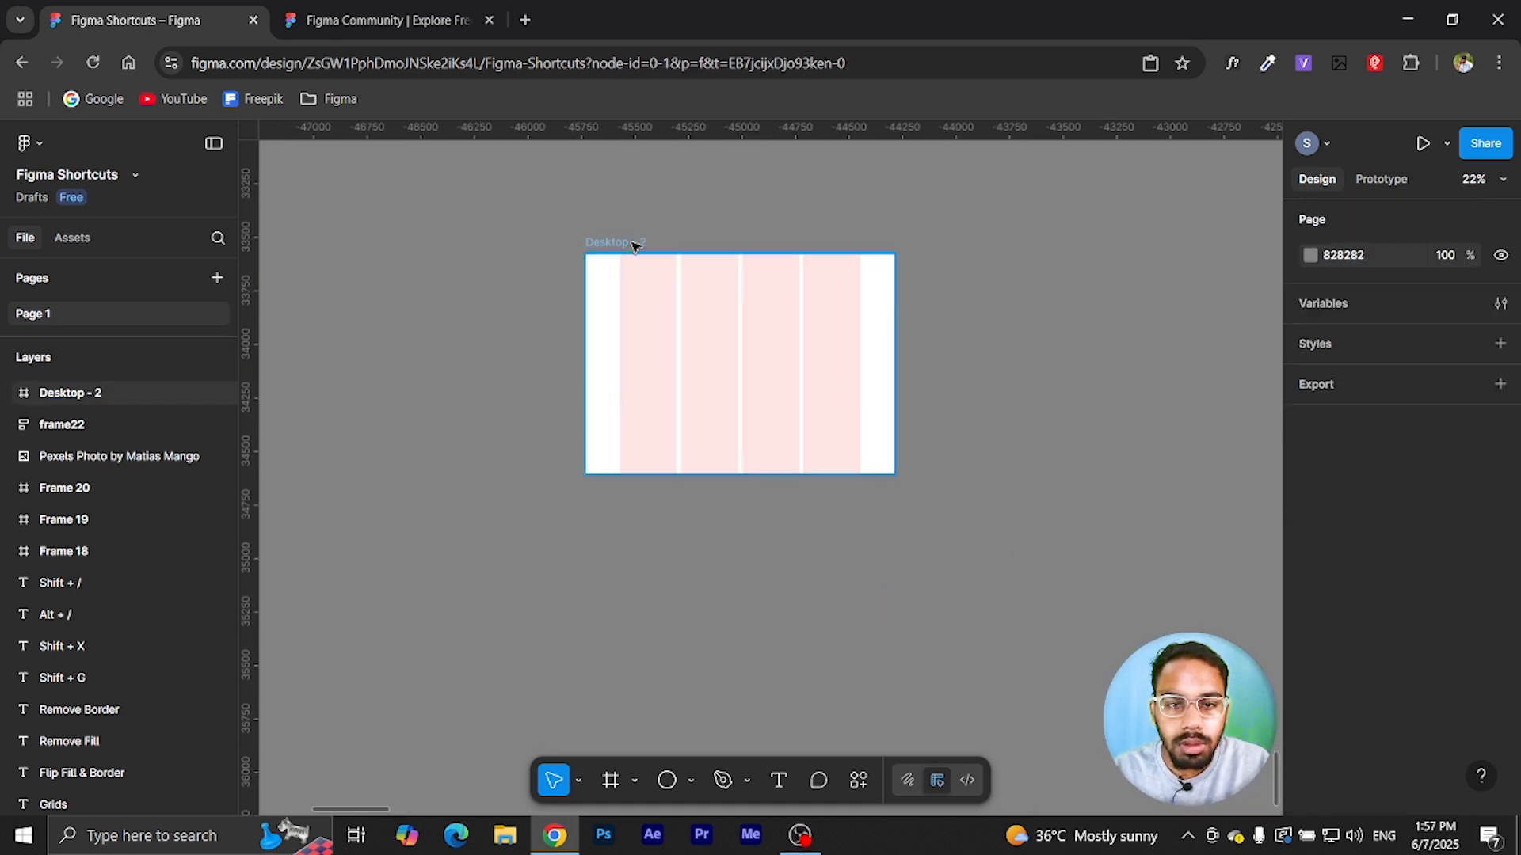
- Hide and show the column layout guide of the Desktop - 2 frame several times, leaving it visible
{"action": "left_click", "coordinate": [634, 246]}
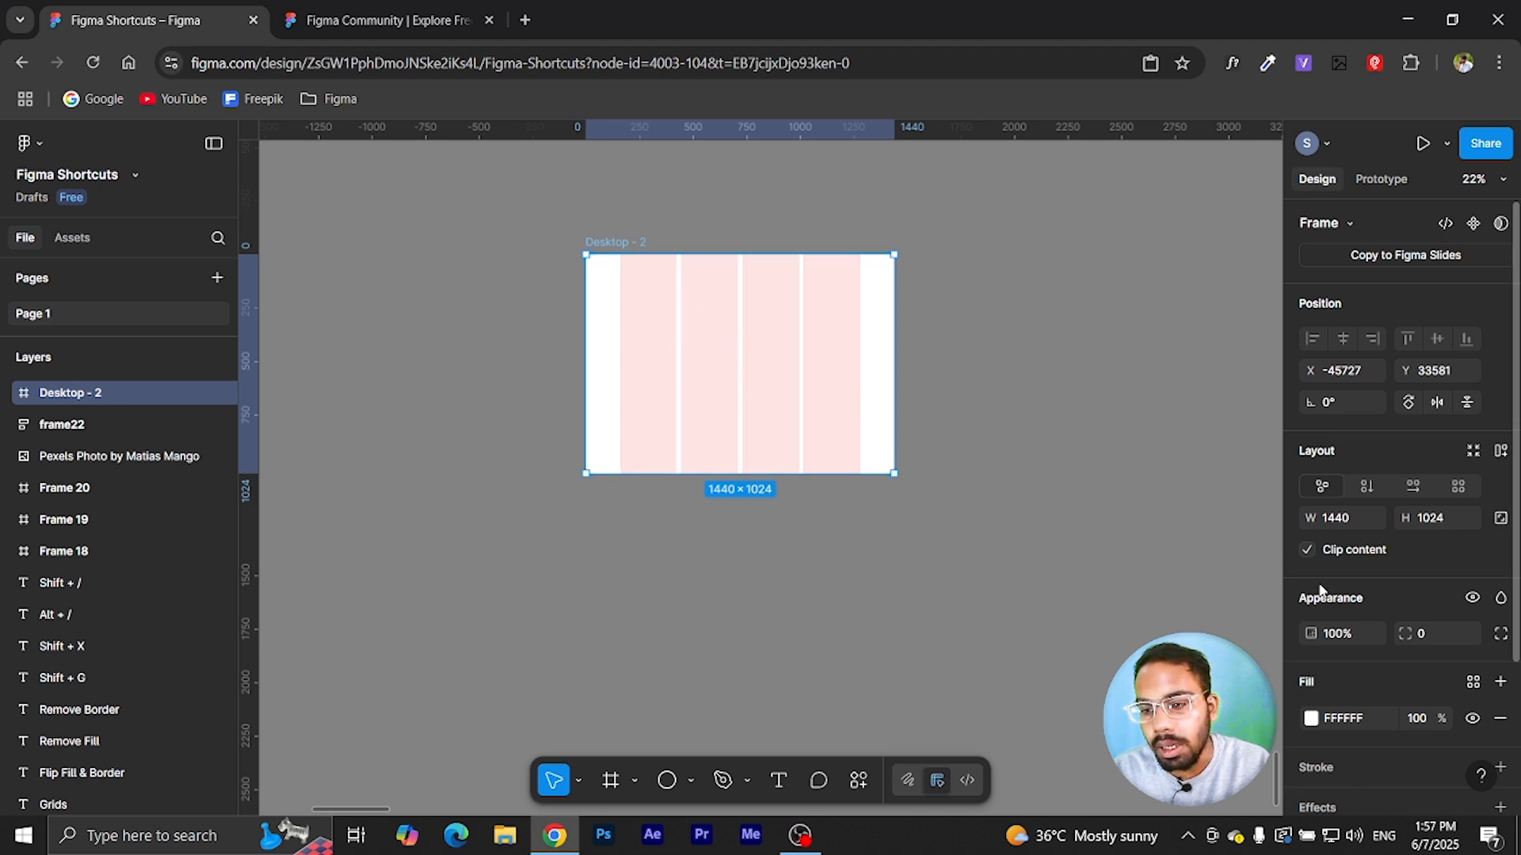
{"action": "scroll", "coordinate": [1325, 586], "scroll_direction": "down", "scroll_amount": 3}
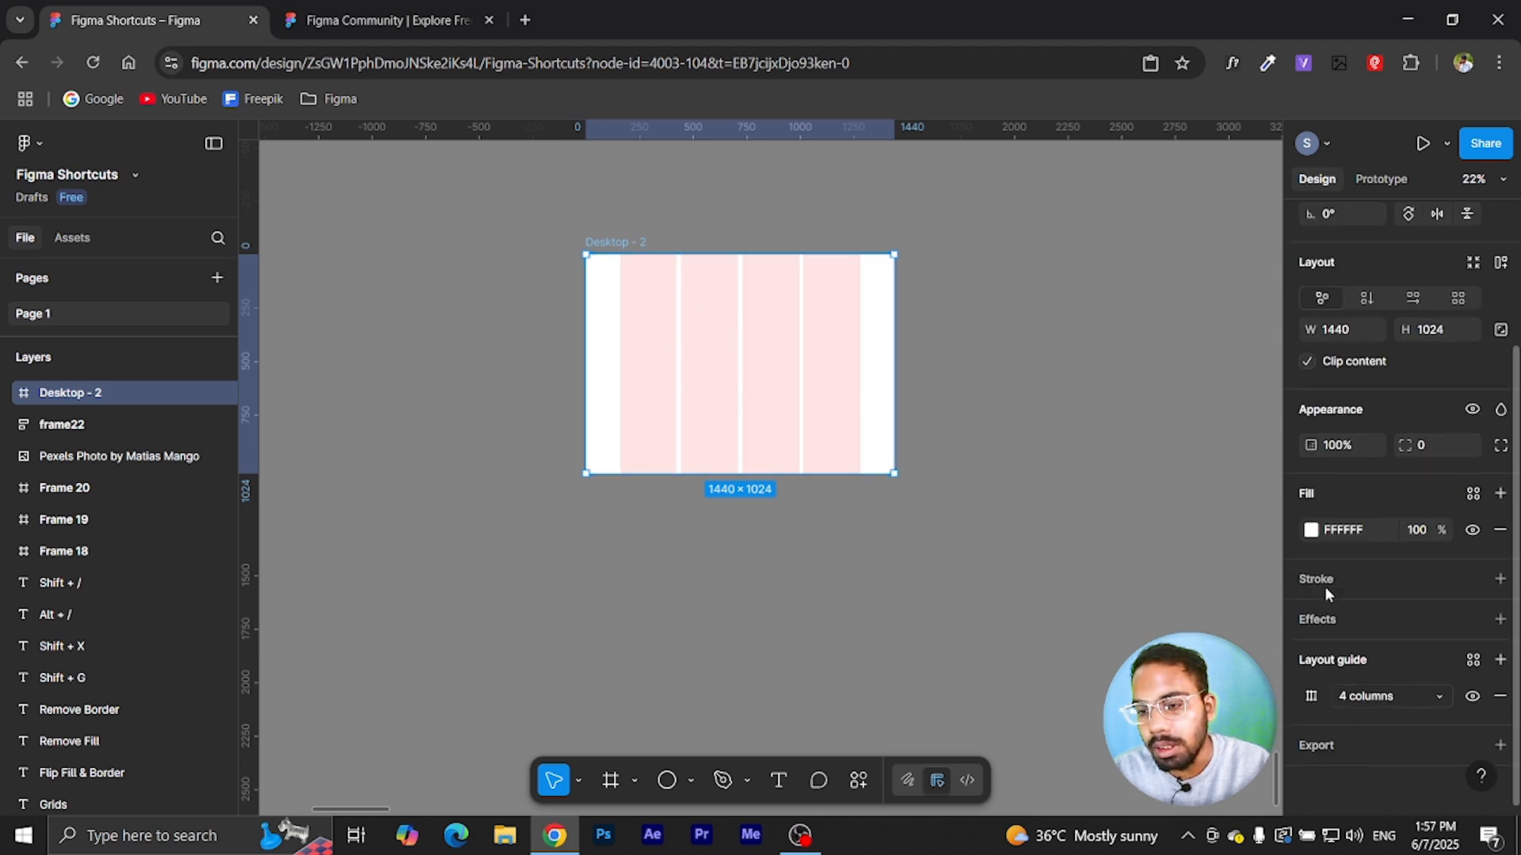
{"action": "left_click", "coordinate": [1472, 697]}
{"action": "left_click", "coordinate": [1474, 700]}
{"action": "left_click", "coordinate": [1474, 700]}
{"action": "left_click", "coordinate": [1474, 701]}
{"action": "key", "text": "ctrl+shift+4"}
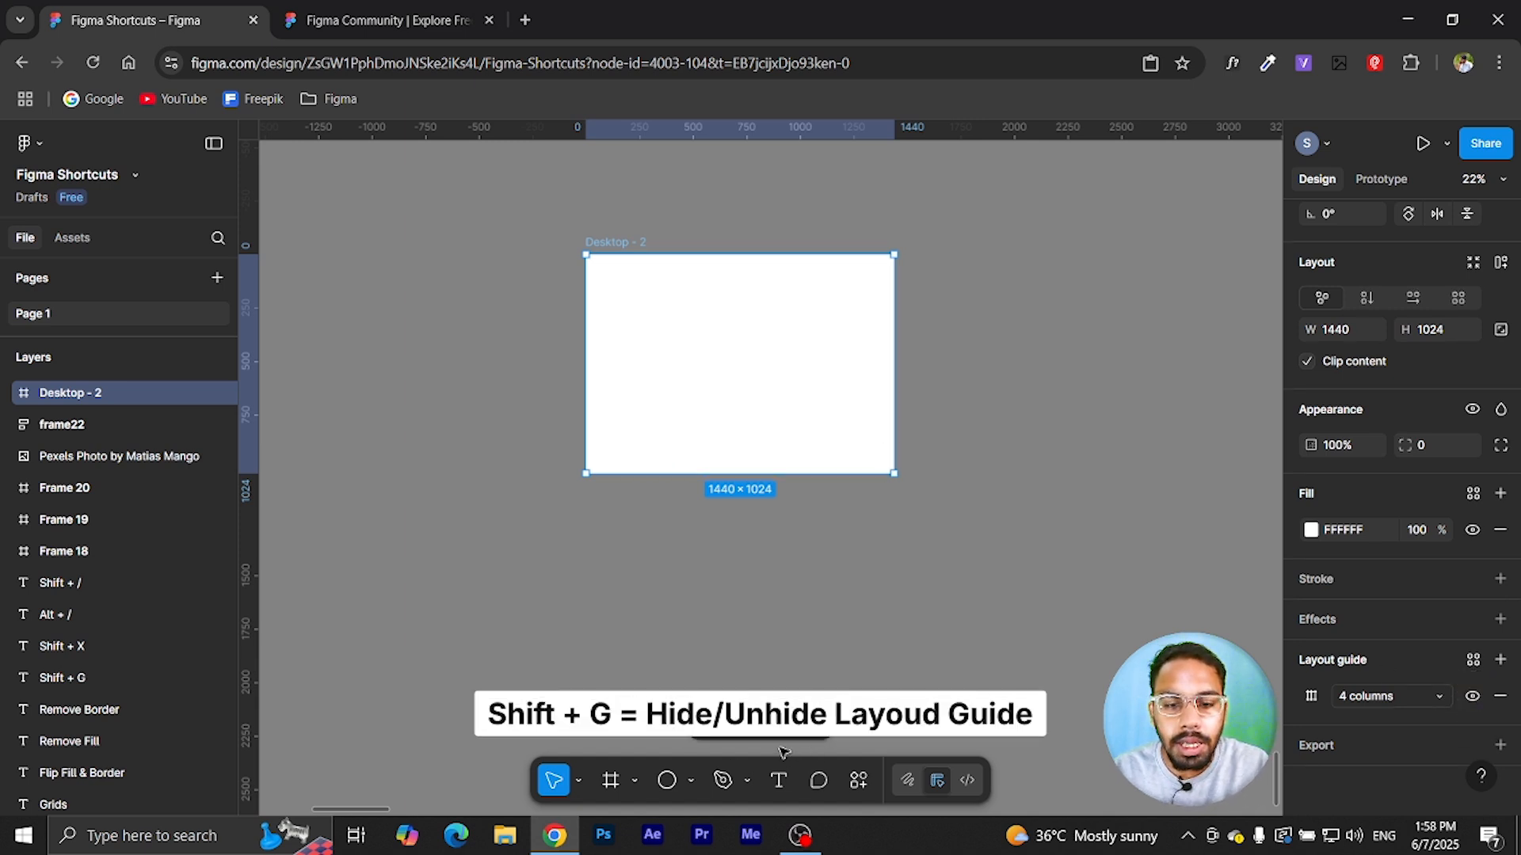
{"action": "key", "text": "shift+g"}
{"action": "key", "text": "shift+g"}
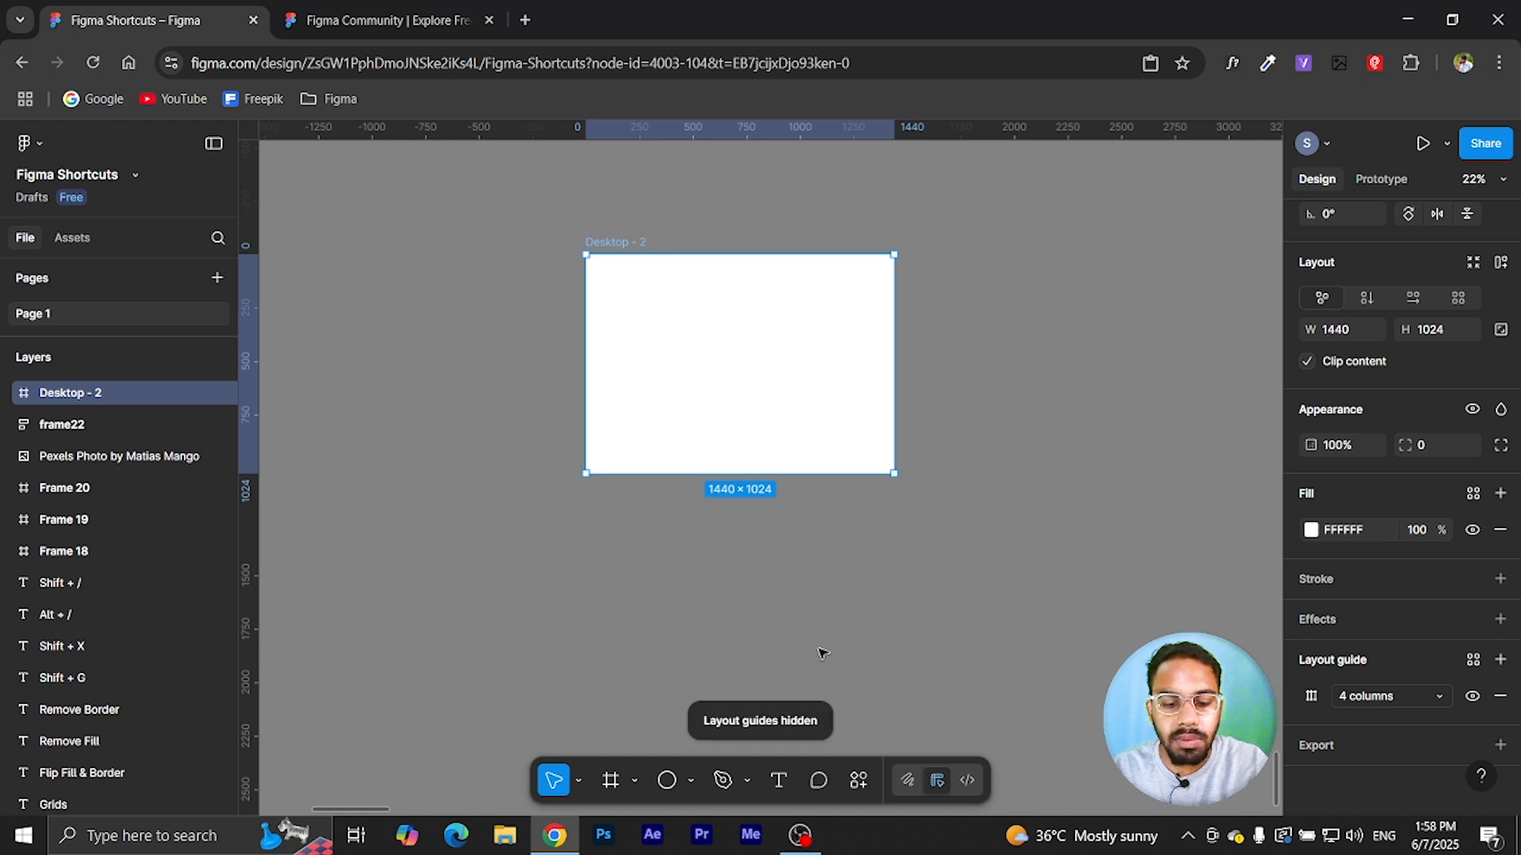
{"action": "key", "text": "shift+g"}
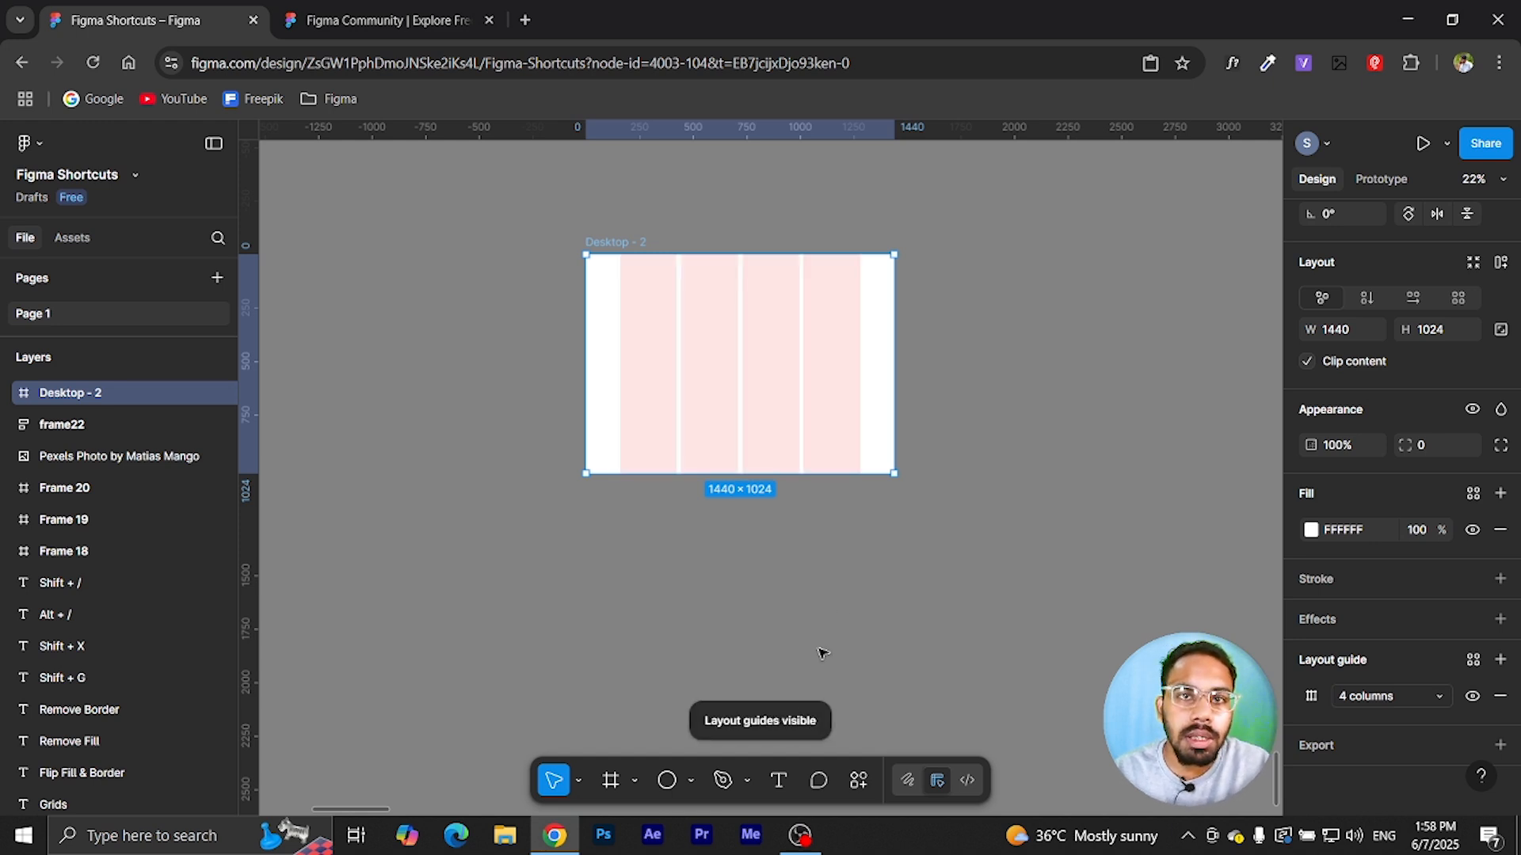
- Hide the Desktop - 2 layer and show it again, repeating with each way of toggling layer visibility
{"action": "left_click_drag", "start_coordinate": [767, 614], "coordinate": [416, 178]}
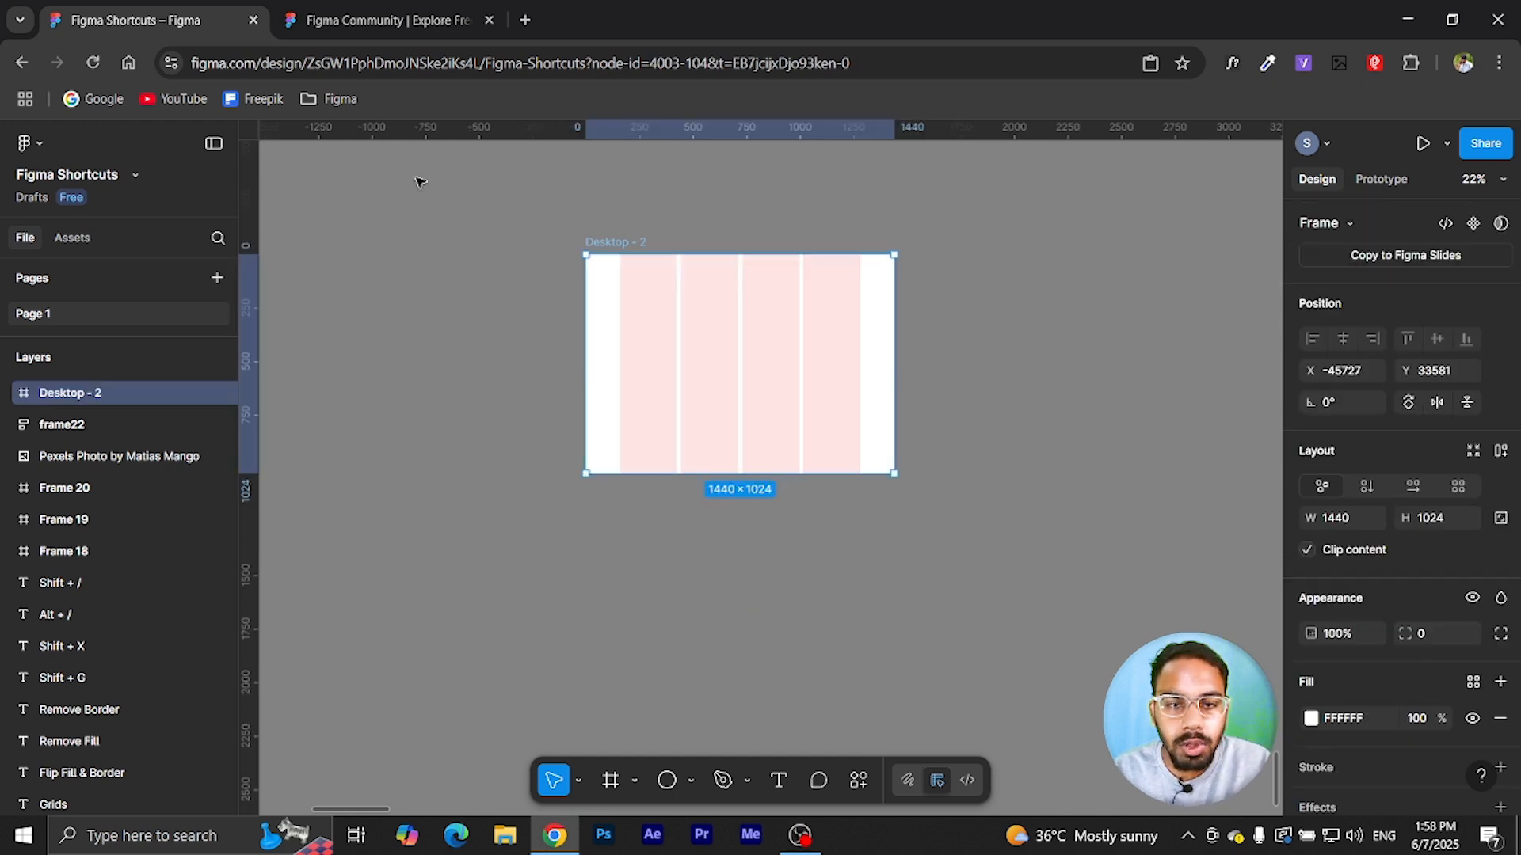
{"action": "mouse_move", "coordinate": [160, 402]}
{"action": "left_click", "coordinate": [218, 395]}
{"action": "left_click", "coordinate": [216, 394]}
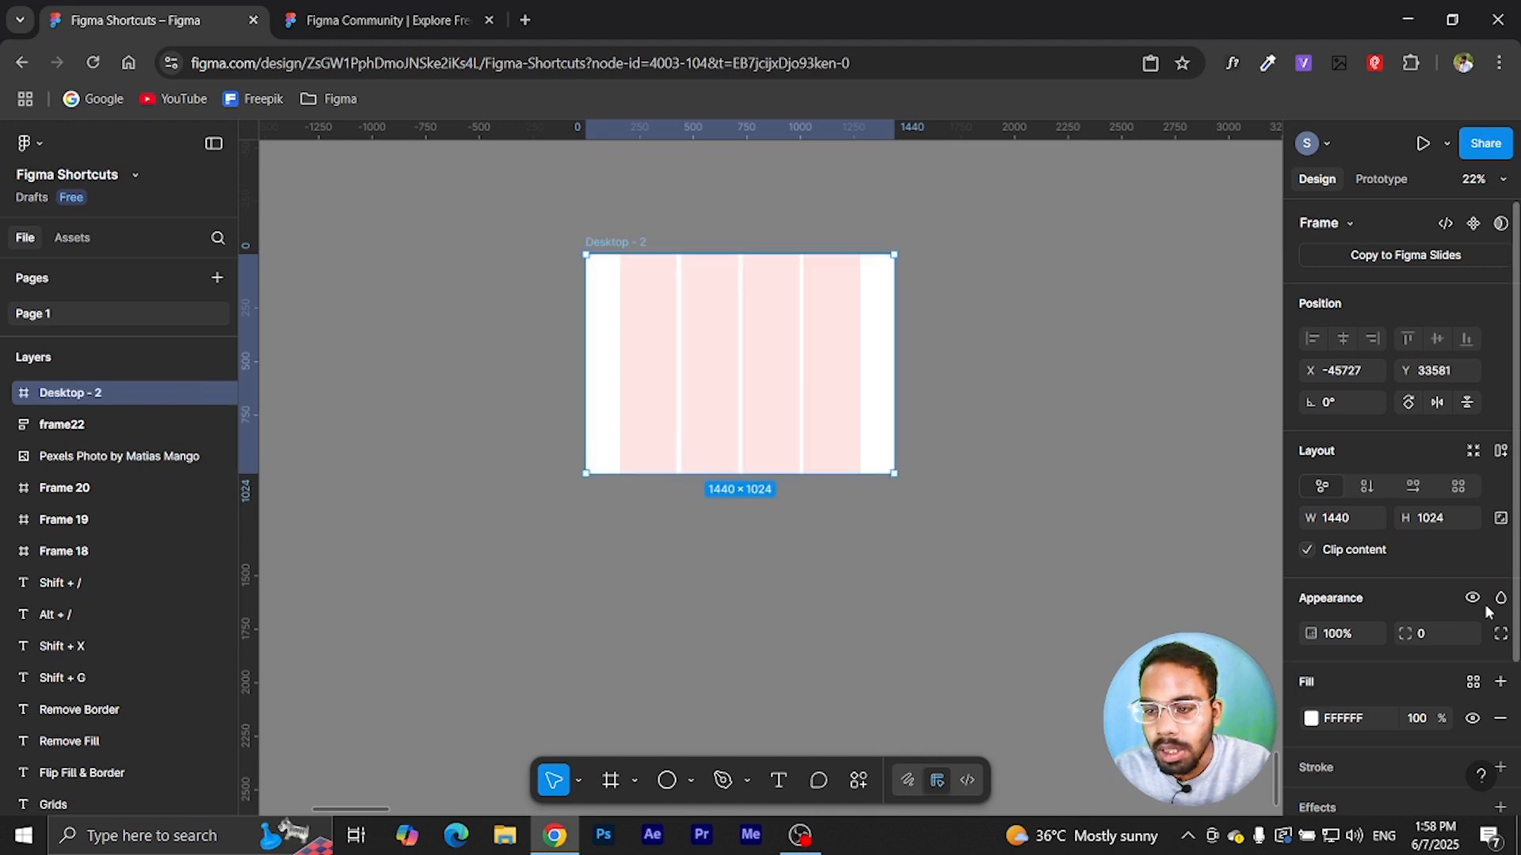
{"action": "left_click", "coordinate": [1475, 601]}
{"action": "left_click", "coordinate": [1474, 600]}
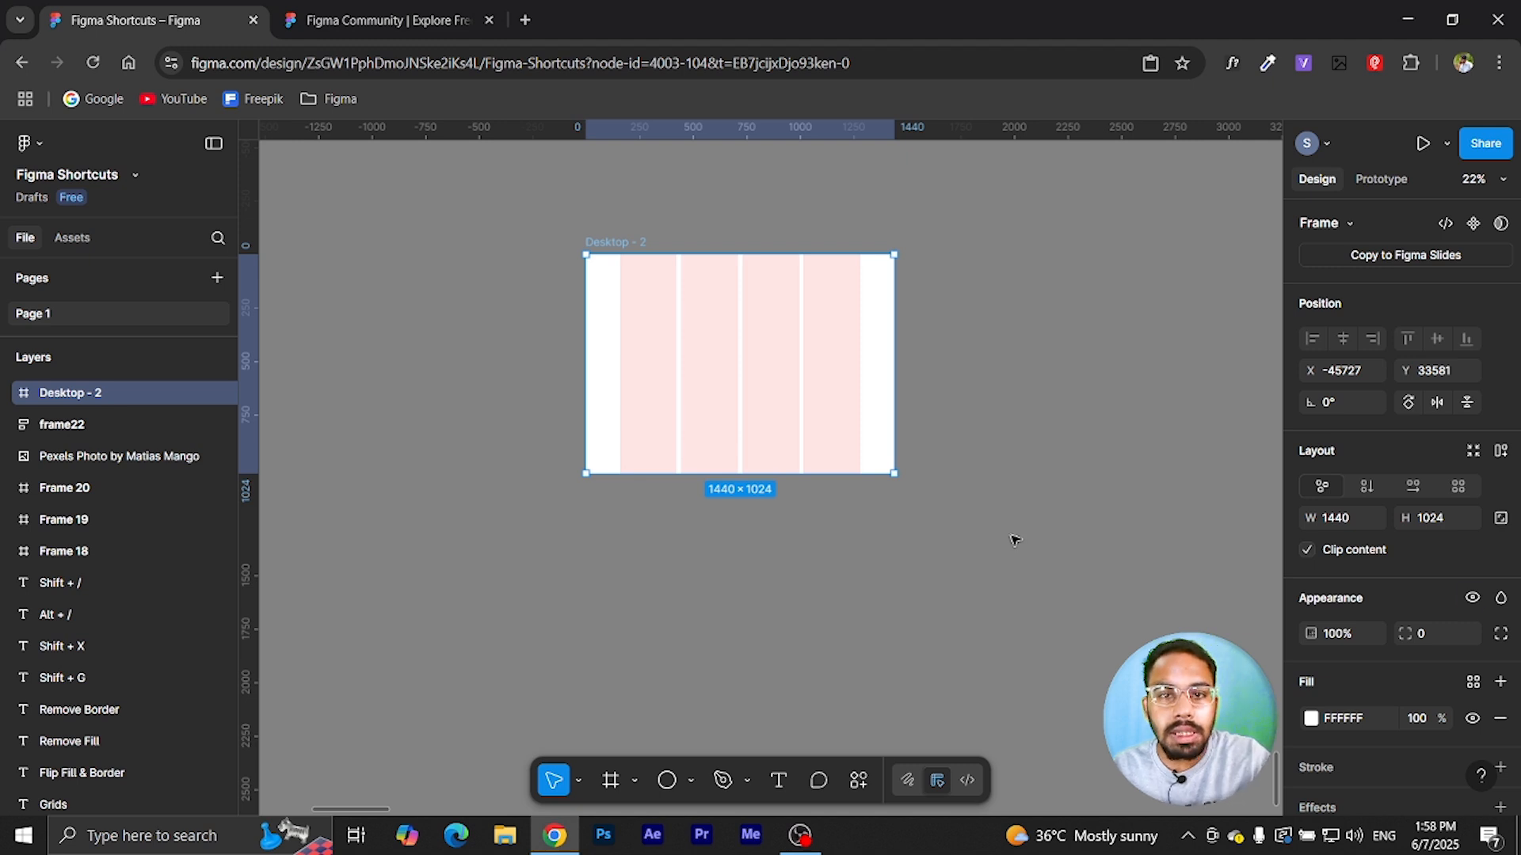
{"action": "key", "text": "ctrl+shift+h"}
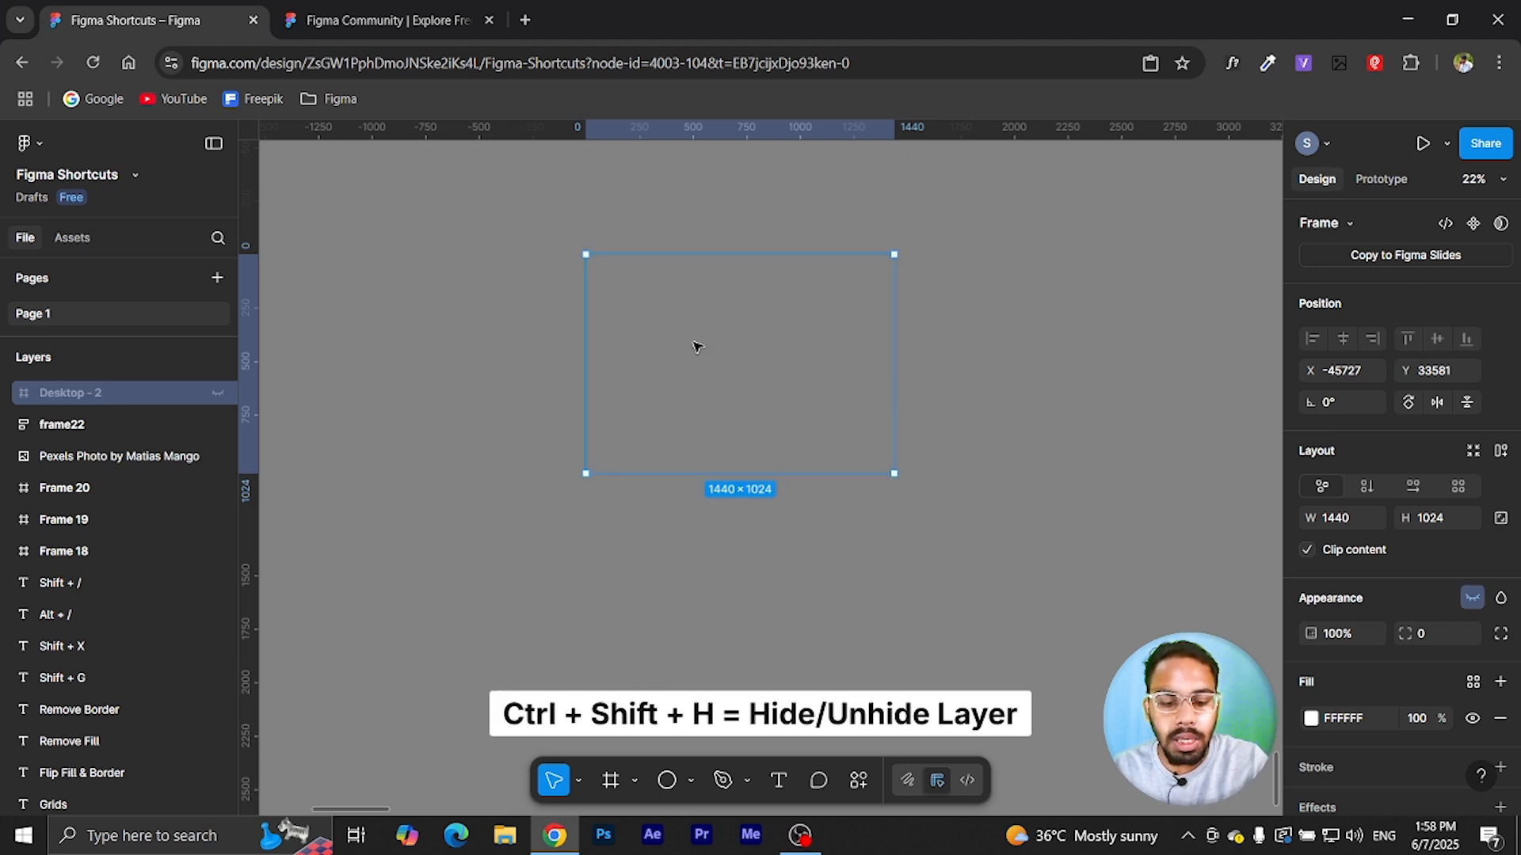
{"action": "key", "text": "ctrl+shift+h"}
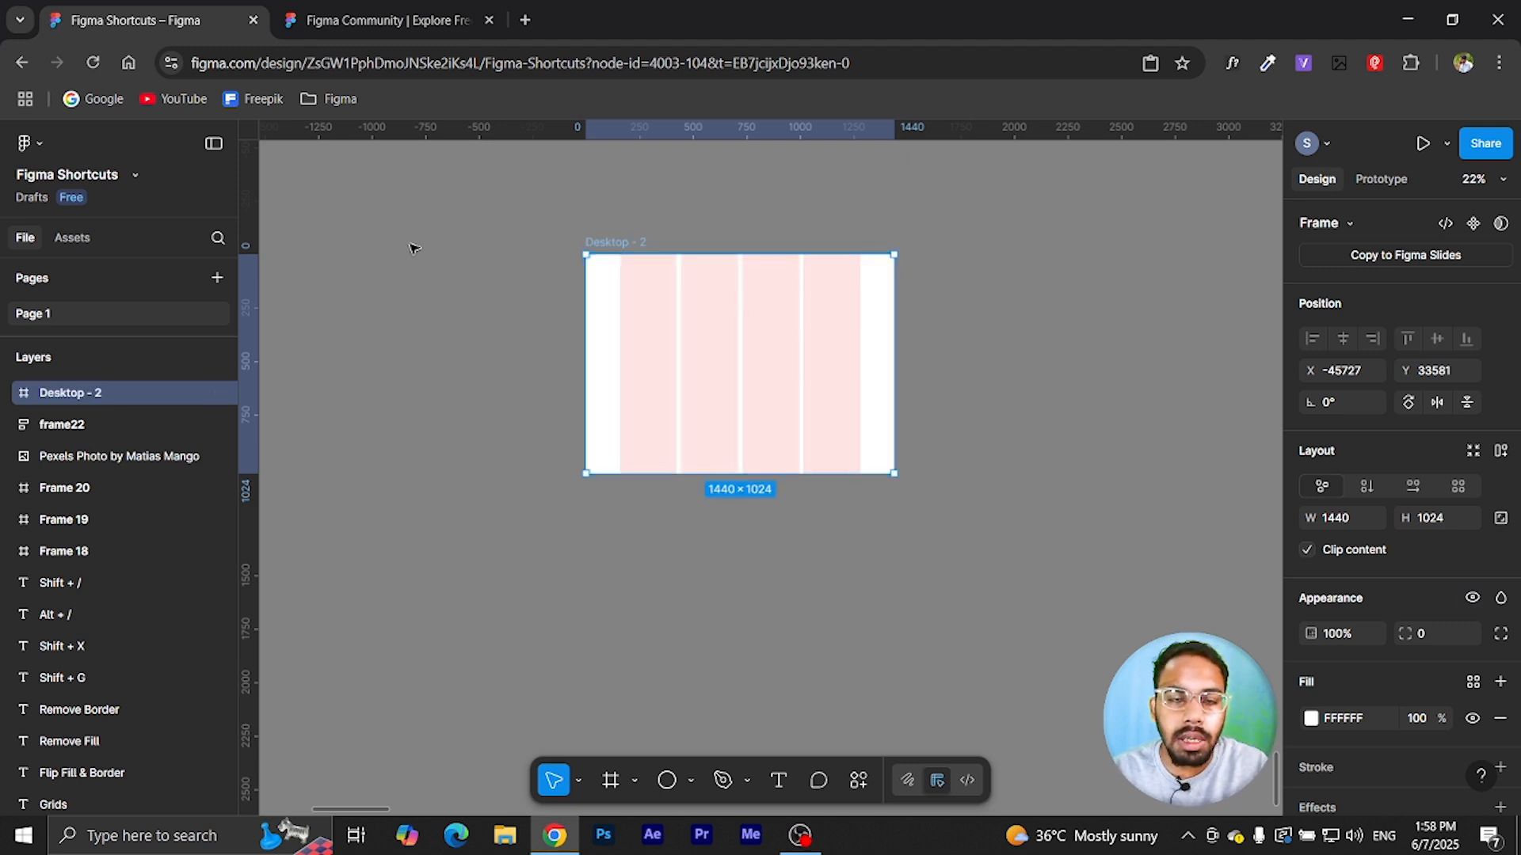
- Lock the Desktop - 2 layer from its entry in the layer list and unlock it again
{"action": "left_click", "coordinate": [968, 461]}
{"action": "left_click", "coordinate": [760, 431]}
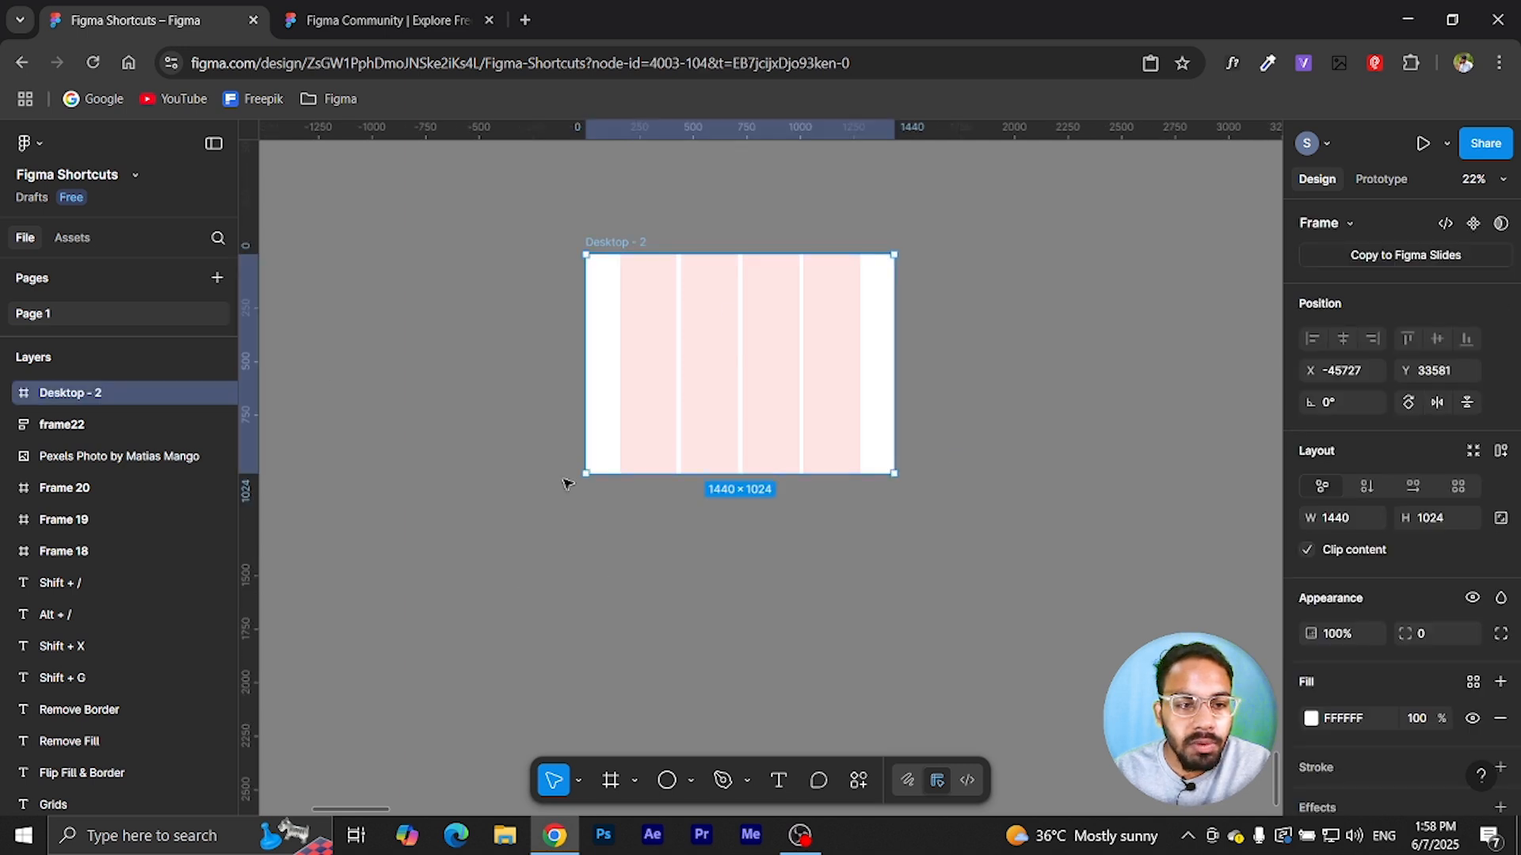
{"action": "left_click", "coordinate": [198, 393]}
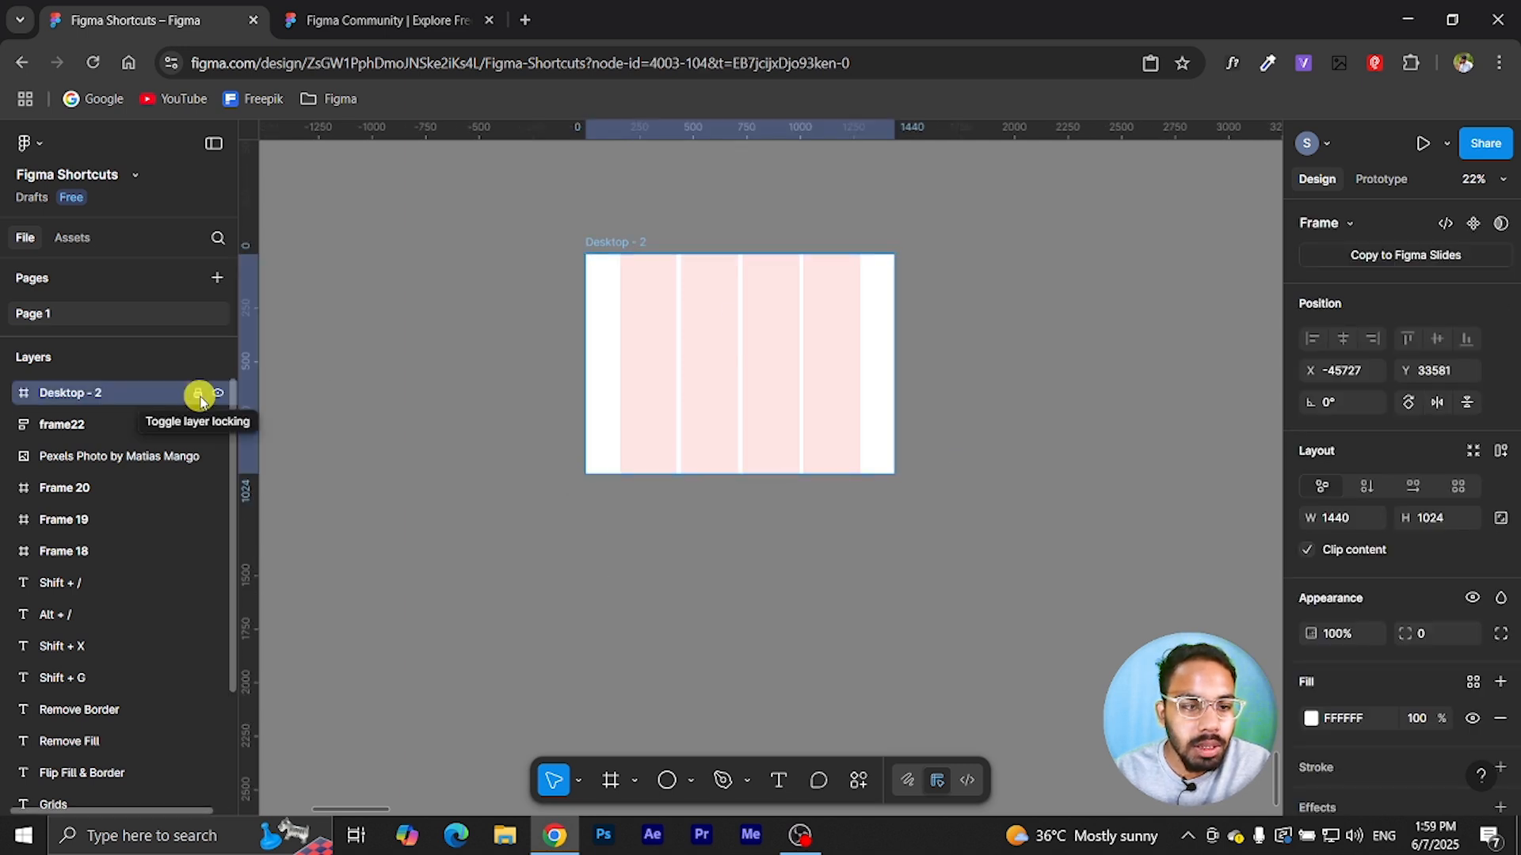
{"action": "left_click", "coordinate": [198, 394]}
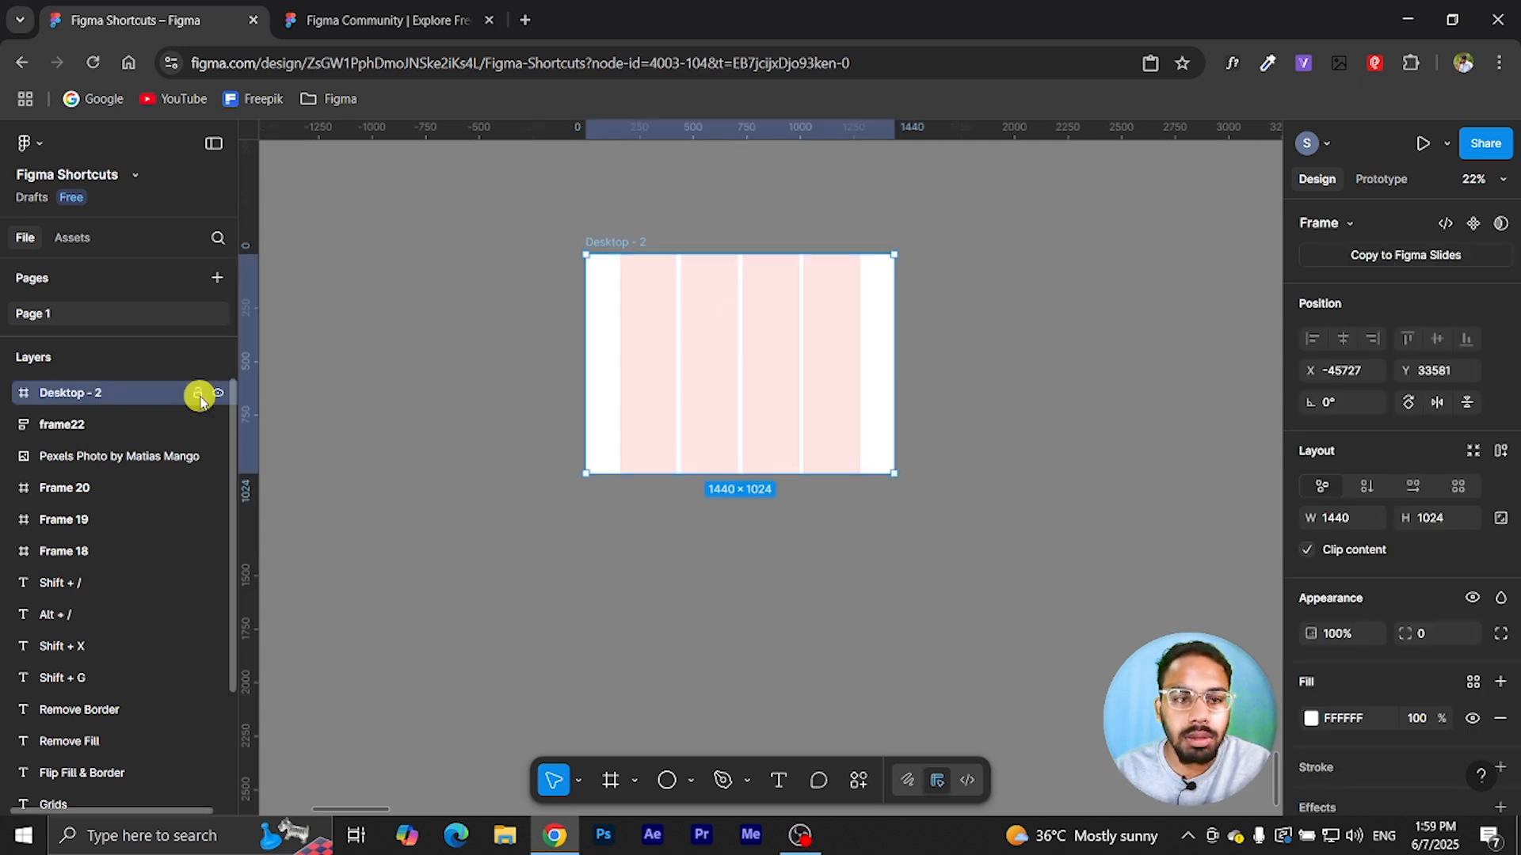
- Reselect the Desktop - 2 frame and lock its layer
{"action": "left_click", "coordinate": [646, 565]}
{"action": "left_click", "coordinate": [628, 243]}
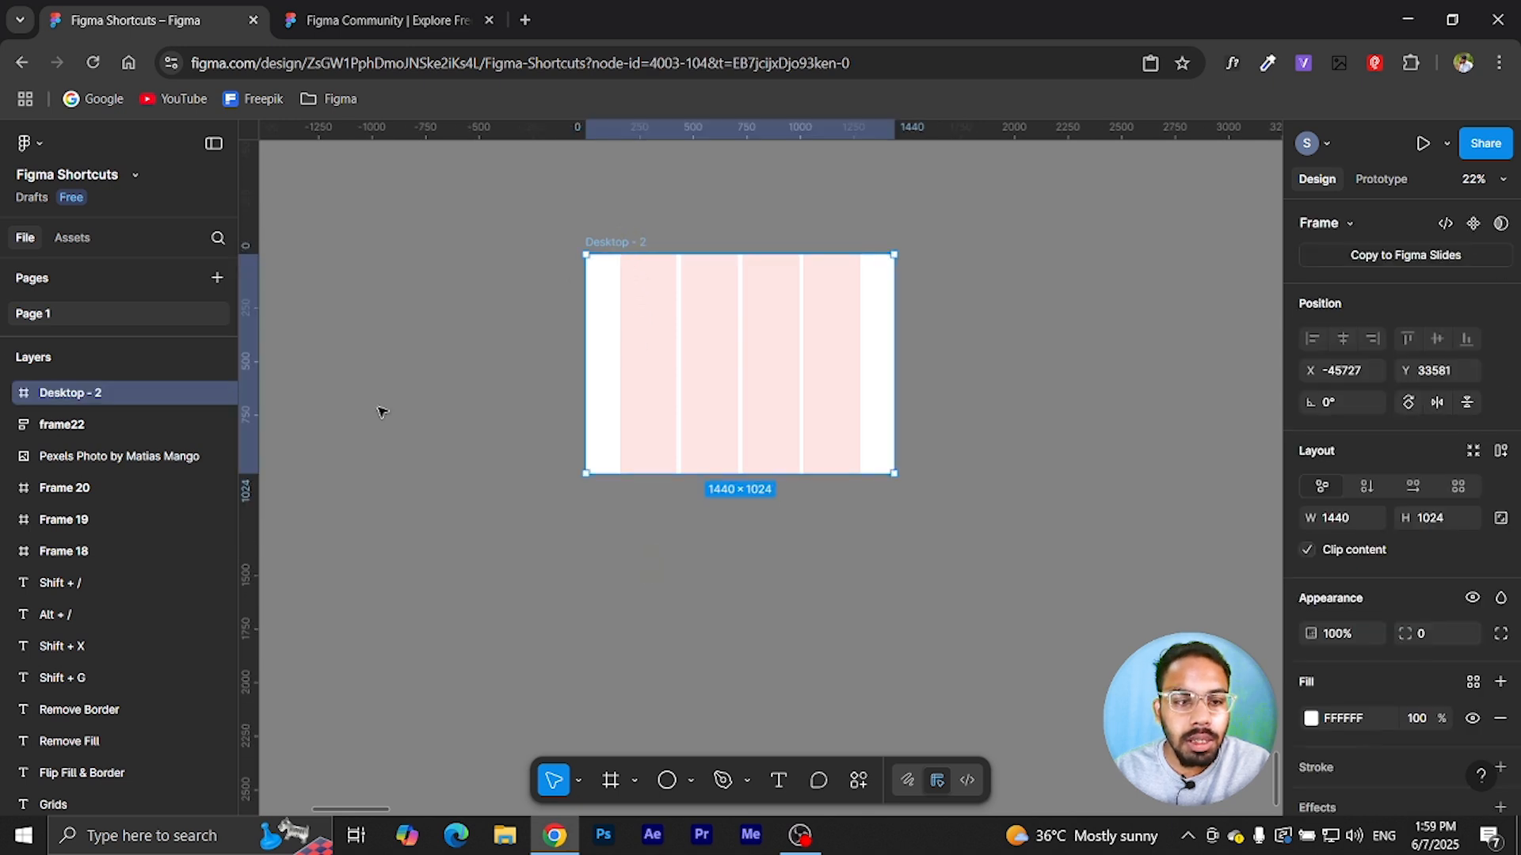
{"action": "key", "text": "ctrl+shift+l"}
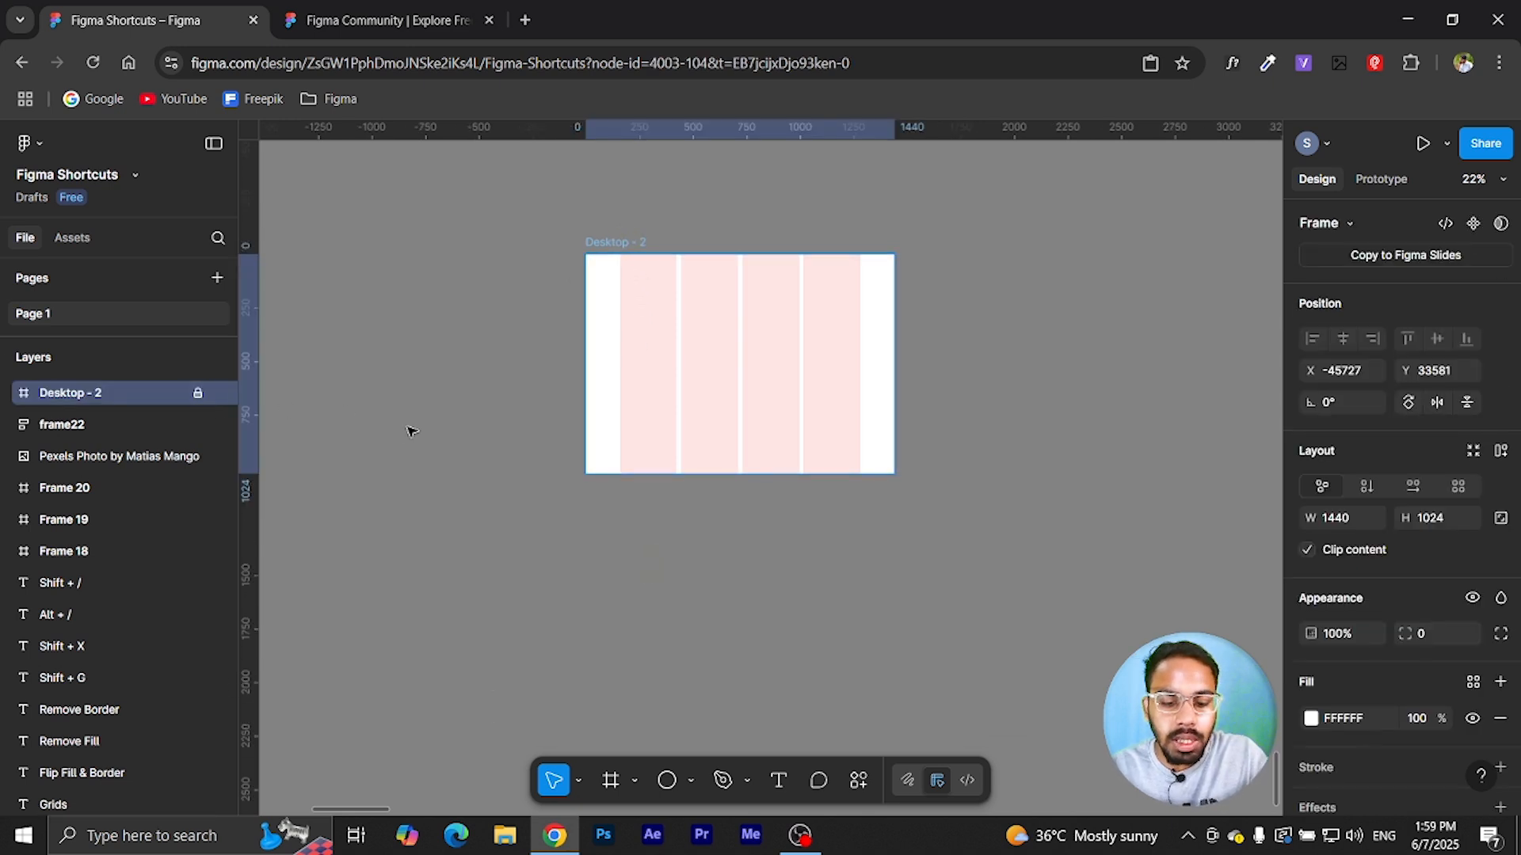
- Unlock the Desktop - 2 layer, reselect the frame and fit the view to it
{"action": "key", "text": "ctrl+shift+l"}
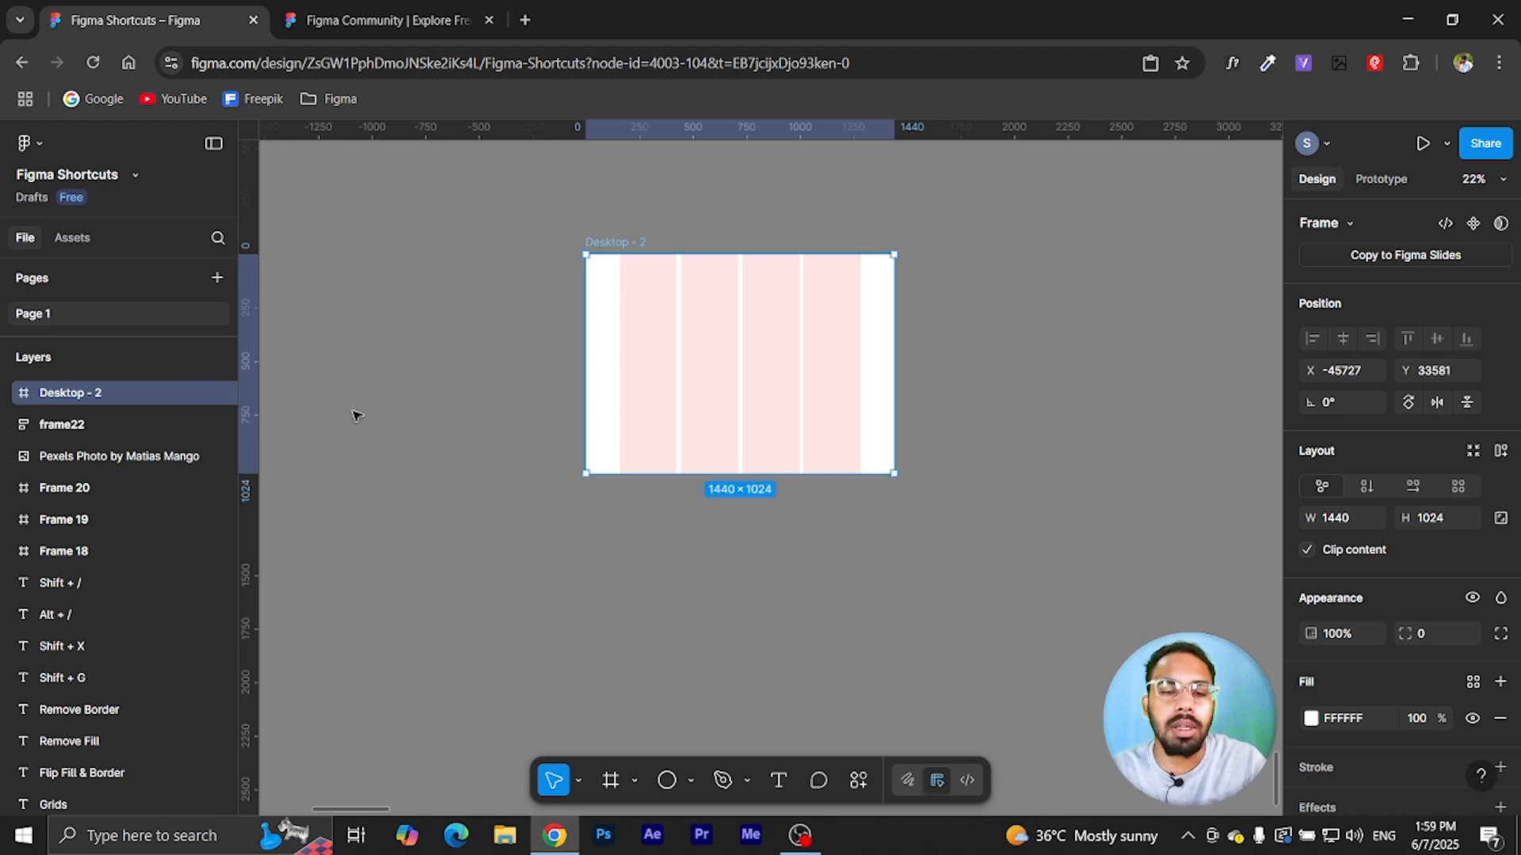
{"action": "left_click", "coordinate": [465, 363]}
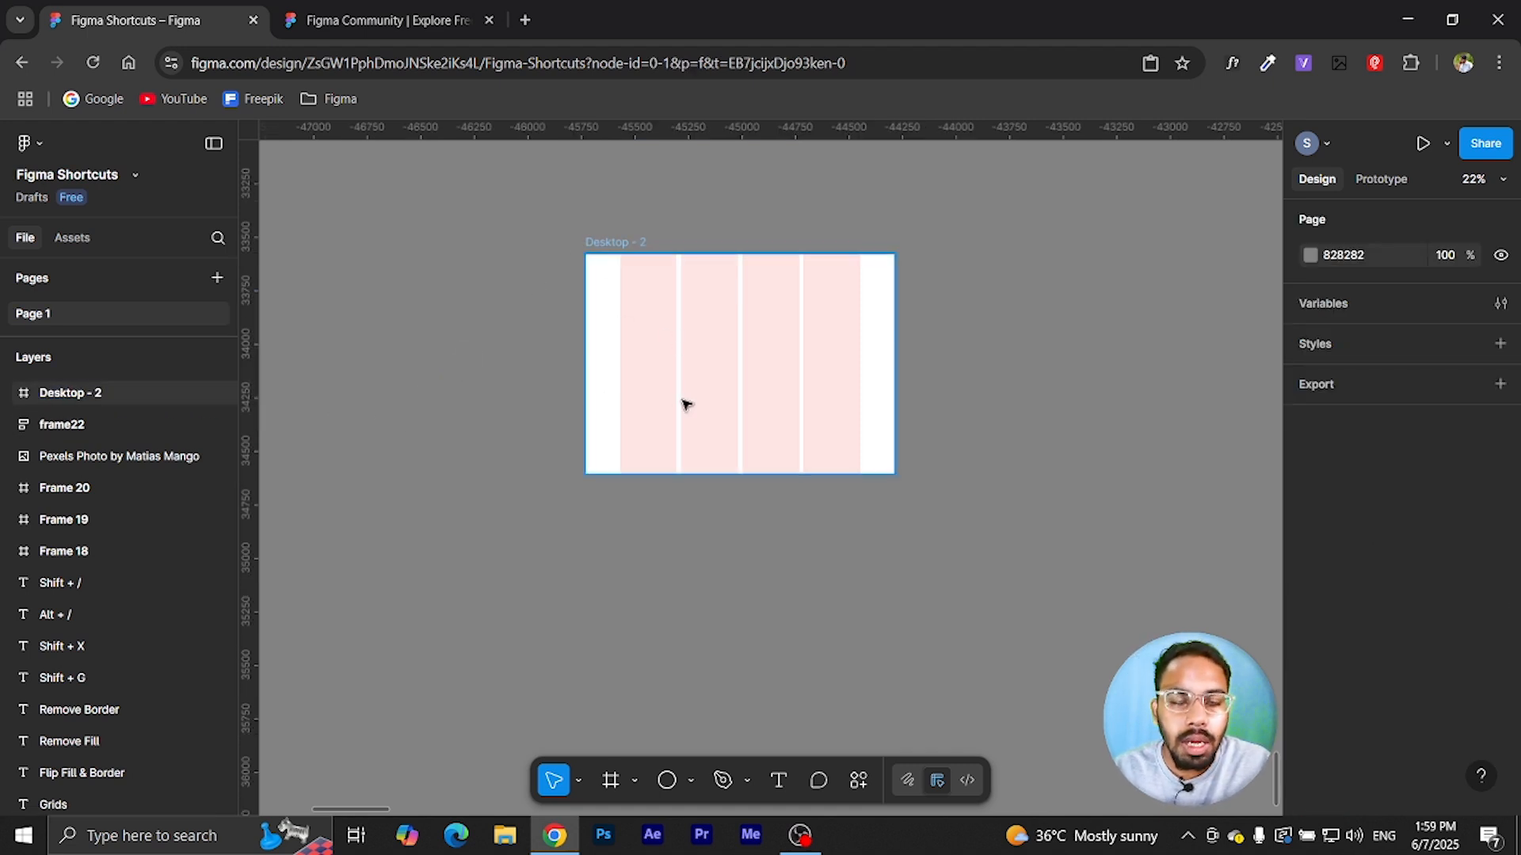
{"action": "left_click", "coordinate": [749, 389]}
{"action": "key", "text": "shift+2"}
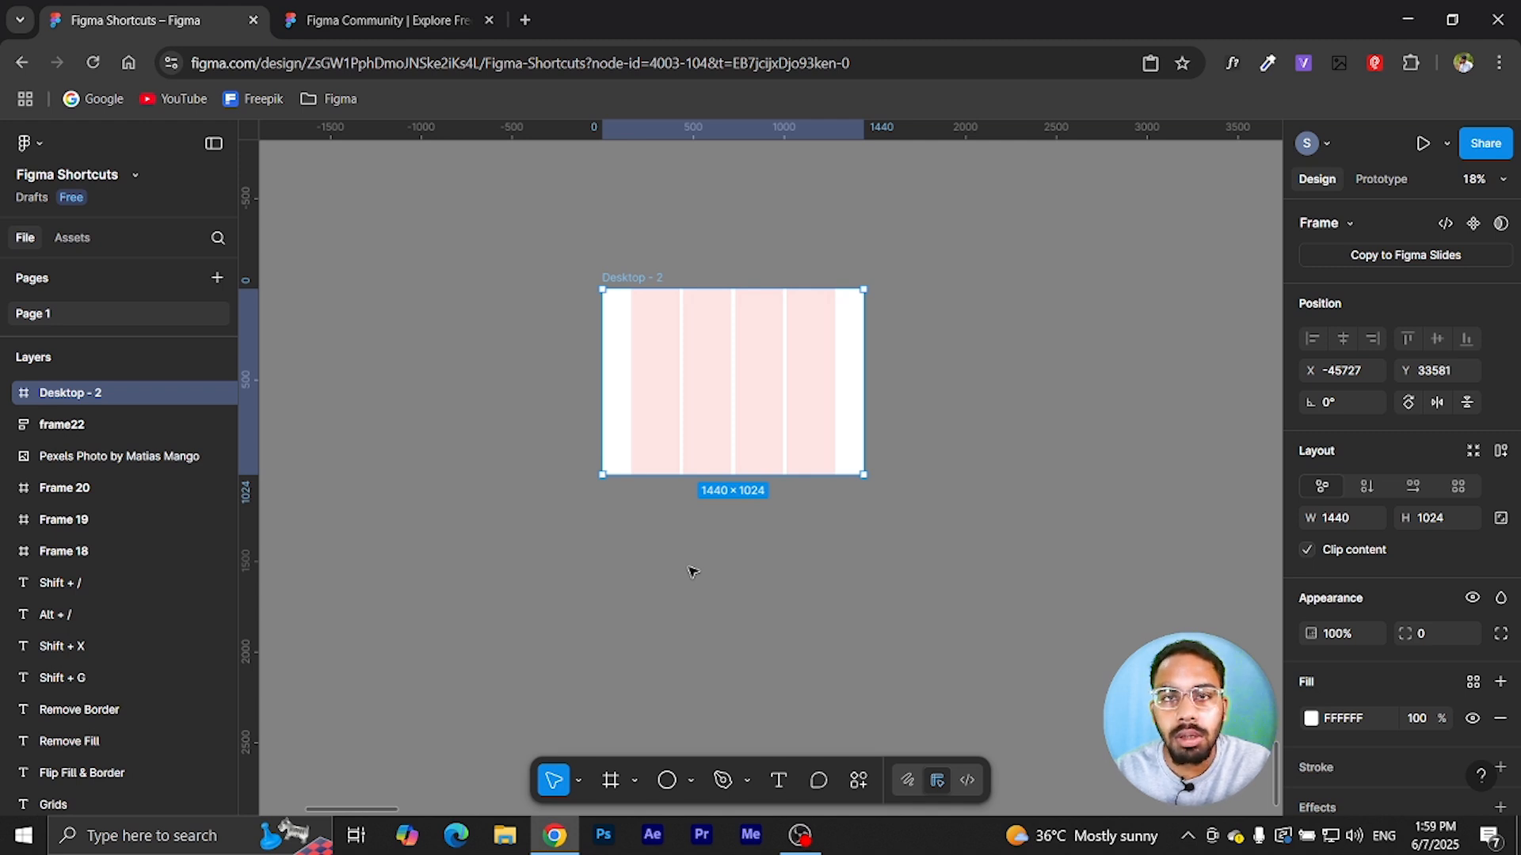
- Open the quick actions search and look through its list of plugins and widgets
{"action": "key", "text": "ctrl+k"}
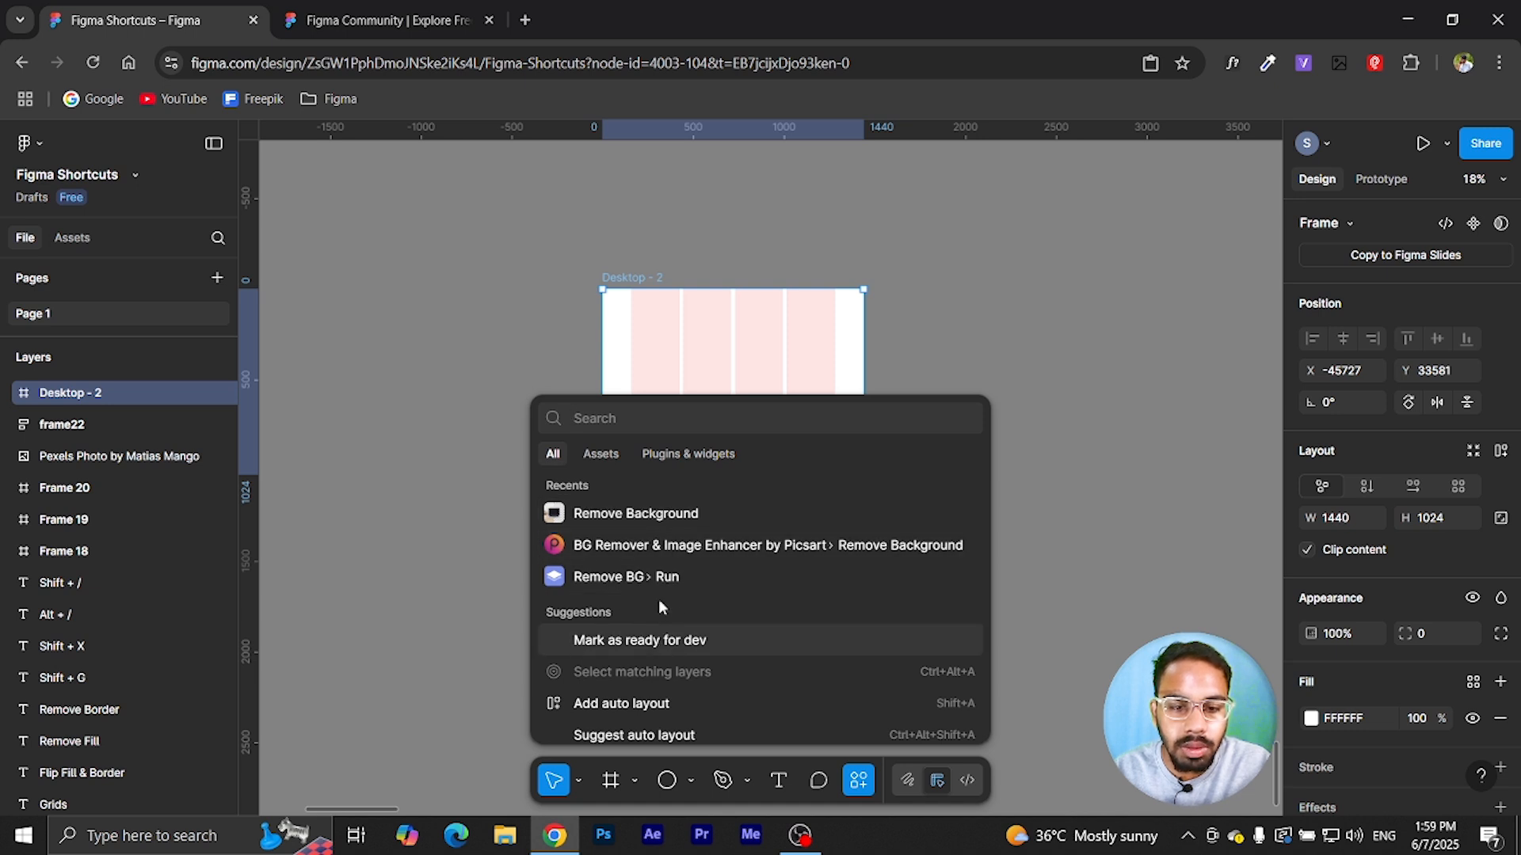
{"action": "left_click", "coordinate": [707, 456]}
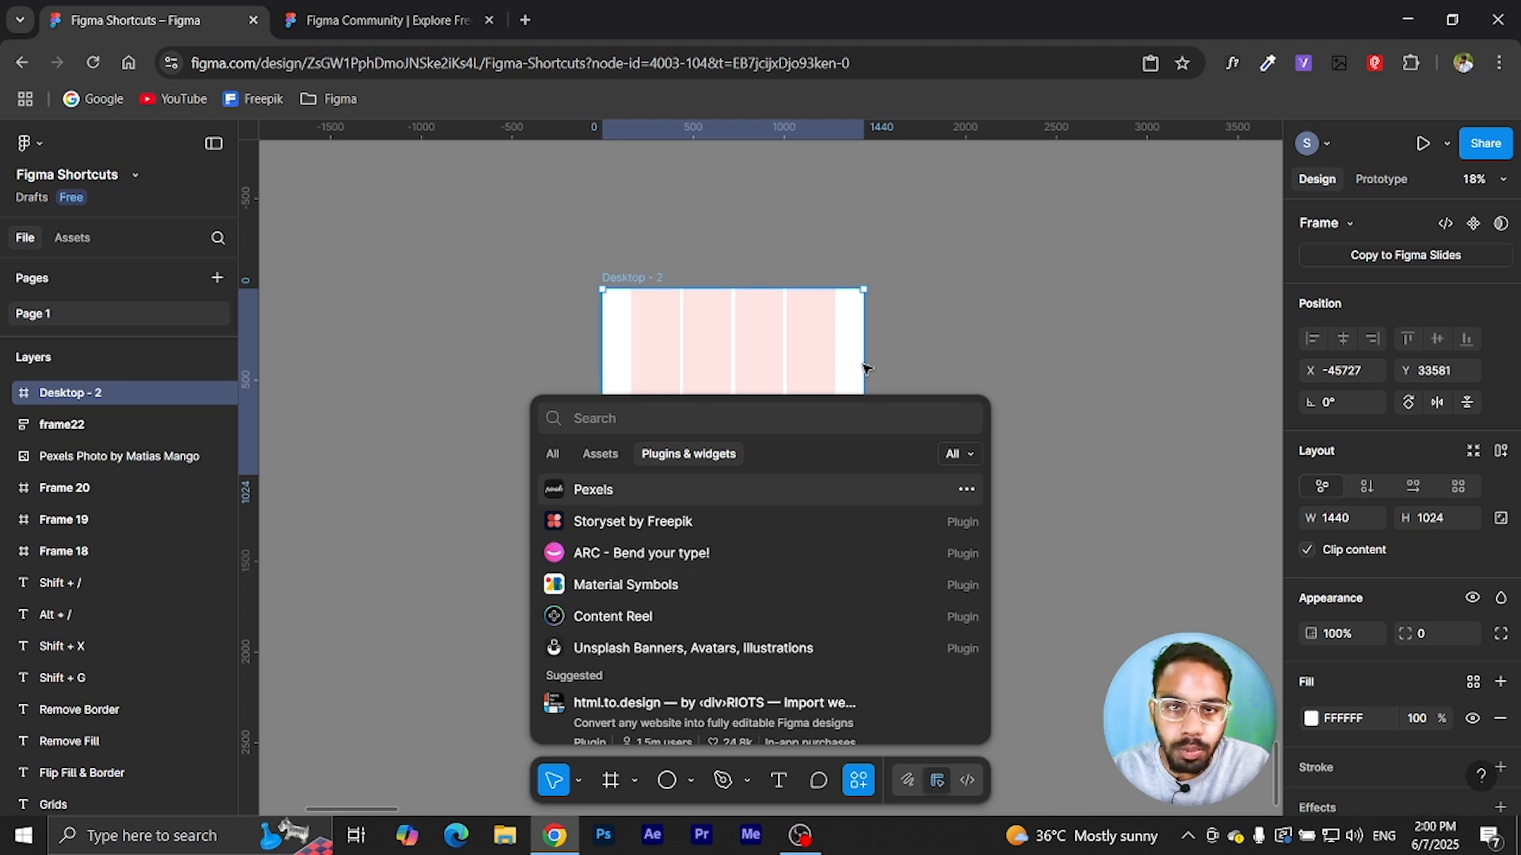
{"action": "left_click", "coordinate": [947, 309]}
- Draw a frame about 241 × 370 beside Desktop - 2 and place a duplicate directly below it
{"action": "scroll", "coordinate": [894, 452], "scroll_direction": "right", "scroll_amount": 5}
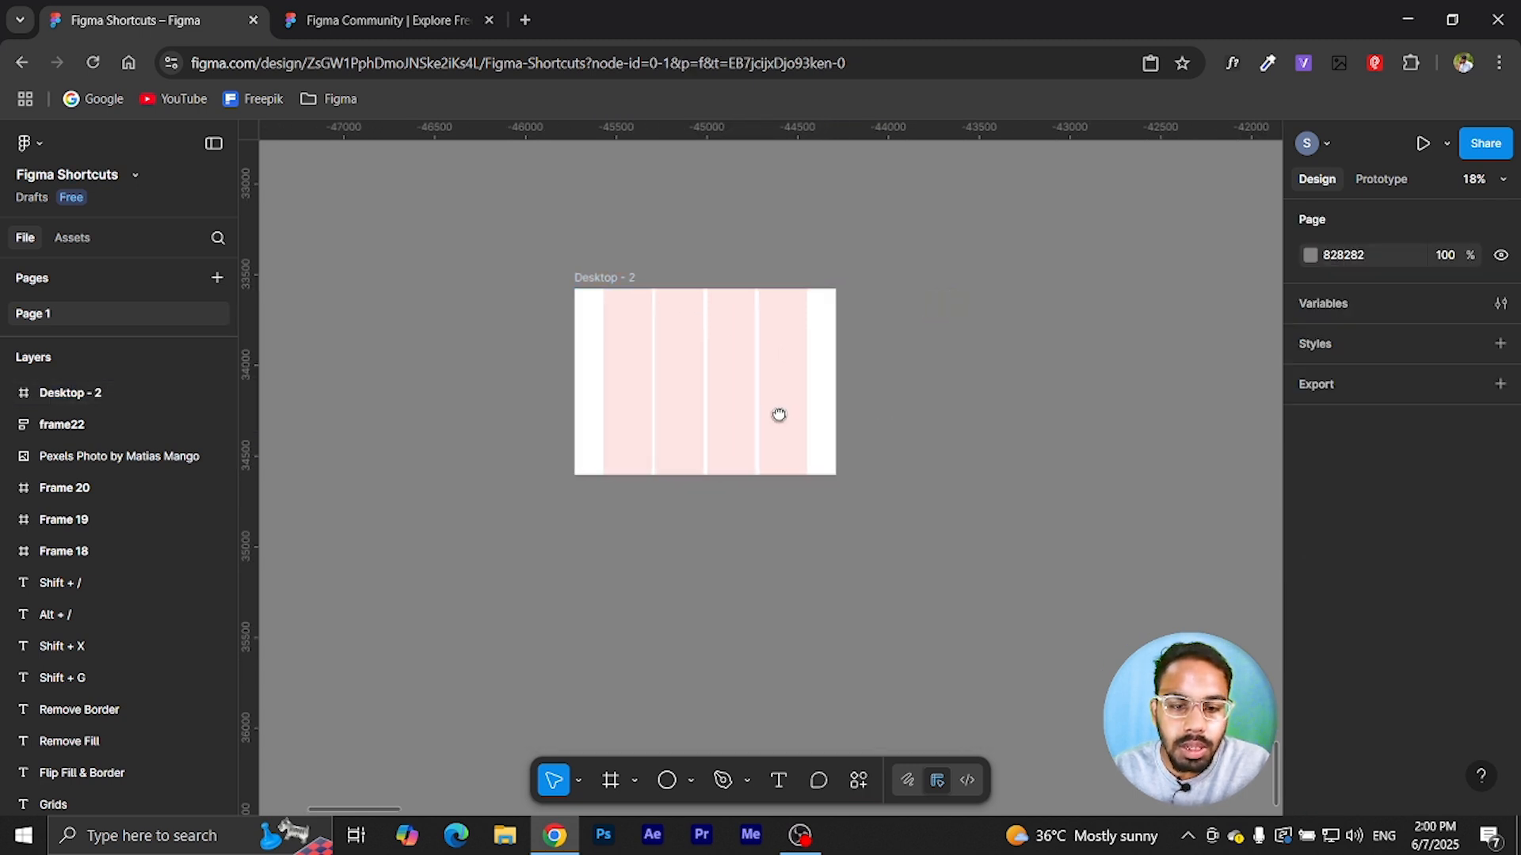
{"action": "left_click", "coordinate": [610, 780]}
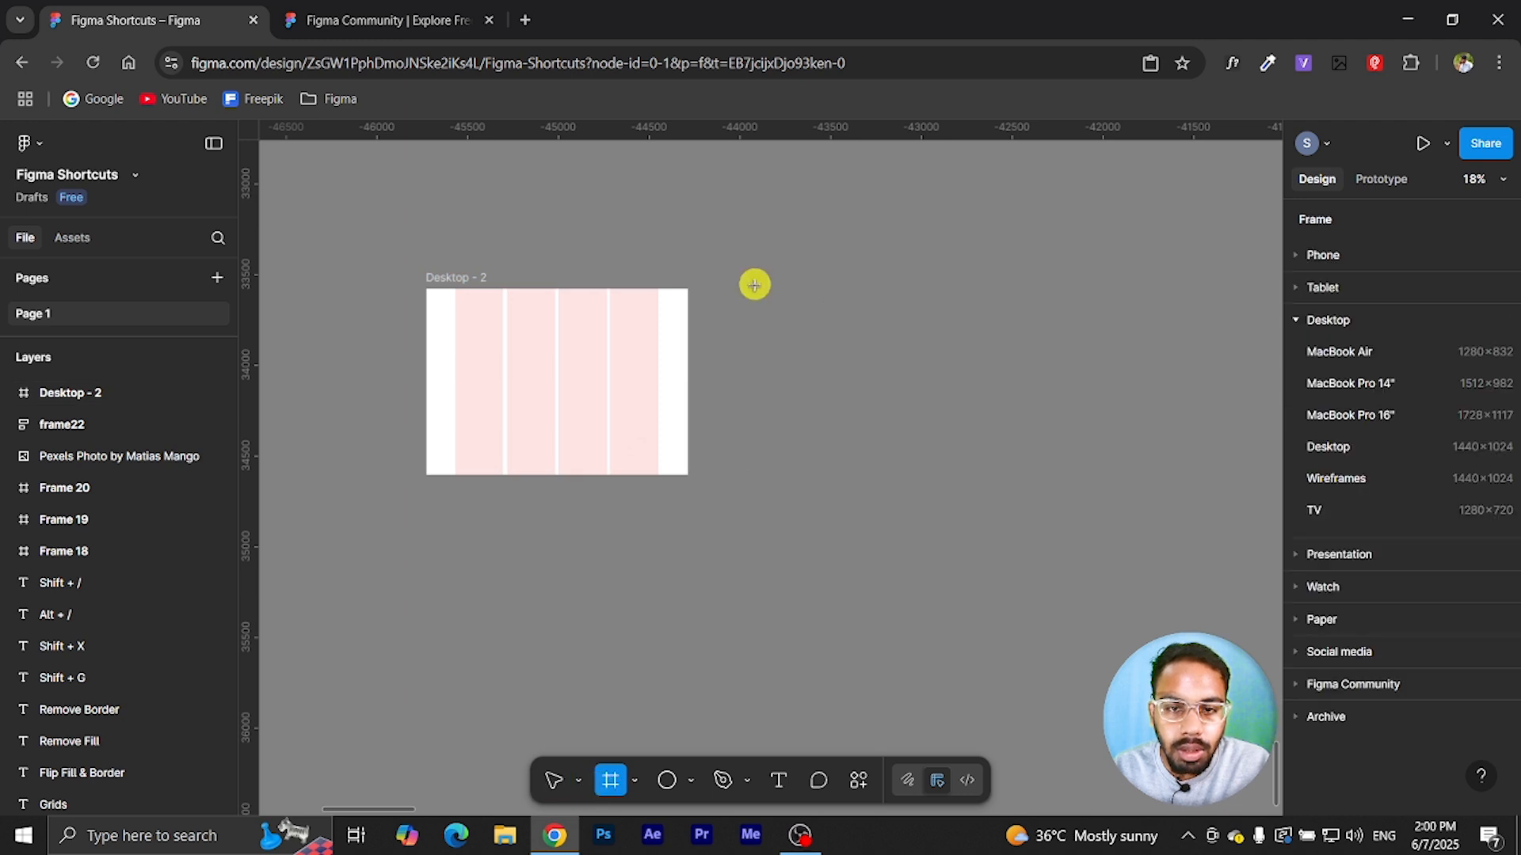
{"action": "left_click_drag", "start_coordinate": [753, 287], "coordinate": [797, 353]}
{"action": "scroll", "coordinate": [794, 327], "scroll_direction": "up", "scroll_amount": 5}
{"action": "left_click_drag", "start_coordinate": [722, 305], "coordinate": [720, 547]}
- Shorten the two small frames from their bottom edges, bringing the lower one to about 241 × 214
{"action": "left_click", "coordinate": [709, 347]}
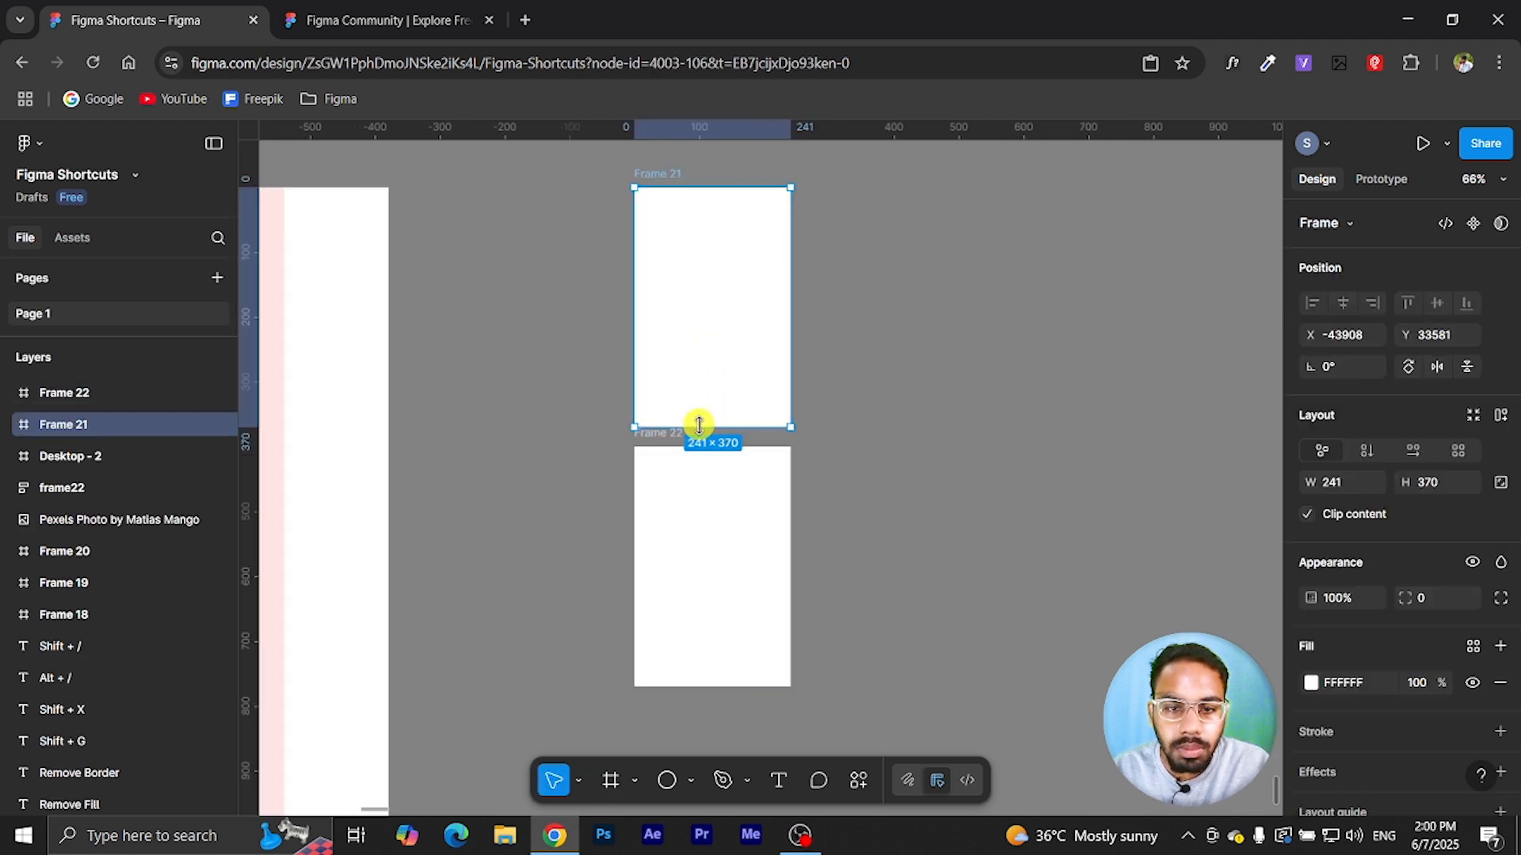
{"action": "left_click_drag", "start_coordinate": [696, 420], "coordinate": [697, 324]}
{"action": "left_click", "coordinate": [686, 526]}
{"action": "left_click_drag", "start_coordinate": [692, 691], "coordinate": [692, 584]}
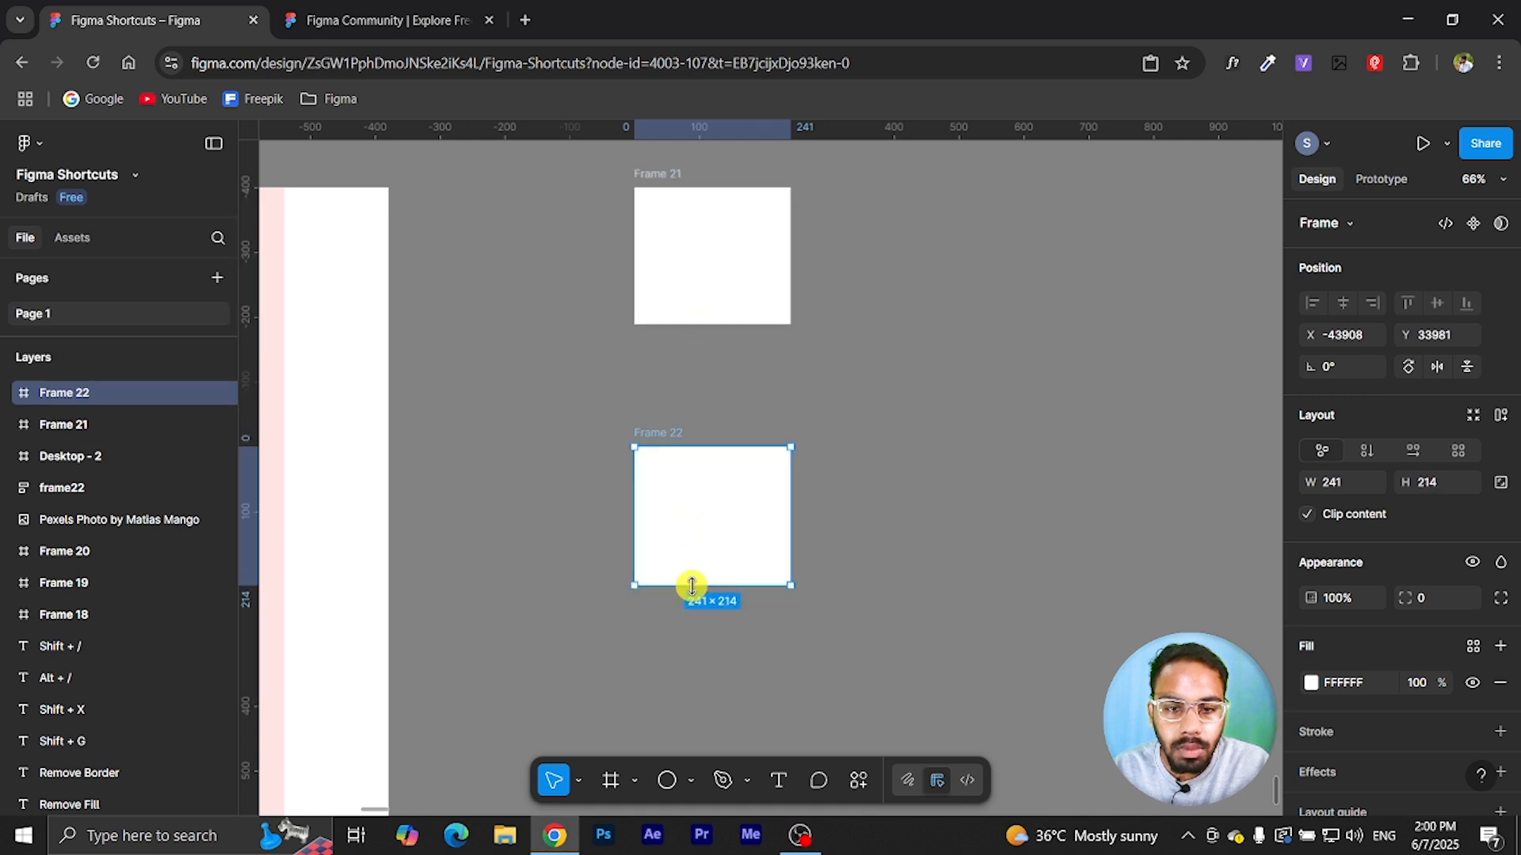
- Duplicate the lower small frame straight downward to form a column of three frames
{"action": "scroll", "coordinate": [753, 462], "scroll_direction": "down", "scroll_amount": 3}
{"action": "left_click_drag", "start_coordinate": [729, 509], "coordinate": [733, 625]}
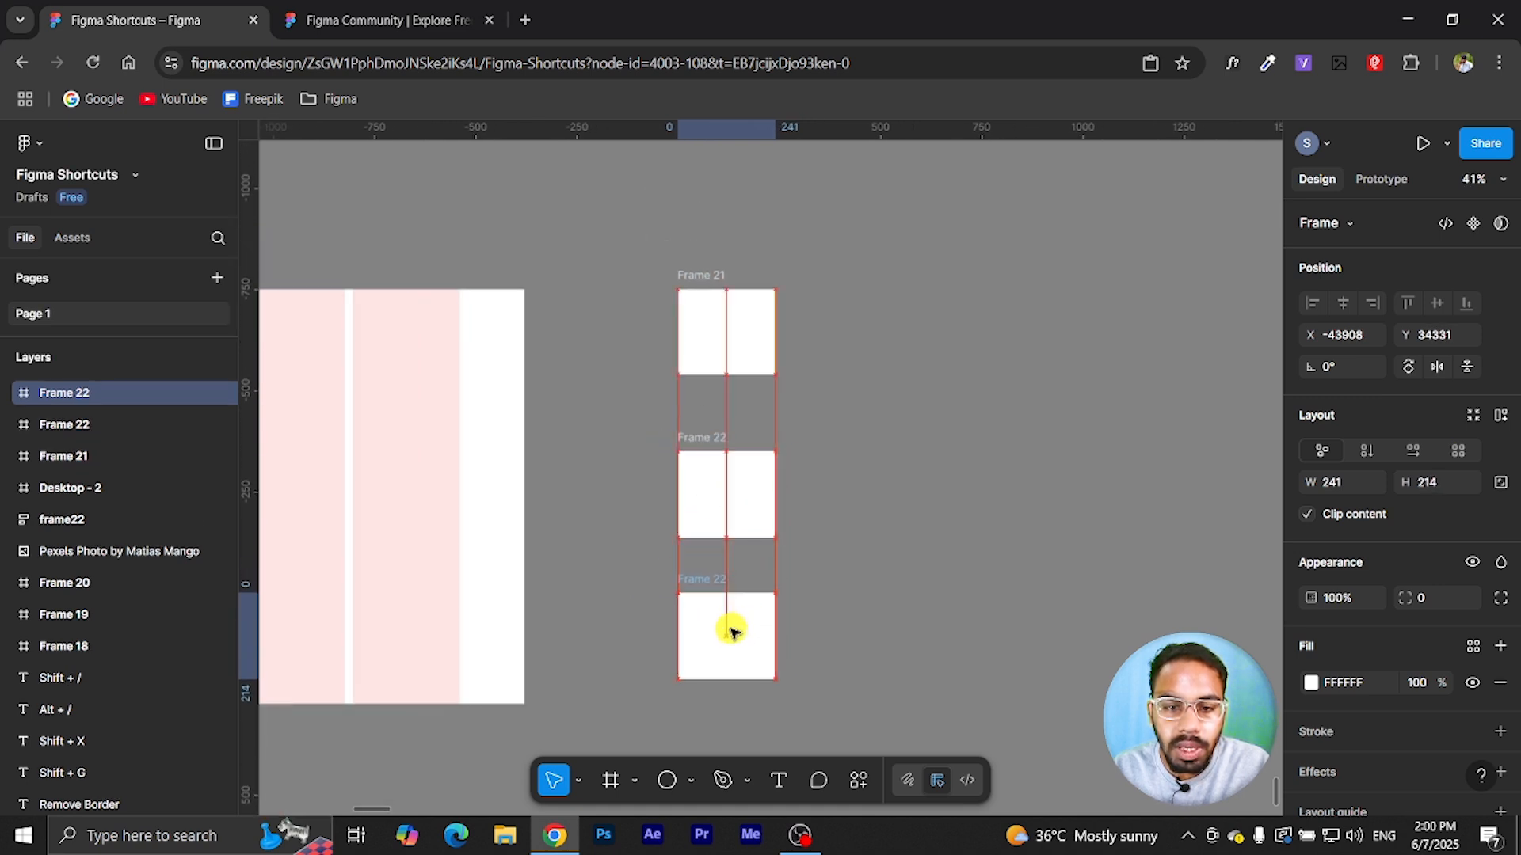
{"action": "scroll", "coordinate": [733, 626], "scroll_direction": "down", "scroll_amount": 3}
{"action": "left_click", "coordinate": [838, 510]}
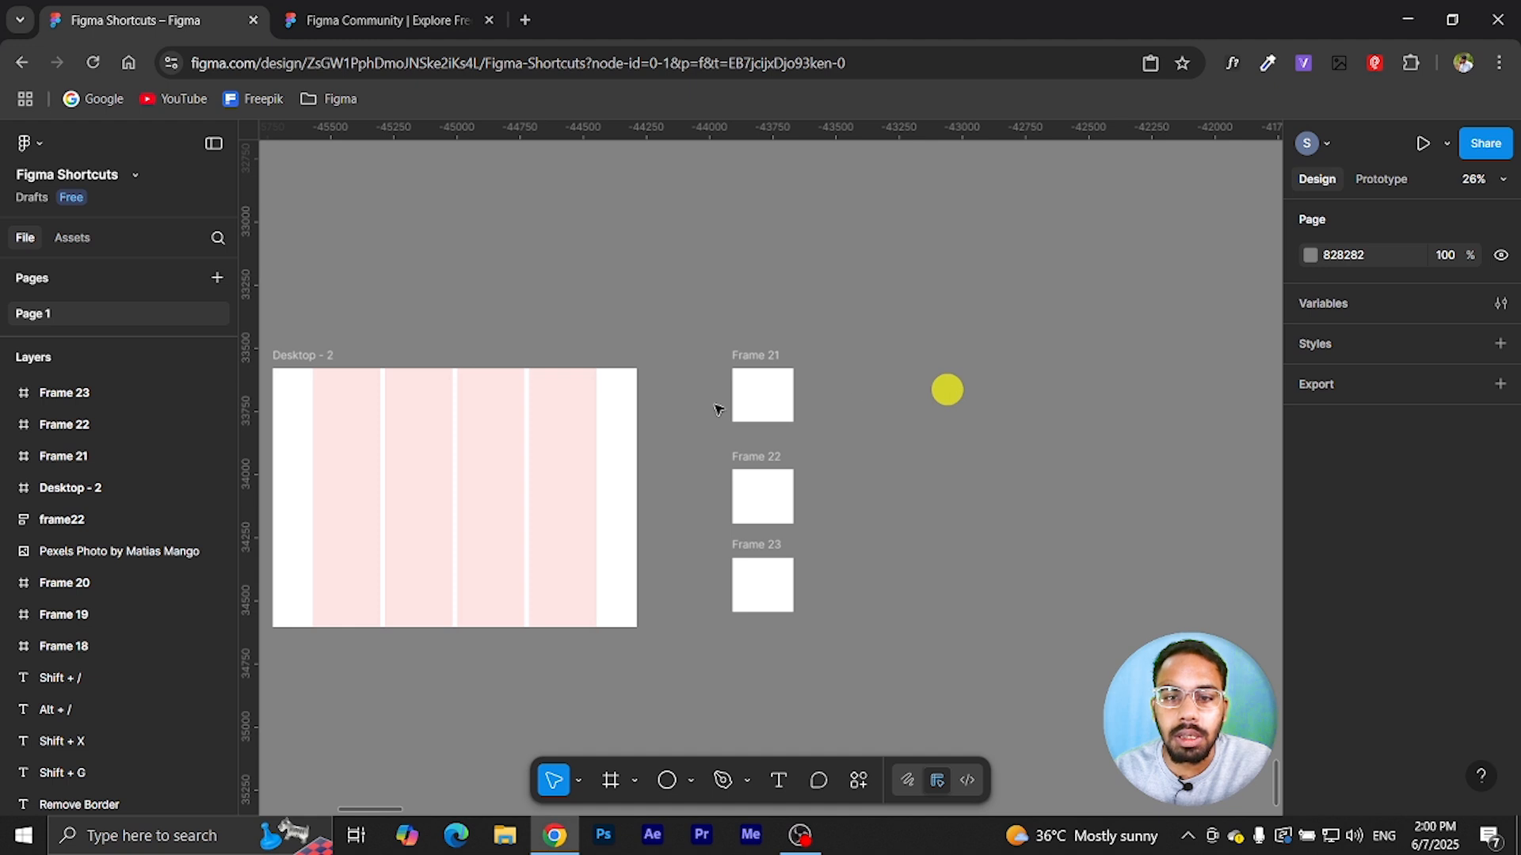
- Run the Content Reel plugin on Frame 21, Frame 22 and Frame 23, moving its window clear of them
{"action": "left_click_drag", "start_coordinate": [690, 322], "coordinate": [835, 645]}
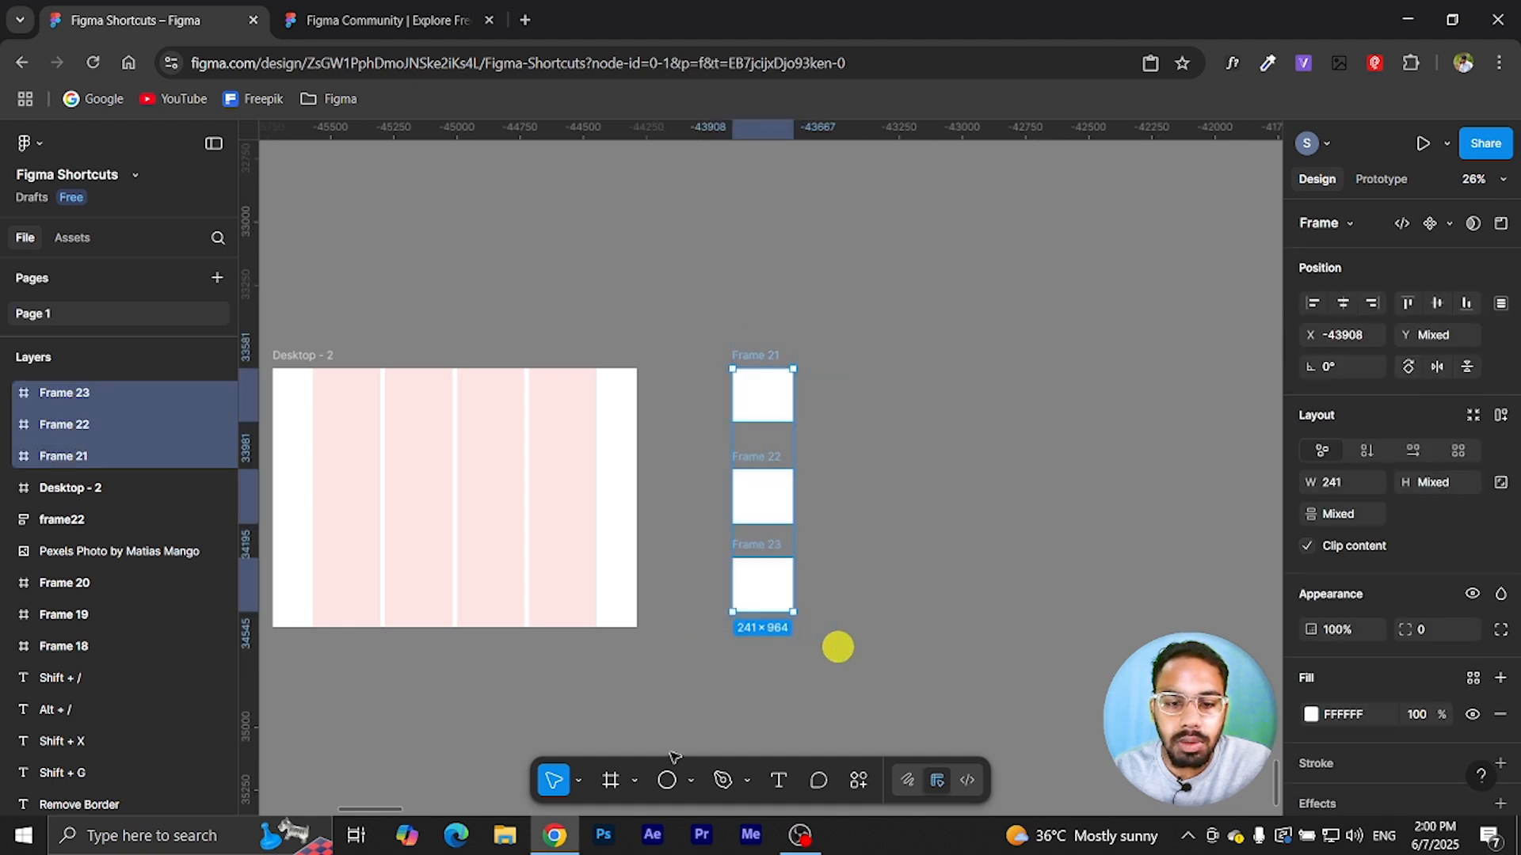
{"action": "key", "text": "ctrl+k"}
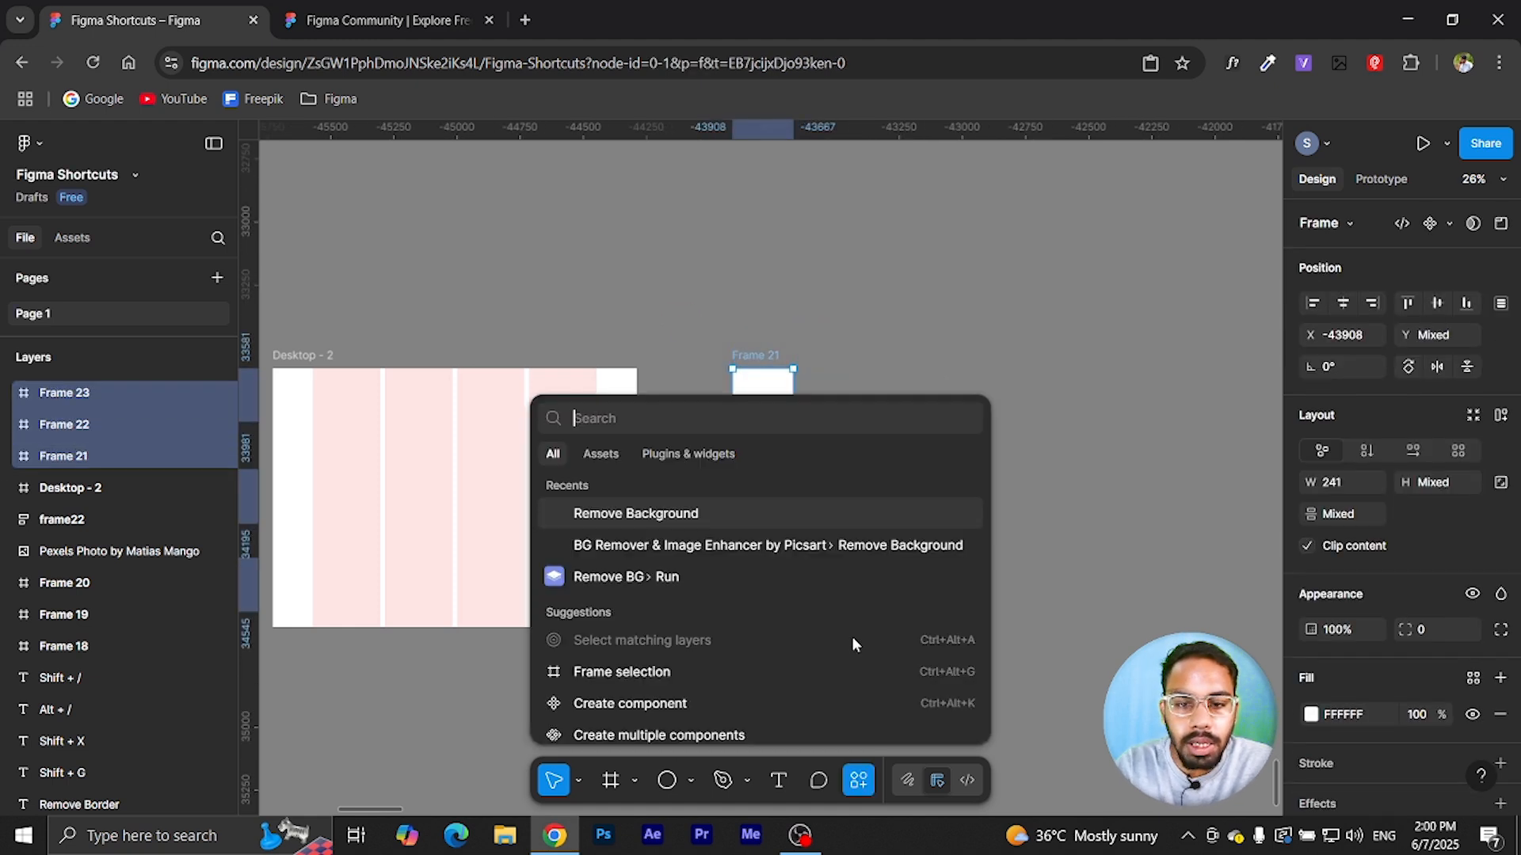
{"action": "left_click", "coordinate": [705, 457]}
{"action": "left_click", "coordinate": [623, 617]}
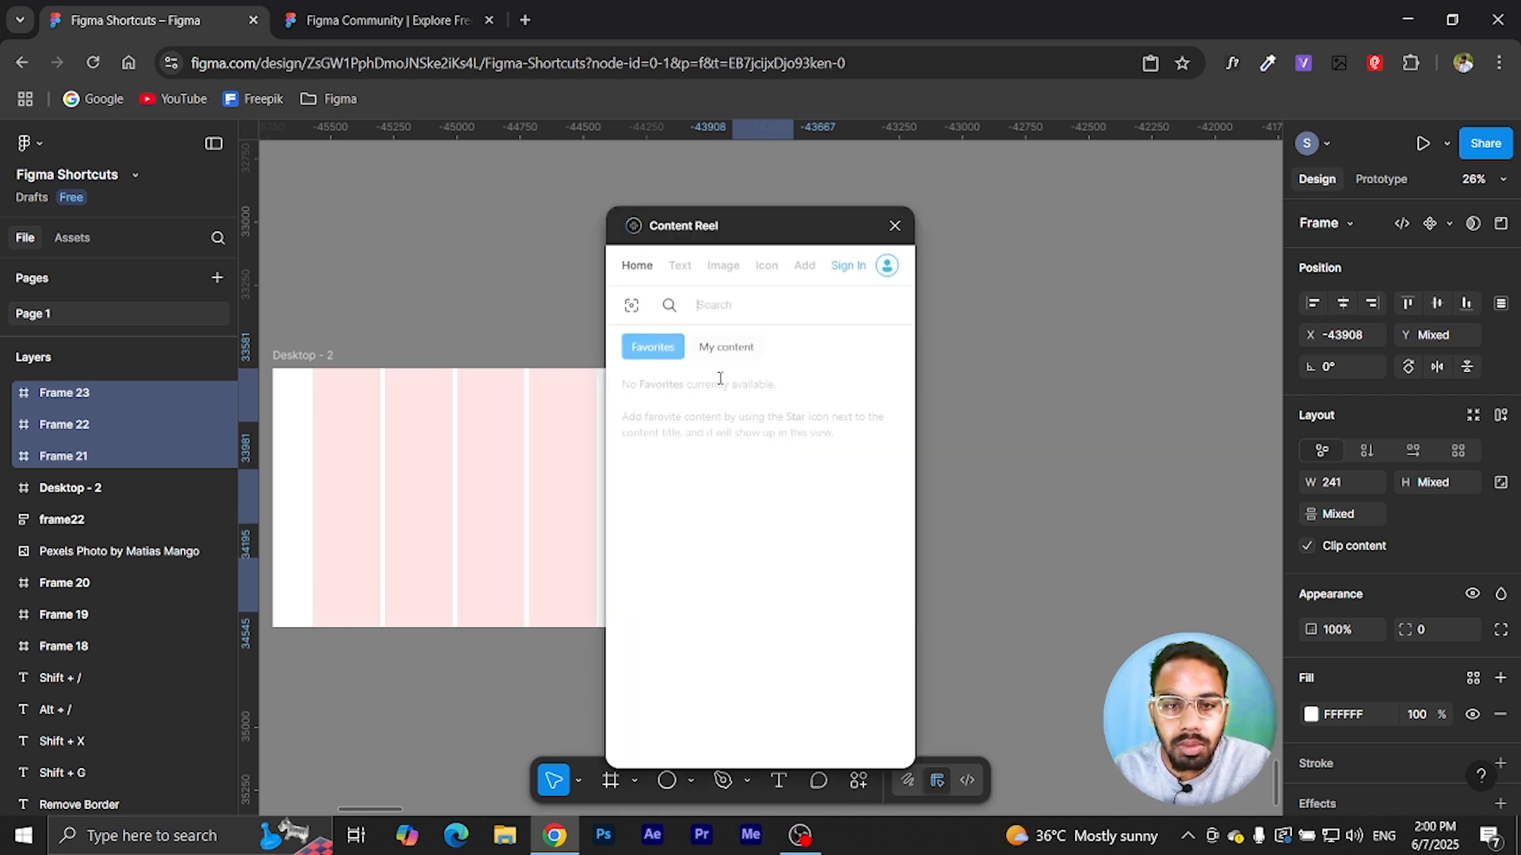
{"action": "left_click_drag", "start_coordinate": [737, 227], "coordinate": [989, 232]}
- Fill the three frames with random images from the Avatars (male) set and close Content Reel
{"action": "left_click", "coordinate": [968, 273]}
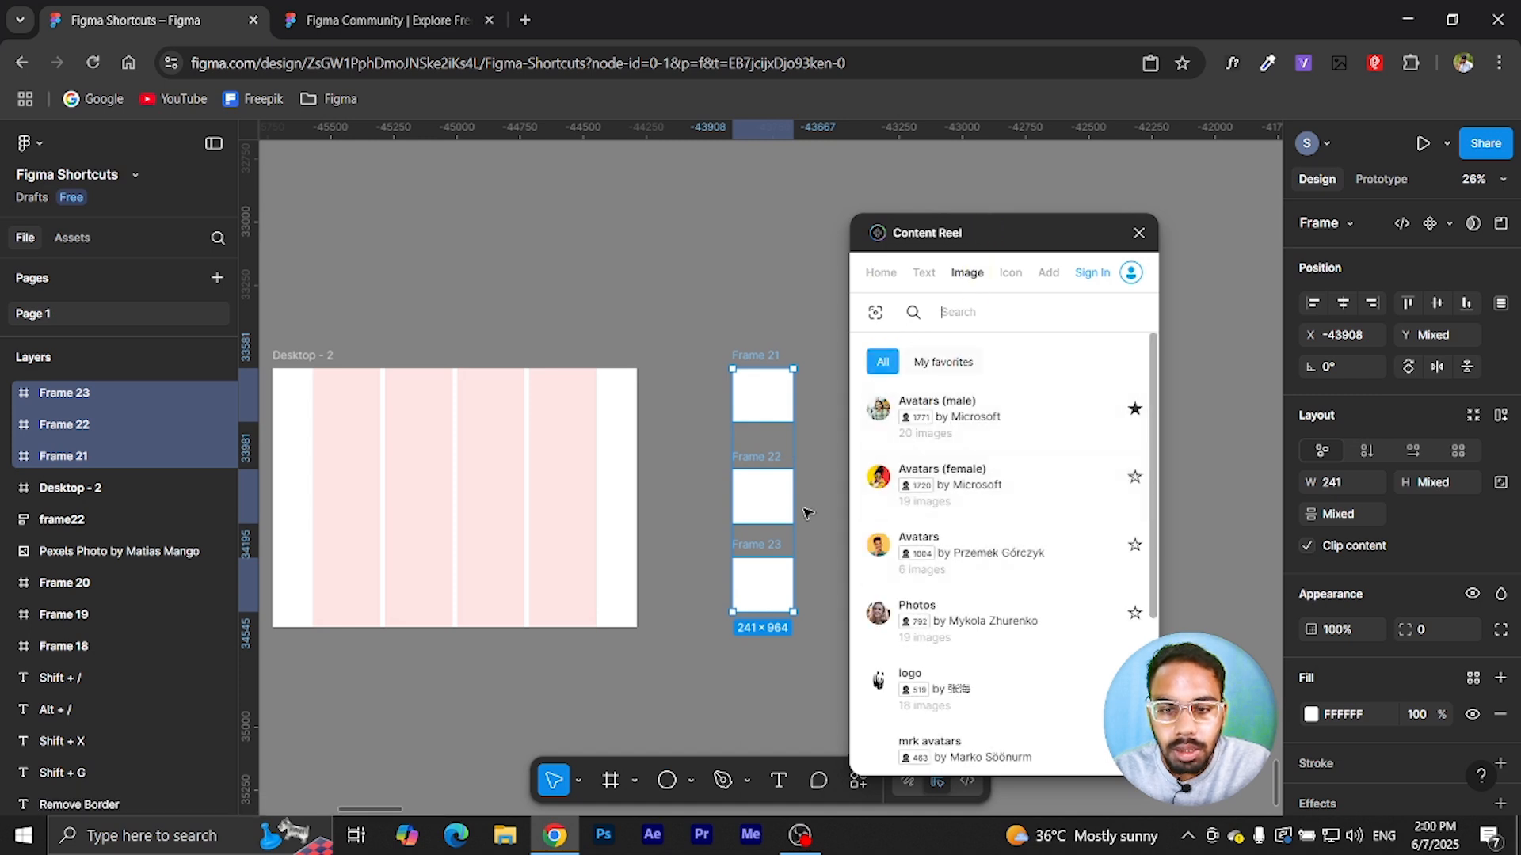
{"action": "scroll", "coordinate": [806, 511], "scroll_direction": "up", "scroll_amount": 3}
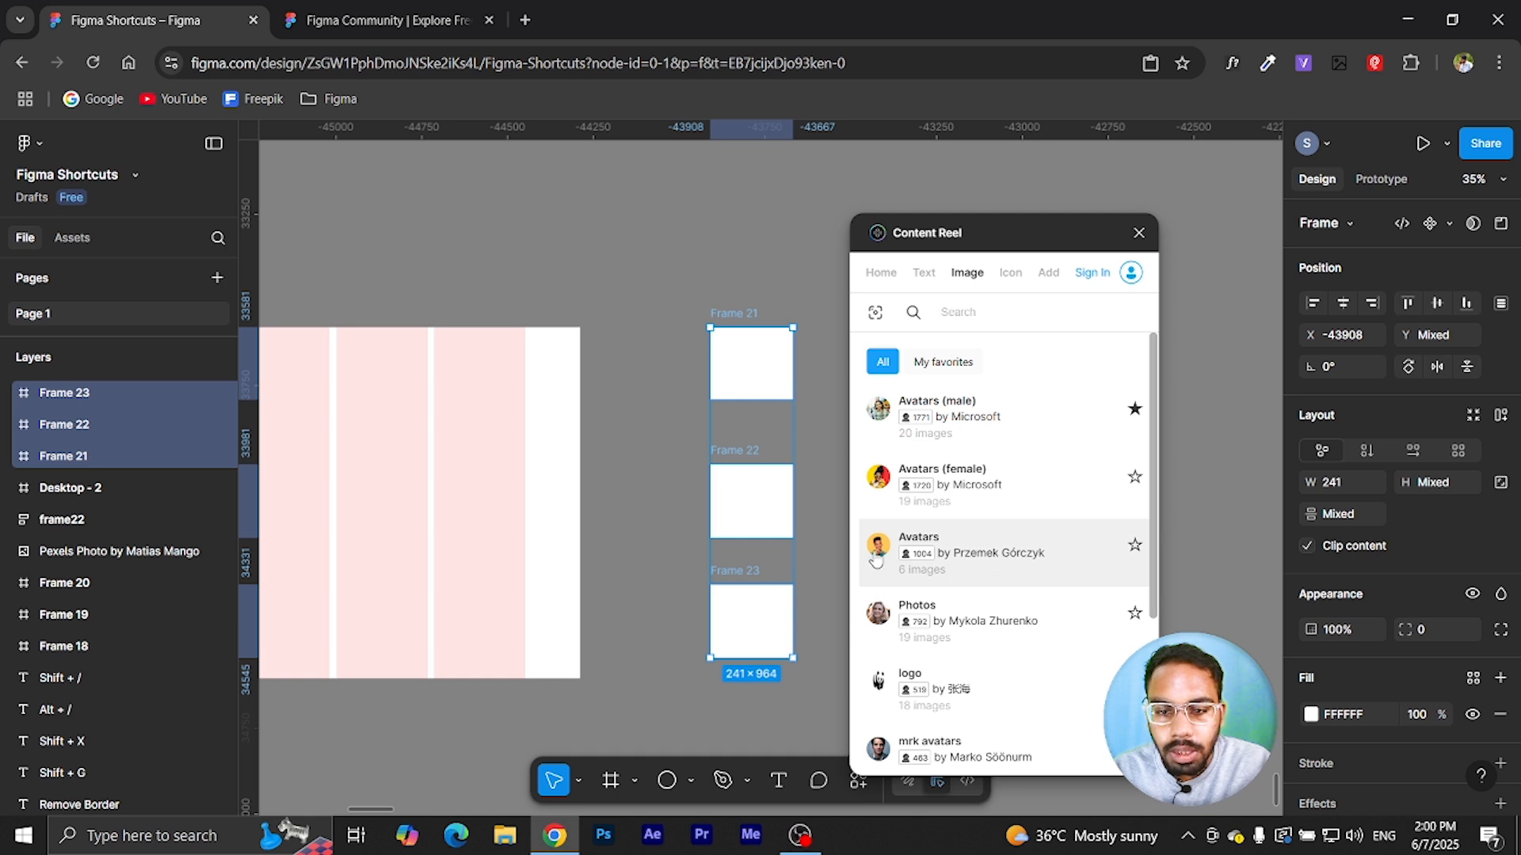
{"action": "left_click", "coordinate": [953, 408]}
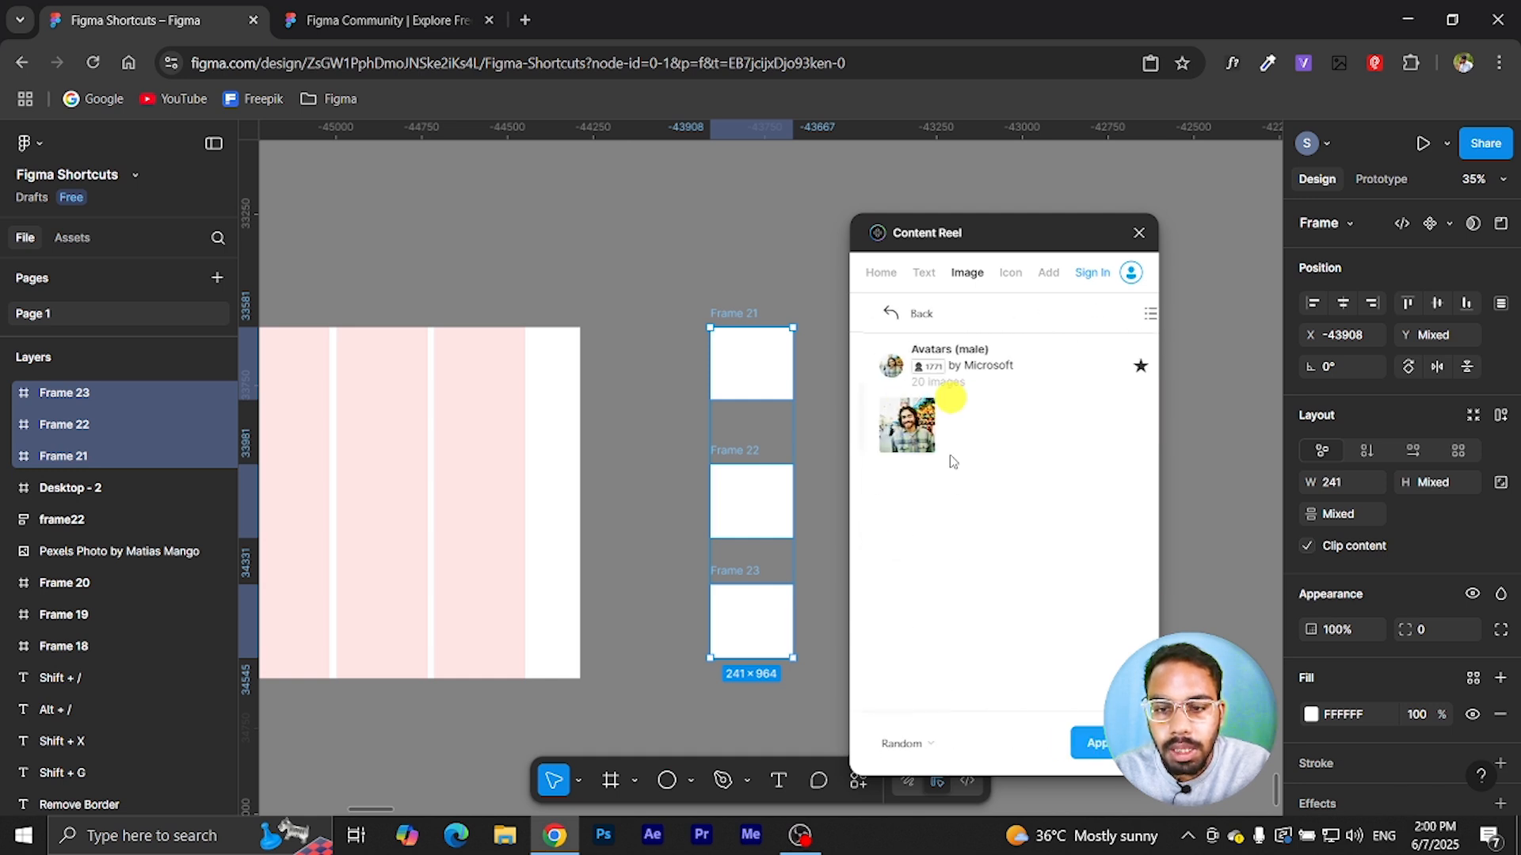
{"action": "left_click", "coordinate": [1090, 743]}
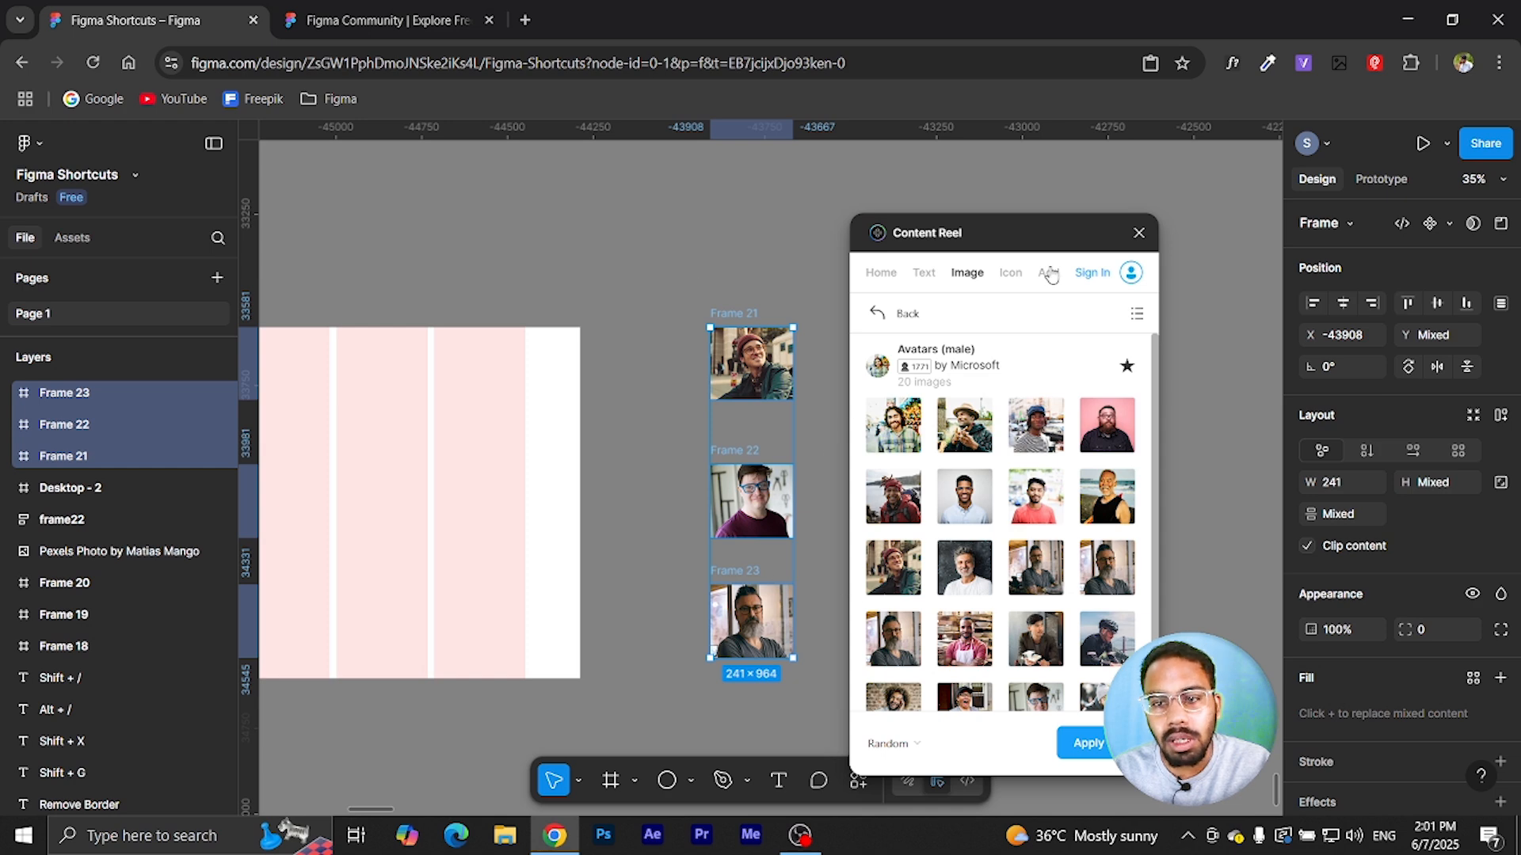
{"action": "left_click", "coordinate": [1137, 234]}
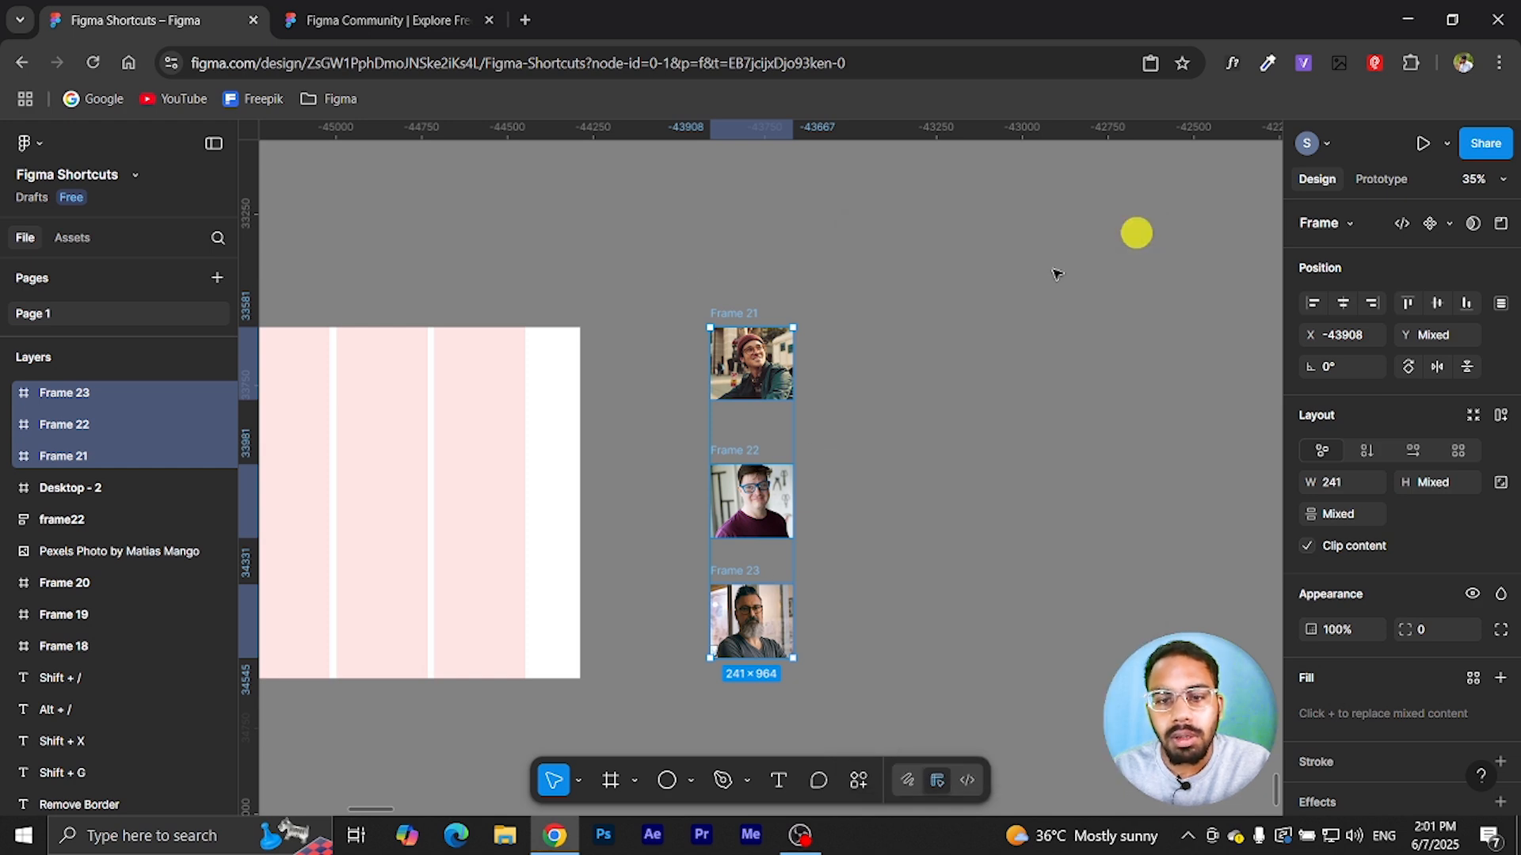
- Add a text layer containing a first name beside the picture in Frame 21
{"action": "scroll", "coordinate": [871, 401], "scroll_direction": "down", "scroll_amount": 1}
{"action": "left_click", "coordinate": [871, 401]}
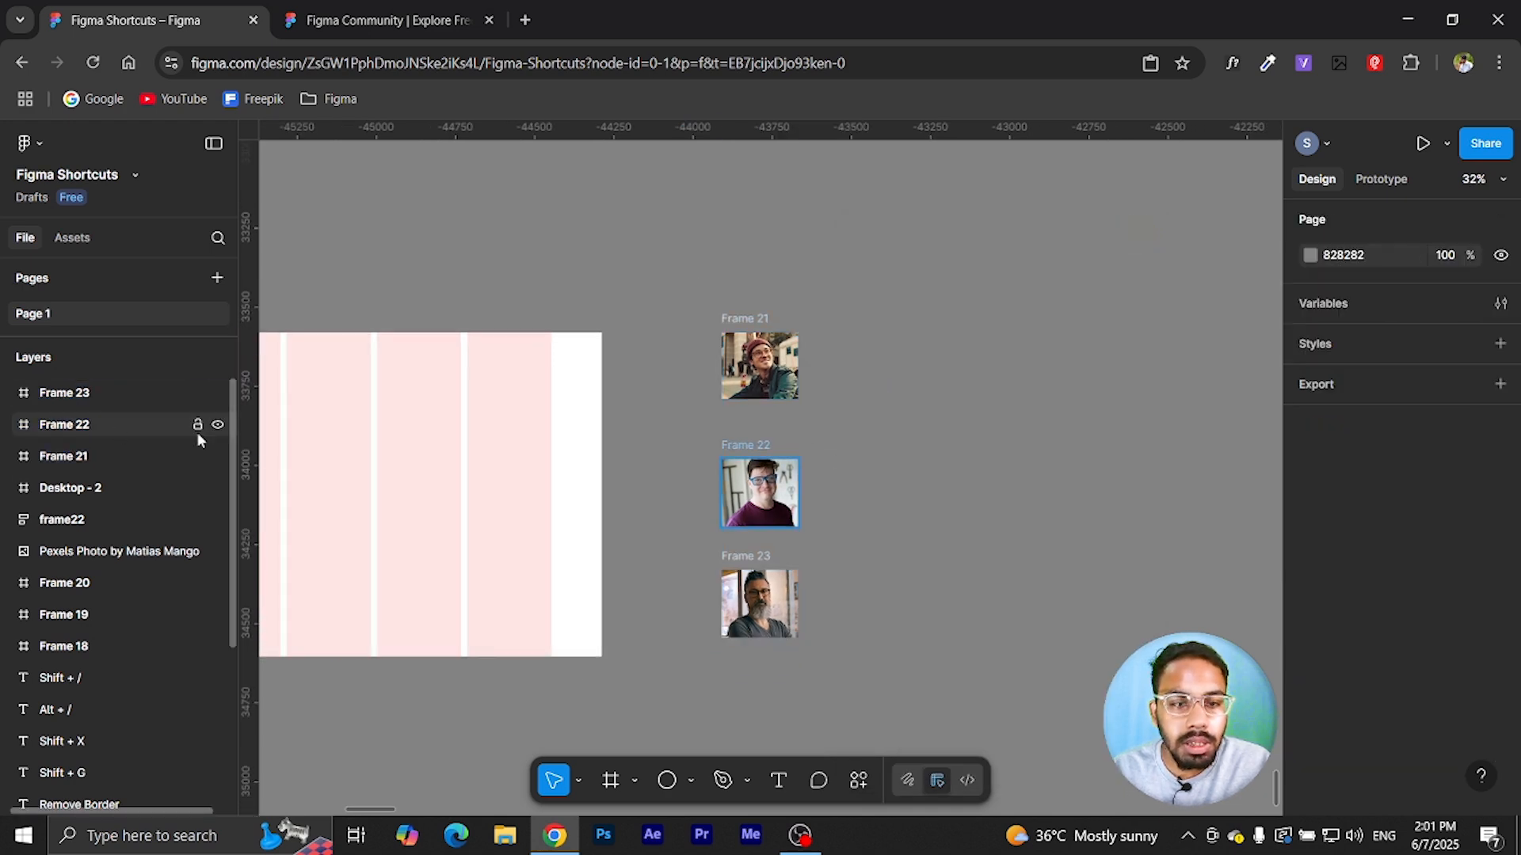
{"action": "left_click", "coordinate": [772, 782]}
{"action": "left_click", "coordinate": [839, 339]}
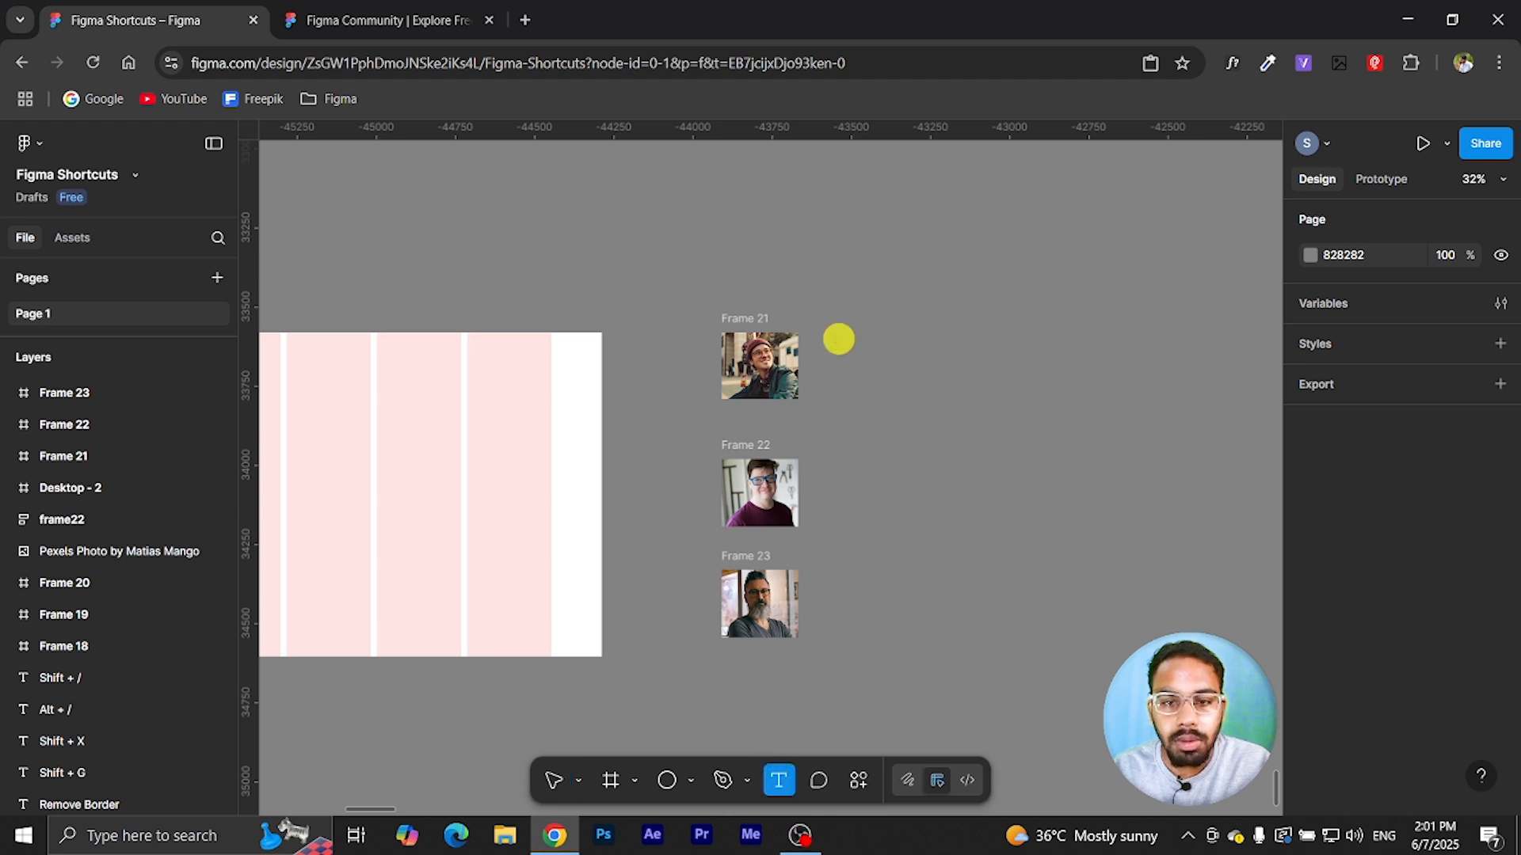
{"action": "type", "text": "SURESH"}
{"action": "left_click", "coordinate": [979, 451]}
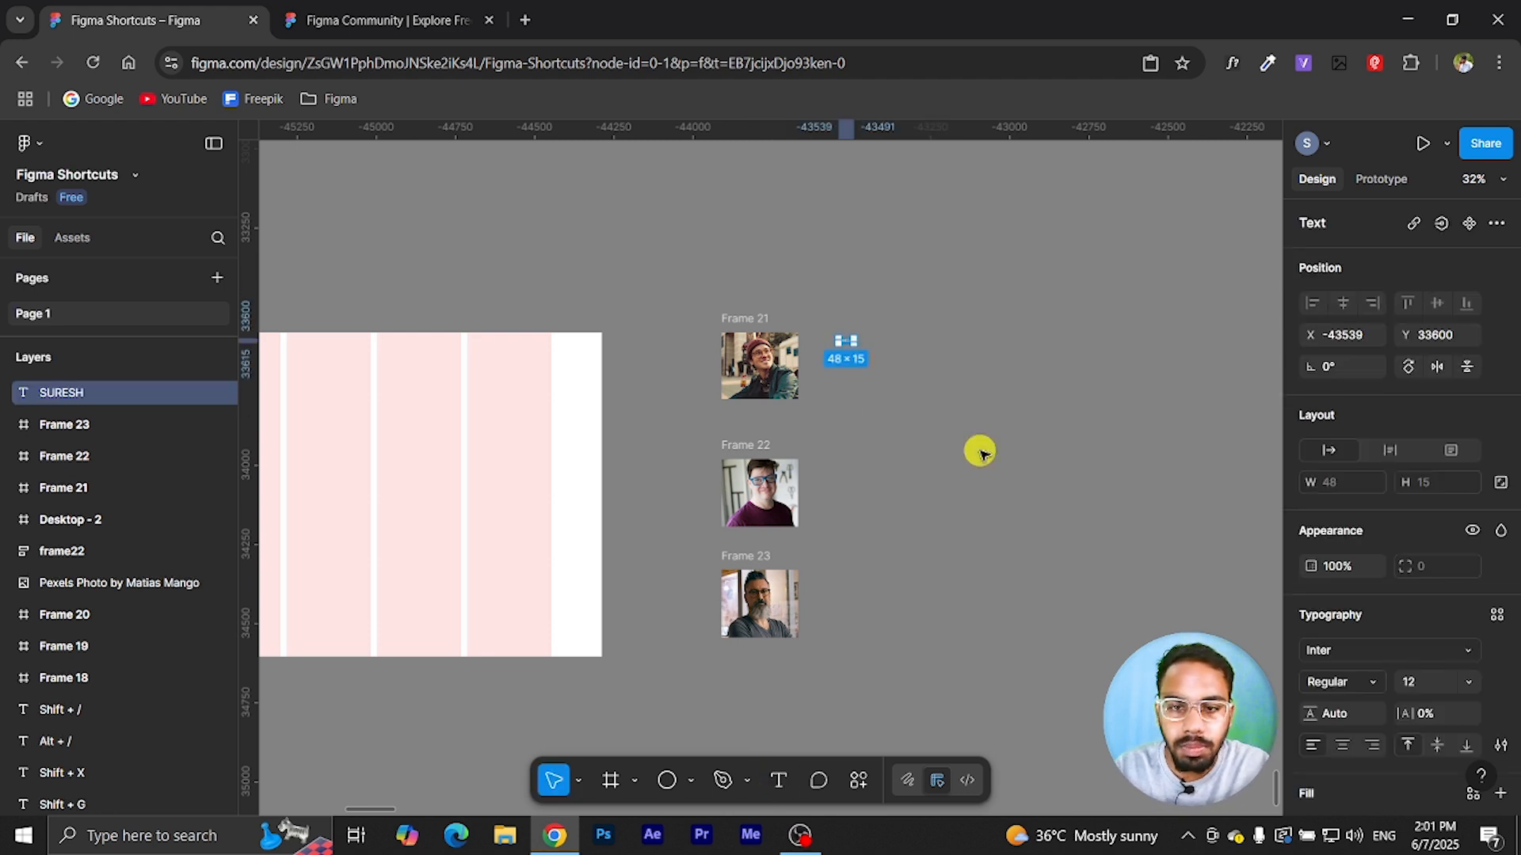
- Try a font size of 500 on the name text, and set it to 200
{"action": "left_click", "coordinate": [1426, 689]}
{"action": "type", "text": "500"}
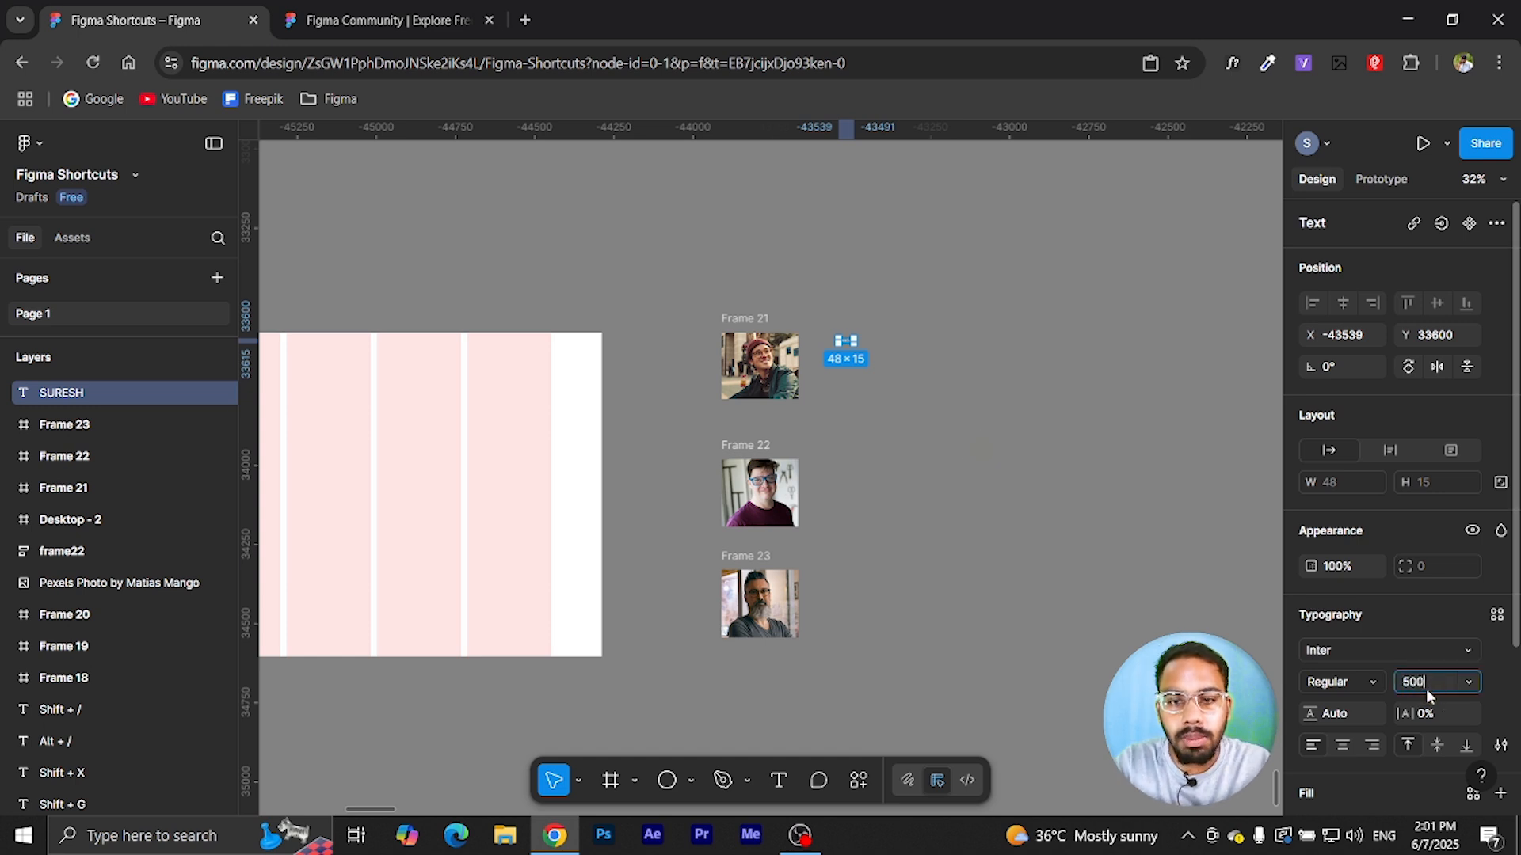
{"action": "key", "text": "Return"}
{"action": "type", "text": "200"}
{"action": "key", "text": "Return"}
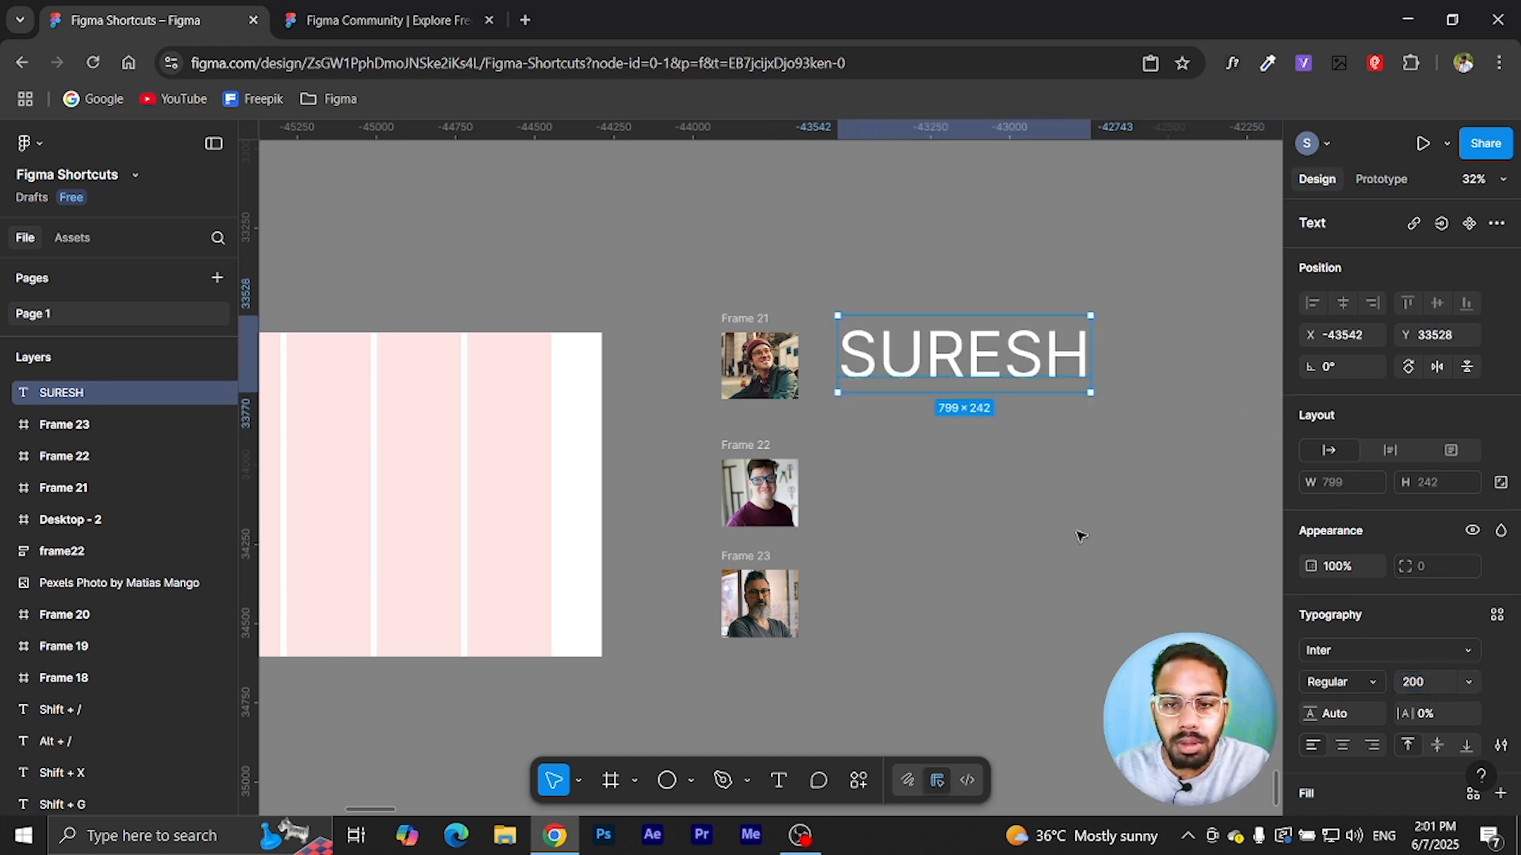
- Duplicate the name text downward so a copy sits beside Frame 22 and another beside Frame 23
{"action": "left_click", "coordinate": [950, 184]}
{"action": "left_click", "coordinate": [923, 380]}
{"action": "left_click_drag", "start_coordinate": [958, 380], "coordinate": [956, 611]}
- Select all three name texts and run the Content Reel plugin on them
{"action": "left_click_drag", "start_coordinate": [1082, 205], "coordinate": [927, 667]}
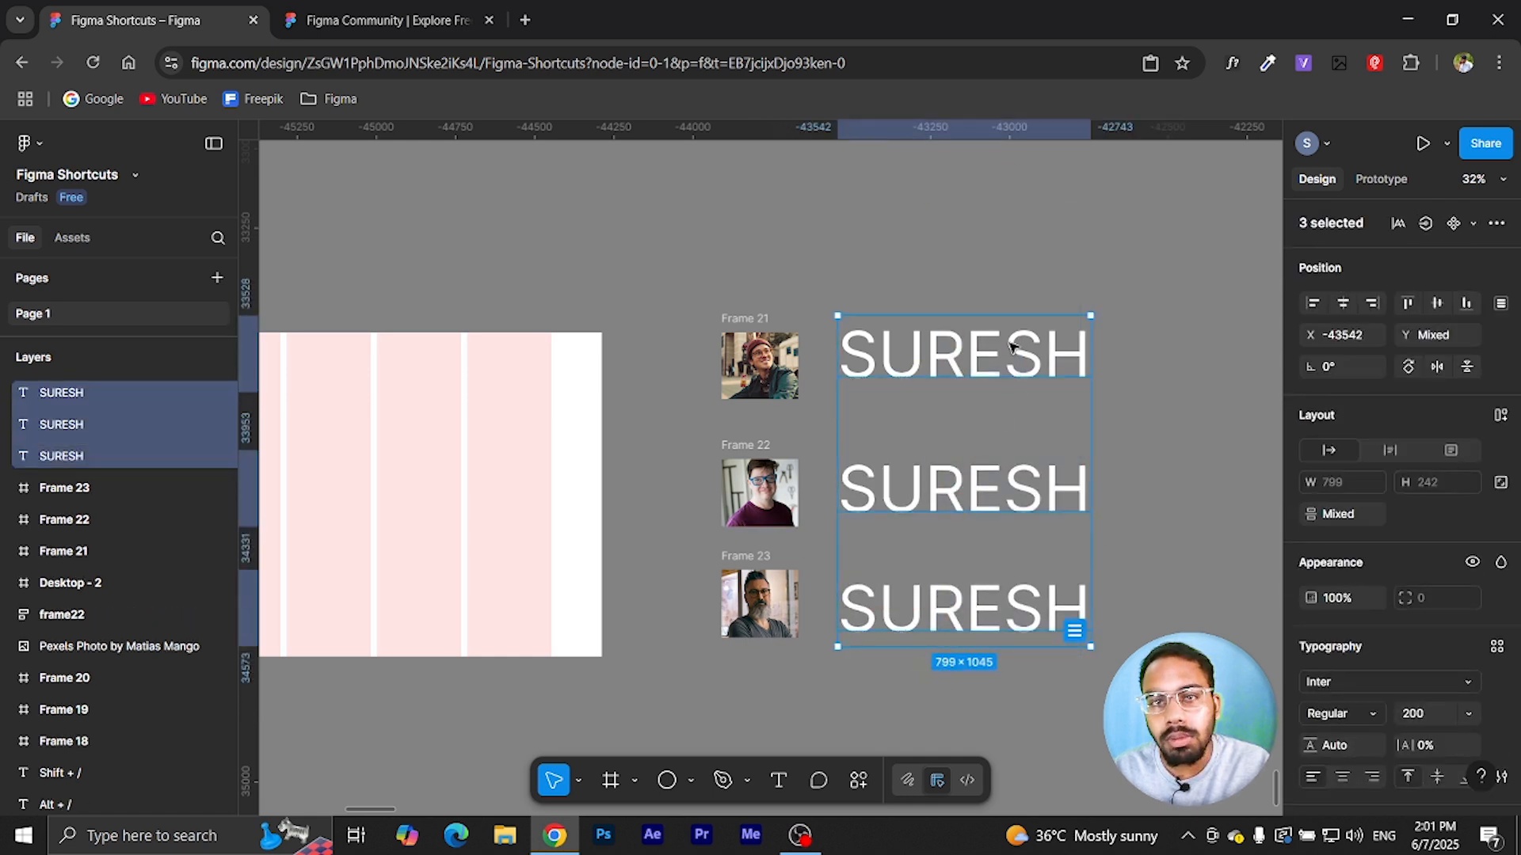
{"action": "right_click", "coordinate": [1013, 346]}
{"action": "mouse_move", "coordinate": [1082, 612]}
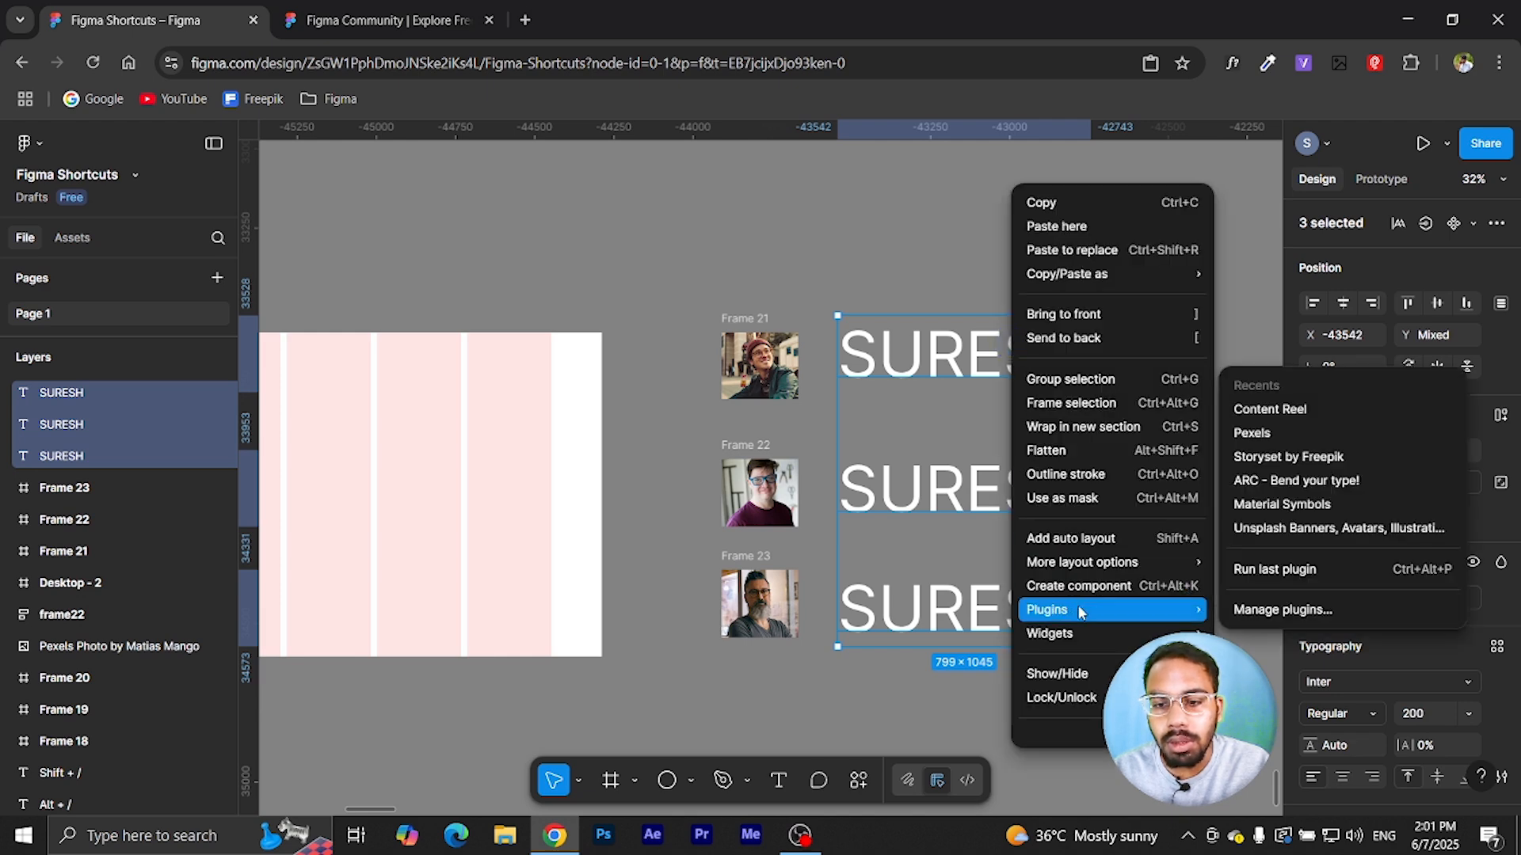
{"action": "left_click", "coordinate": [1294, 408]}
- Replace the three texts with random entries from the Full Name (first last) set and close Content Reel
{"action": "left_click", "coordinate": [925, 275]}
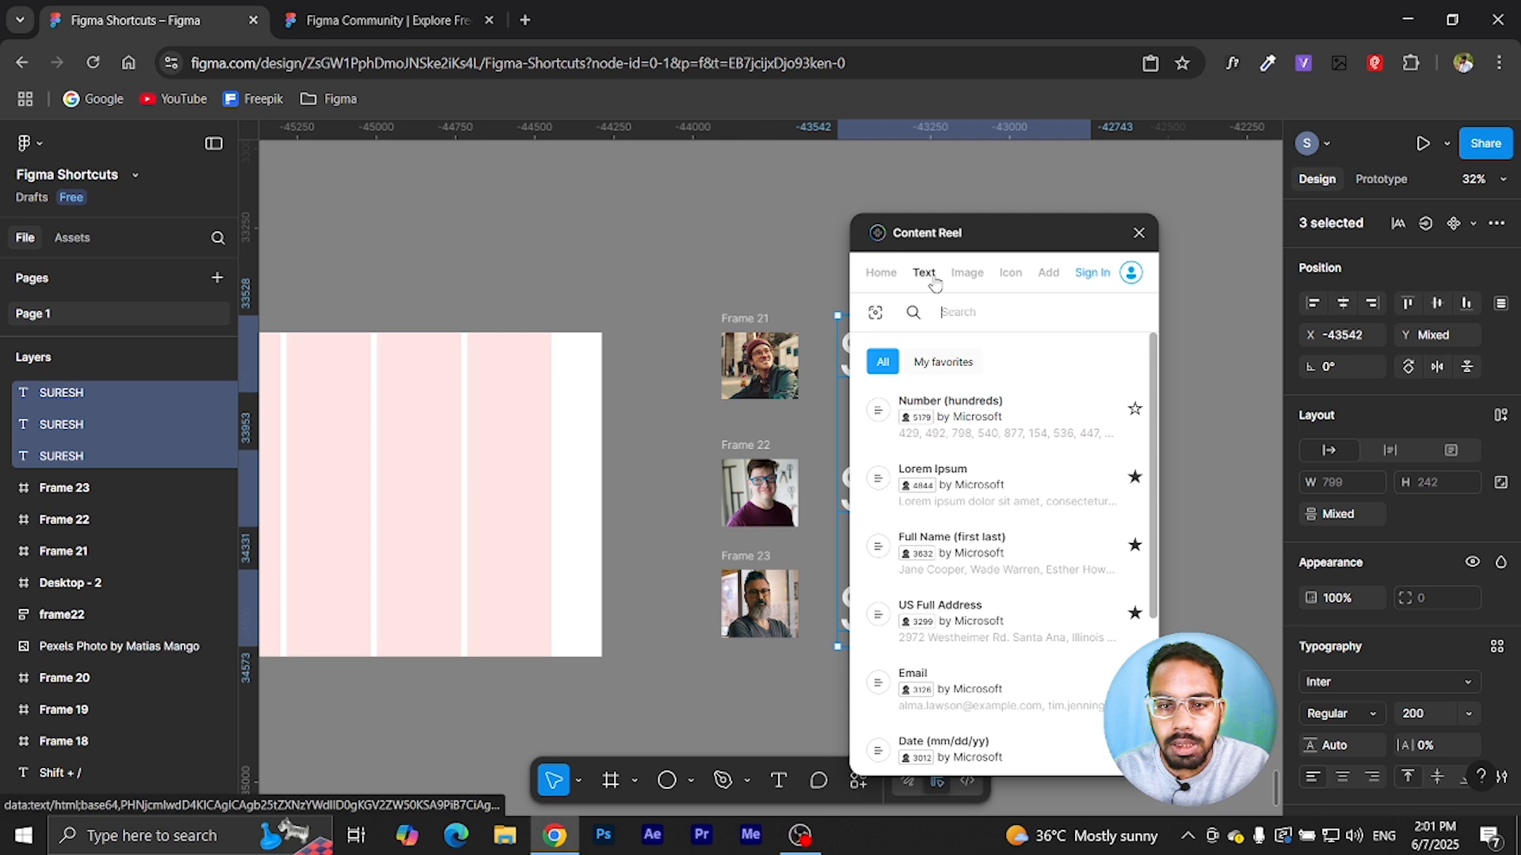
{"action": "left_click", "coordinate": [962, 559]}
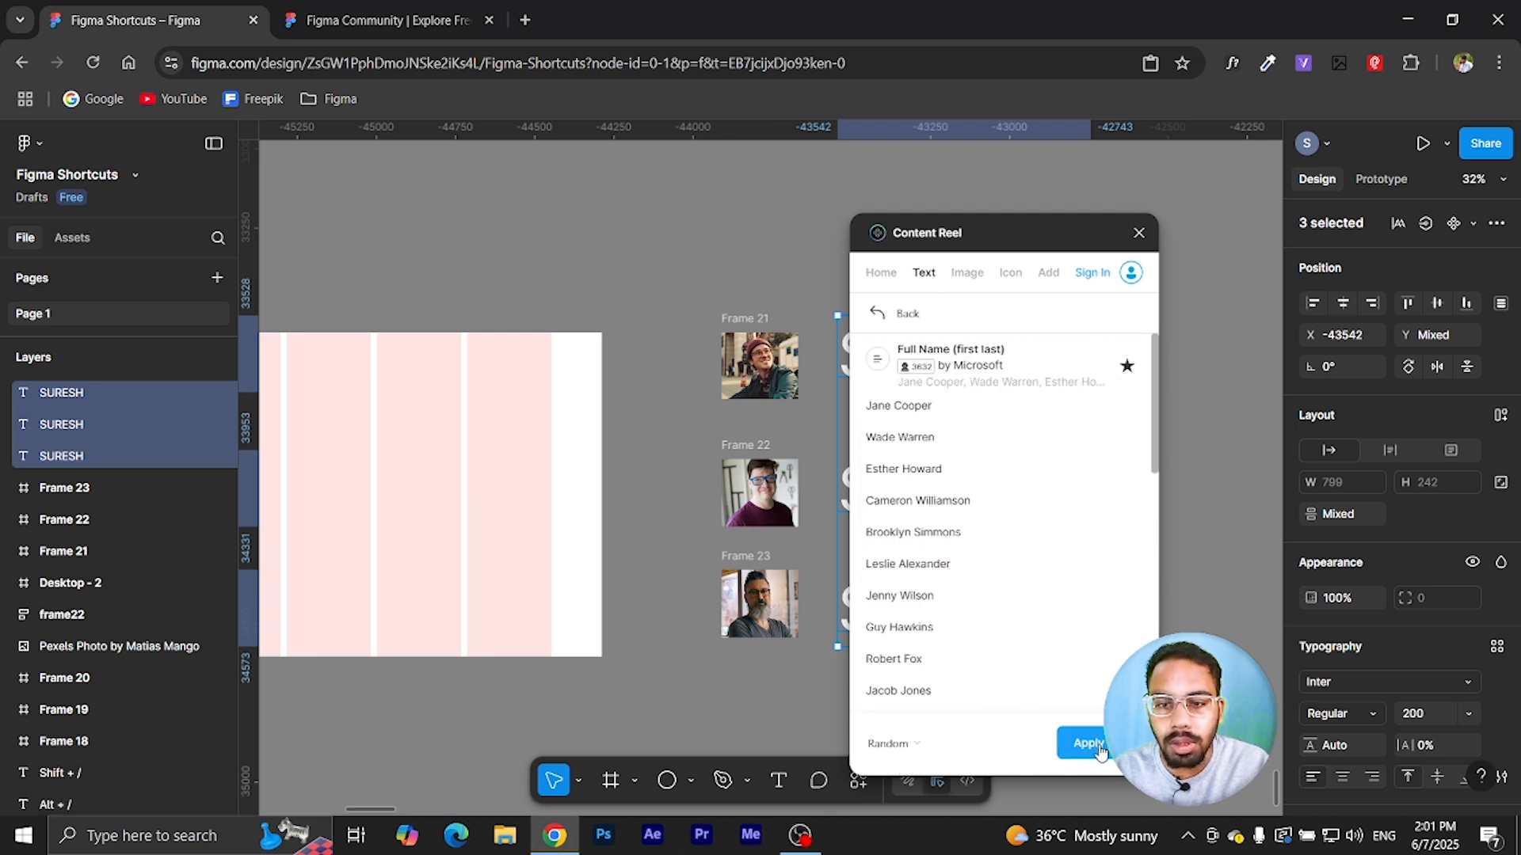
{"action": "left_click", "coordinate": [1082, 745]}
{"action": "left_click", "coordinate": [1141, 235]}
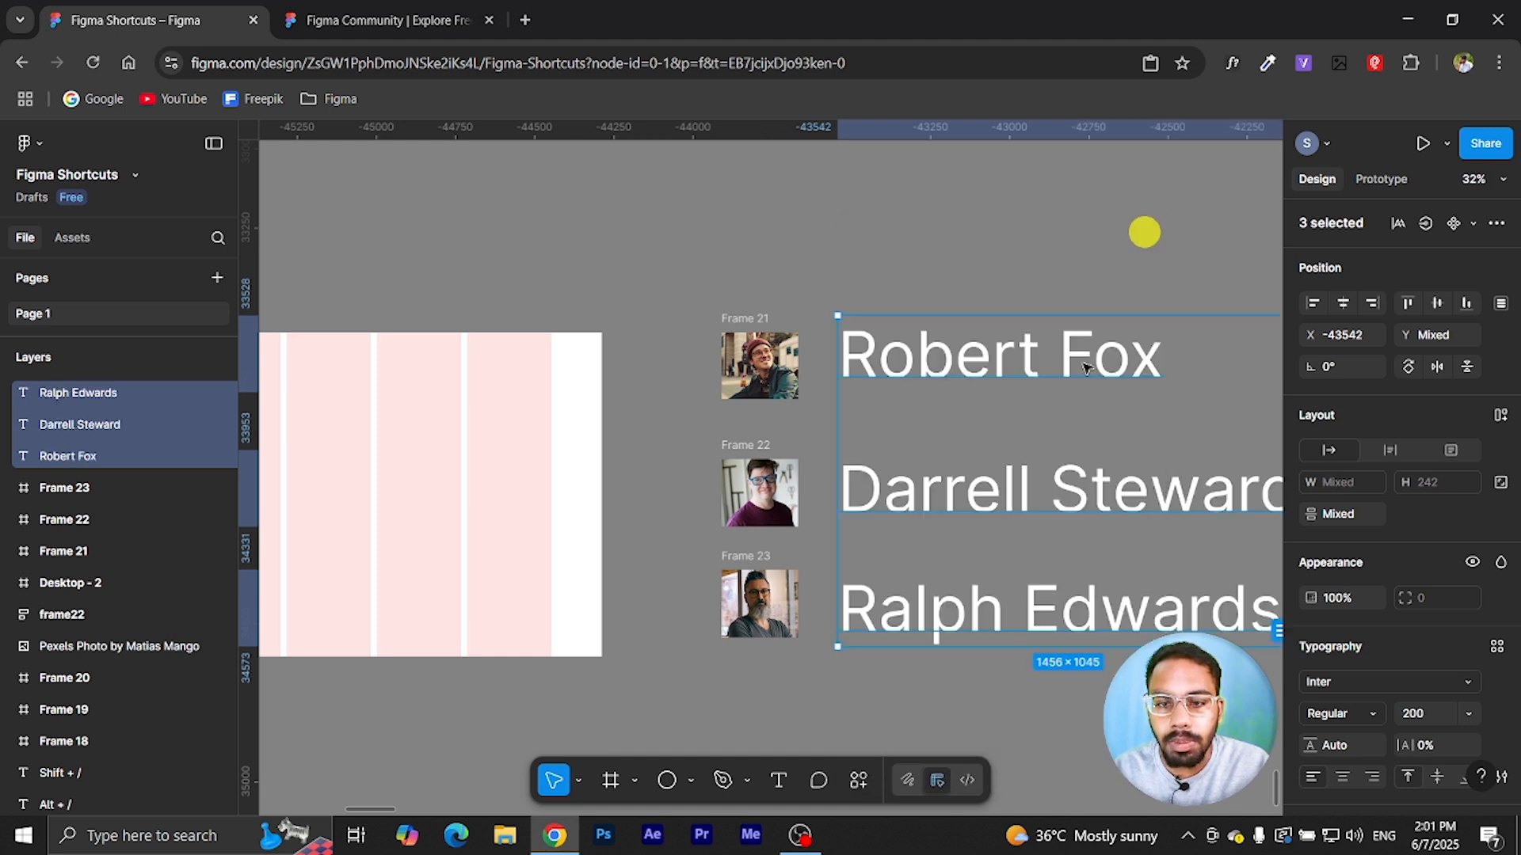
- Set the font size of the name text beside Frame 21 to 300
{"action": "scroll", "coordinate": [1144, 400], "scroll_direction": "down", "scroll_amount": 3}
{"action": "scroll", "coordinate": [934, 337], "scroll_direction": "right", "scroll_amount": 2}
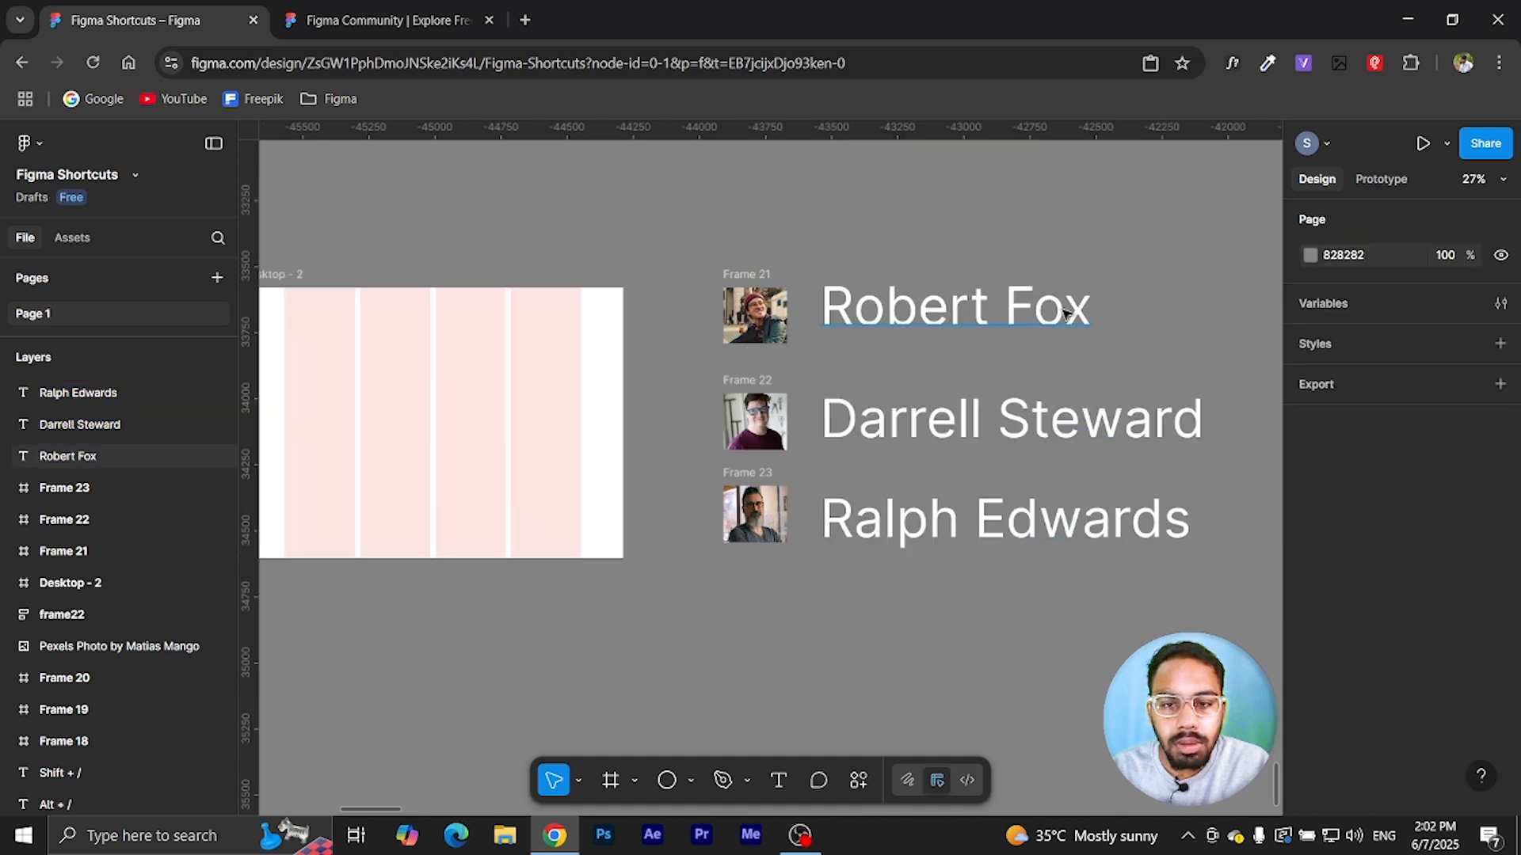
{"action": "left_click_drag", "start_coordinate": [1049, 307], "coordinate": [758, 310]}
{"action": "left_click", "coordinate": [699, 320]}
{"action": "left_click", "coordinate": [1421, 682]}
{"action": "type", "text": "30"}
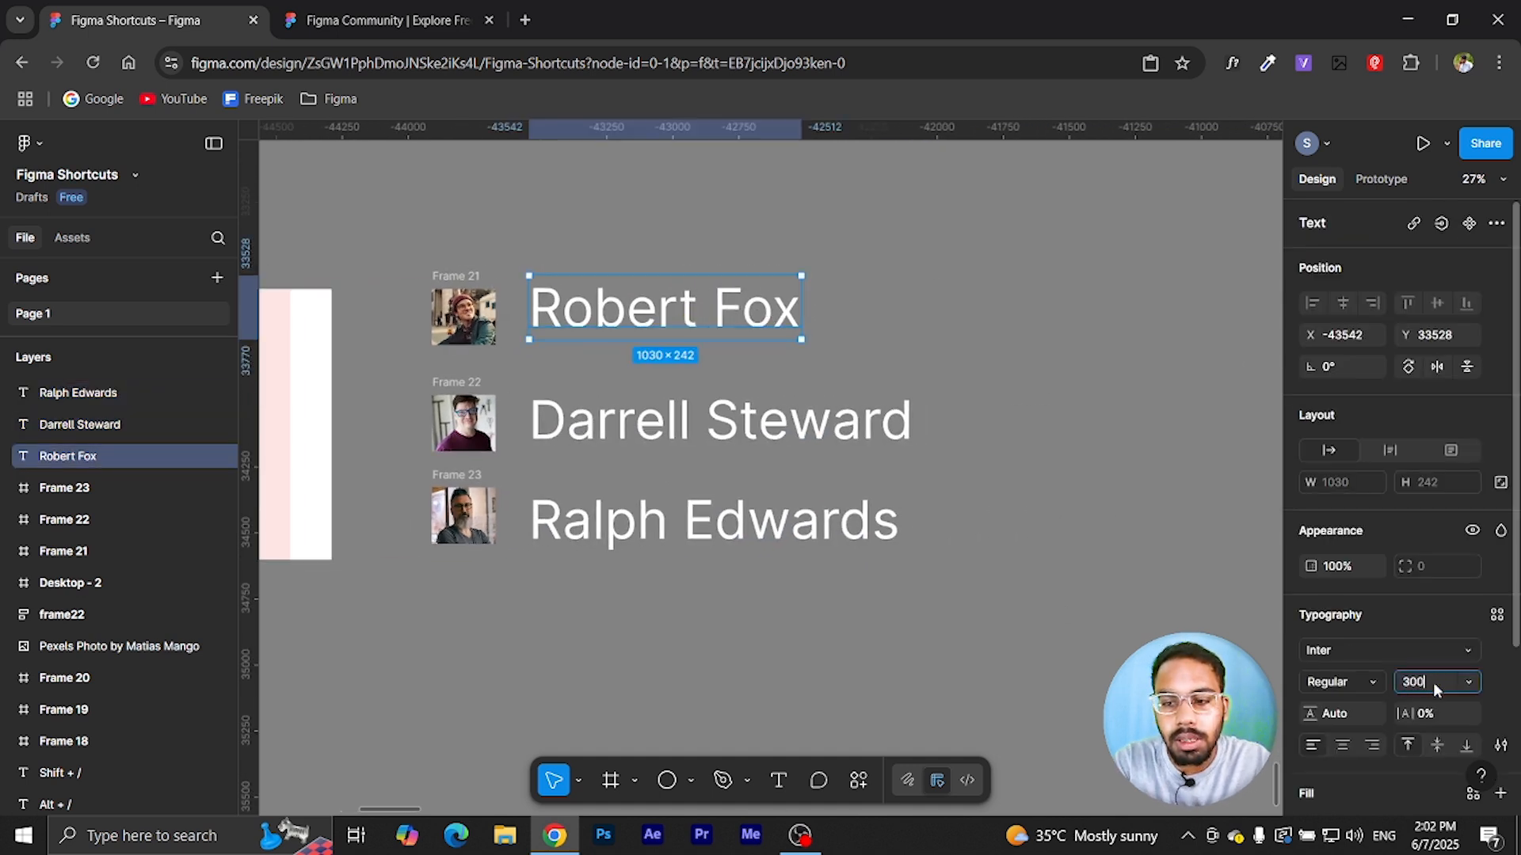
{"action": "type", "text": "0"}
{"action": "key", "text": "Return"}
{"action": "left_click", "coordinate": [1034, 478]}
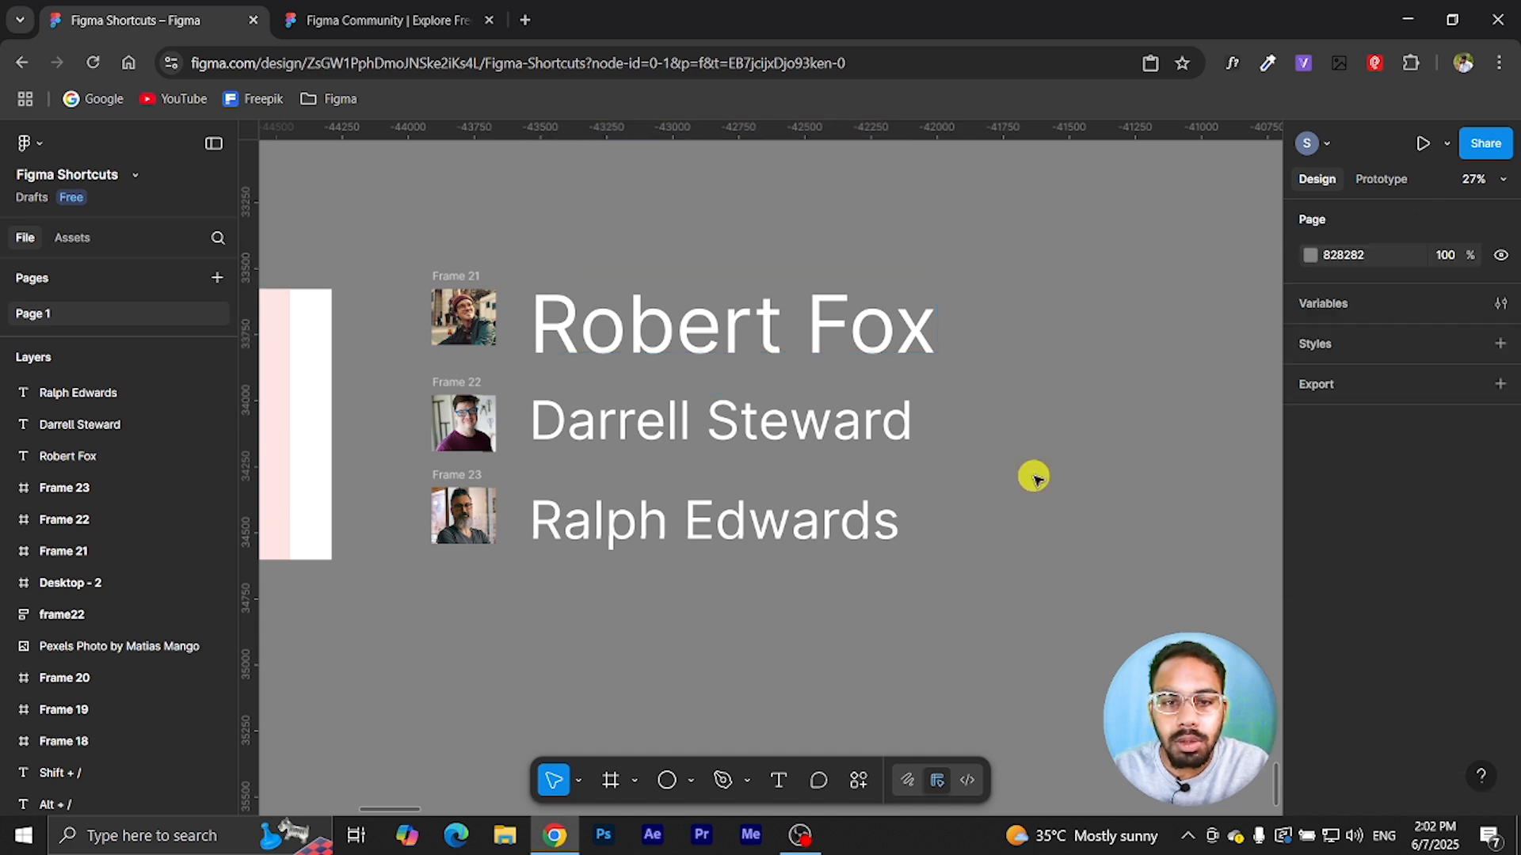
- Shrink the name text beside Frame 21 with the Scale tool to about 1123 × 264, a 0.73x scale
{"action": "left_click", "coordinate": [832, 325]}
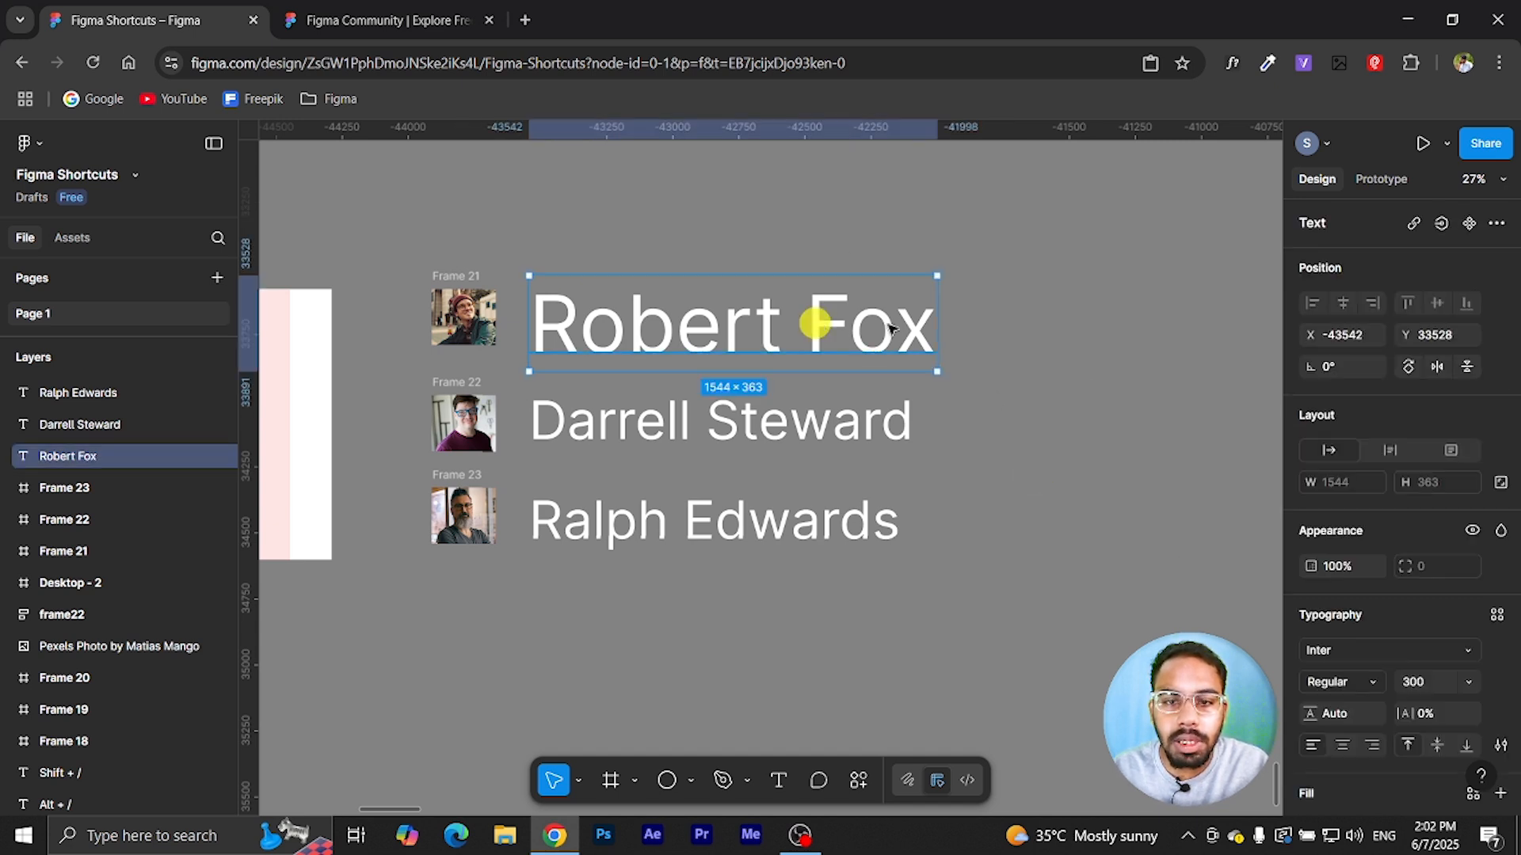
{"action": "key", "text": "k"}
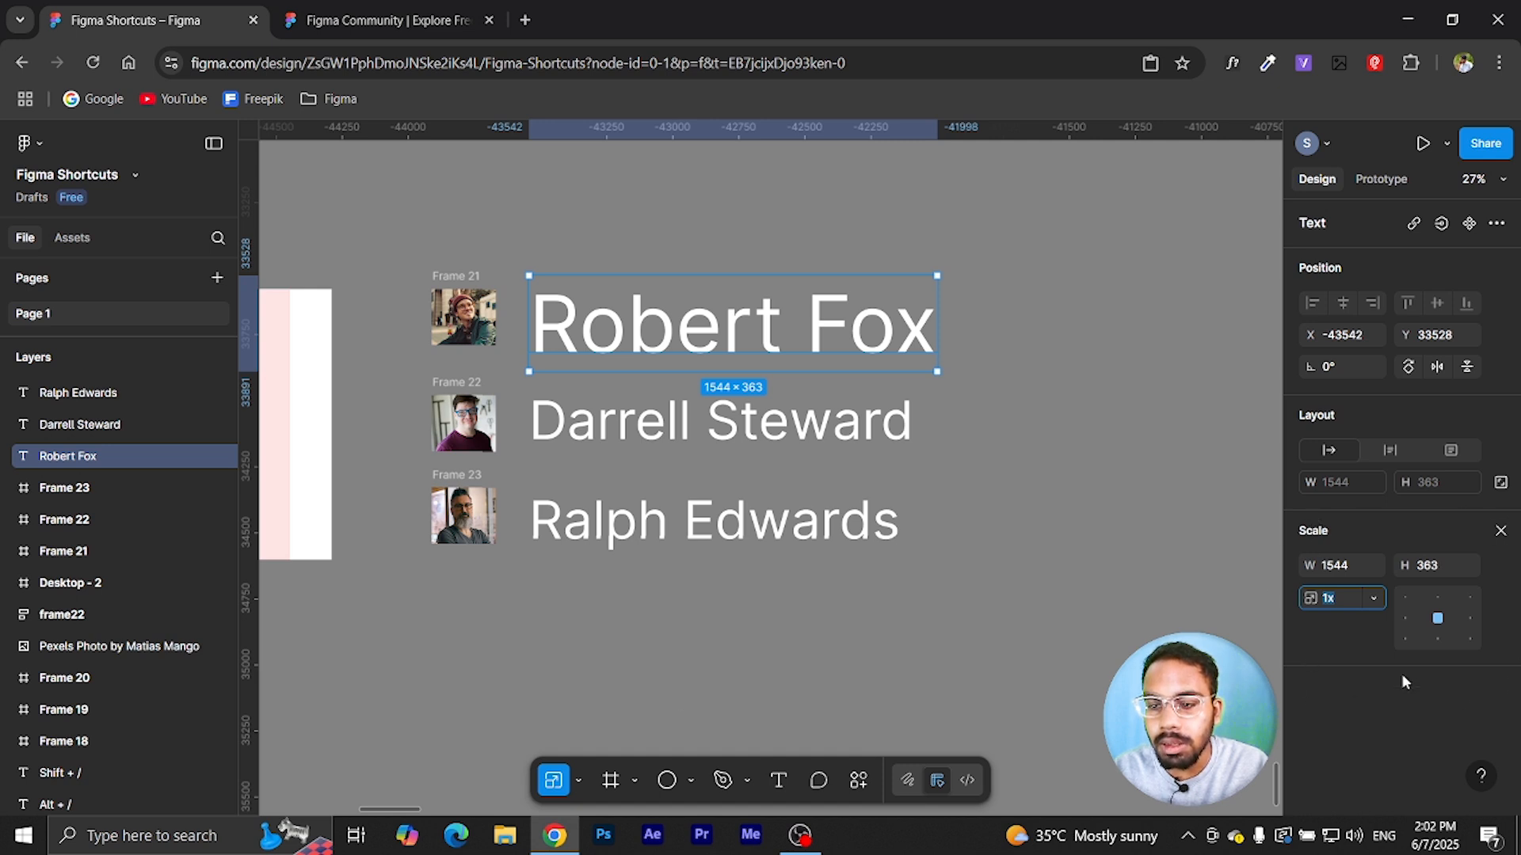
{"action": "left_click_drag", "start_coordinate": [935, 372], "coordinate": [793, 349]}
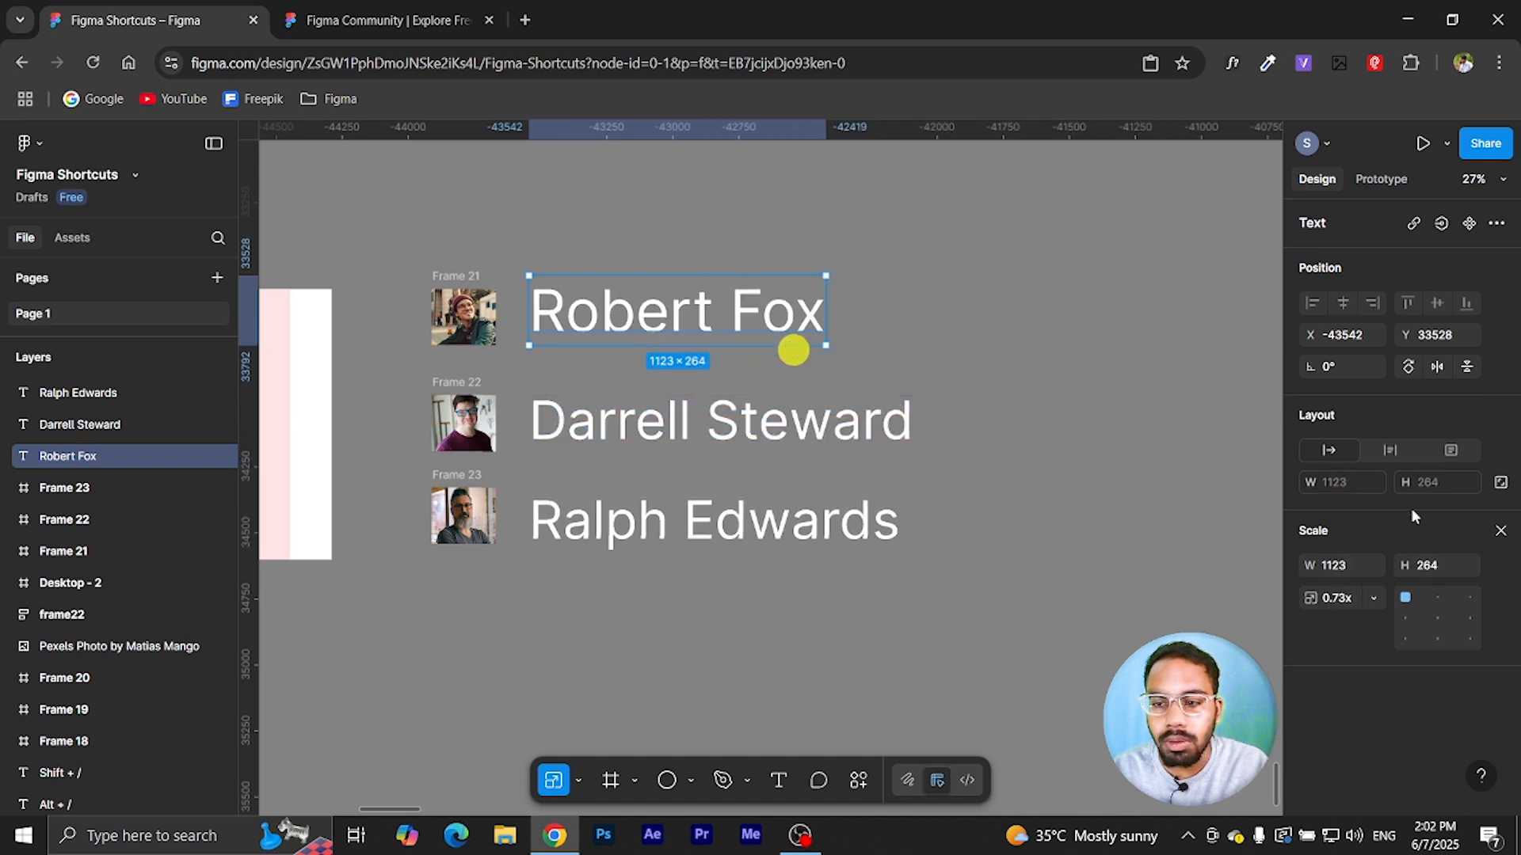
- Leave scaling and enlarge the text box of the name beside Frame 21 to about 1437 × 320, keeping its font size
{"action": "left_click", "coordinate": [1501, 530]}
{"action": "left_click_drag", "start_coordinate": [826, 346], "coordinate": [909, 361]}
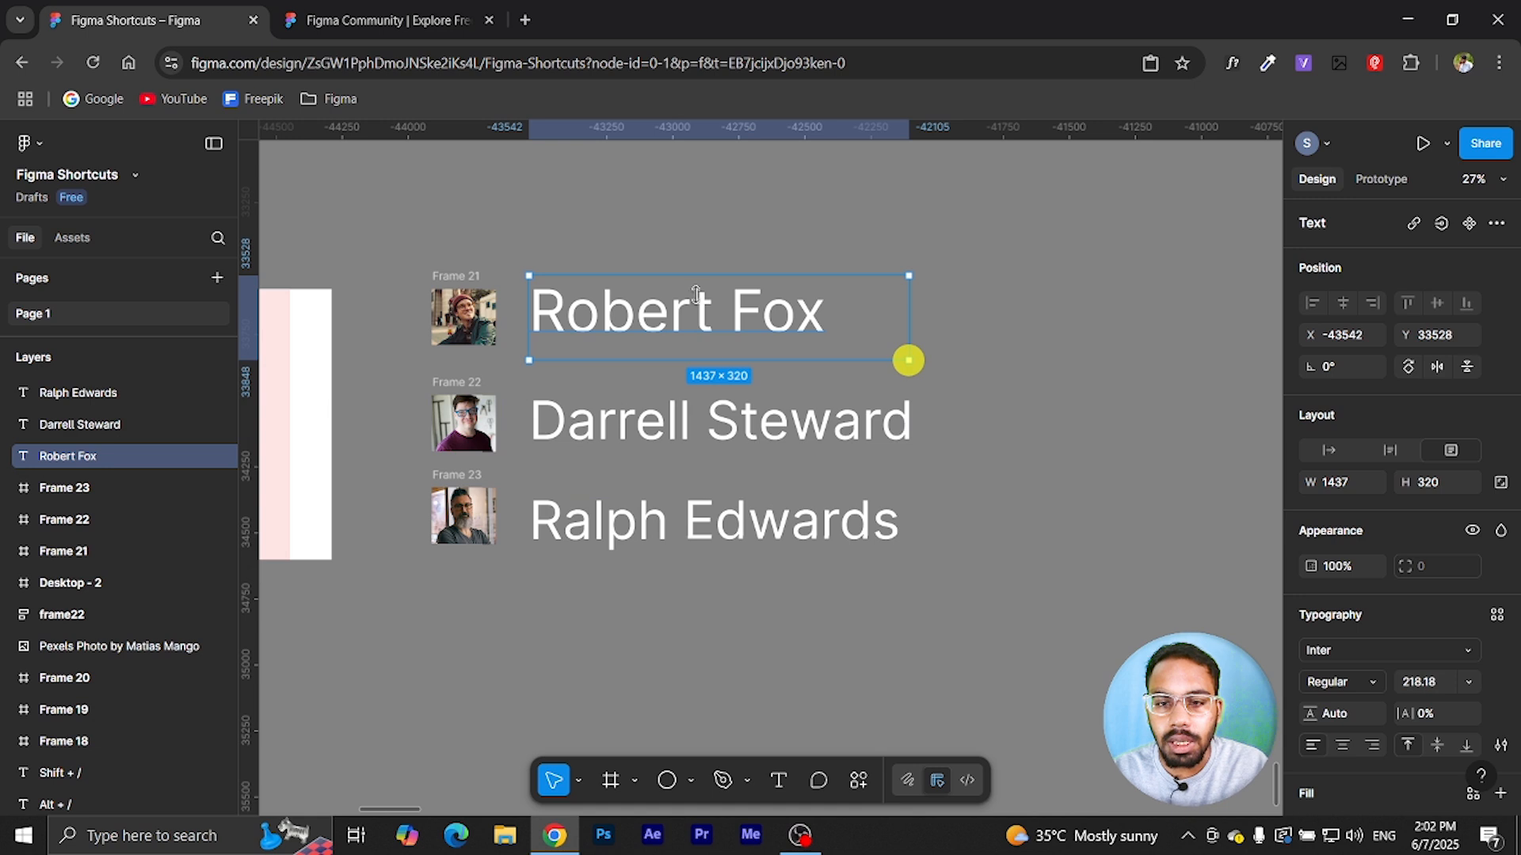
{"action": "left_click", "coordinate": [998, 401]}
- Try to shrink the name text beside Frame 21 with the Scale tool
{"action": "left_click", "coordinate": [759, 319]}
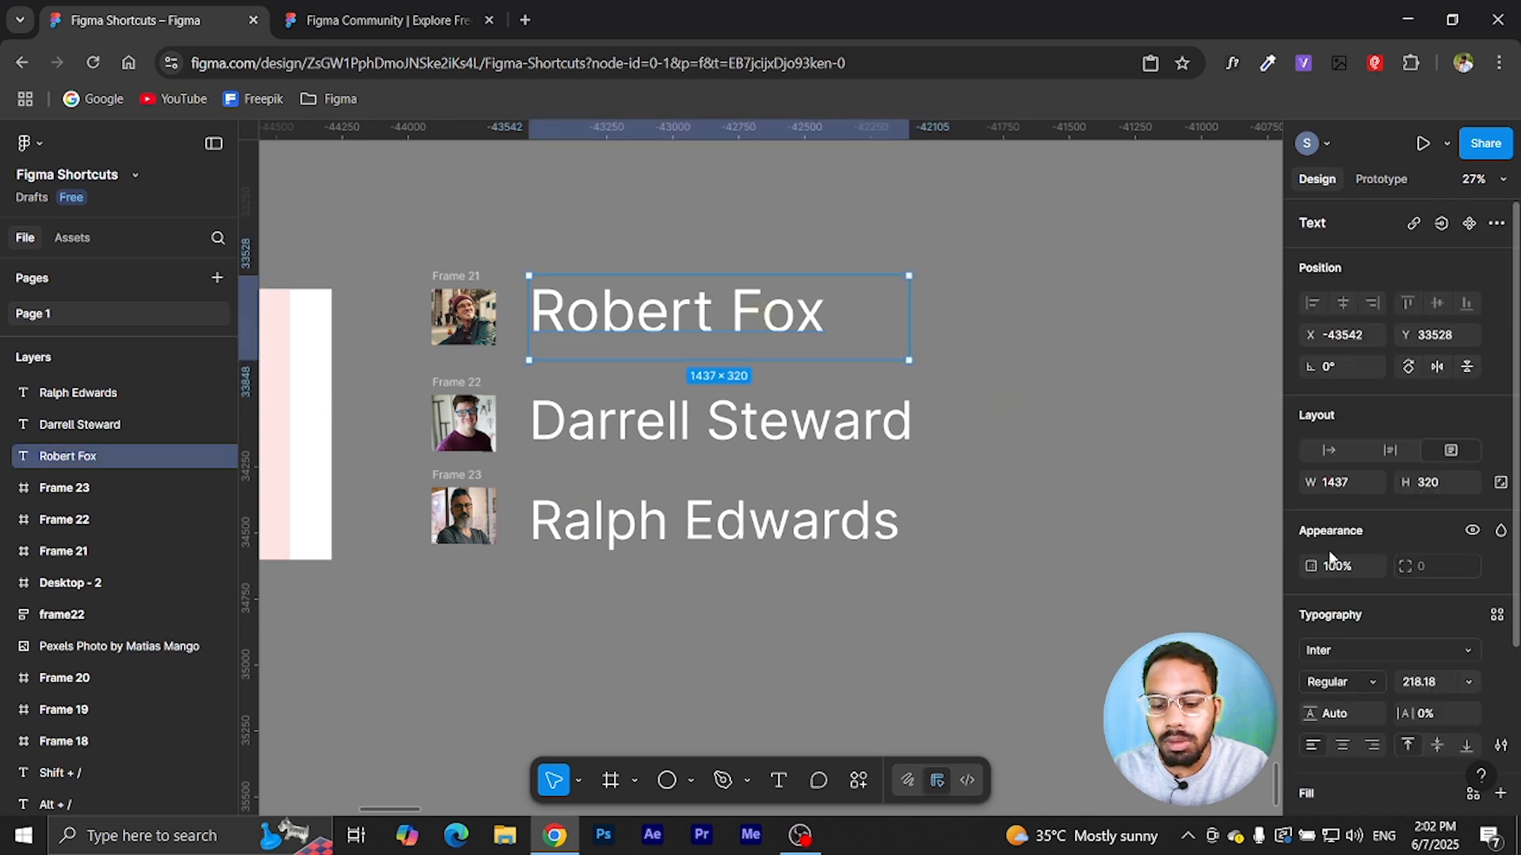
{"action": "key", "text": "k"}
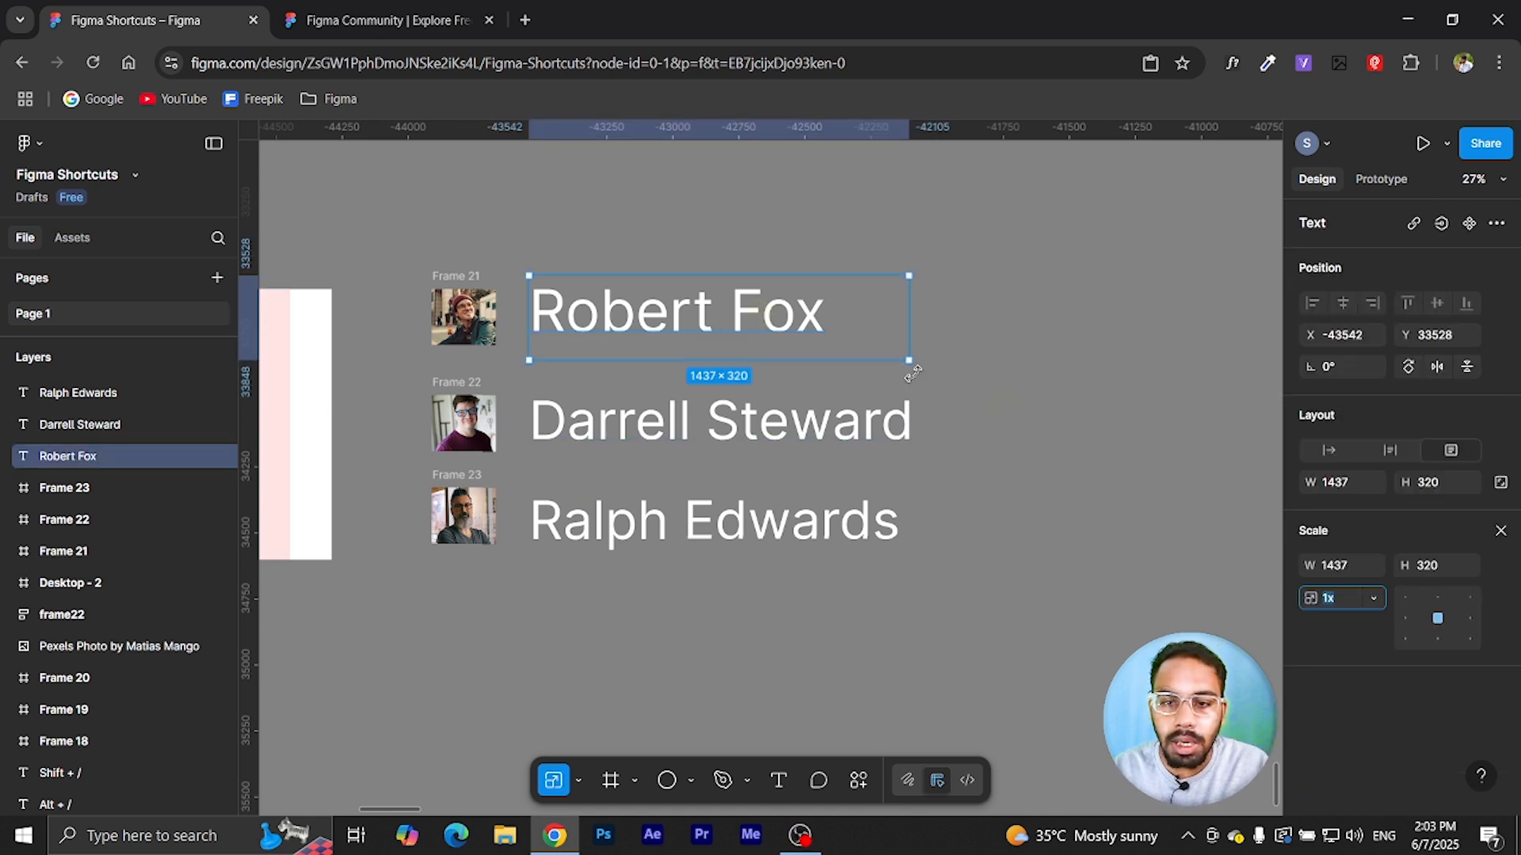
{"action": "left_click_drag", "start_coordinate": [907, 359], "coordinate": [743, 355]}
{"action": "key", "text": "Escape"}
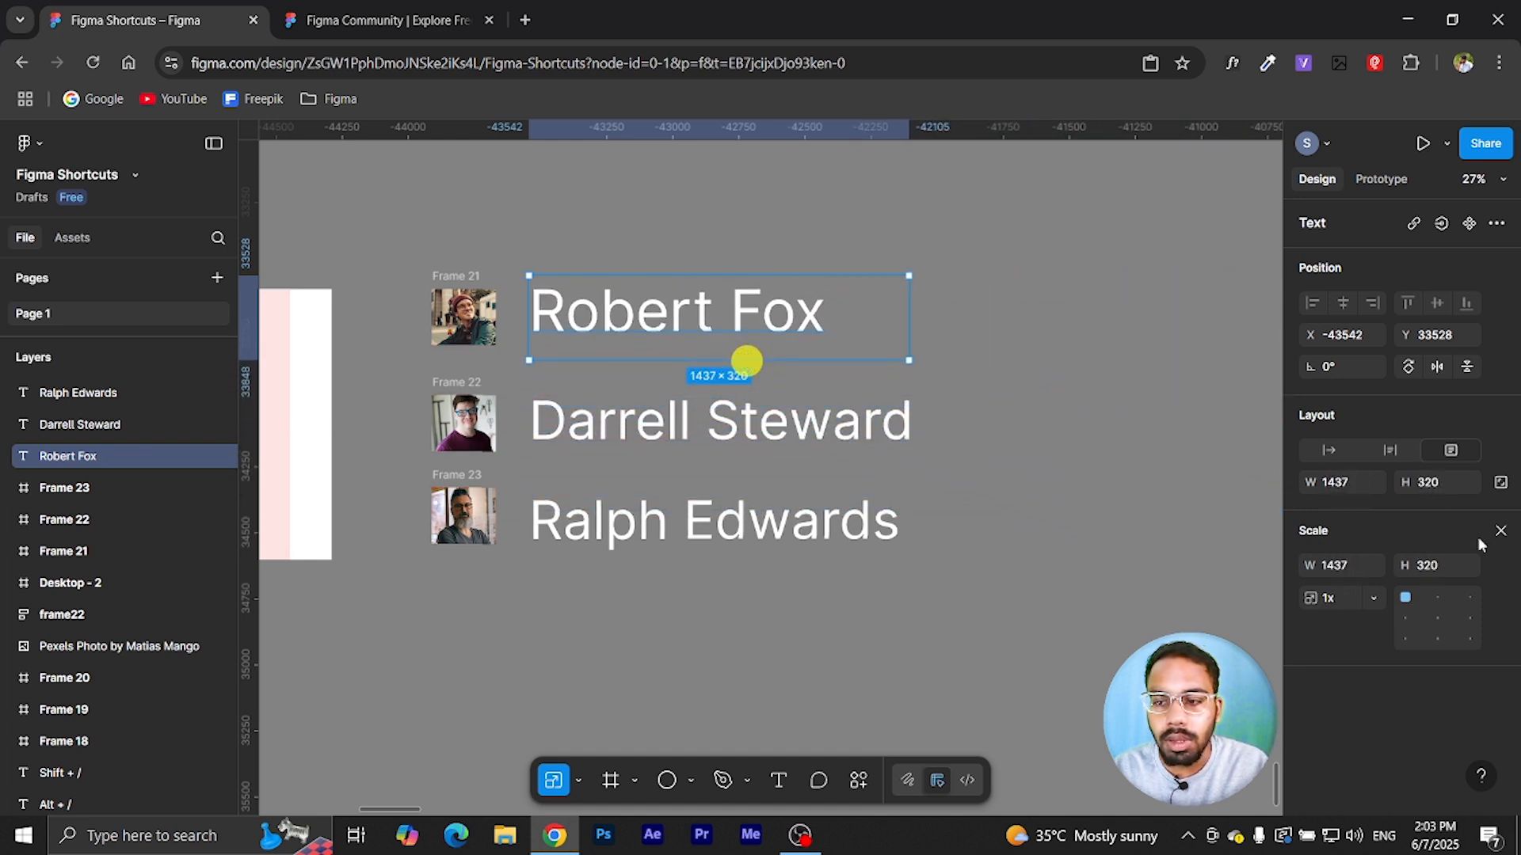
{"action": "left_click", "coordinate": [1500, 531]}
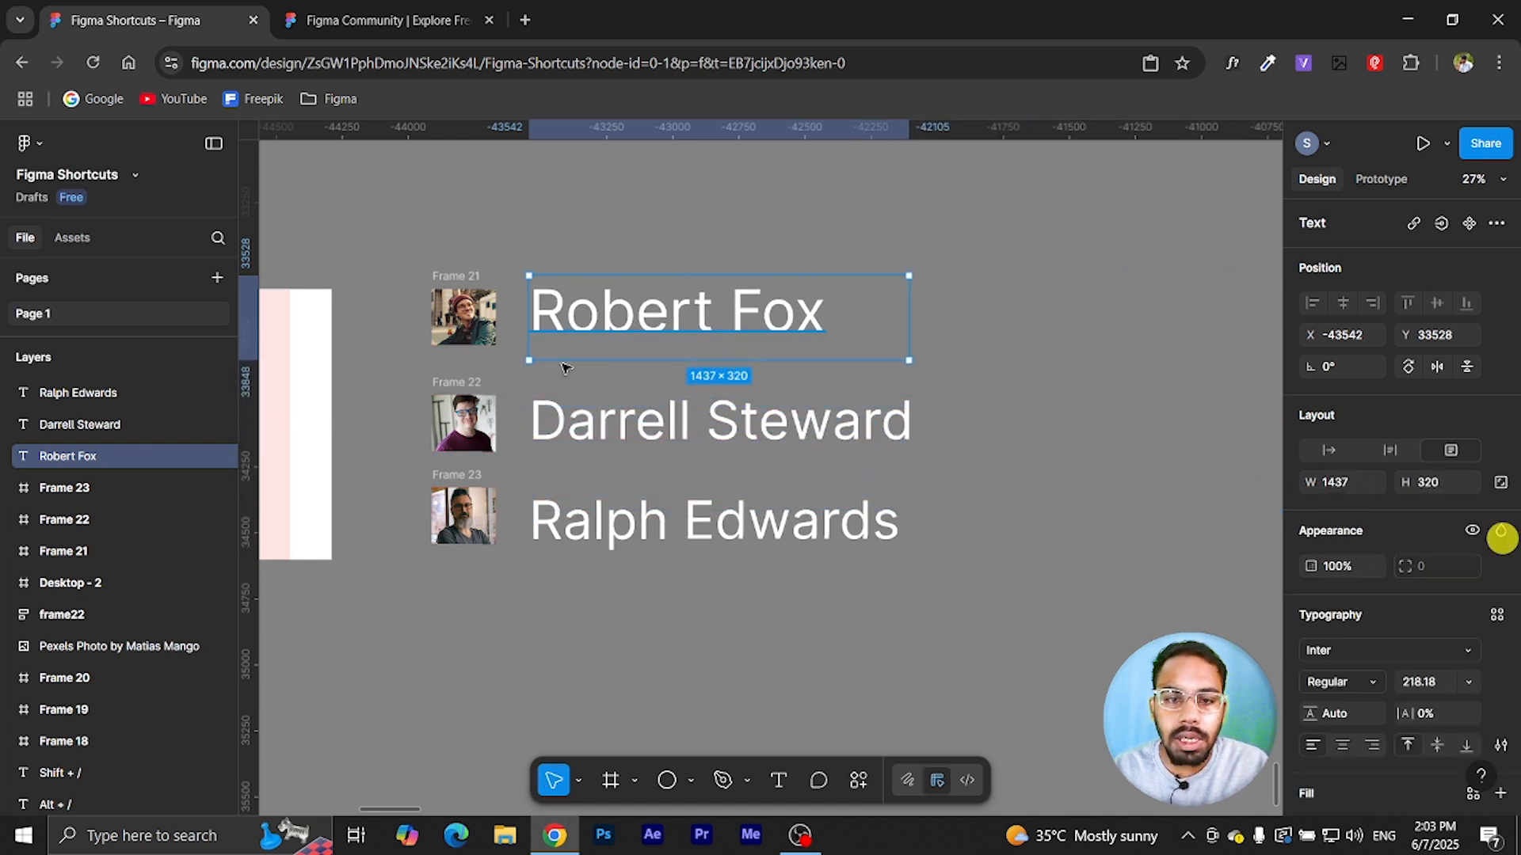
- Duplicate the Desktop - 2 frame and place the copy a short distance below the original
{"action": "left_click", "coordinate": [1008, 364]}
{"action": "scroll", "coordinate": [1006, 363], "scroll_direction": "down", "scroll_amount": 5}
{"action": "scroll", "coordinate": [951, 522], "scroll_direction": "up", "scroll_amount": 2}
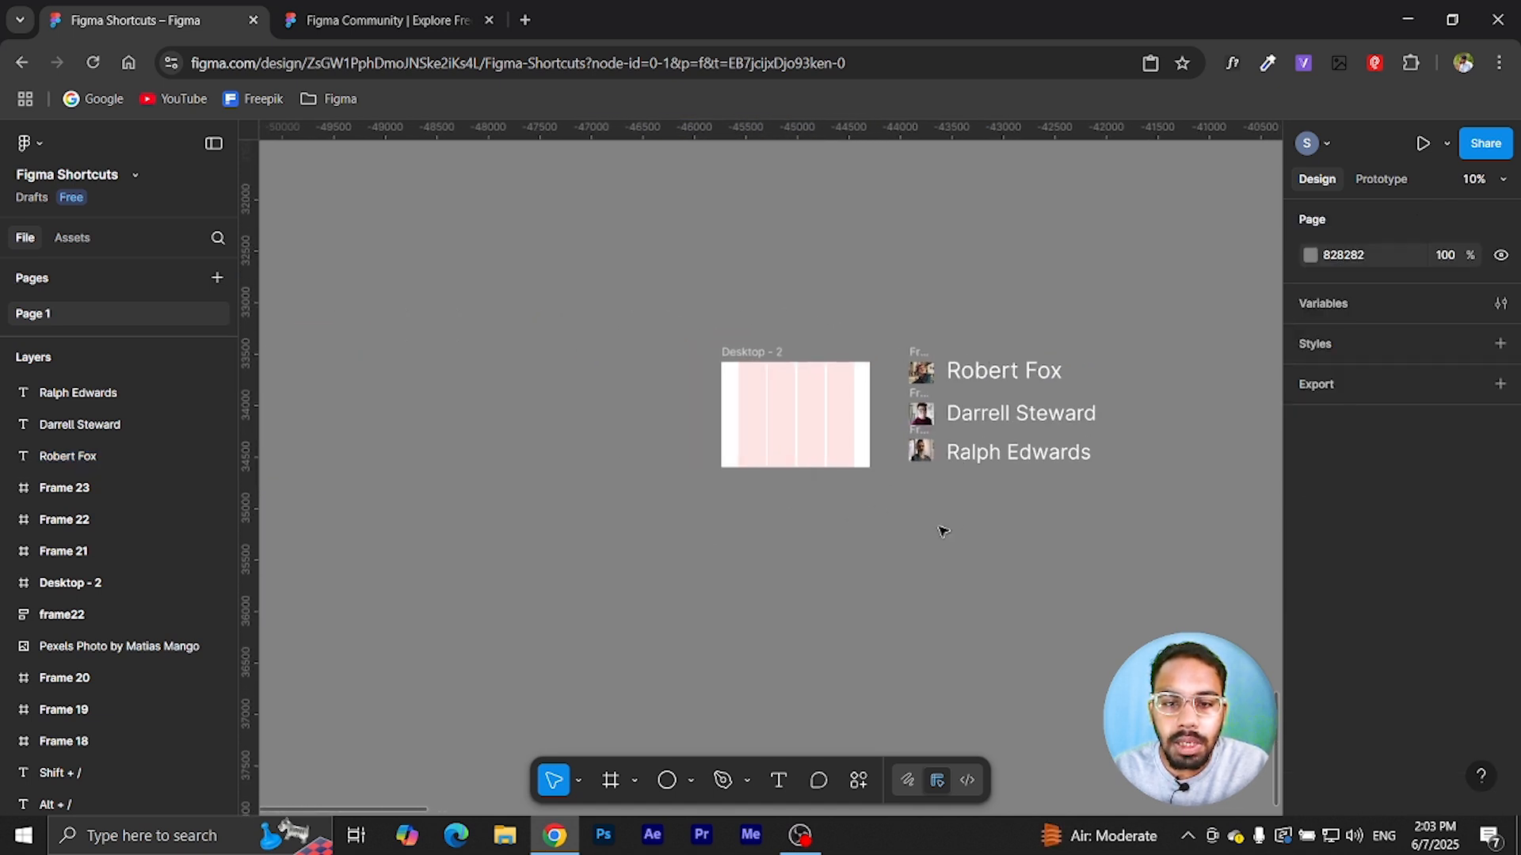
{"action": "left_click", "coordinate": [696, 318]}
{"action": "left_click_drag", "start_coordinate": [693, 473], "coordinate": [682, 554]}
{"action": "left_click", "coordinate": [673, 427]}
- Turn the copied frame Desktop - 3 into a component named FRAME and move it closer to Desktop - 2, below its left side
{"action": "left_click", "coordinate": [705, 552]}
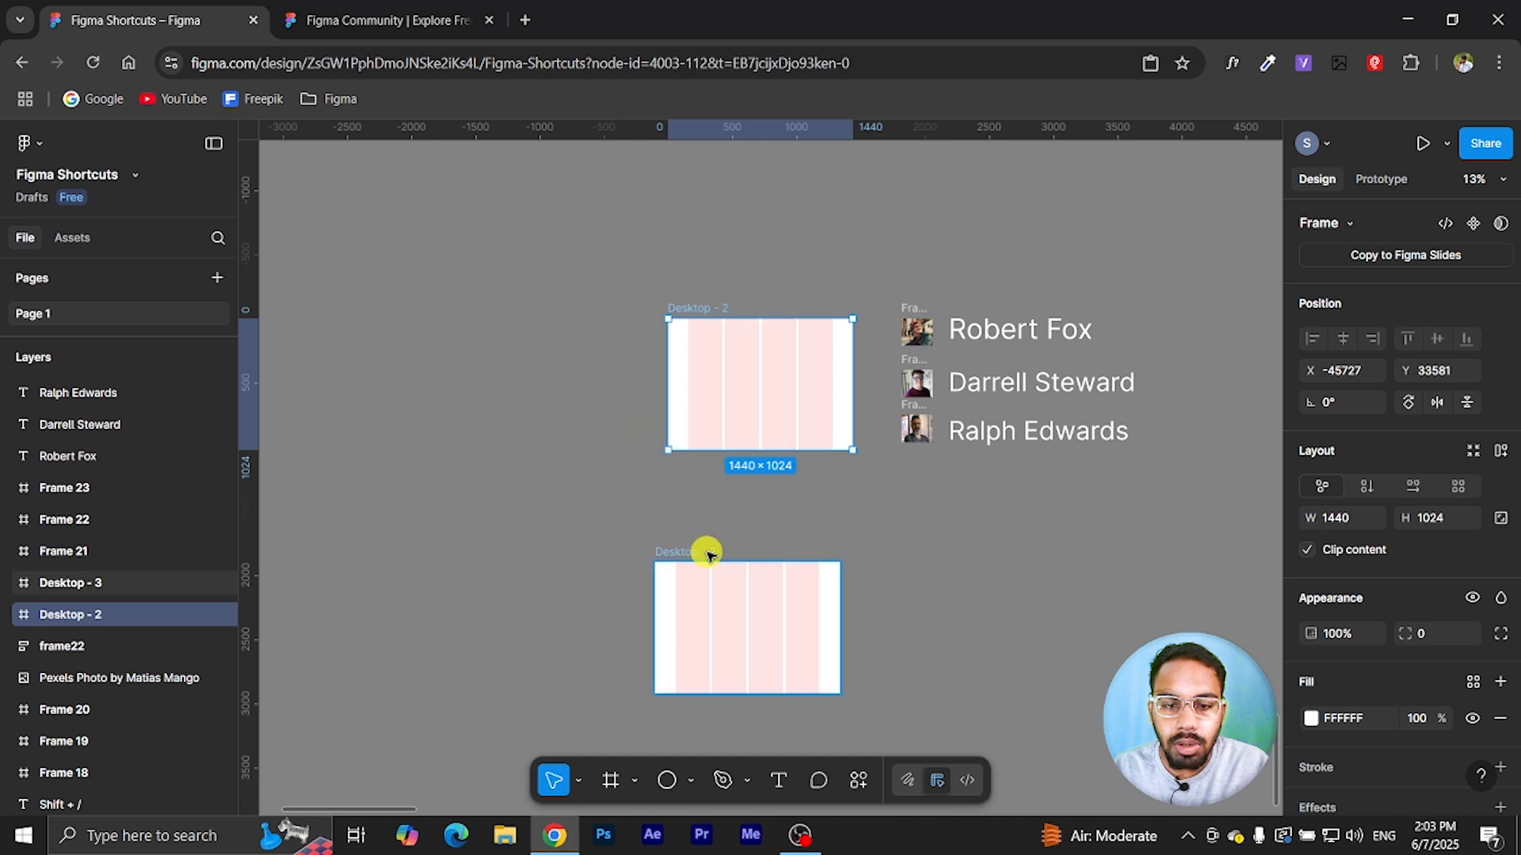
{"action": "left_click", "coordinate": [1470, 223]}
{"action": "scroll", "coordinate": [800, 650], "scroll_direction": "up", "scroll_amount": 2}
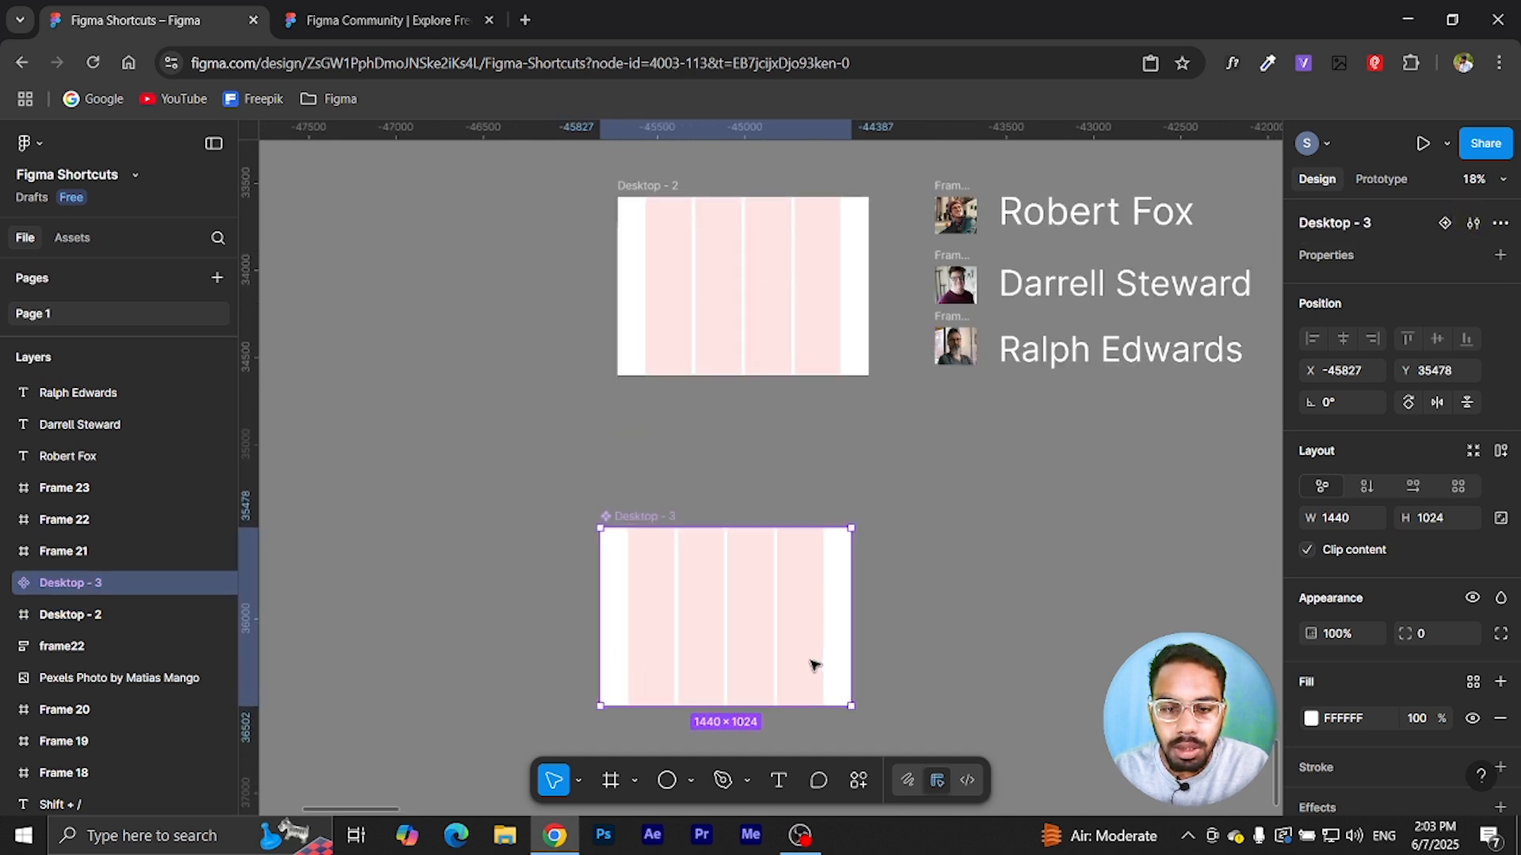
{"action": "double_click", "coordinate": [645, 519]}
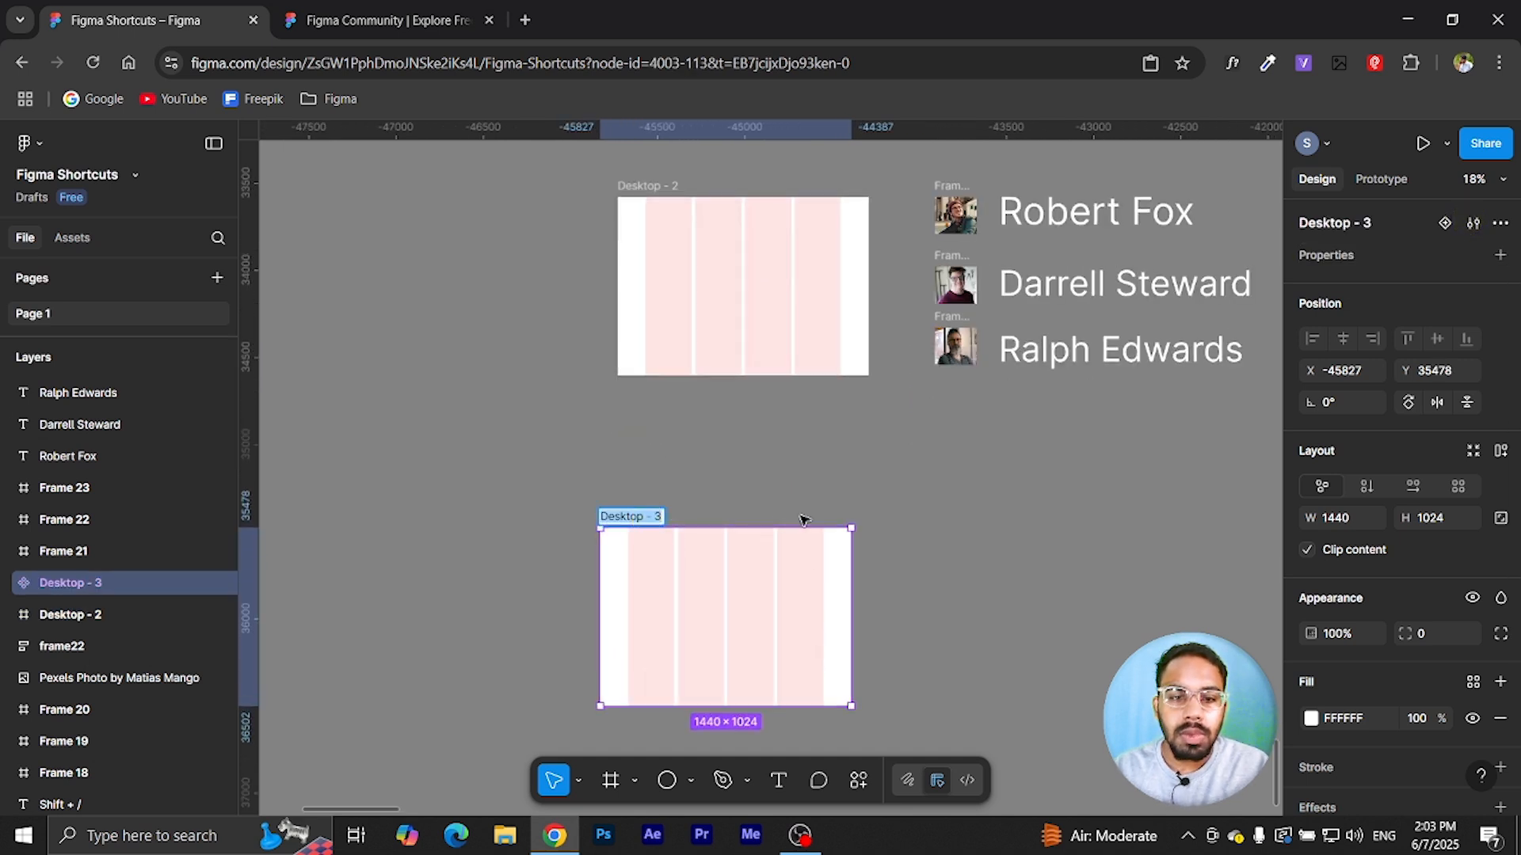
{"action": "type", "text": "FRAME"}
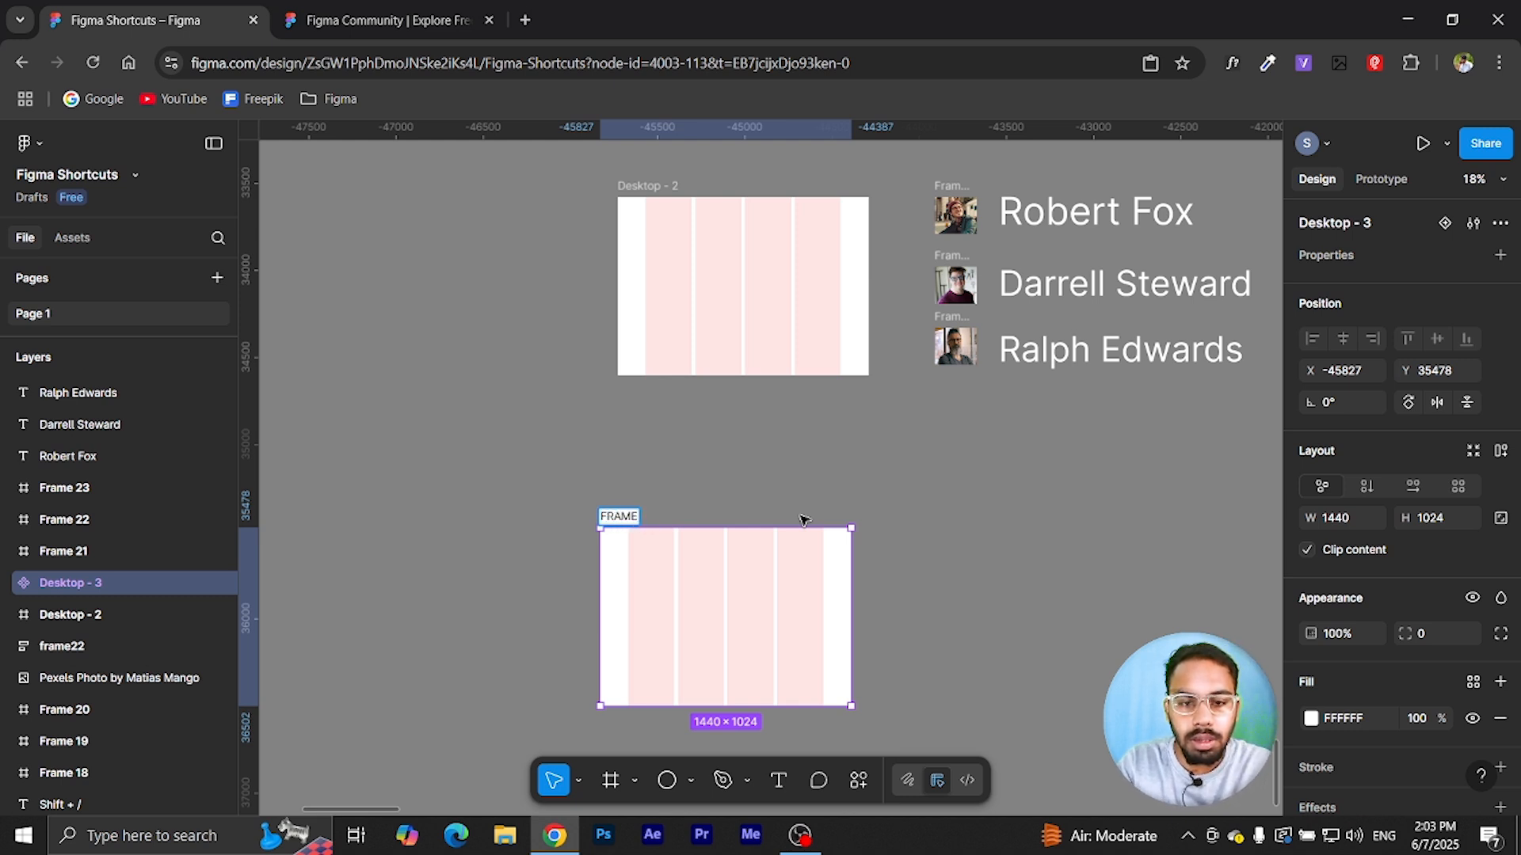
{"action": "key", "text": "Return"}
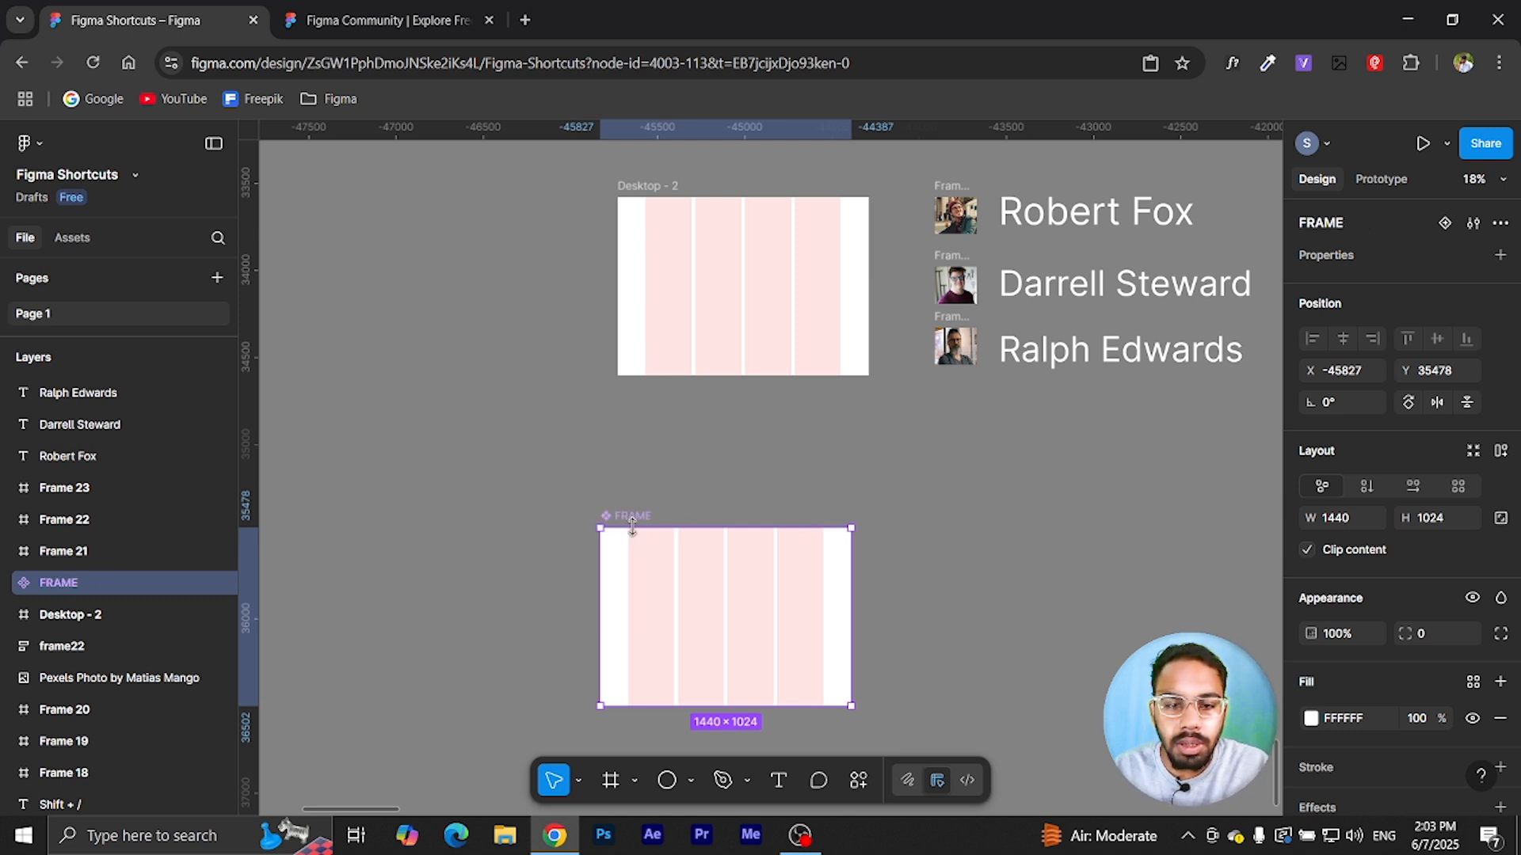
{"action": "left_click_drag", "start_coordinate": [630, 516], "coordinate": [568, 430]}
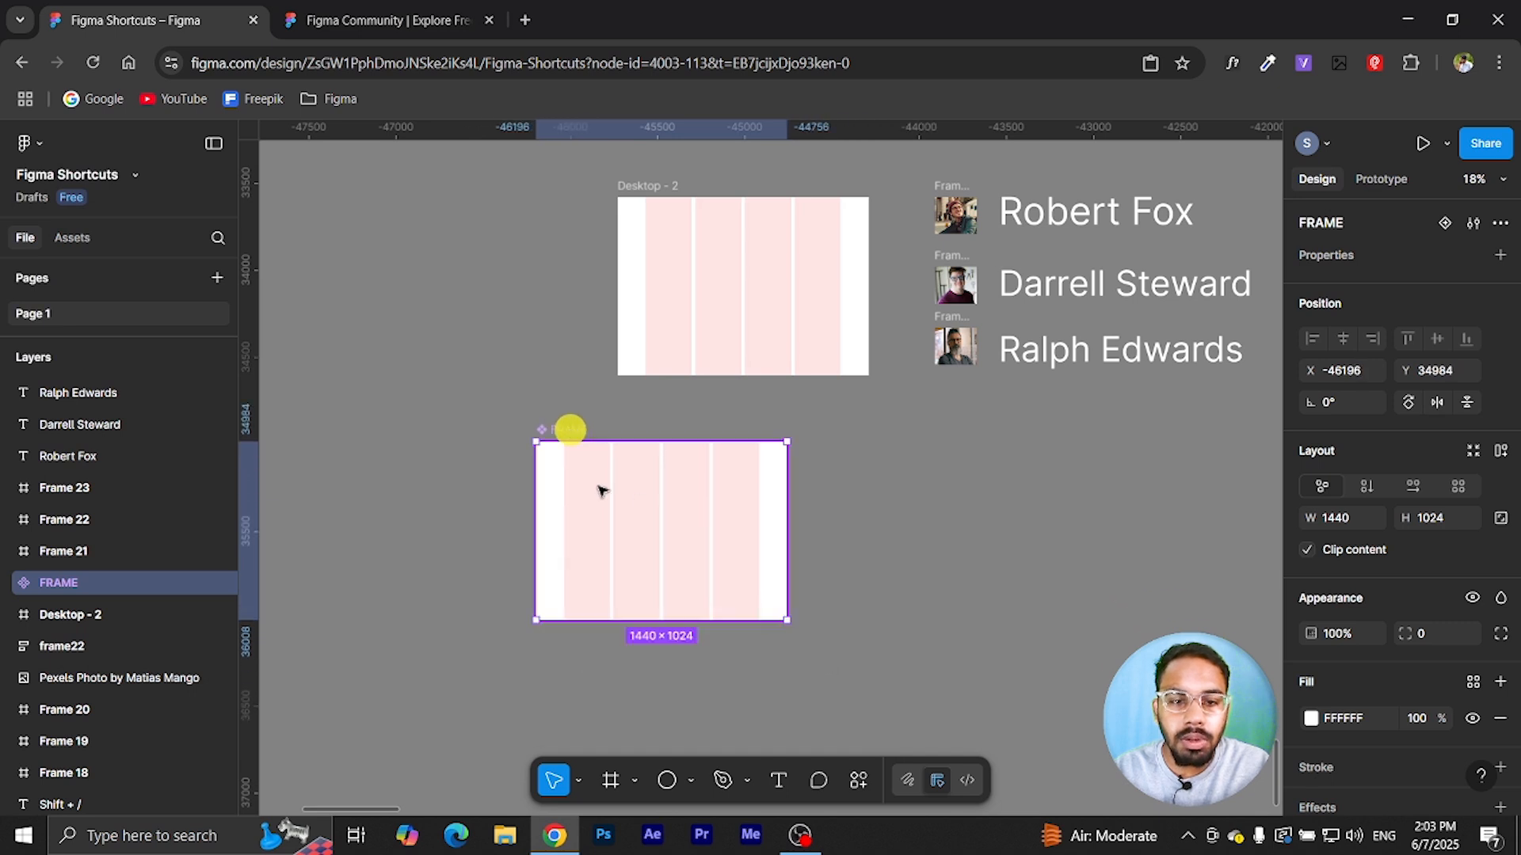
- Add a second page to the file and move the FRAME component from Page 1 onto it
{"action": "left_click", "coordinate": [216, 278]}
{"action": "left_click", "coordinate": [468, 341]}
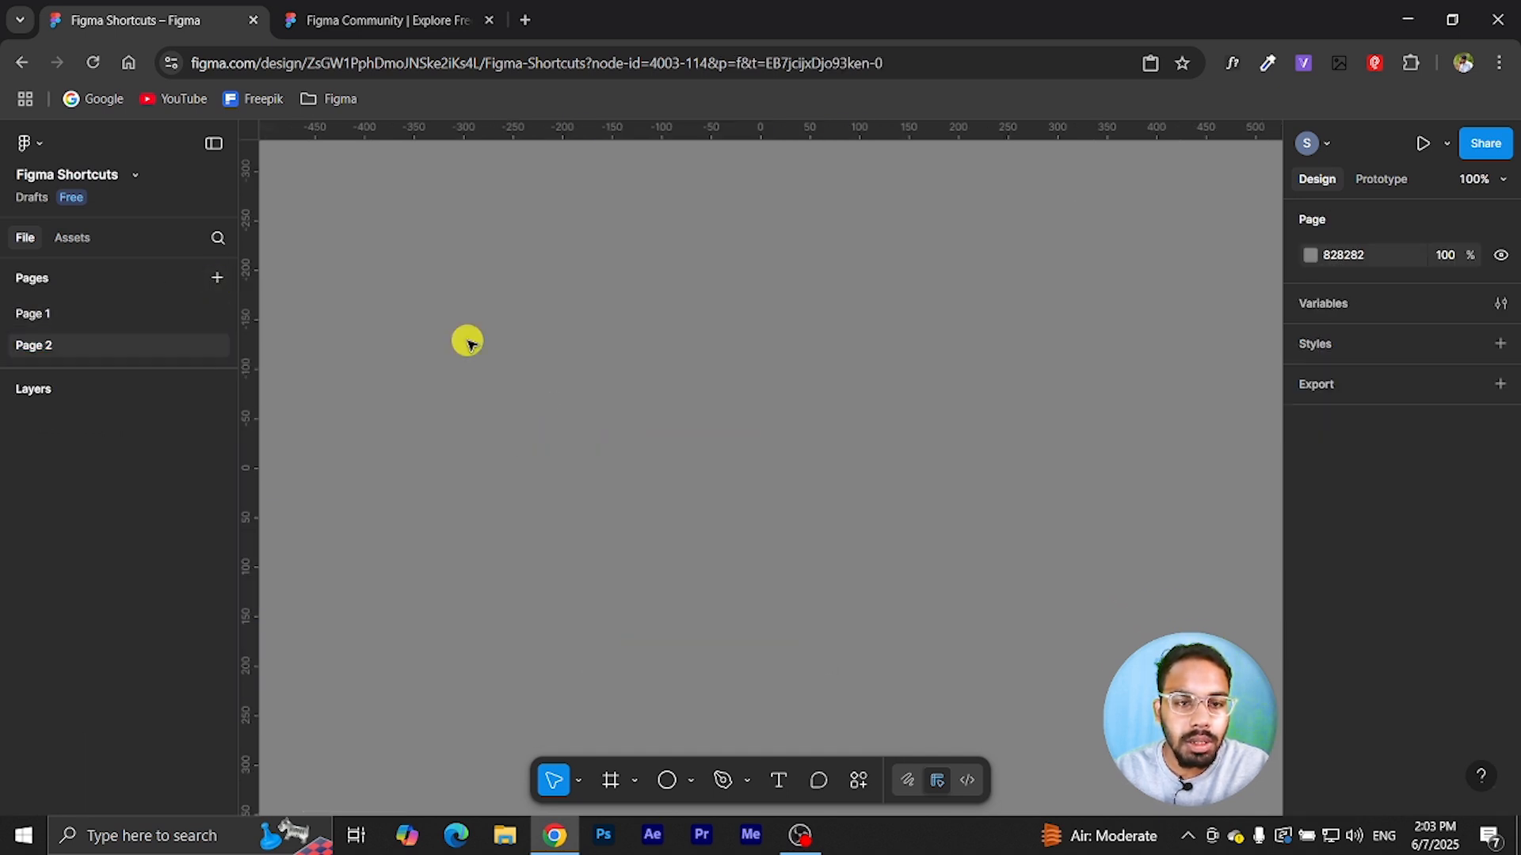
{"action": "left_click", "coordinate": [54, 316]}
{"action": "left_click", "coordinate": [554, 429]}
{"action": "key", "text": "ctrl+x"}
{"action": "left_click", "coordinate": [72, 343]}
{"action": "key", "text": "ctrl+v"}
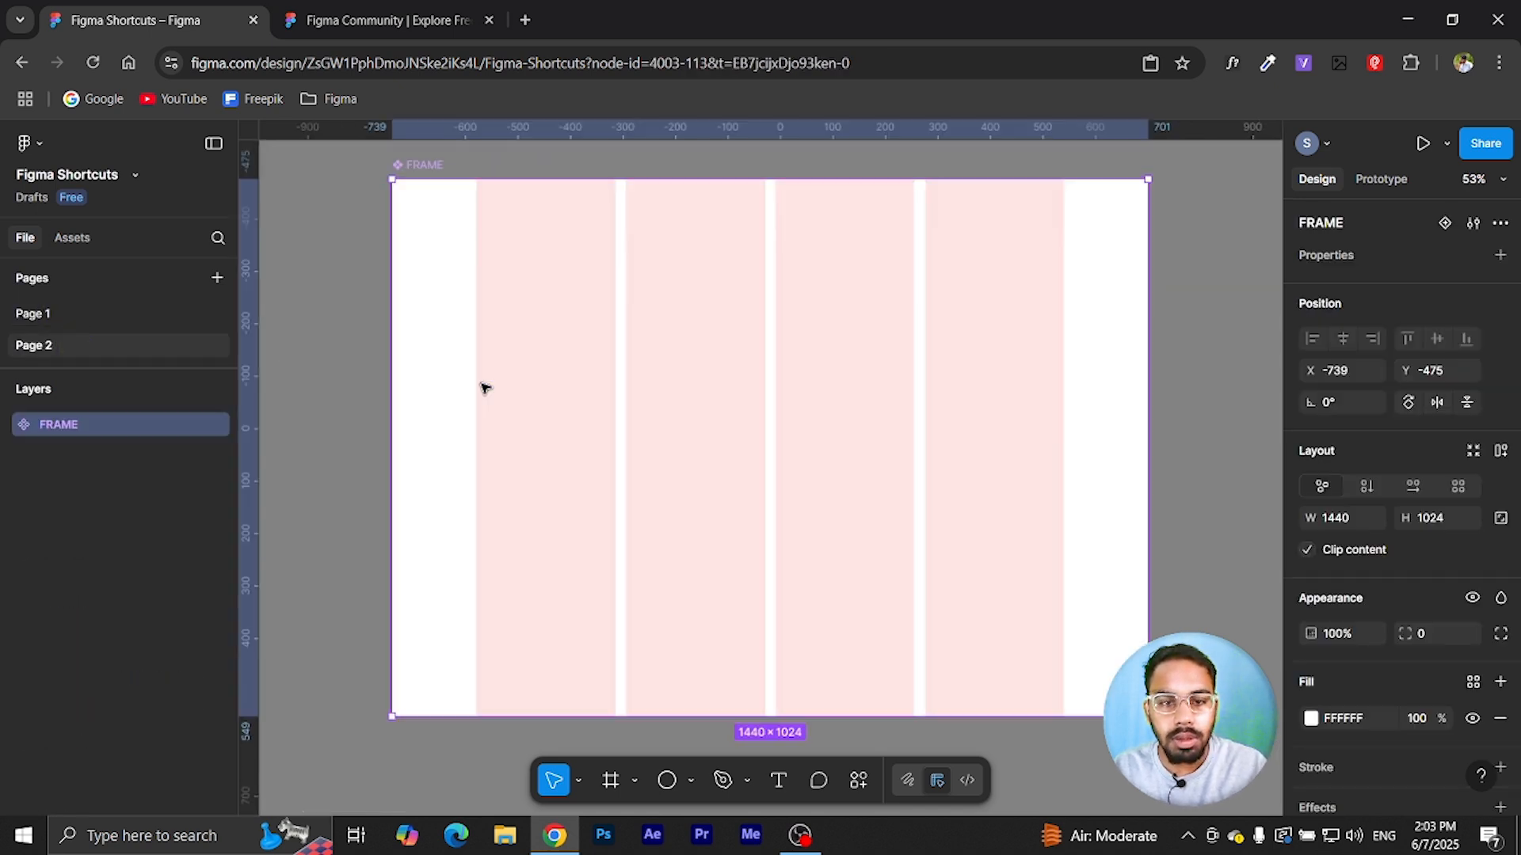
- Rename Page 2 as COMPONENTS
{"action": "double_click", "coordinate": [31, 346]}
{"action": "type", "text": "COMPONENTS"}
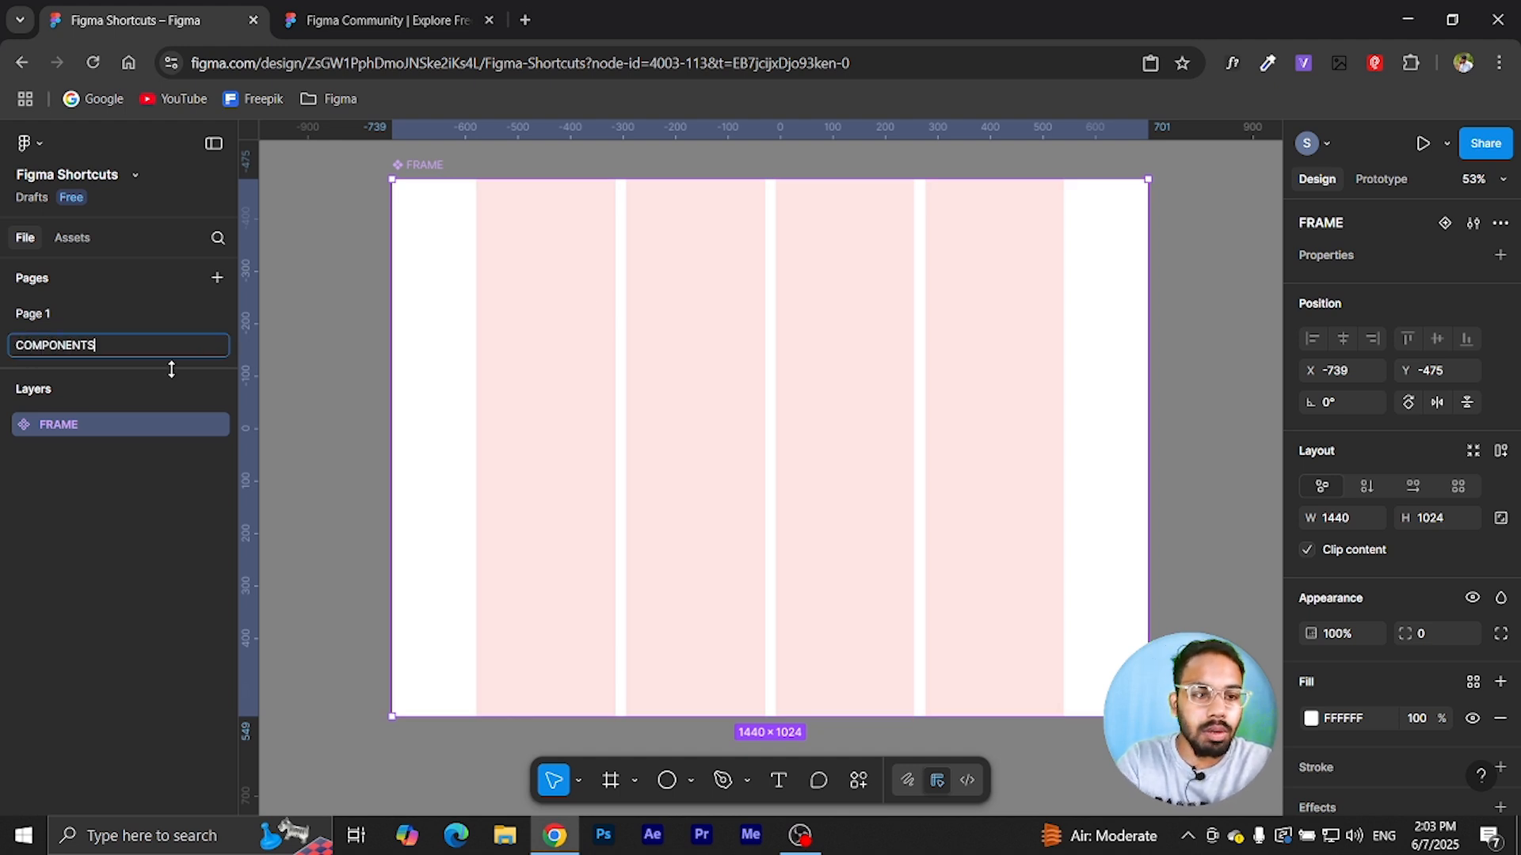
{"action": "key", "text": "Return"}
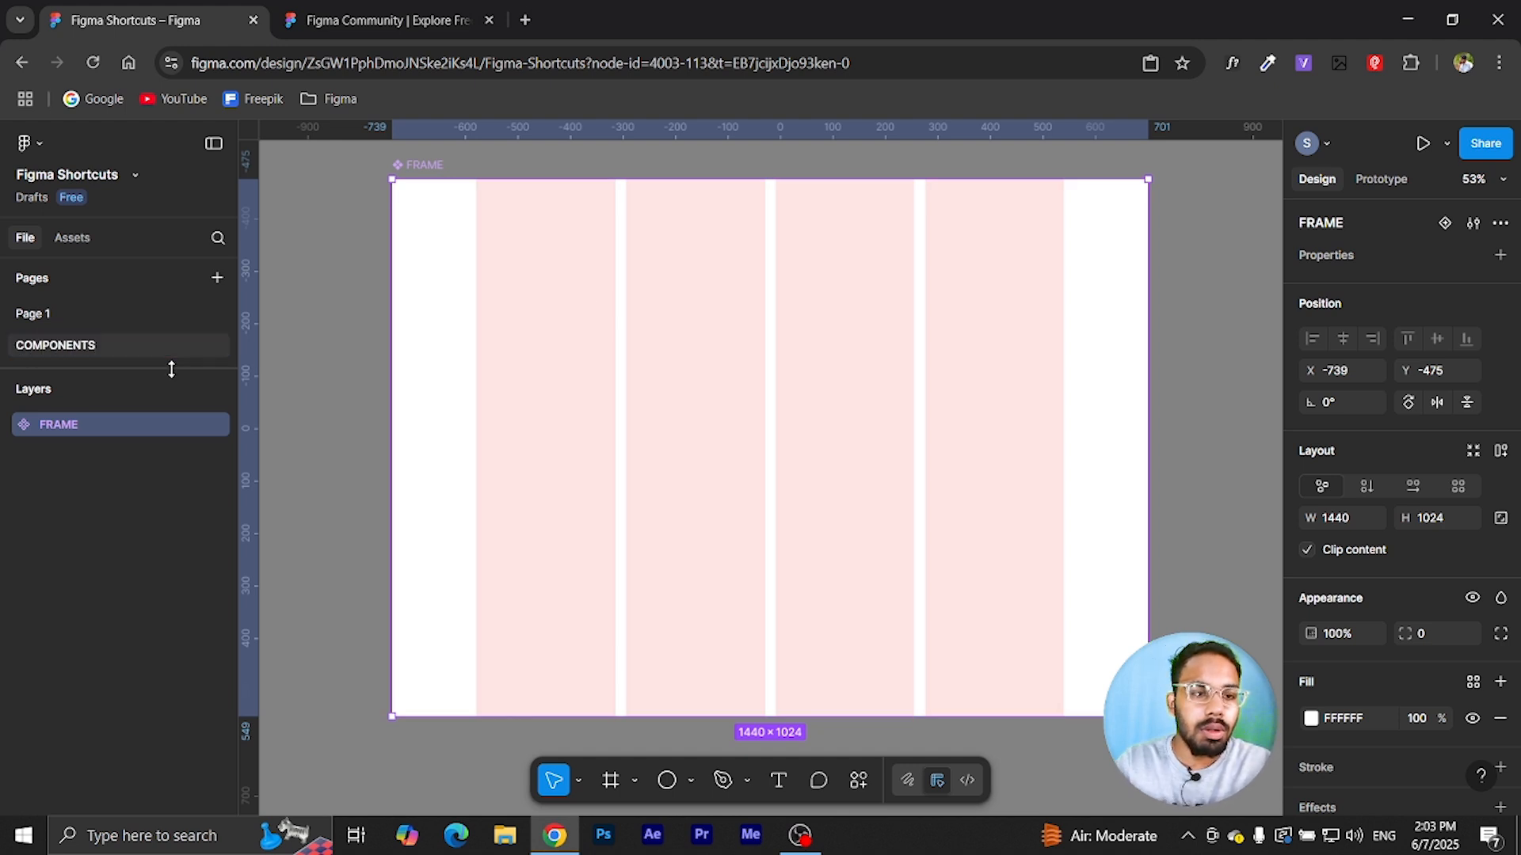
- Return to Page 1 and search the assets for FRAME
{"action": "left_click", "coordinate": [84, 313]}
{"action": "scroll", "coordinate": [640, 366], "scroll_direction": "down", "scroll_amount": 5}
{"action": "left_click", "coordinate": [796, 447]}
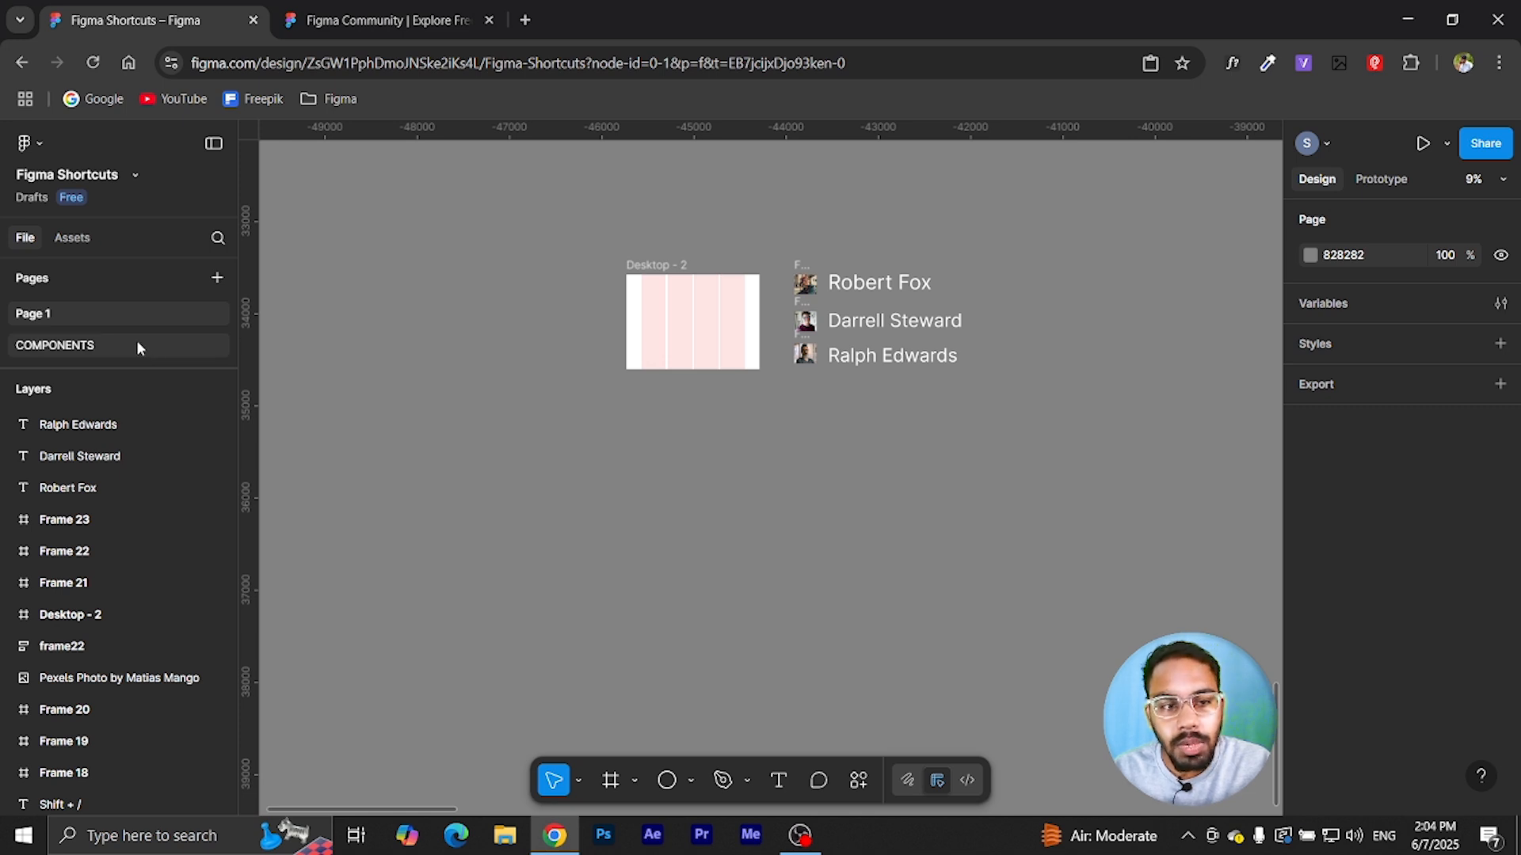
{"action": "left_click", "coordinate": [547, 426]}
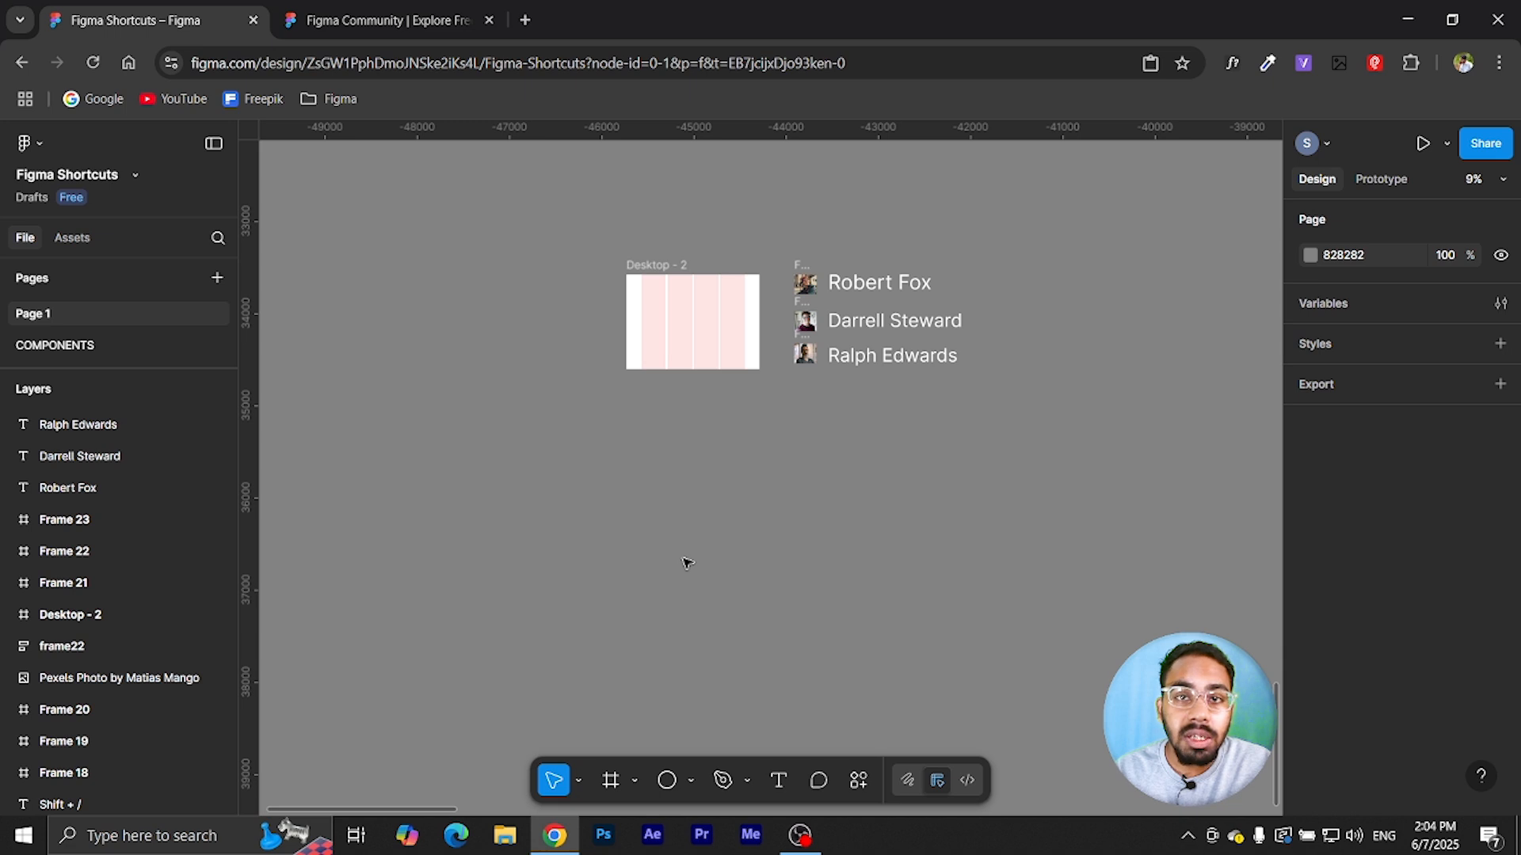
{"action": "key", "text": "shift+i"}
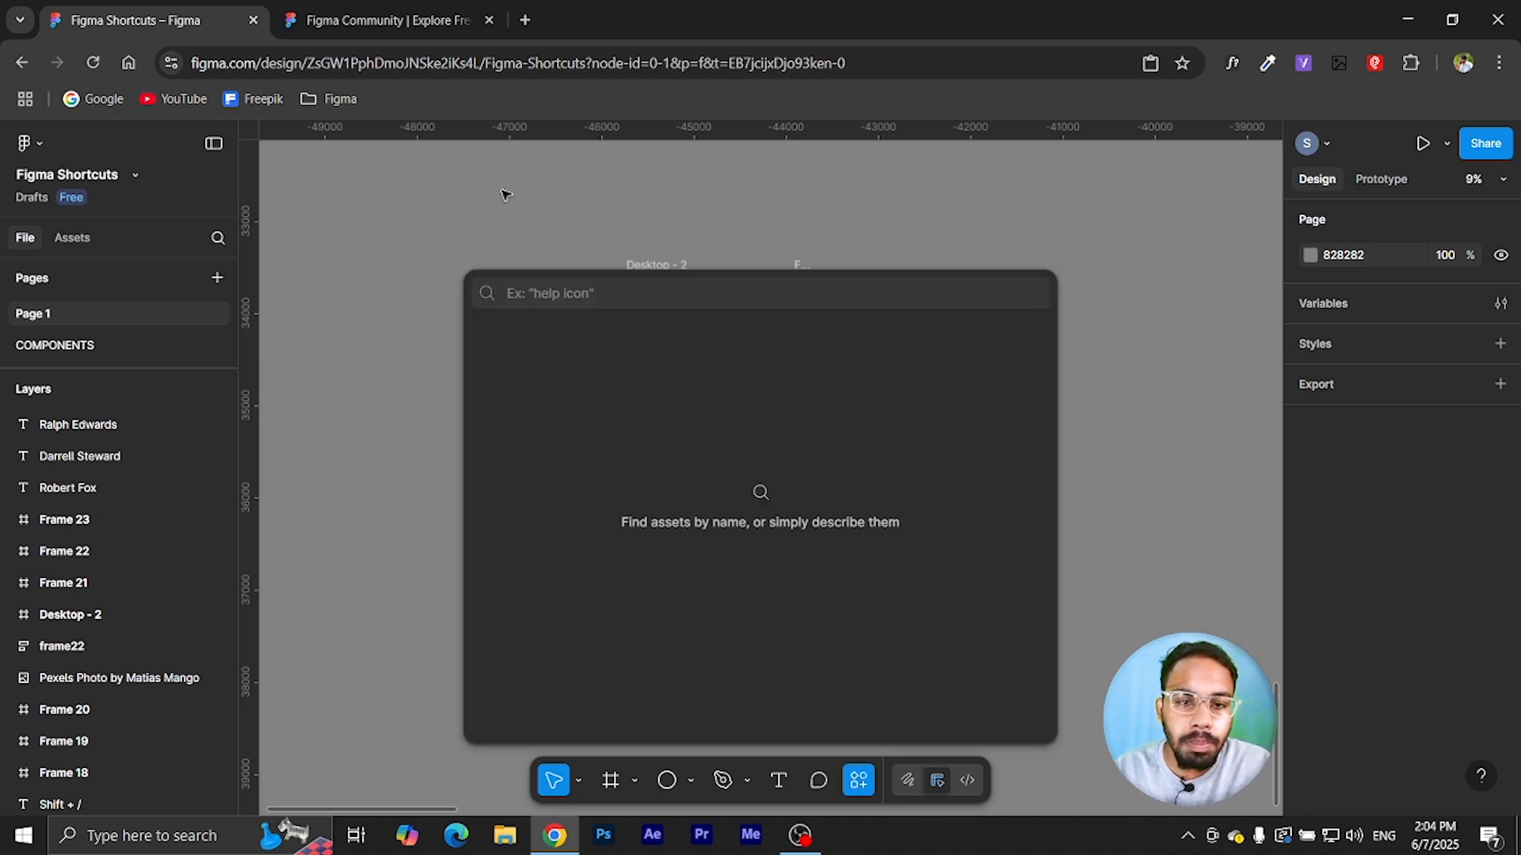
{"action": "left_click", "coordinate": [633, 285]}
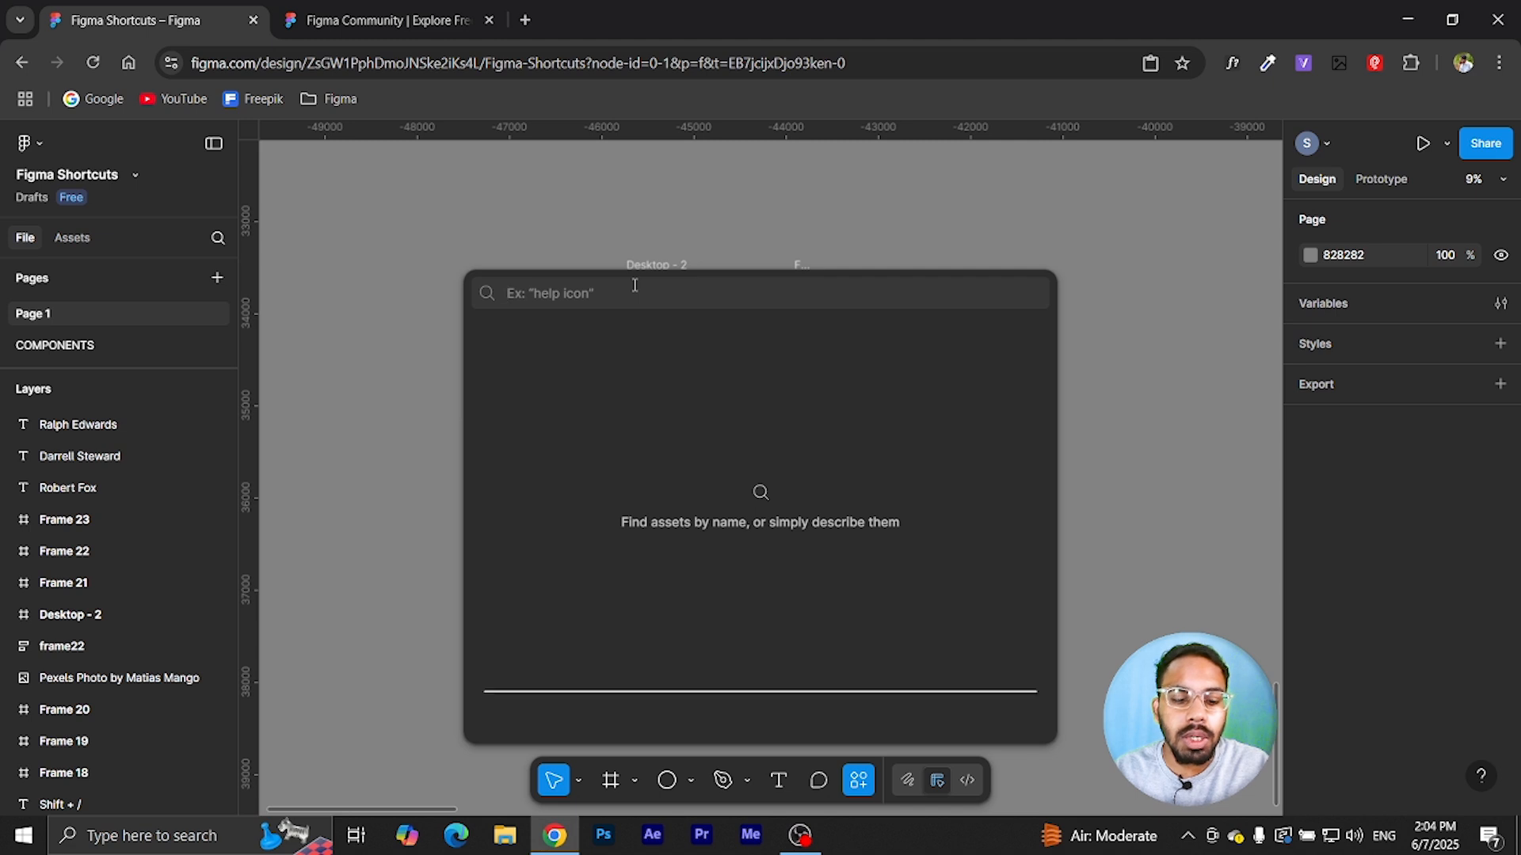
{"action": "type", "text": "FRAME"}
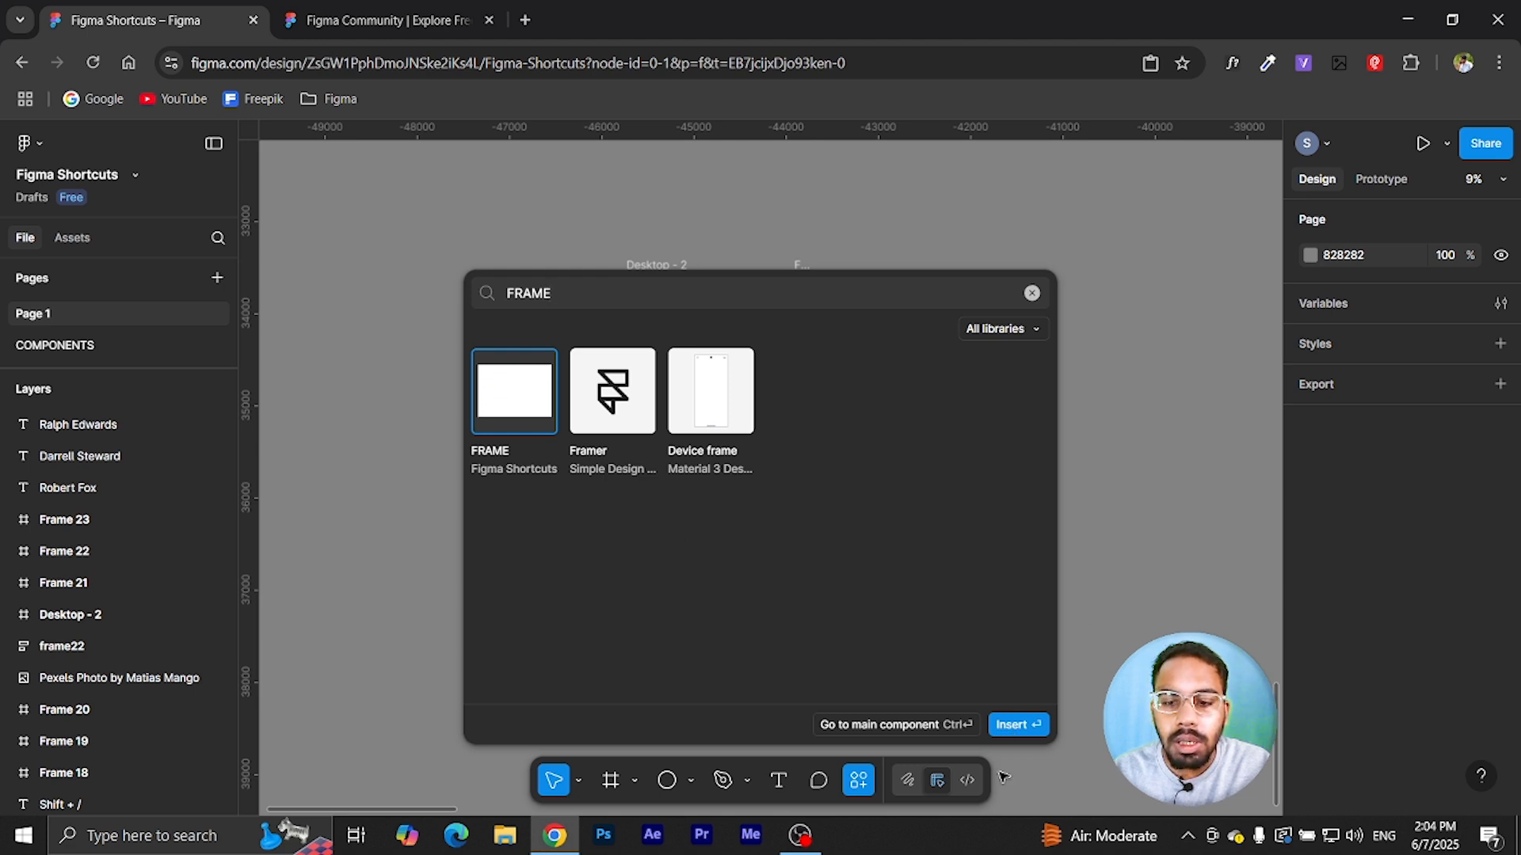
- Insert an instance of the FRAME component on Page 1 and position it below Desktop - 2
{"action": "left_click", "coordinate": [1020, 726]}
{"action": "left_click_drag", "start_coordinate": [807, 474], "coordinate": [772, 499]}
{"action": "left_click", "coordinate": [622, 578]}
{"action": "left_click", "coordinate": [700, 502]}
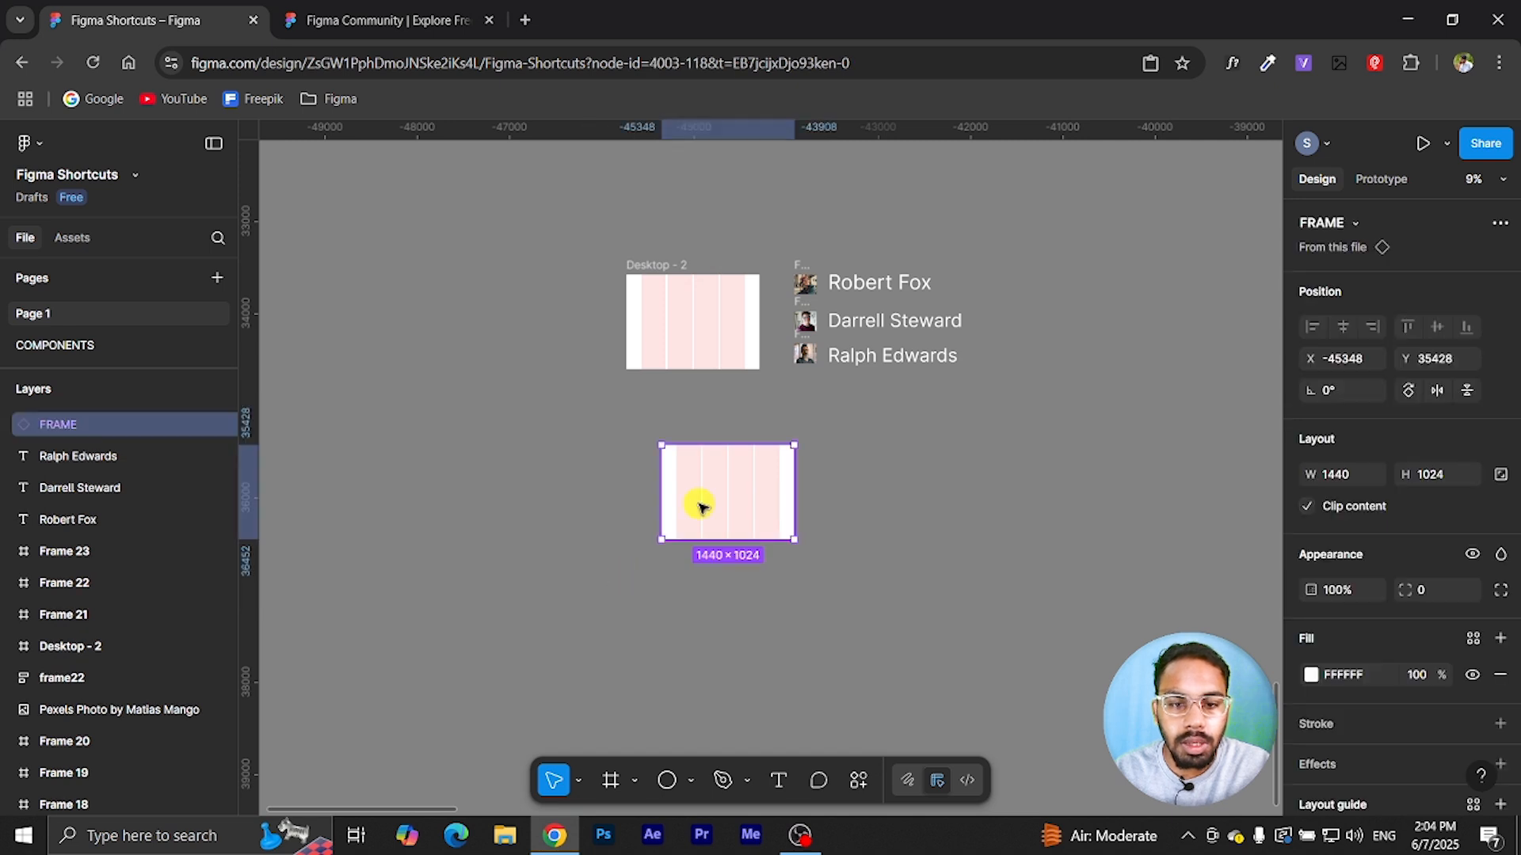
- Search the assets for FRAME again and go to its main component
{"action": "key", "text": "shift+i"}
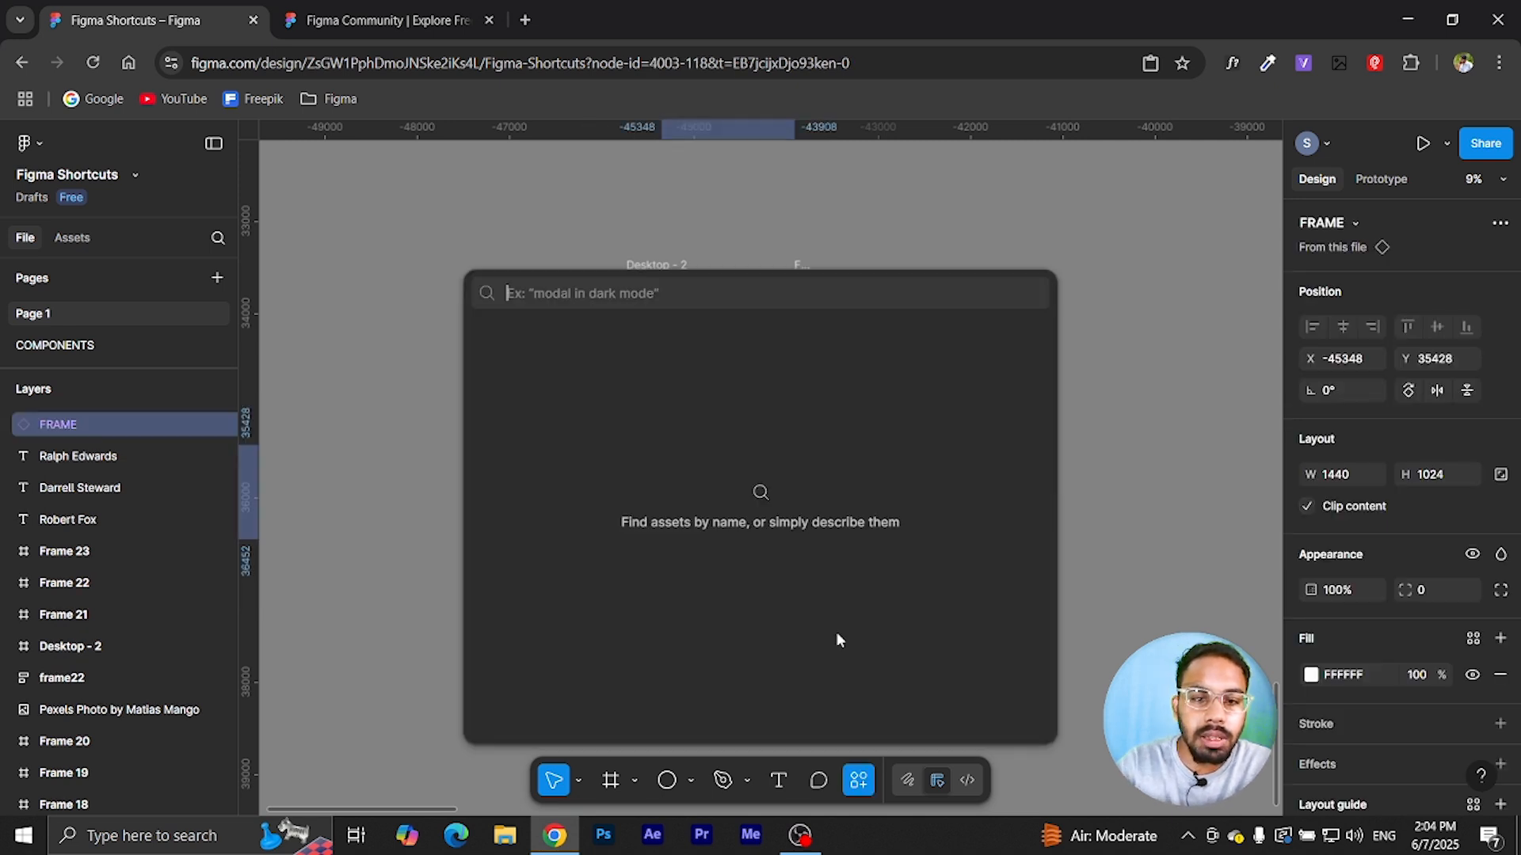
{"action": "left_click", "coordinate": [592, 298]}
{"action": "type", "text": "FRAME"}
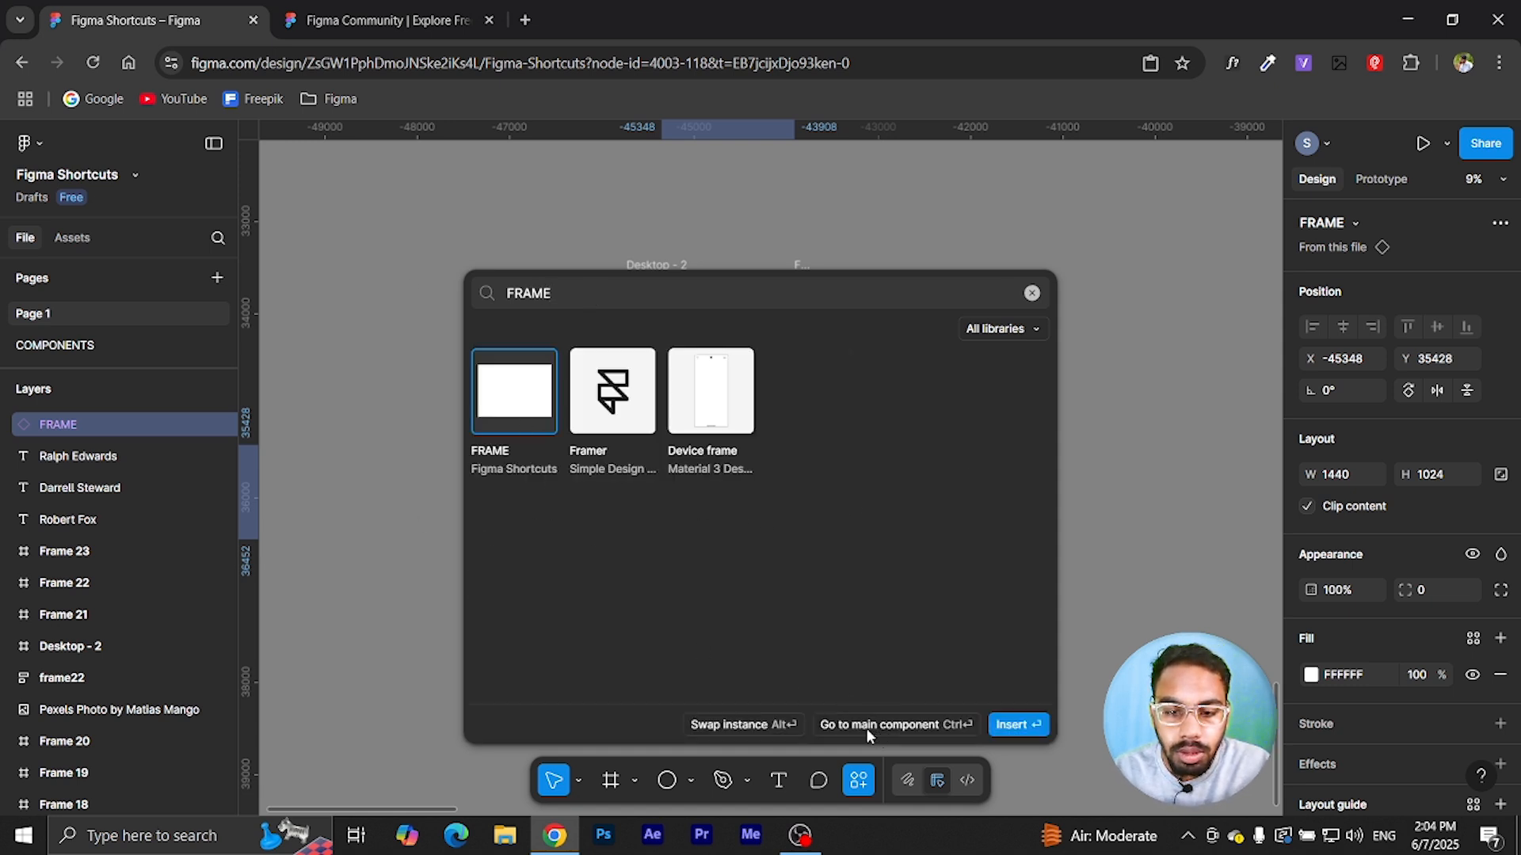
{"action": "left_click", "coordinate": [868, 725]}
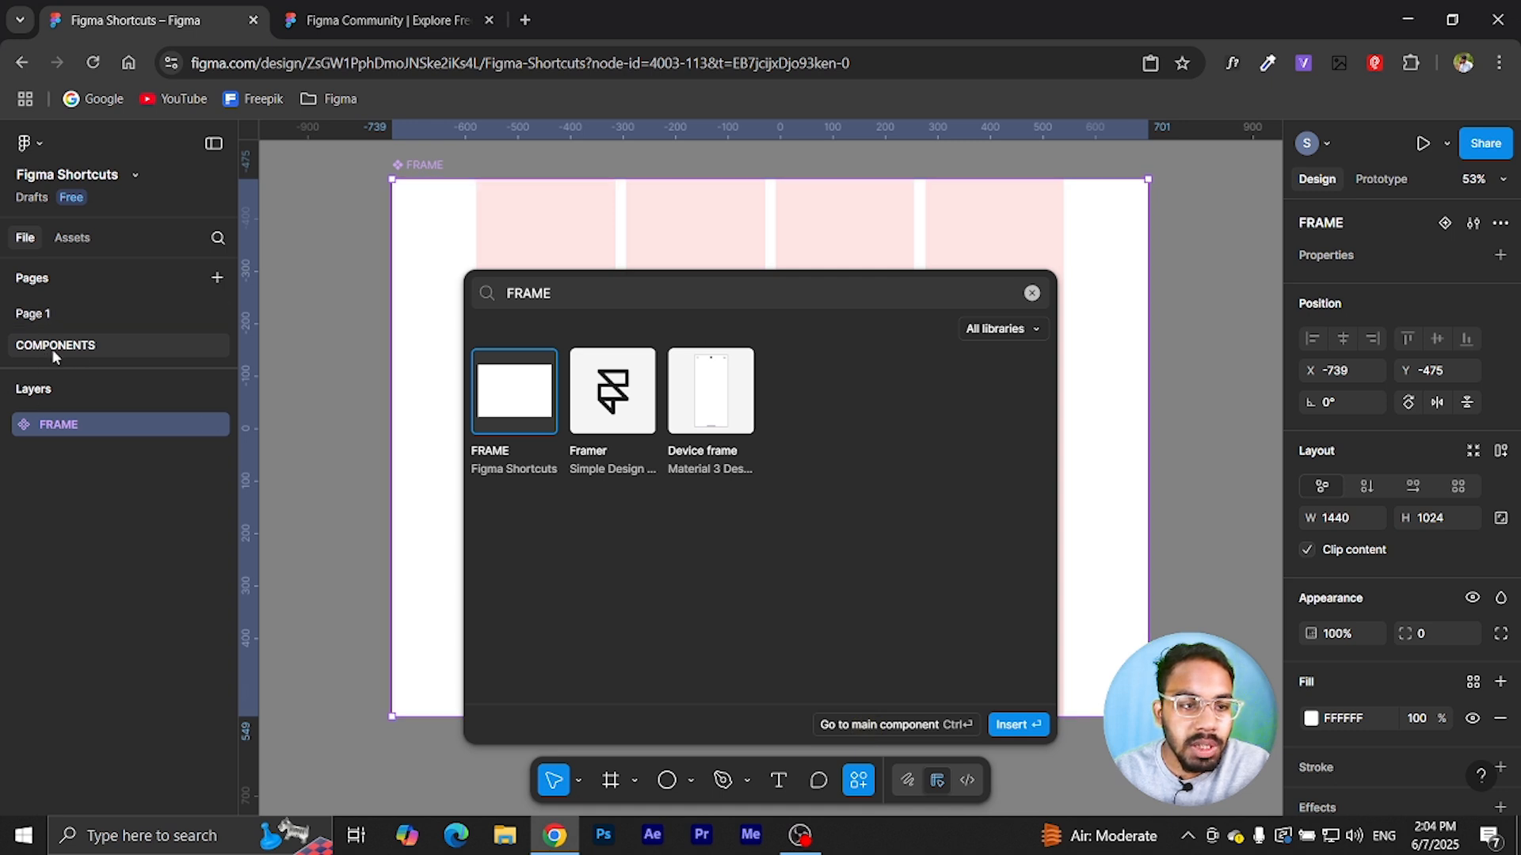
- Return to Page 1, clear the asset search and close it
{"action": "left_click", "coordinate": [49, 309]}
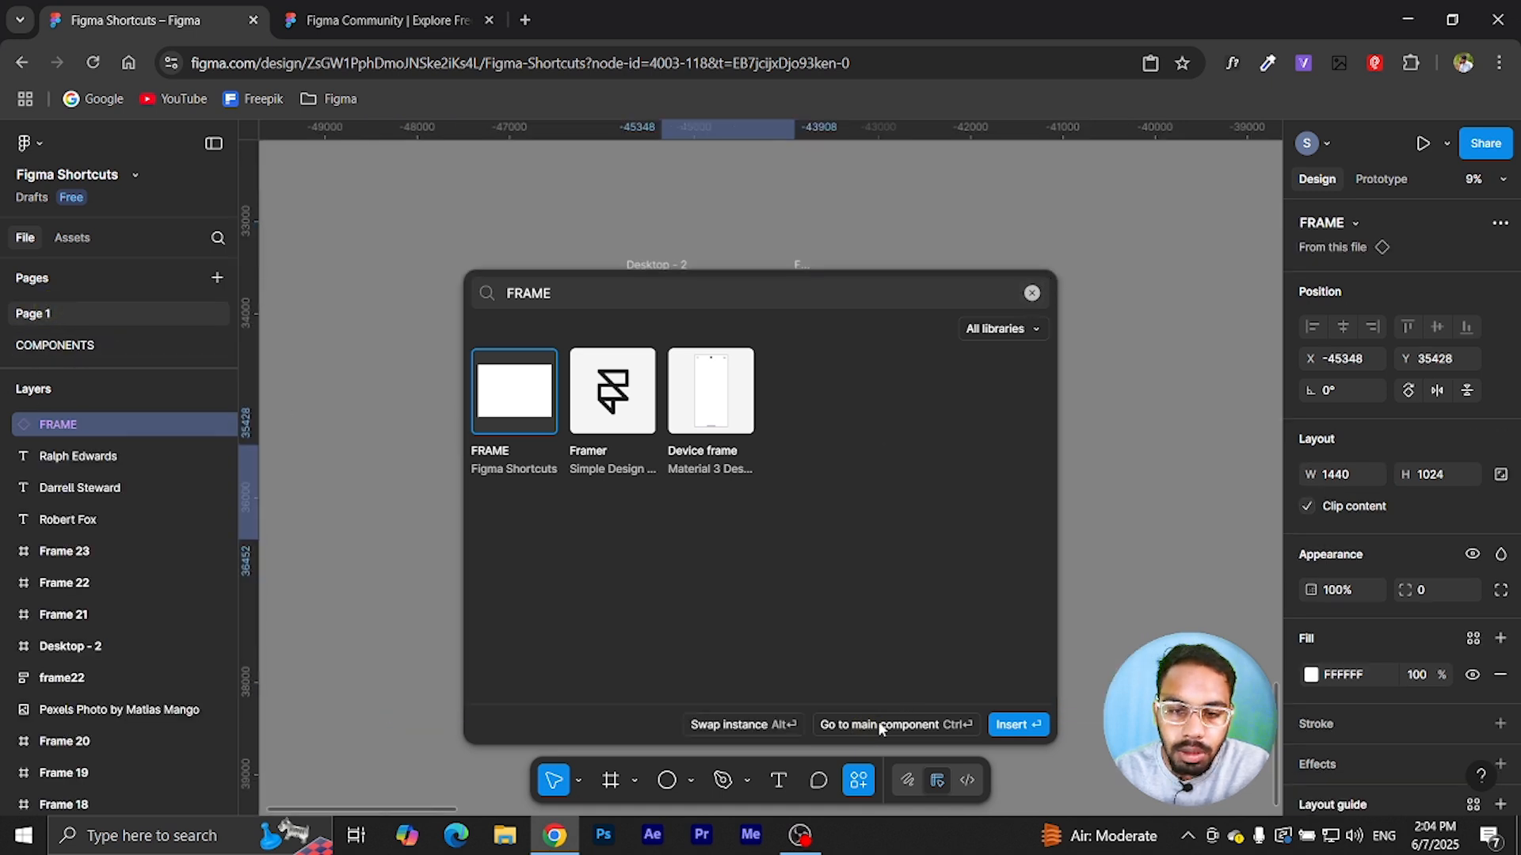
{"action": "left_click", "coordinate": [1029, 293]}
{"action": "left_click", "coordinate": [1094, 313]}
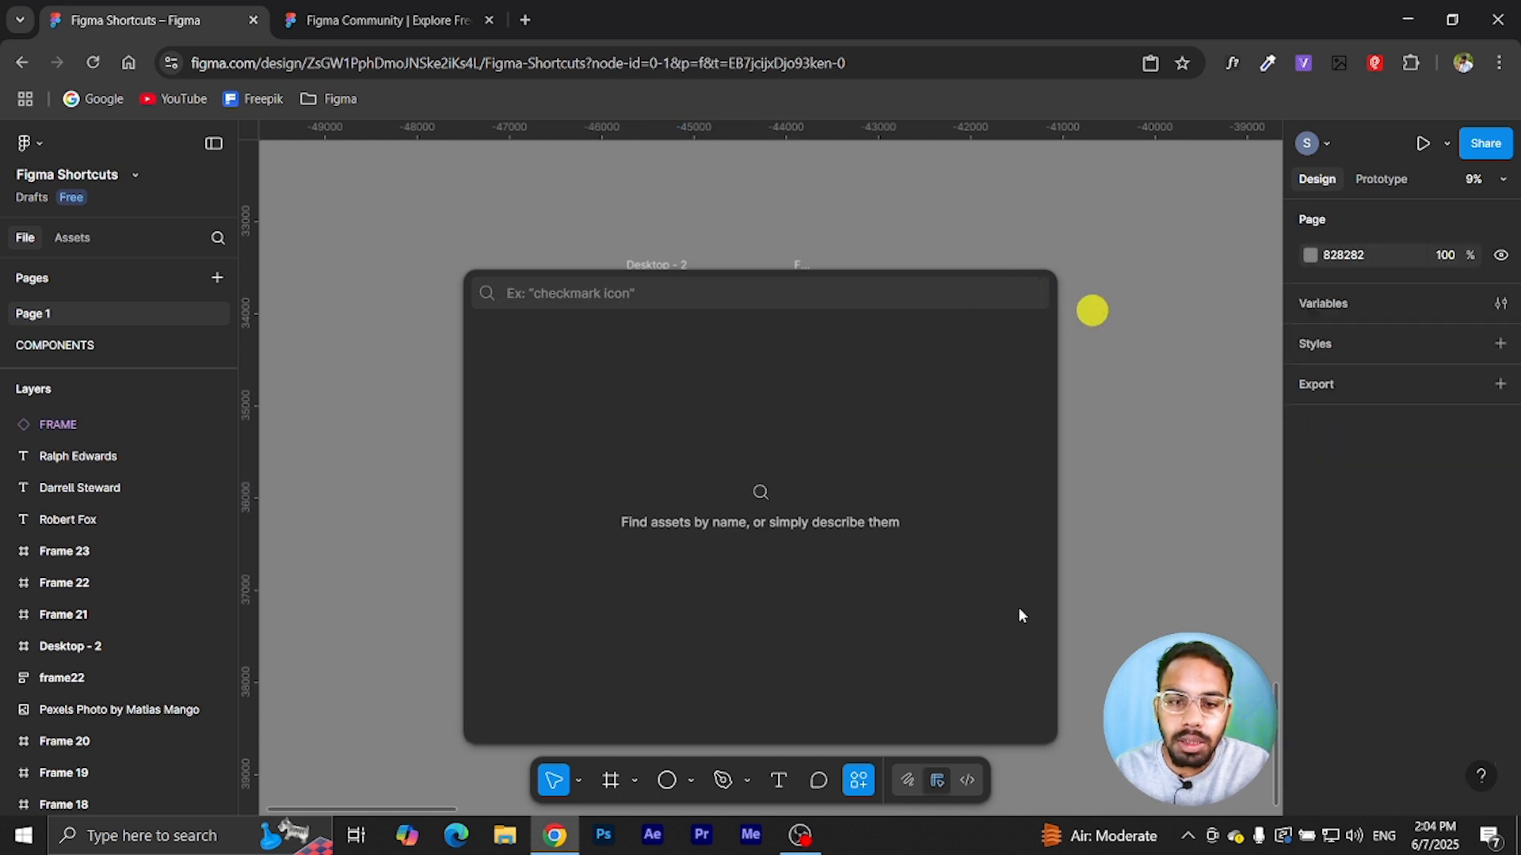
{"action": "left_click", "coordinate": [1113, 309]}
{"action": "left_click", "coordinate": [757, 513]}
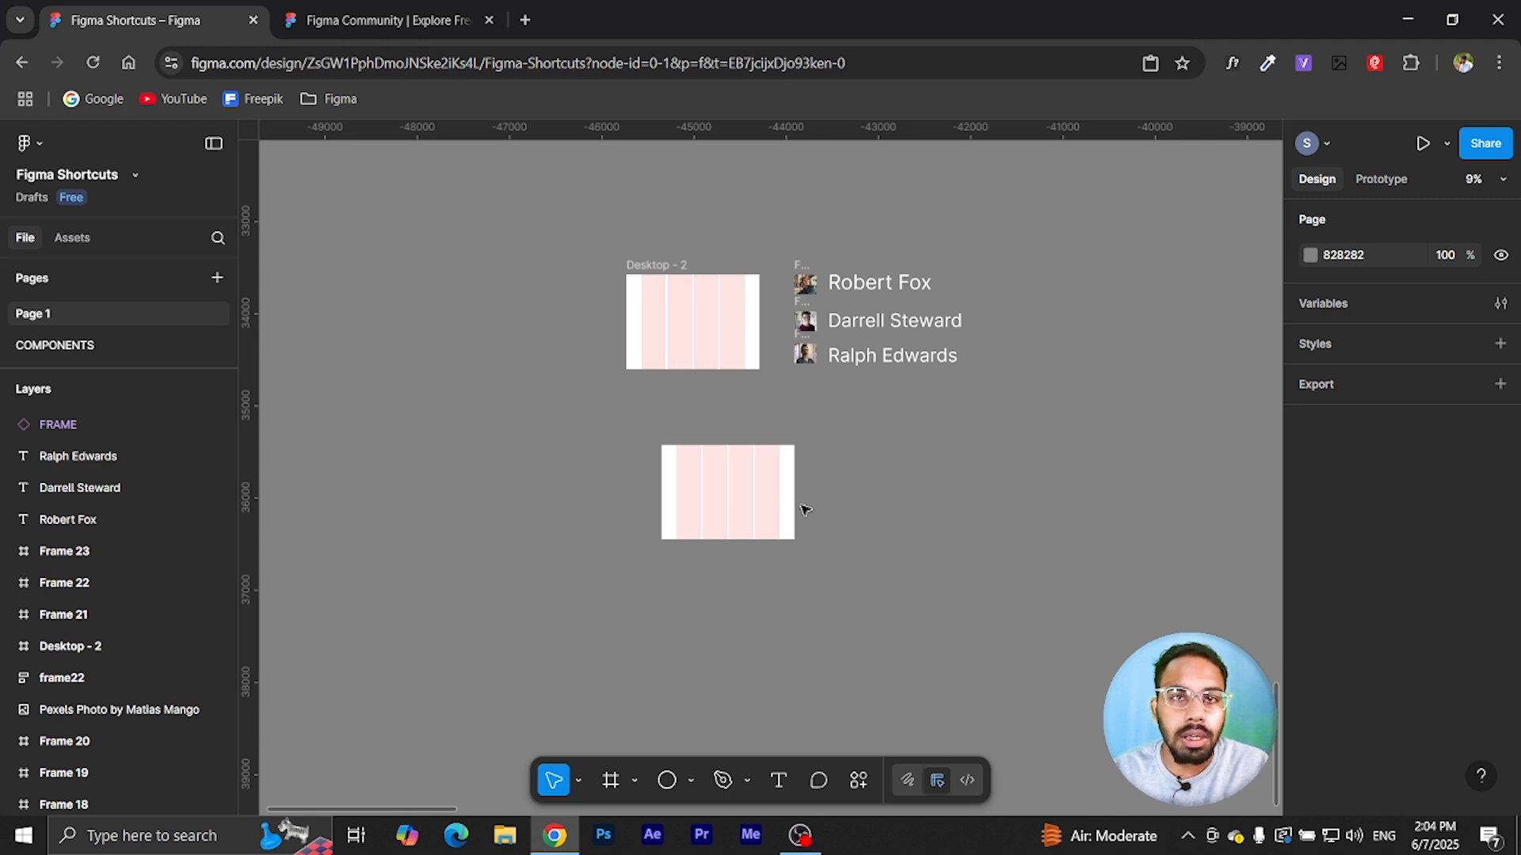
{"action": "left_click", "coordinate": [730, 475]}
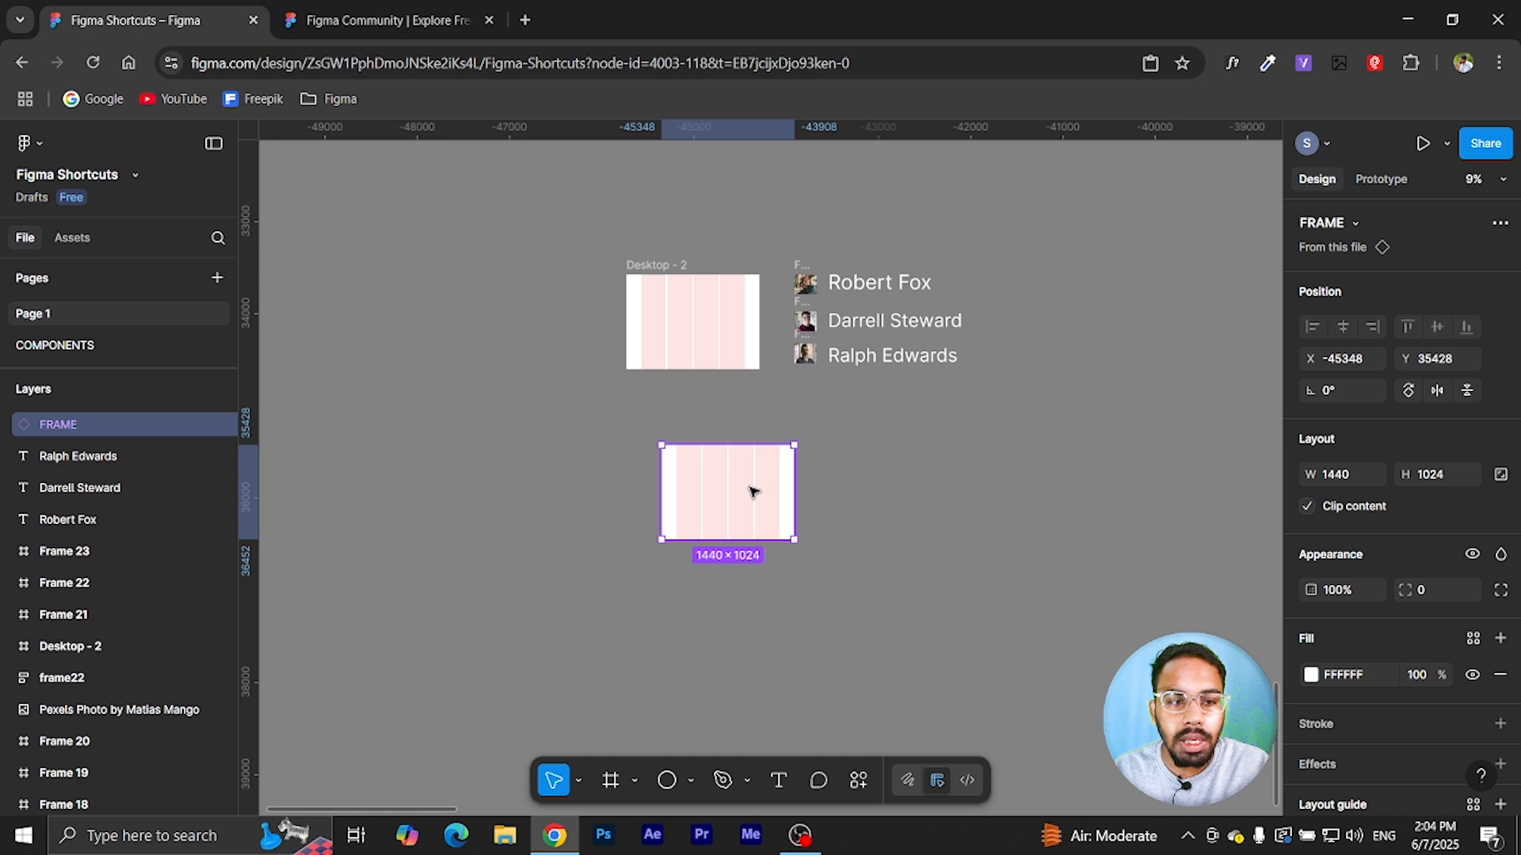
{"action": "scroll", "coordinate": [861, 492], "scroll_direction": "down", "scroll_amount": 2}
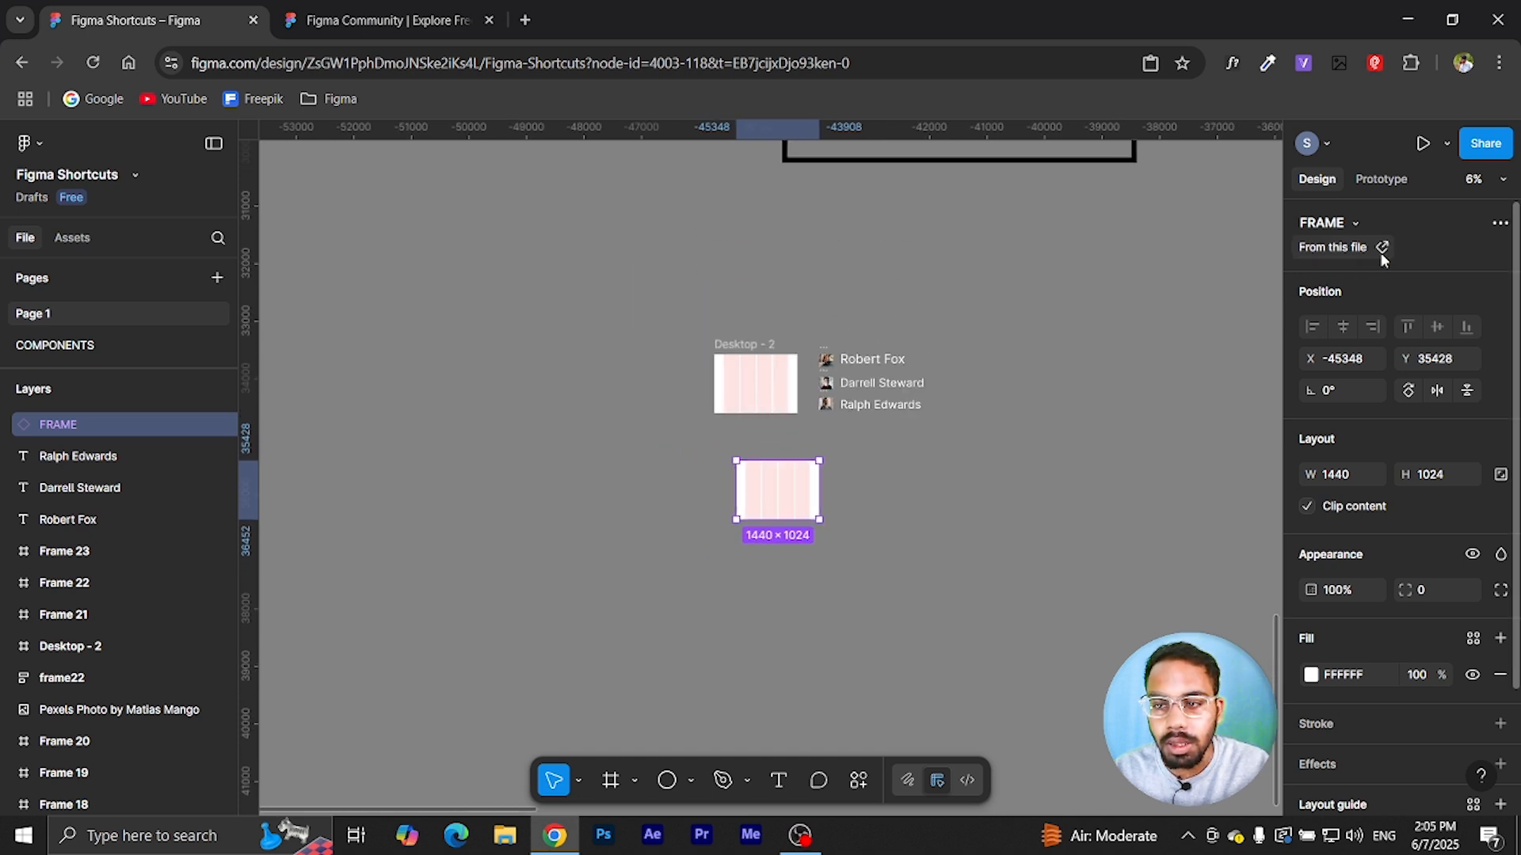
{"action": "left_click", "coordinate": [995, 496]}
{"action": "scroll", "coordinate": [974, 499], "scroll_direction": "down", "scroll_amount": 2}
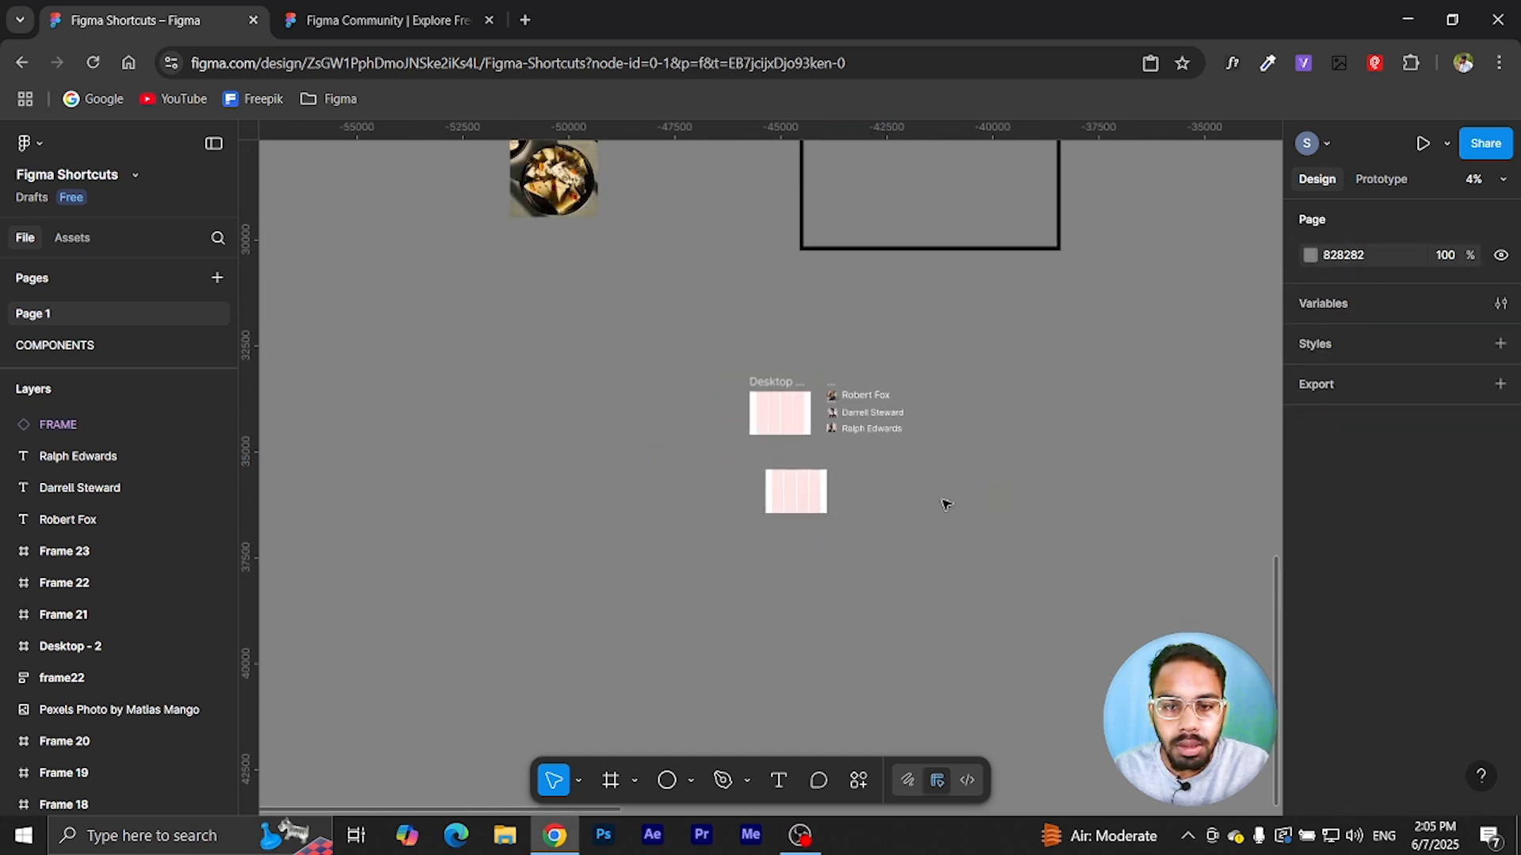
{"action": "left_click_drag", "start_coordinate": [943, 502], "coordinate": [714, 404]}
{"action": "scroll", "coordinate": [609, 409], "scroll_direction": "up", "scroll_amount": 4}
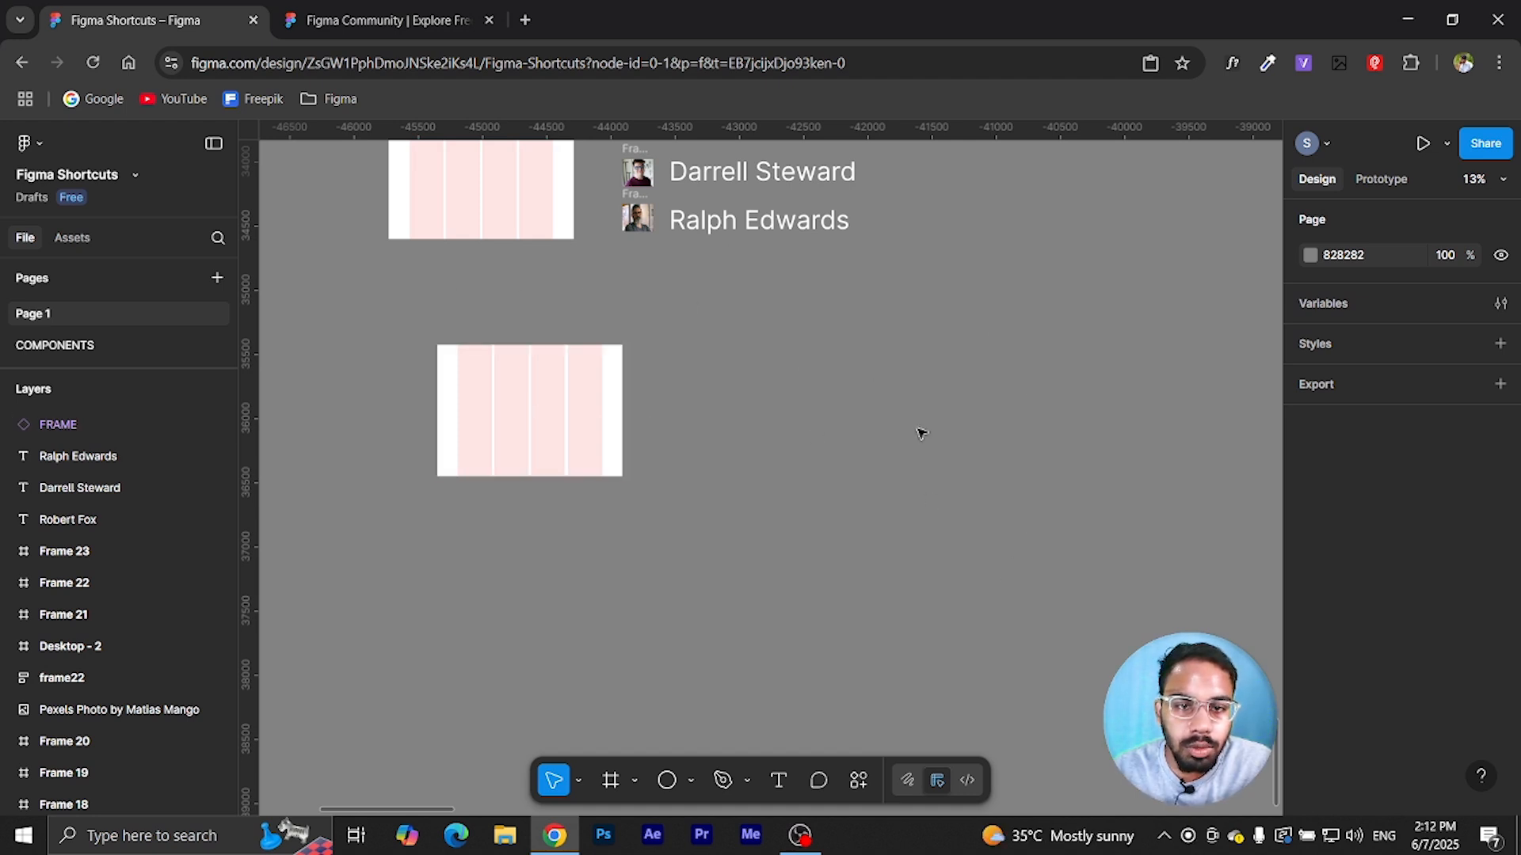
{"action": "left_click", "coordinate": [488, 366]}
{"action": "scroll", "coordinate": [614, 278], "scroll_direction": "up", "scroll_amount": 4}
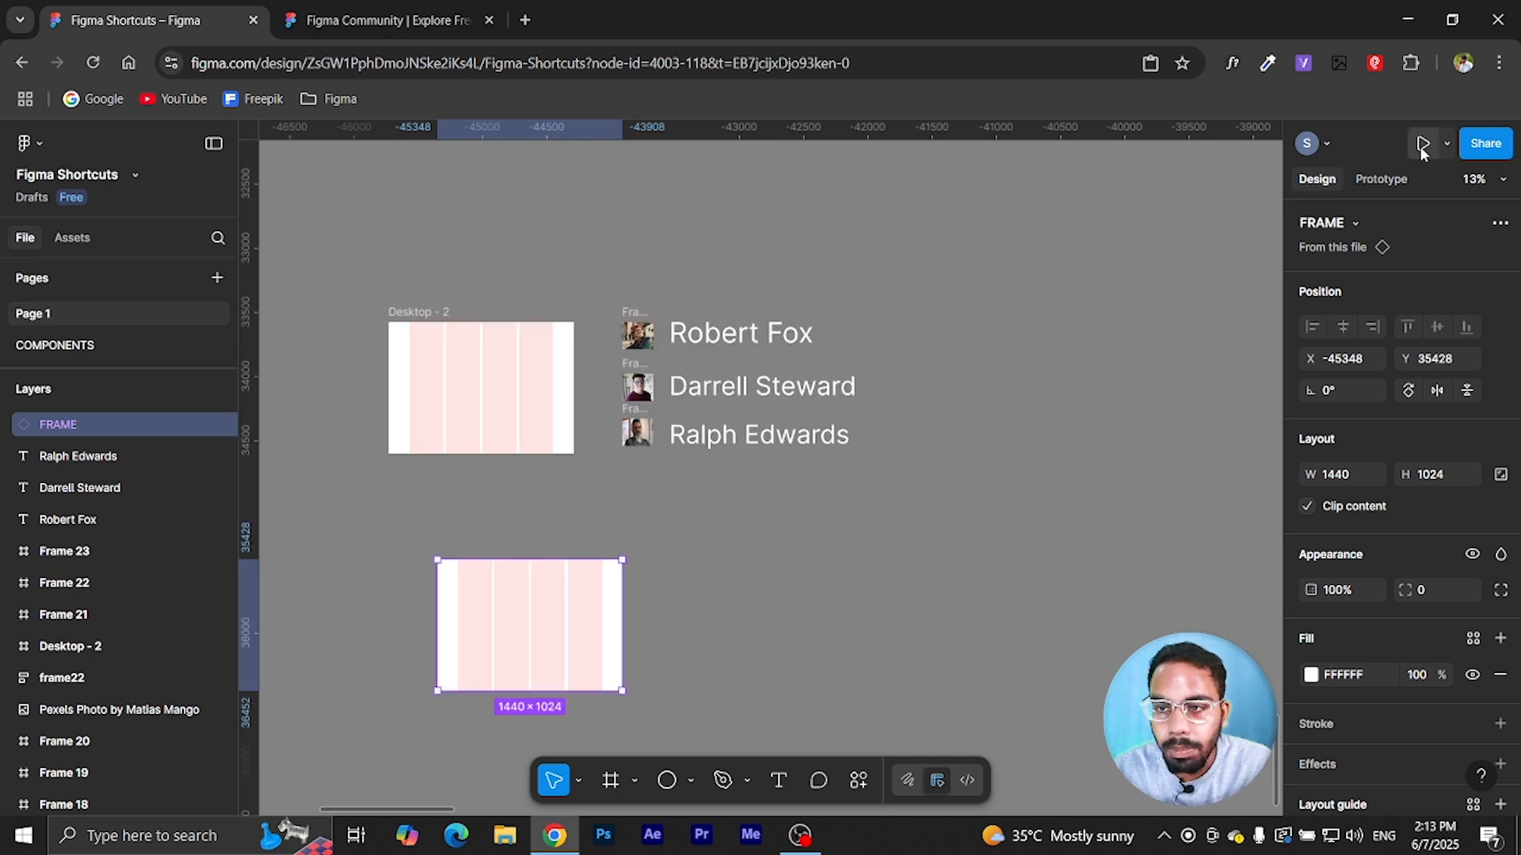
{"action": "scroll", "coordinate": [854, 485], "scroll_direction": "down", "scroll_amount": 1}
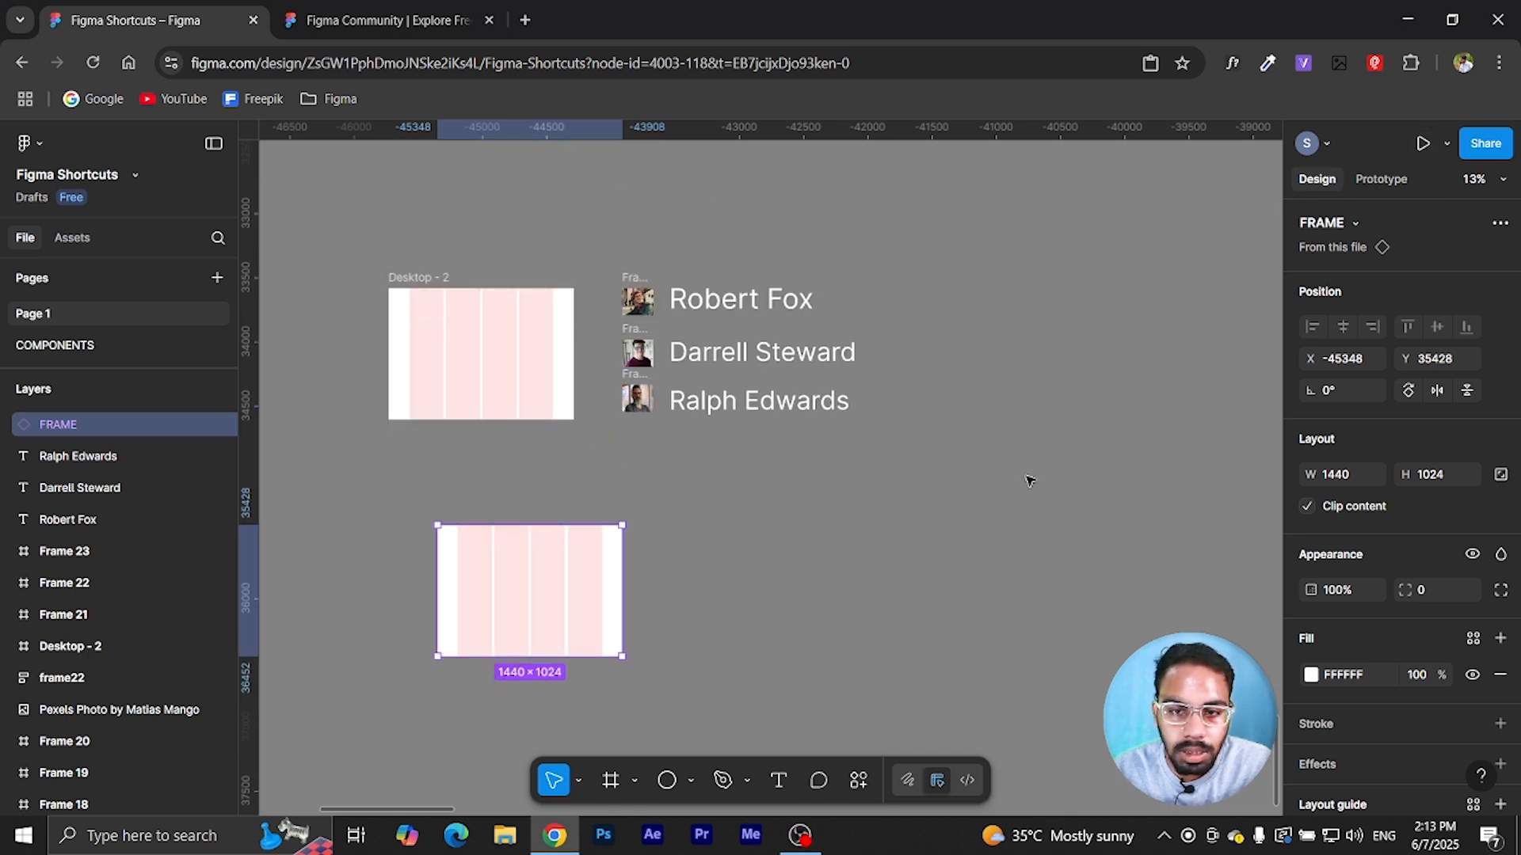
{"action": "scroll", "coordinate": [882, 445], "scroll_direction": "down", "scroll_amount": 3}
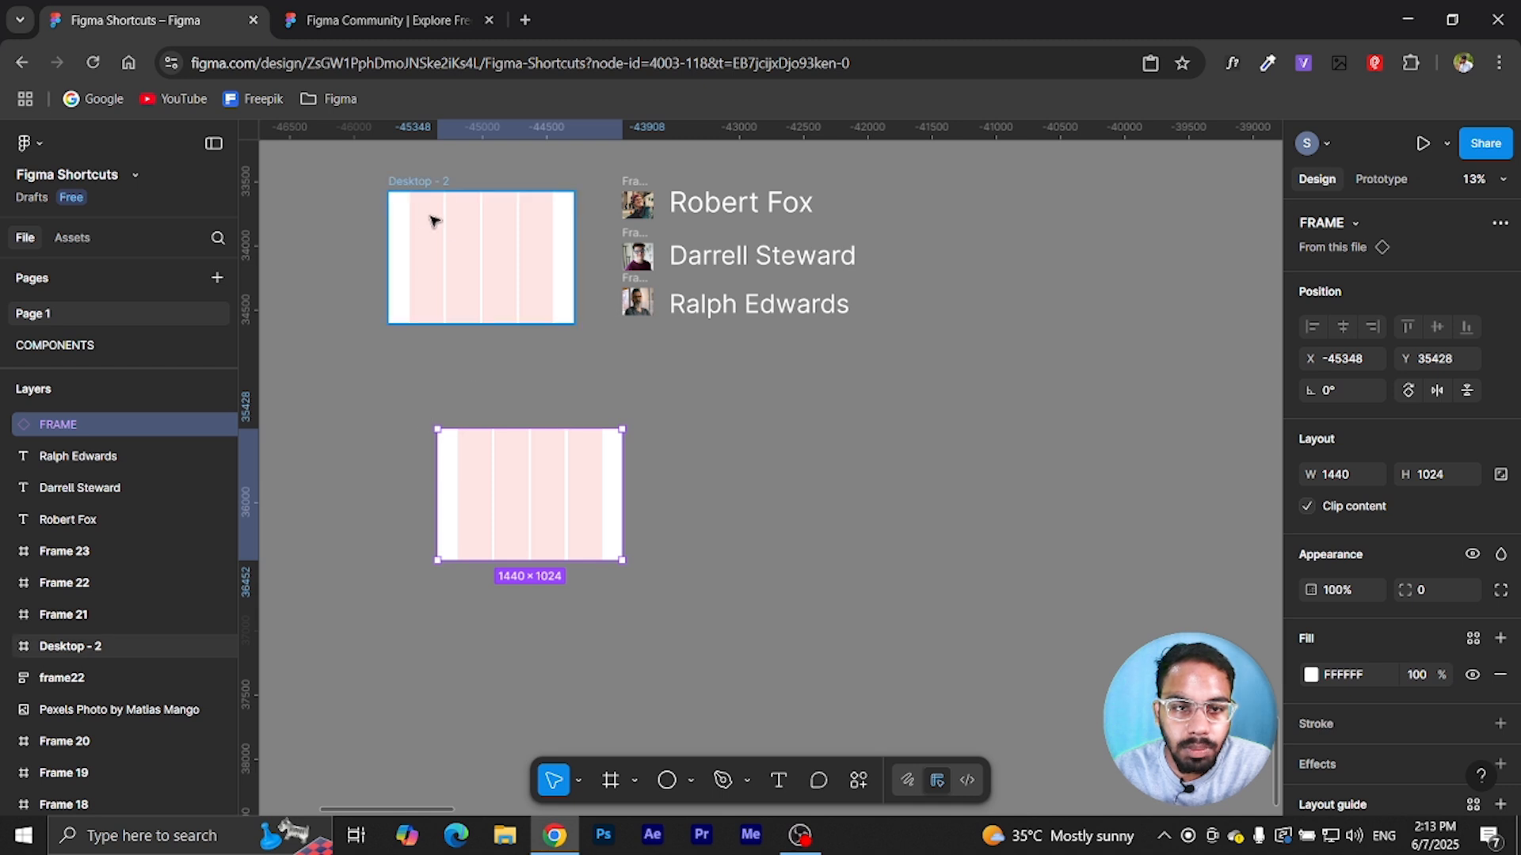
- Move the Desktop - 2 frame into line with the FRAME instance, directly to its right
{"action": "left_click_drag", "start_coordinate": [411, 191], "coordinate": [674, 426]}
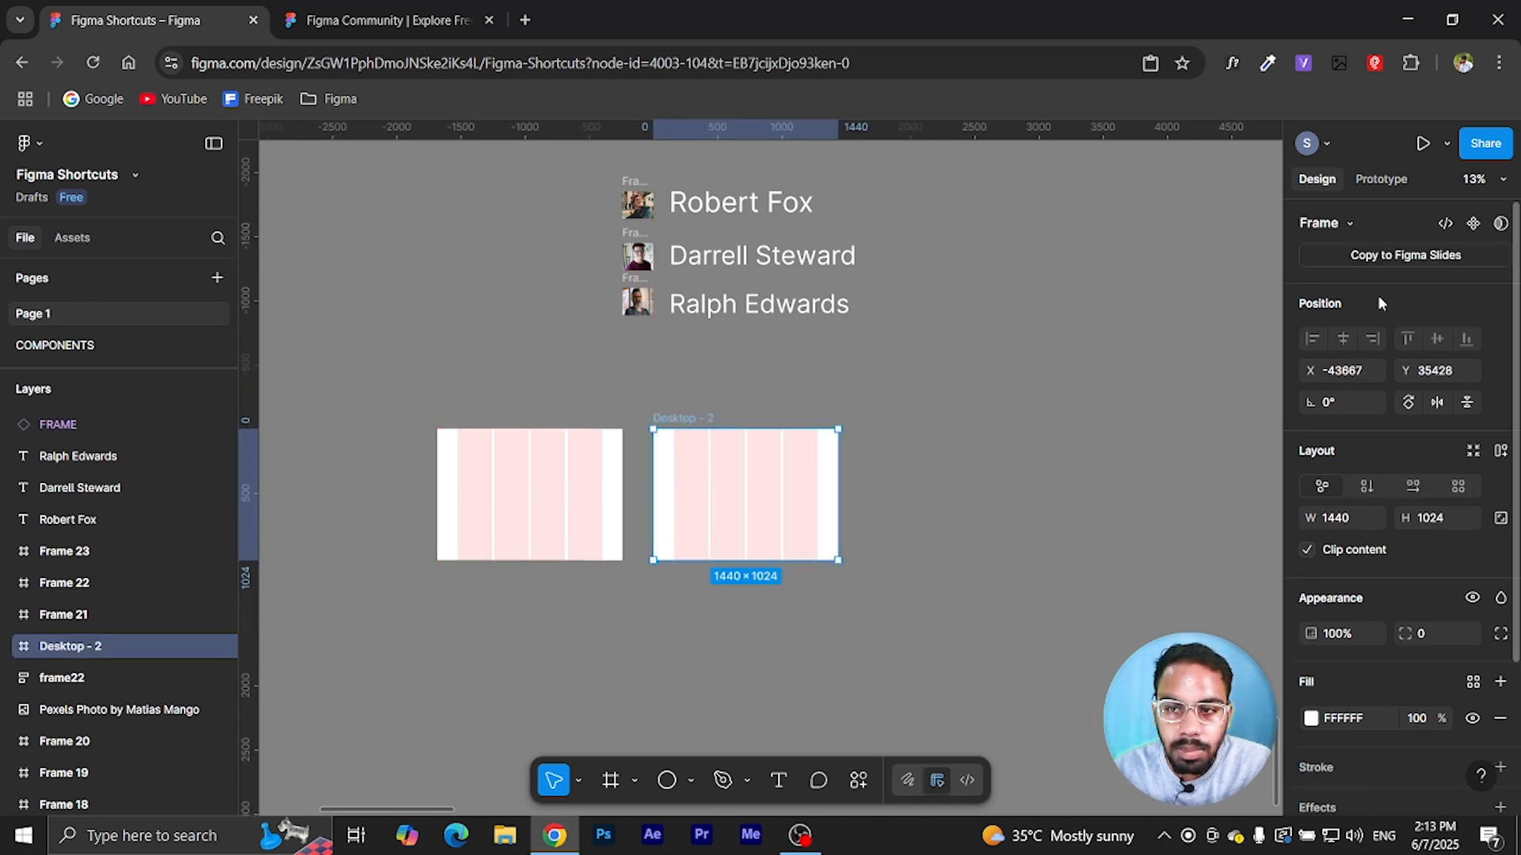
{"action": "scroll", "coordinate": [522, 611], "scroll_direction": "up", "scroll_amount": 5}
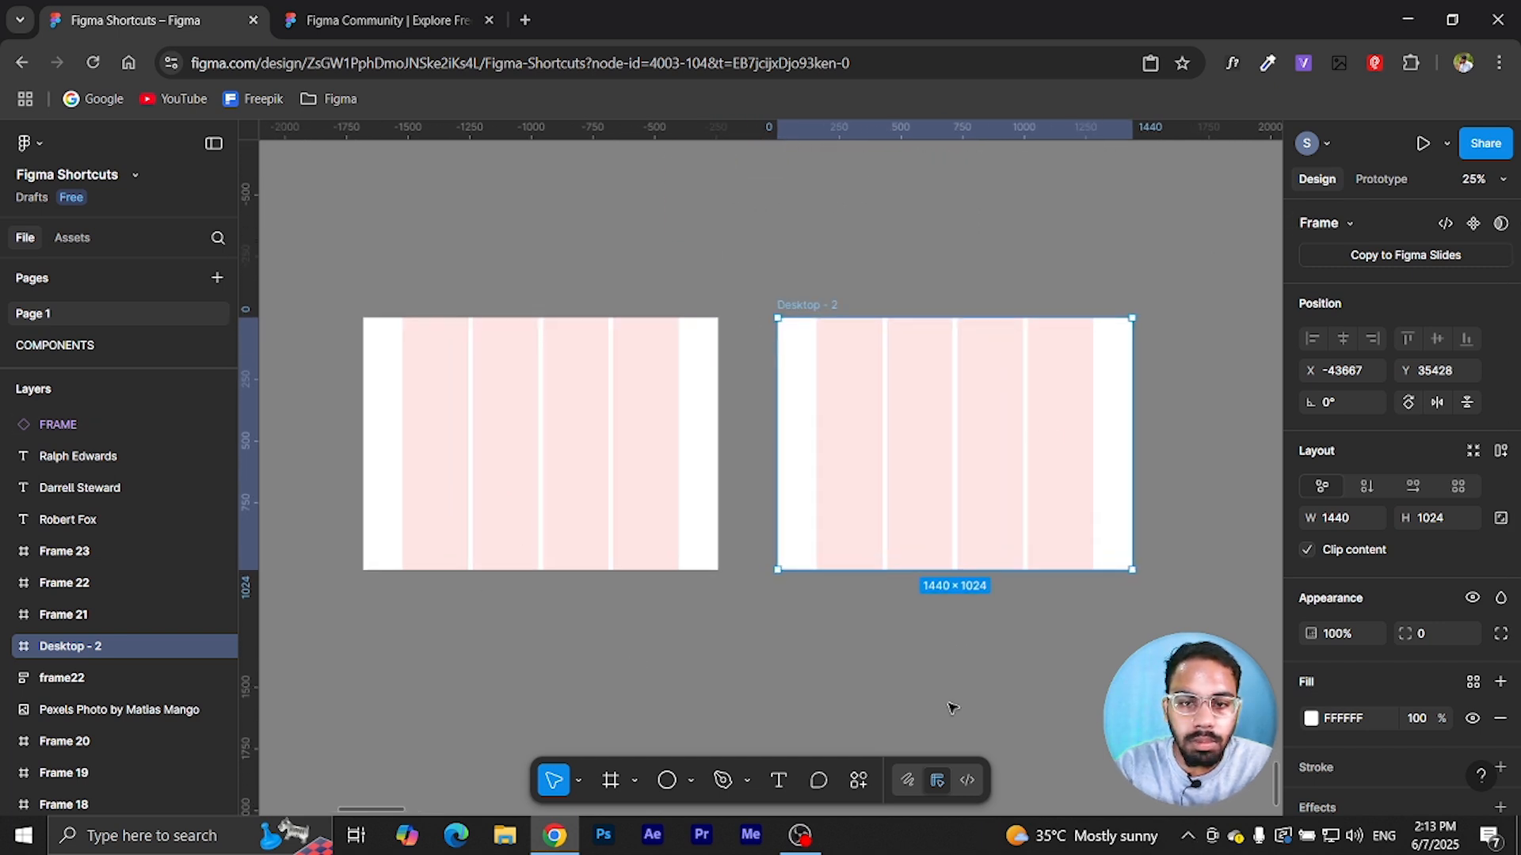
- Hide the entire interface and show it again, and do the same for the layers sidebar alone
{"action": "key", "text": "ctrl+backslash"}
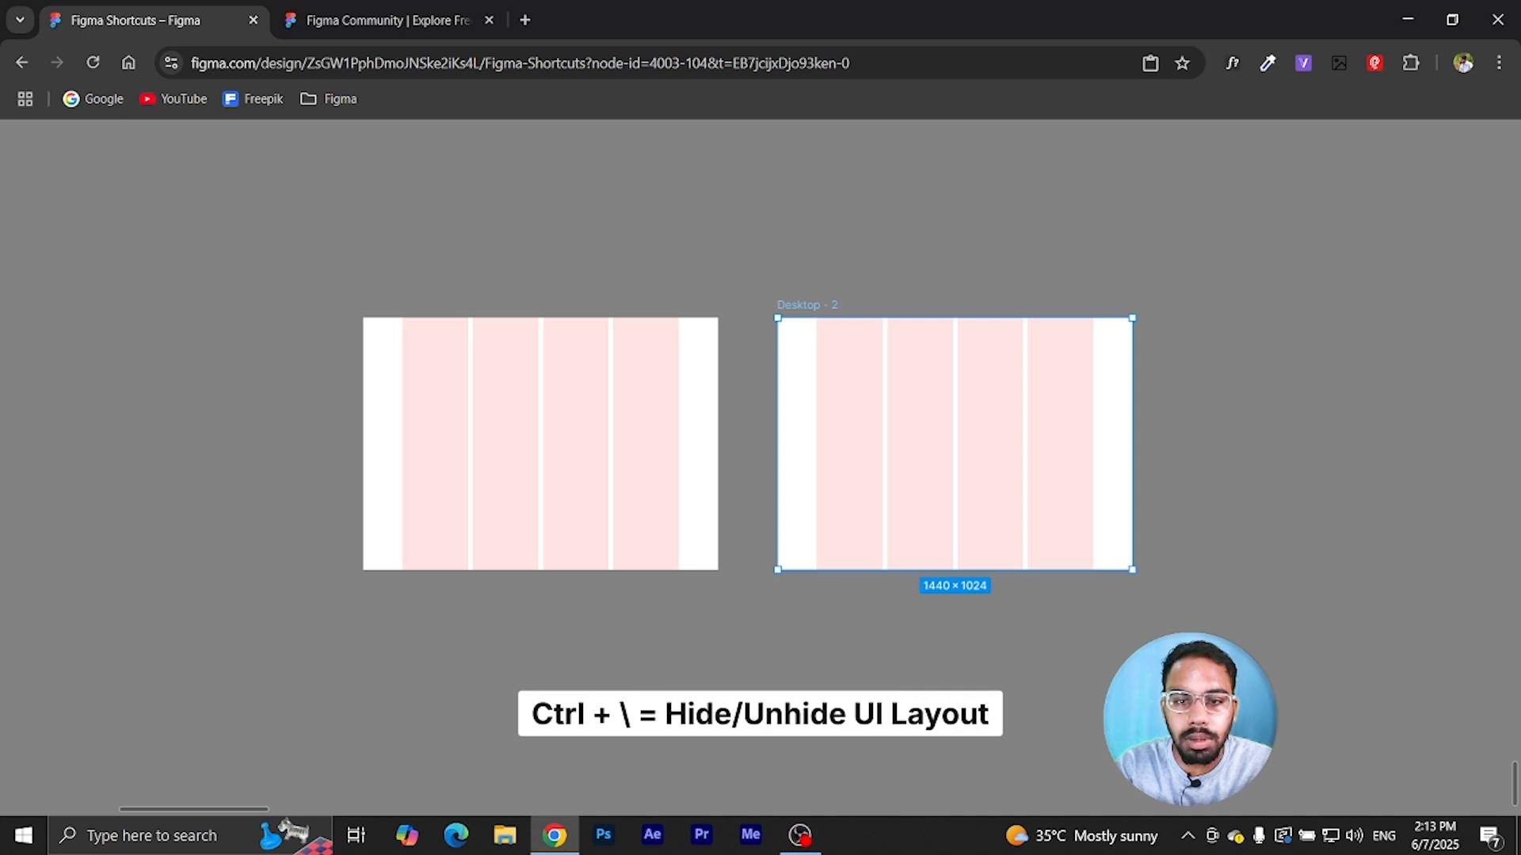
{"action": "key", "text": "ctrl+backslash"}
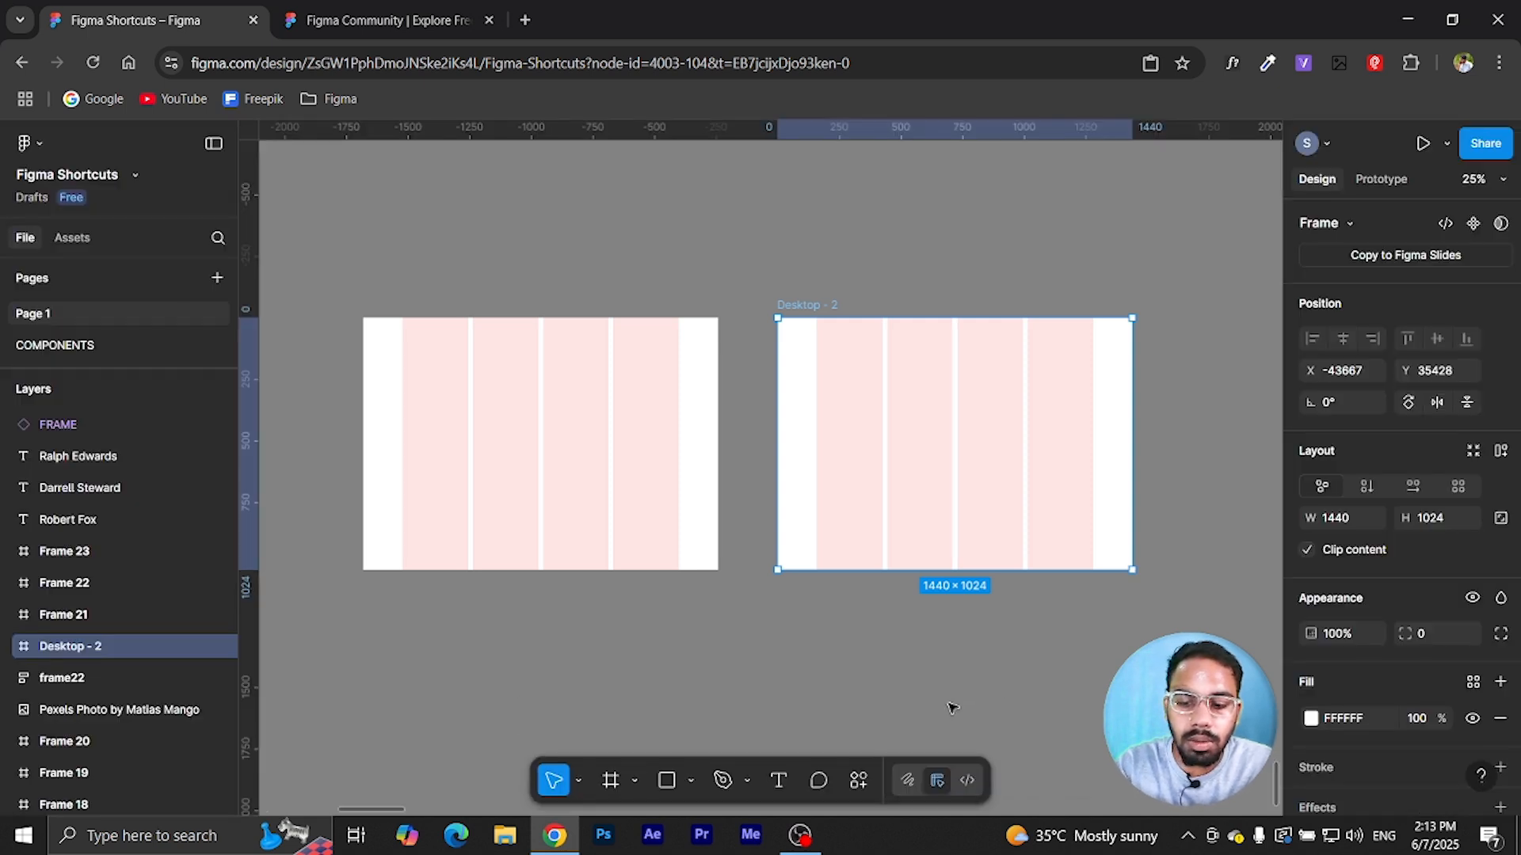
{"action": "key", "text": "shift+backslash"}
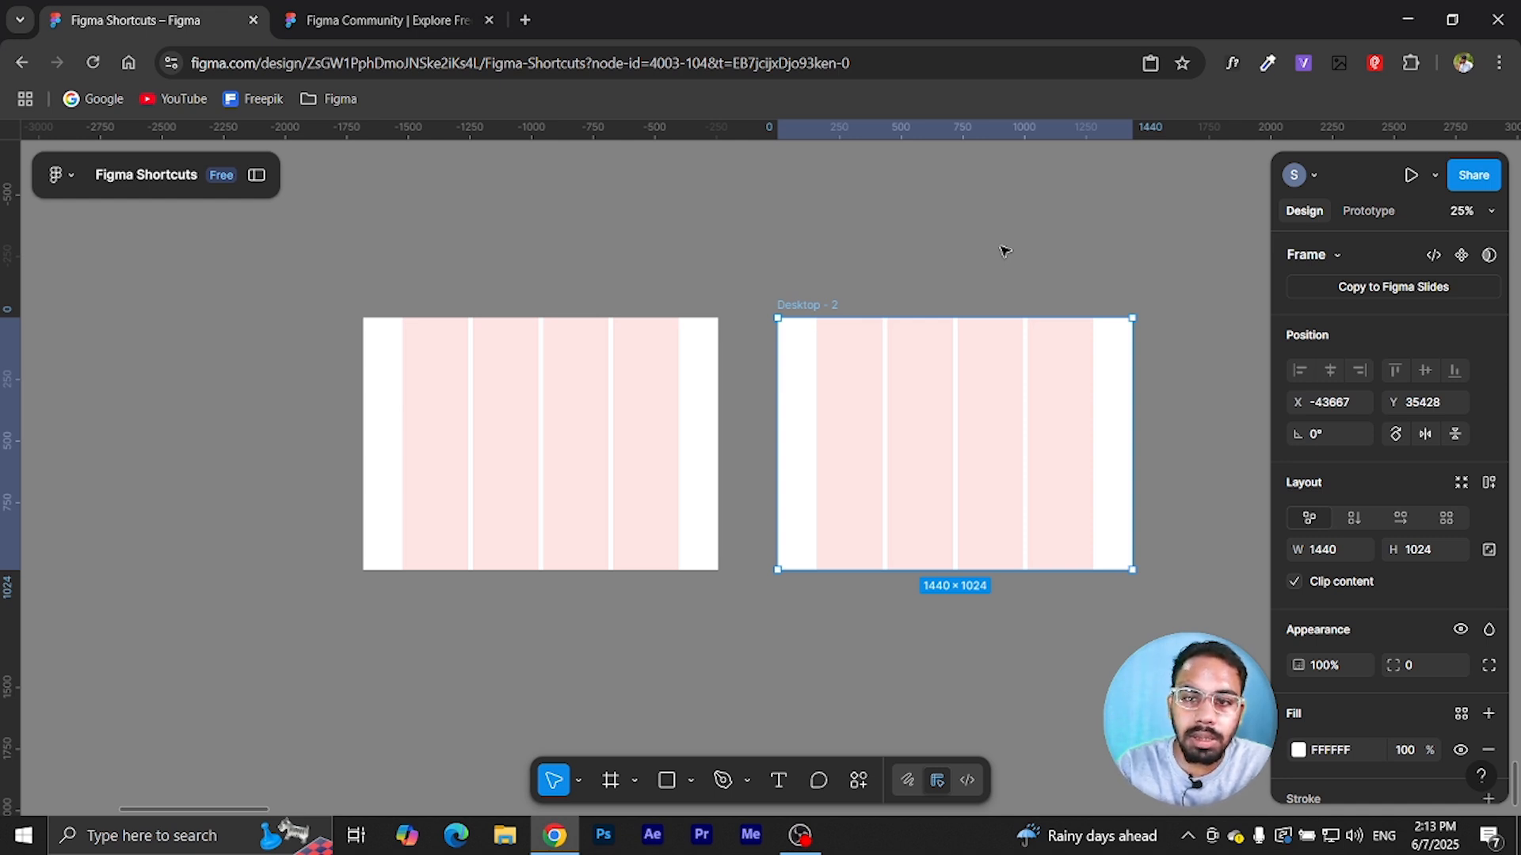
{"action": "key", "text": "shift+backslash"}
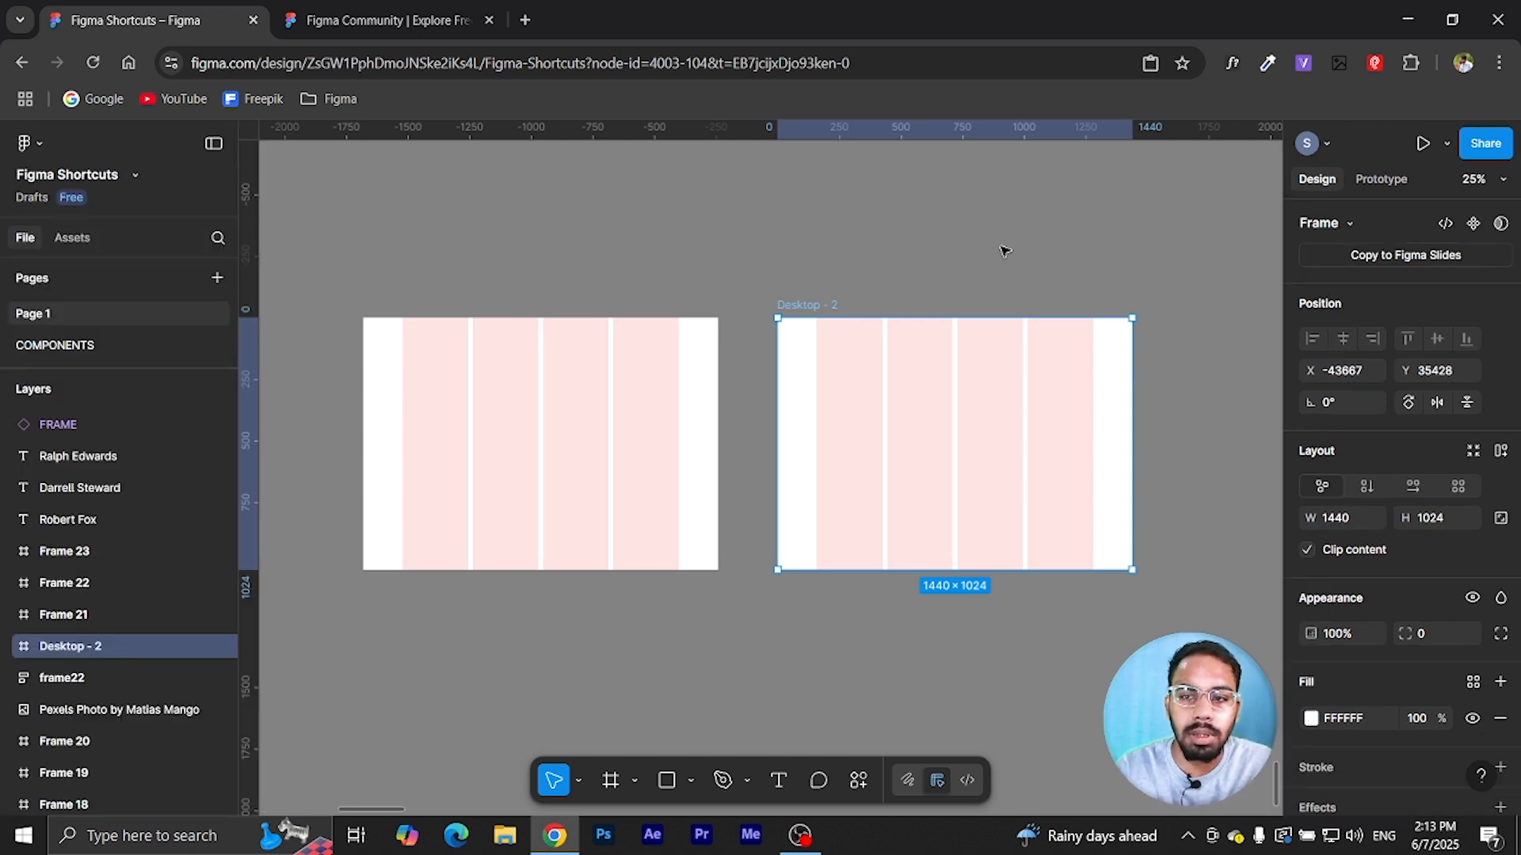
- Rename the Desktop - 2 frame as WEBSITE 2 on the canvas
{"action": "scroll", "coordinate": [1004, 250], "scroll_direction": "down", "scroll_amount": 2}
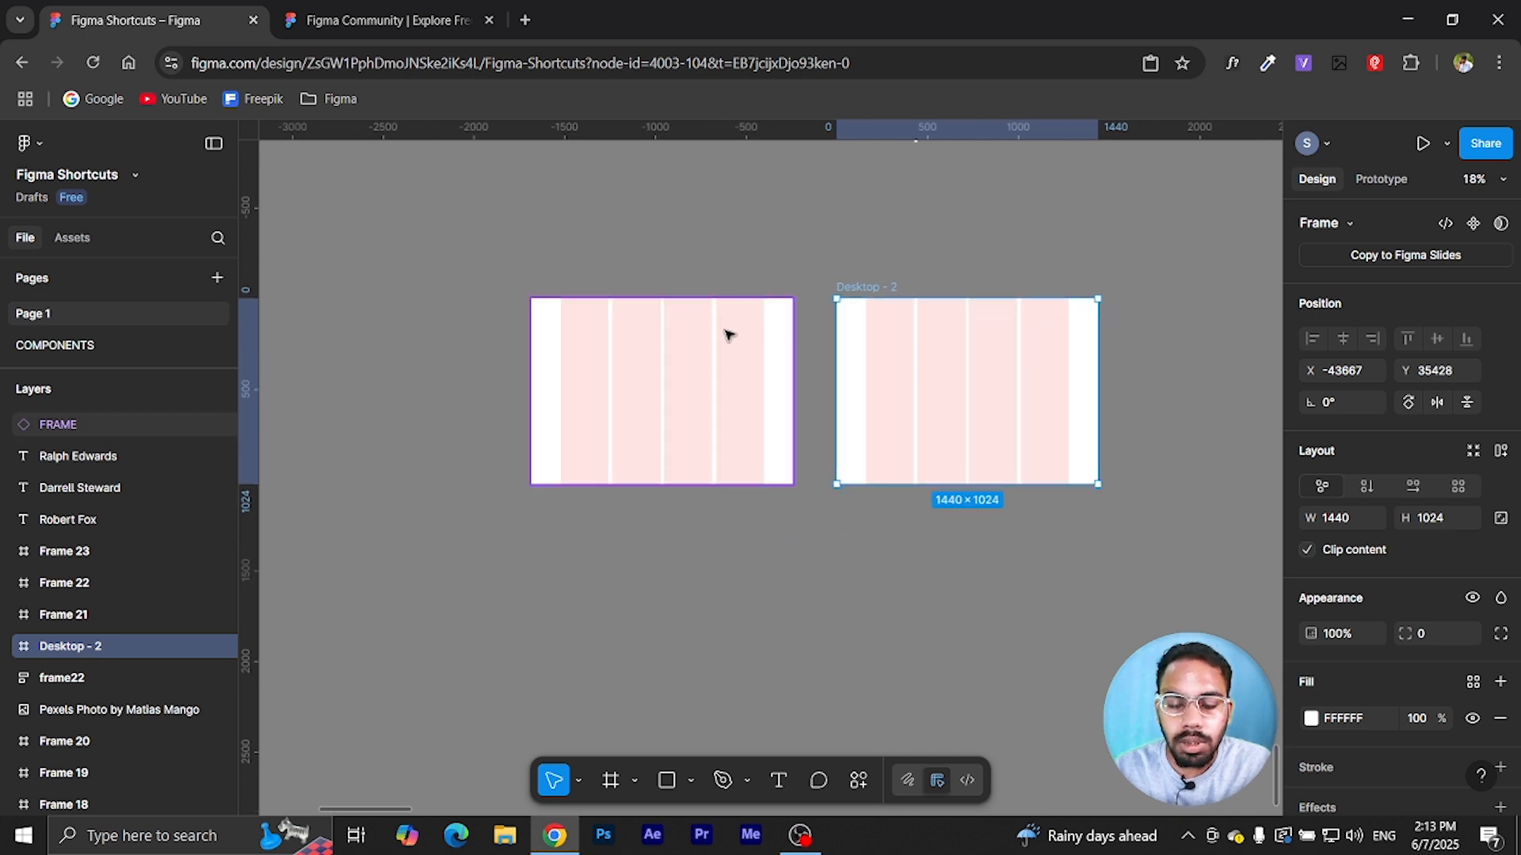
{"action": "scroll", "coordinate": [745, 335], "scroll_direction": "down", "scroll_amount": 3}
{"action": "scroll", "coordinate": [748, 336], "scroll_direction": "down", "scroll_amount": 4}
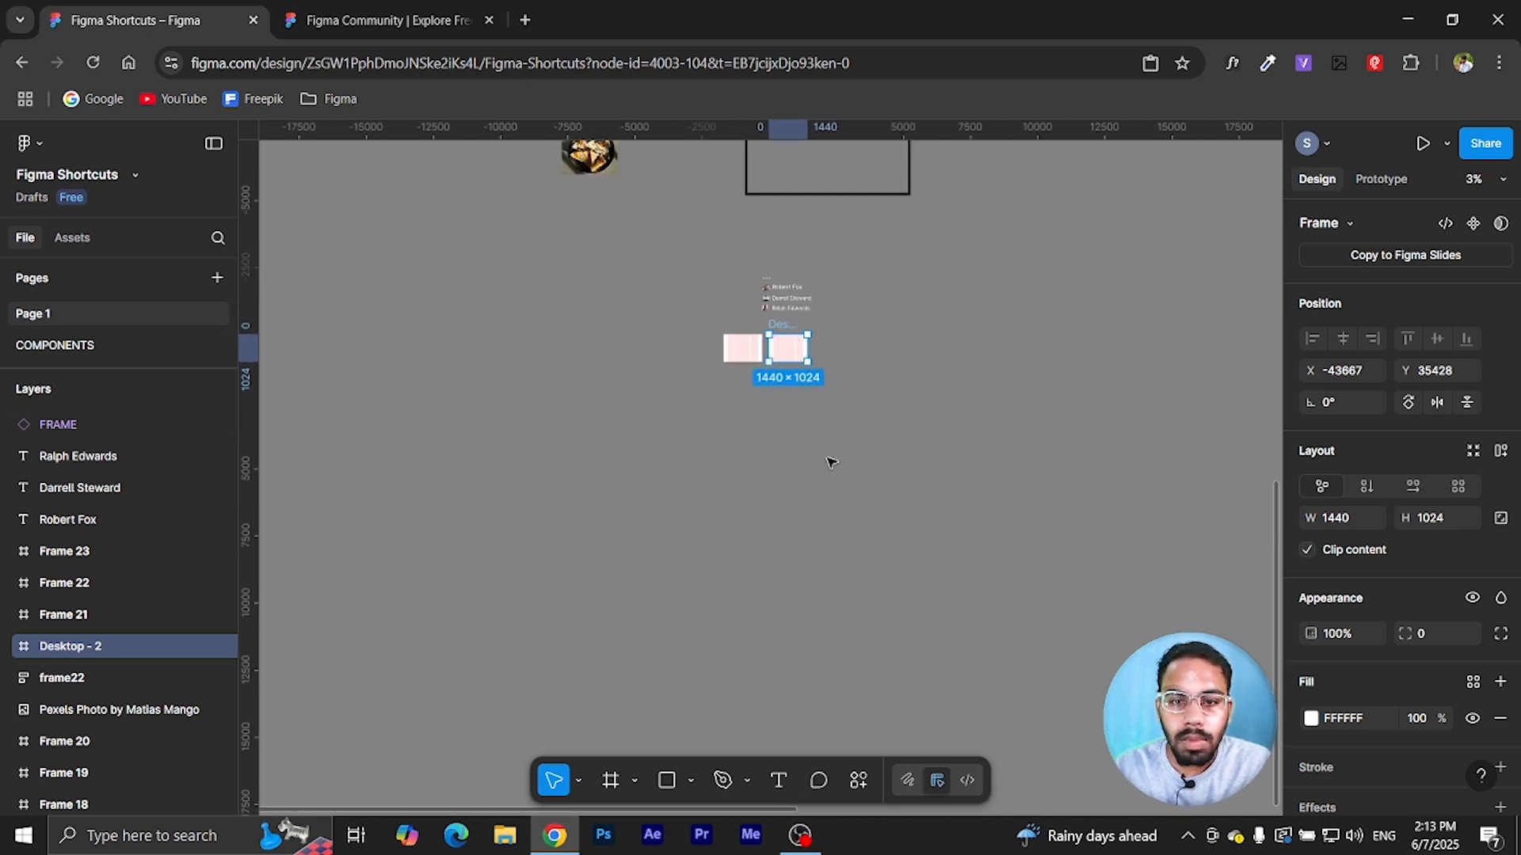
{"action": "scroll", "coordinate": [815, 346], "scroll_direction": "up", "scroll_amount": 3}
{"action": "scroll", "coordinate": [816, 341], "scroll_direction": "up", "scroll_amount": 1}
{"action": "double_click", "coordinate": [798, 329]}
{"action": "type", "text": "APPS"}
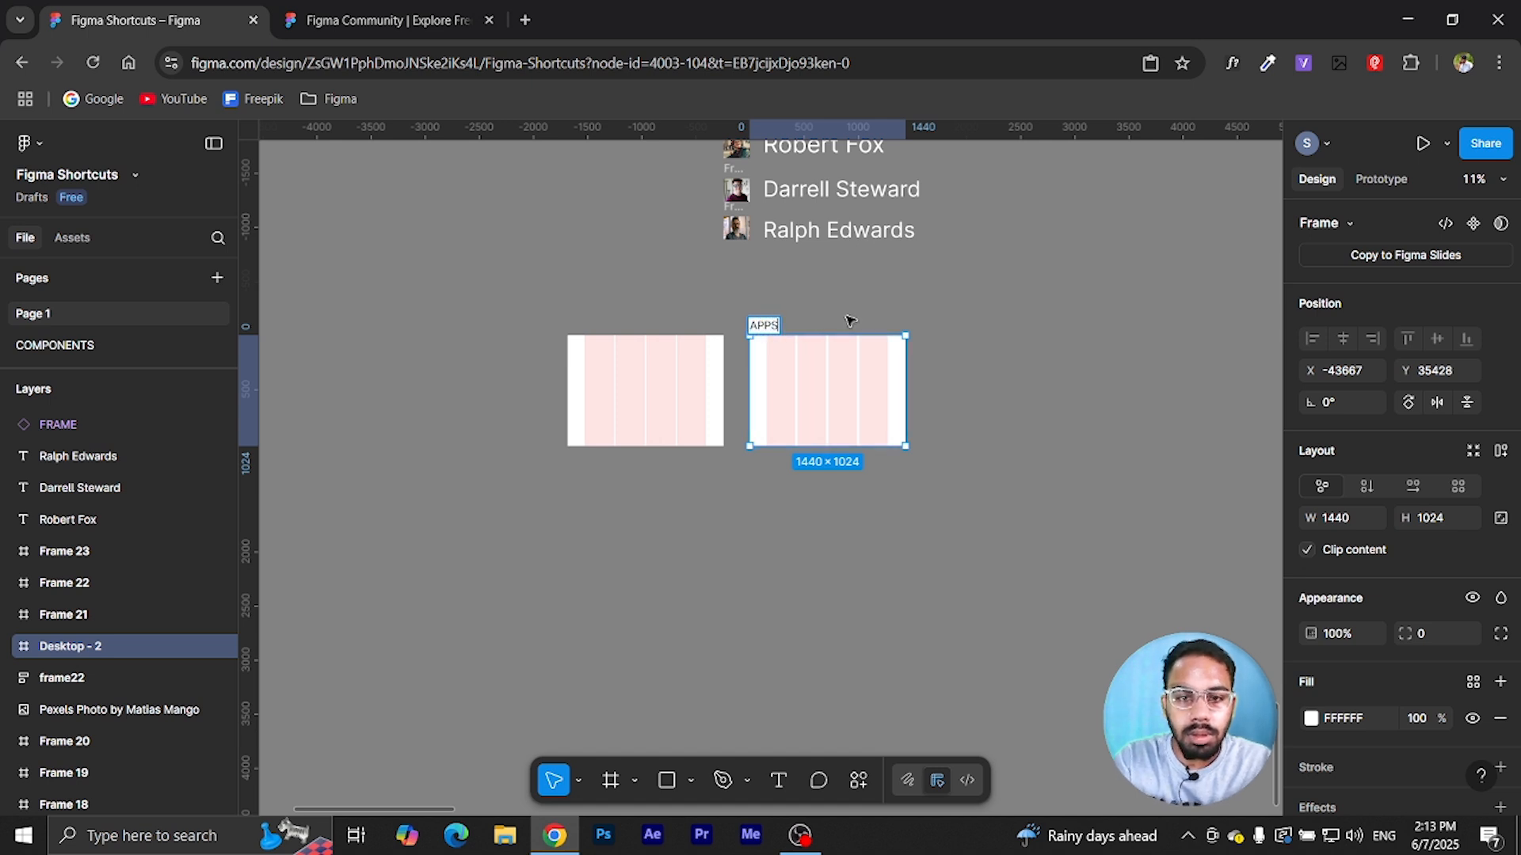
{"action": "key", "text": "BackSpace"}
{"action": "key", "text": "BackSpace"}
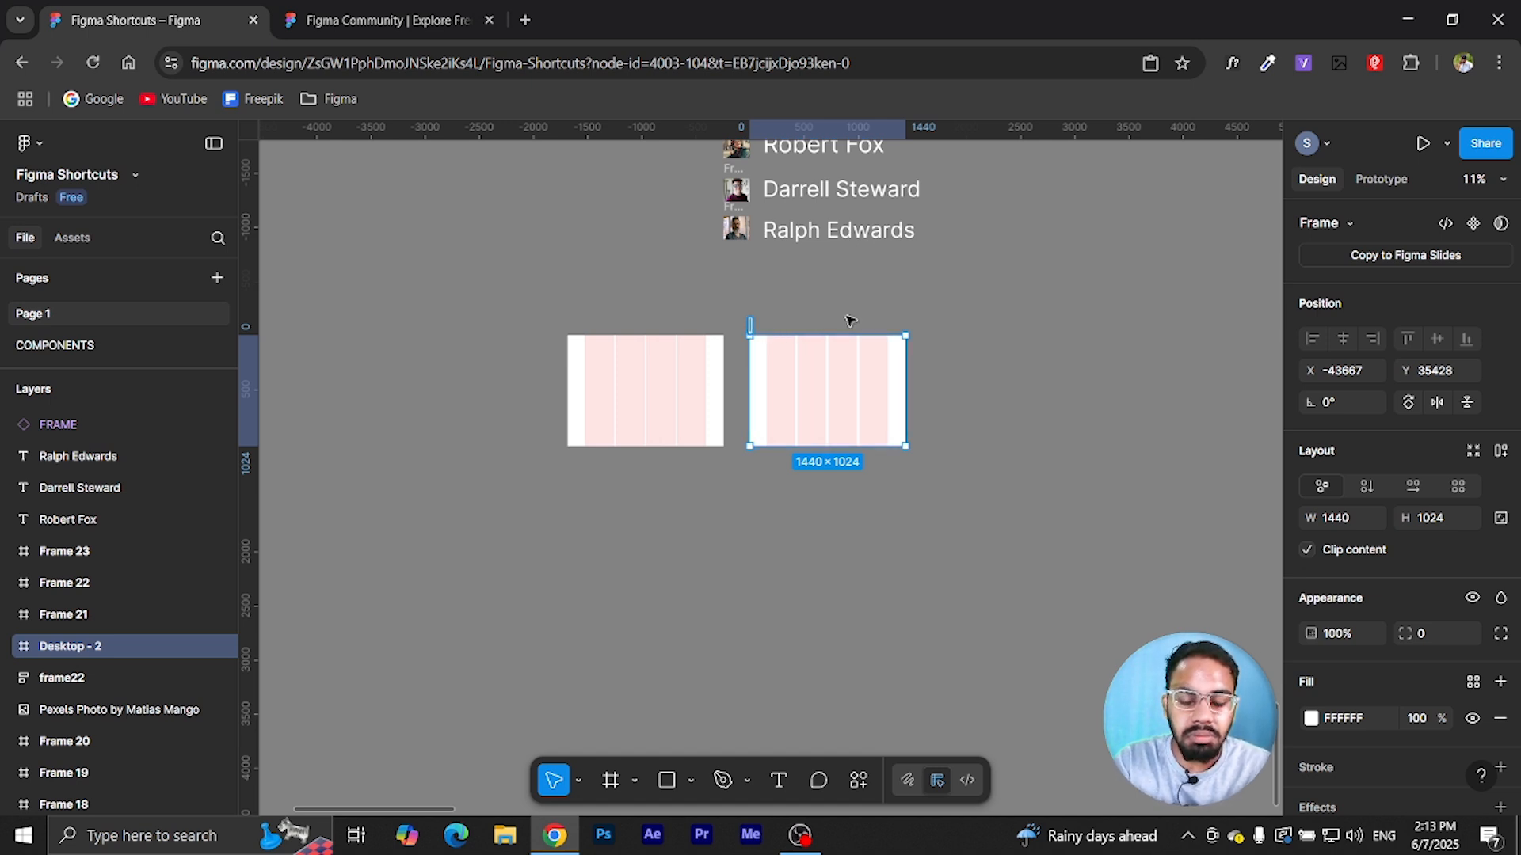
{"action": "type", "text": "WEBSITE 2"}
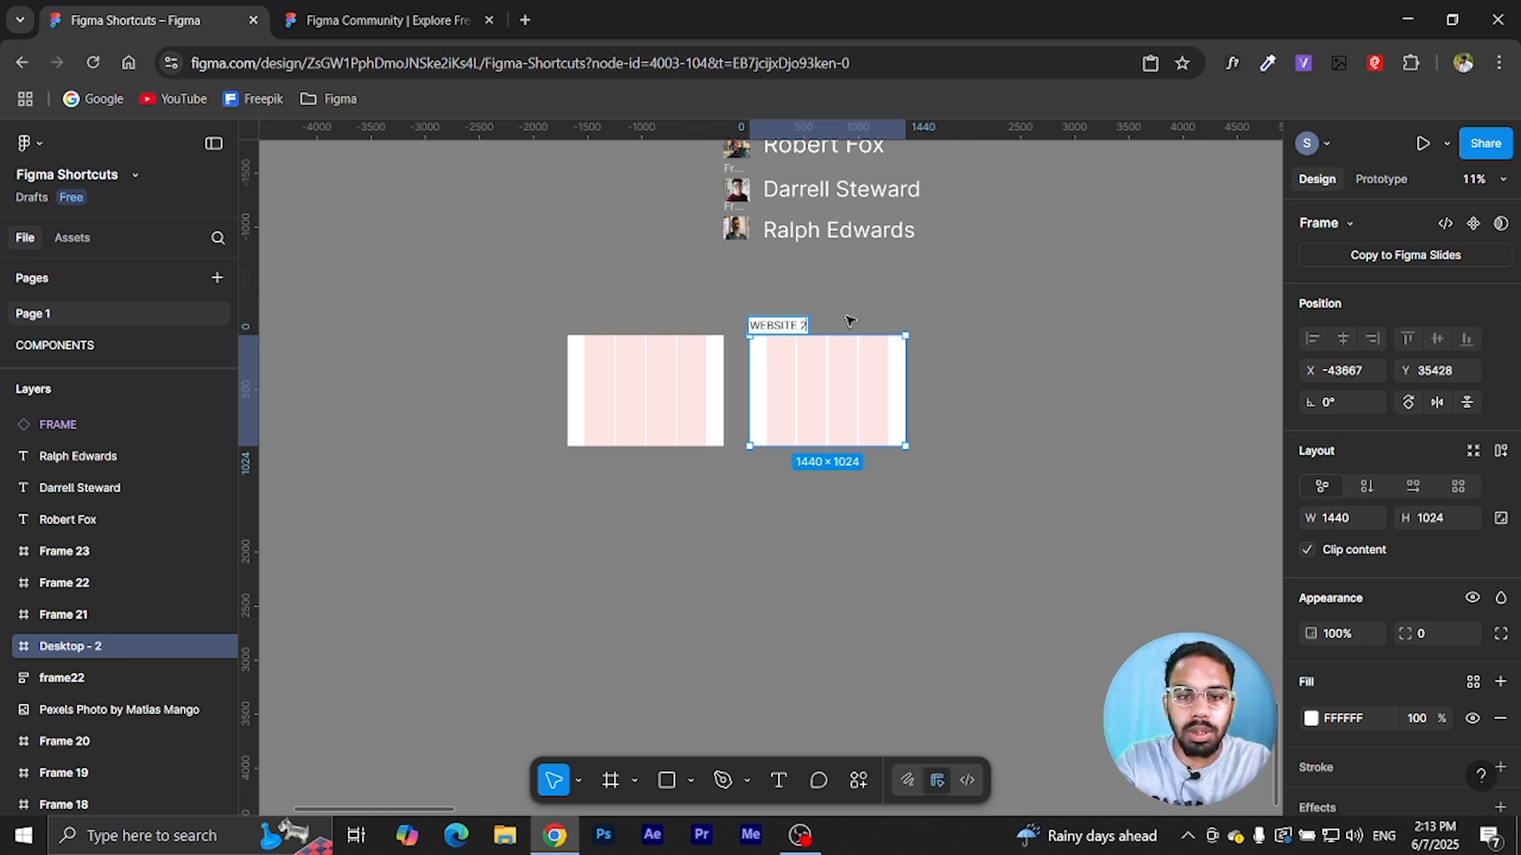
{"action": "key", "text": "Return"}
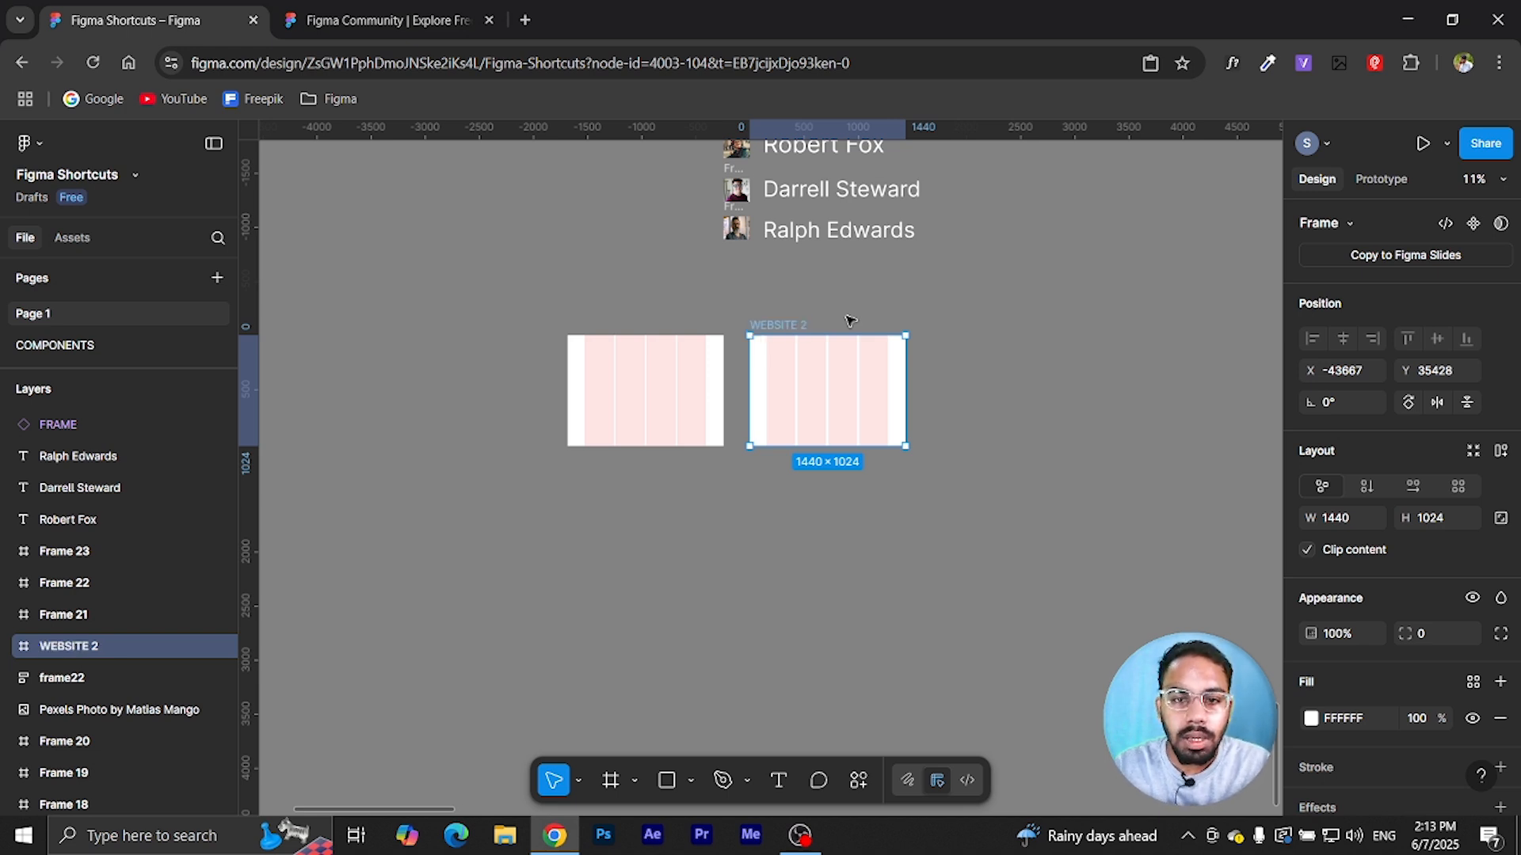
- Select the WEBSITE 2 frame and alternate between zooming to the selection and zooming to fit the whole page
{"action": "left_click", "coordinate": [839, 309]}
{"action": "scroll", "coordinate": [839, 309], "scroll_direction": "down", "scroll_amount": 5}
{"action": "left_click_drag", "start_coordinate": [934, 298], "coordinate": [873, 527]}
{"action": "scroll", "coordinate": [854, 249], "scroll_direction": "down", "scroll_amount": 1}
{"action": "left_click_drag", "start_coordinate": [879, 294], "coordinate": [561, 238]}
{"action": "left_click_drag", "start_coordinate": [768, 295], "coordinate": [1036, 459]}
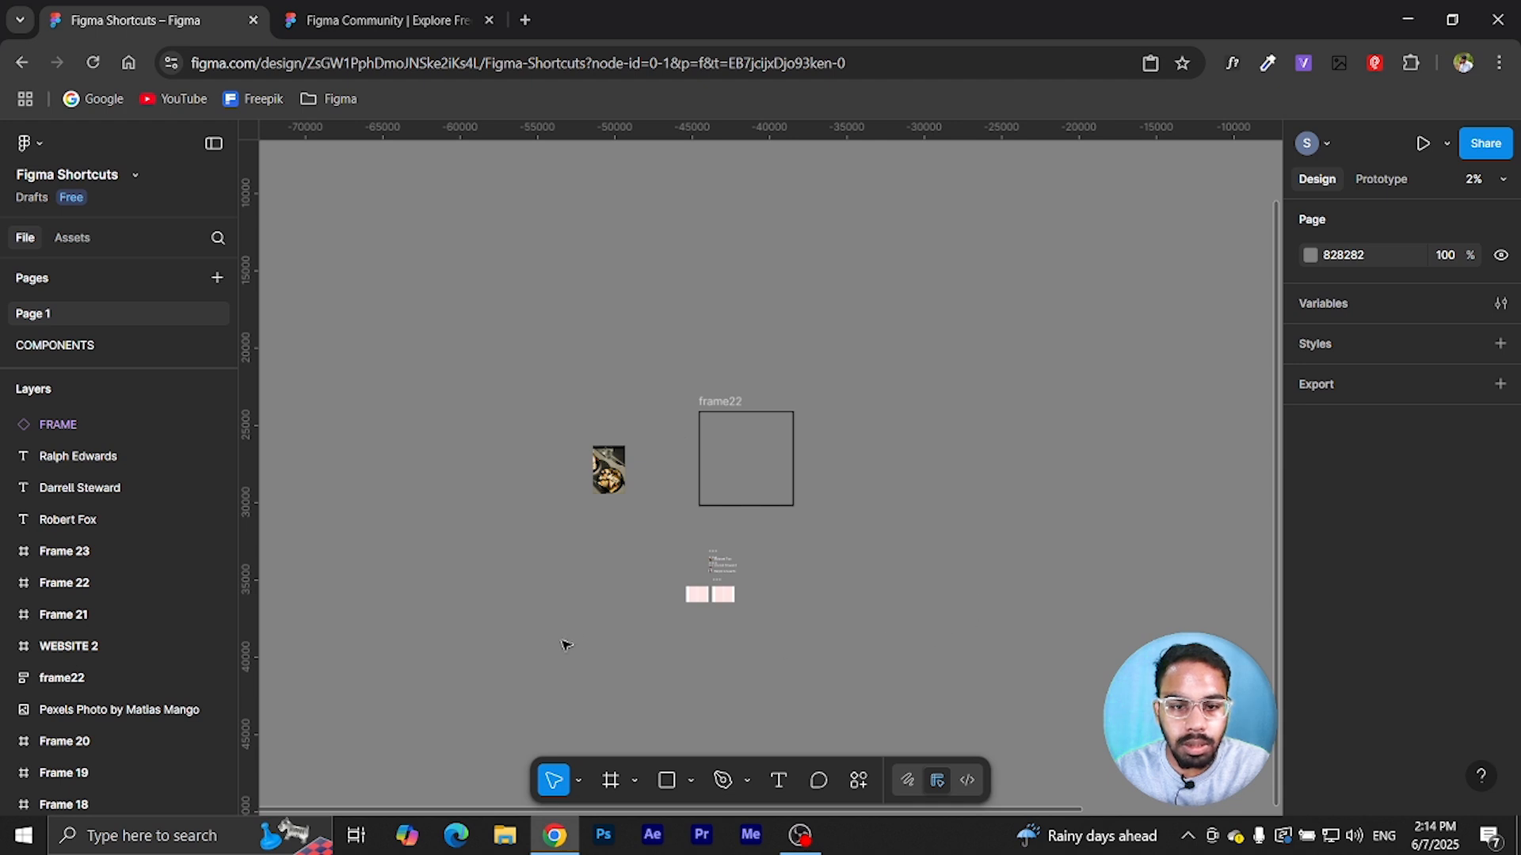
{"action": "left_click", "coordinate": [723, 592]}
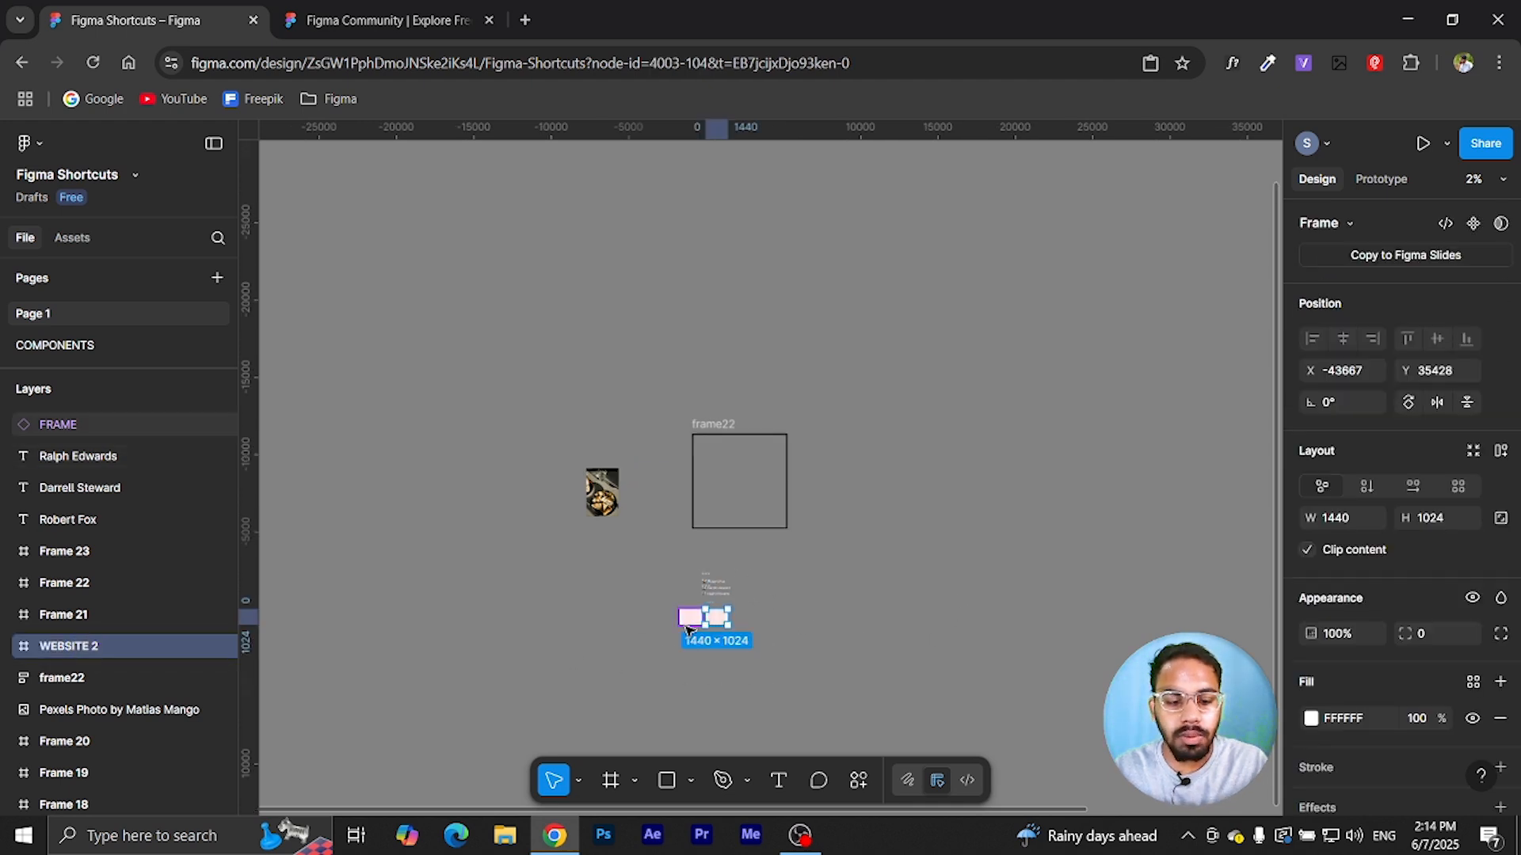
{"action": "key", "text": "shift+2"}
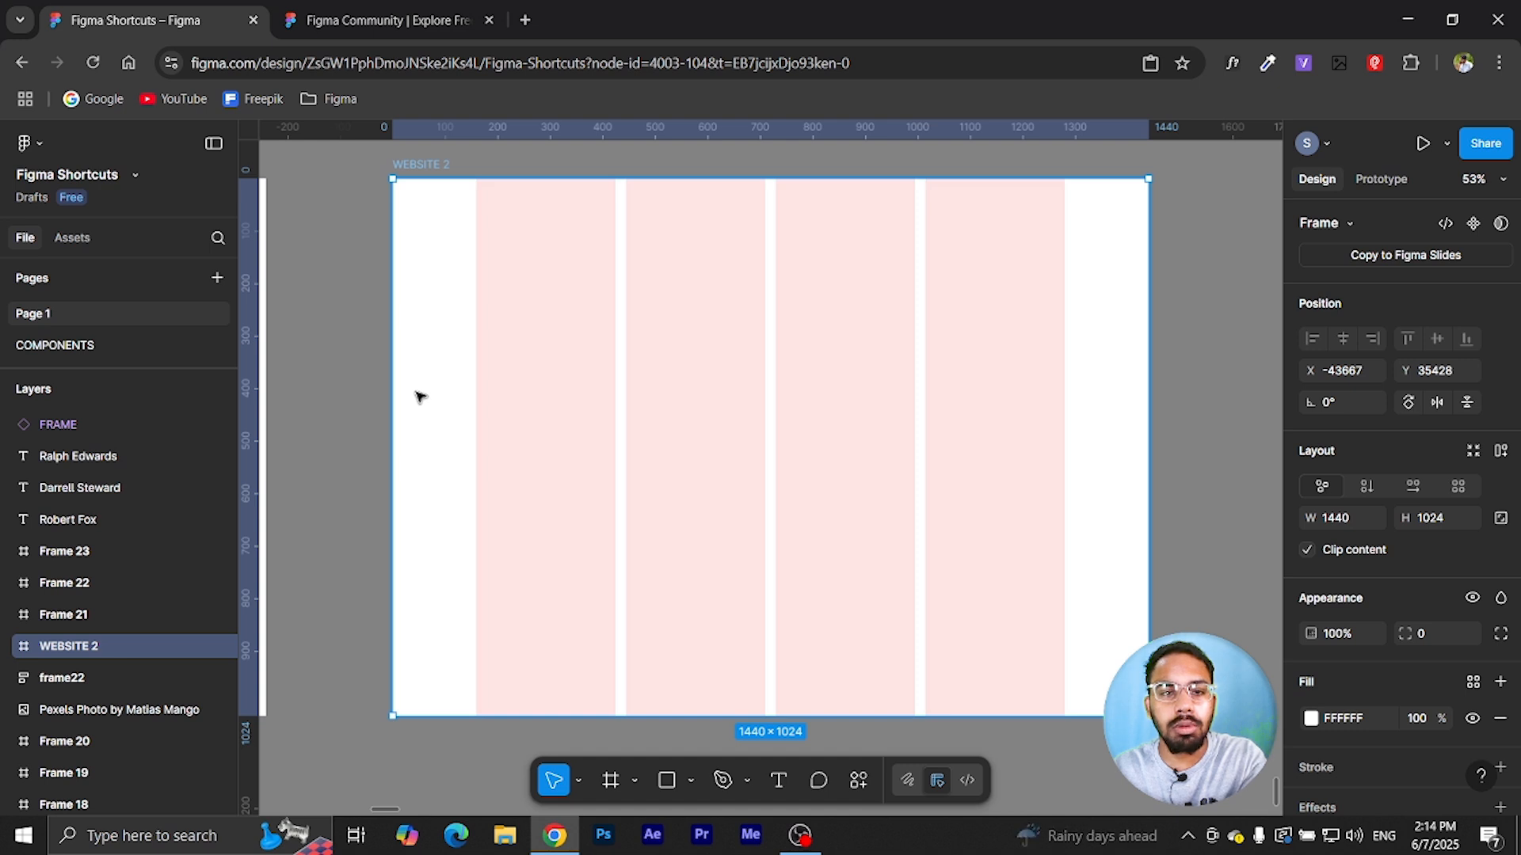
{"action": "key", "text": "shift+1"}
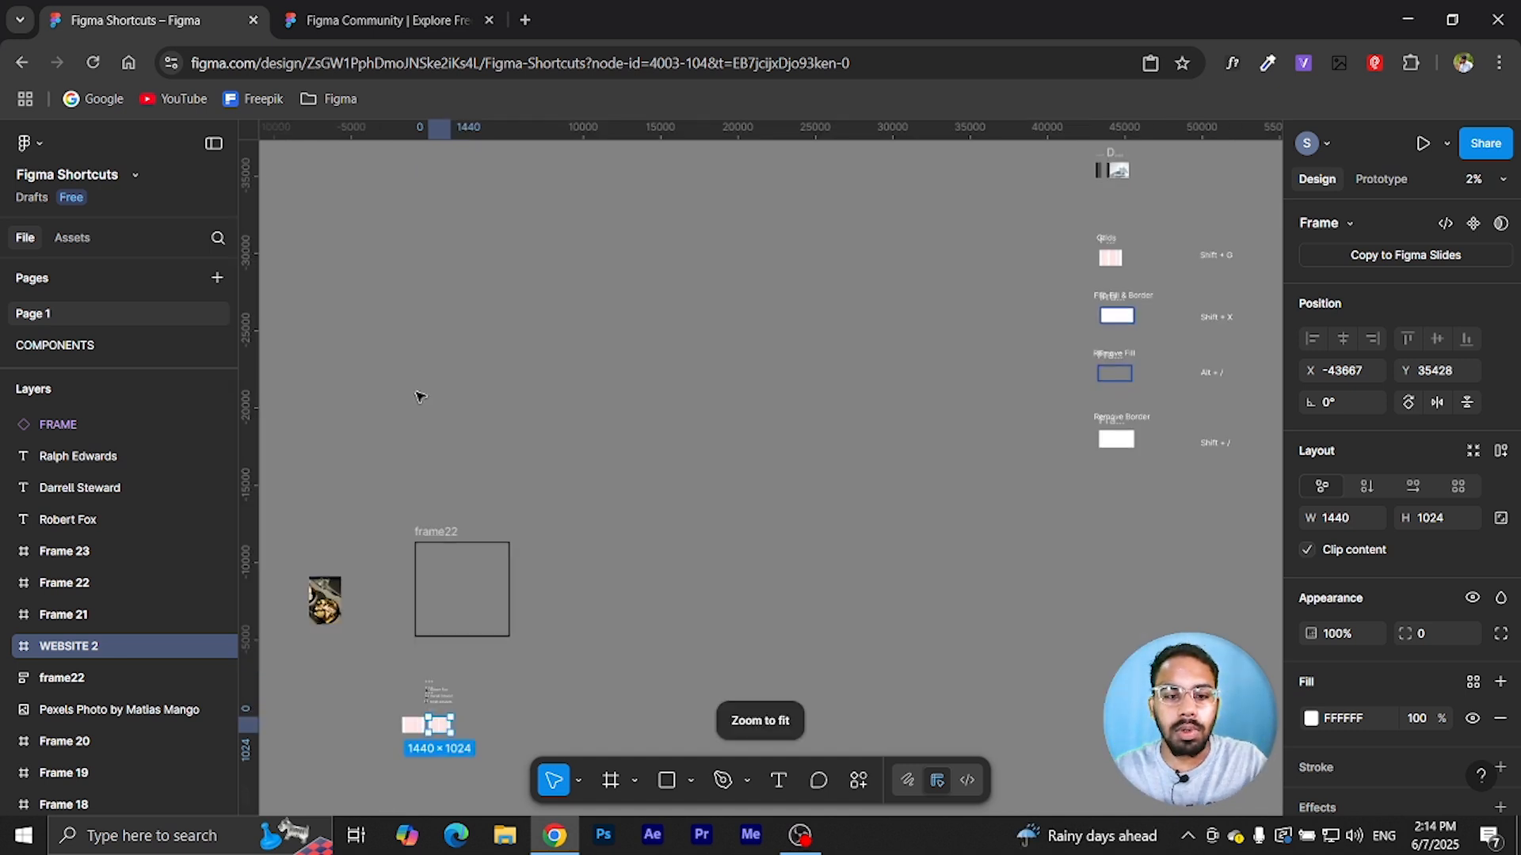
{"action": "left_click_drag", "start_coordinate": [582, 536], "coordinate": [799, 348]}
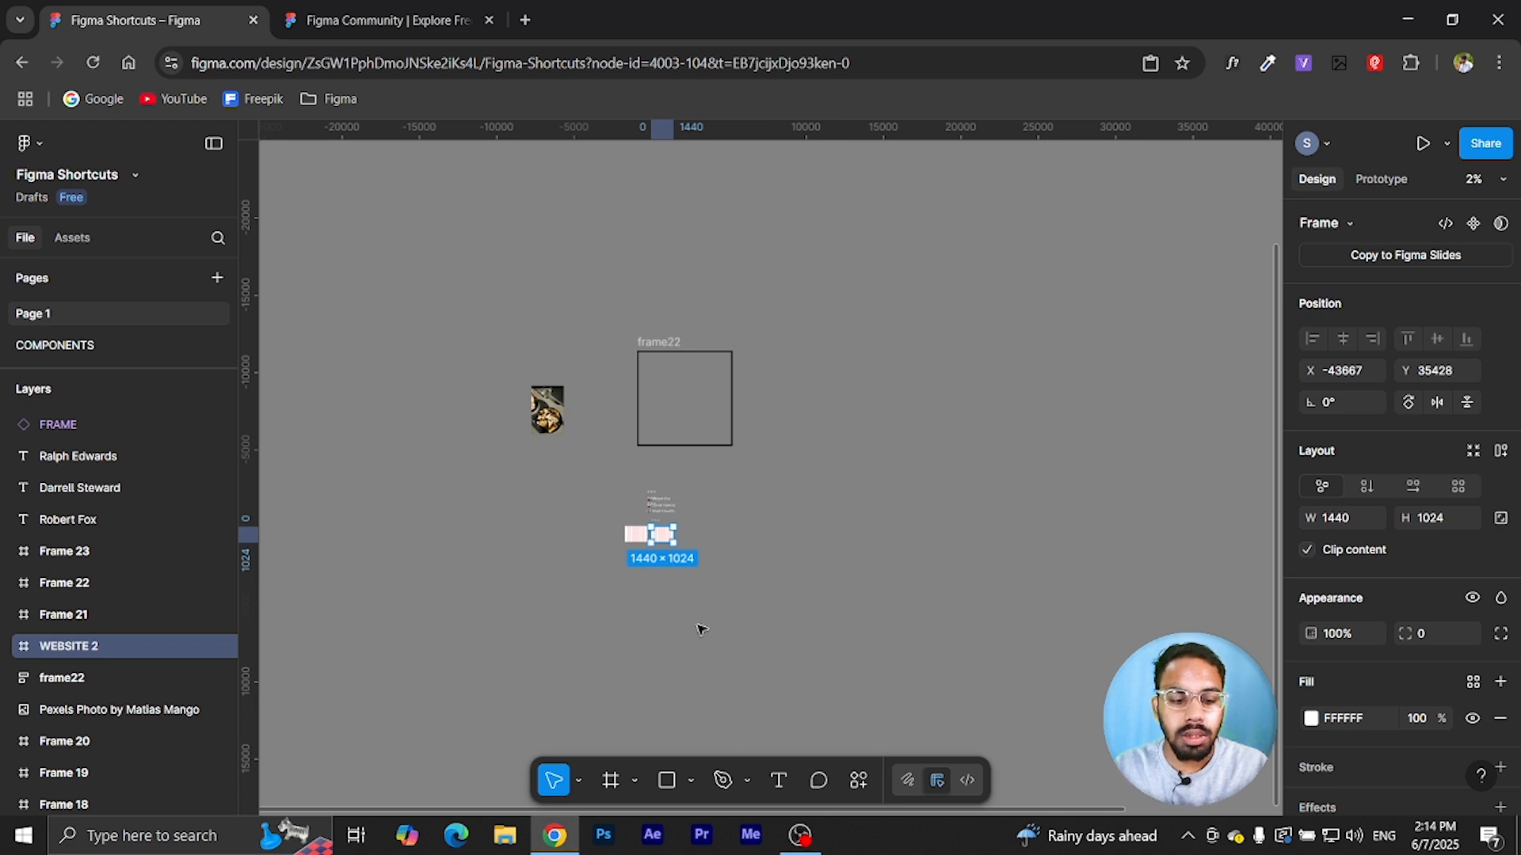
{"action": "key", "text": "shift+2"}
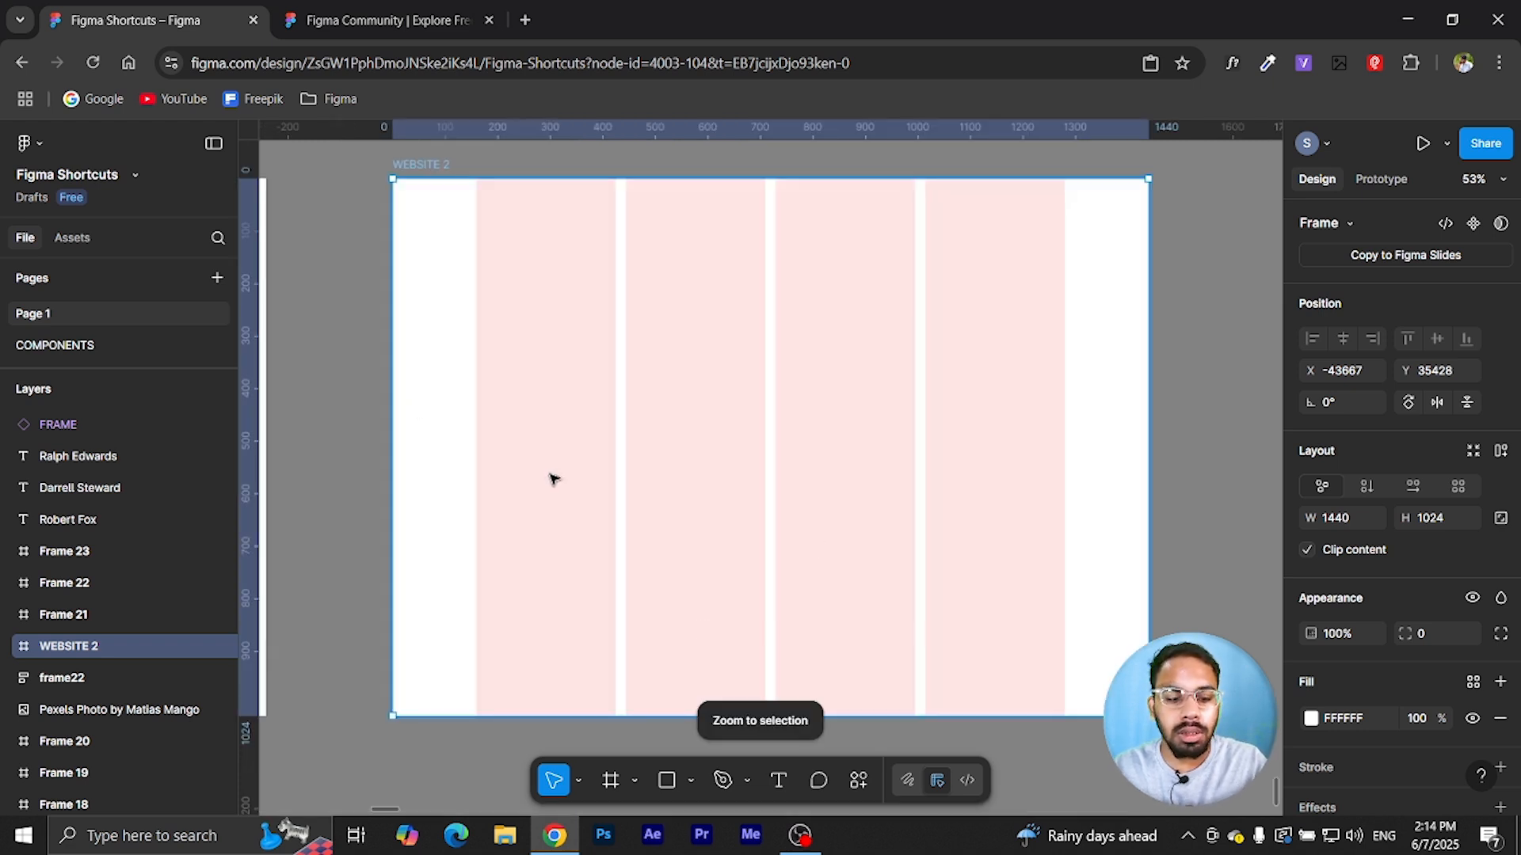
{"action": "key", "text": "shift+1"}
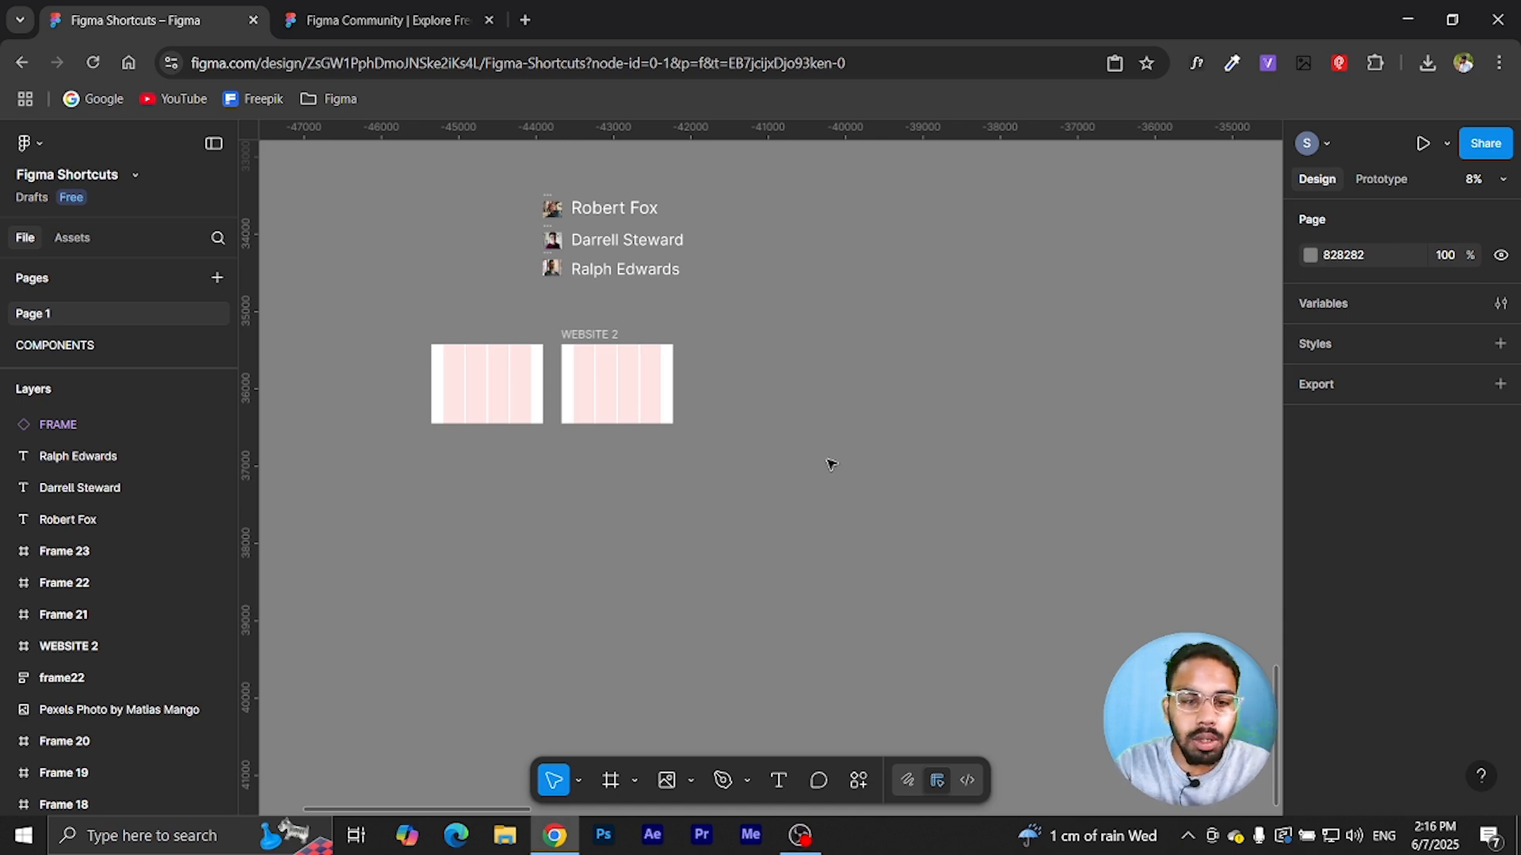
- Import the two Pexels photos dated today from Downloads, placing the autumn road below the frames and the foggy village to their right
{"action": "key", "text": "ctrl+shift+k"}
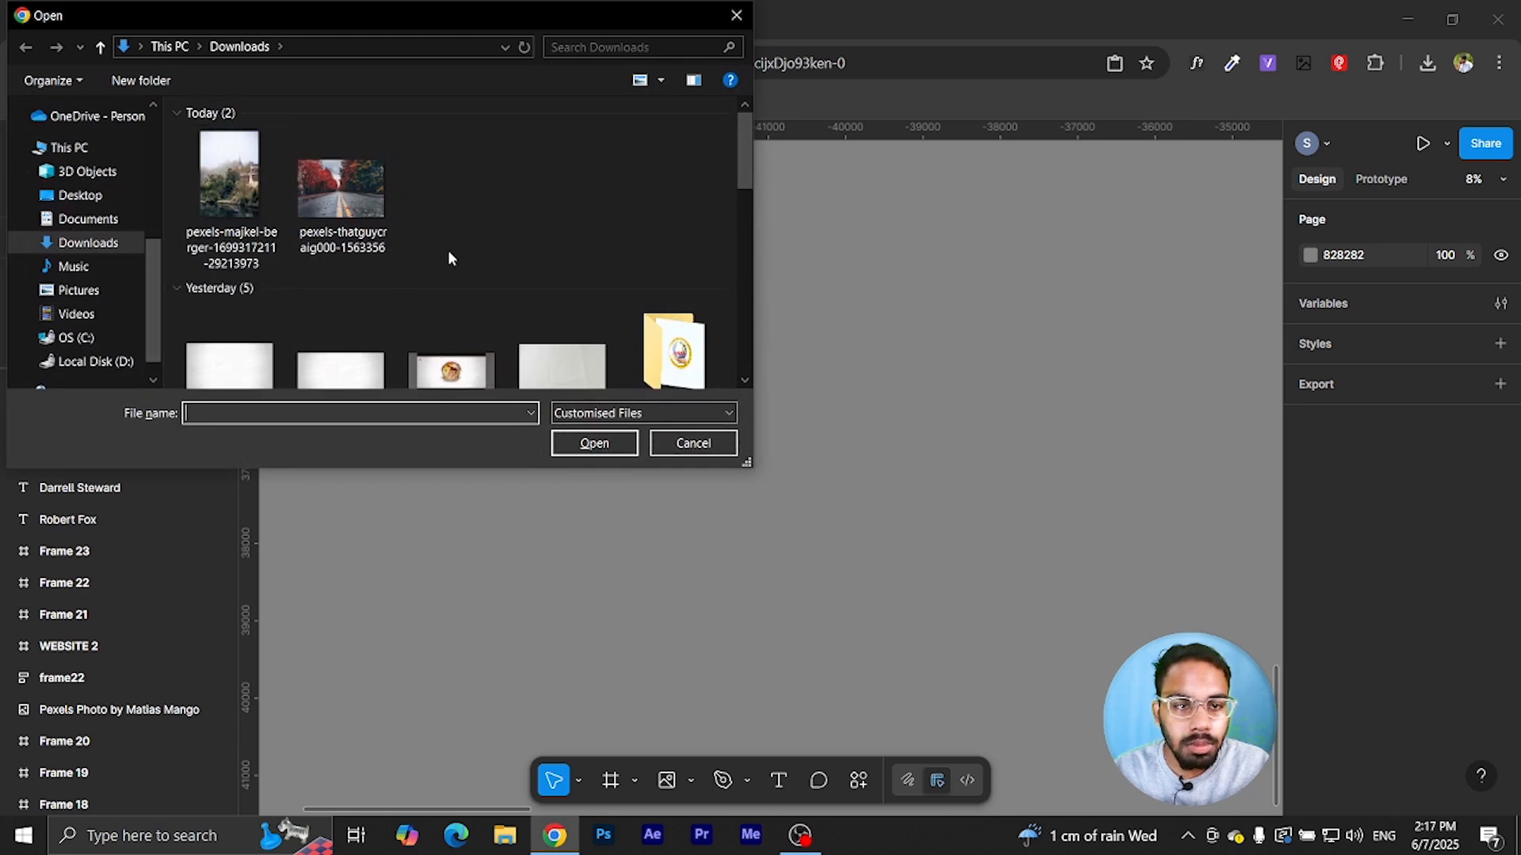
{"action": "left_click", "coordinate": [252, 230]}
{"action": "left_click", "coordinate": [340, 211], "text": "ctrl"}
{"action": "left_click", "coordinate": [596, 443]}
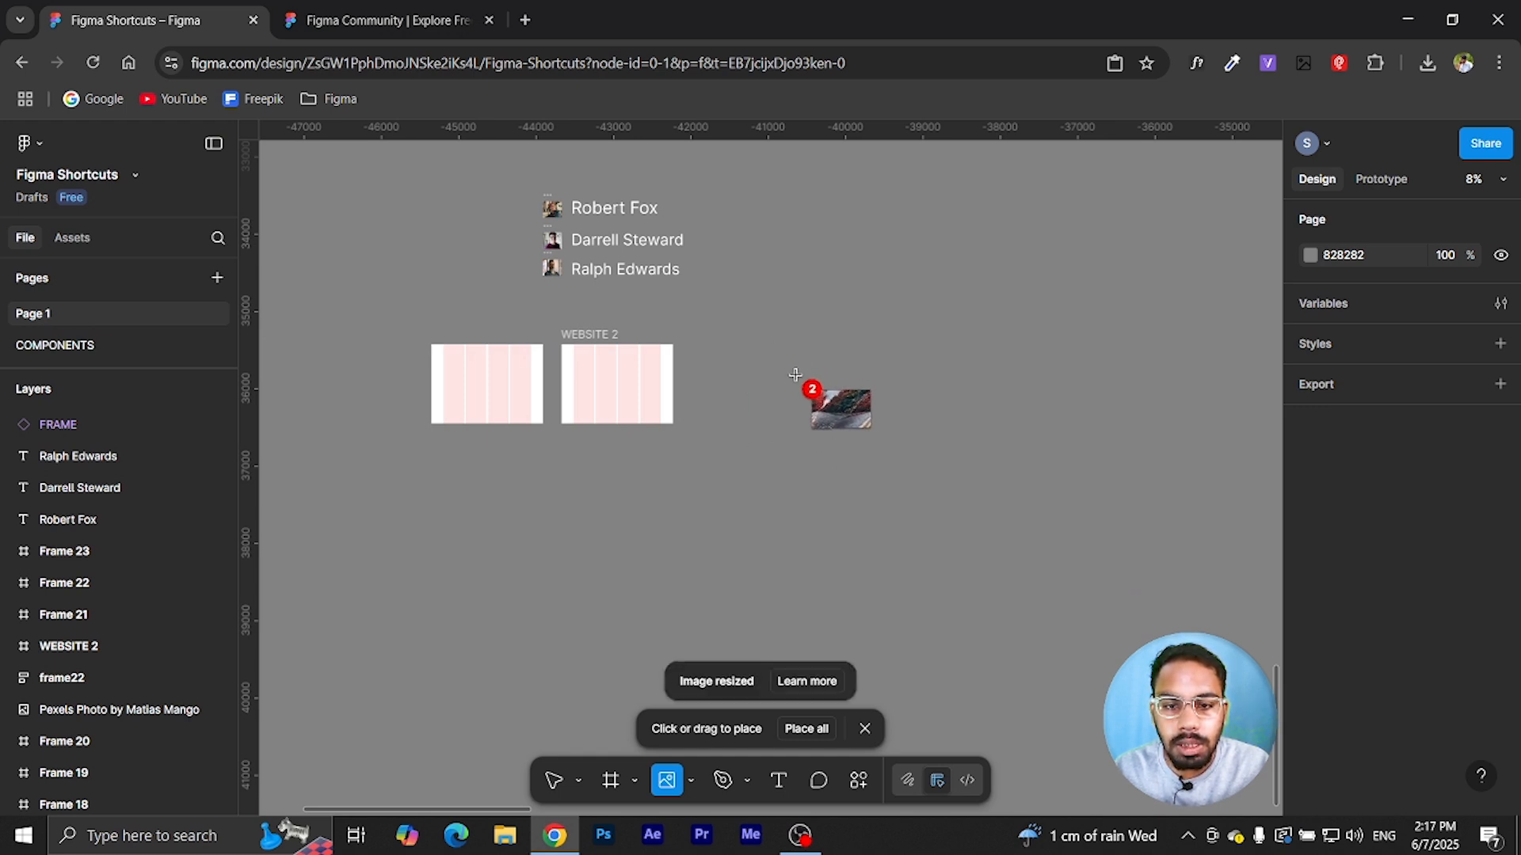
{"action": "left_click", "coordinate": [485, 516]}
{"action": "left_click", "coordinate": [881, 319]}
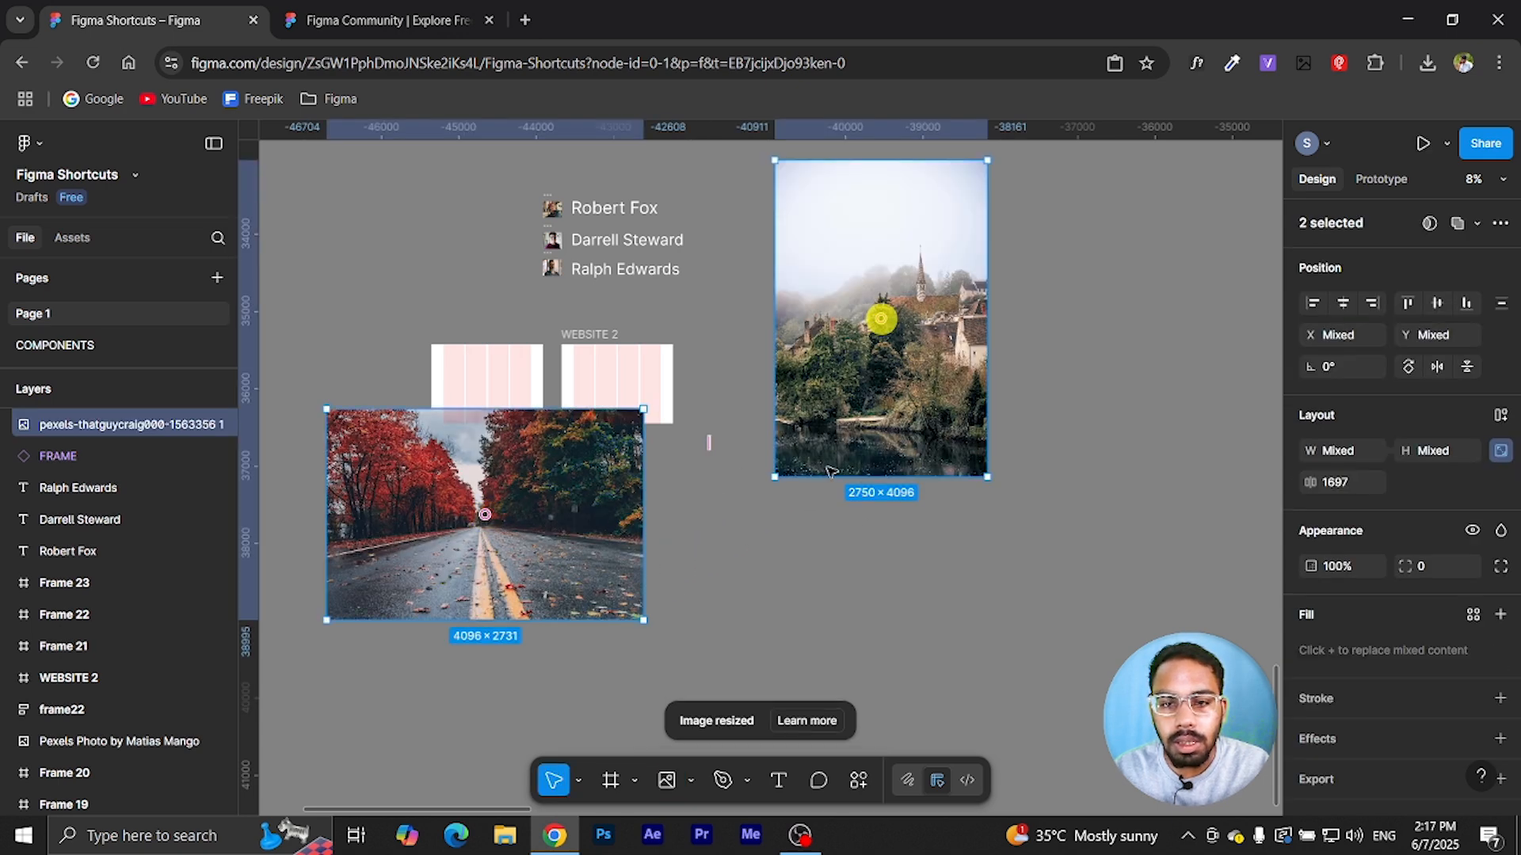
- Move the autumn road photo clear of the two frames and shift the village photo to about X -40533, Y 33252
{"action": "left_click", "coordinate": [781, 570]}
{"action": "left_click_drag", "start_coordinate": [503, 552], "coordinate": [637, 621]}
{"action": "left_click_drag", "start_coordinate": [852, 413], "coordinate": [882, 428]}
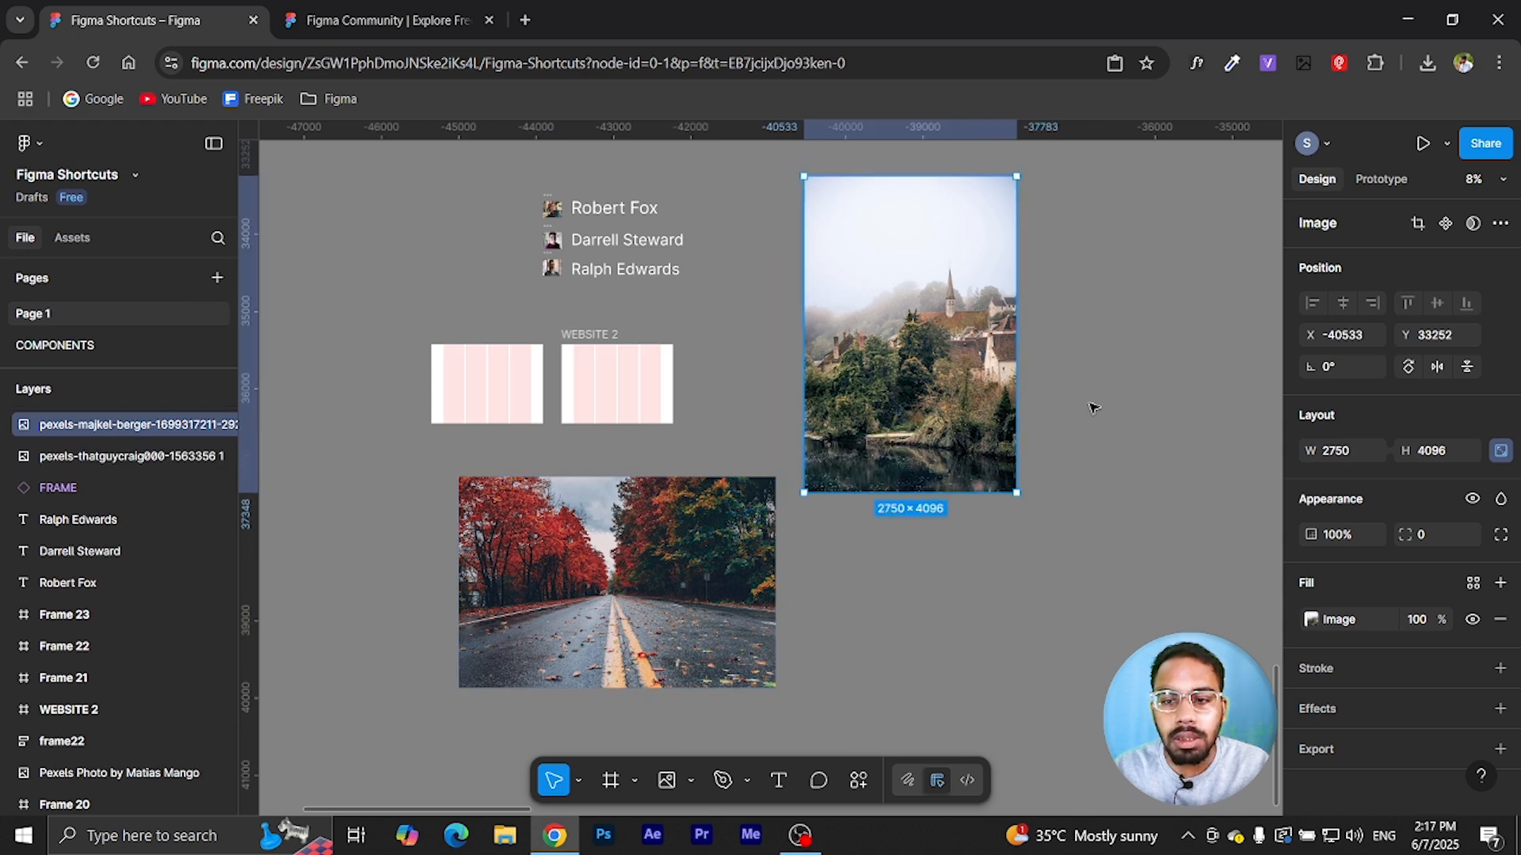
- Scrub the village photo's opacity down twice, resetting it to 100% each time
{"action": "left_click_drag", "start_coordinate": [1311, 535], "coordinate": [1053, 547]}
{"action": "key", "text": "0"}
{"action": "left_click", "coordinate": [1305, 534]}
{"action": "left_click_drag", "start_coordinate": [1305, 534], "coordinate": [1188, 540]}
{"action": "key", "text": "0"}
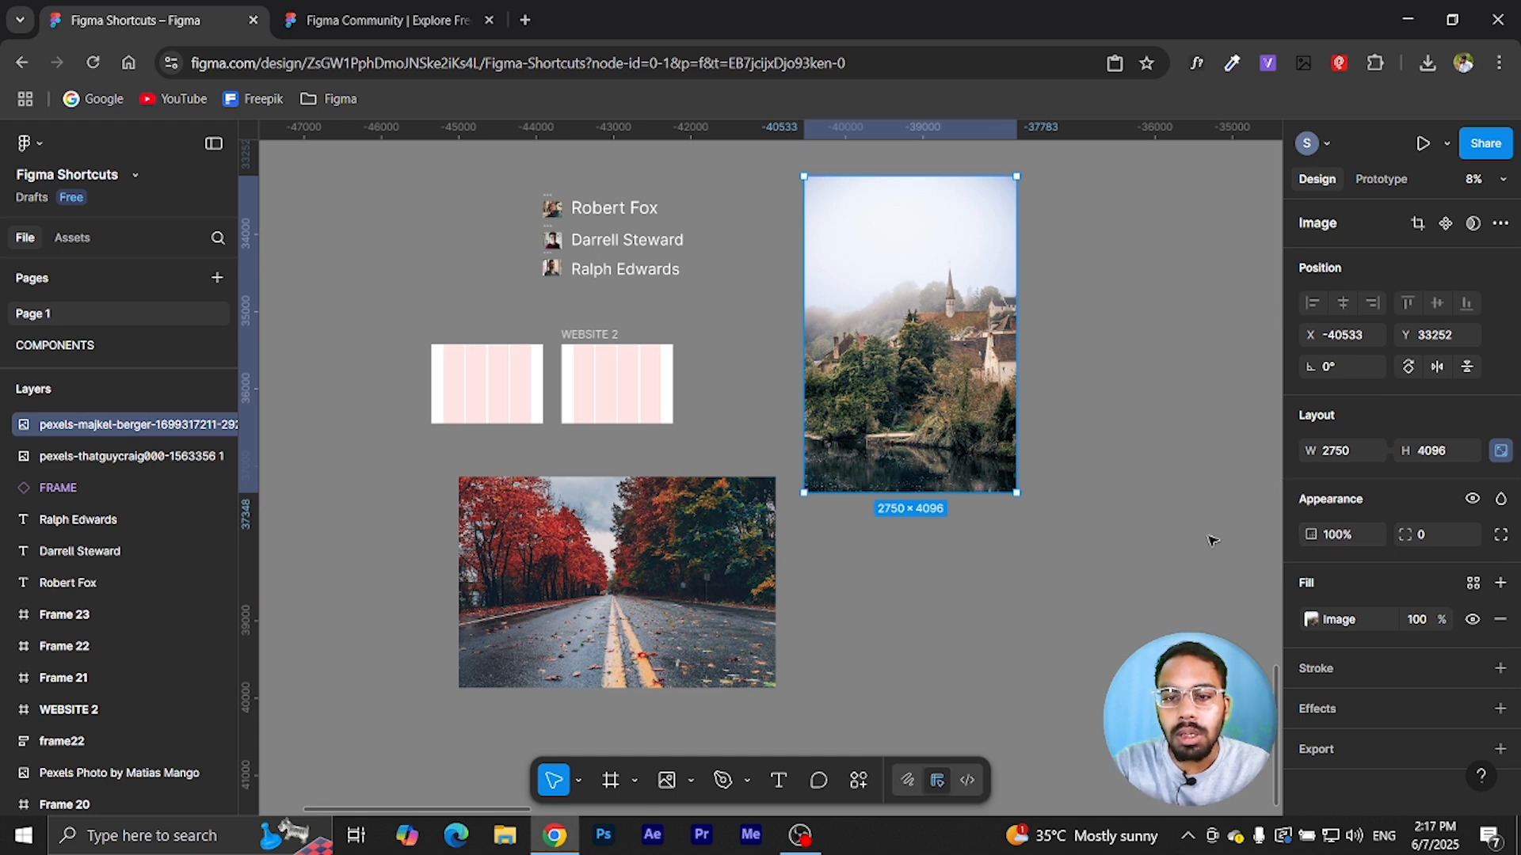
- Set the village photo's opacity to 0% and restore it to 100%
{"action": "key", "text": "0"}
{"action": "key", "text": "0"}
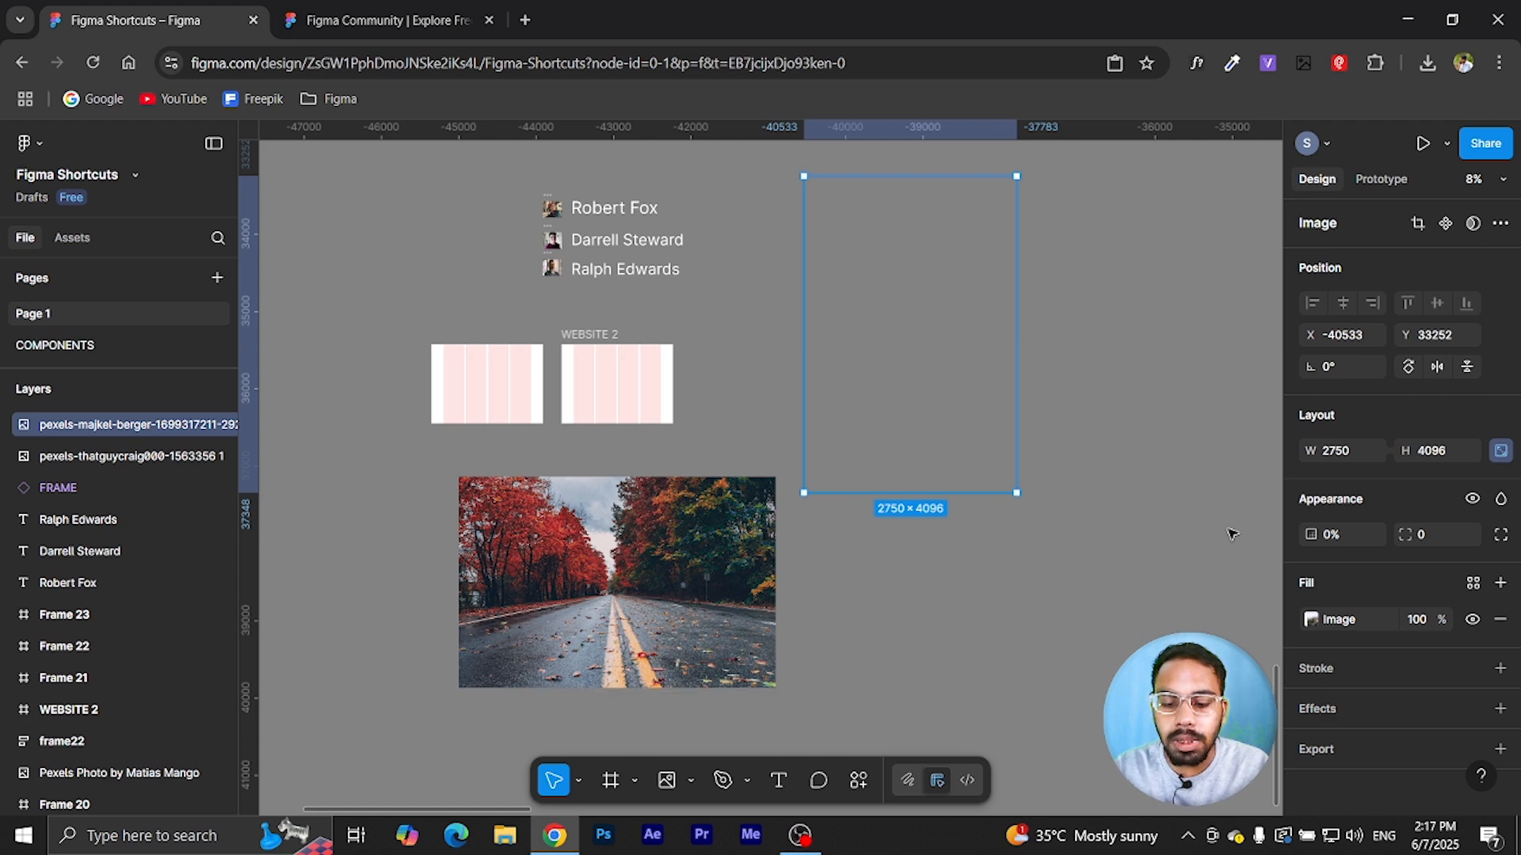
{"action": "key", "text": "0"}
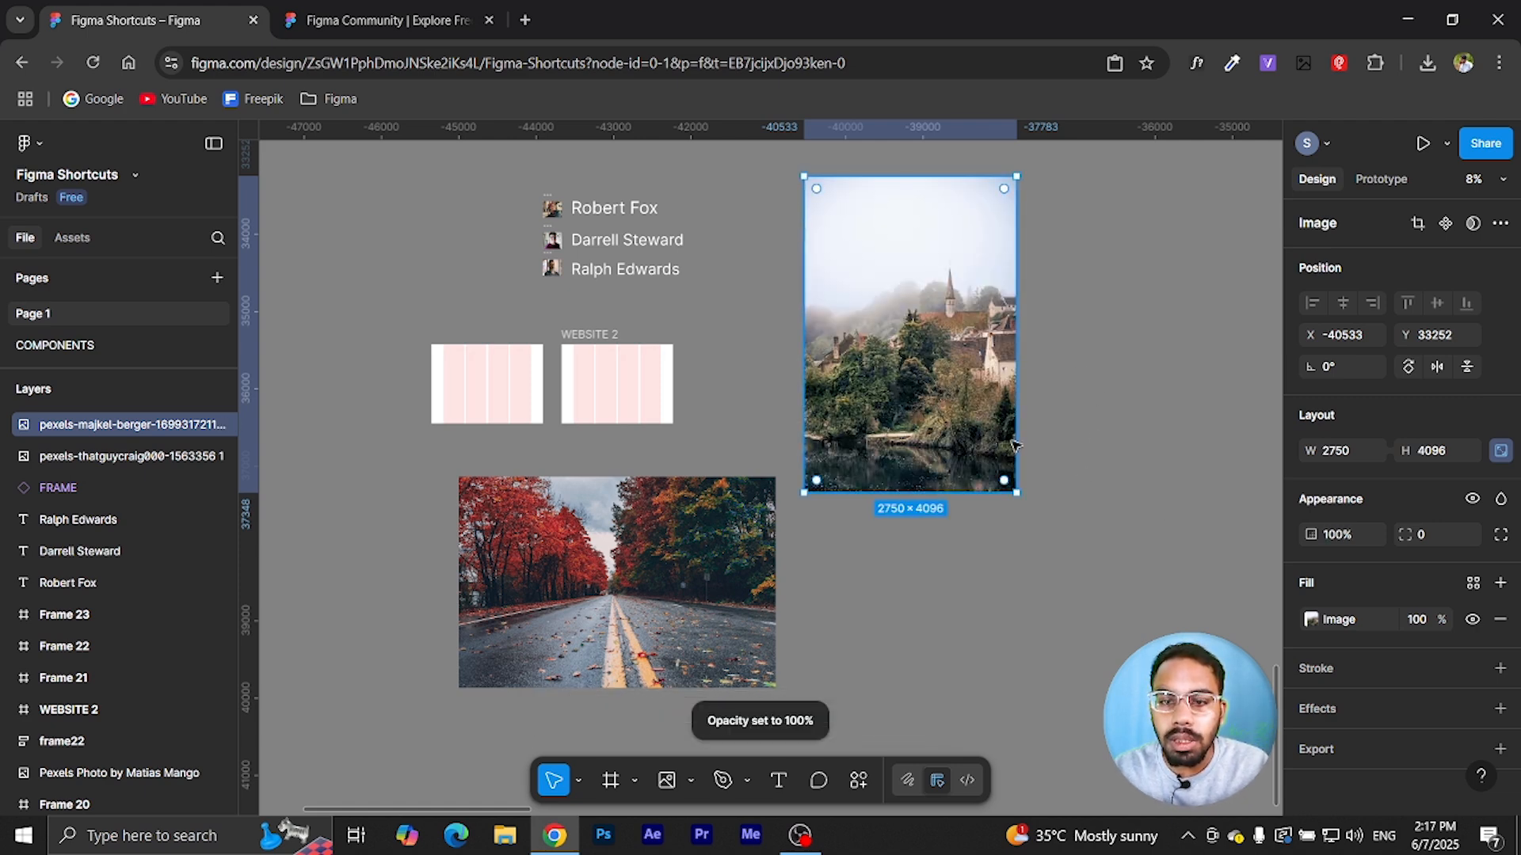
- Step the village photo's opacity through preset values including 50%, 20%, 78% and 90%
{"action": "key", "text": "5"}
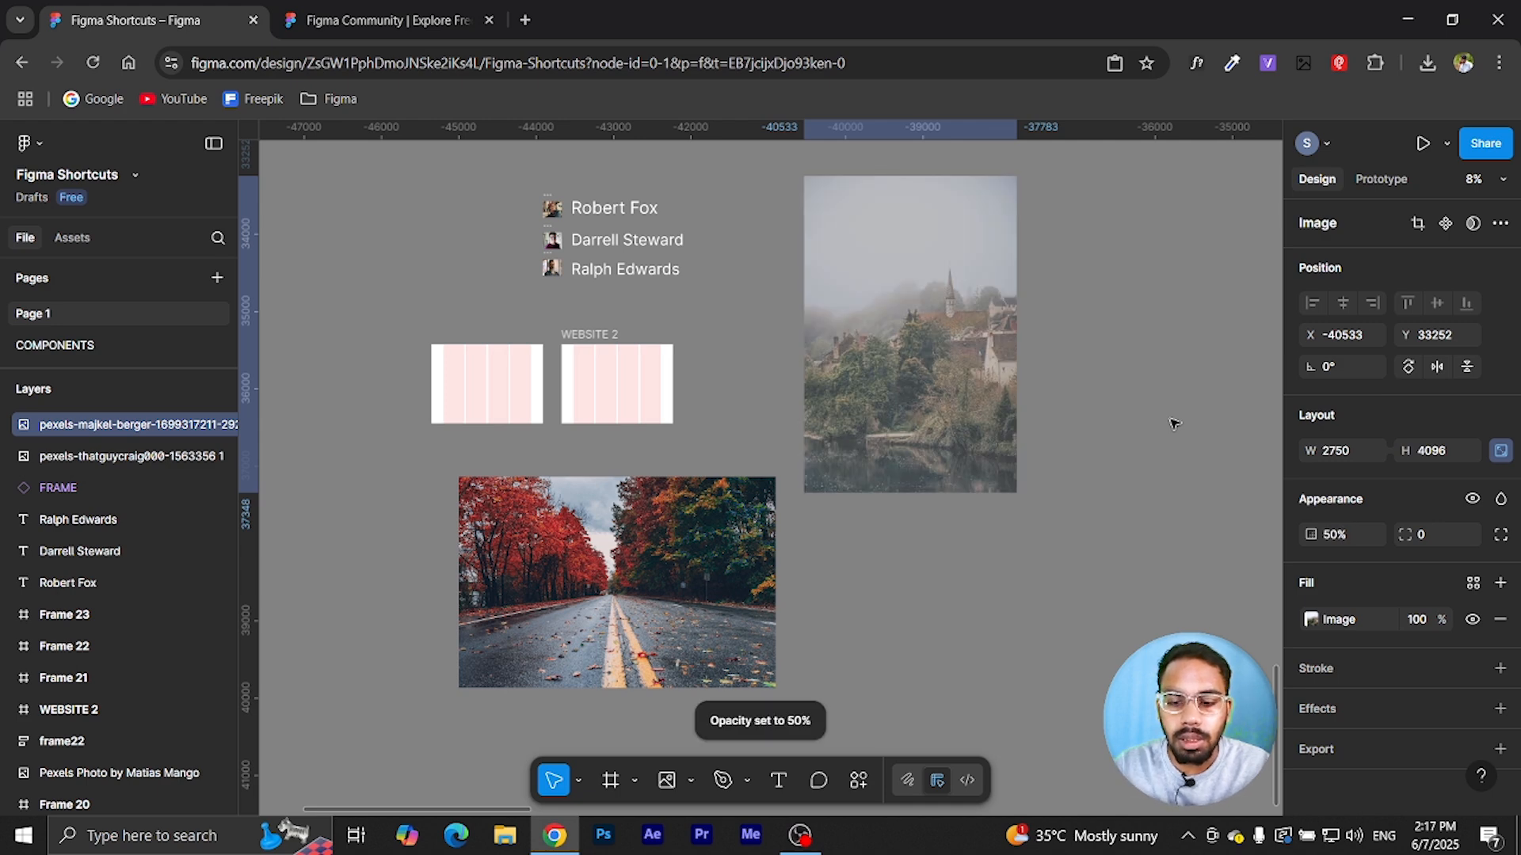
{"action": "key", "text": "4"}
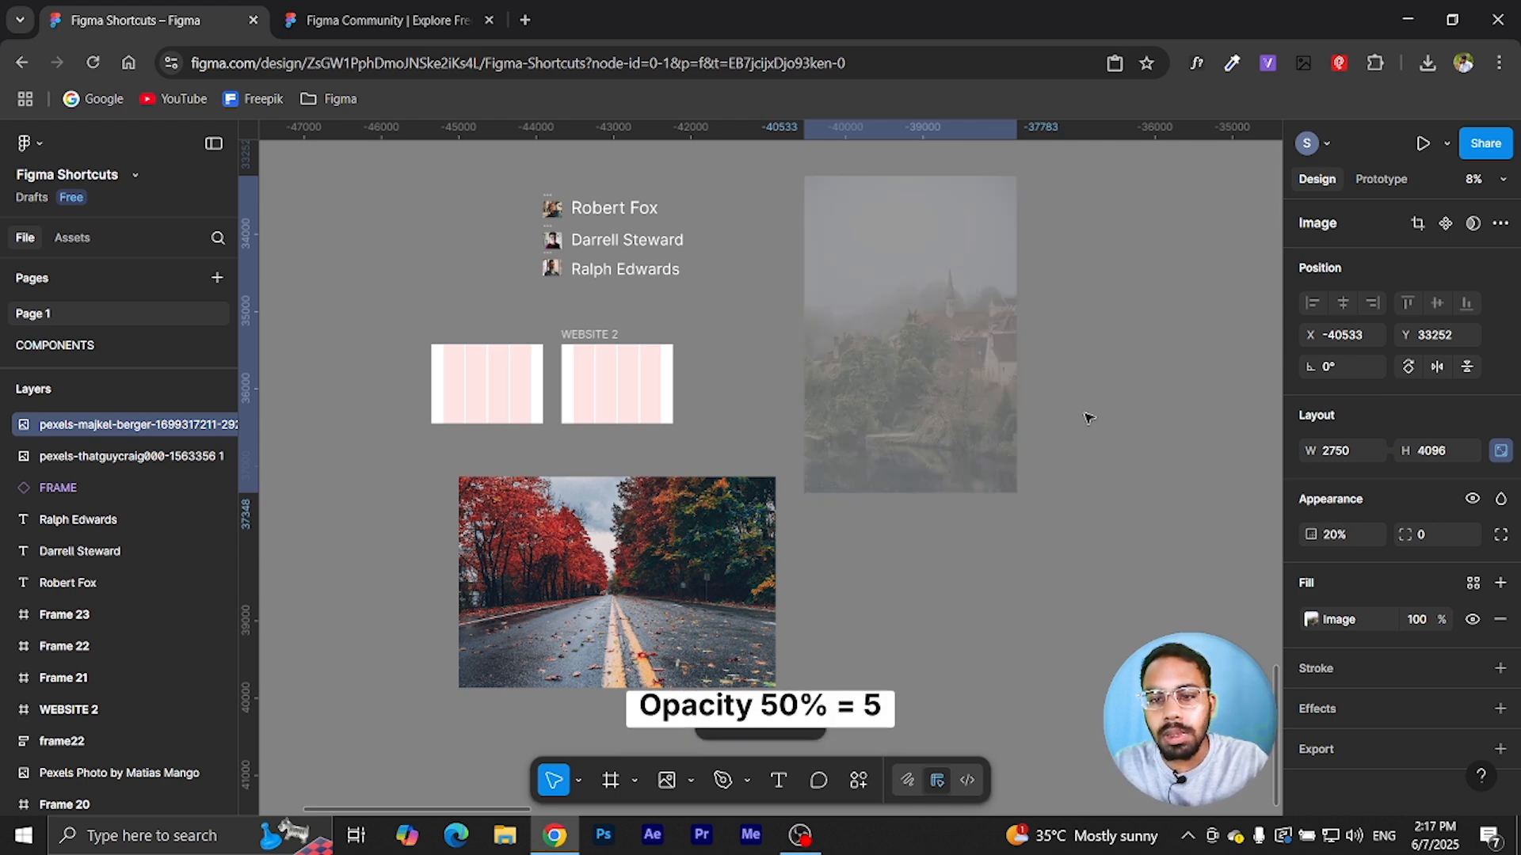
{"action": "key", "text": "5"}
{"action": "key", "text": "6"}
{"action": "key", "text": "7"}
{"action": "key", "text": "8"}
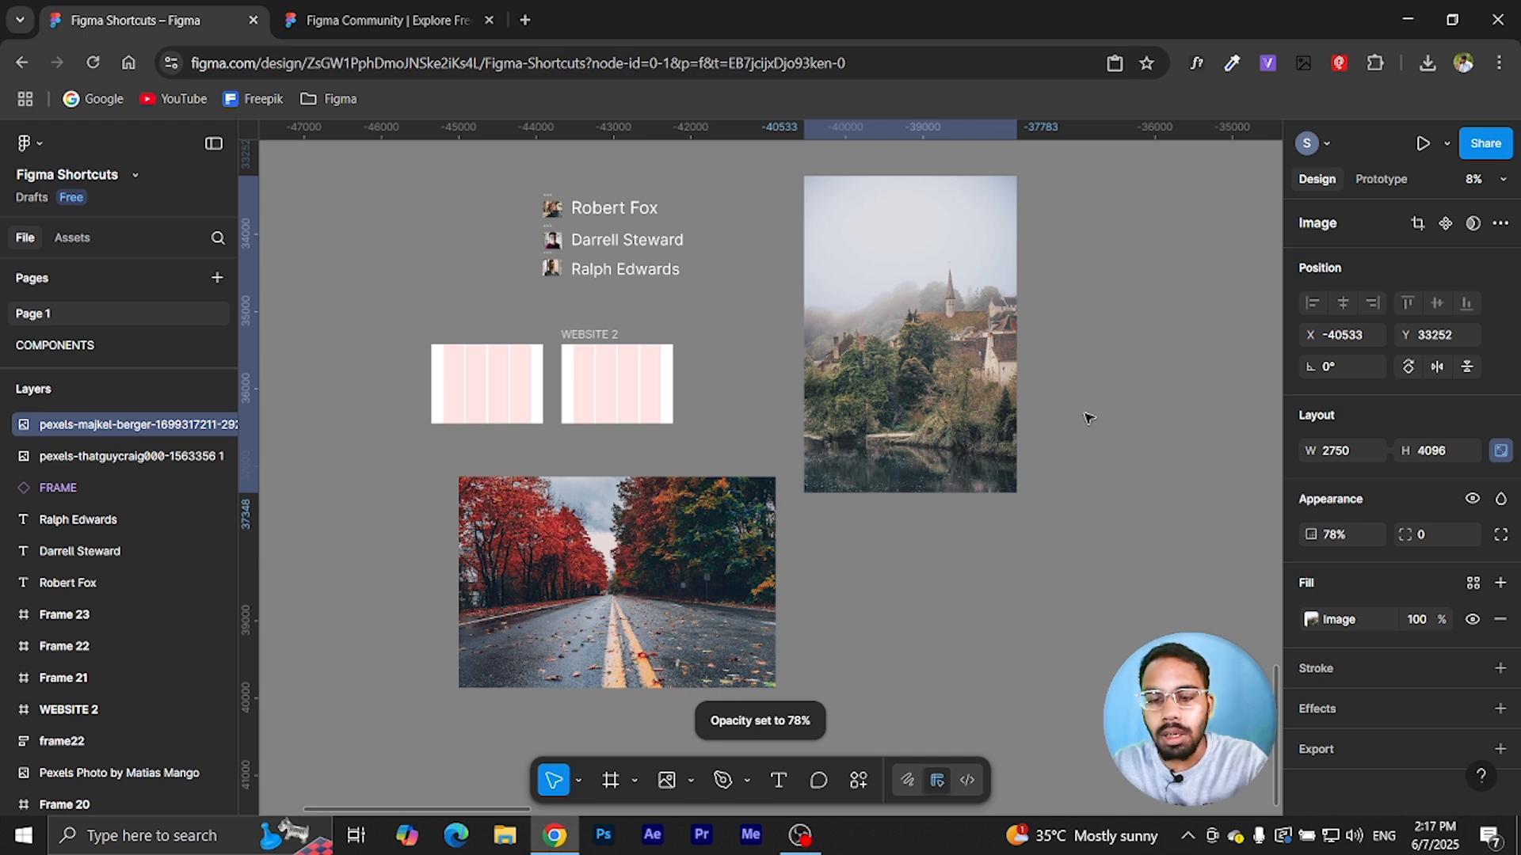
{"action": "key", "text": "9"}
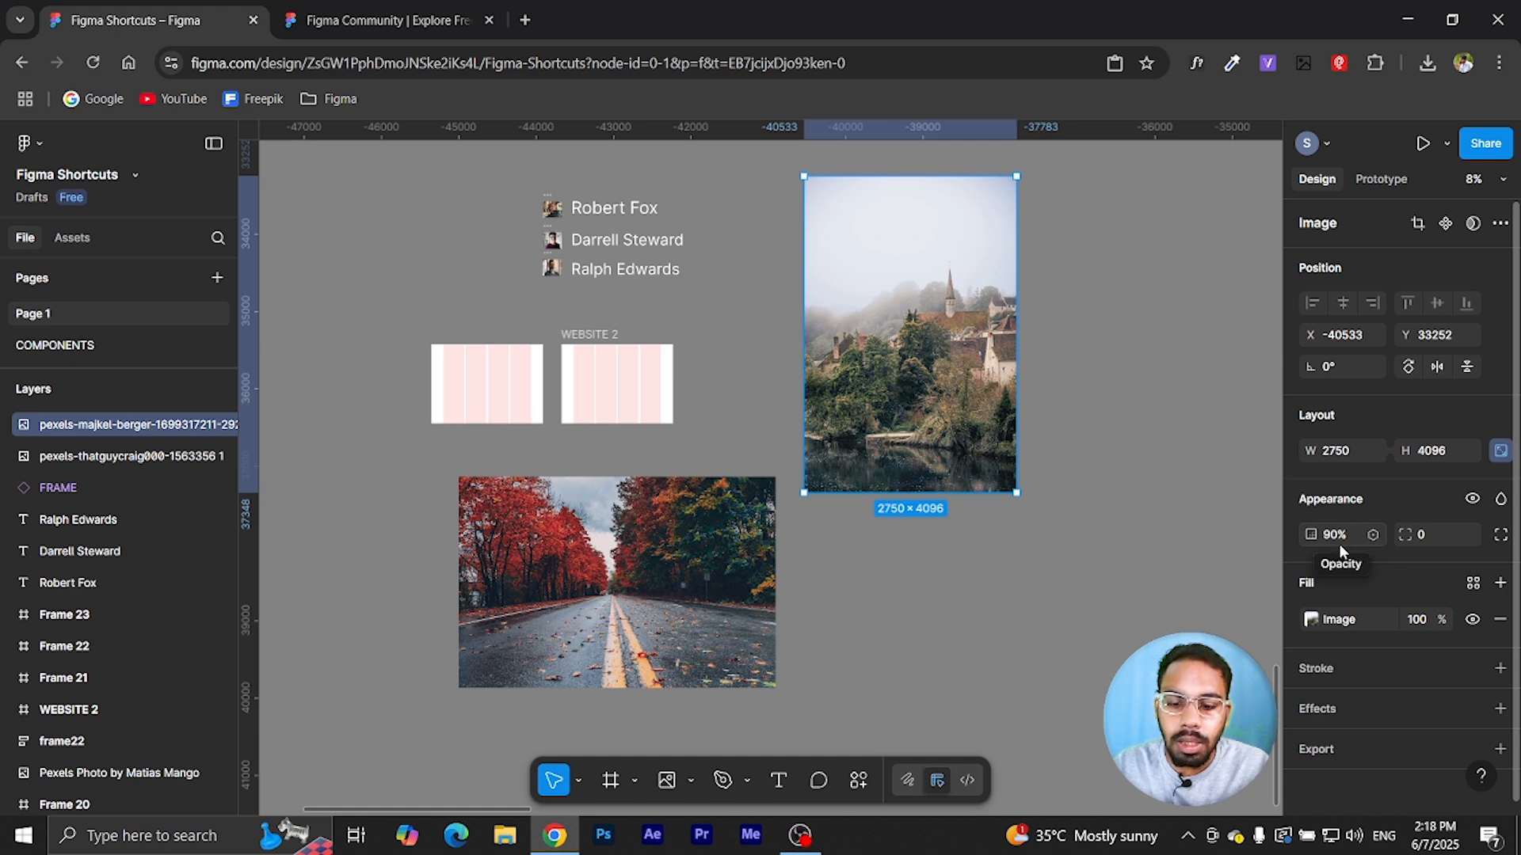
- Switch the village photo's opacity to 100%, to 0%, and back to 100%
{"action": "key", "text": "0"}
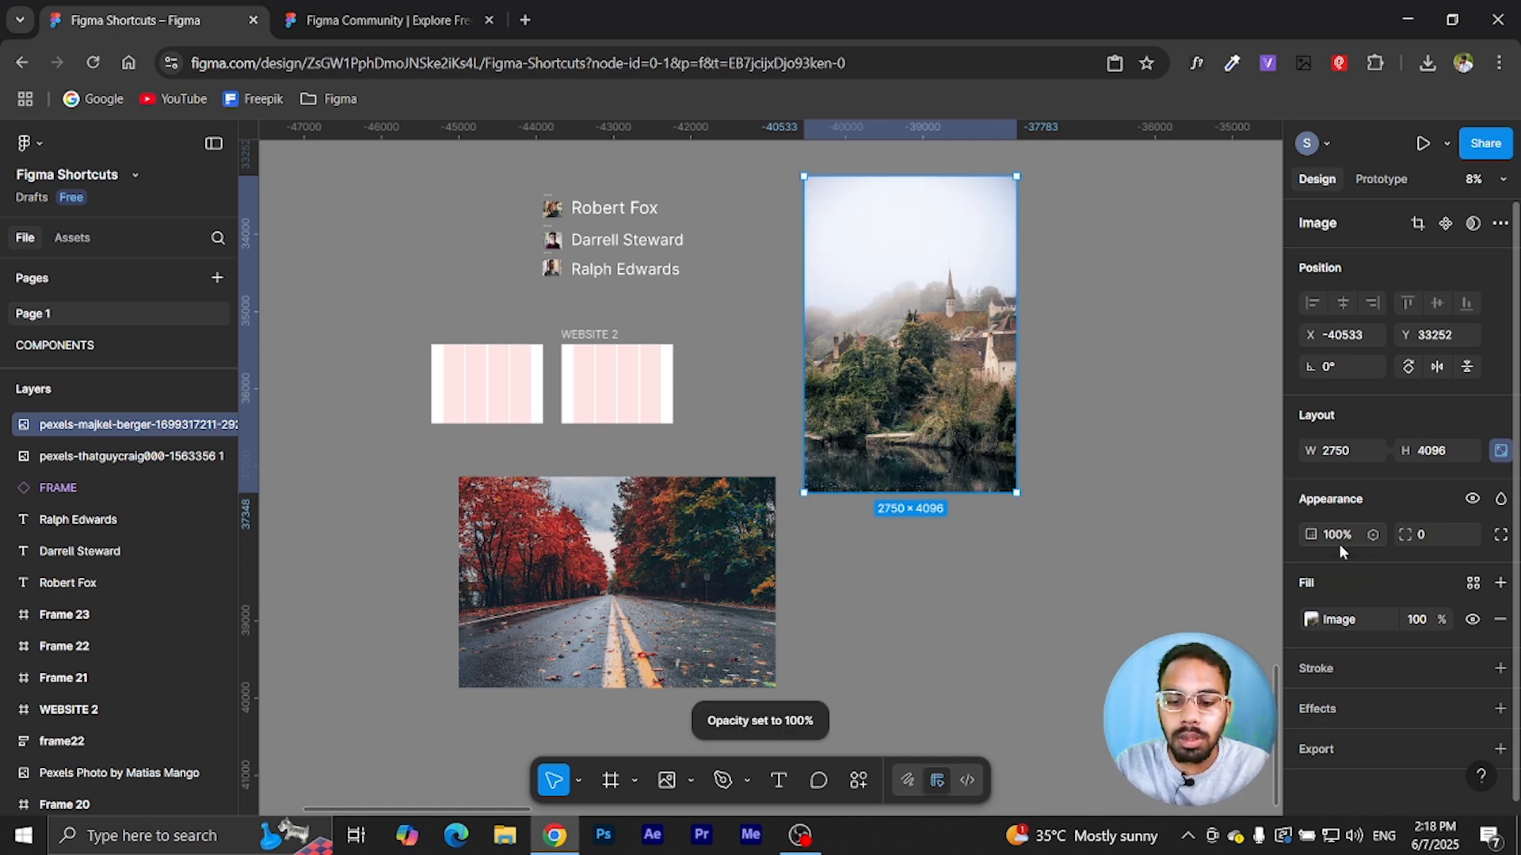
{"action": "key", "text": "0"}
{"action": "key", "text": "0"}
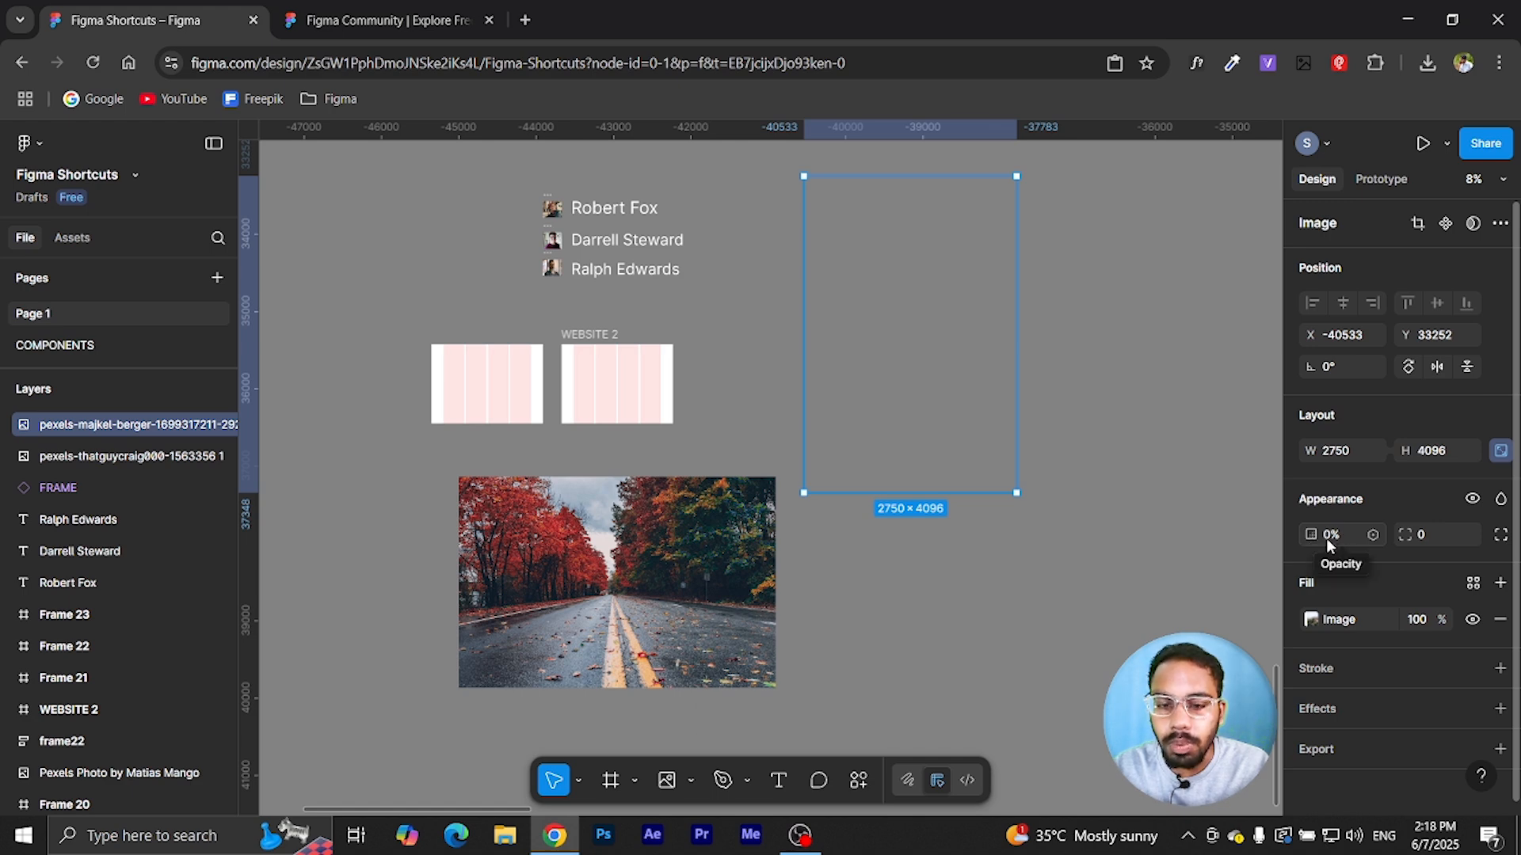
{"action": "key", "text": "0"}
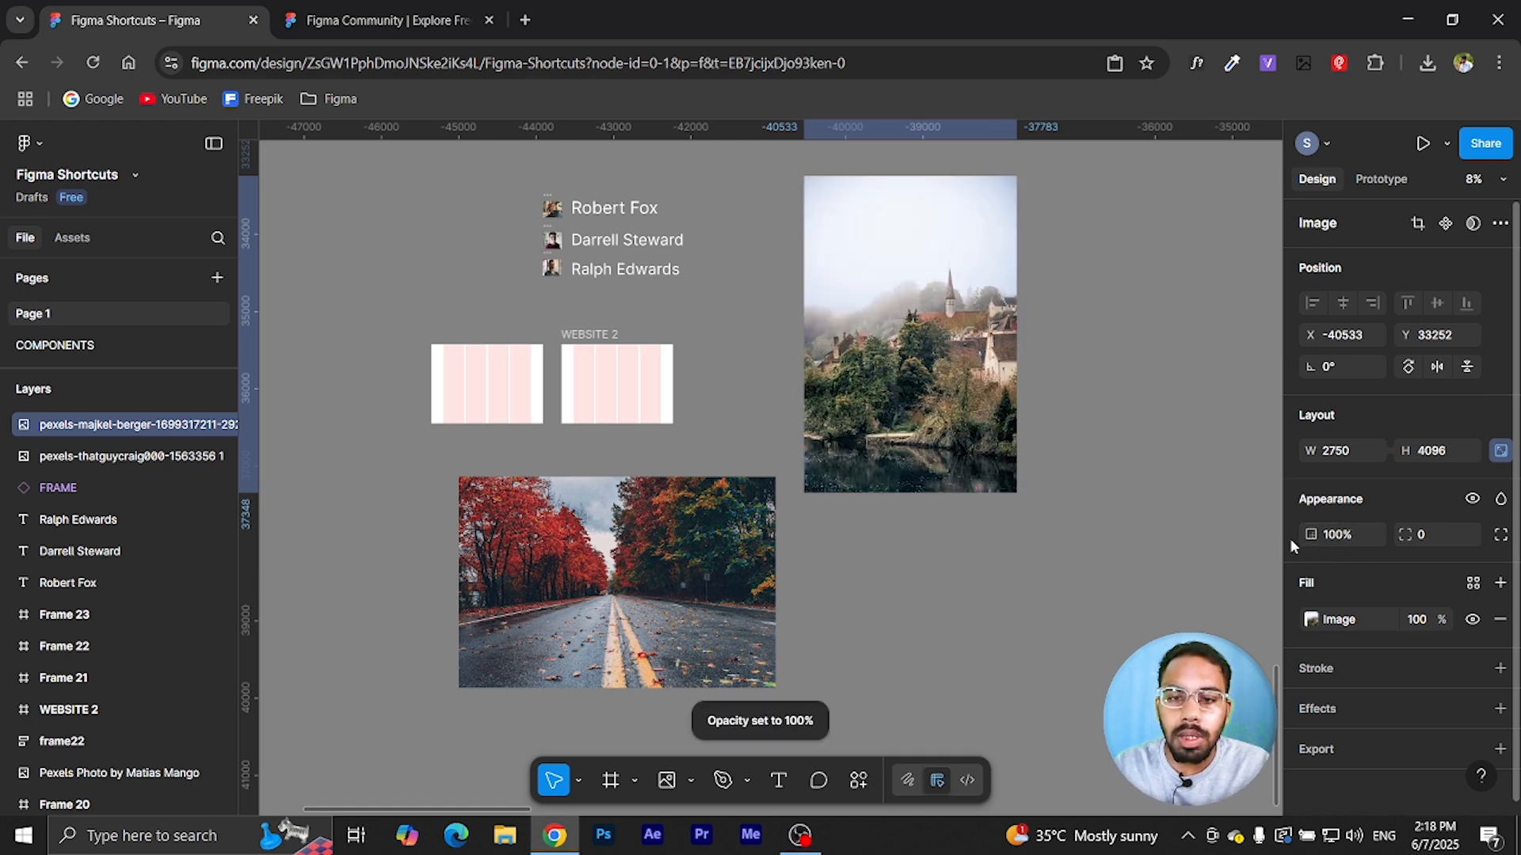
- Move the village photo down beside the autumn road photo, to about X -40584, Y 36452
{"action": "left_click_drag", "start_coordinate": [889, 396], "coordinate": [891, 634]}
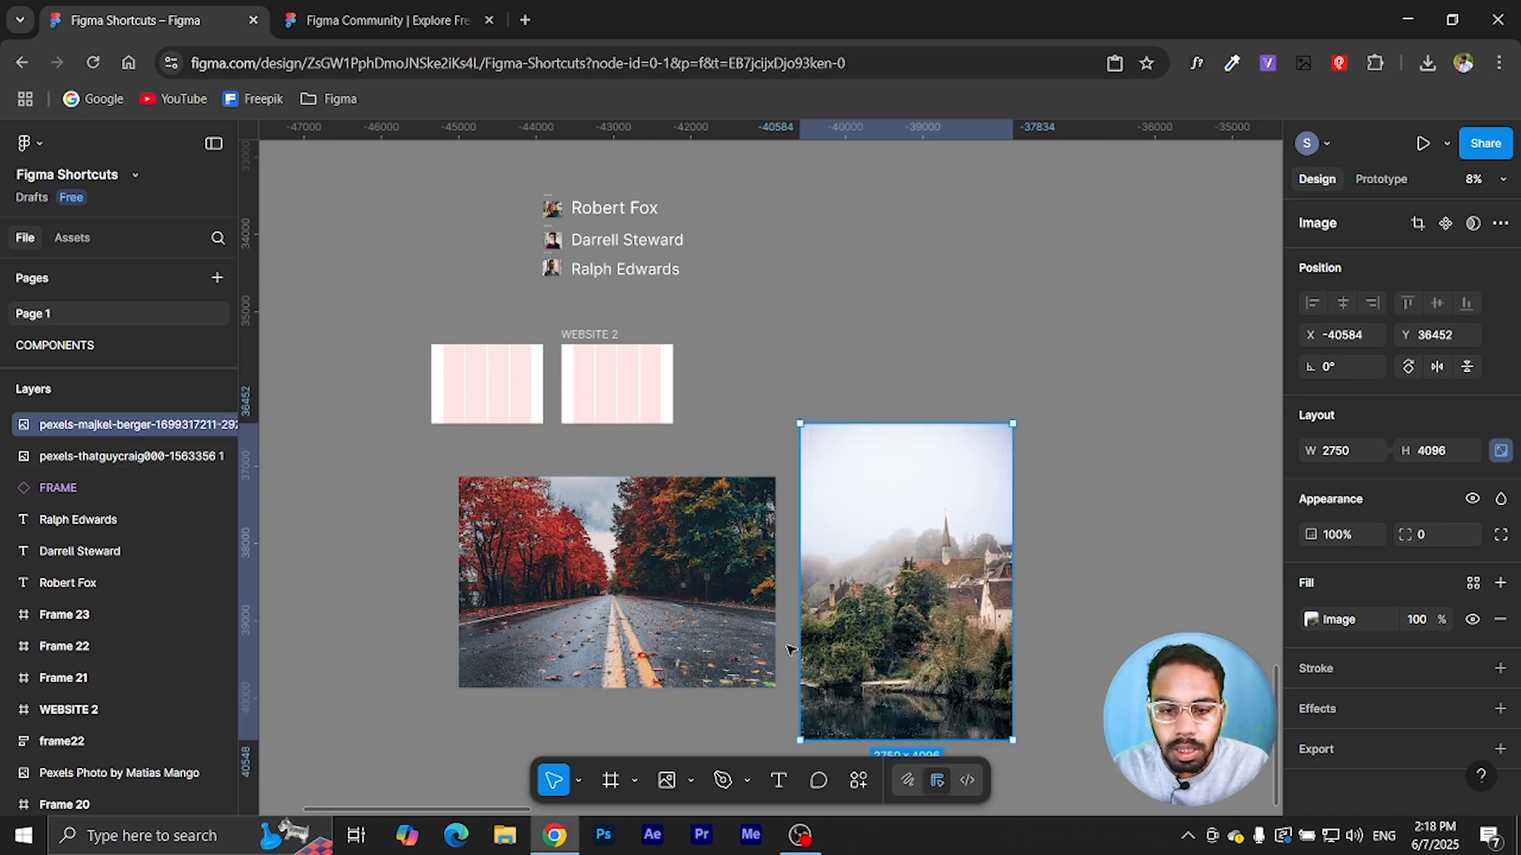
{"action": "scroll", "coordinate": [769, 648], "scroll_direction": "up", "scroll_amount": 3}
{"action": "scroll", "coordinate": [766, 653], "scroll_direction": "up", "scroll_amount": 2}
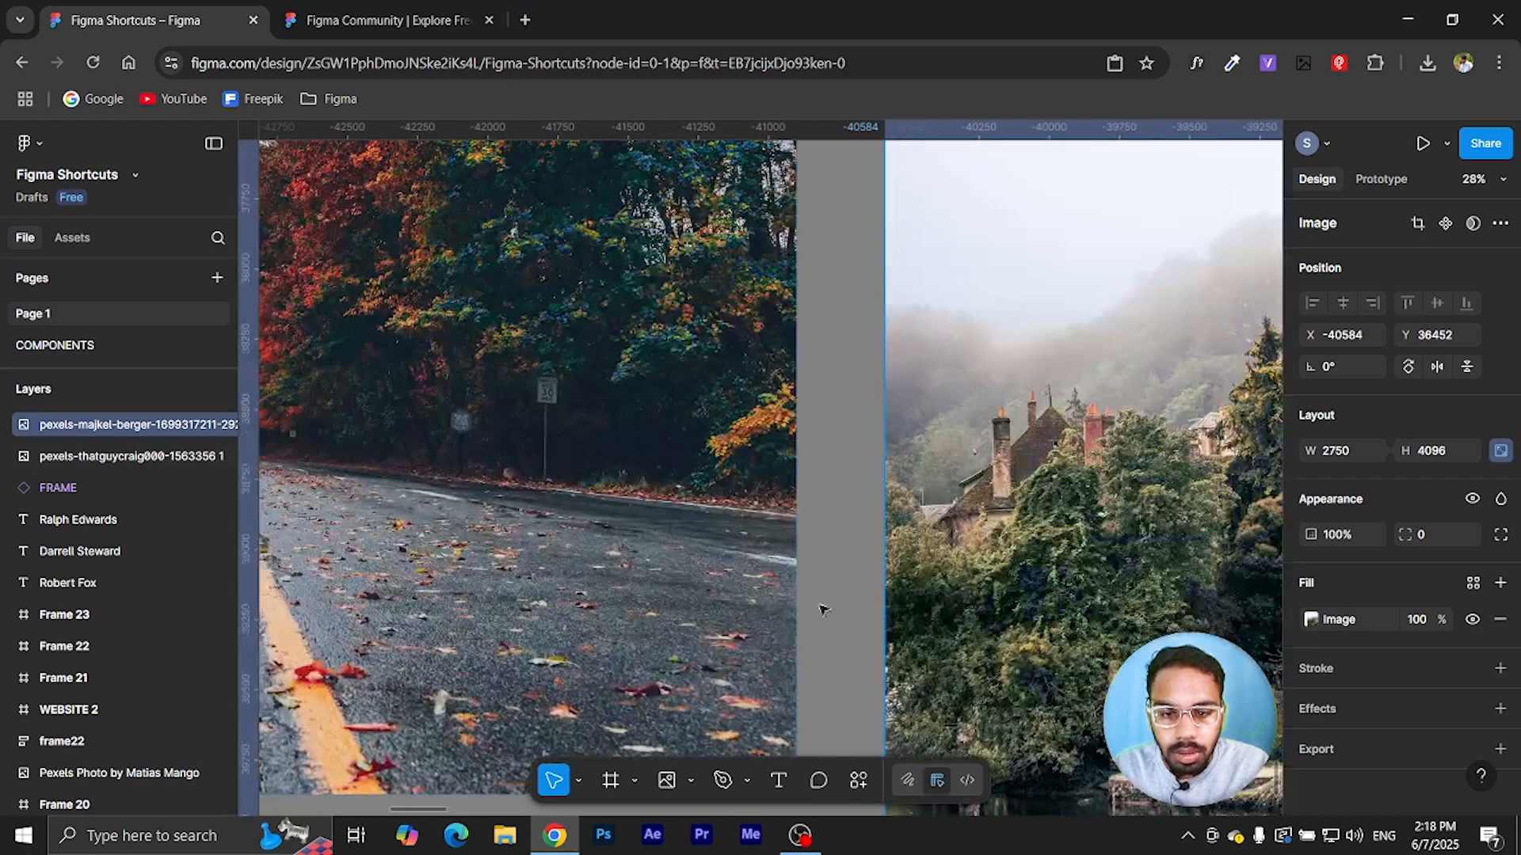
- Select the autumn road photo and measure its distance to the neighbouring village photo
{"action": "left_click", "coordinate": [741, 606]}
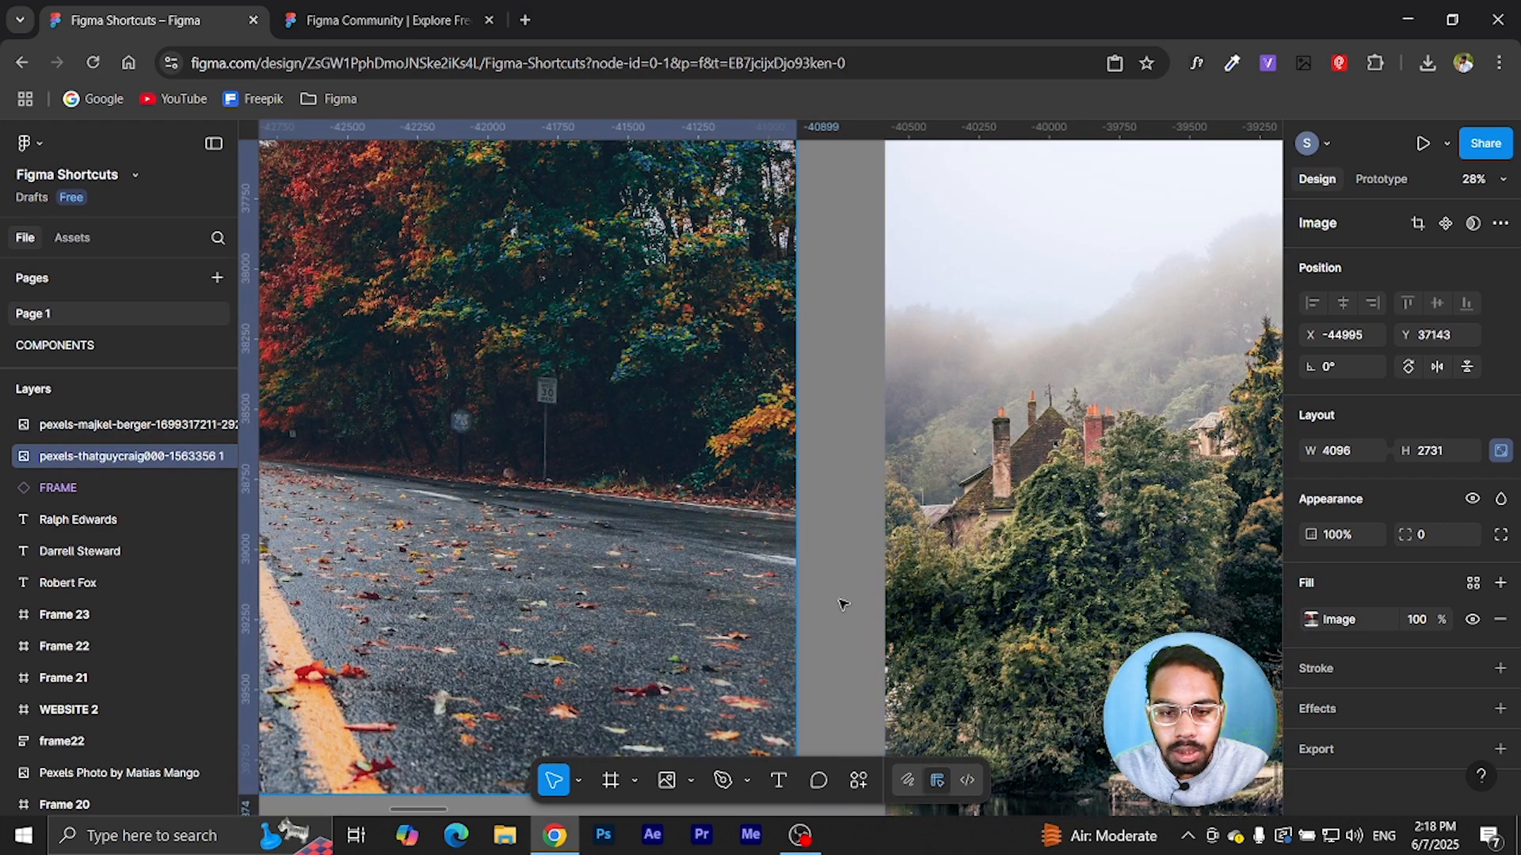
{"action": "scroll", "coordinate": [875, 562], "scroll_direction": "down", "scroll_amount": 2}
{"action": "scroll", "coordinate": [875, 562], "scroll_direction": "down", "scroll_amount": 3}
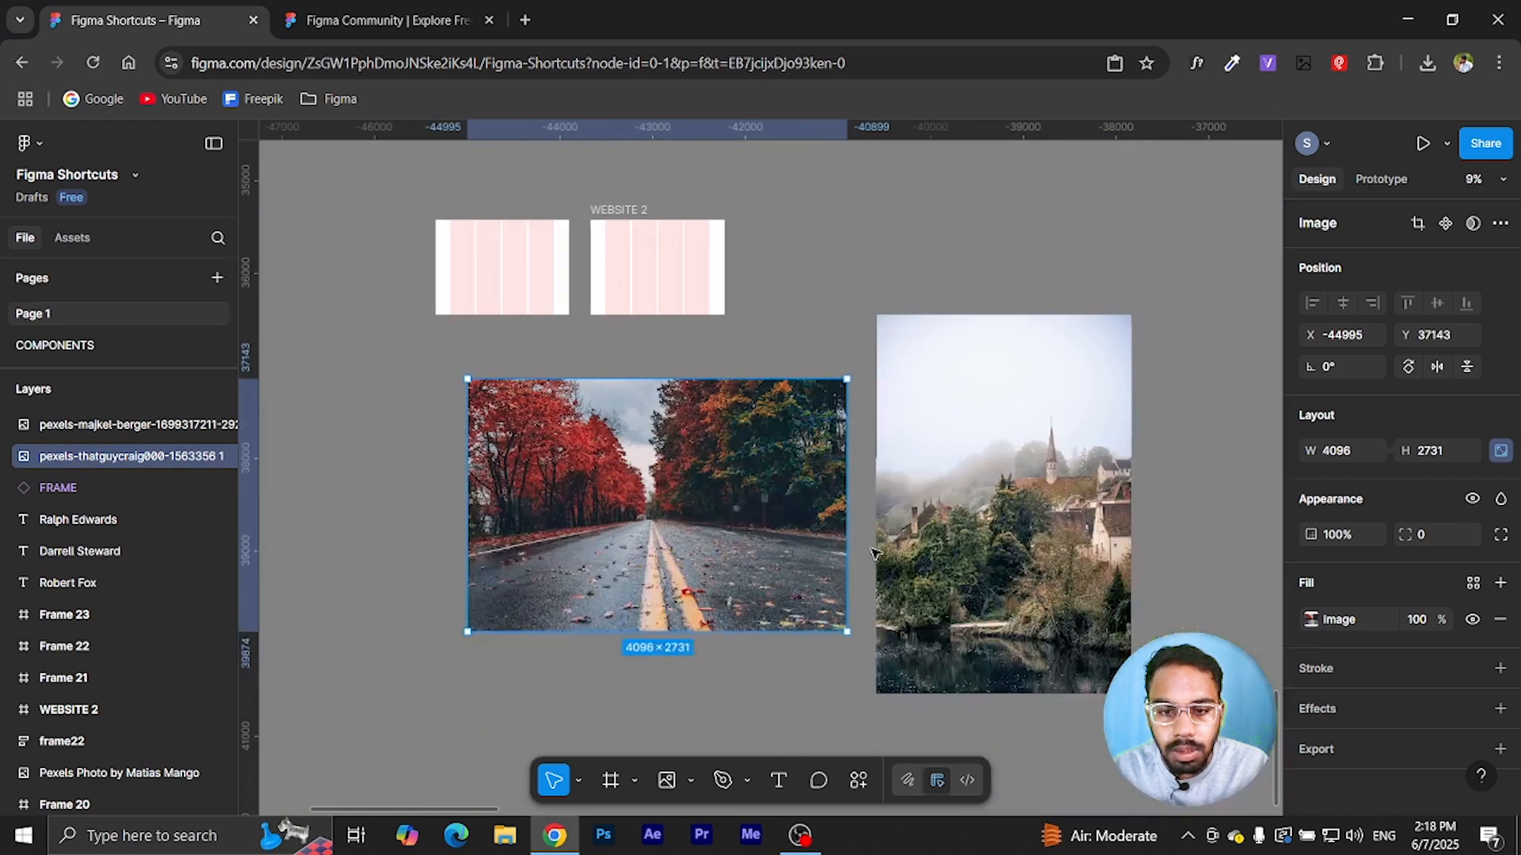
{"action": "key", "text": "alt"}
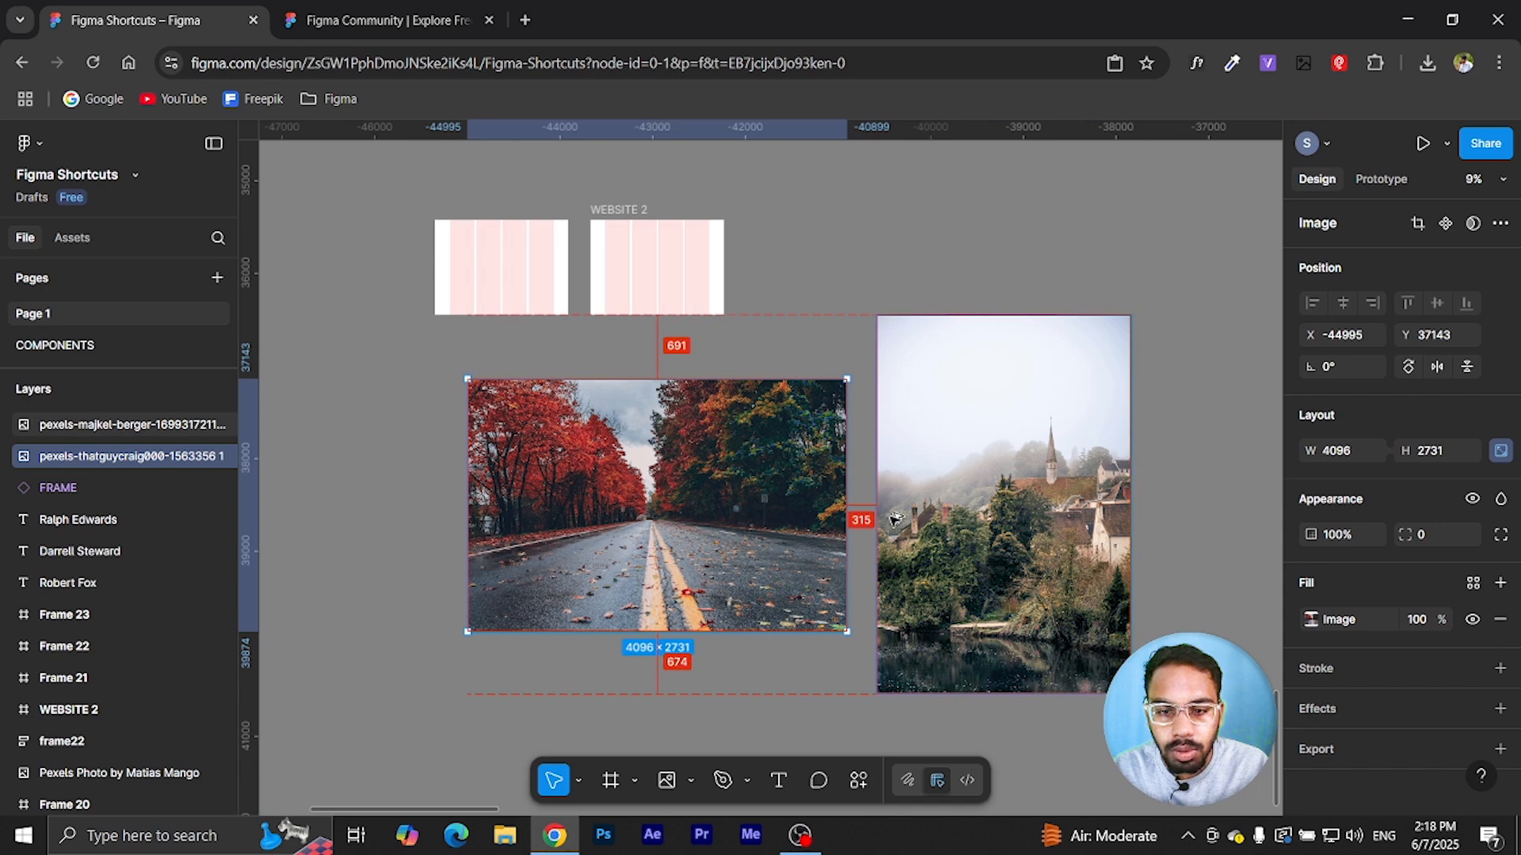
- Clear the selection, reselect the autumn road photo and show its spacing to the village photo again
{"action": "left_click", "coordinate": [696, 495]}
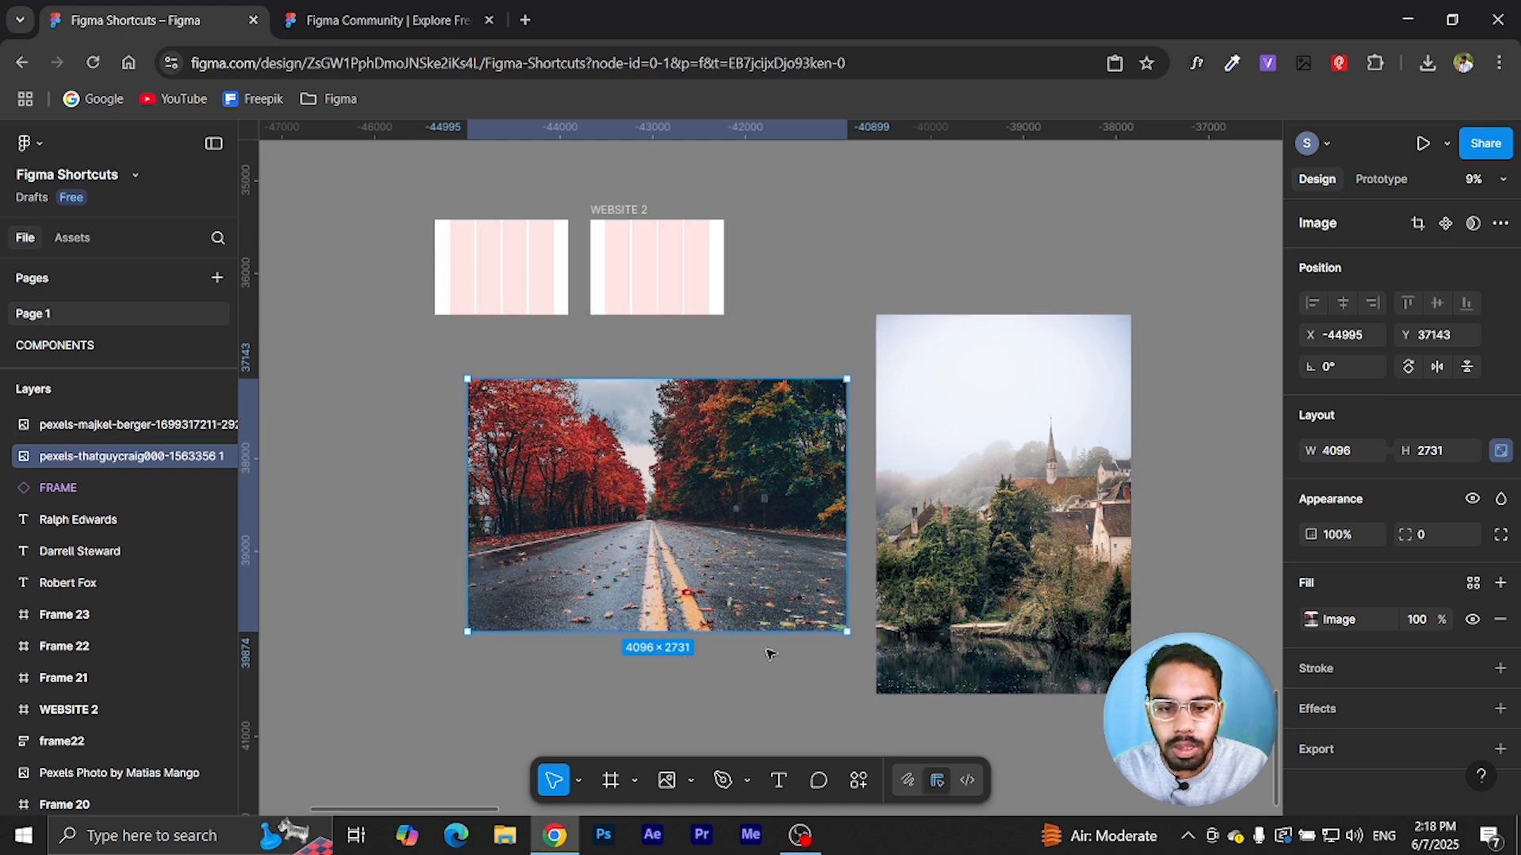
{"action": "key", "text": "alt"}
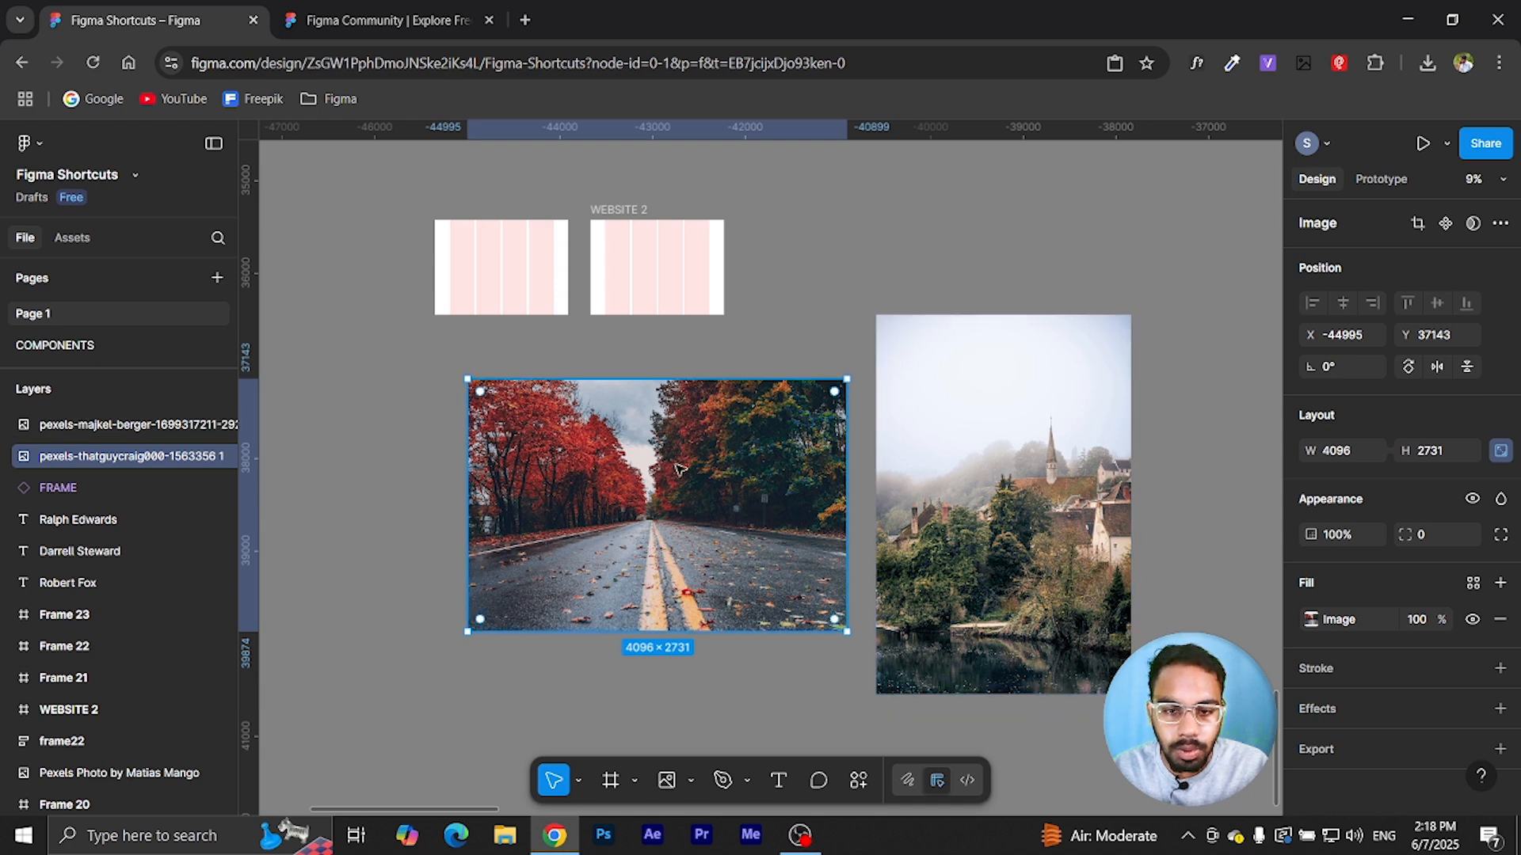
{"action": "left_click", "coordinate": [411, 482]}
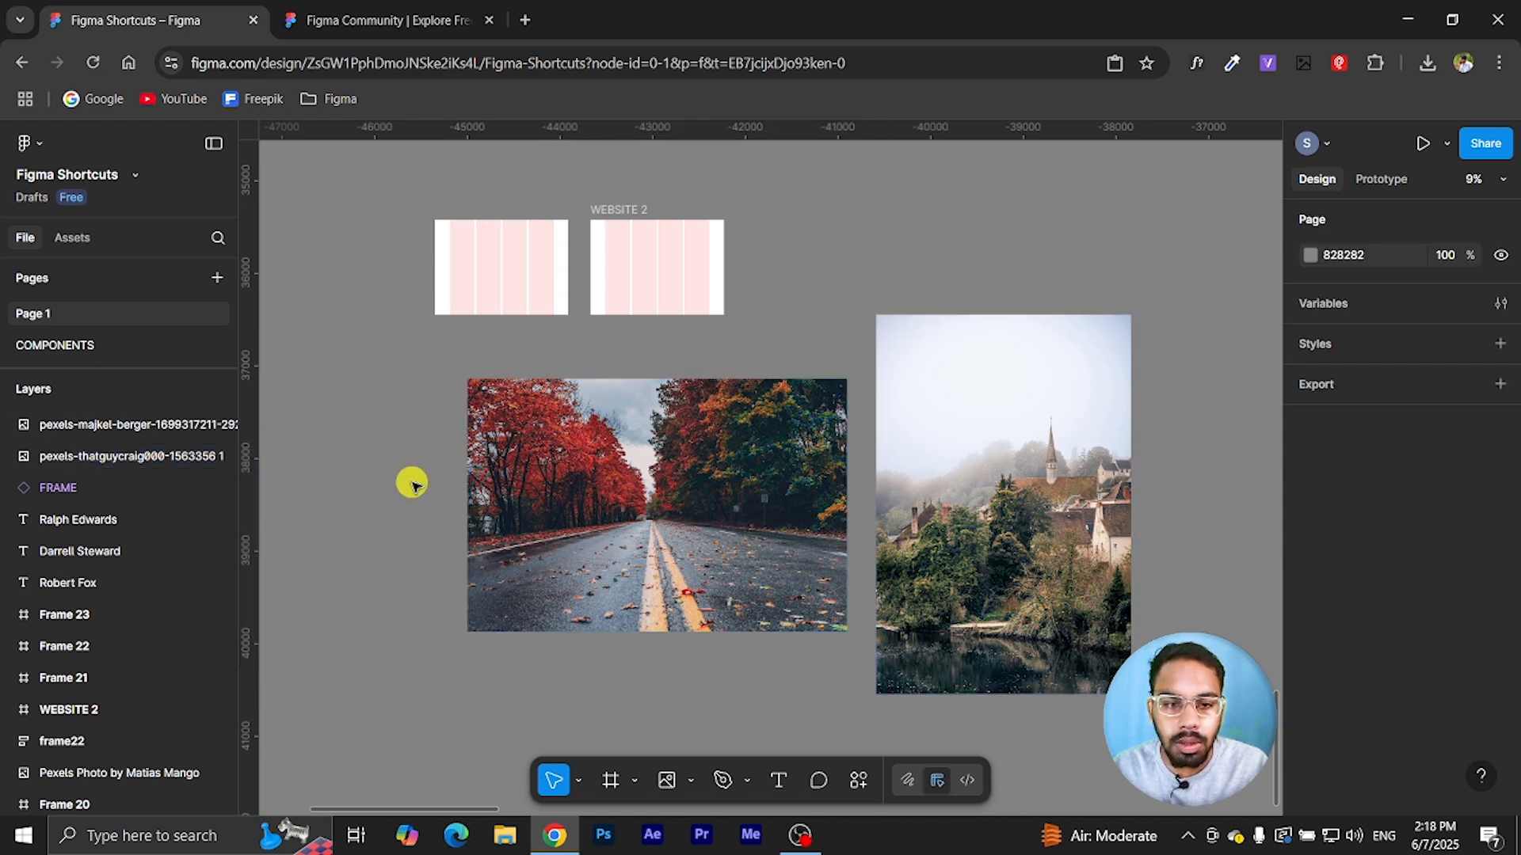
{"action": "left_click", "coordinate": [682, 490]}
{"action": "key", "text": "alt"}
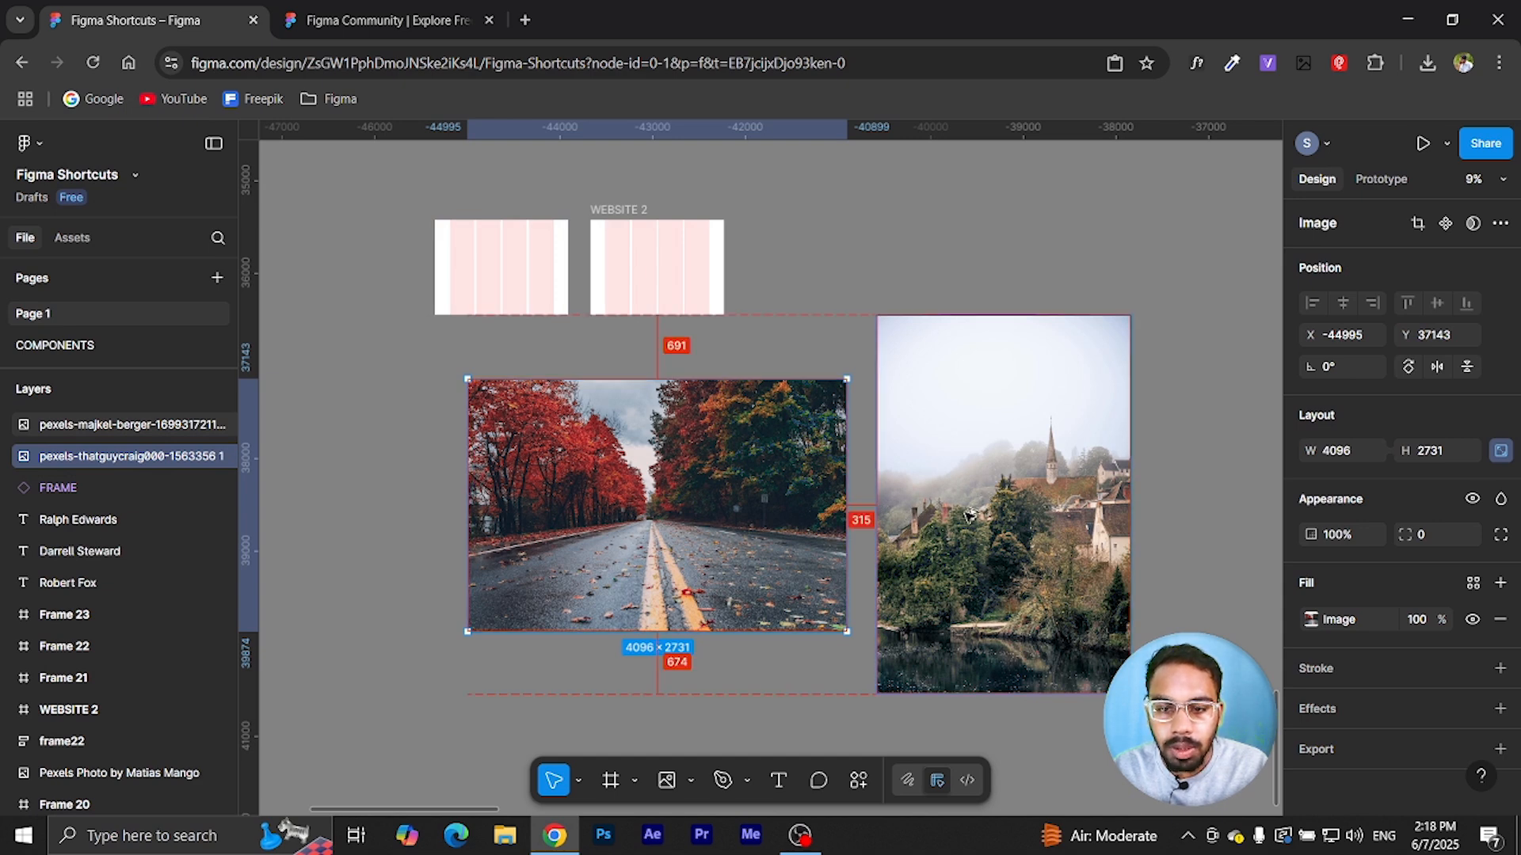
- Open the Material Symbols plugin
{"action": "left_click", "coordinate": [903, 522], "text": "shift"}
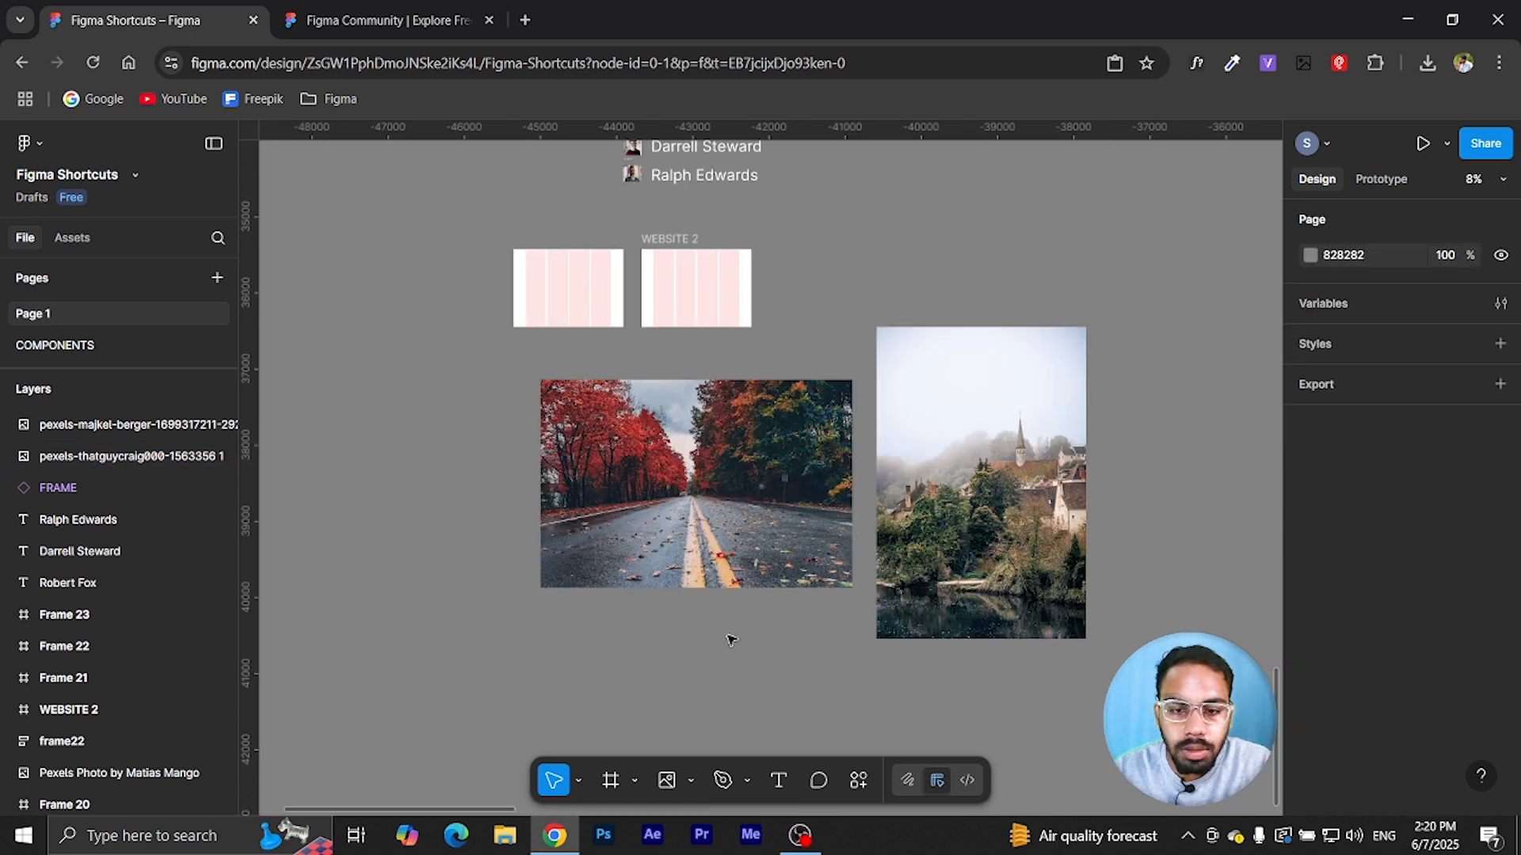
{"action": "right_click", "coordinate": [895, 219]}
{"action": "mouse_move", "coordinate": [935, 385]}
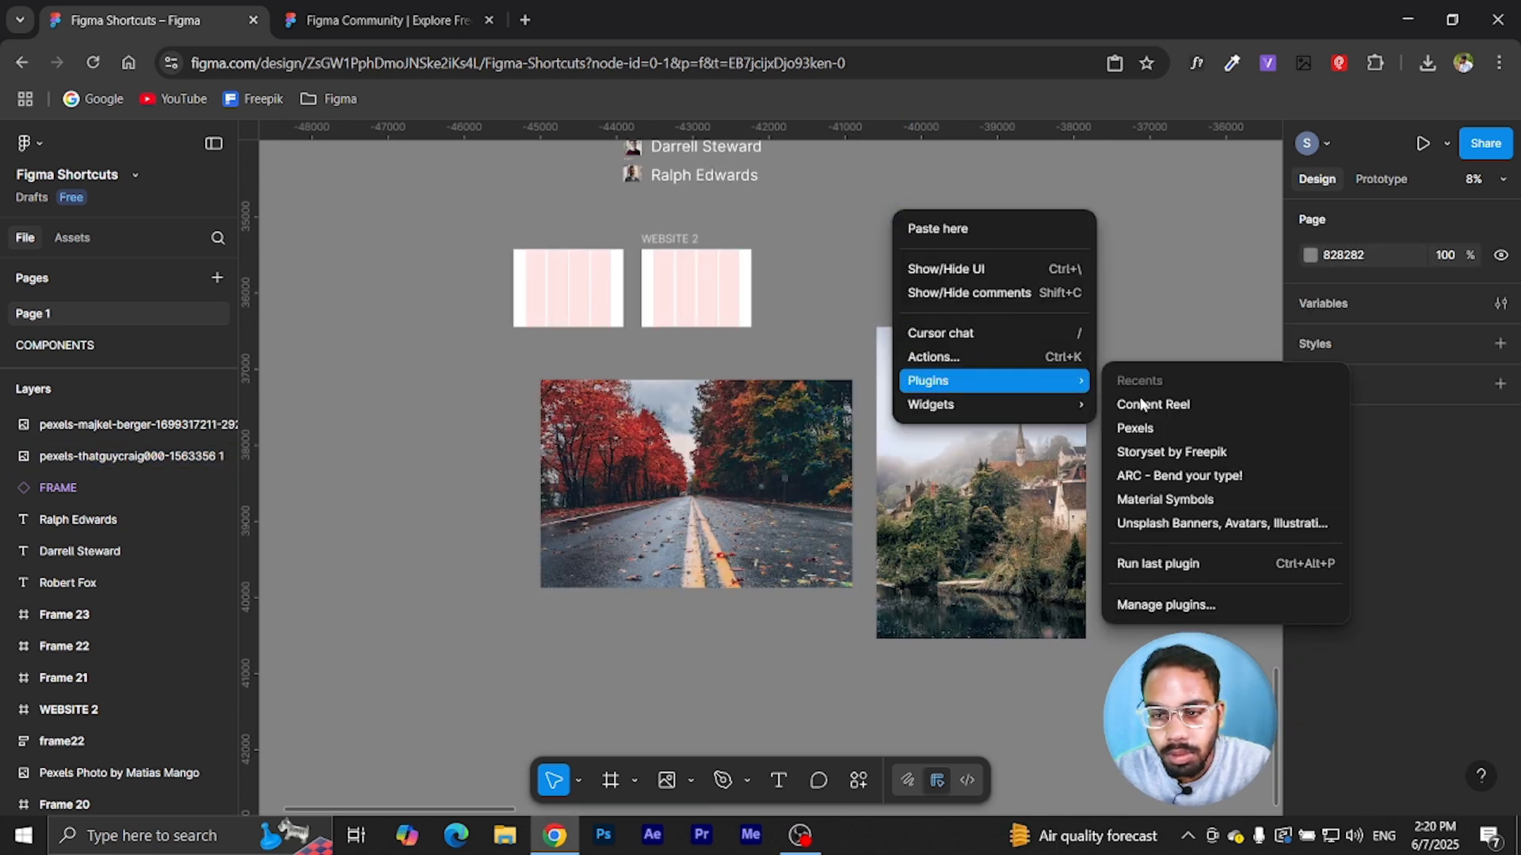
{"action": "left_click", "coordinate": [1164, 499]}
{"action": "left_click", "coordinate": [1004, 523]}
{"action": "left_click", "coordinate": [1130, 478]}
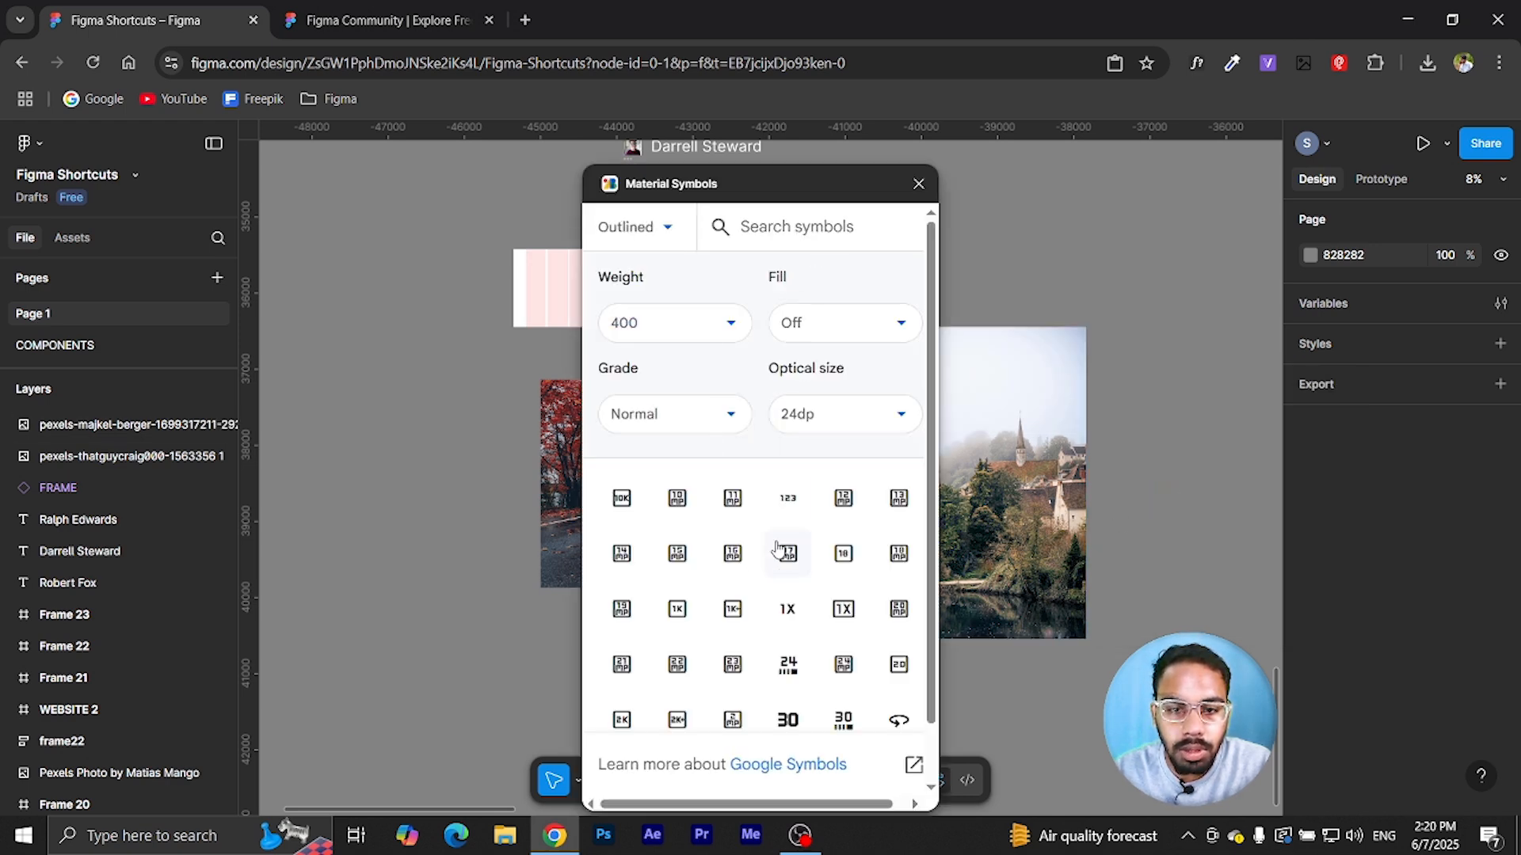
- Search the symbols for ARROW and insert the outlined arrow_forward icon at weight 400 and 24dp
{"action": "left_click", "coordinate": [792, 230]}
{"action": "type", "text": "ARROE"}
{"action": "key", "text": "BackSpace"}
{"action": "type", "text": "W"}
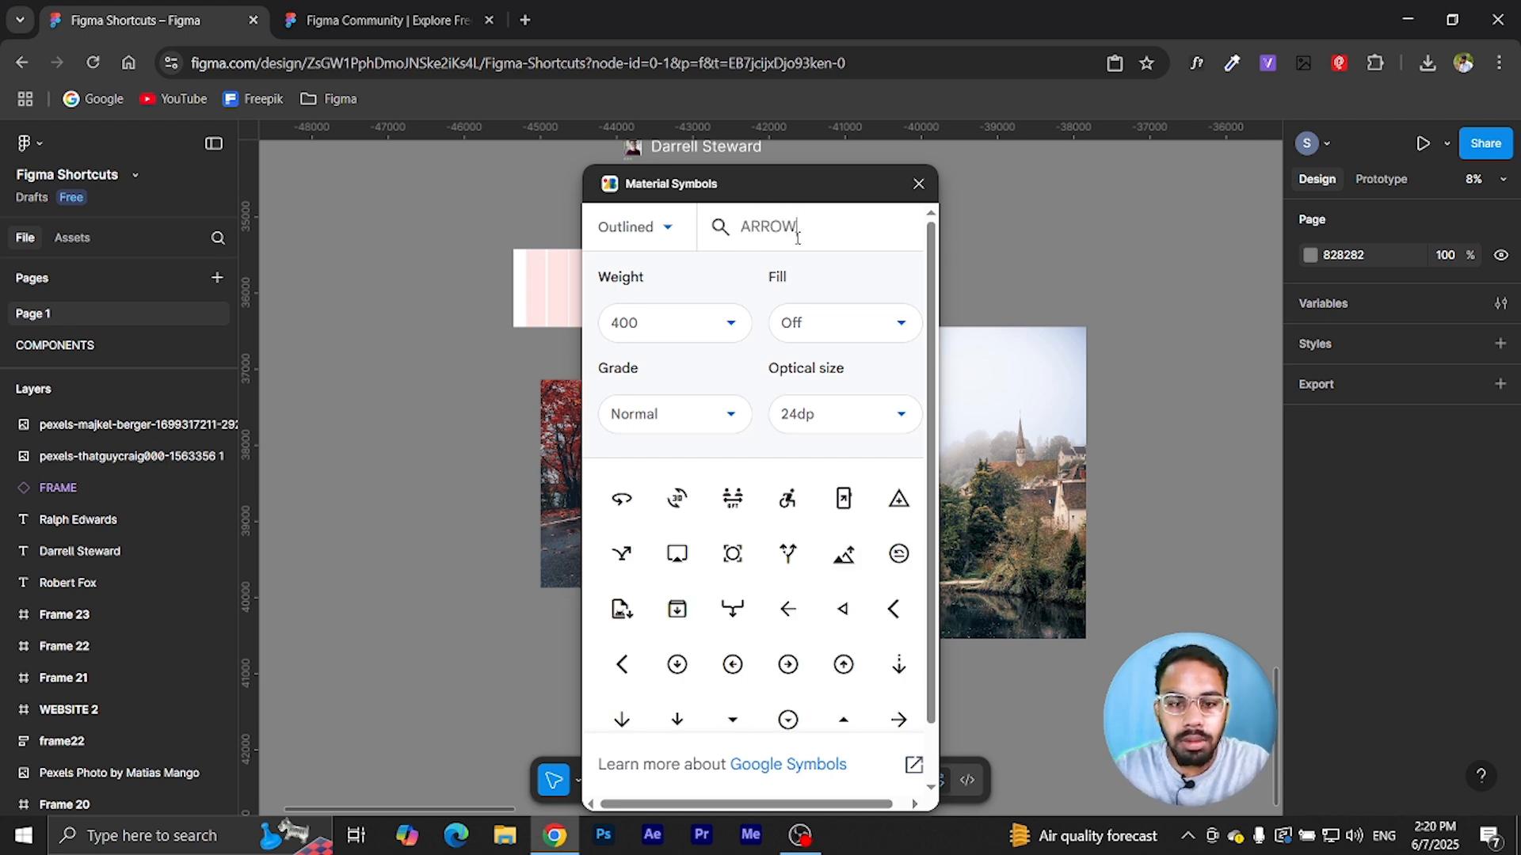
{"action": "scroll", "coordinate": [677, 634], "scroll_direction": "down", "scroll_amount": 3}
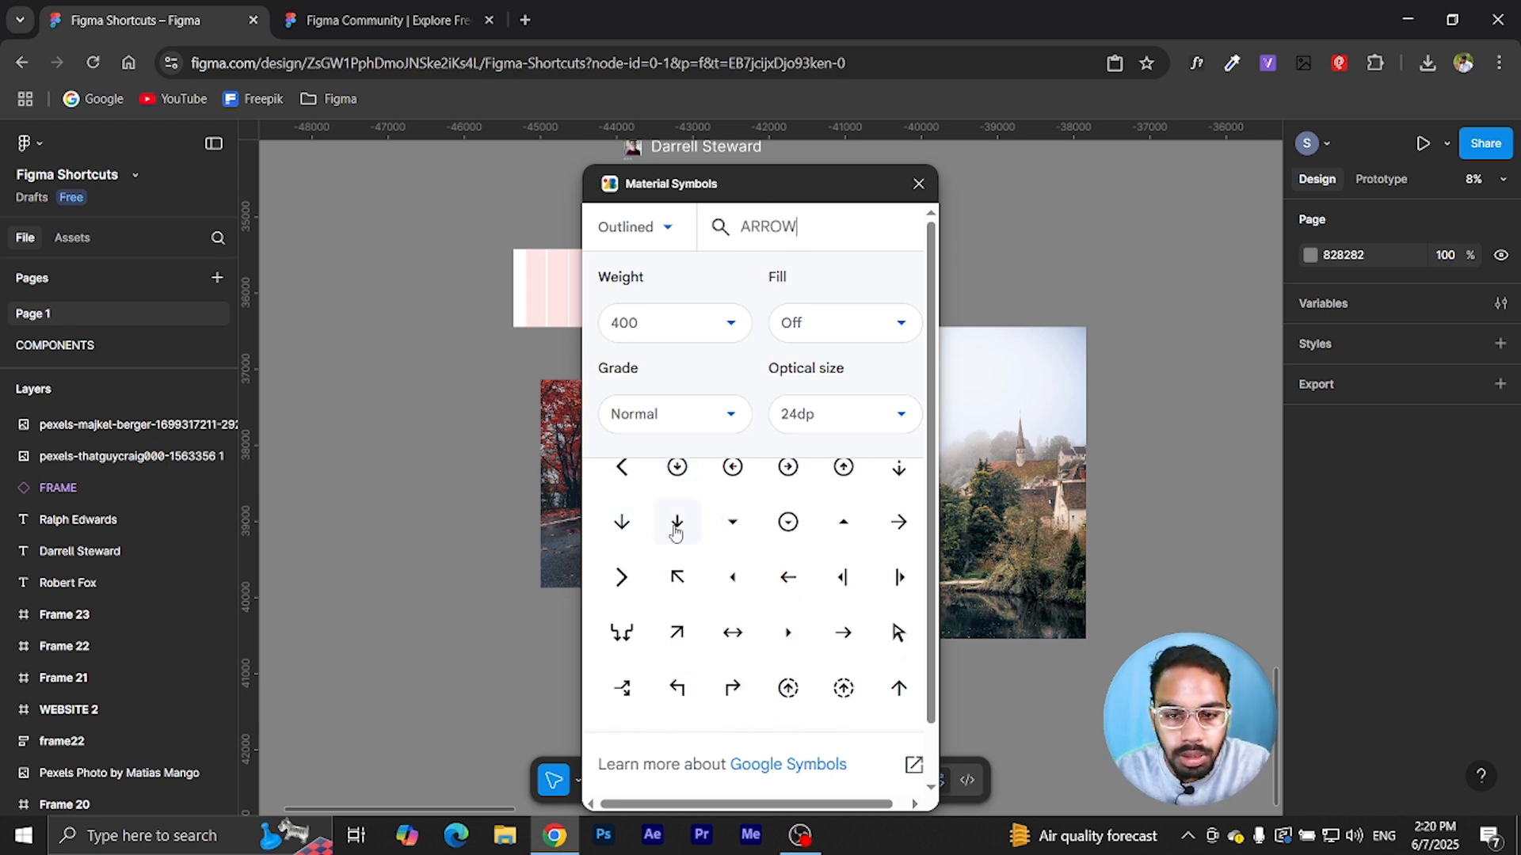
{"action": "left_click", "coordinate": [895, 521]}
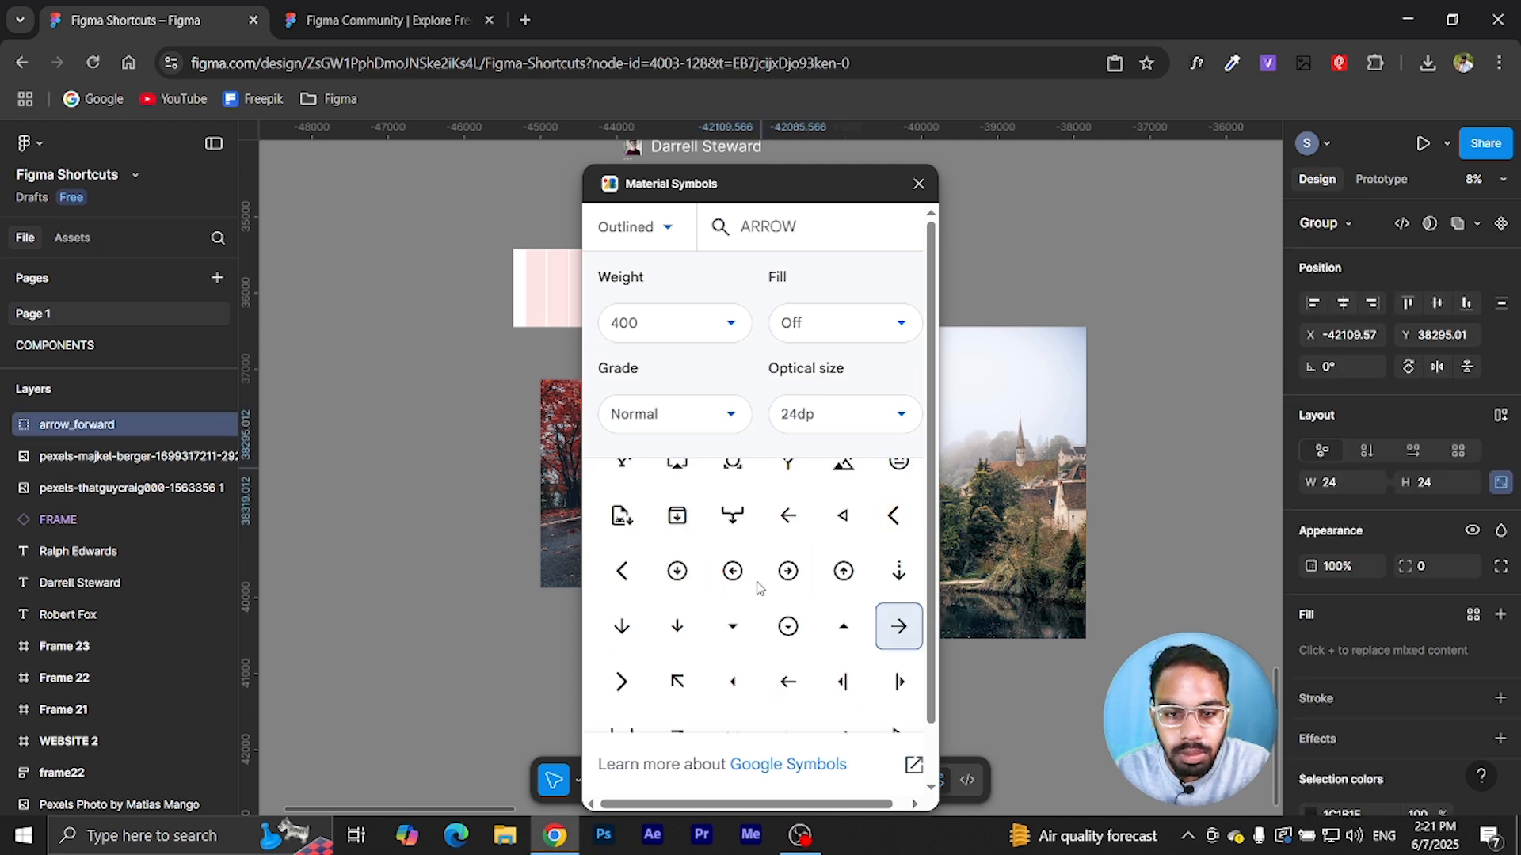
- Move the plugin window off the road photo and insert the arrow_upward icon as well
{"action": "left_click_drag", "start_coordinate": [814, 191], "coordinate": [1151, 224]}
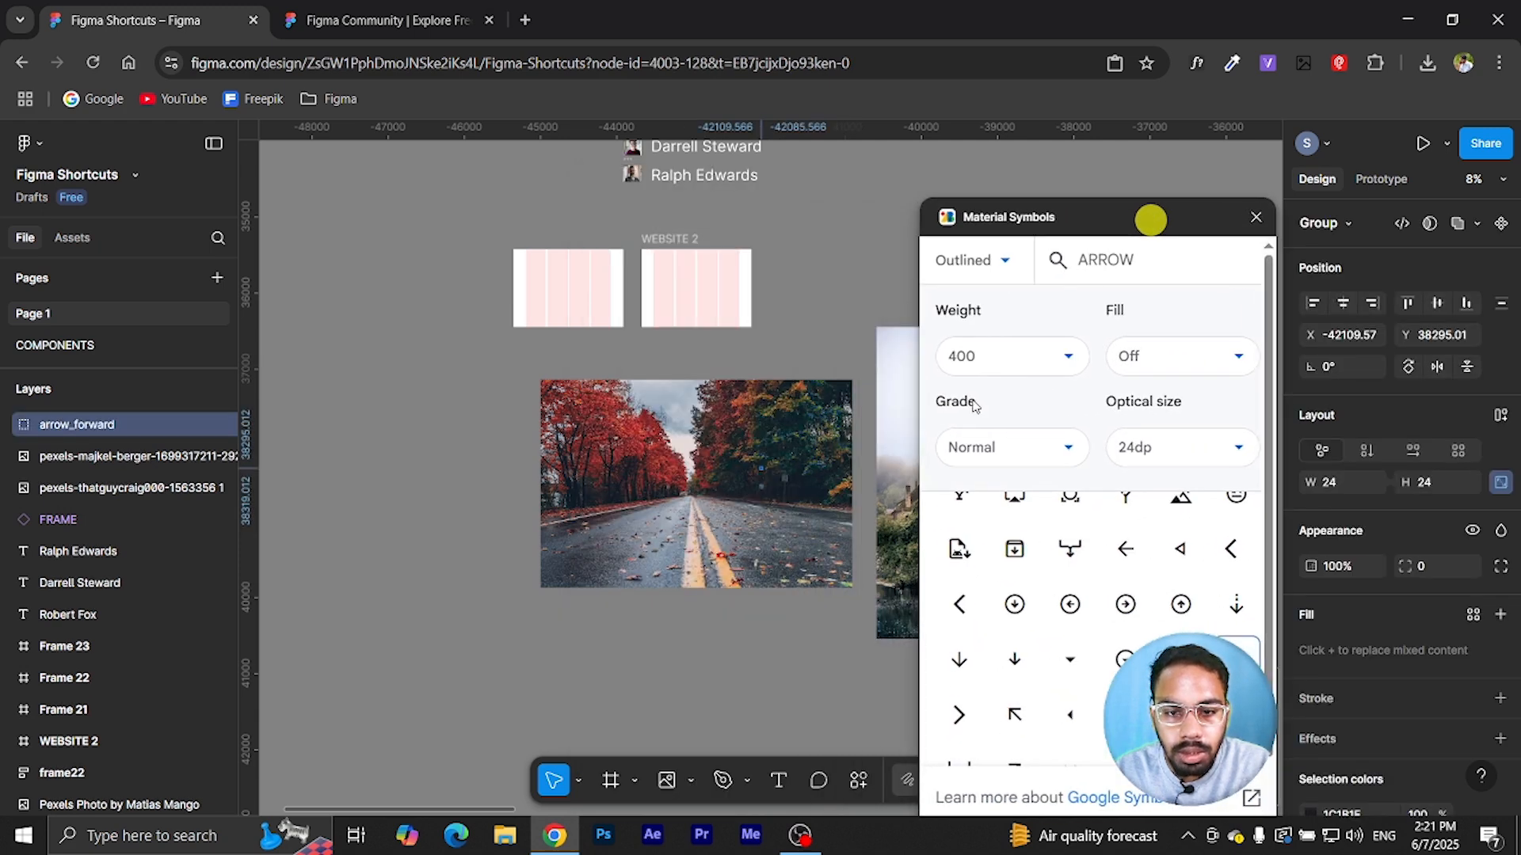
{"action": "left_click", "coordinate": [841, 688]}
{"action": "scroll", "coordinate": [1014, 709], "scroll_direction": "up", "scroll_amount": 2}
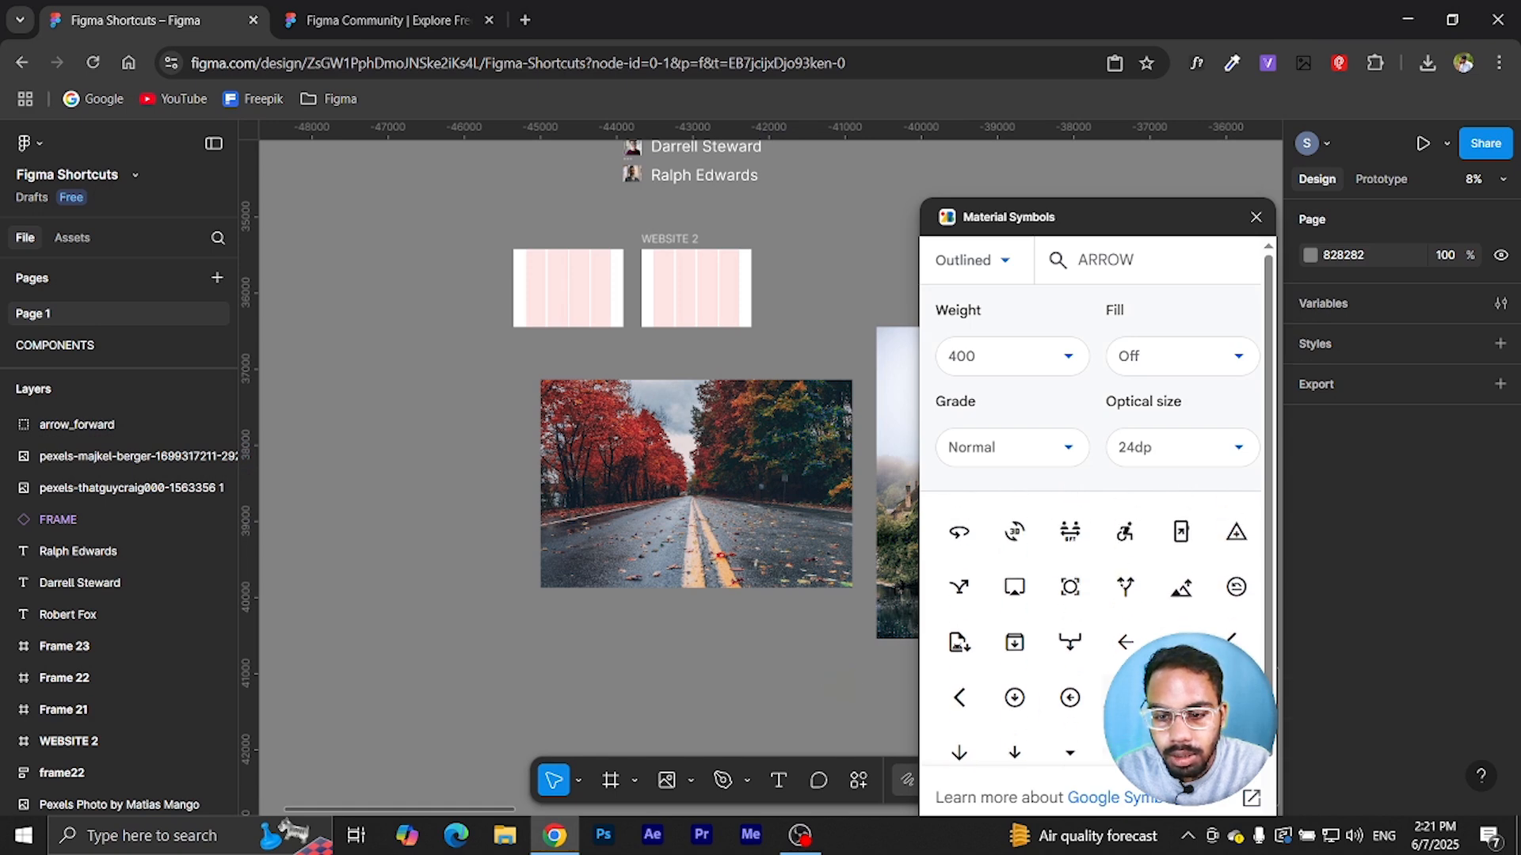
{"action": "scroll", "coordinate": [1097, 630], "scroll_direction": "up", "scroll_amount": 3}
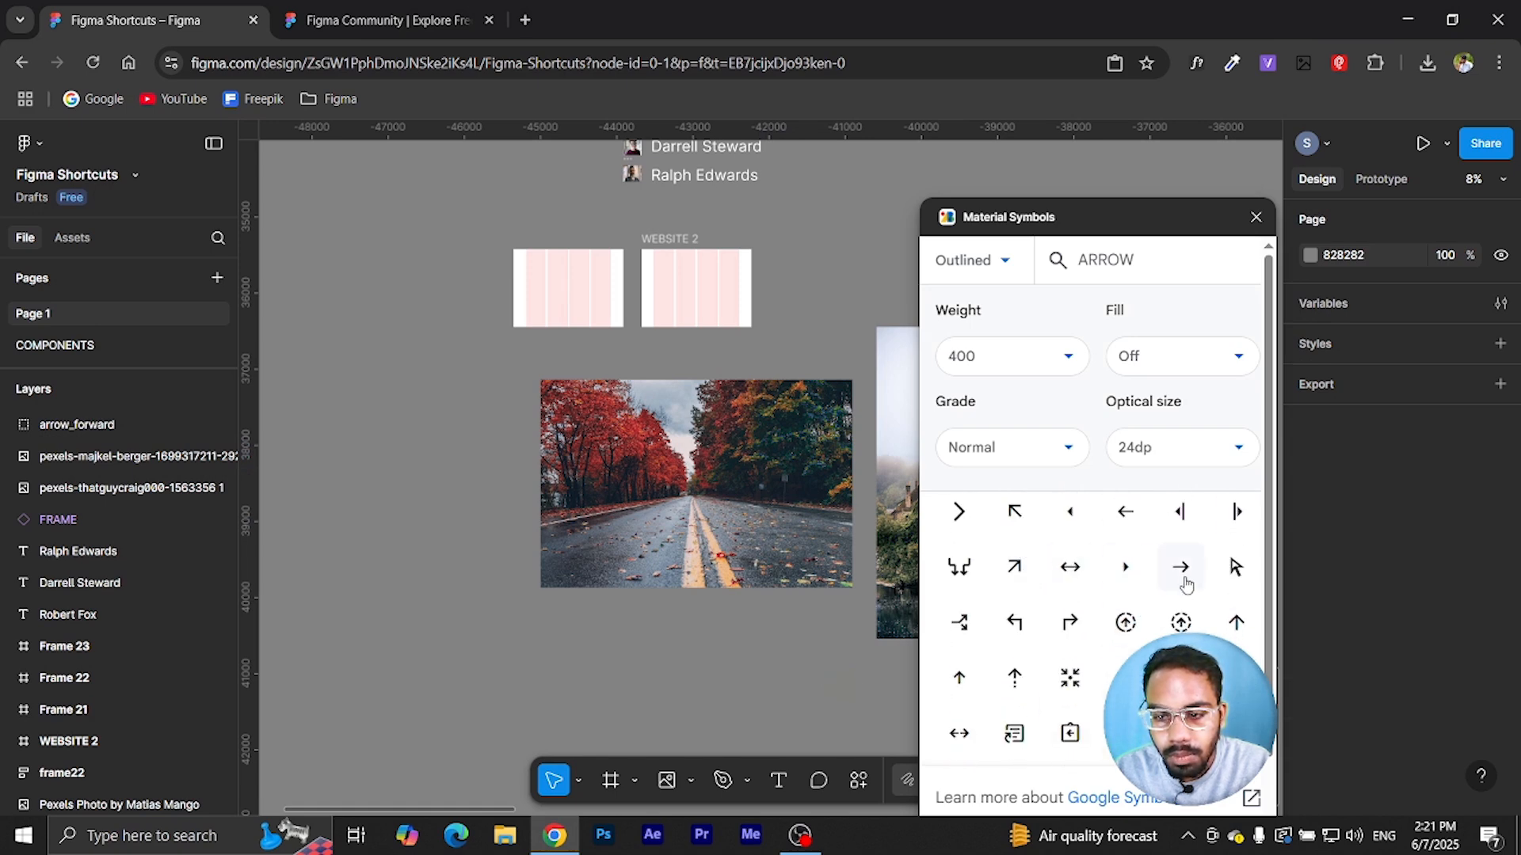
{"action": "left_click", "coordinate": [1237, 625]}
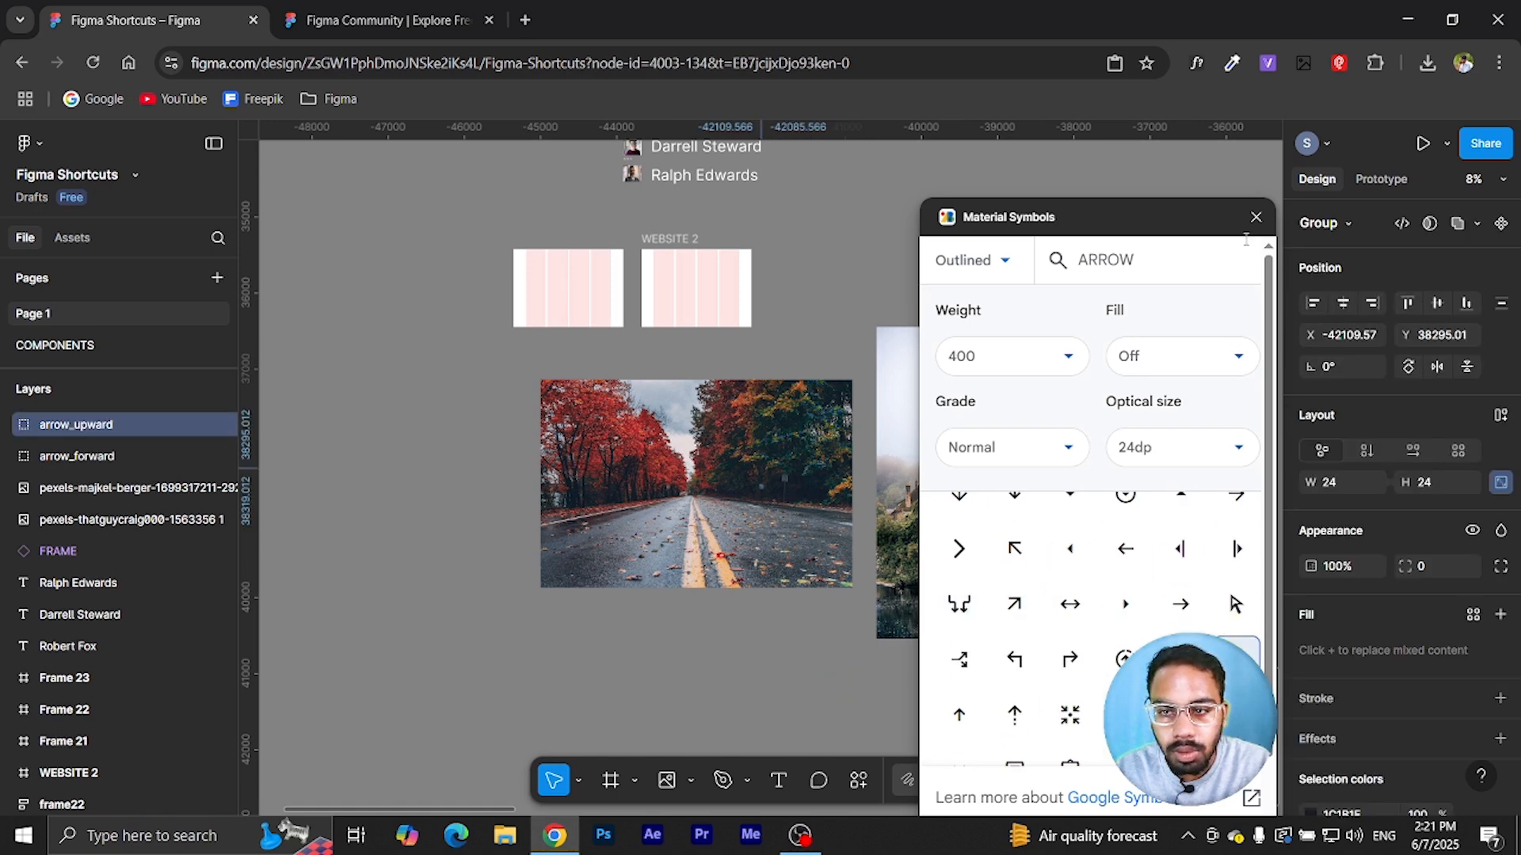
- Close the plugin and move both arrow icons together onto the empty canvas between the two photos
{"action": "left_click", "coordinate": [1255, 217]}
{"action": "left_click", "coordinate": [78, 458], "text": "shift"}
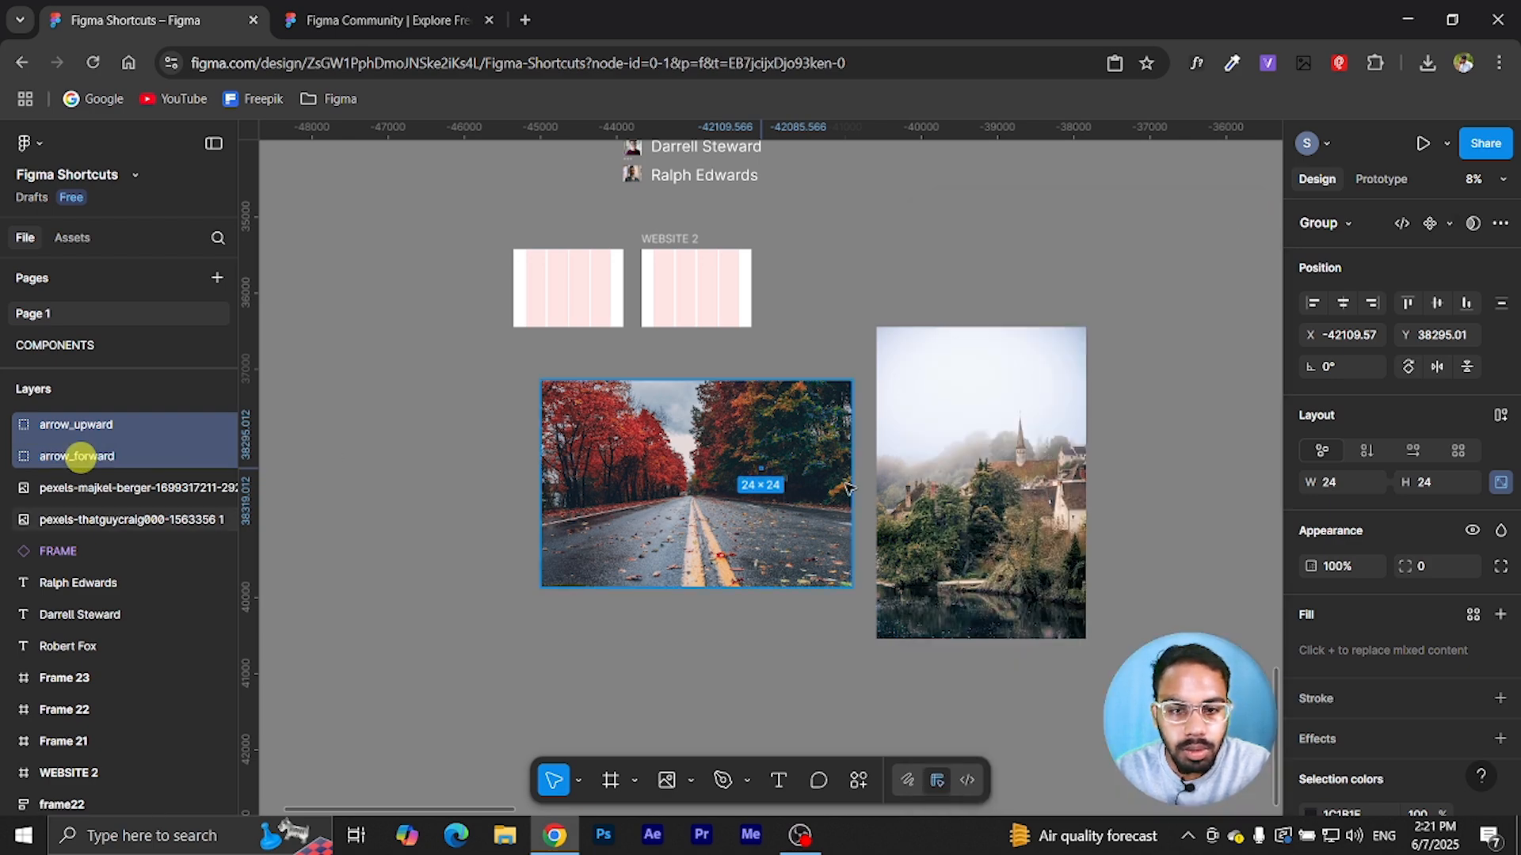
{"action": "scroll", "coordinate": [775, 512], "scroll_direction": "up", "scroll_amount": 3}
{"action": "scroll", "coordinate": [774, 512], "scroll_direction": "up", "scroll_amount": 5}
{"action": "left_click_drag", "start_coordinate": [748, 370], "coordinate": [1134, 426]}
{"action": "scroll", "coordinate": [1133, 427], "scroll_direction": "up", "scroll_amount": 10}
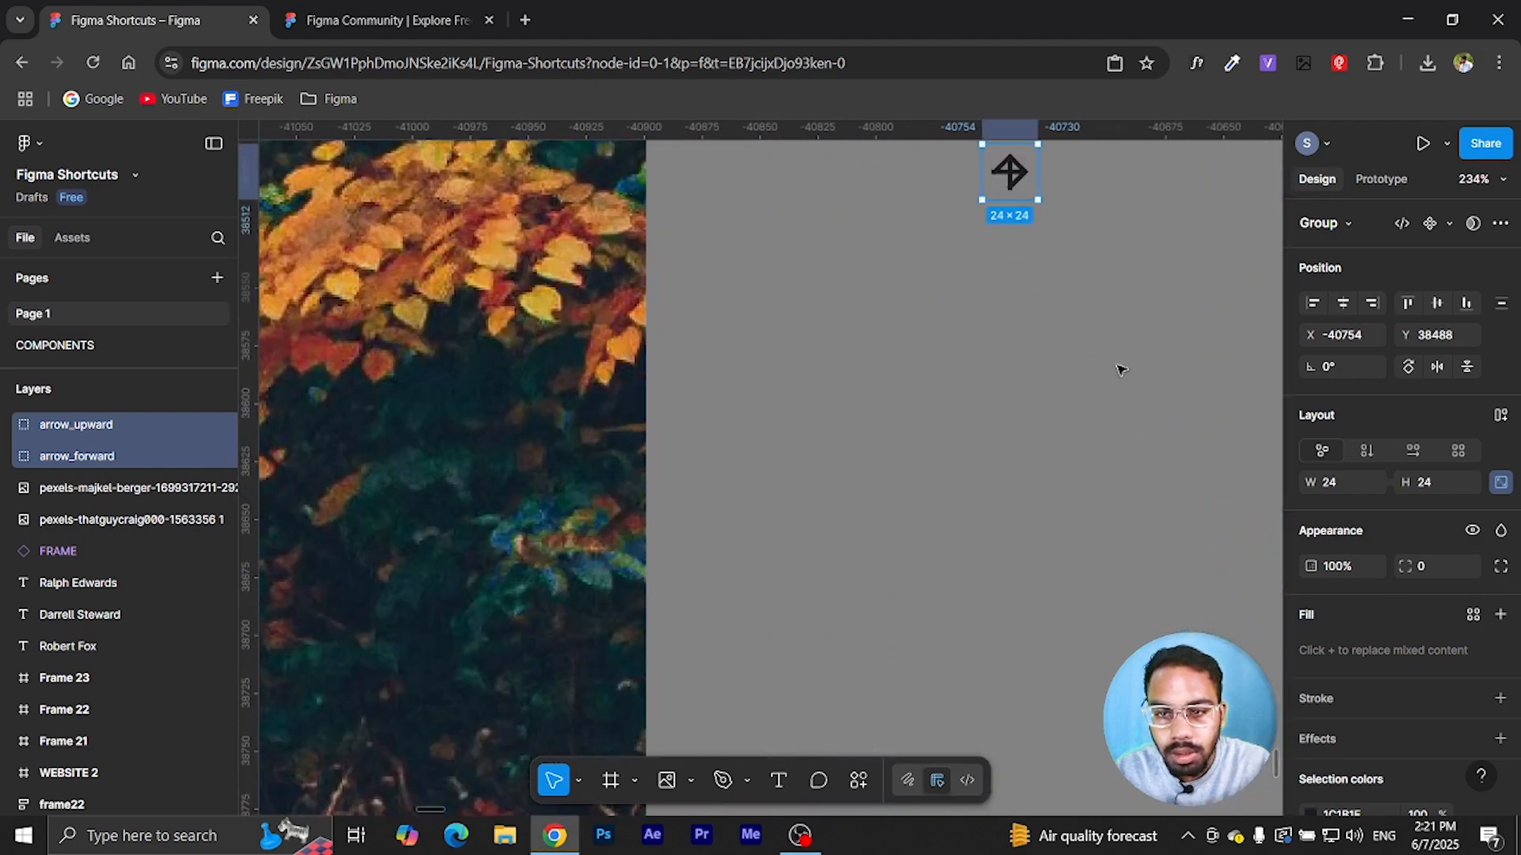
{"action": "left_click_drag", "start_coordinate": [1109, 356], "coordinate": [923, 645]}
- Separate the overlapping icons so the upward arrow sits left of the forward arrow, about 33 px apart
{"action": "scroll", "coordinate": [819, 503], "scroll_direction": "up", "scroll_amount": 2}
{"action": "left_click_drag", "start_coordinate": [836, 451], "coordinate": [794, 452]}
{"action": "left_click", "coordinate": [796, 475]}
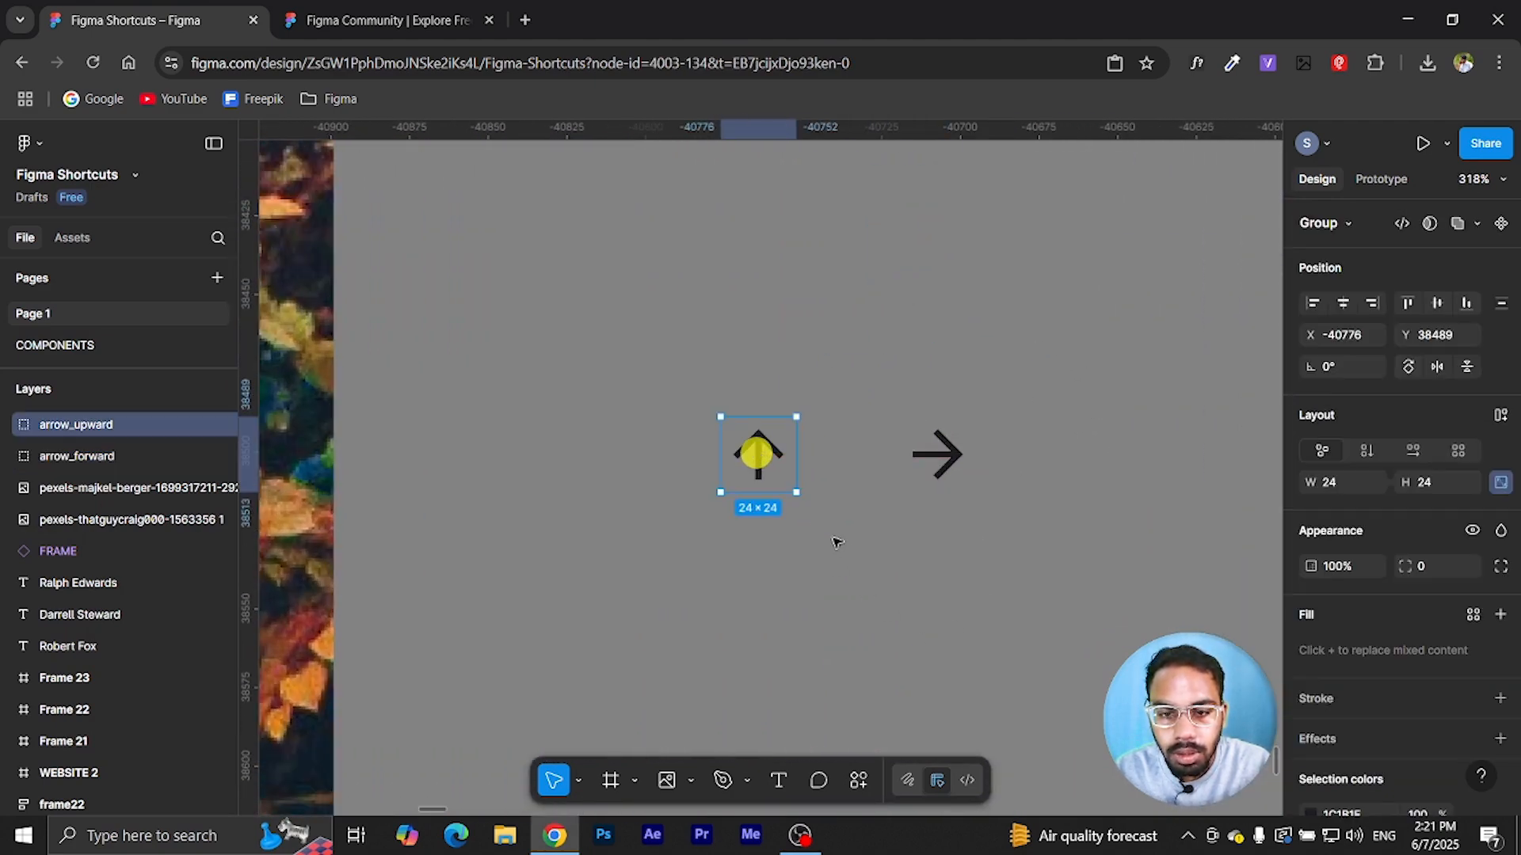
{"action": "scroll", "coordinate": [835, 536], "scroll_direction": "up", "scroll_amount": 3}
{"action": "scroll", "coordinate": [843, 545], "scroll_direction": "right", "scroll_amount": 2}
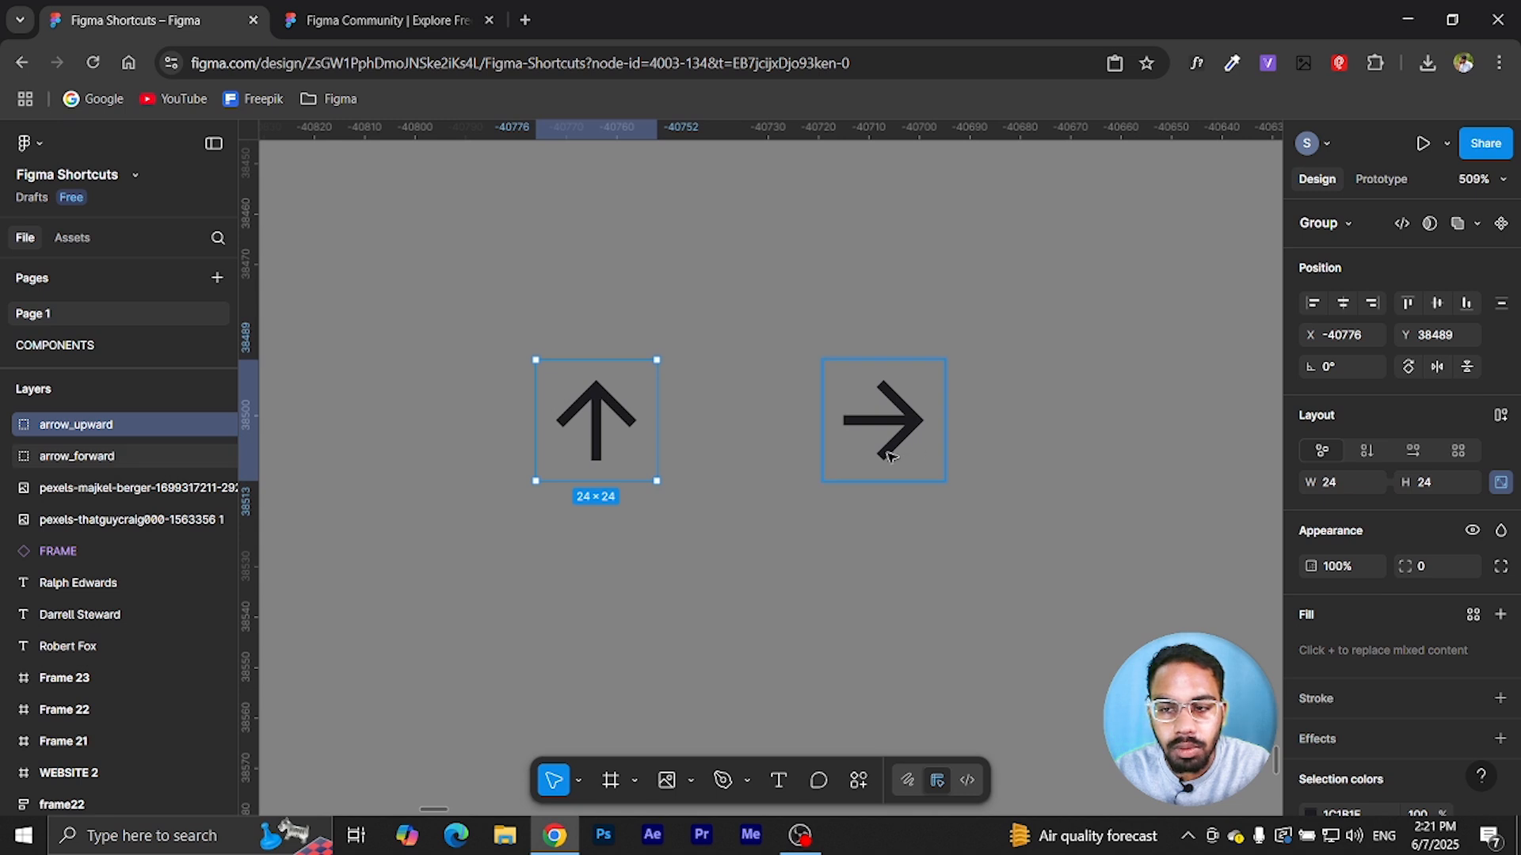
- Try rotating the upward arrow by 90° and flipping it back and forth horizontally and vertically
{"action": "left_click", "coordinate": [878, 419]}
{"action": "left_click", "coordinate": [594, 414]}
{"action": "left_click", "coordinate": [1410, 369]}
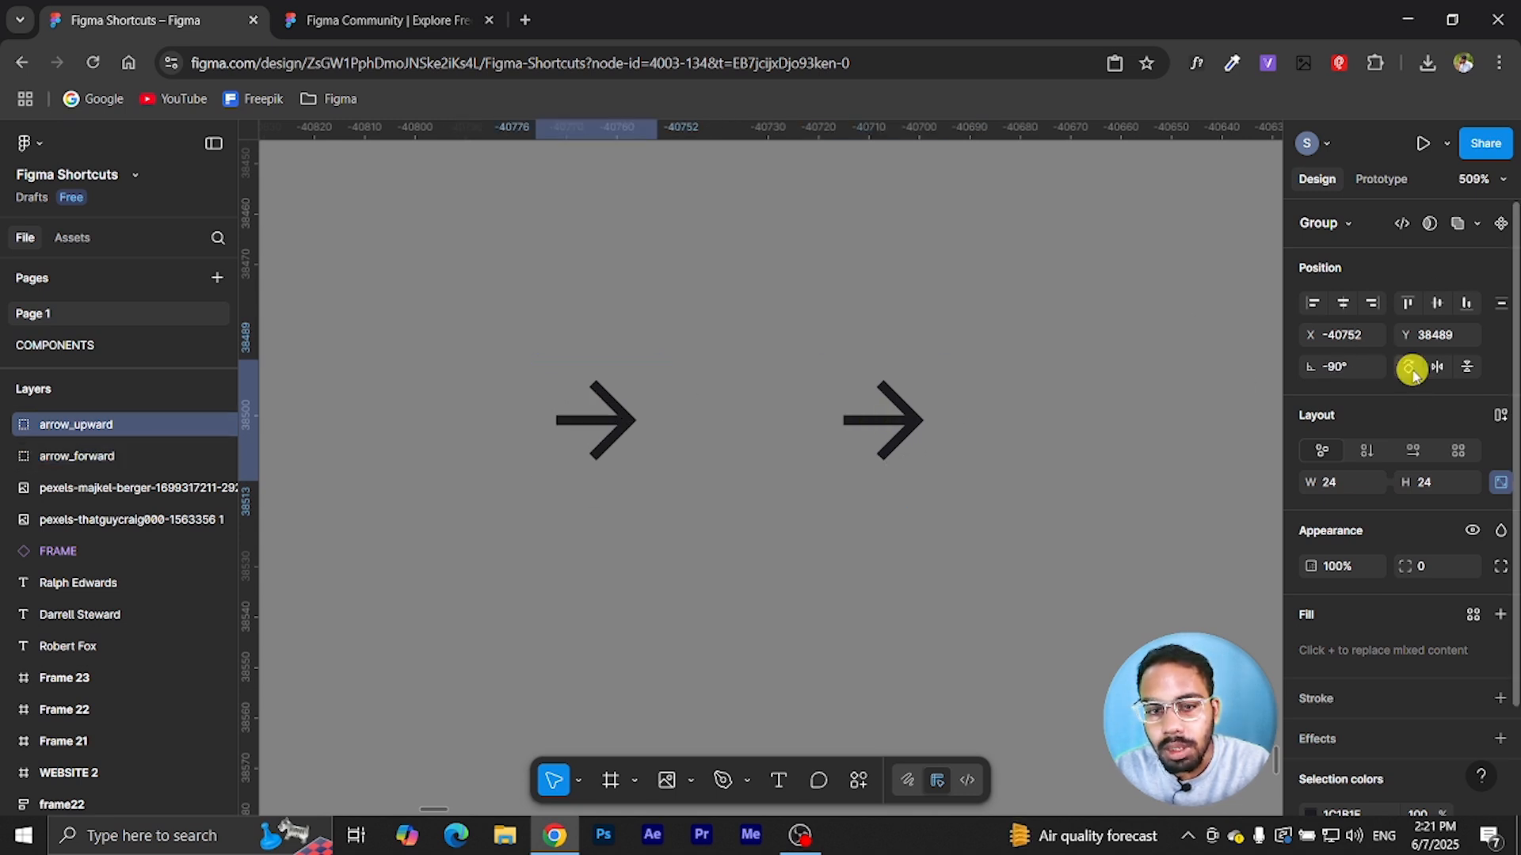
{"action": "left_click", "coordinate": [1409, 369]}
{"action": "left_click", "coordinate": [1434, 368]}
{"action": "left_click", "coordinate": [1434, 368]}
{"action": "left_click", "coordinate": [1471, 369]}
{"action": "left_click", "coordinate": [1471, 369]}
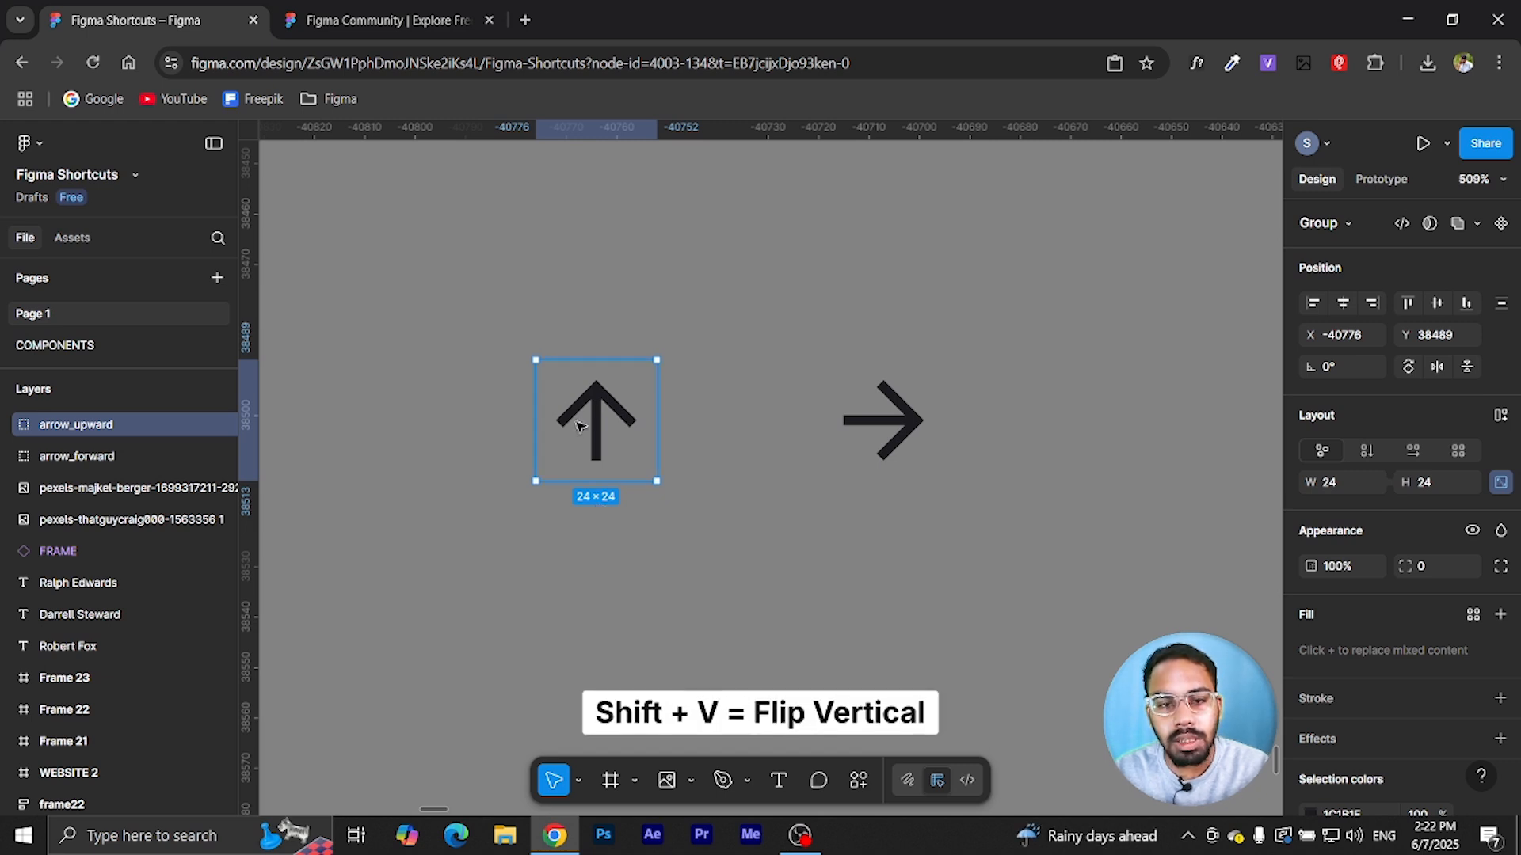
- Flip the upward arrow vertically and back, and flip the forward arrow horizontally and back
{"action": "key", "text": "shift+v"}
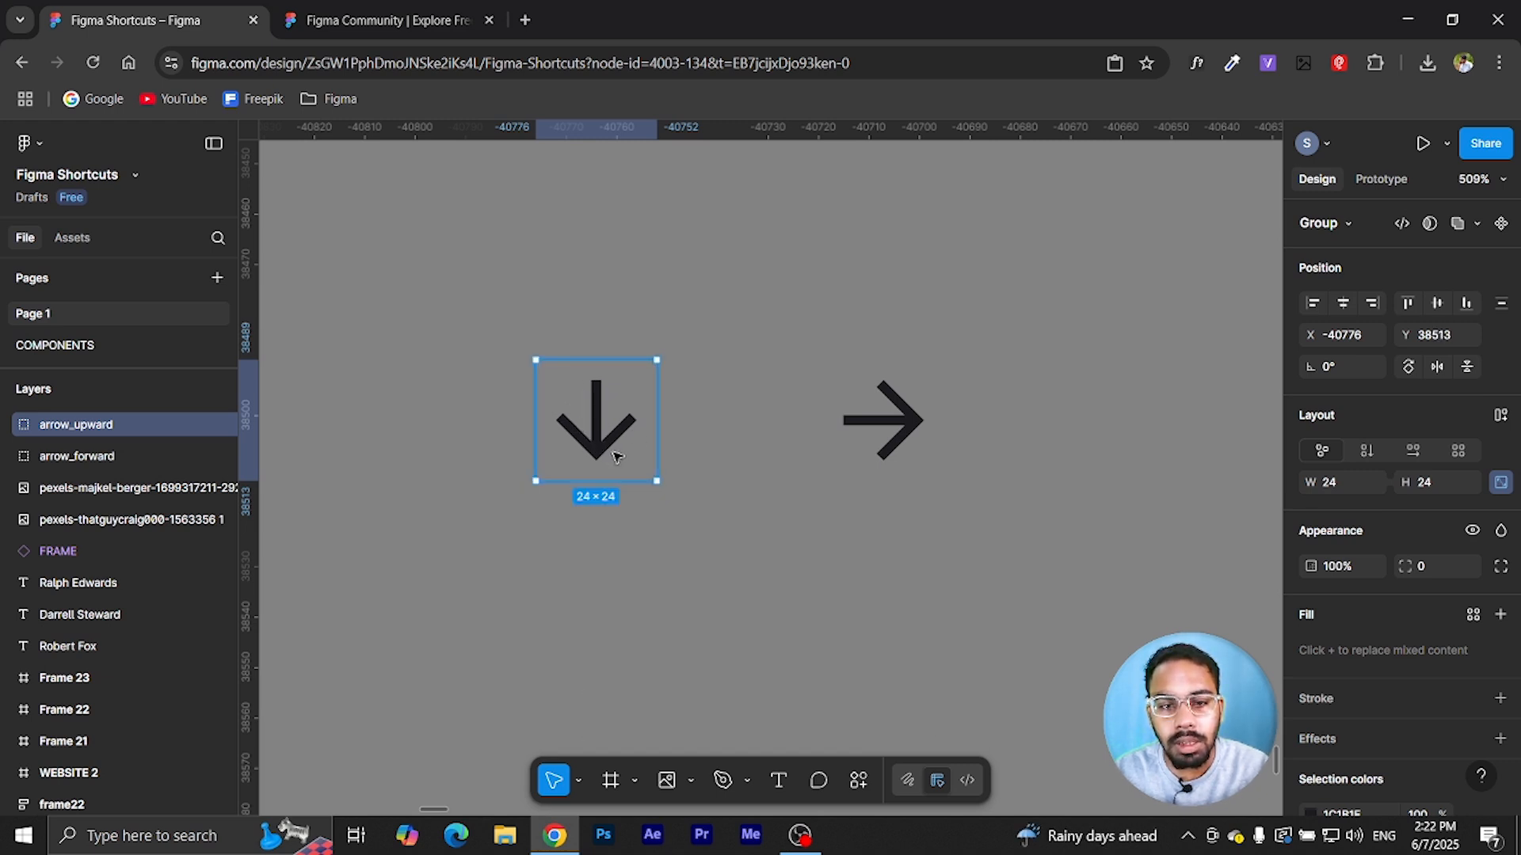
{"action": "key", "text": "shift+v"}
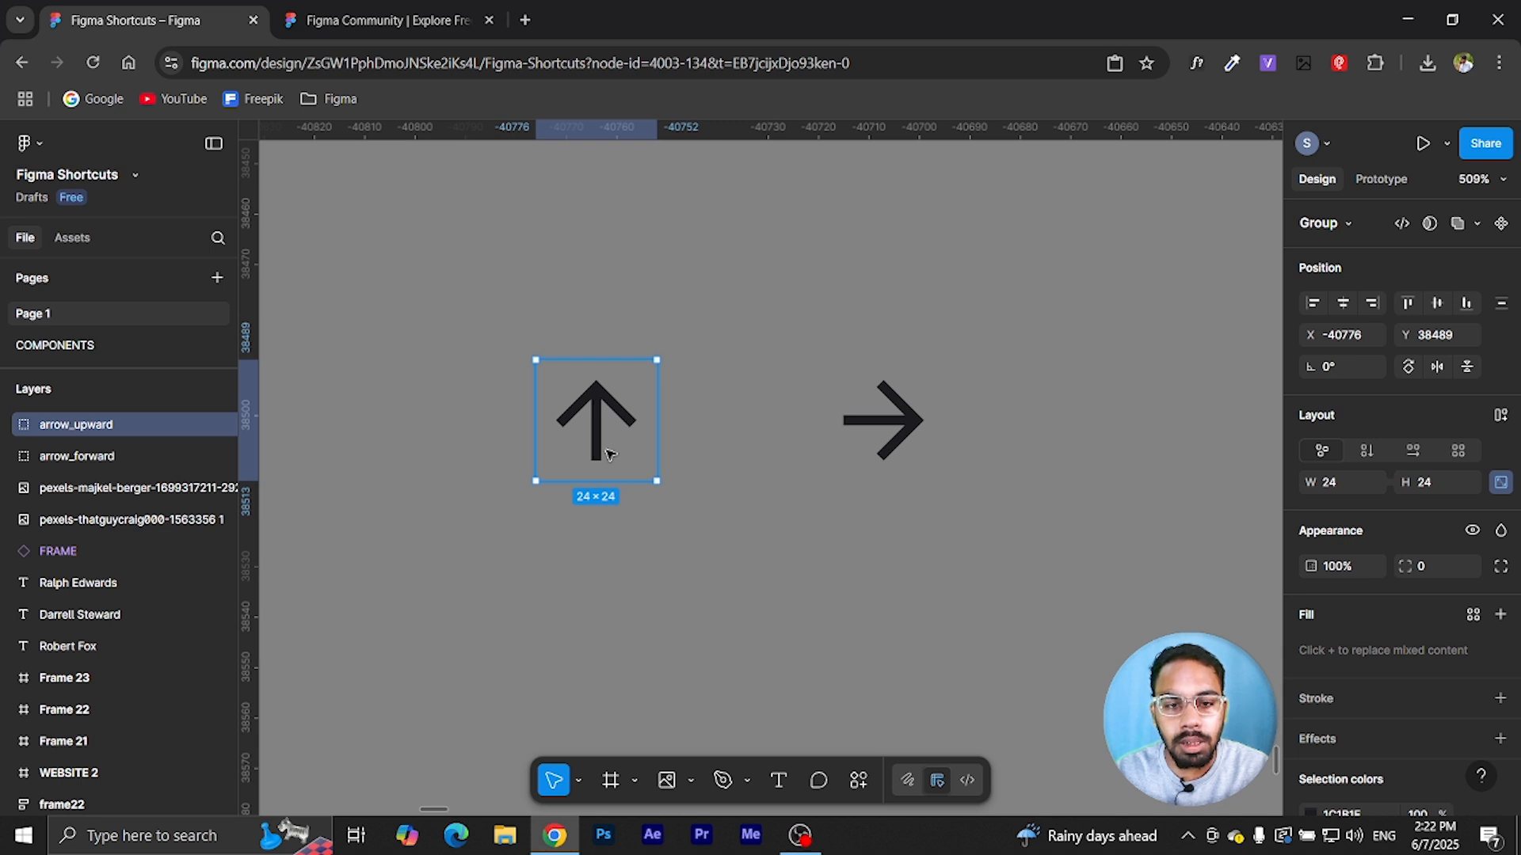
{"action": "left_click", "coordinate": [879, 432]}
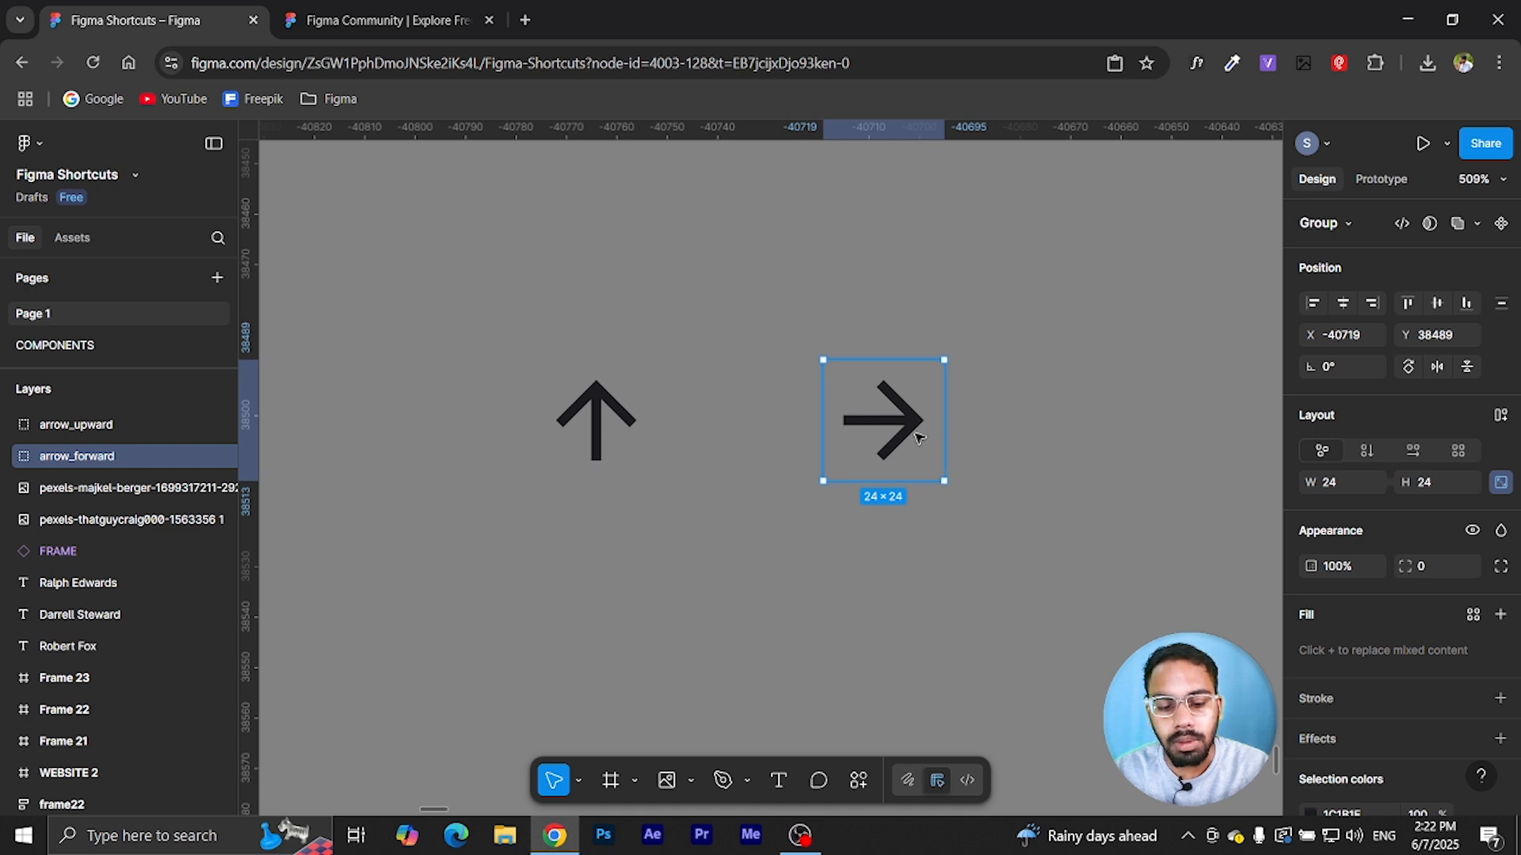
{"action": "key", "text": "shift+h"}
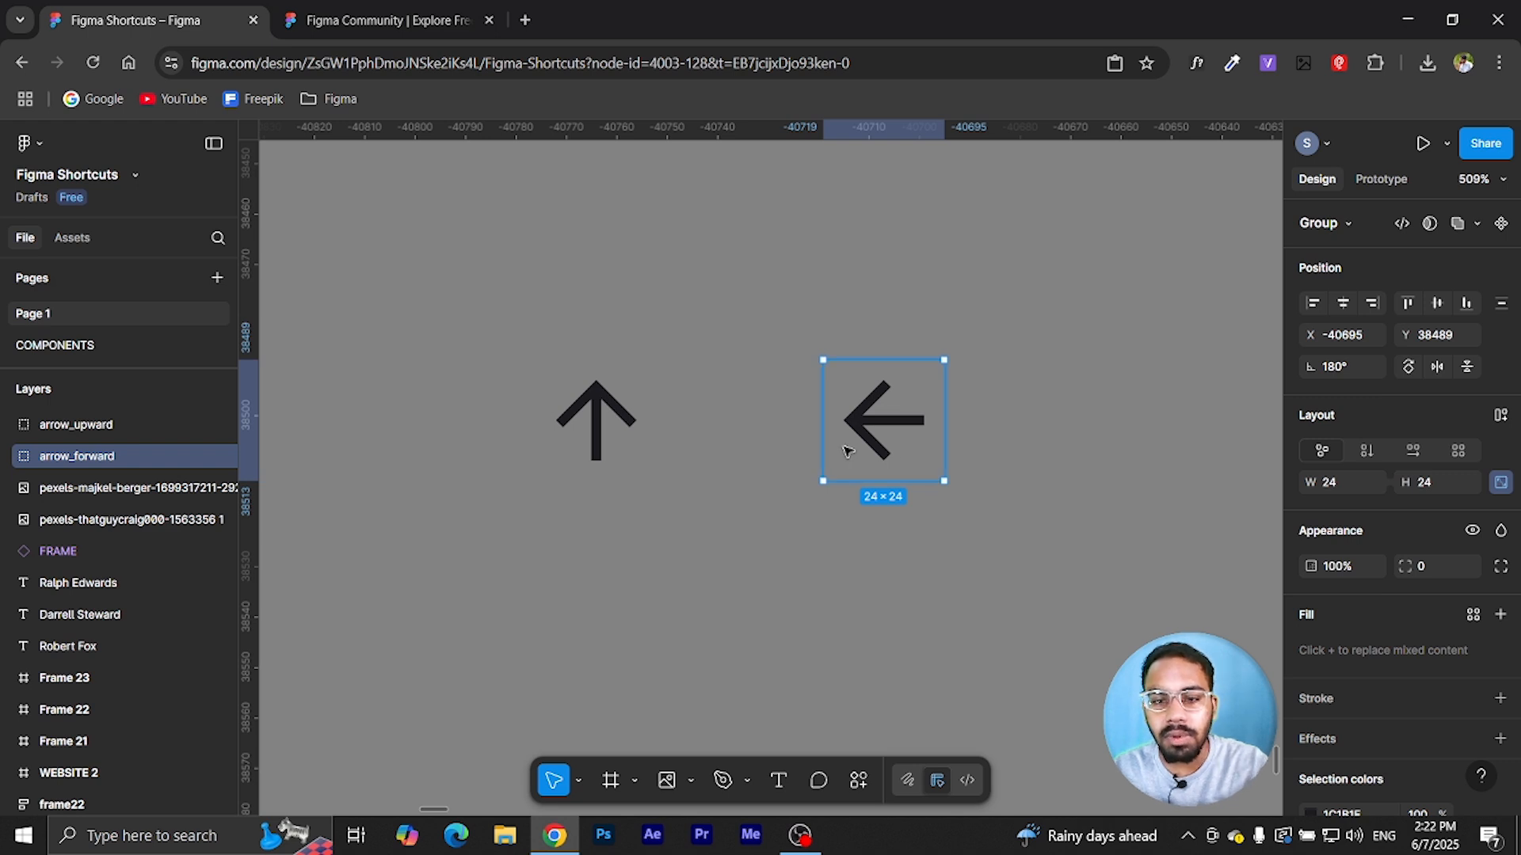
{"action": "key", "text": "shift+h"}
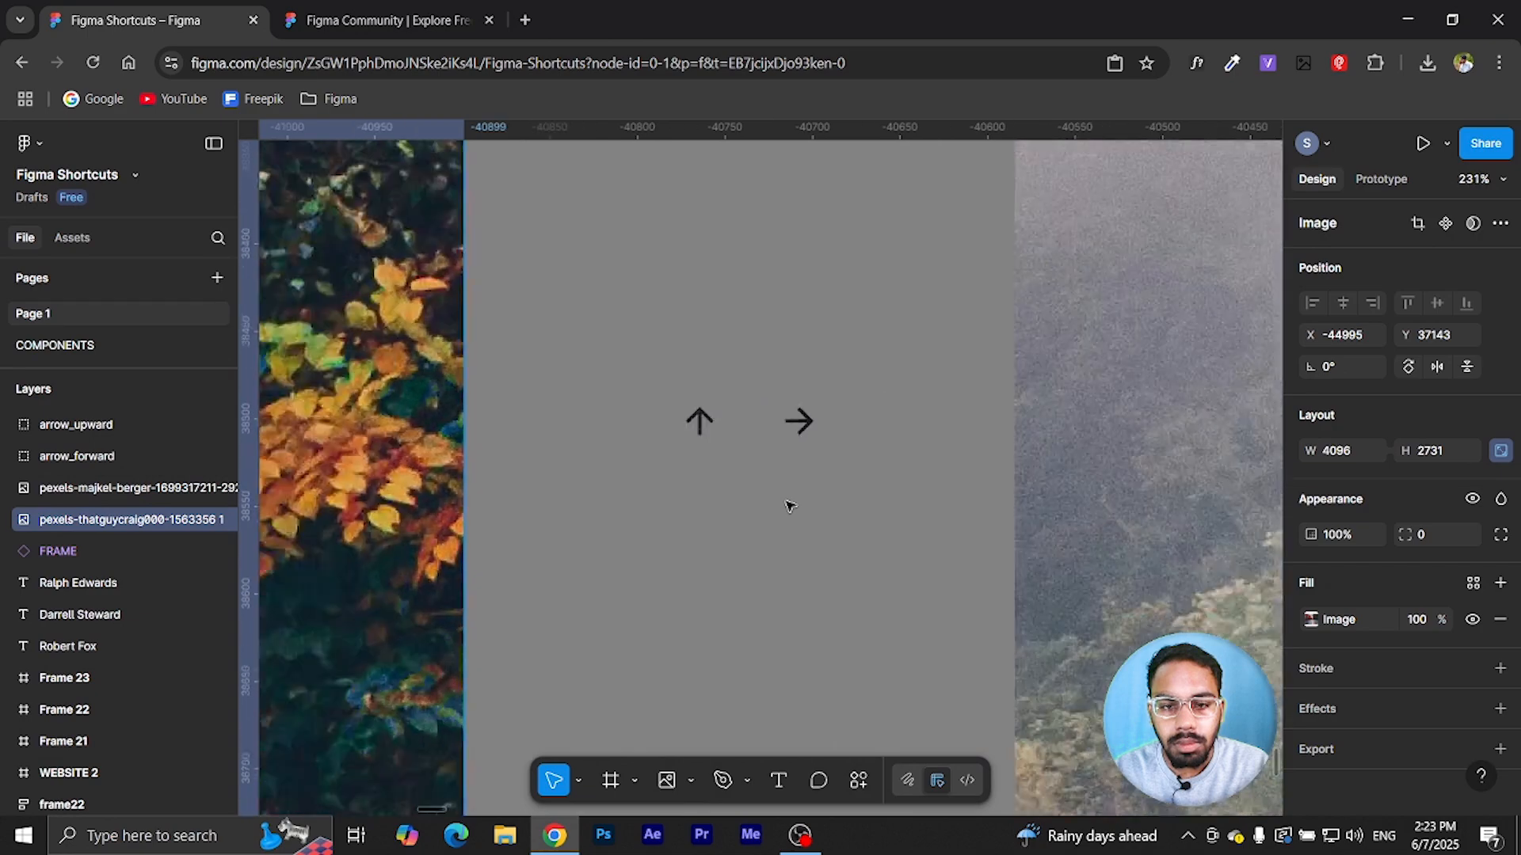
- Duplicate the Desktop - 1 frame and place the copy to its right with a gap of about 226 px
{"action": "scroll", "coordinate": [790, 506], "scroll_direction": "down", "scroll_amount": 10}
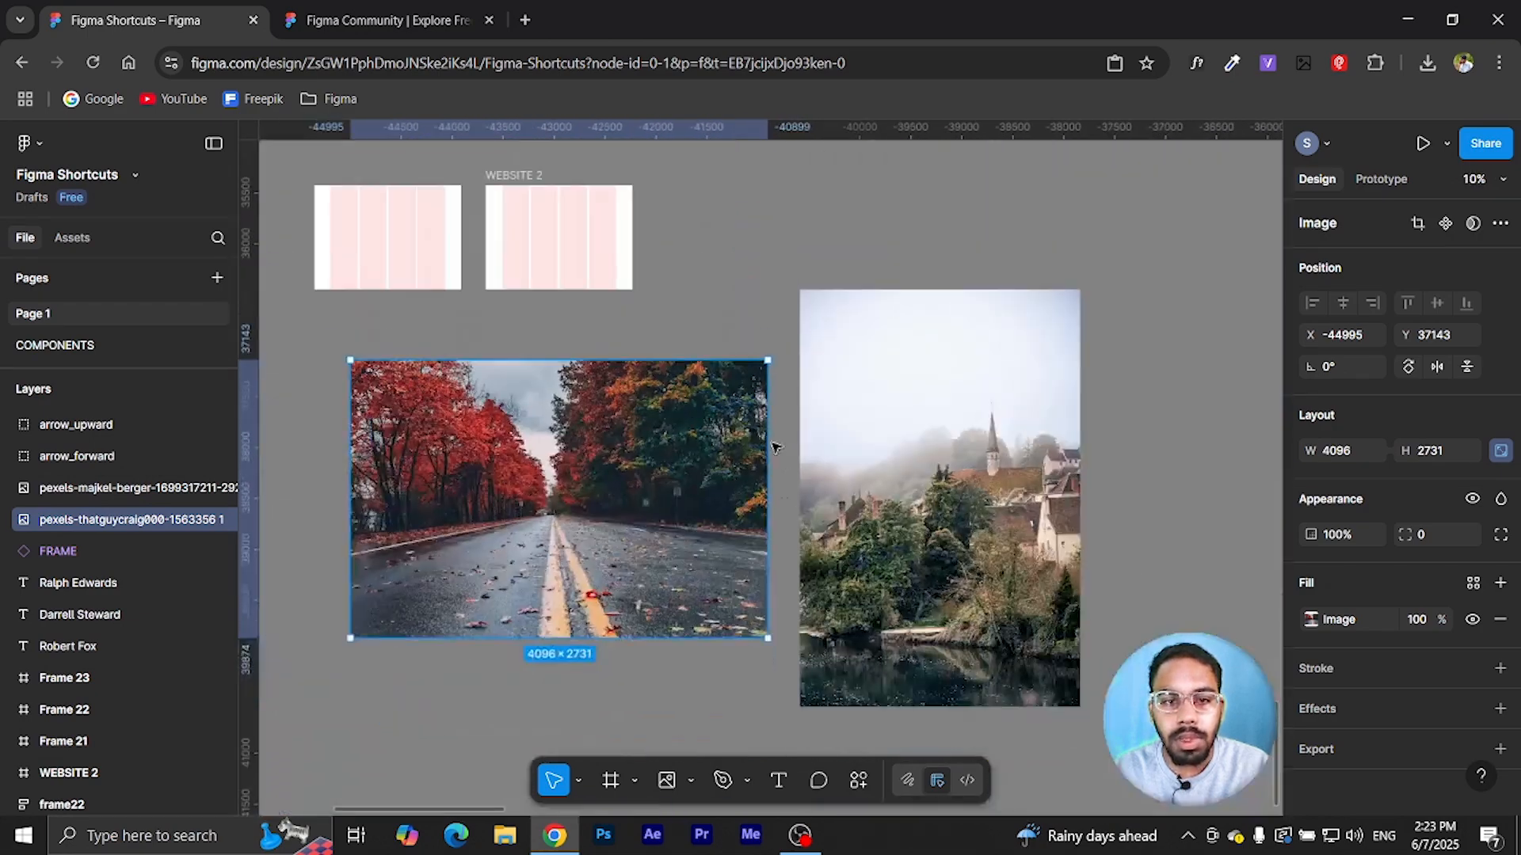
{"action": "scroll", "coordinate": [786, 460], "scroll_direction": "down", "scroll_amount": 2}
{"action": "scroll", "coordinate": [468, 258], "scroll_direction": "up", "scroll_amount": 5}
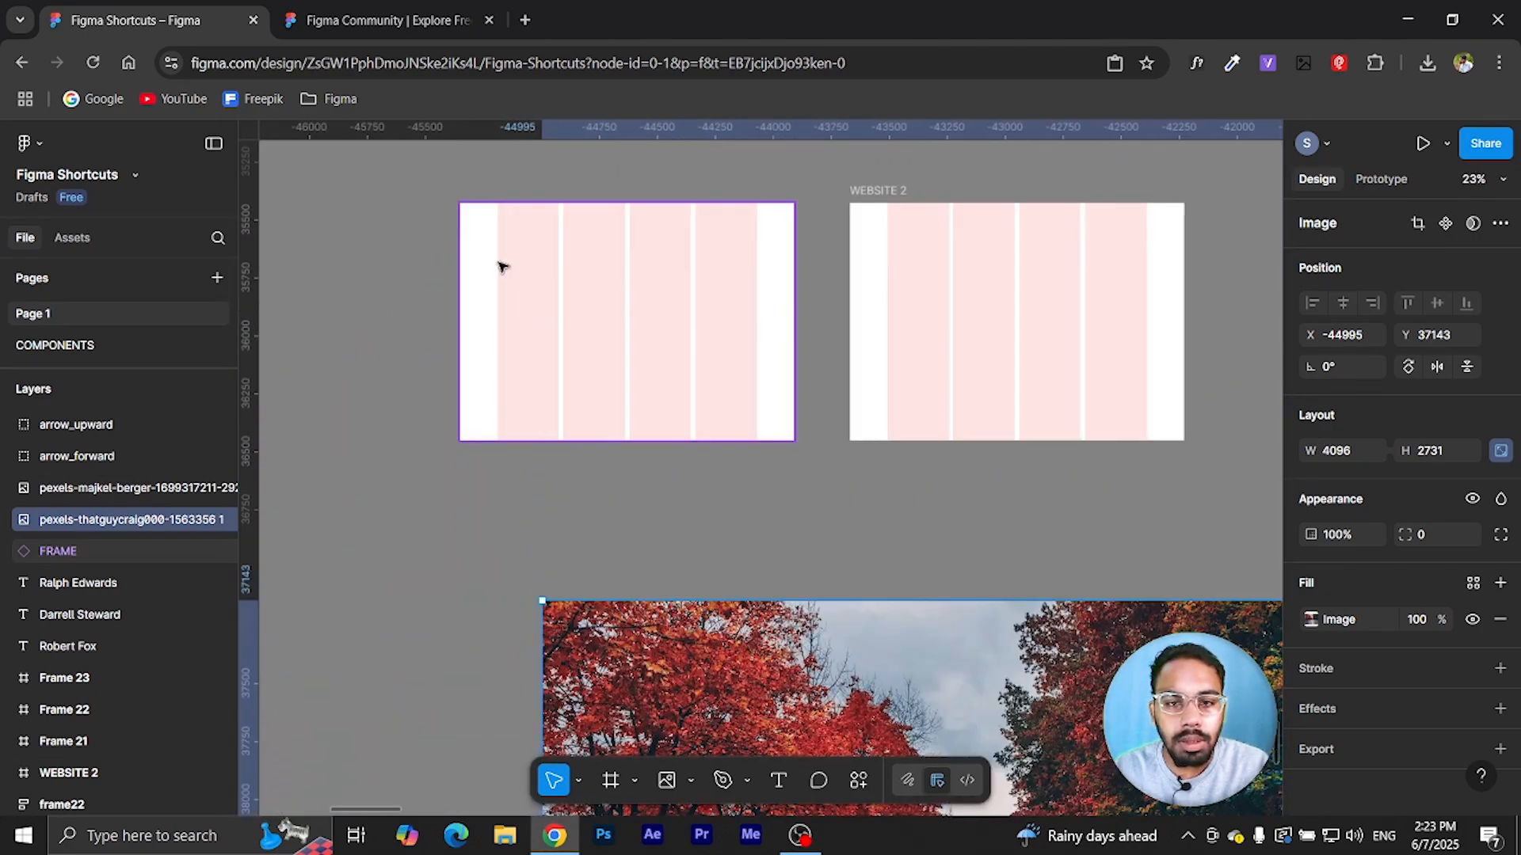
{"action": "scroll", "coordinate": [624, 353], "scroll_direction": "down", "scroll_amount": 8}
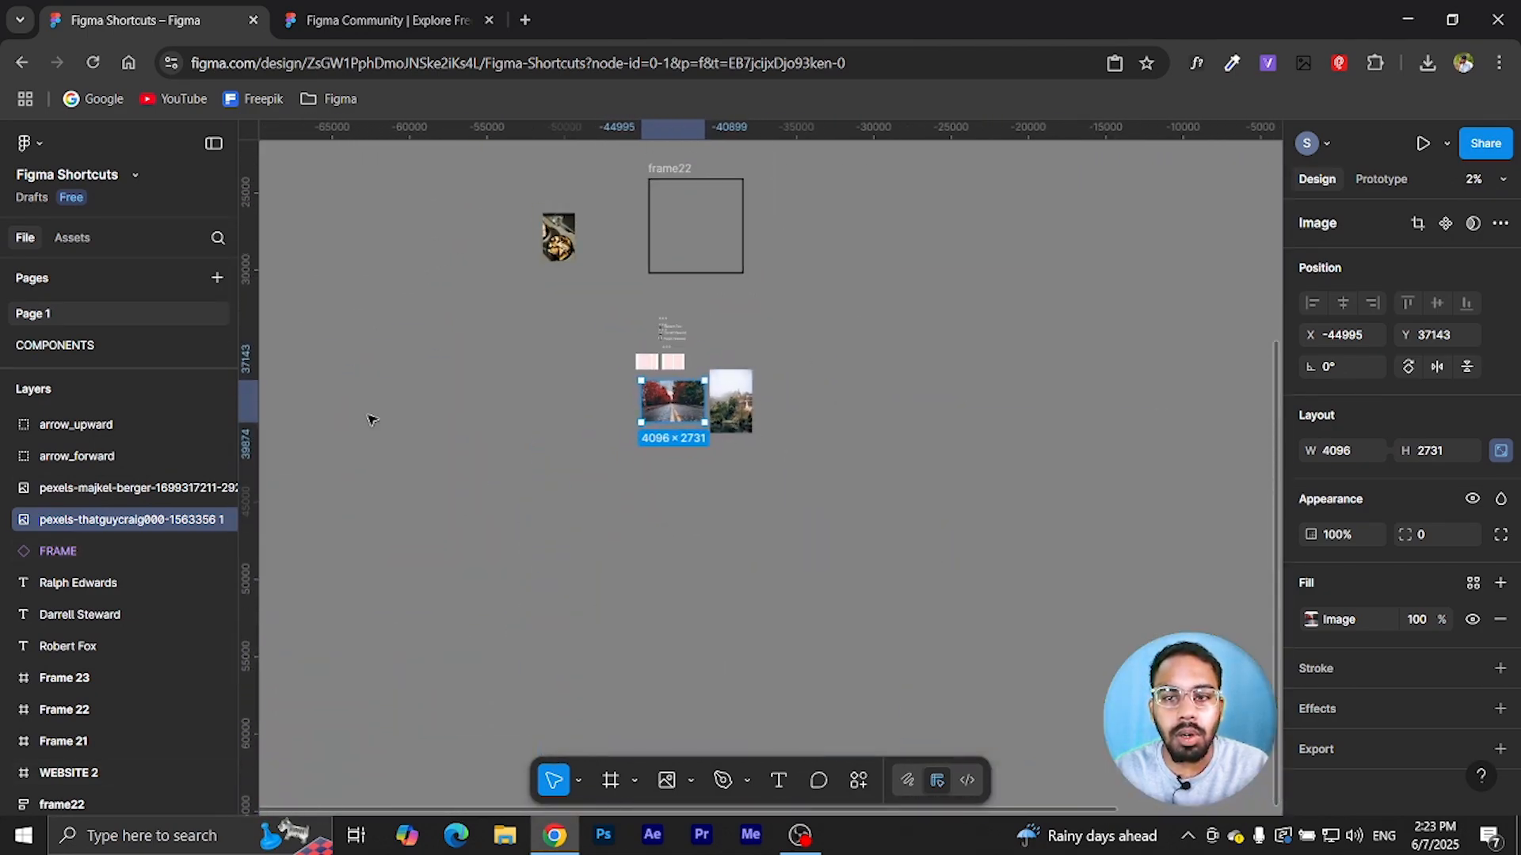
{"action": "left_click_drag", "start_coordinate": [914, 252], "coordinate": [198, 498]}
{"action": "left_click_drag", "start_coordinate": [996, 391], "coordinate": [916, 643]}
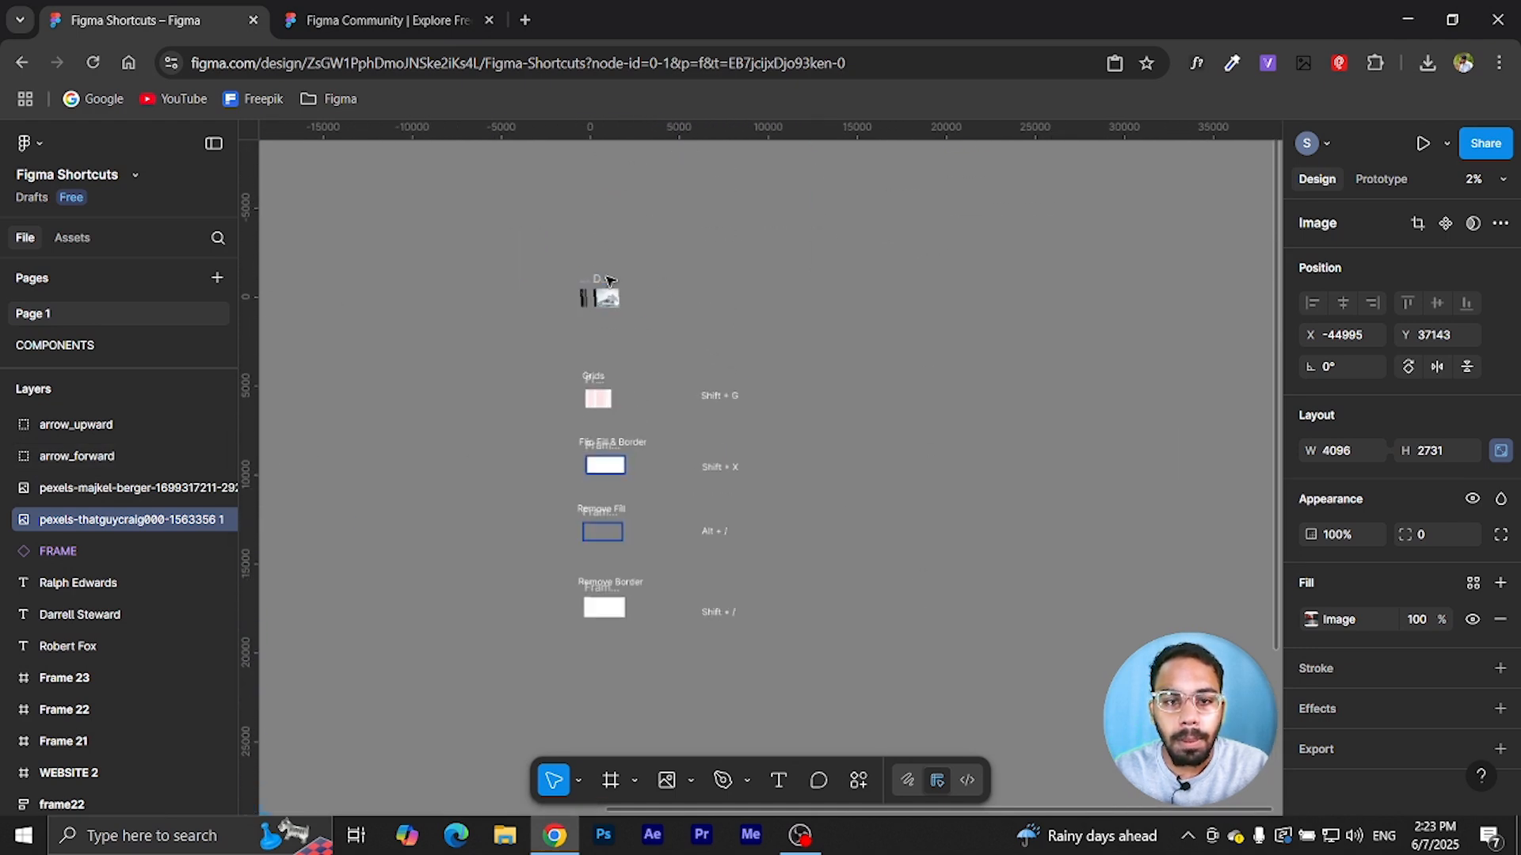
{"action": "scroll", "coordinate": [604, 290], "scroll_direction": "up", "scroll_amount": 4}
{"action": "scroll", "coordinate": [632, 331], "scroll_direction": "up", "scroll_amount": 5}
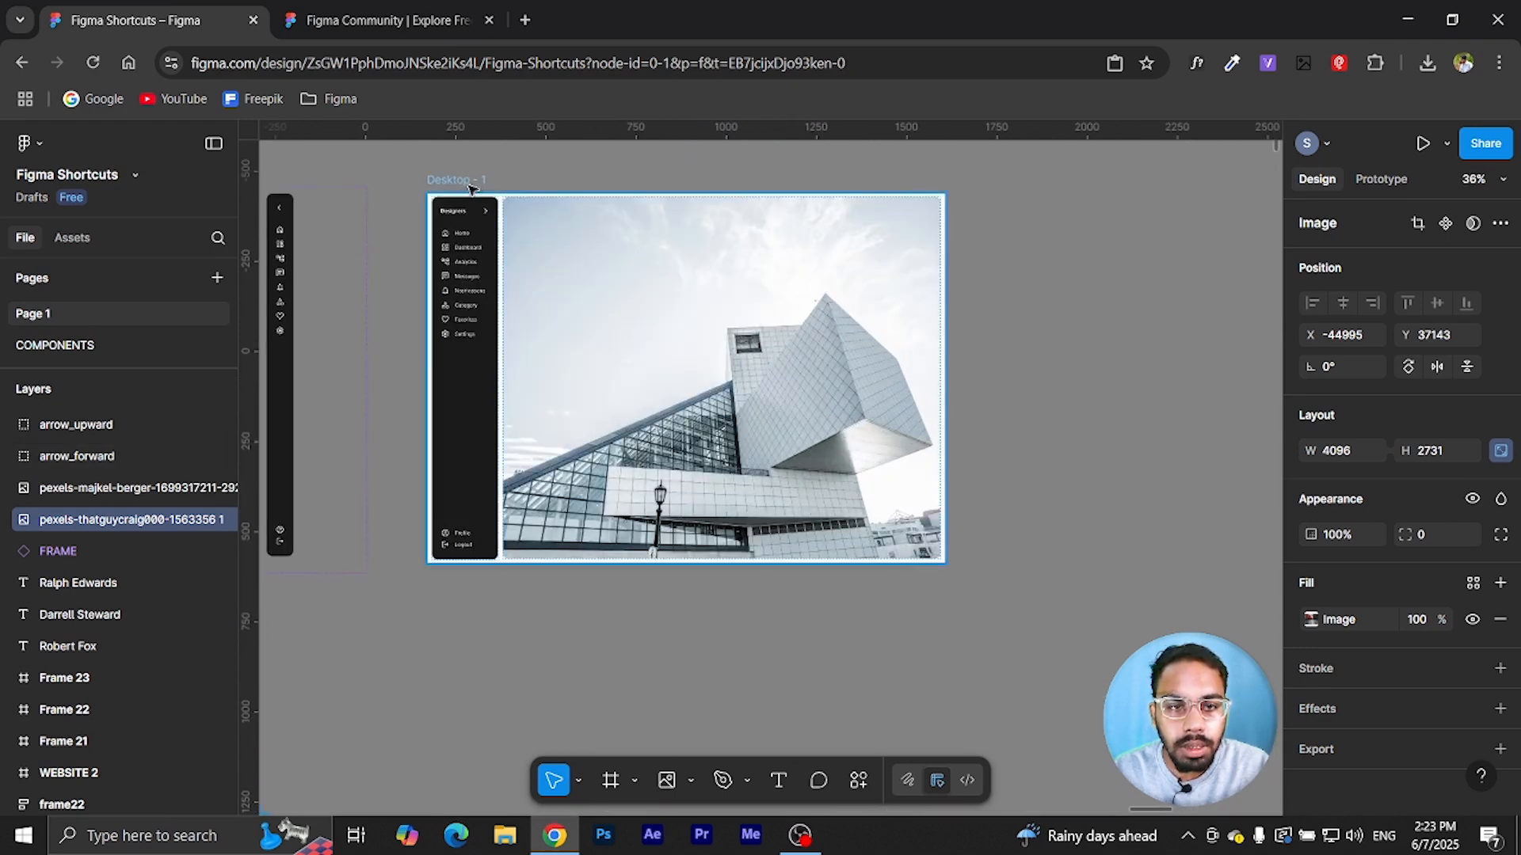
{"action": "scroll", "coordinate": [471, 184], "scroll_direction": "up", "scroll_amount": 1}
{"action": "left_click", "coordinate": [445, 186]}
{"action": "scroll", "coordinate": [442, 186], "scroll_direction": "down", "scroll_amount": 2}
{"action": "left_click_drag", "start_coordinate": [491, 184], "coordinate": [991, 180]}
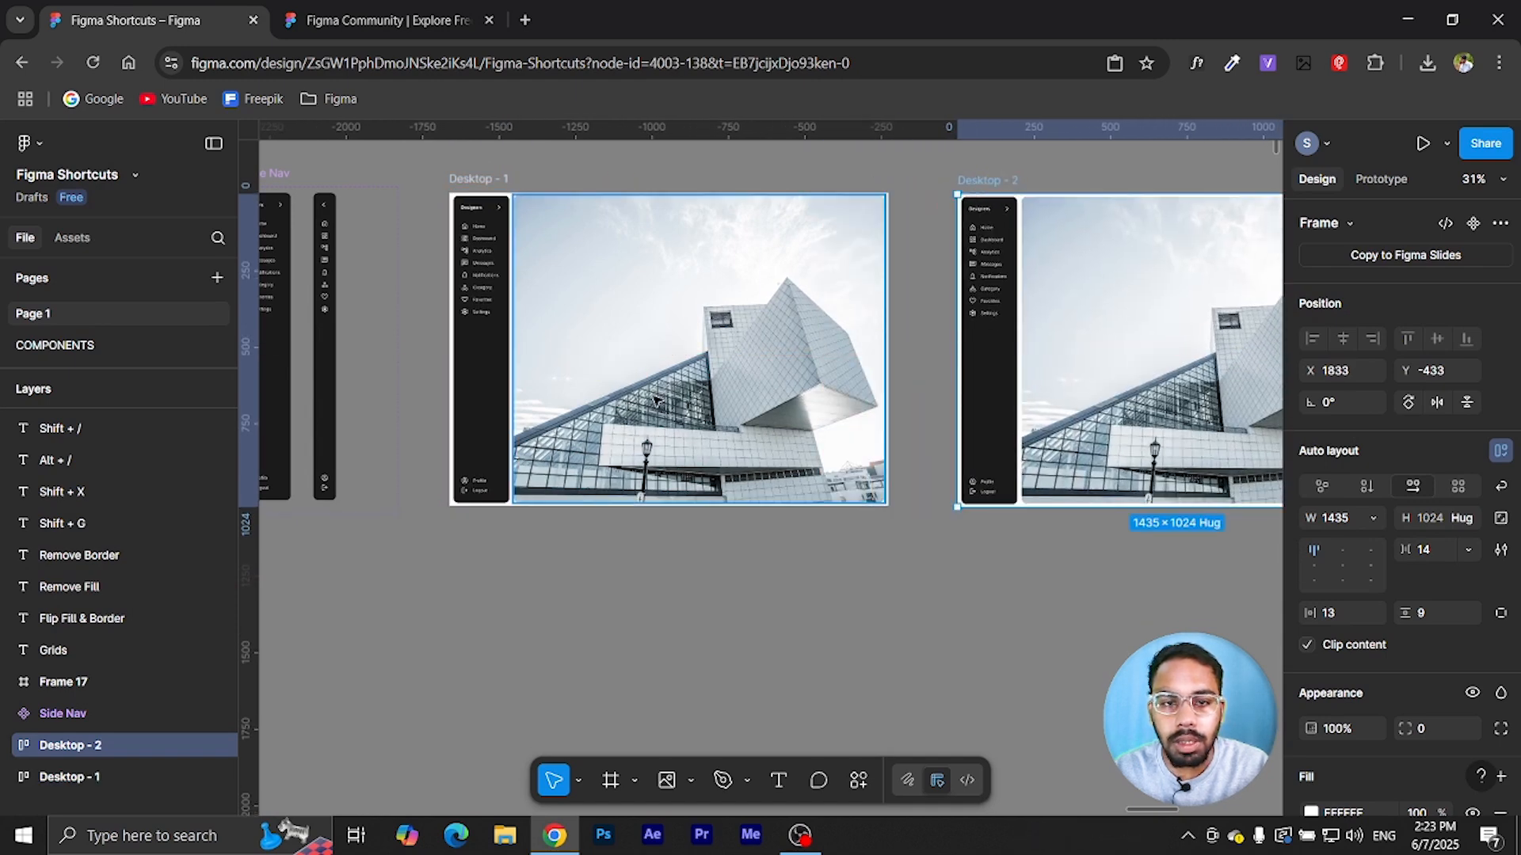
- Rename the duplicated desktop frame as FRAME 2
{"action": "scroll", "coordinate": [829, 334], "scroll_direction": "down", "scroll_amount": 3}
{"action": "scroll", "coordinate": [485, 364], "scroll_direction": "right", "scroll_amount": 3}
{"action": "scroll", "coordinate": [489, 364], "scroll_direction": "up", "scroll_amount": 3}
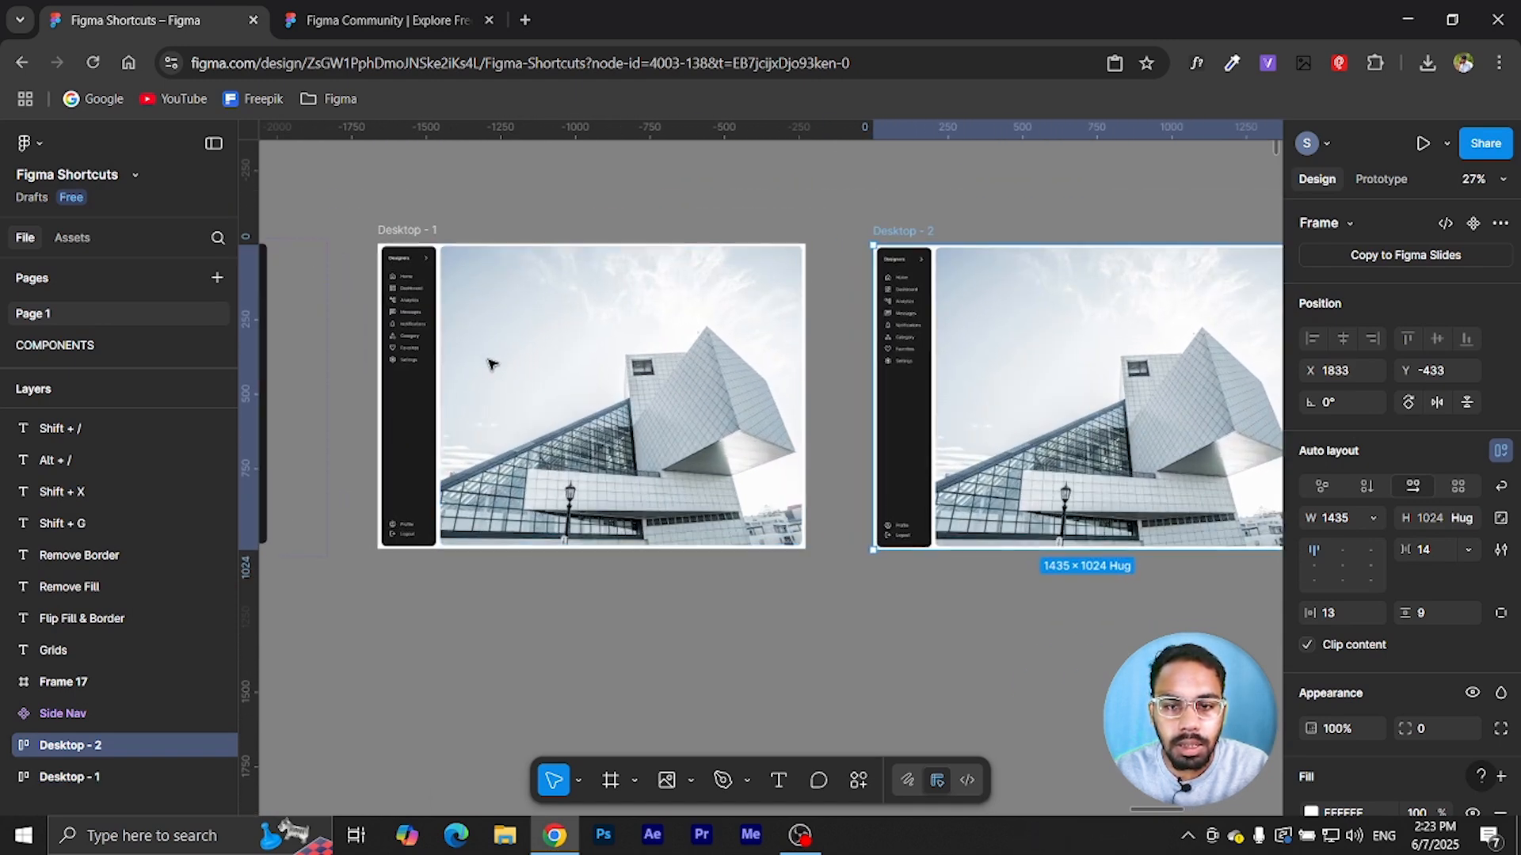
{"action": "scroll", "coordinate": [594, 364], "scroll_direction": "right", "scroll_amount": 2}
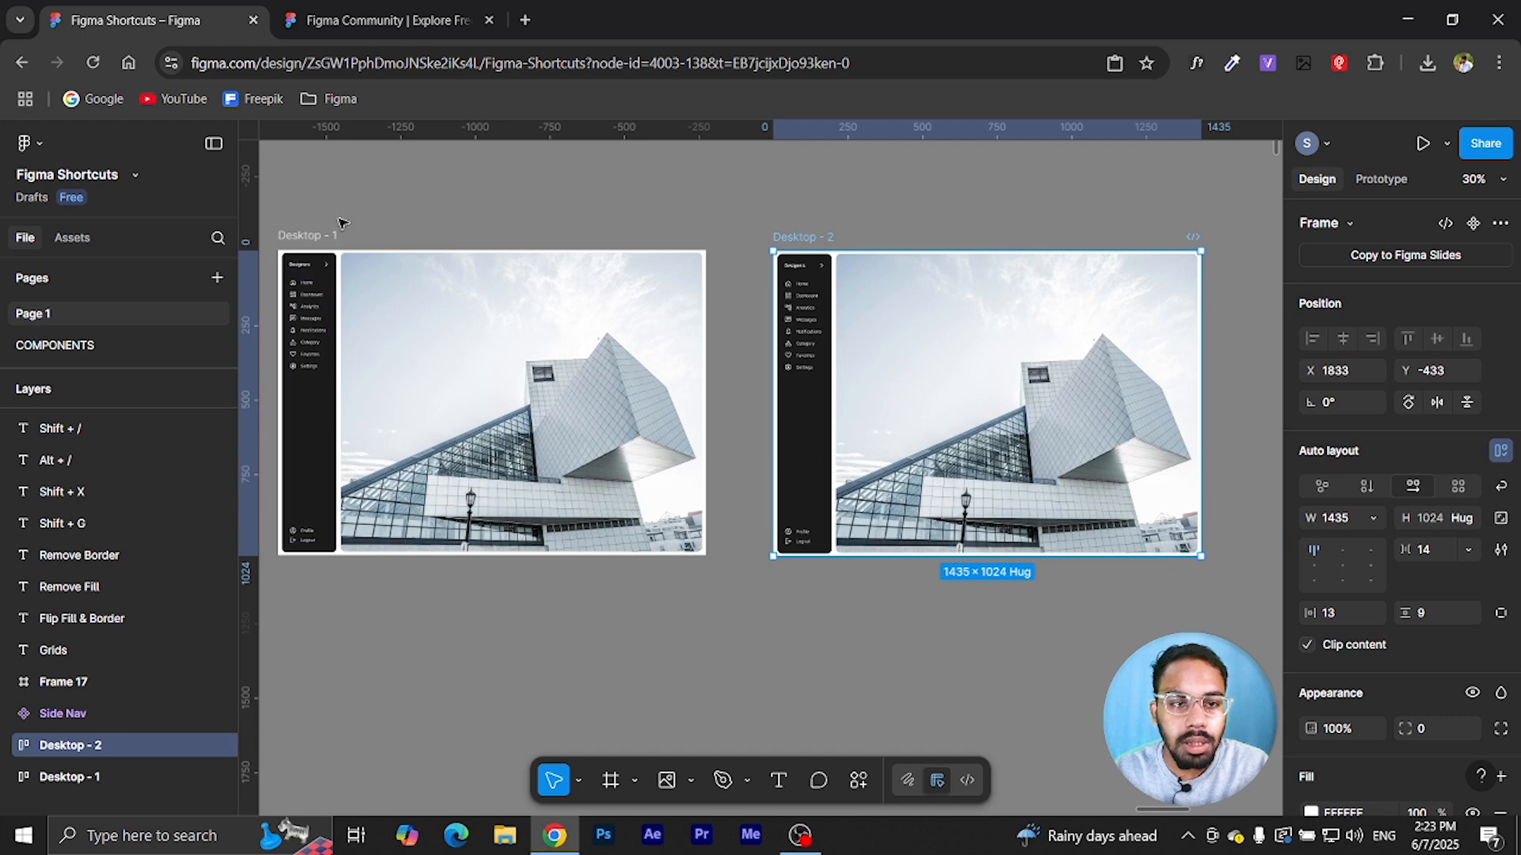
{"action": "left_click", "coordinate": [504, 206]}
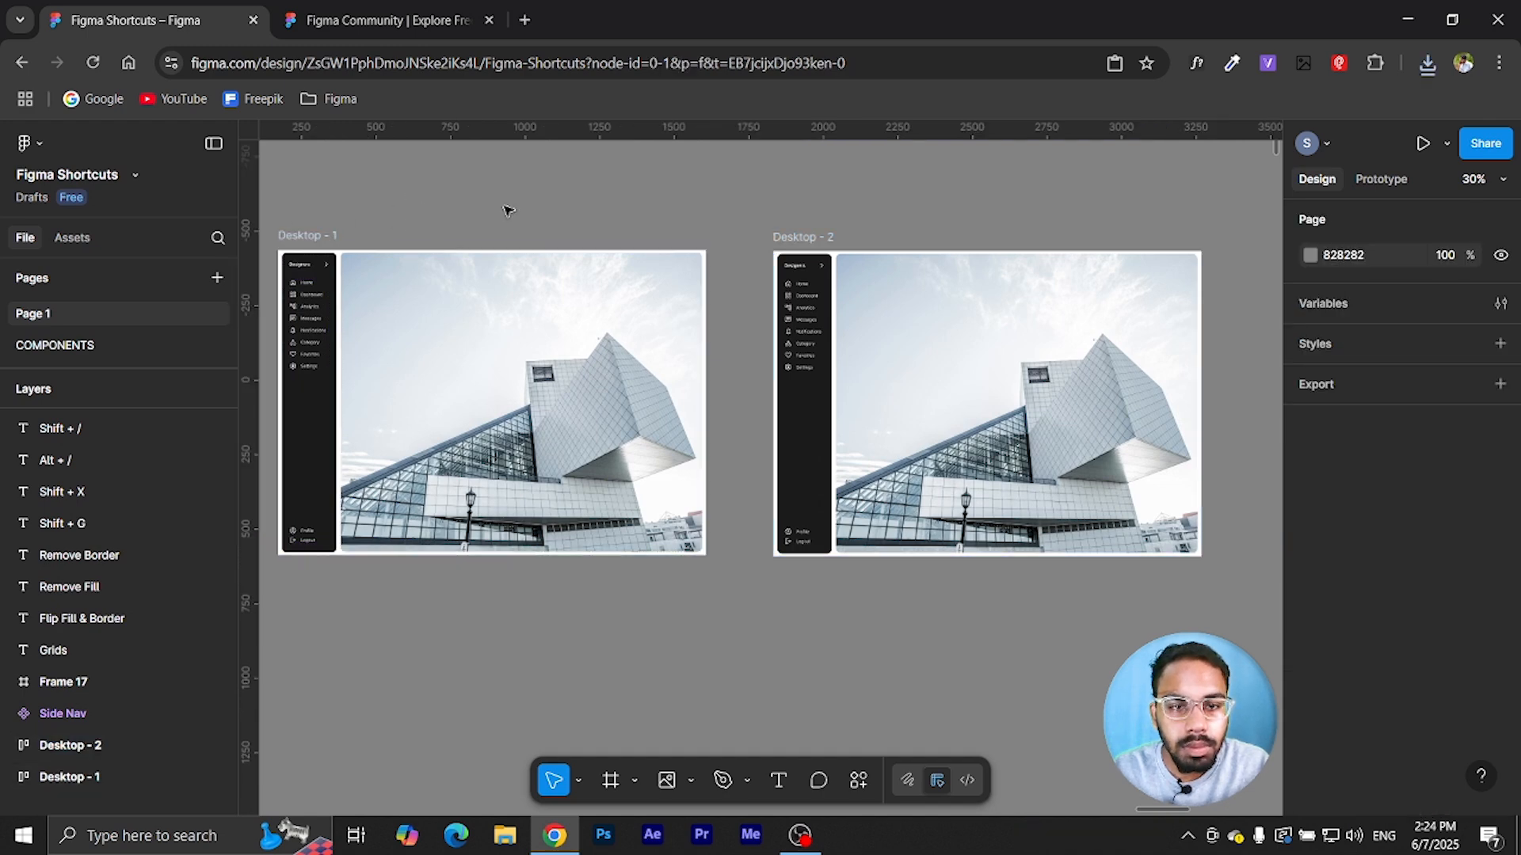
{"action": "left_click", "coordinate": [295, 237]}
{"action": "left_click", "coordinate": [805, 237]}
{"action": "type", "text": "FRAME 2"}
{"action": "key", "text": "Return"}
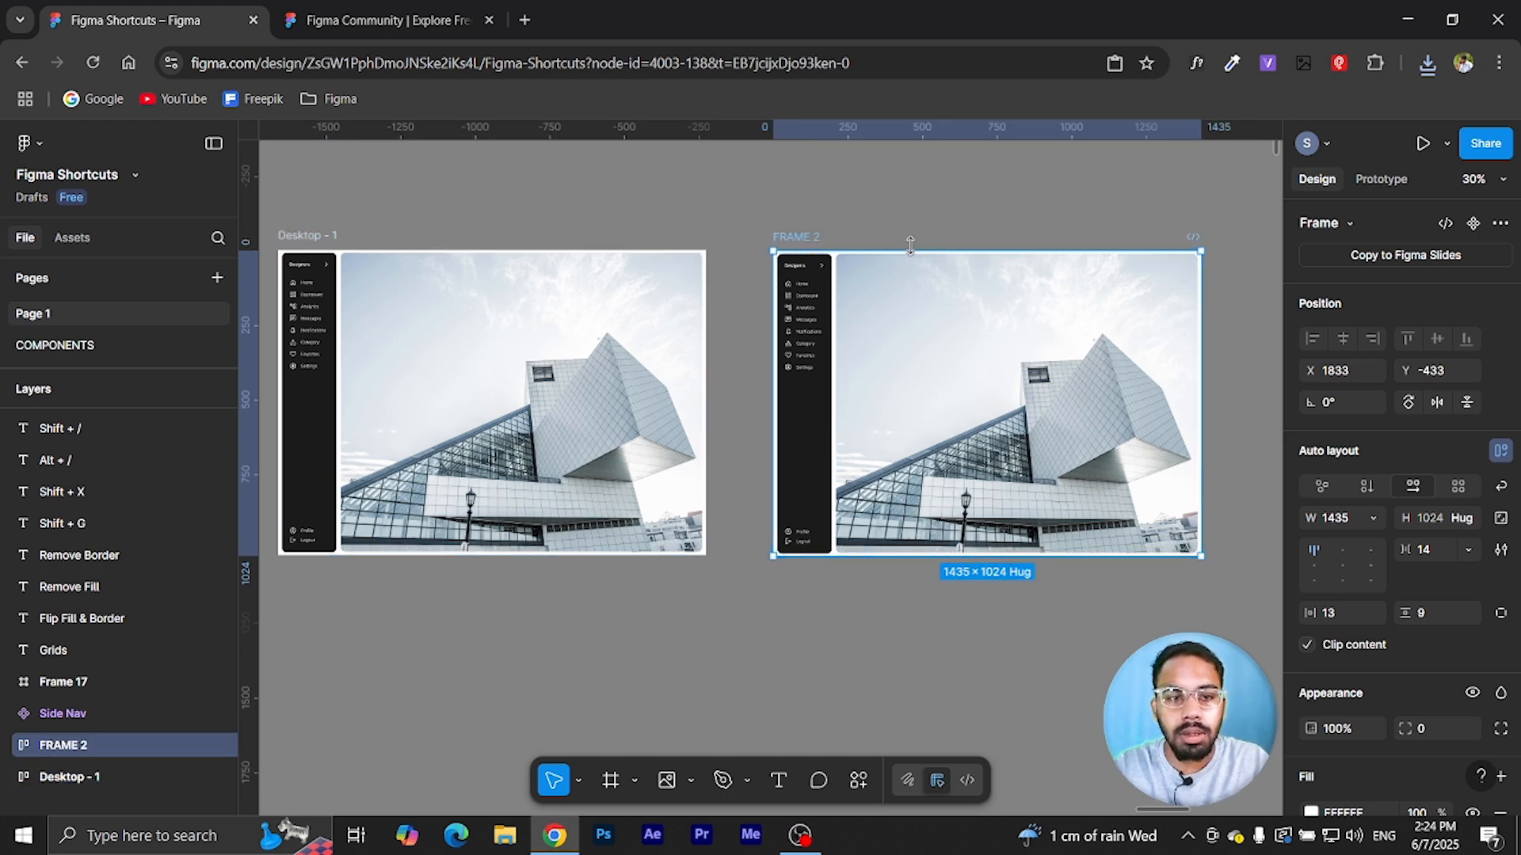
- Select both the Desktop - 1 and FRAME 2 frames and add a 1x PNG export setting to them
{"action": "left_click", "coordinate": [740, 611]}
{"action": "left_click", "coordinate": [302, 243]}
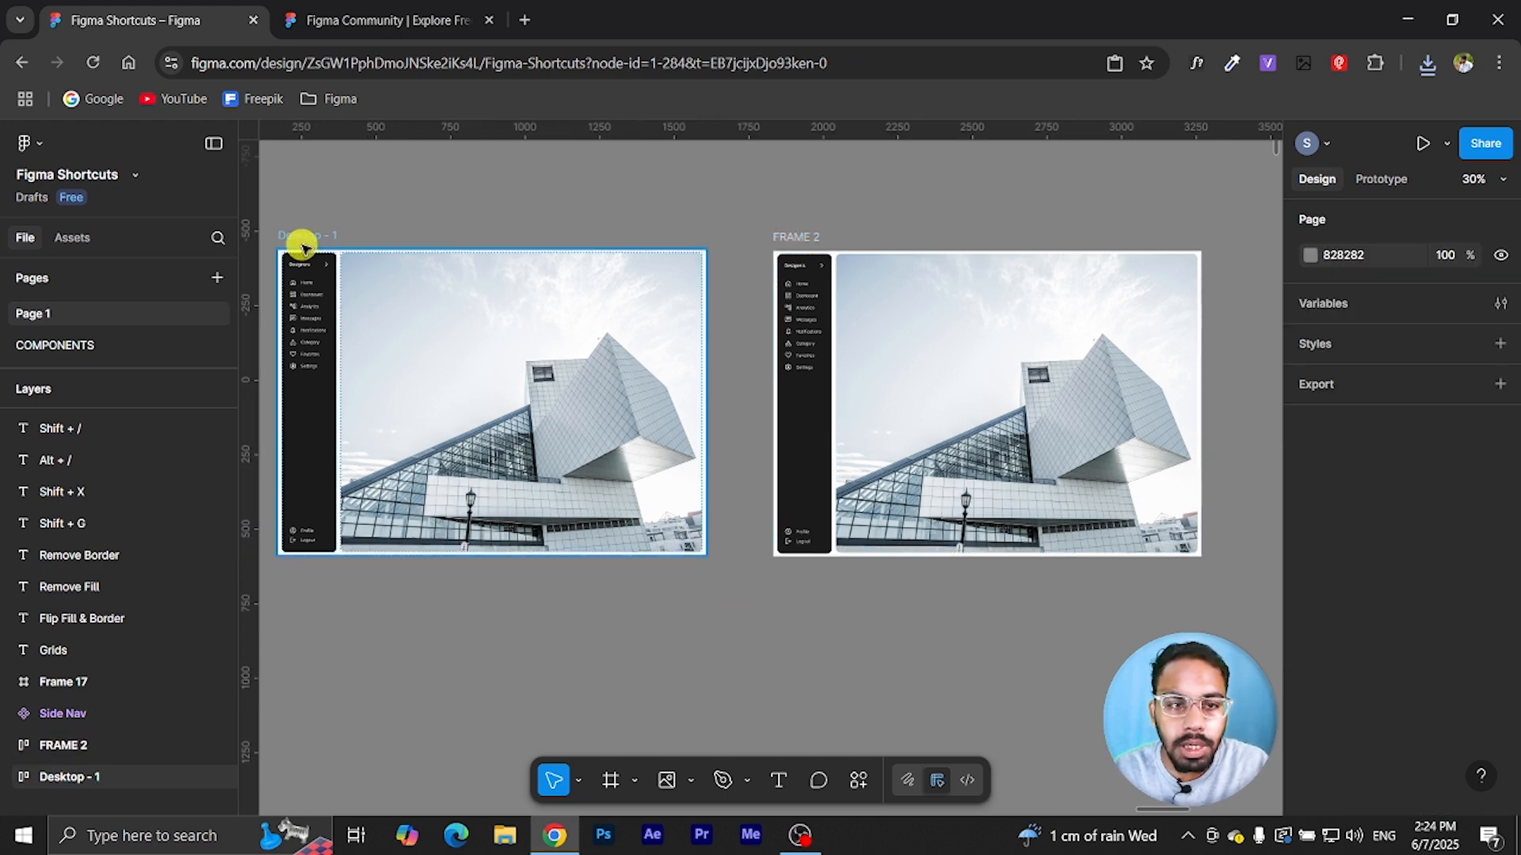
{"action": "left_click", "coordinate": [796, 241], "text": "shift"}
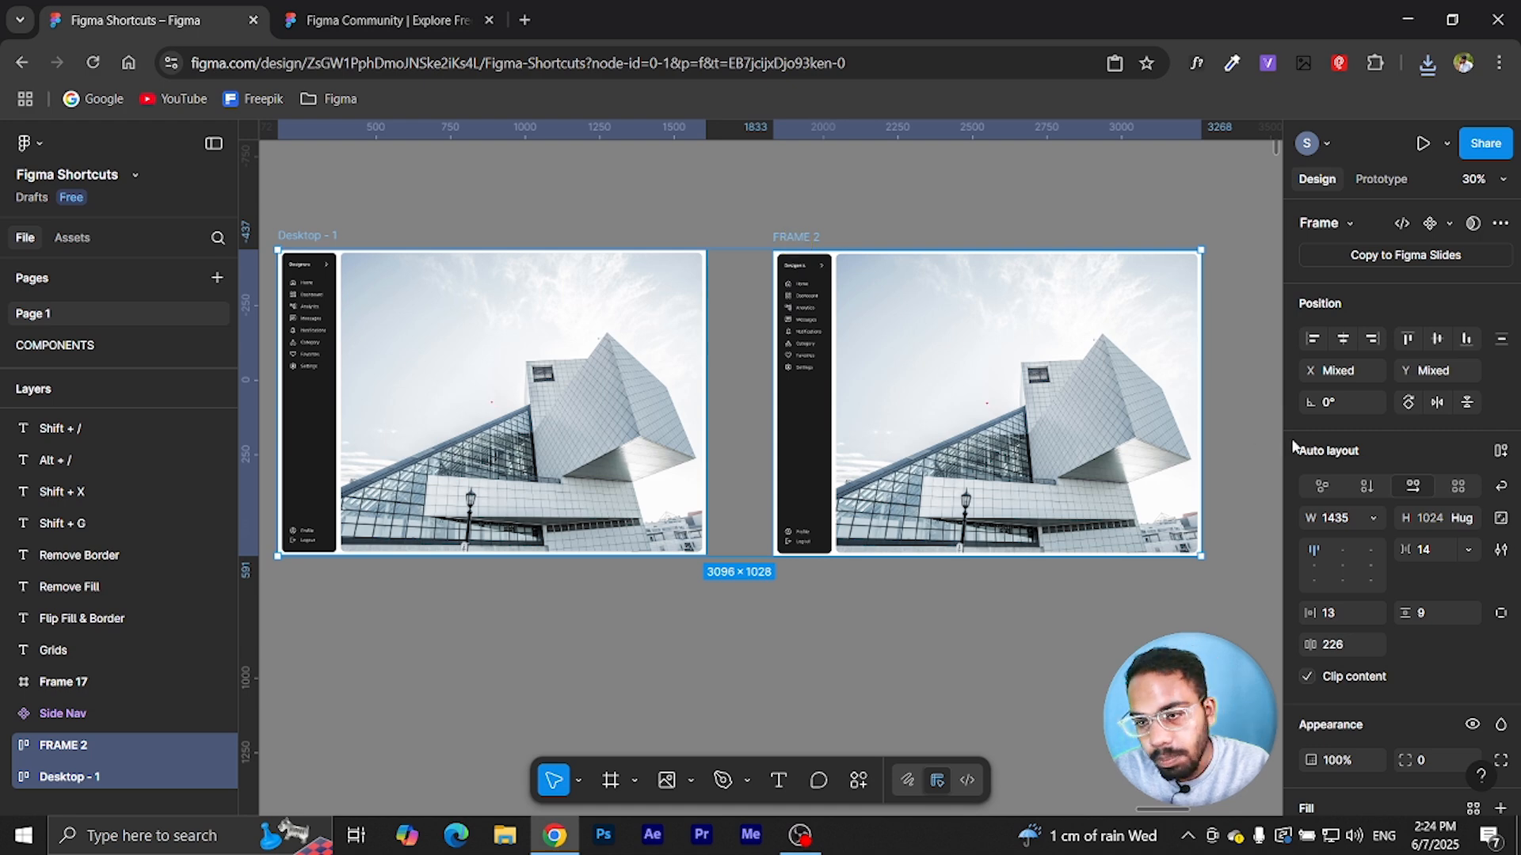
{"action": "scroll", "coordinate": [1385, 440], "scroll_direction": "down", "scroll_amount": 5}
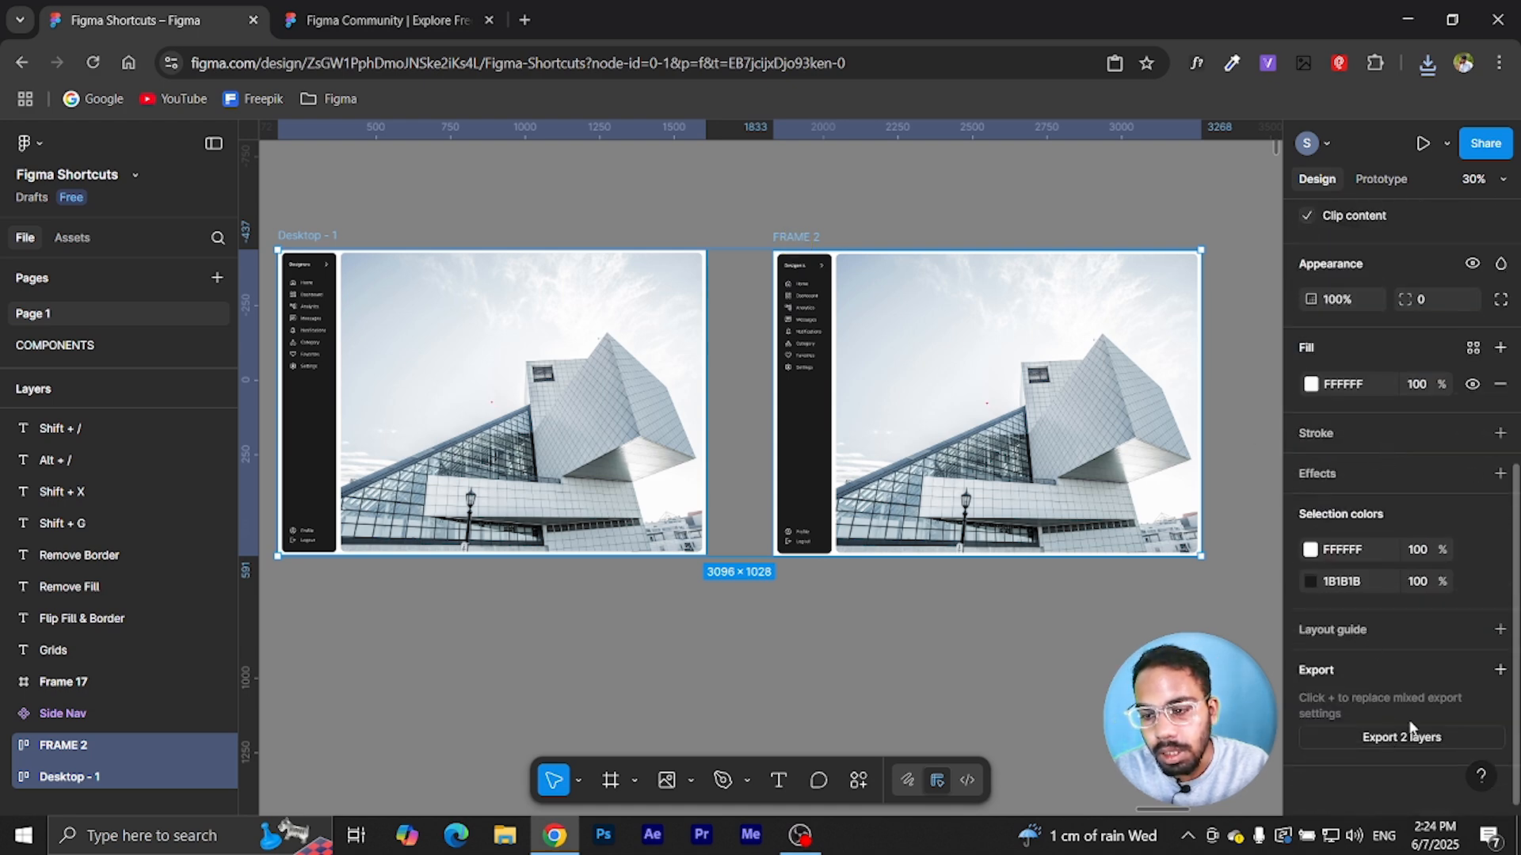
{"action": "left_click", "coordinate": [1500, 670]}
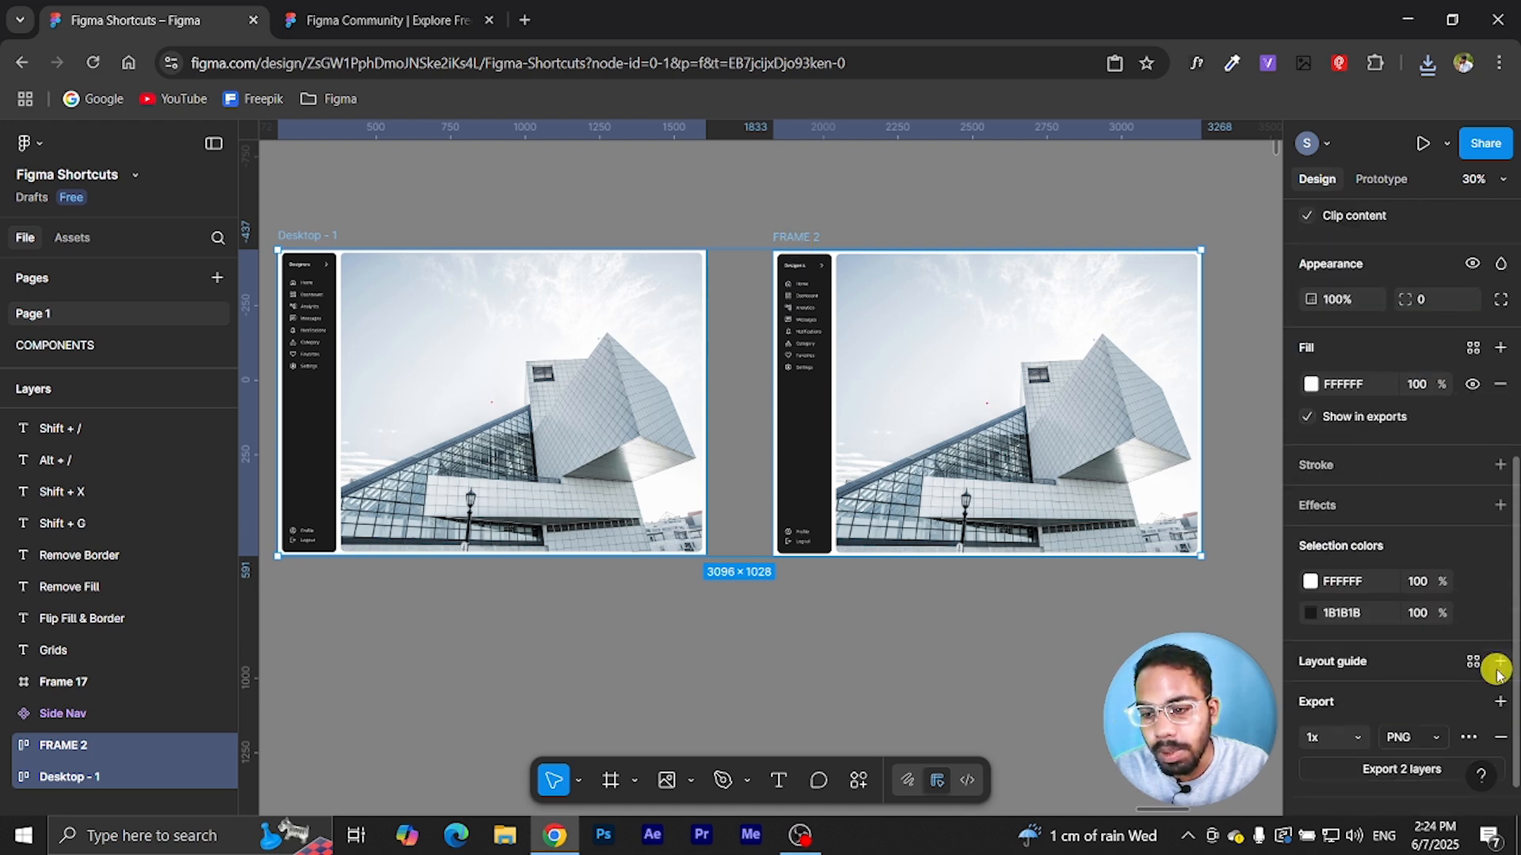
- Set the export format of the two selected frames to PDF, export both layers and check the resulting download
{"action": "left_click", "coordinate": [1416, 746]}
{"action": "left_click", "coordinate": [1422, 787]}
{"action": "scroll", "coordinate": [1402, 760], "scroll_direction": "down", "scroll_amount": 1}
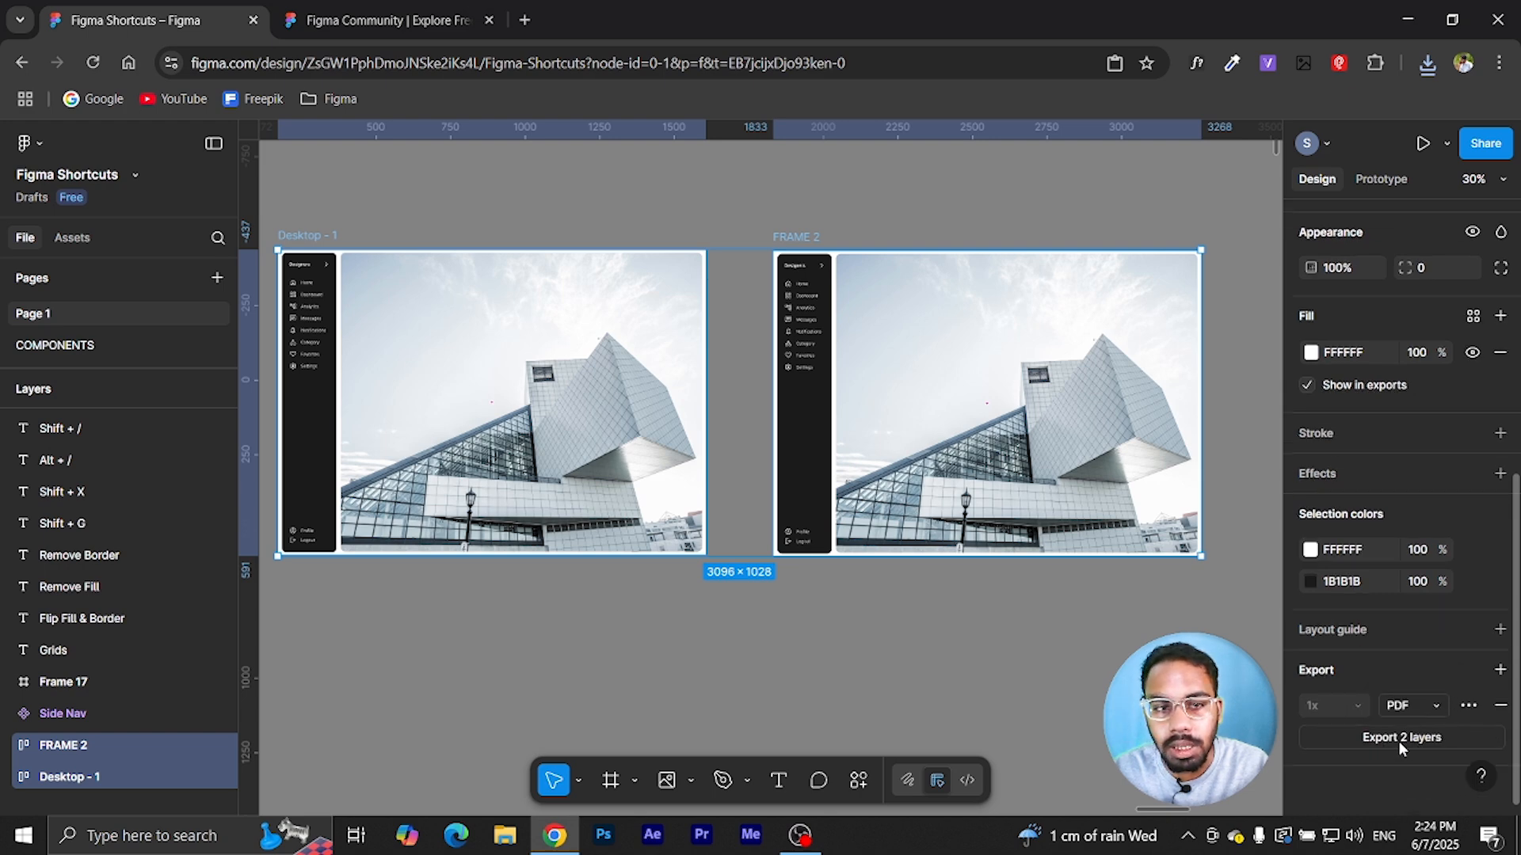
{"action": "left_click", "coordinate": [1399, 738]}
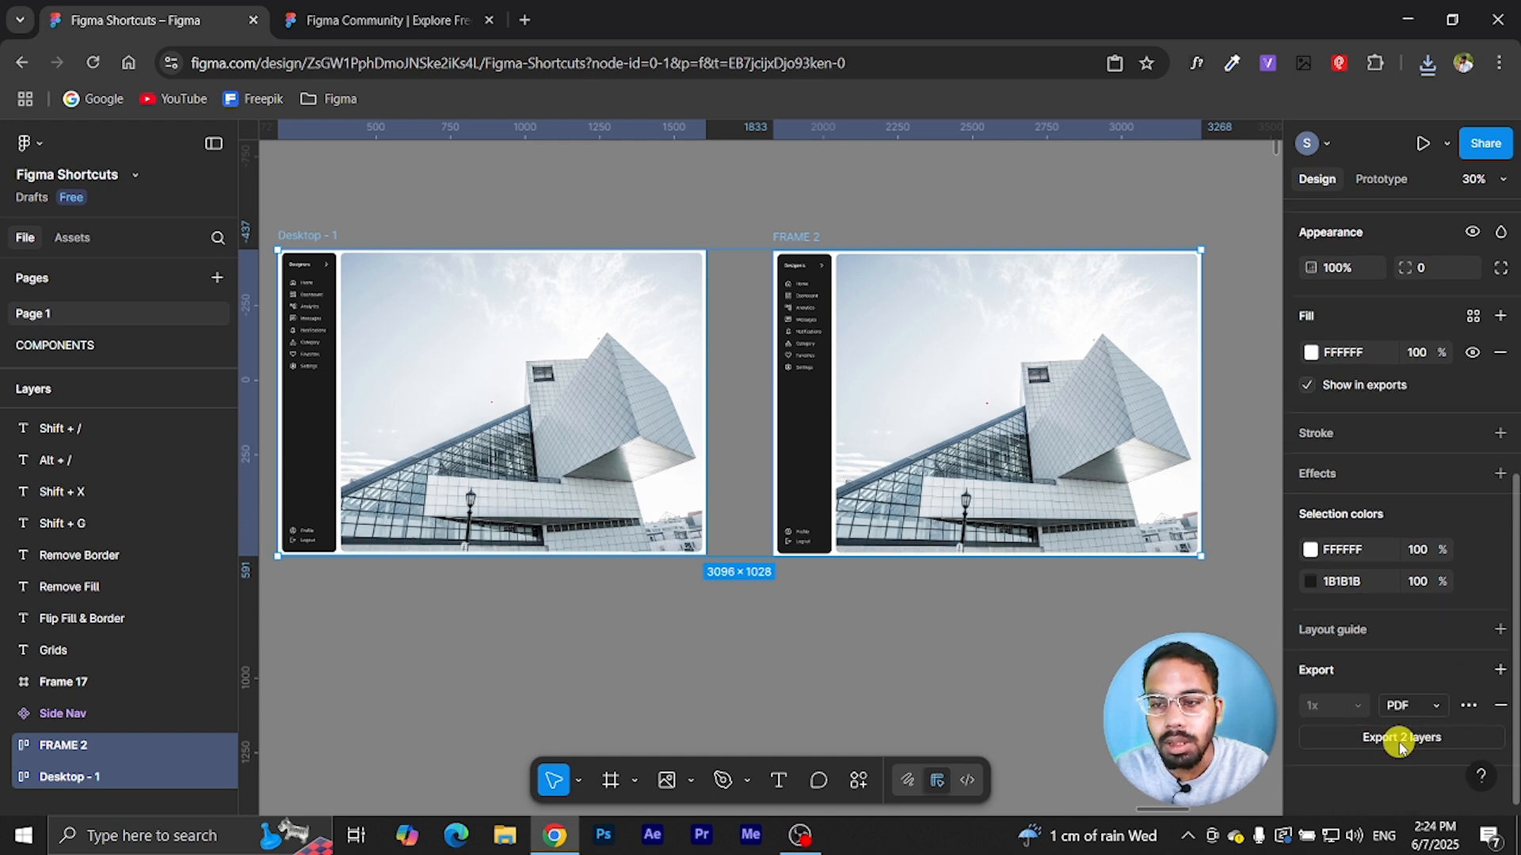
{"action": "left_click", "coordinate": [1428, 64]}
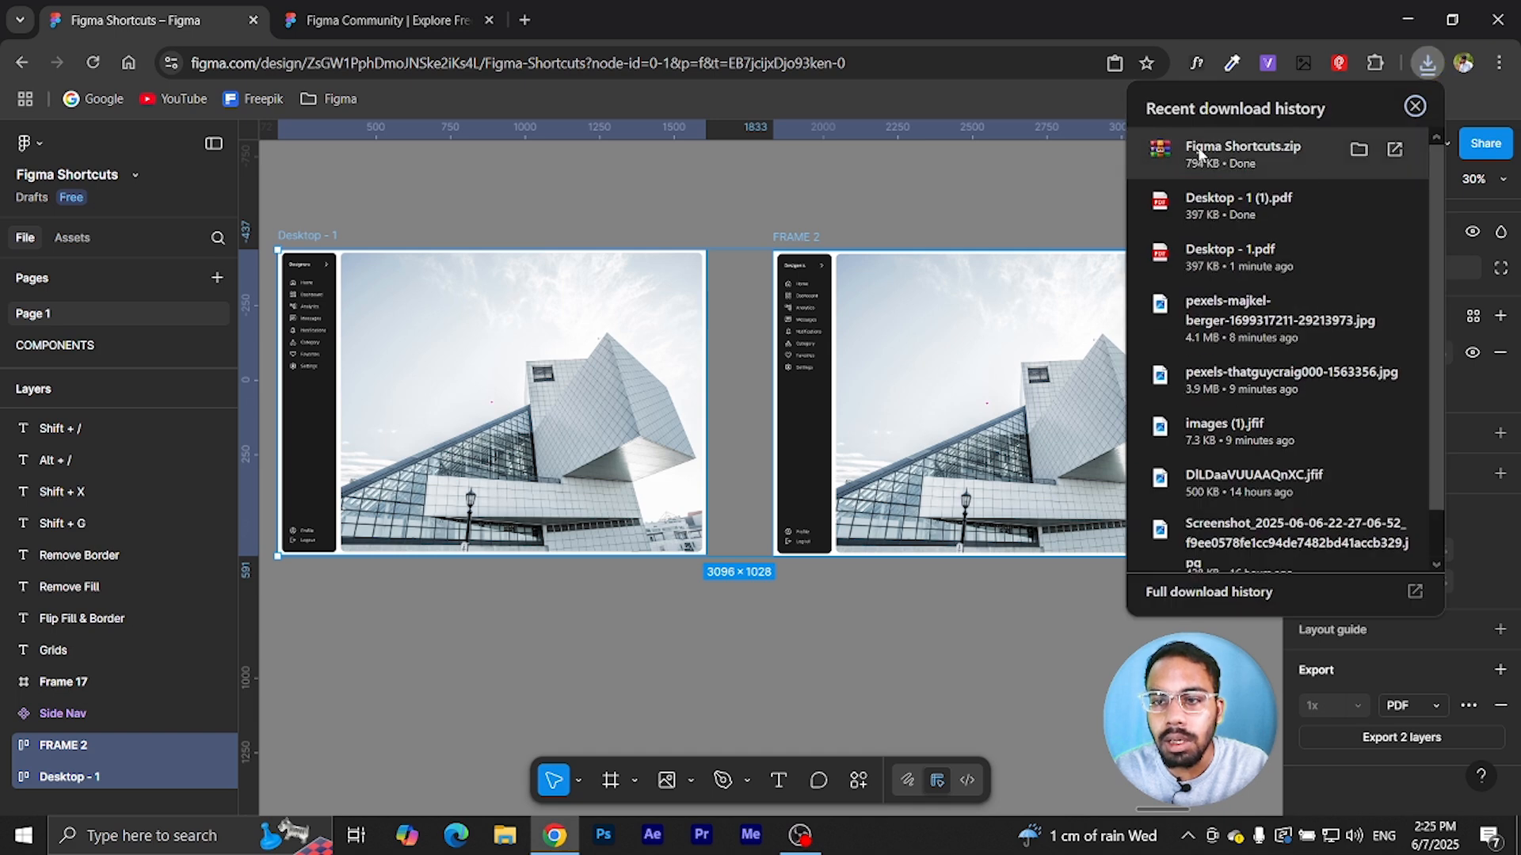
{"action": "left_click", "coordinate": [1062, 187]}
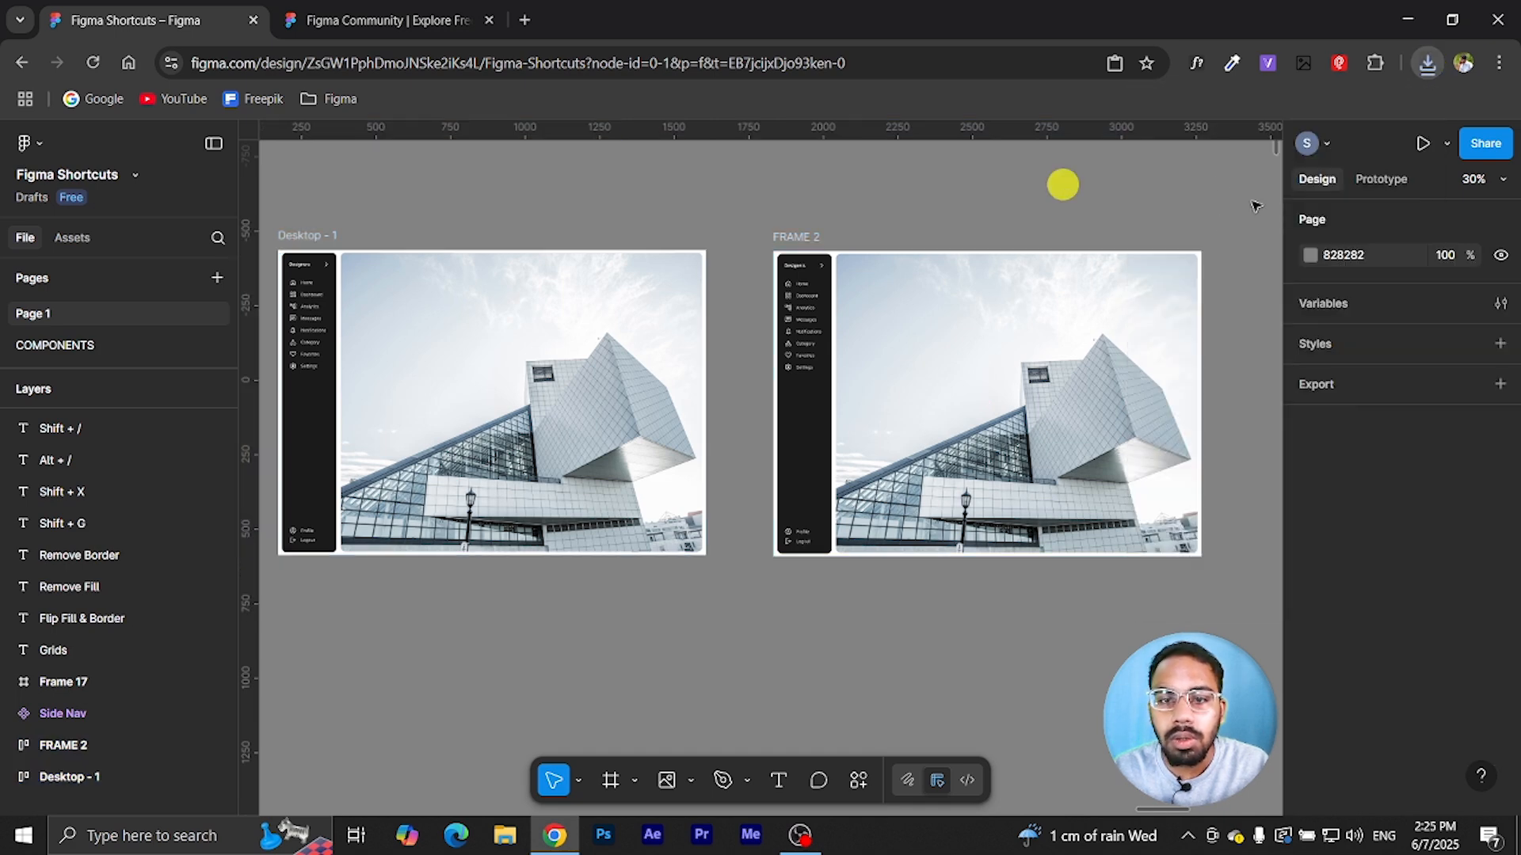
{"action": "left_click", "coordinate": [1427, 64]}
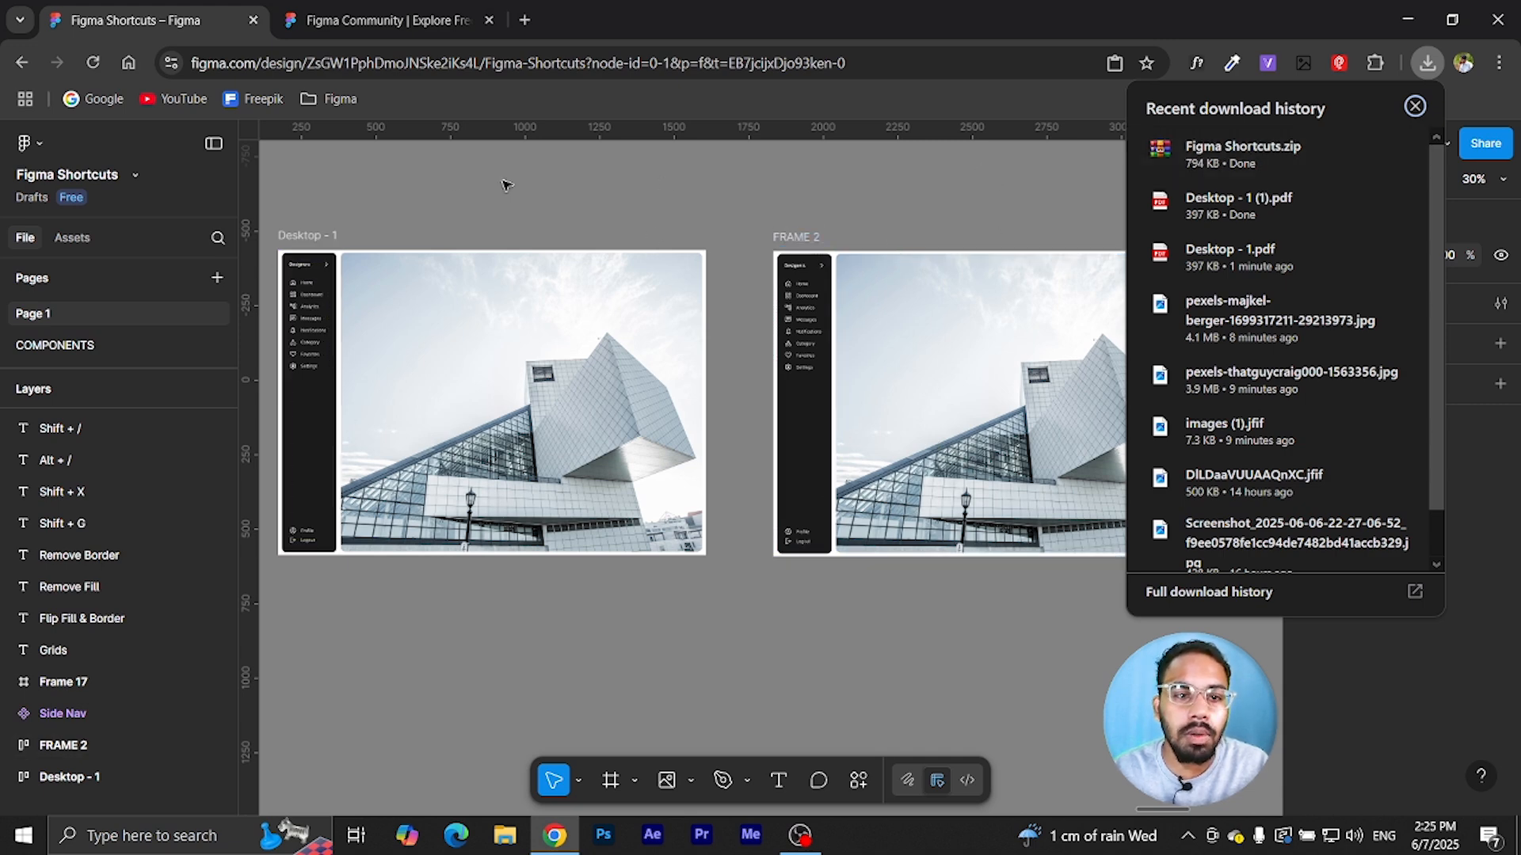
- Copy the Desktop - 1 and FRAME 2 frames and paste them into a newly added page
{"action": "left_click", "coordinate": [309, 230]}
{"action": "left_click", "coordinate": [307, 235]}
{"action": "left_click", "coordinate": [813, 236], "text": "shift"}
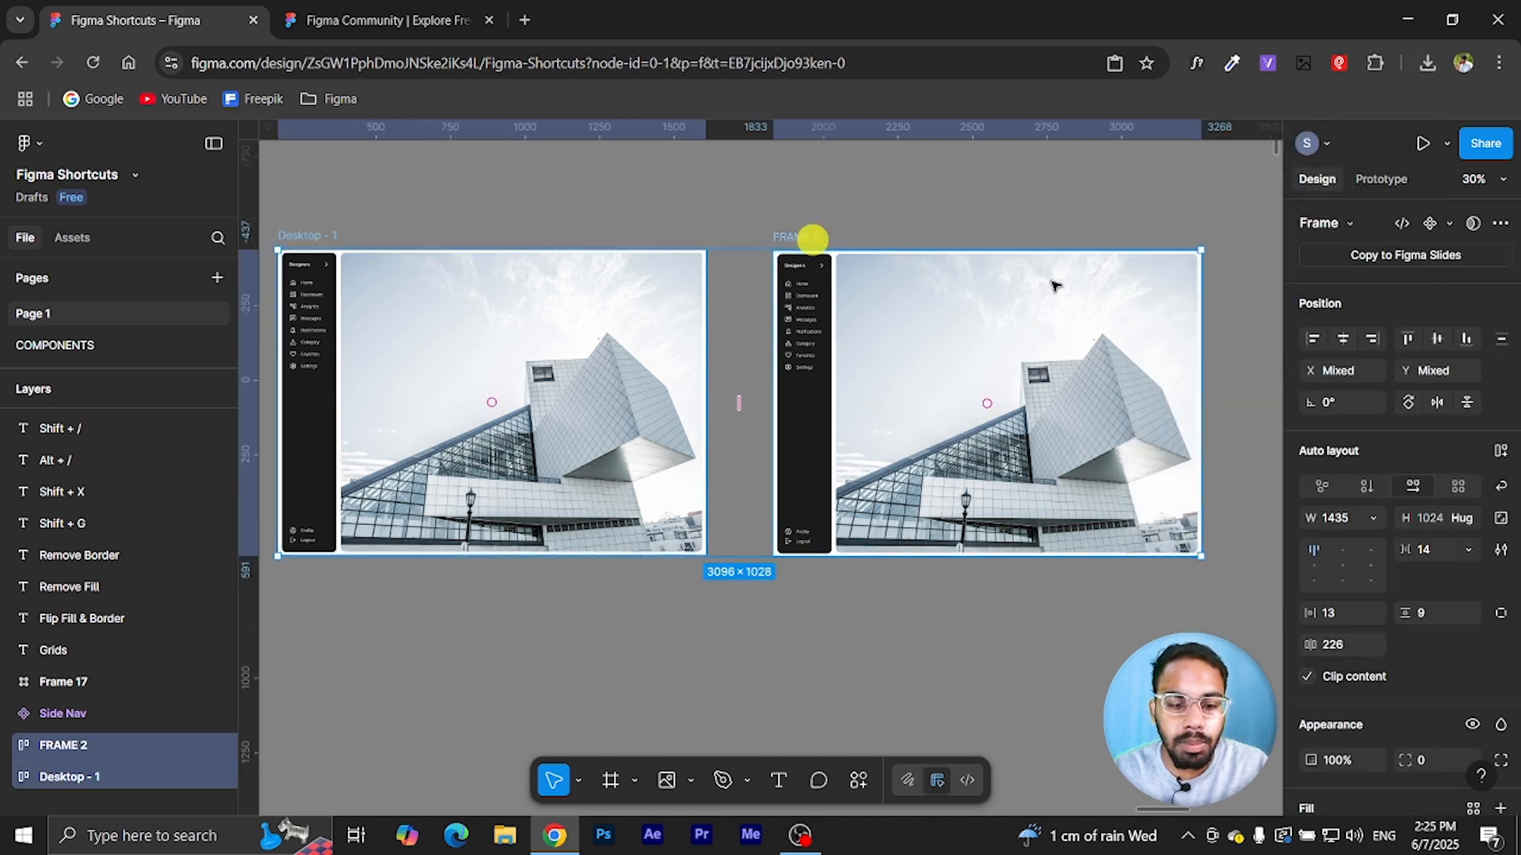
{"action": "left_click", "coordinate": [217, 278]}
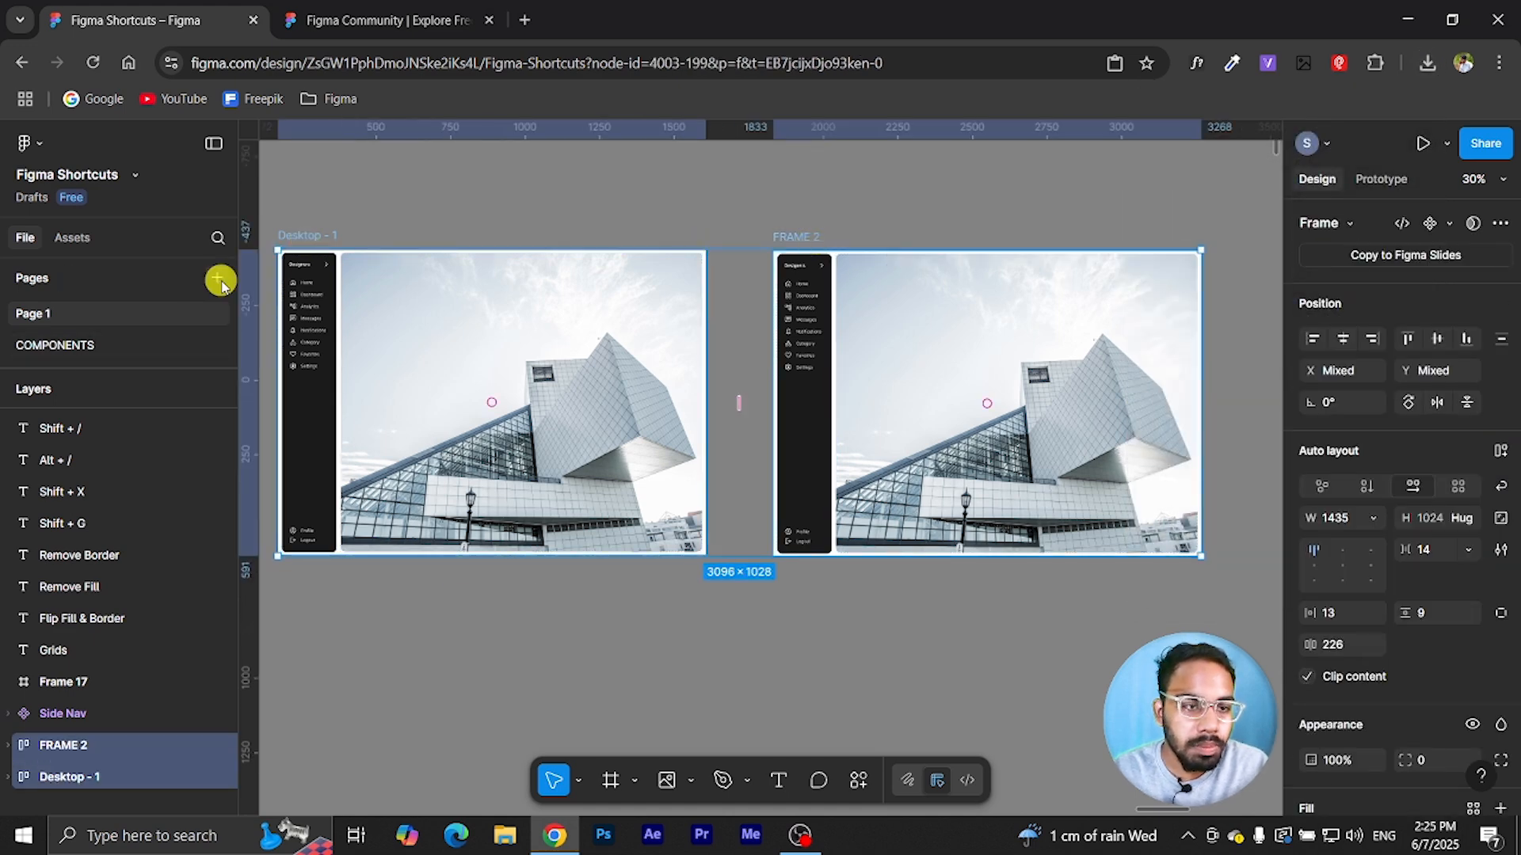
{"action": "key", "text": "ctrl+v"}
{"action": "left_click", "coordinate": [435, 362]}
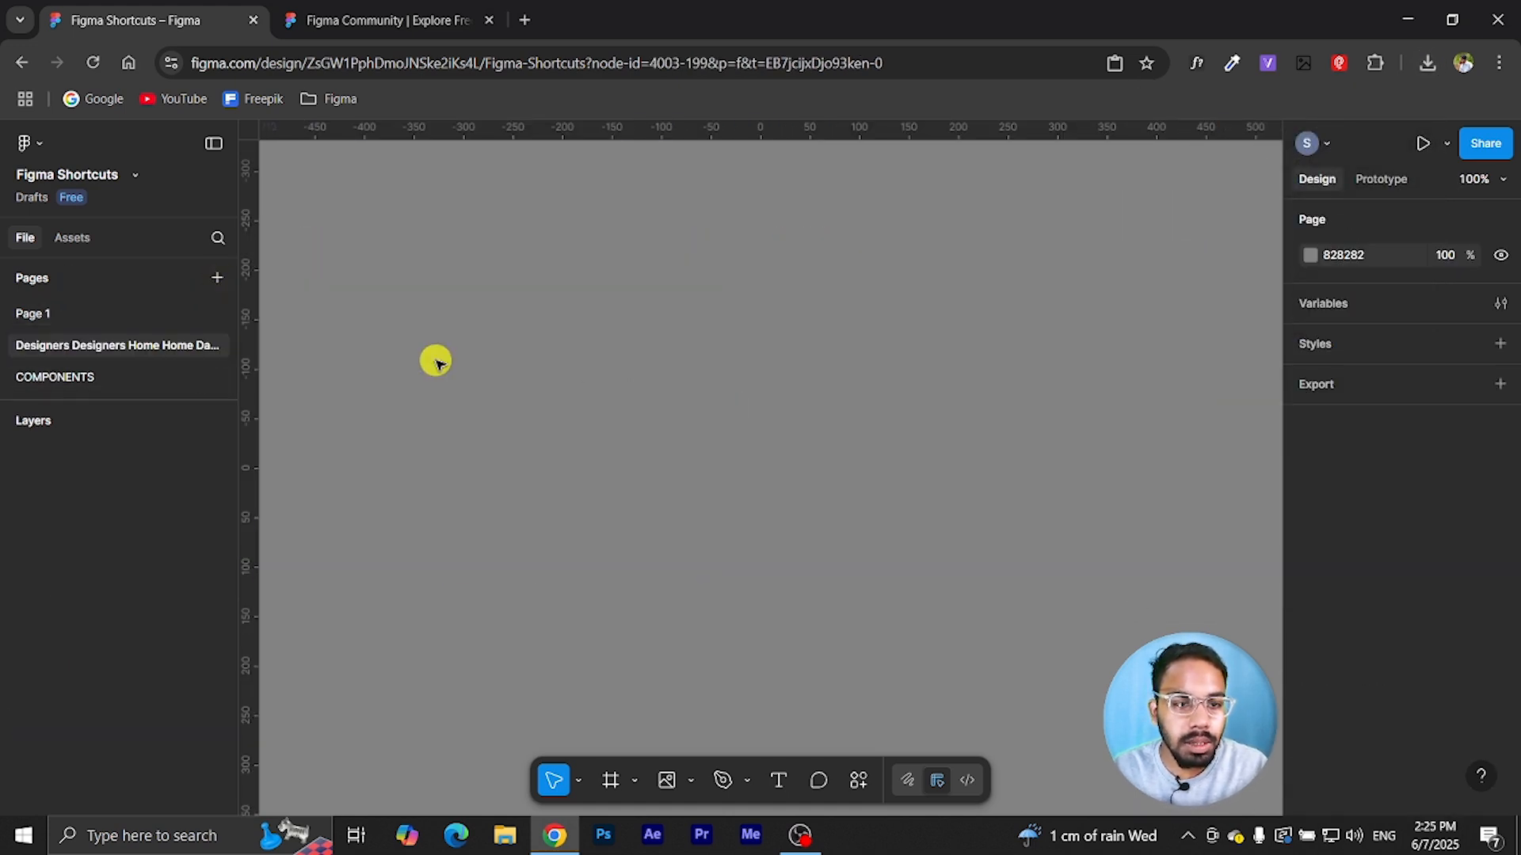
{"action": "key", "text": "ctrl+v"}
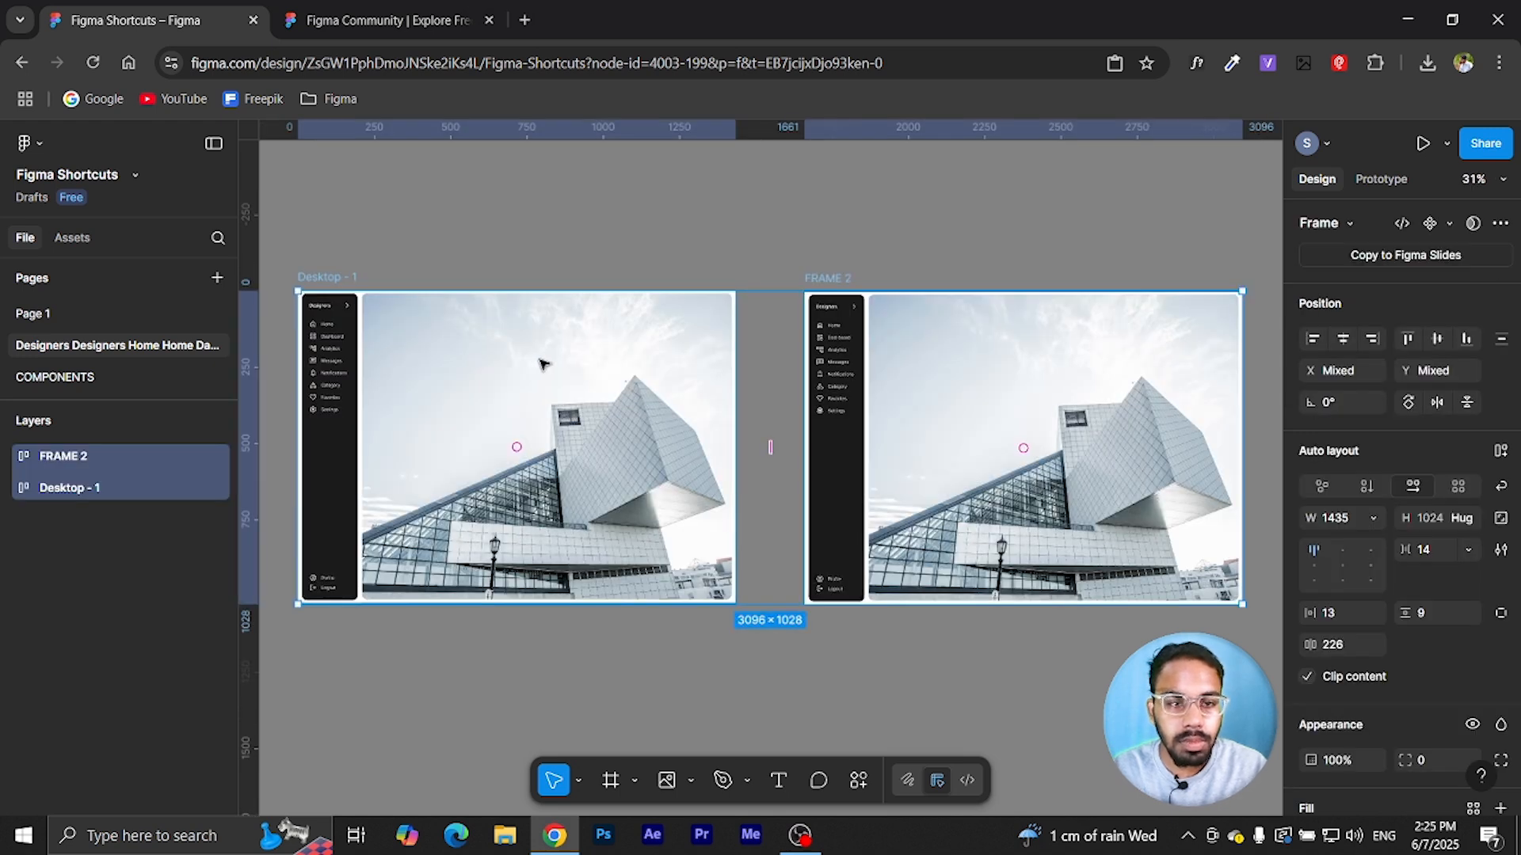
- Export the page's frames to a single PDF with the Same as file (sRGB) color profile and Medium quality
{"action": "left_click", "coordinate": [40, 143]}
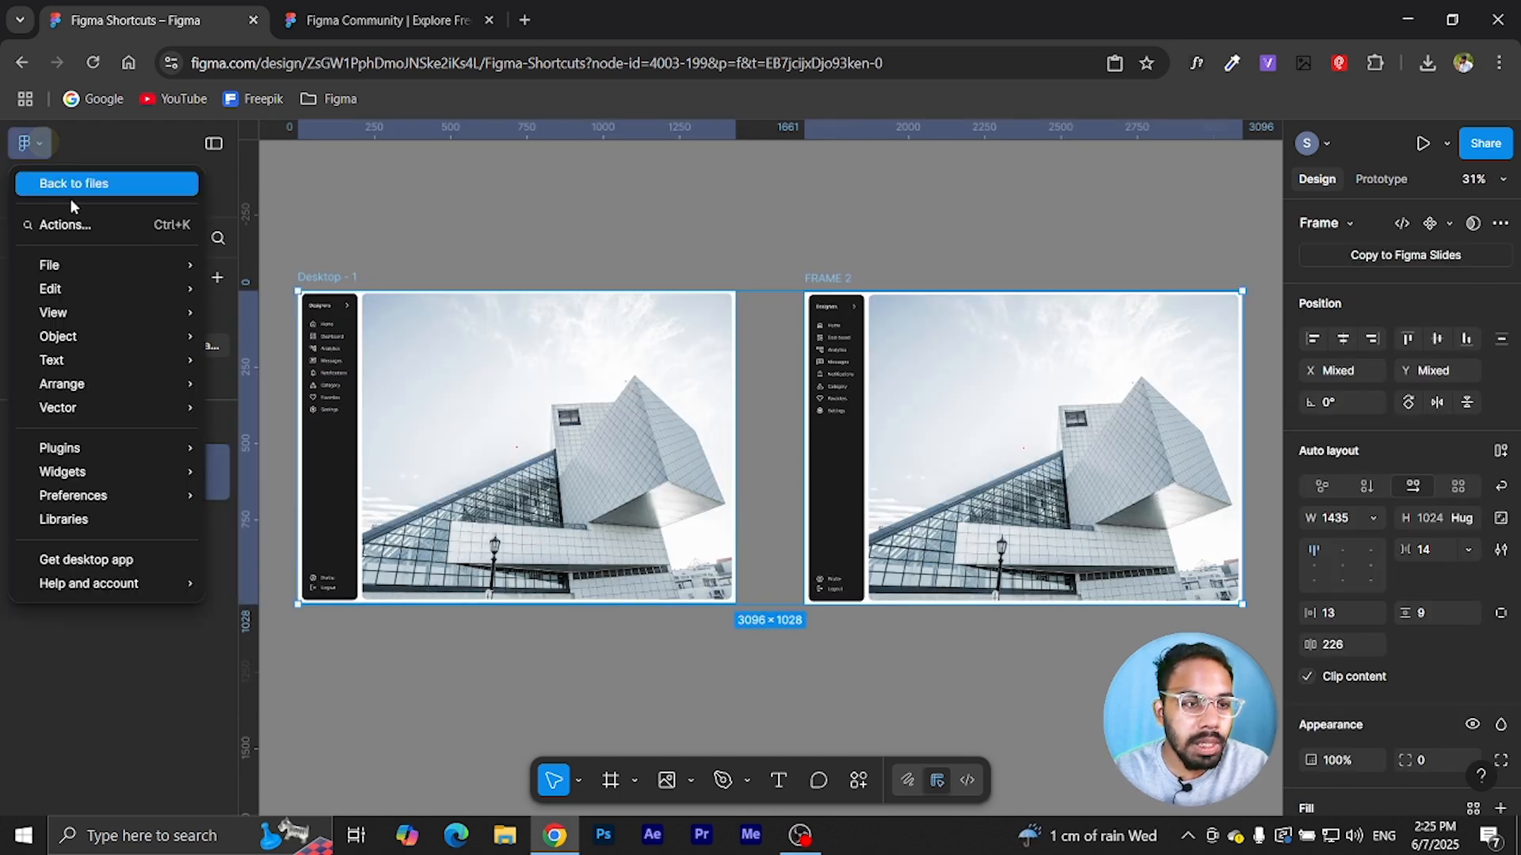
{"action": "mouse_move", "coordinate": [81, 273]}
{"action": "left_click", "coordinate": [332, 585]}
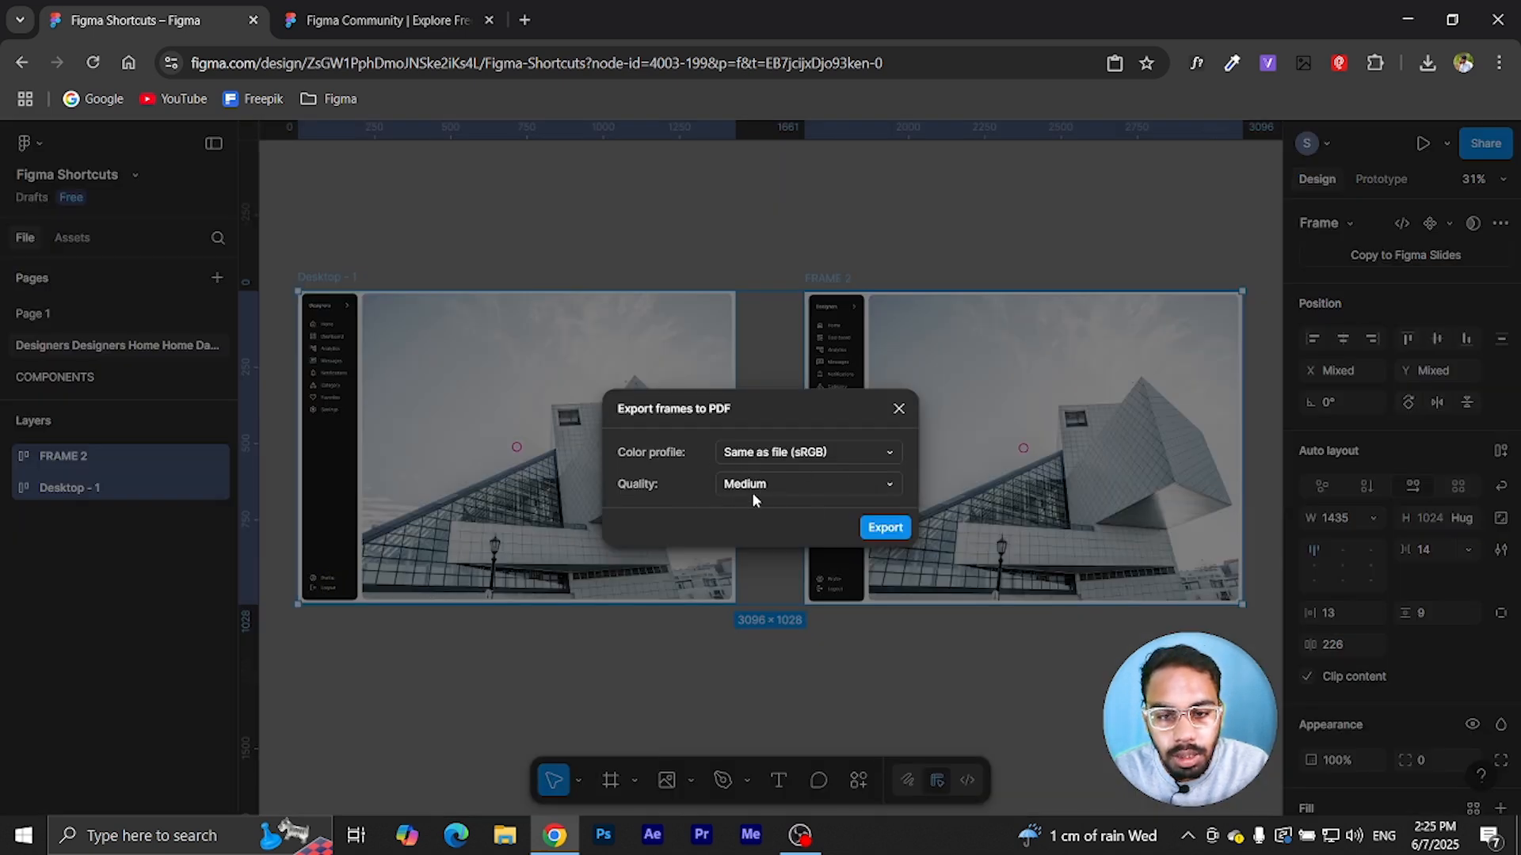
{"action": "left_click", "coordinate": [753, 492]}
{"action": "left_click", "coordinate": [757, 484]}
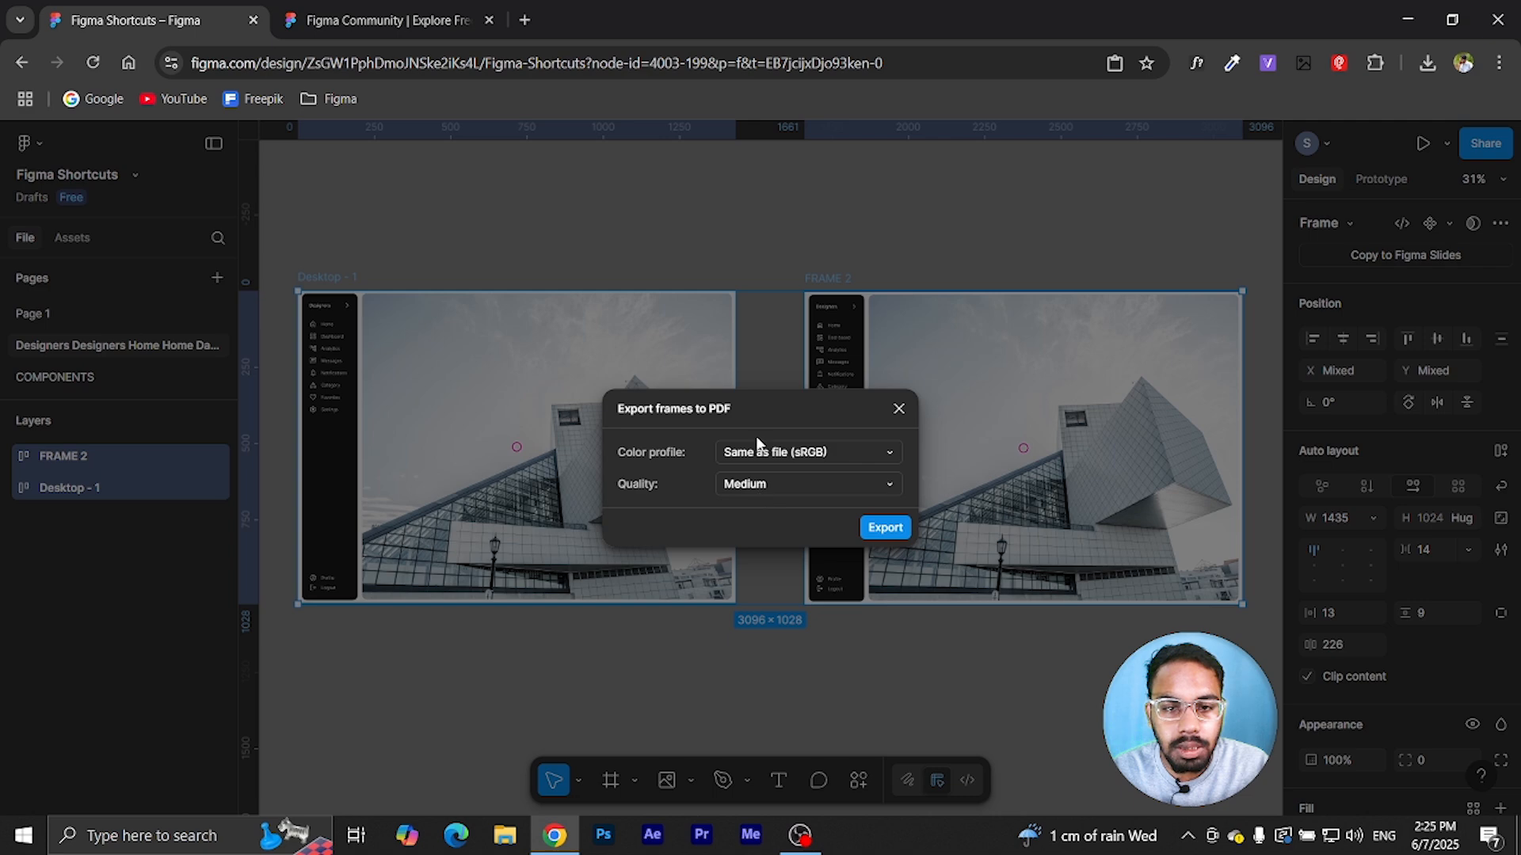
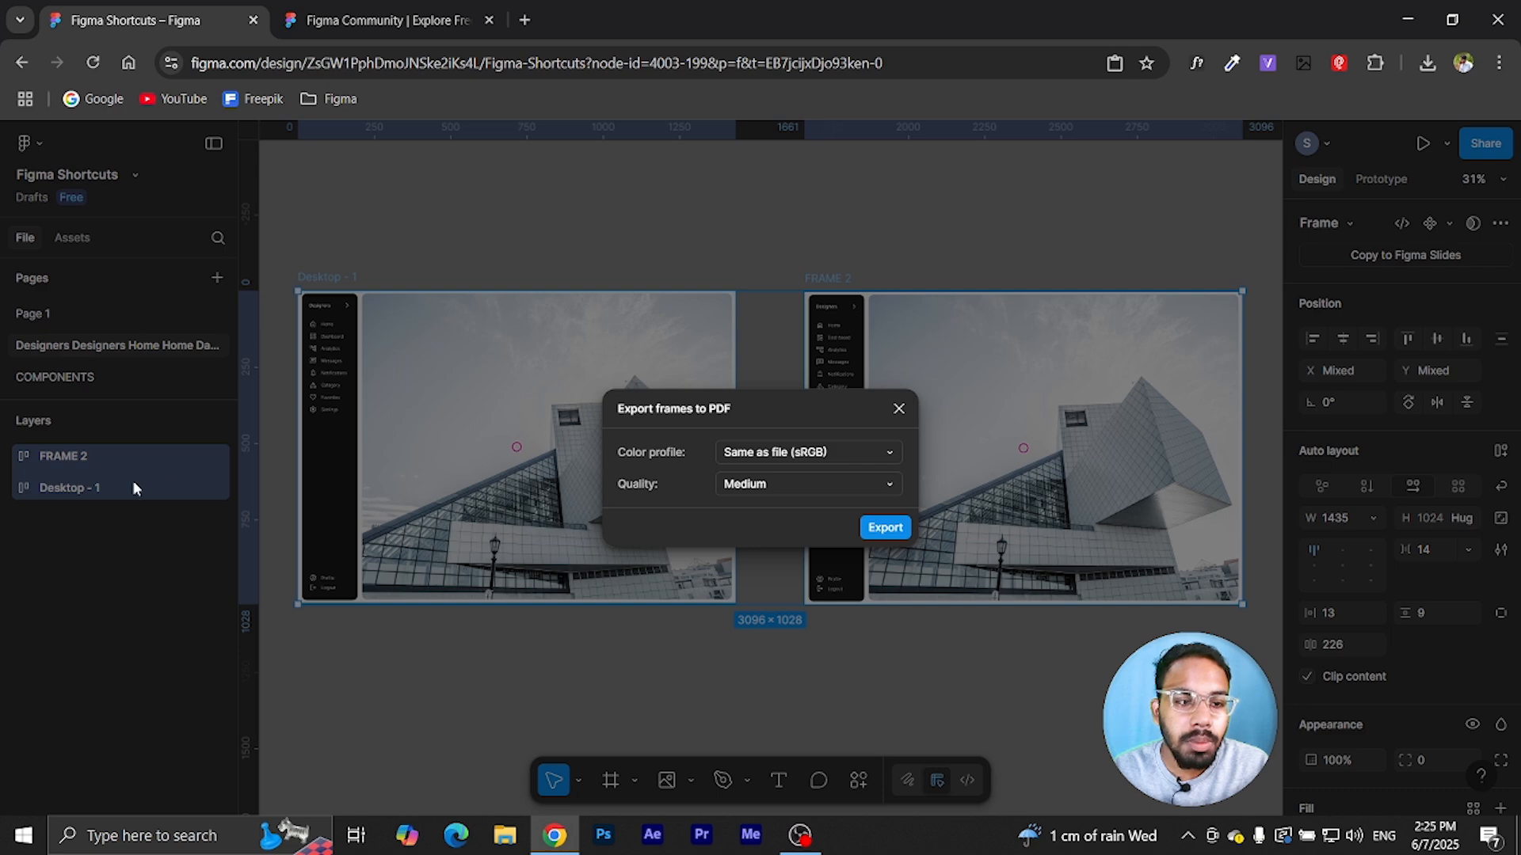
{"action": "left_click", "coordinate": [888, 528]}
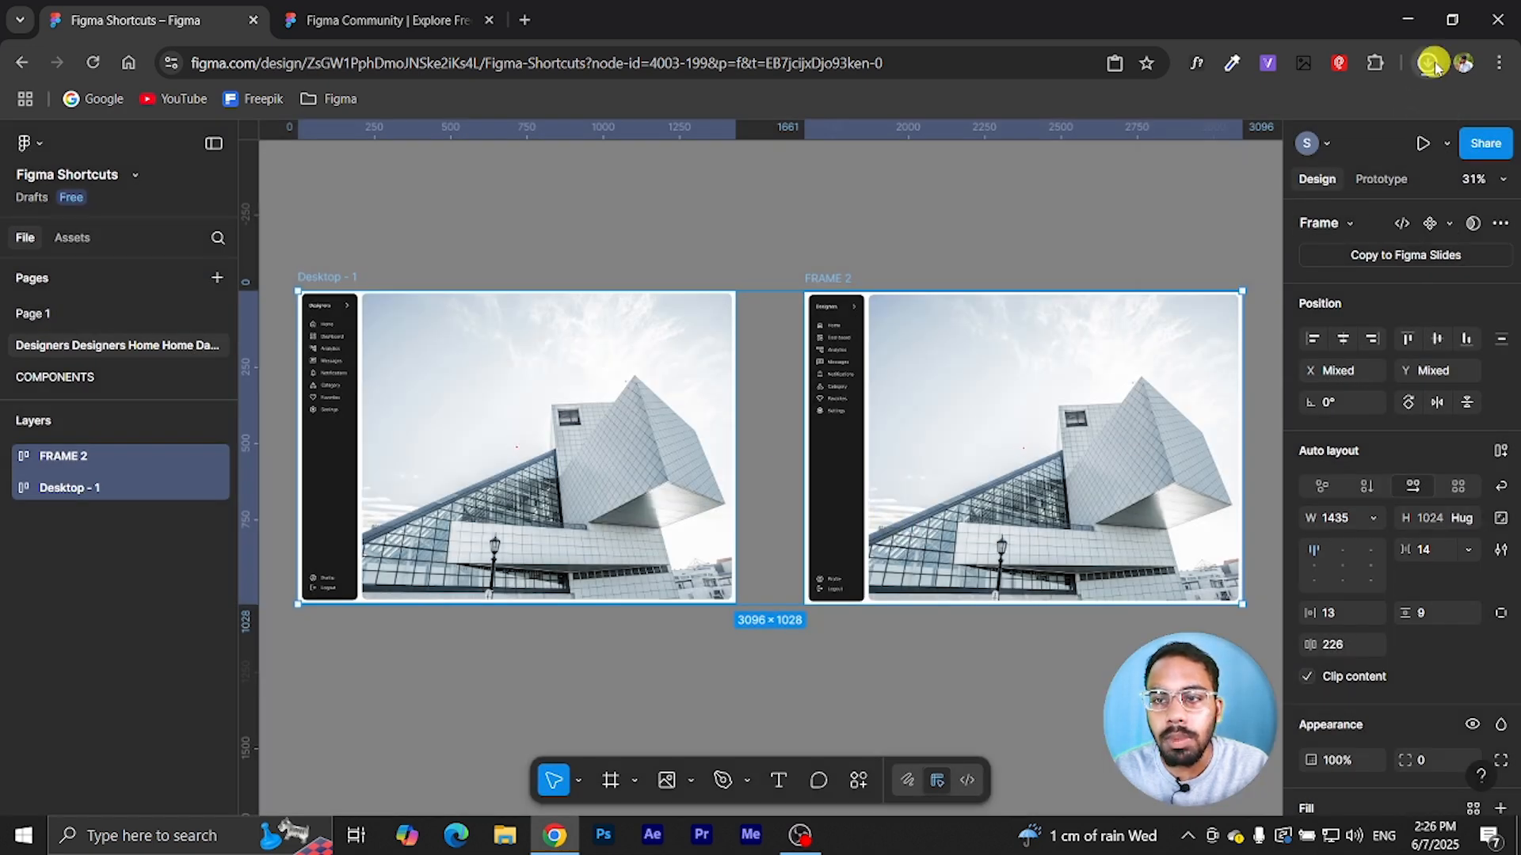
- Open the downloaded Figma Shortcuts.pdf, look through both of its pages and close it
{"action": "left_click", "coordinate": [1430, 64]}
{"action": "left_click", "coordinate": [1213, 164]}
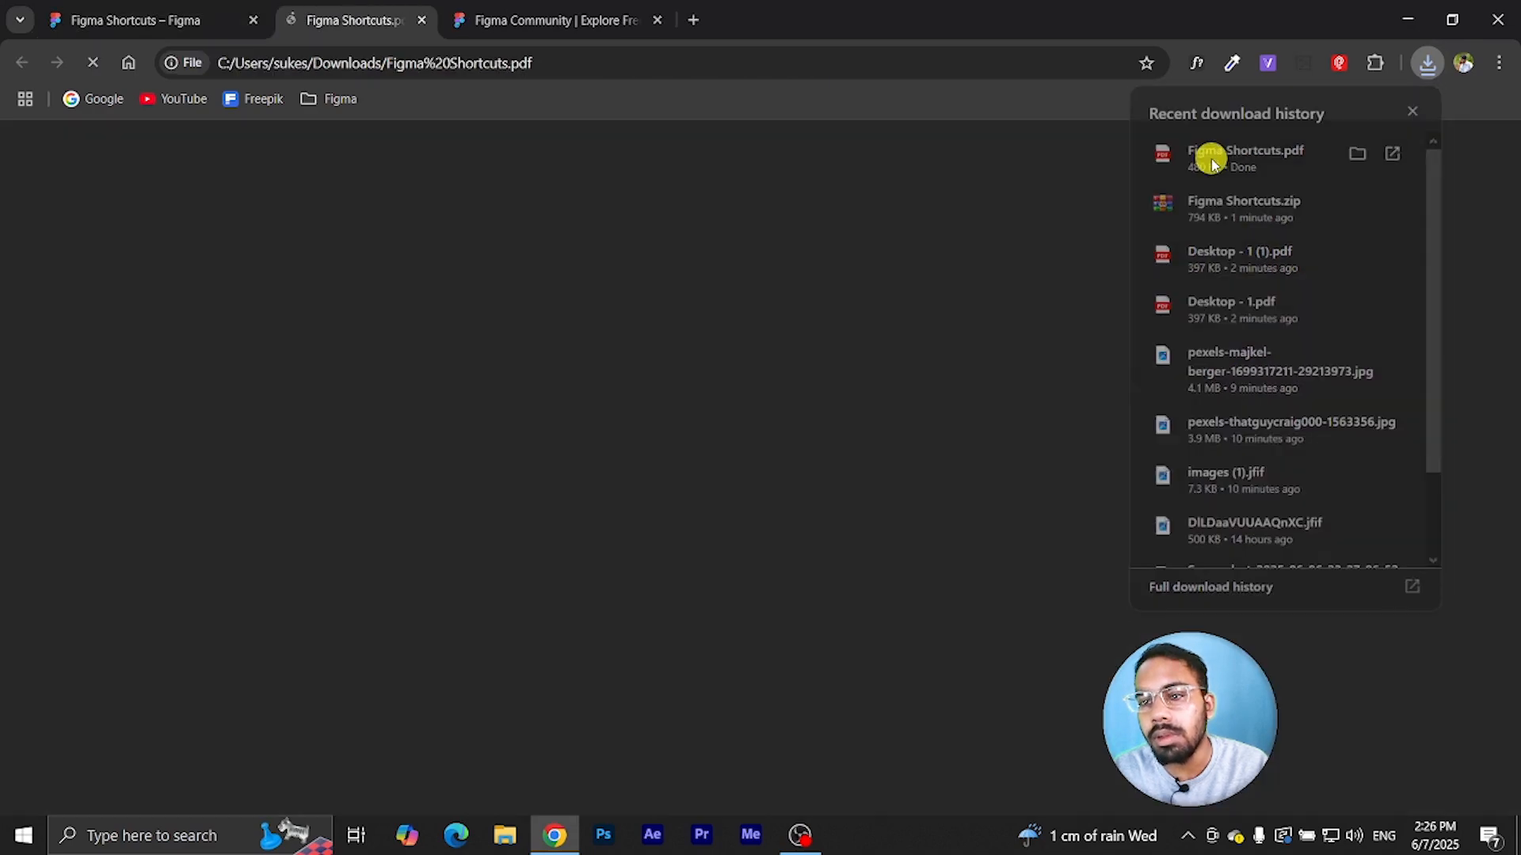
{"action": "scroll", "coordinate": [510, 307], "scroll_direction": "down", "scroll_amount": 6}
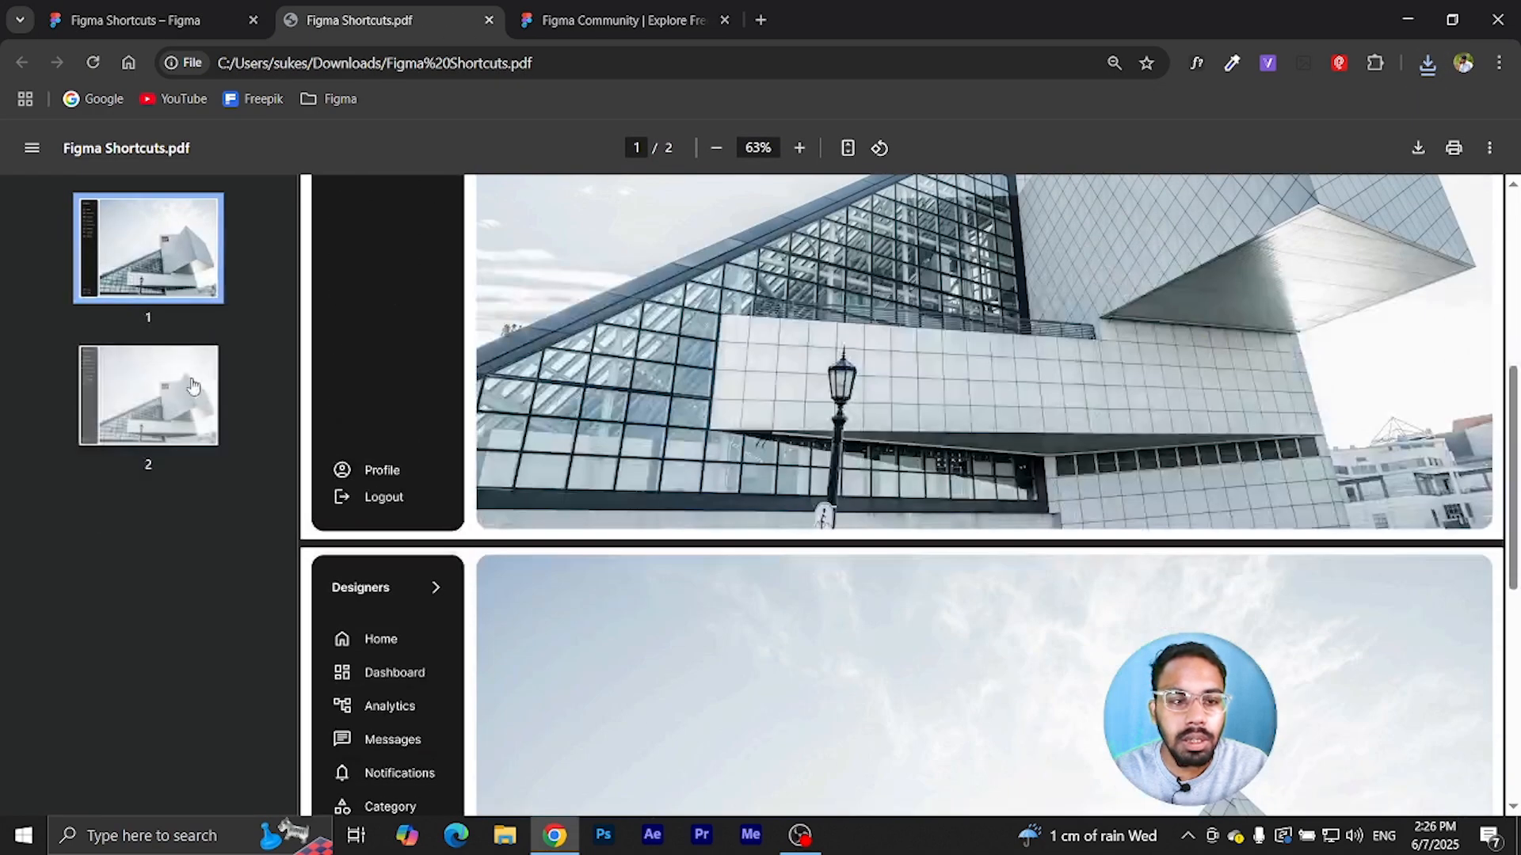
{"action": "left_click", "coordinate": [184, 384]}
{"action": "left_click", "coordinate": [141, 239]}
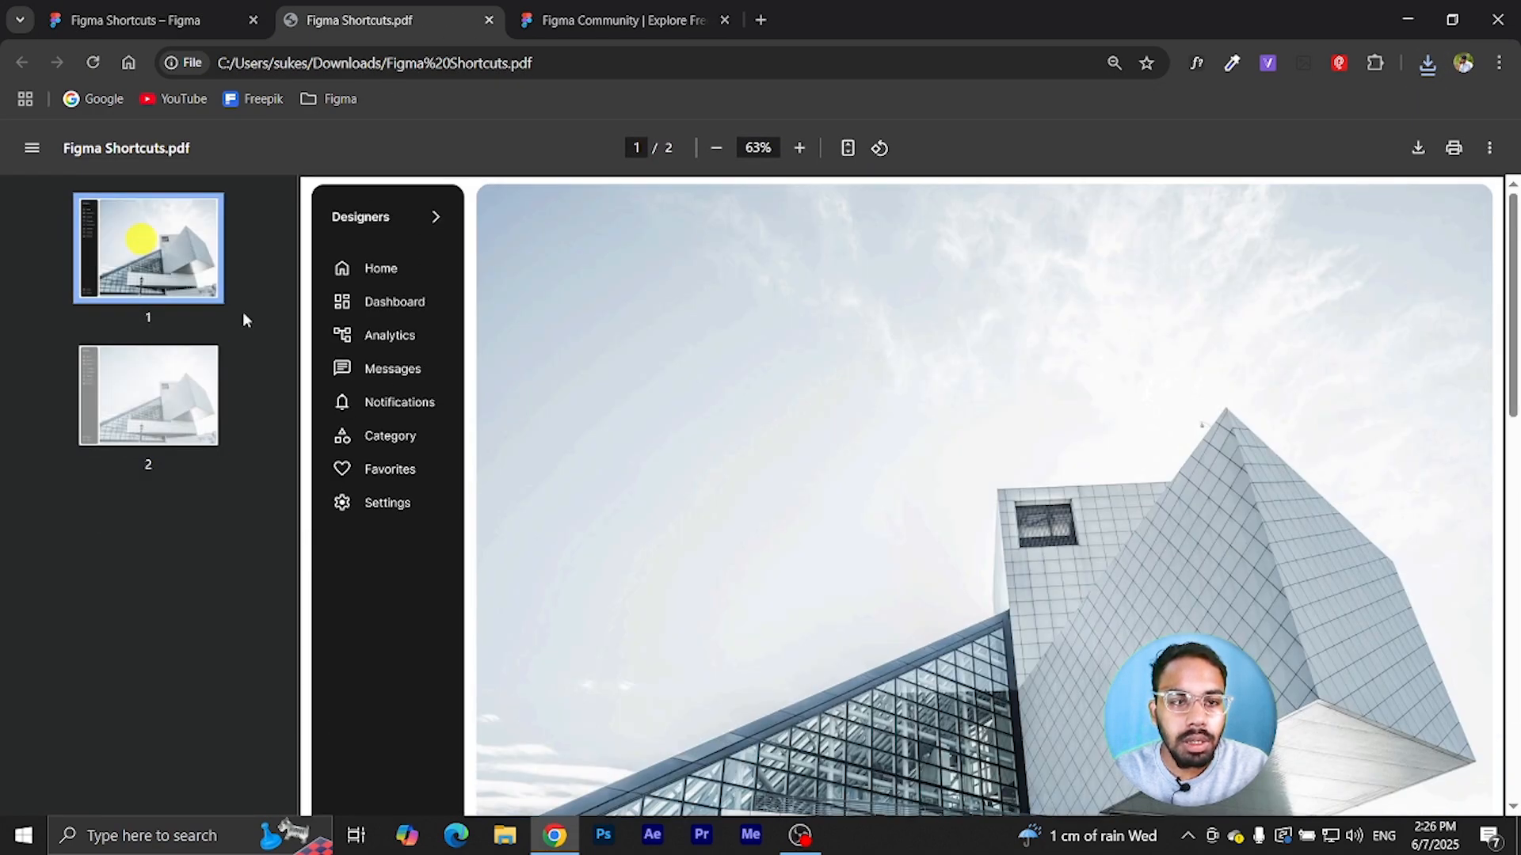
{"action": "middle_click", "coordinate": [425, 31]}
{"action": "left_click", "coordinate": [746, 208]}
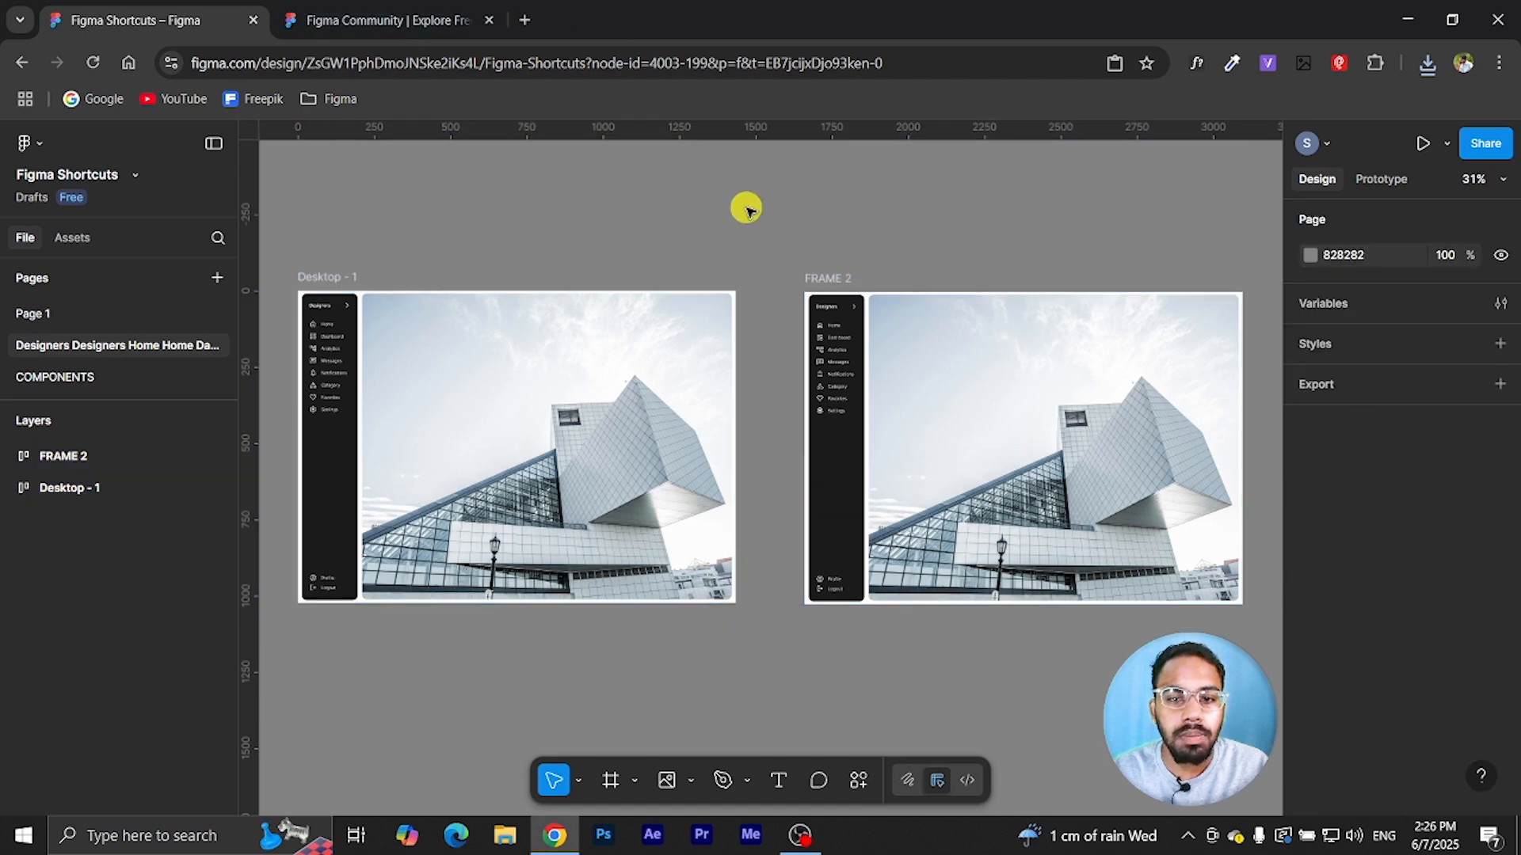
{"action": "scroll", "coordinate": [789, 358], "scroll_direction": "down", "scroll_amount": 5}
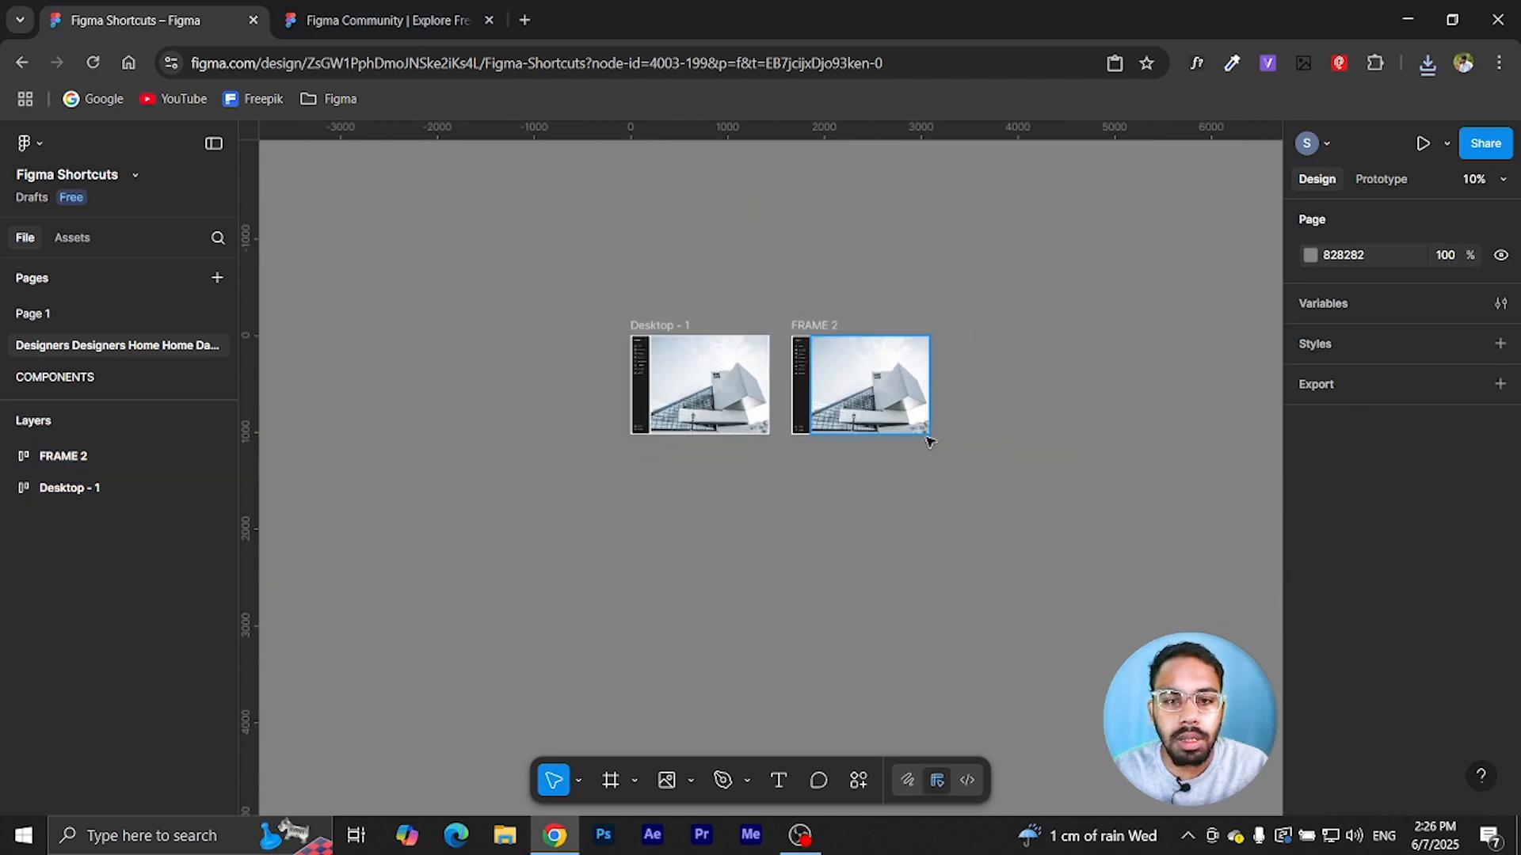
{"action": "scroll", "coordinate": [994, 428], "scroll_direction": "up", "scroll_amount": 3}
{"action": "scroll", "coordinate": [333, 334], "scroll_direction": "up", "scroll_amount": 5, "text": "ctrl"}
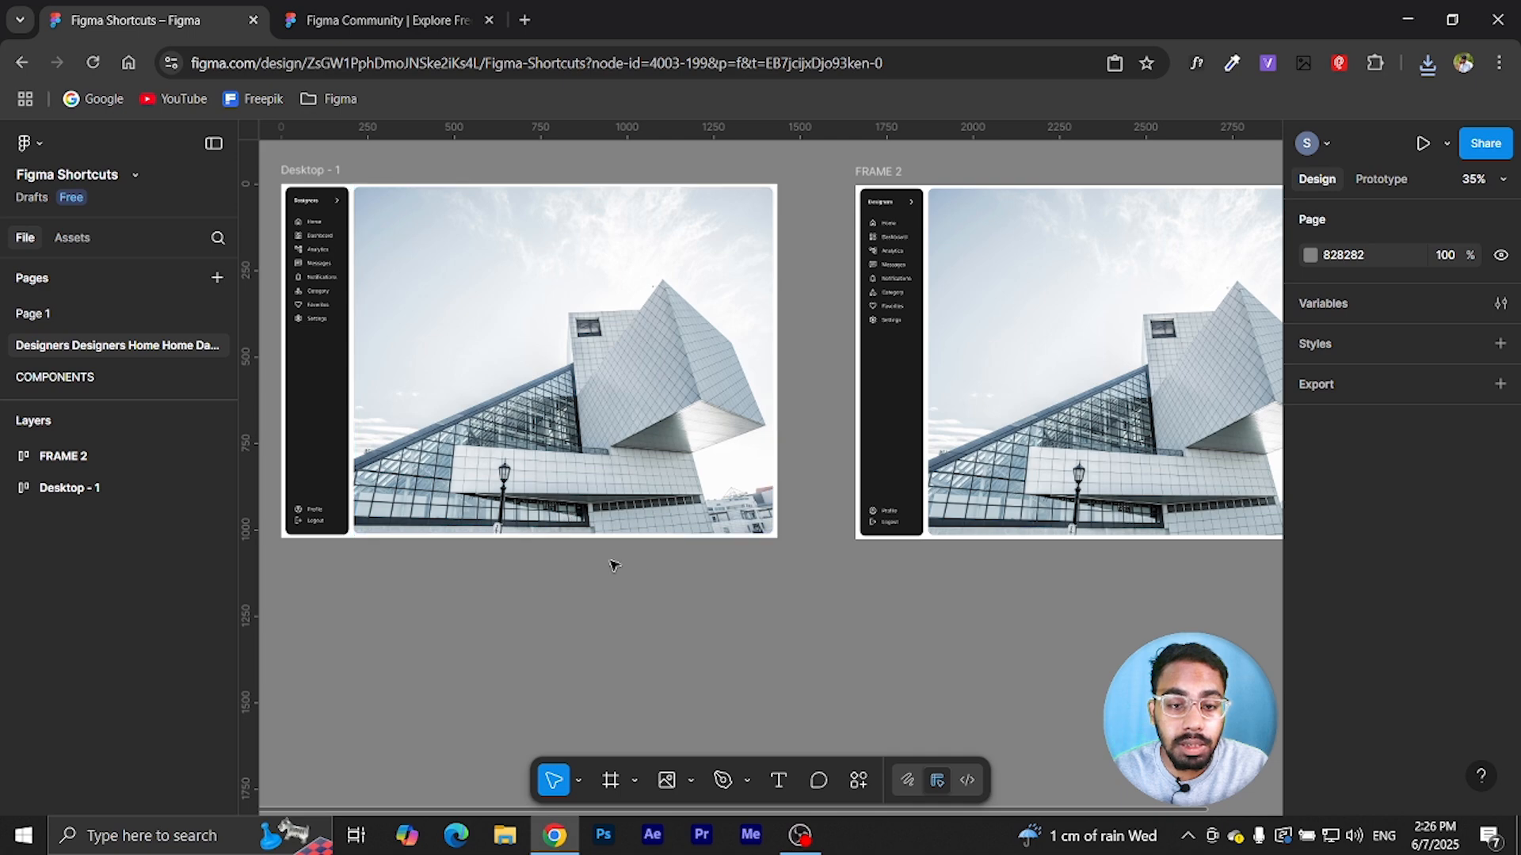
- Browse the templates on the Figma Community page and return to the Figma Shortcuts file
{"action": "left_click", "coordinate": [439, 18]}
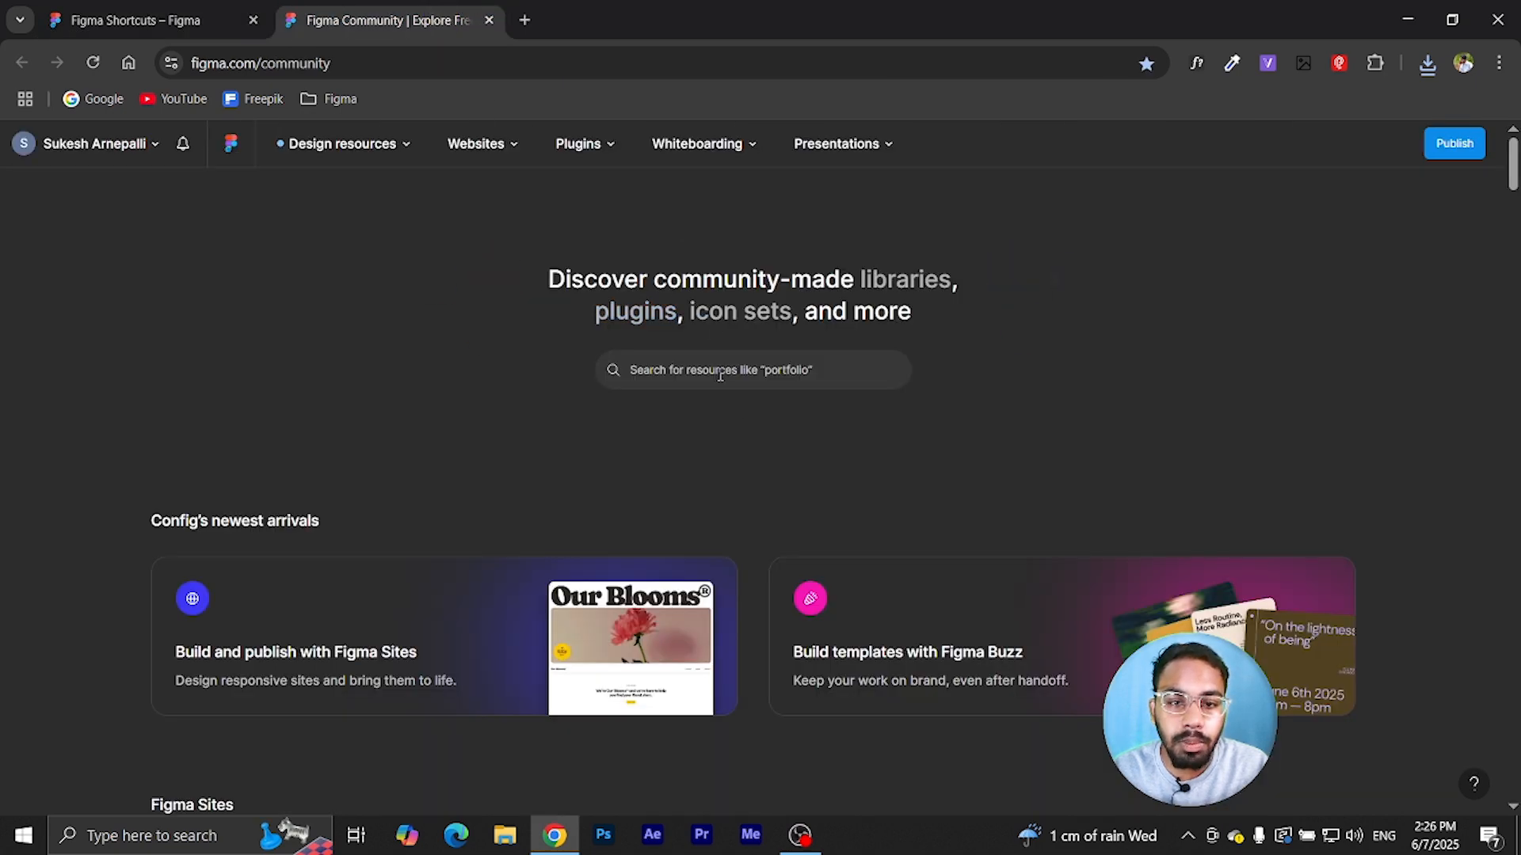
{"action": "scroll", "coordinate": [713, 475], "scroll_direction": "down", "scroll_amount": 10}
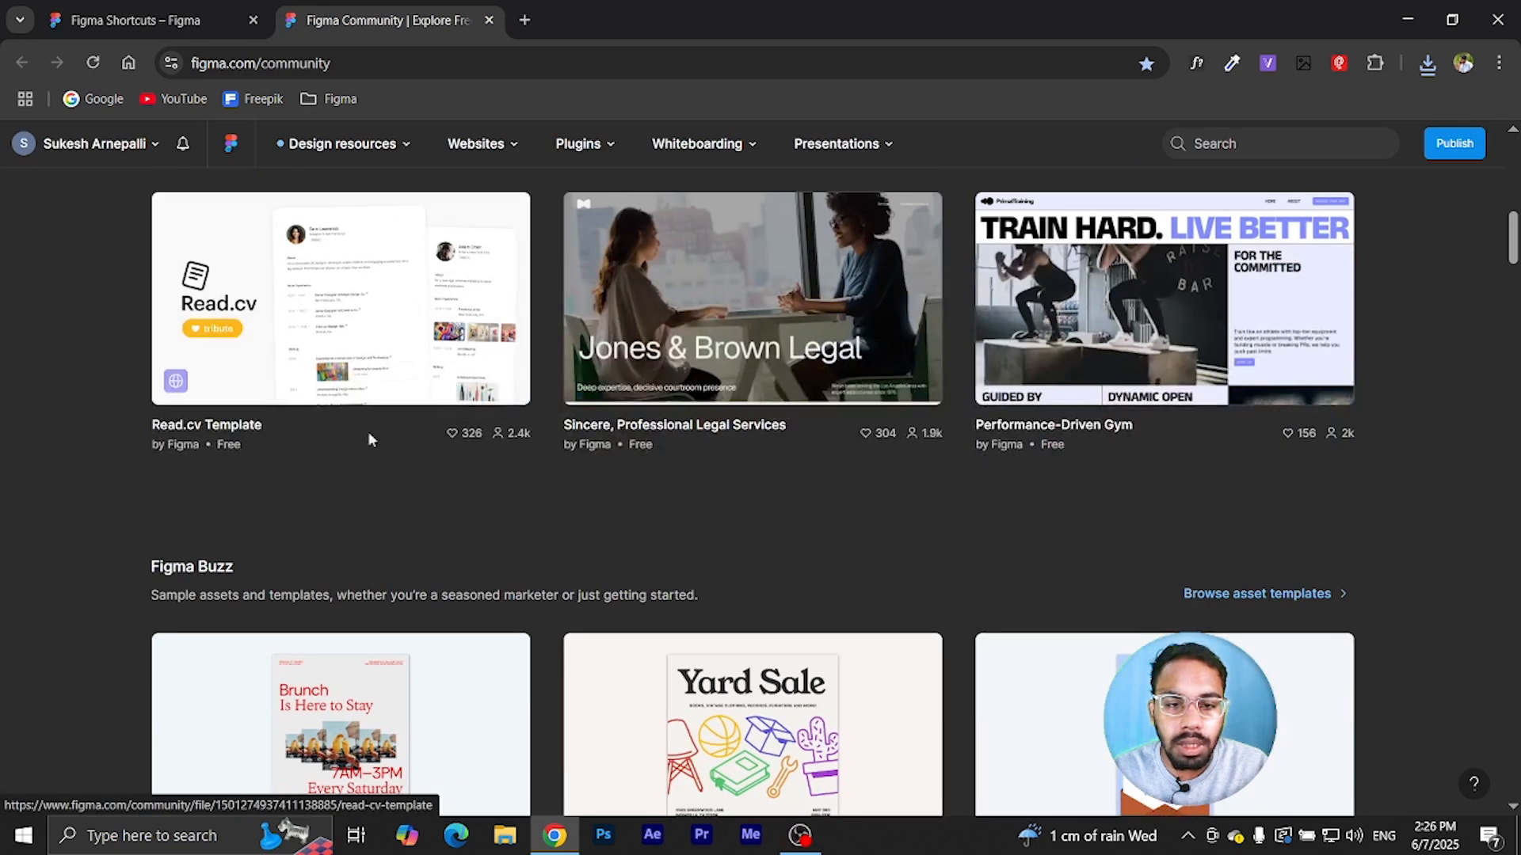
{"action": "scroll", "coordinate": [656, 406], "scroll_direction": "down", "scroll_amount": 5}
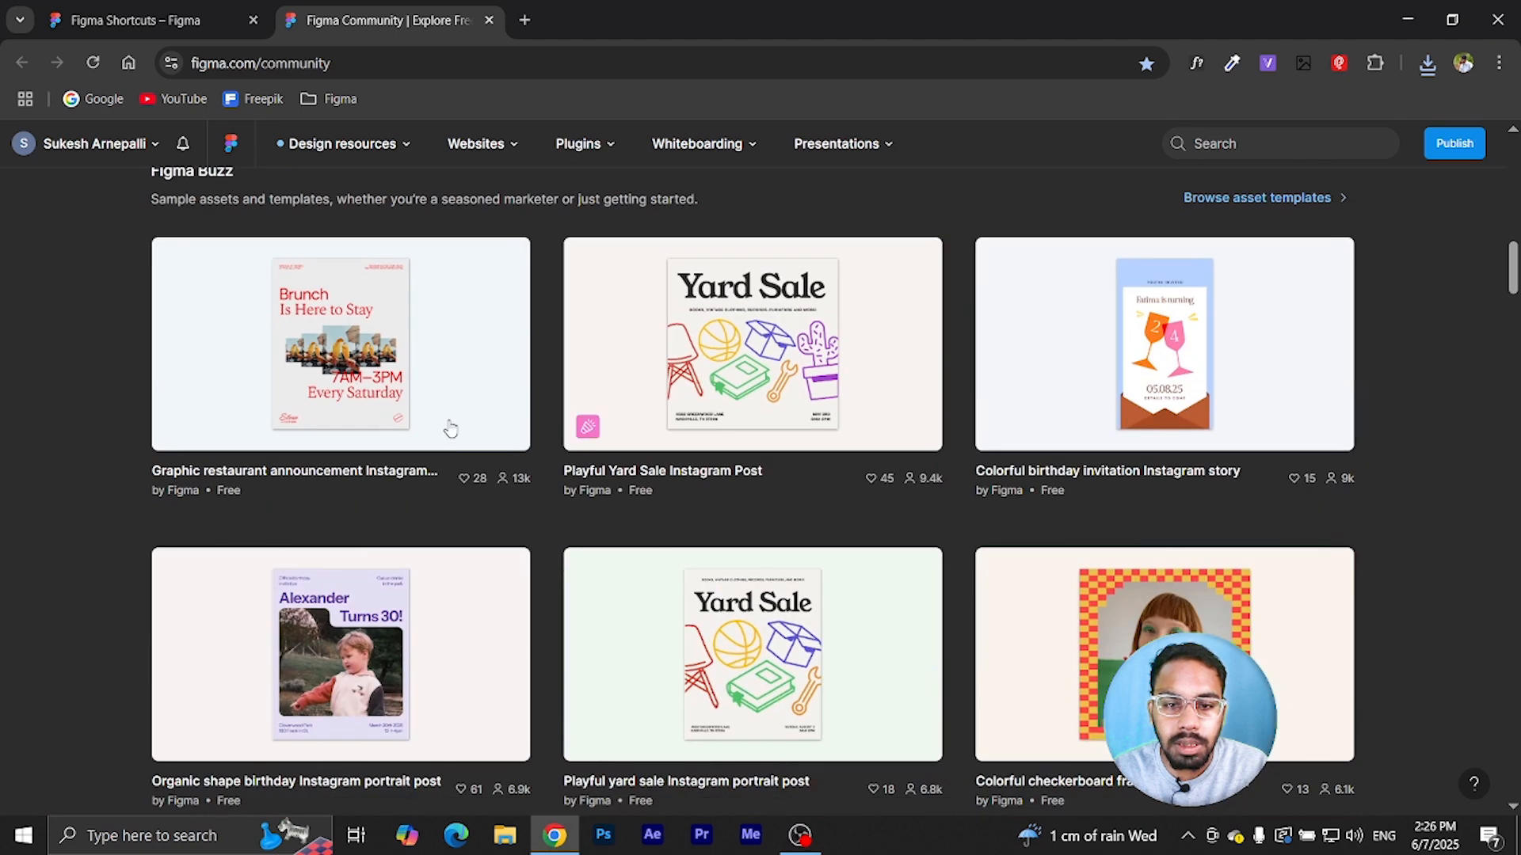
{"action": "scroll", "coordinate": [686, 441], "scroll_direction": "up", "scroll_amount": 12}
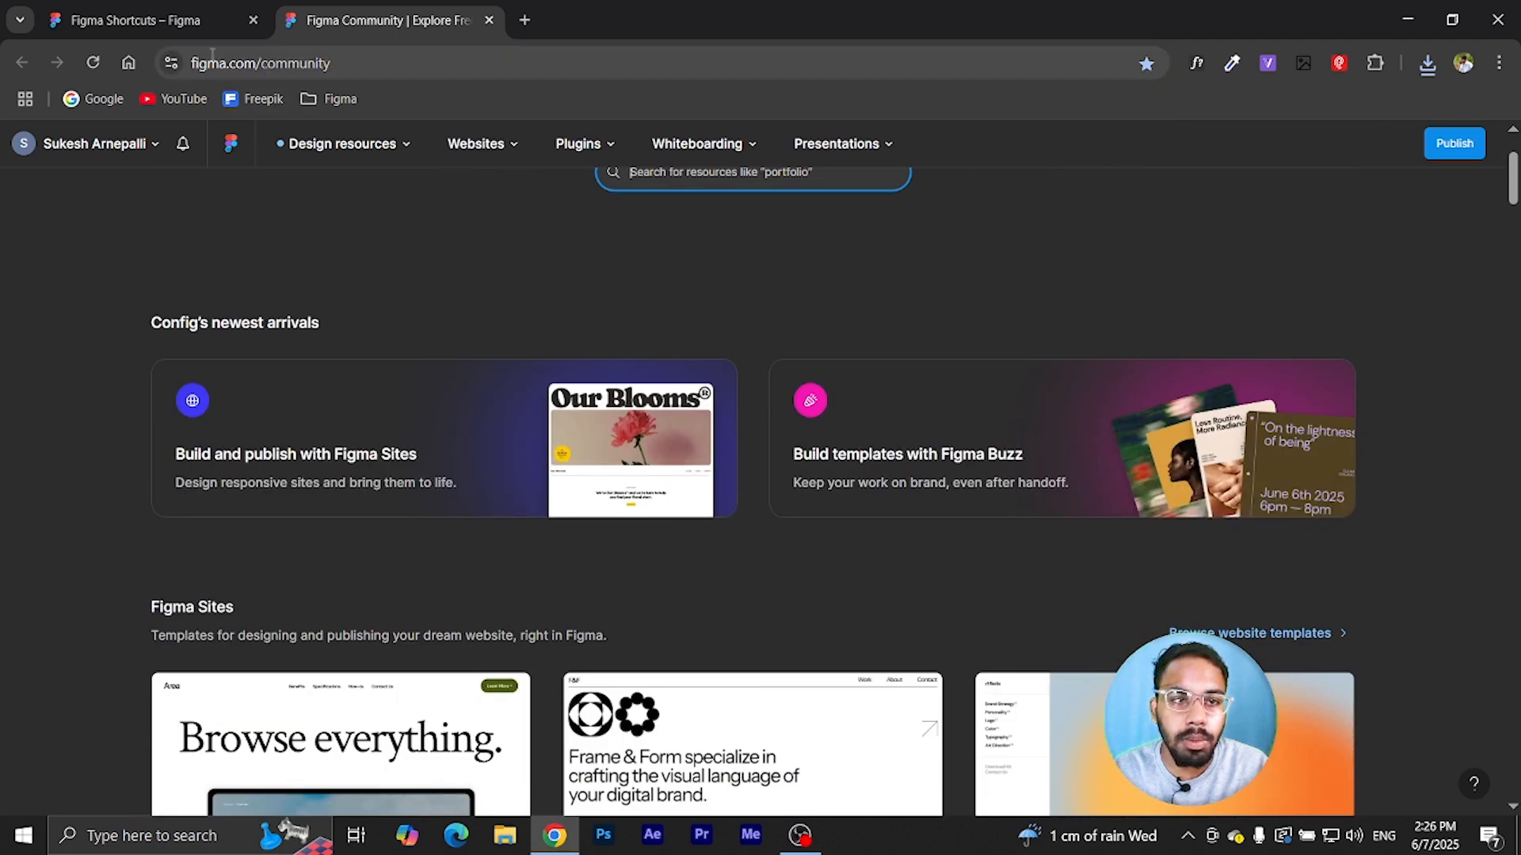
{"action": "left_click", "coordinate": [205, 24]}
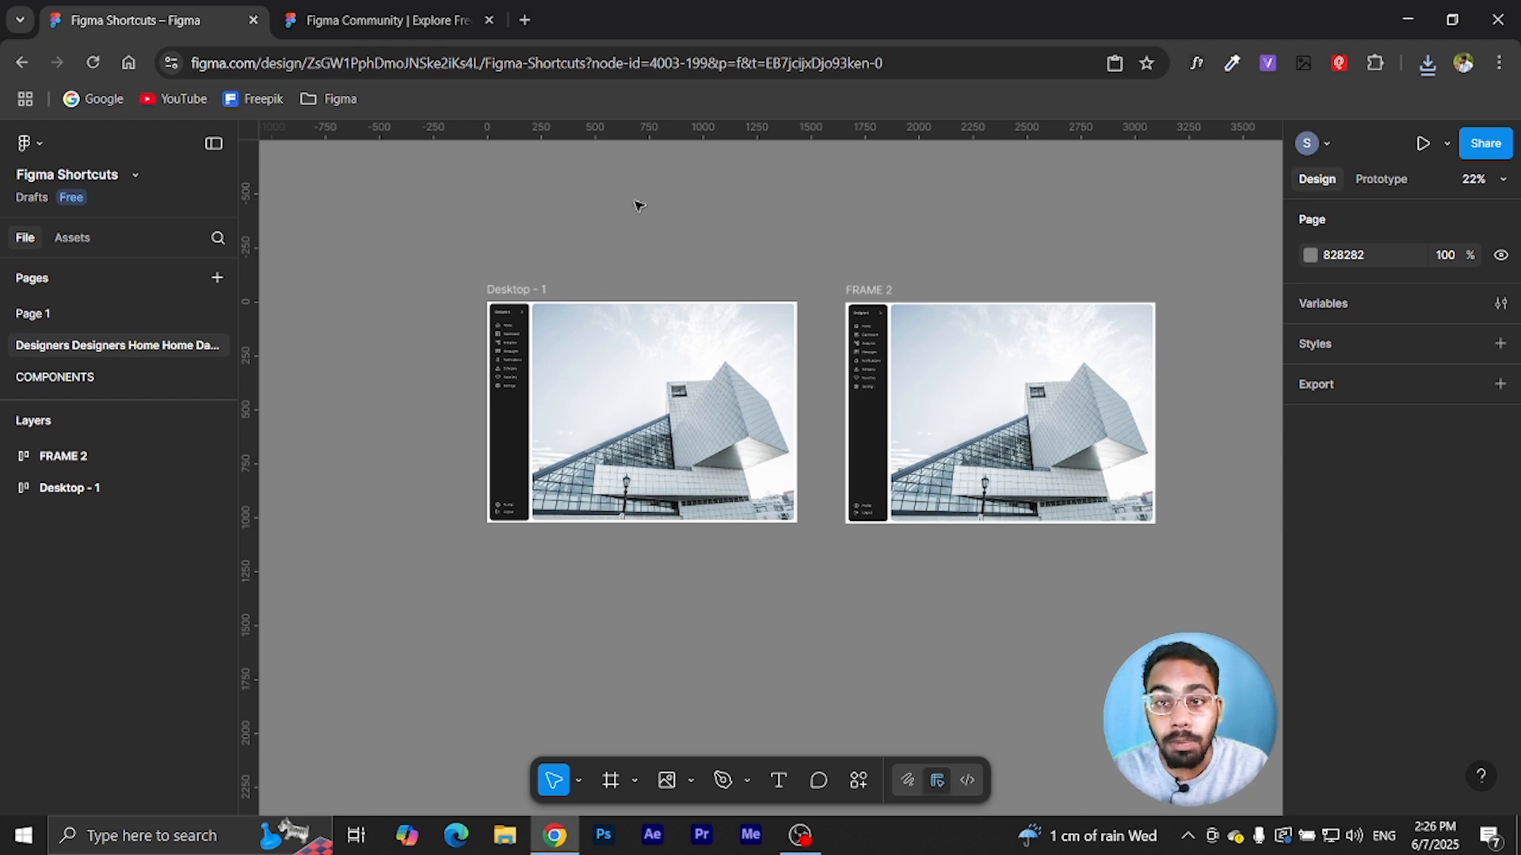
- Review the browser extensions, inspect the sidebar's Dashboard label with WhatFont and exit WhatFont
{"action": "left_click", "coordinate": [1198, 65]}
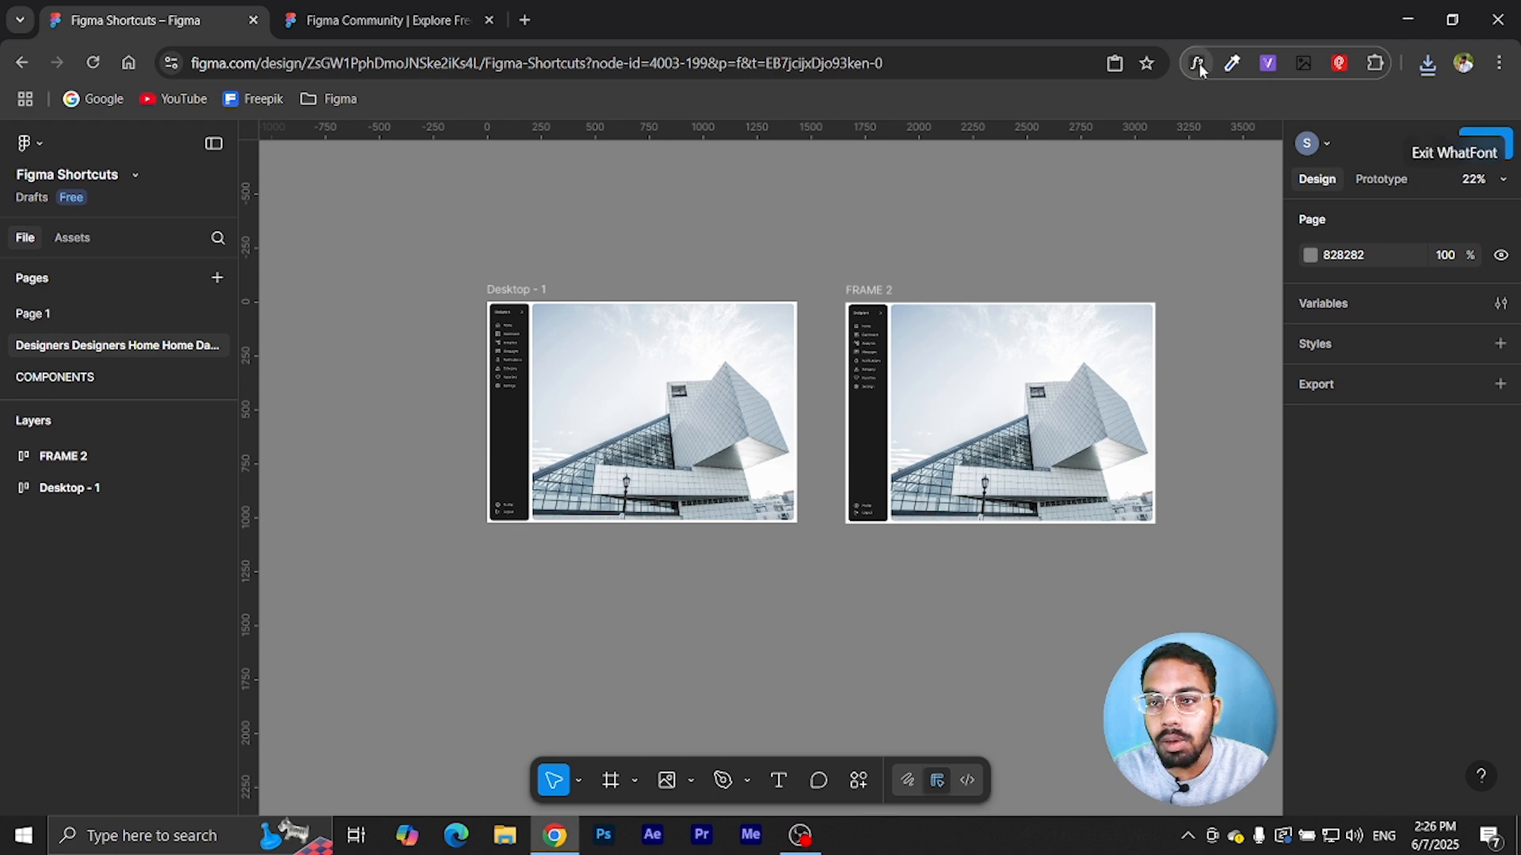
{"action": "left_click", "coordinate": [1375, 64]}
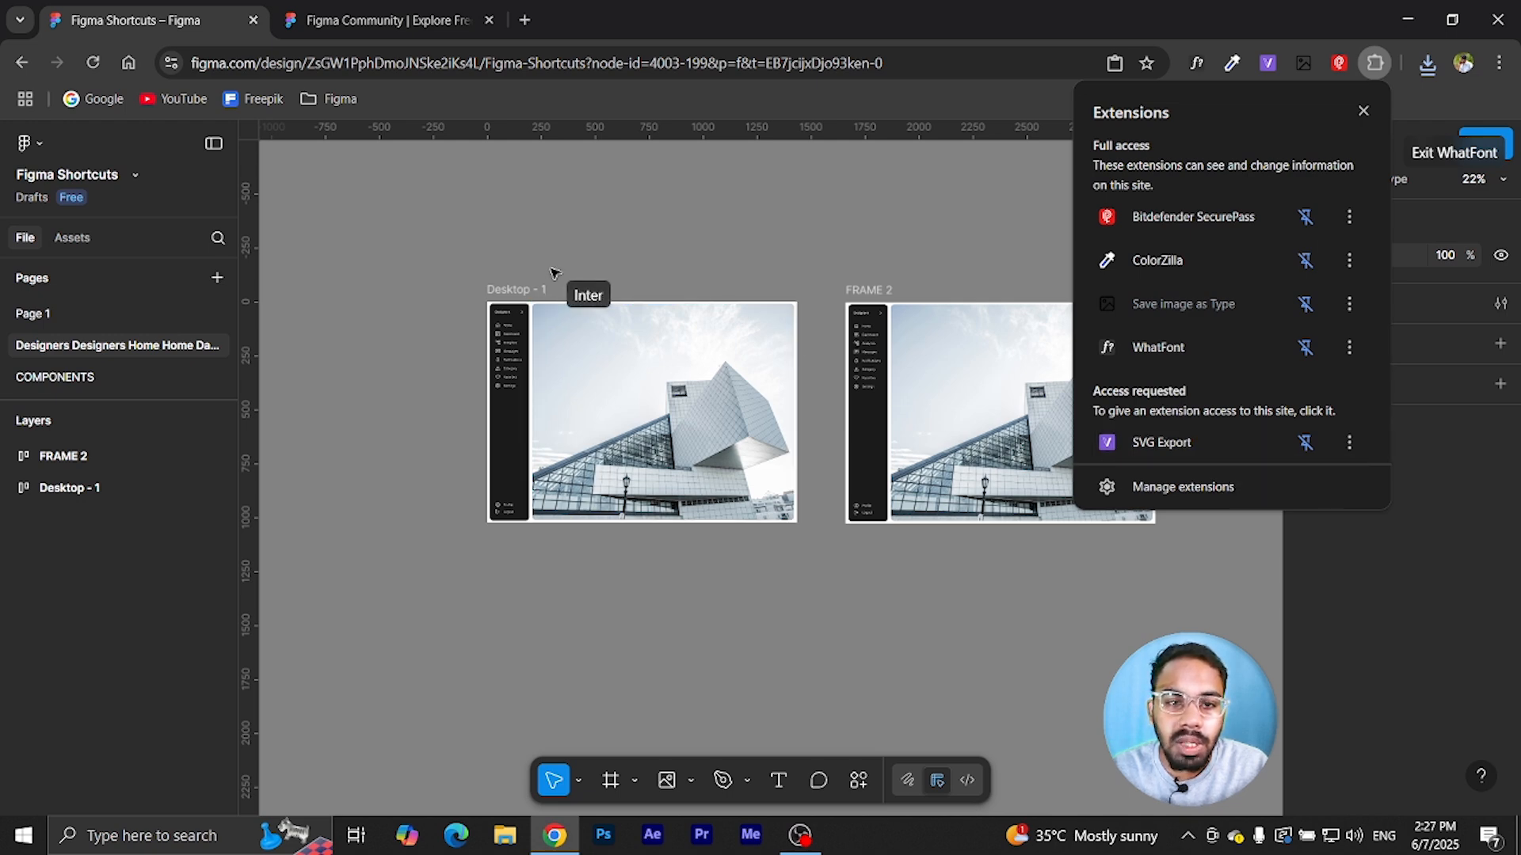
{"action": "scroll", "coordinate": [513, 370], "scroll_direction": "up", "scroll_amount": 10}
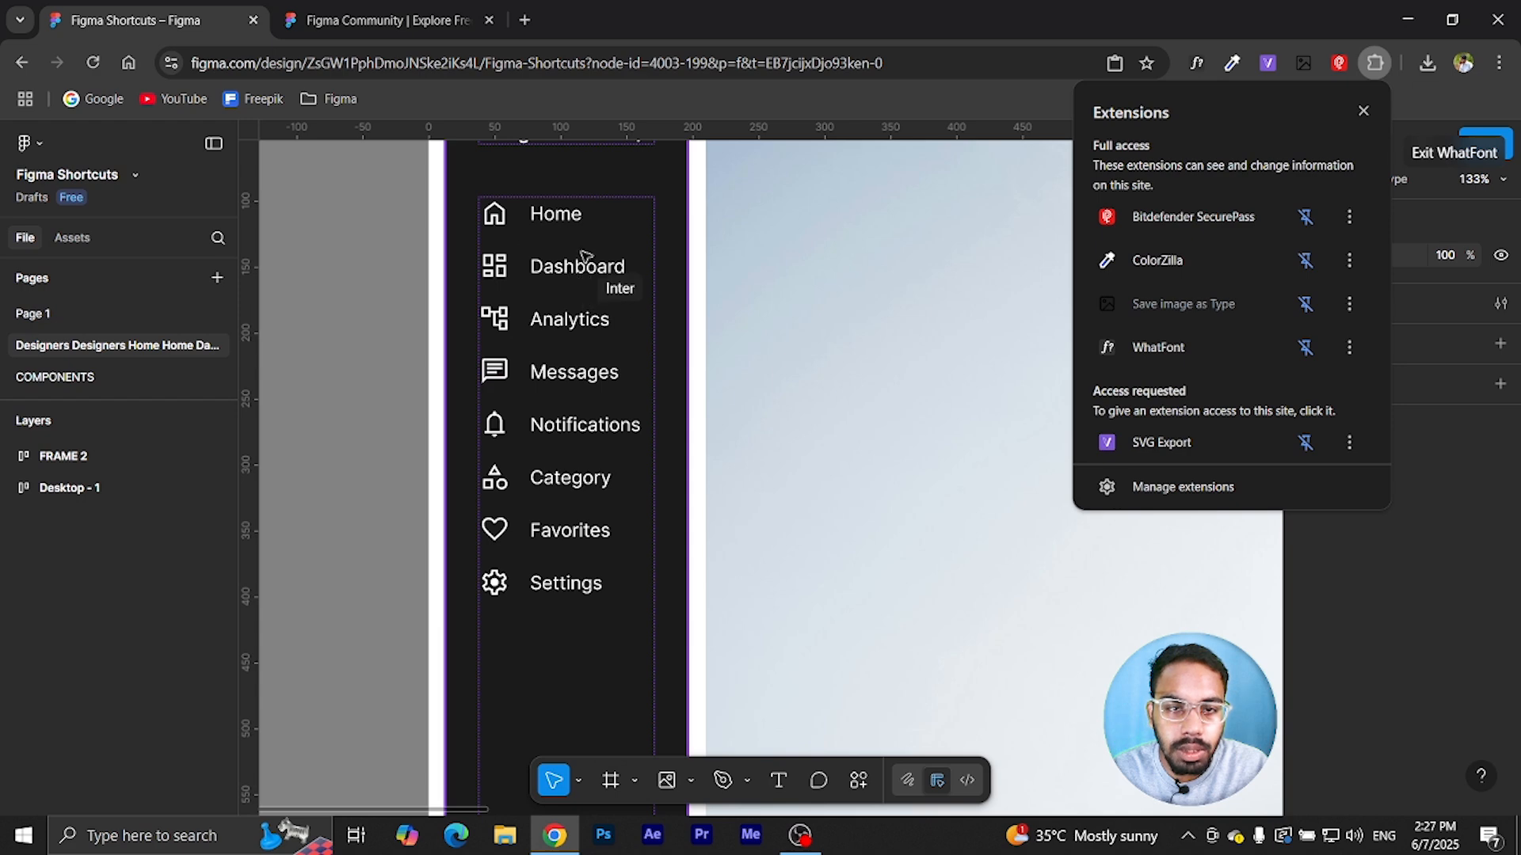
{"action": "left_click", "coordinate": [307, 230]}
{"action": "left_click", "coordinate": [604, 267]}
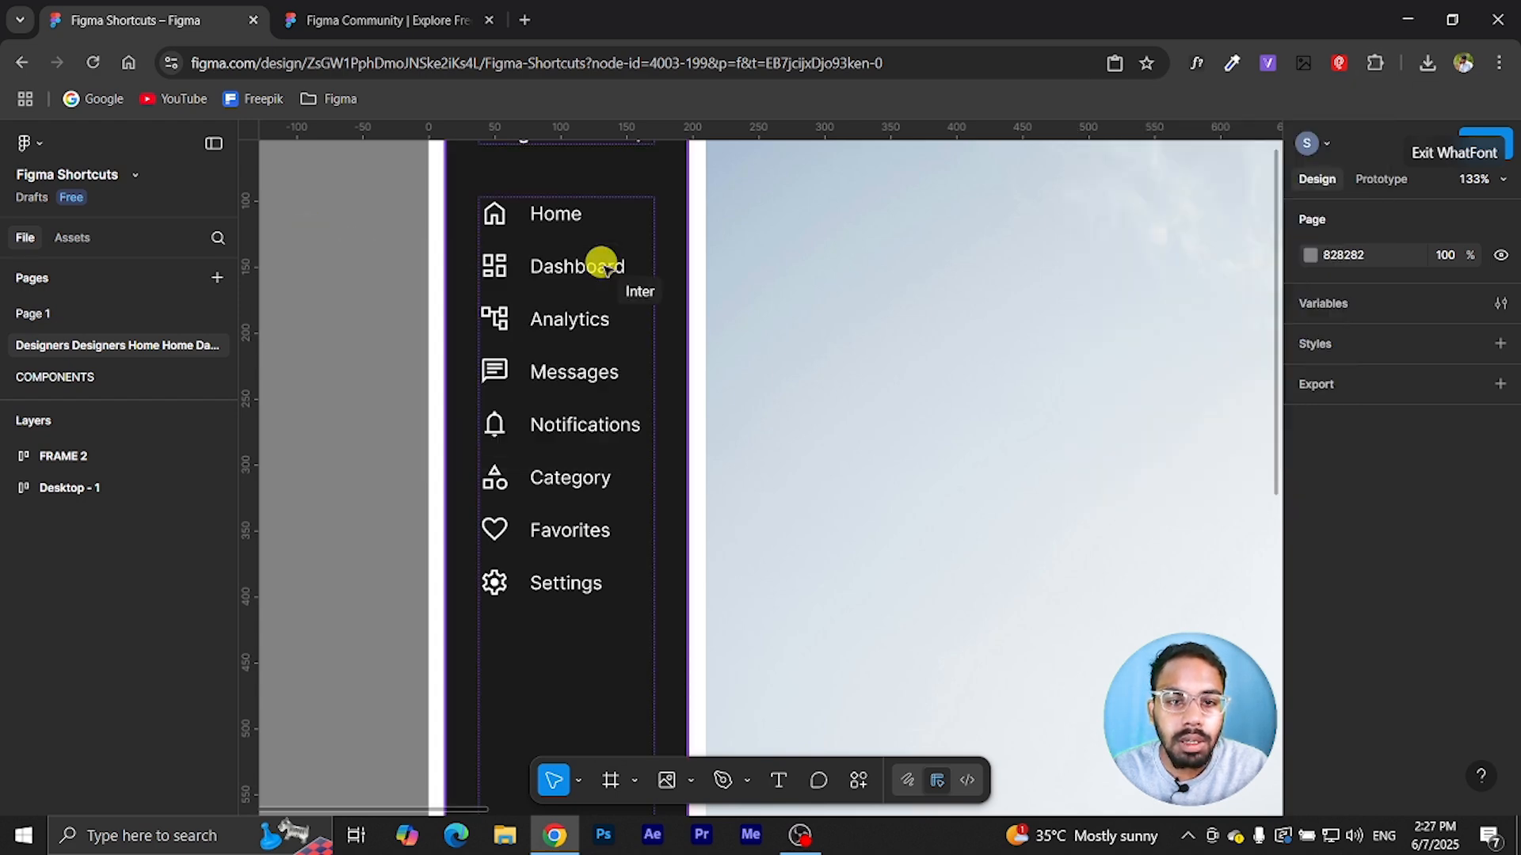
{"action": "scroll", "coordinate": [618, 274], "scroll_direction": "down", "scroll_amount": 5}
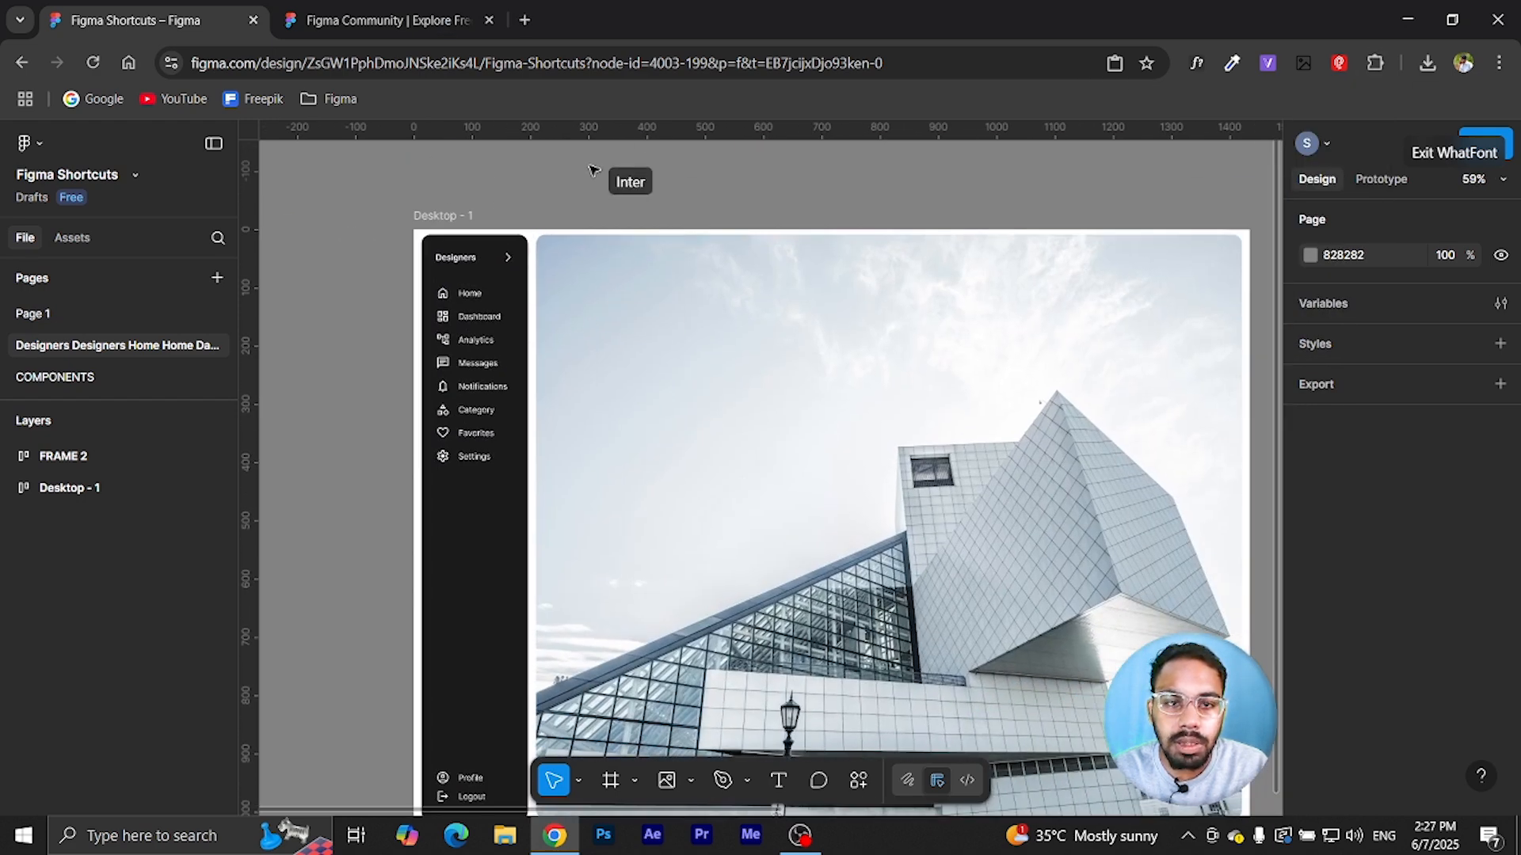
{"action": "left_click", "coordinate": [1440, 159]}
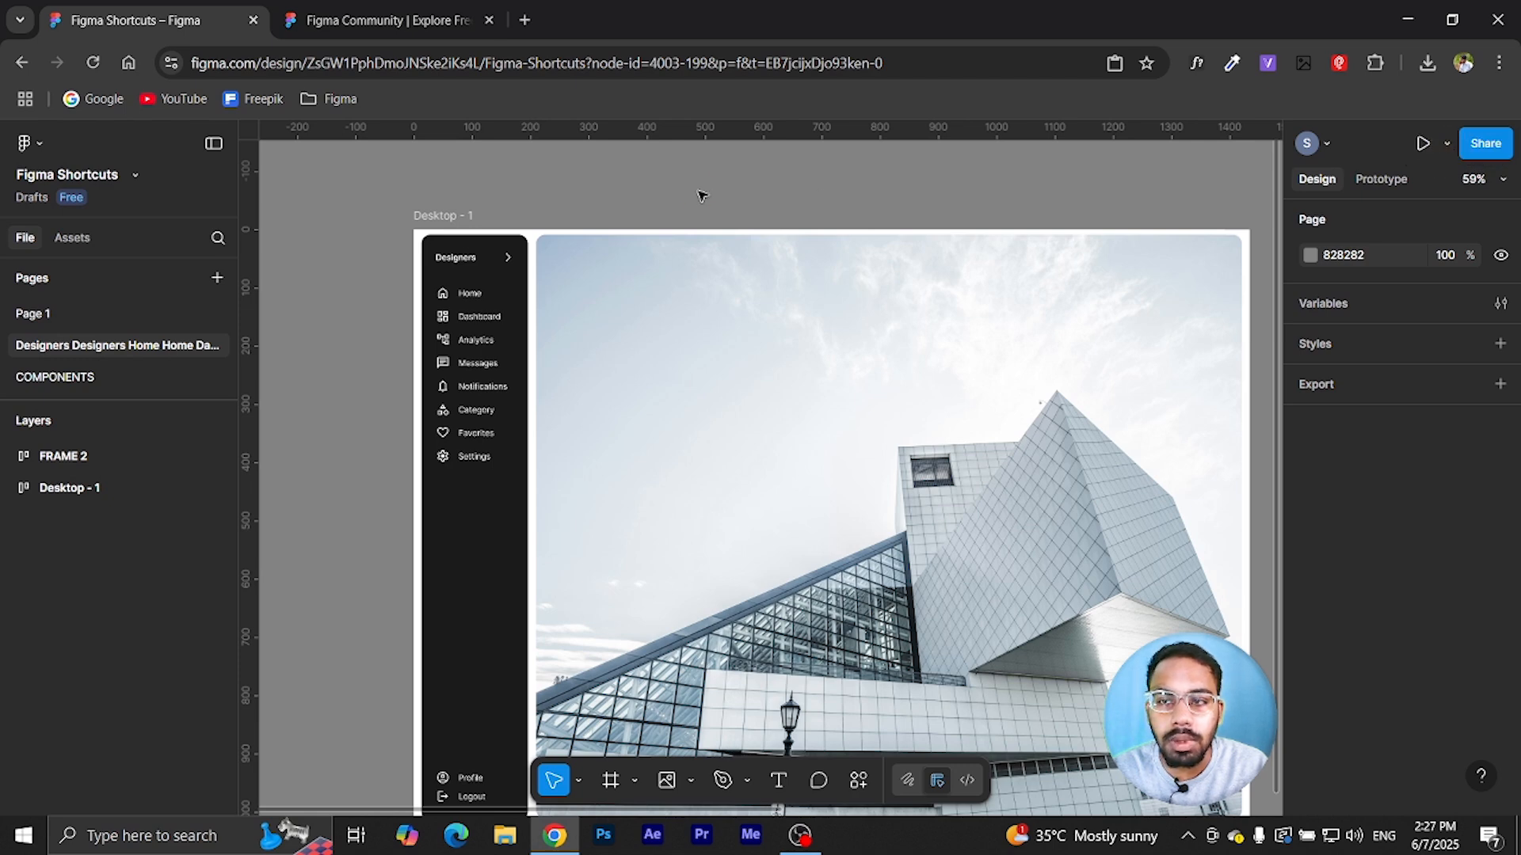
- Draw a frame about 175 × 223 in the empty canvas area to the left of the Desktop - 1 frame
{"action": "scroll", "coordinate": [678, 289], "scroll_direction": "down", "scroll_amount": 3}
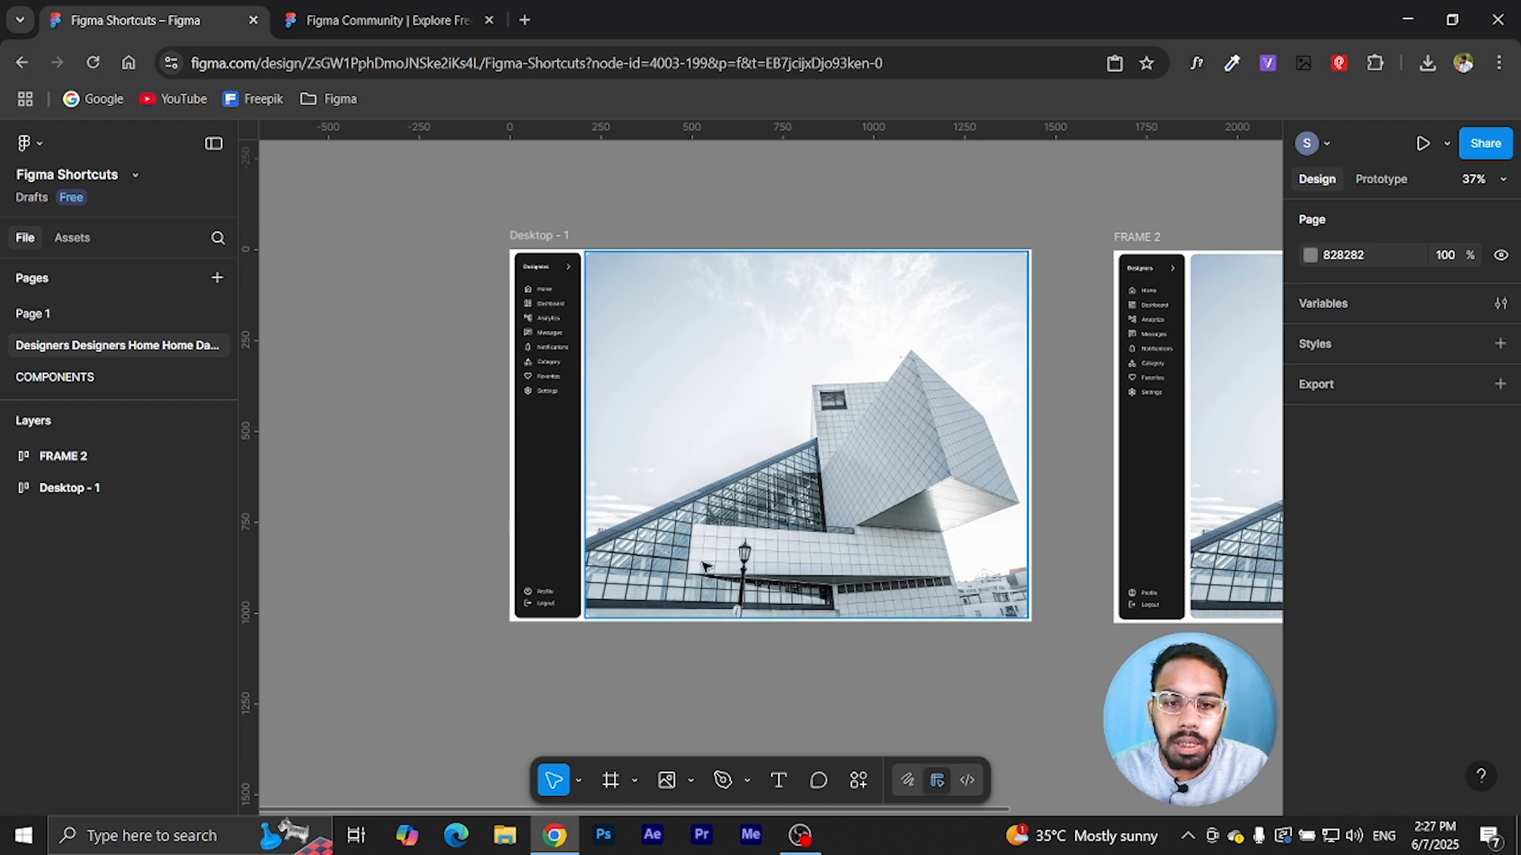
{"action": "scroll", "coordinate": [629, 450], "scroll_direction": "up", "scroll_amount": 5}
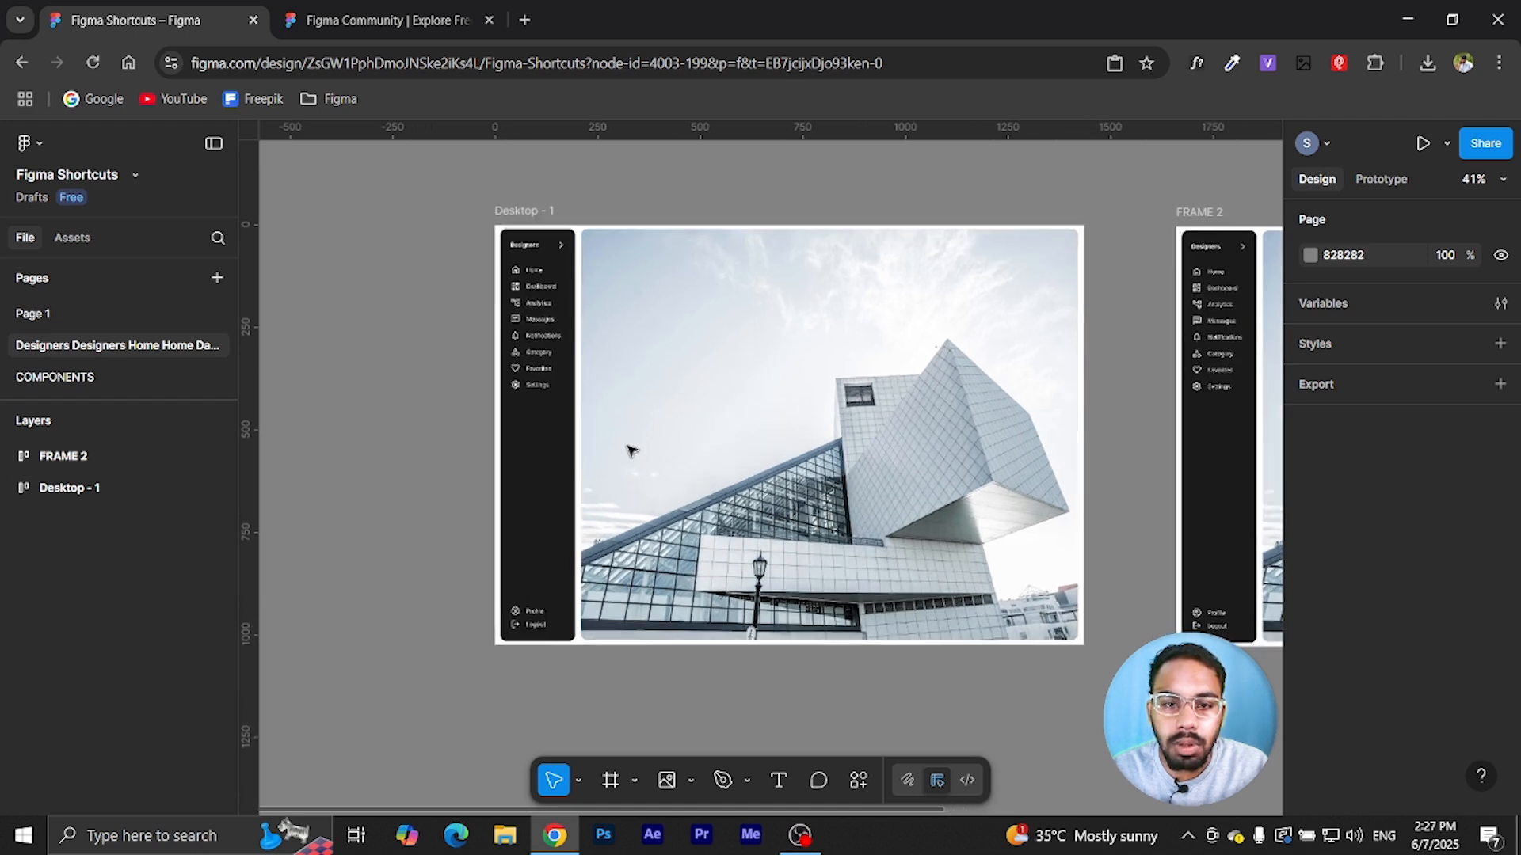
{"action": "scroll", "coordinate": [630, 450], "scroll_direction": "down", "scroll_amount": 3}
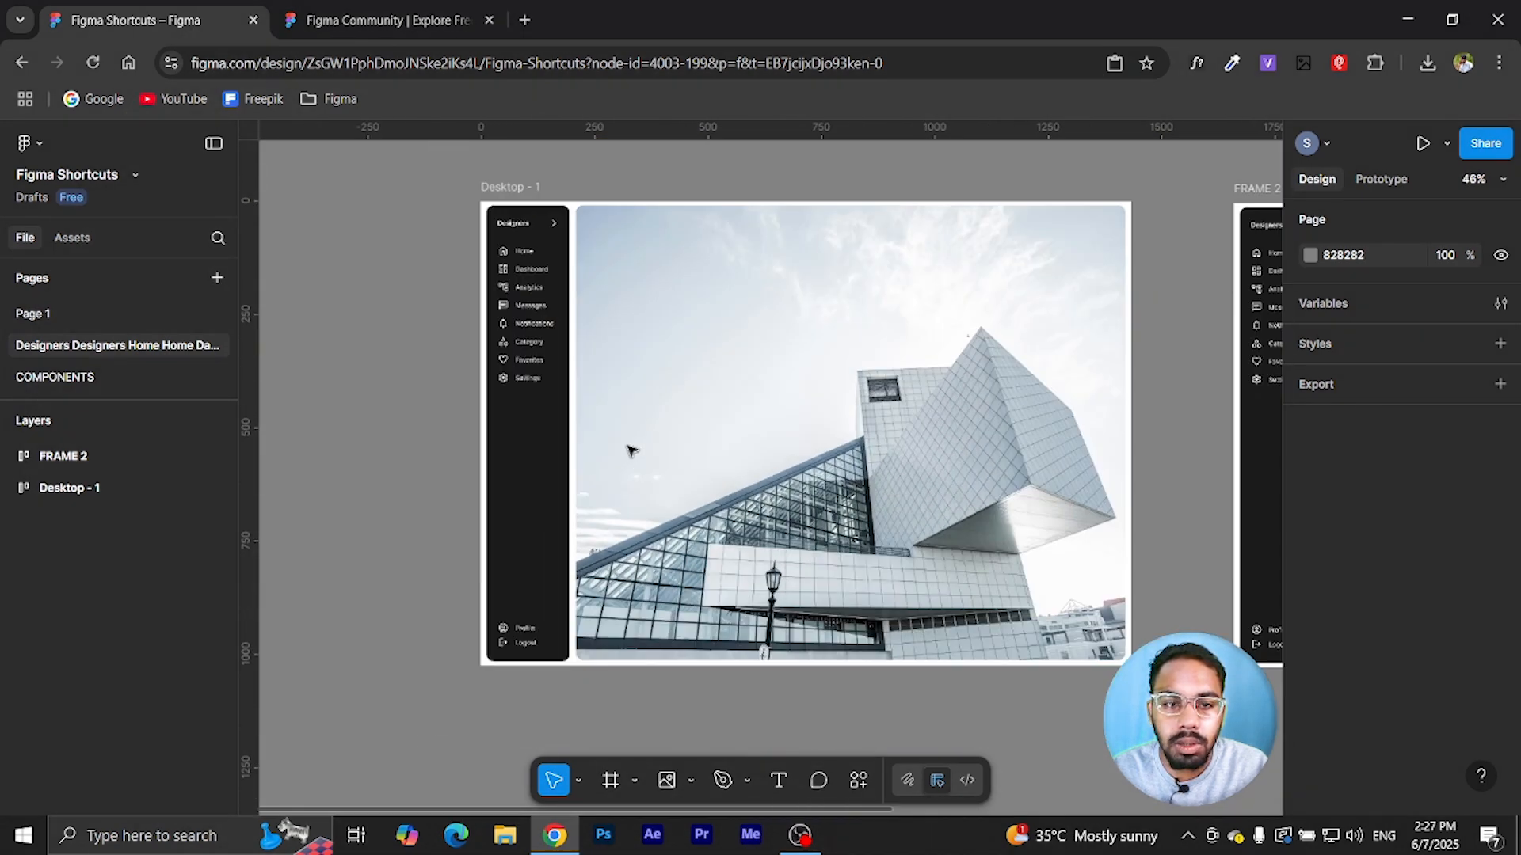
{"action": "left_click", "coordinate": [610, 780]}
{"action": "left_click_drag", "start_coordinate": [287, 333], "coordinate": [367, 435]}
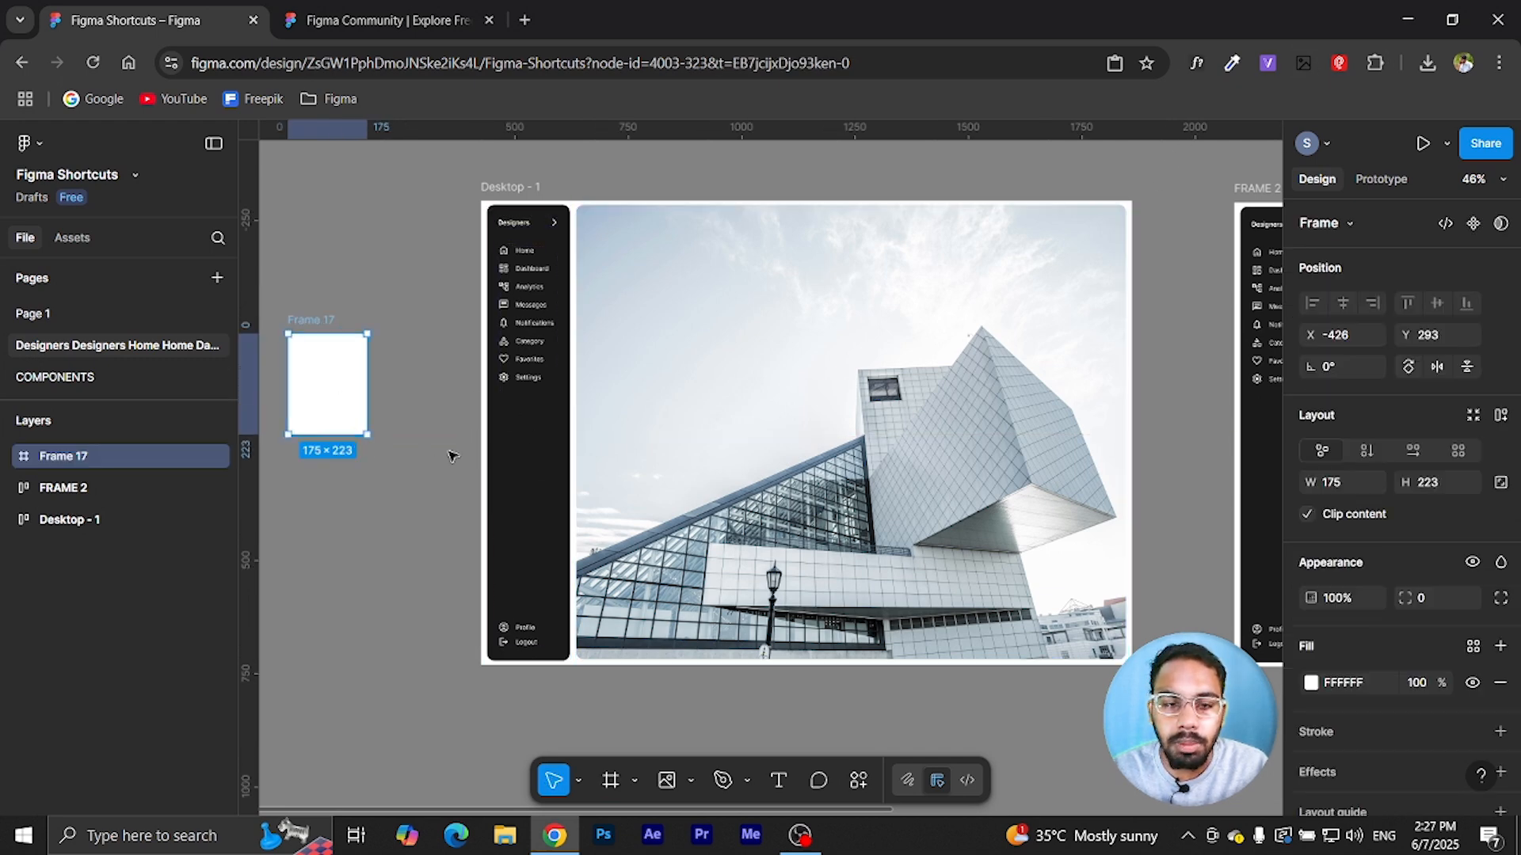
- Fill the selected small frame beside Desktop - 1 with colour 586E7B sampled from the building photo, and deselect it
{"action": "key", "text": "i"}
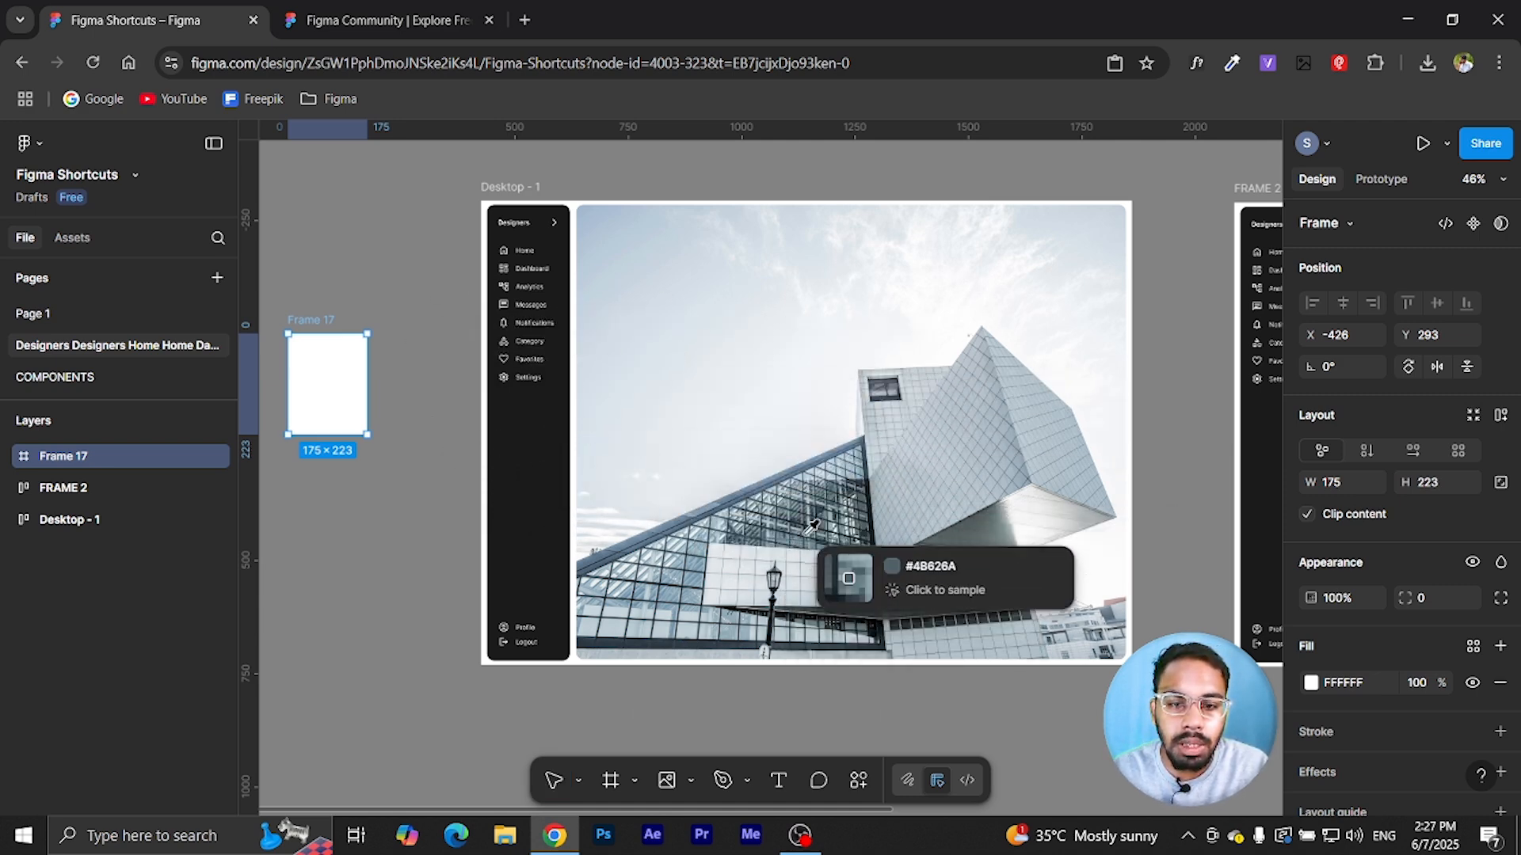
{"action": "left_click", "coordinate": [842, 452]}
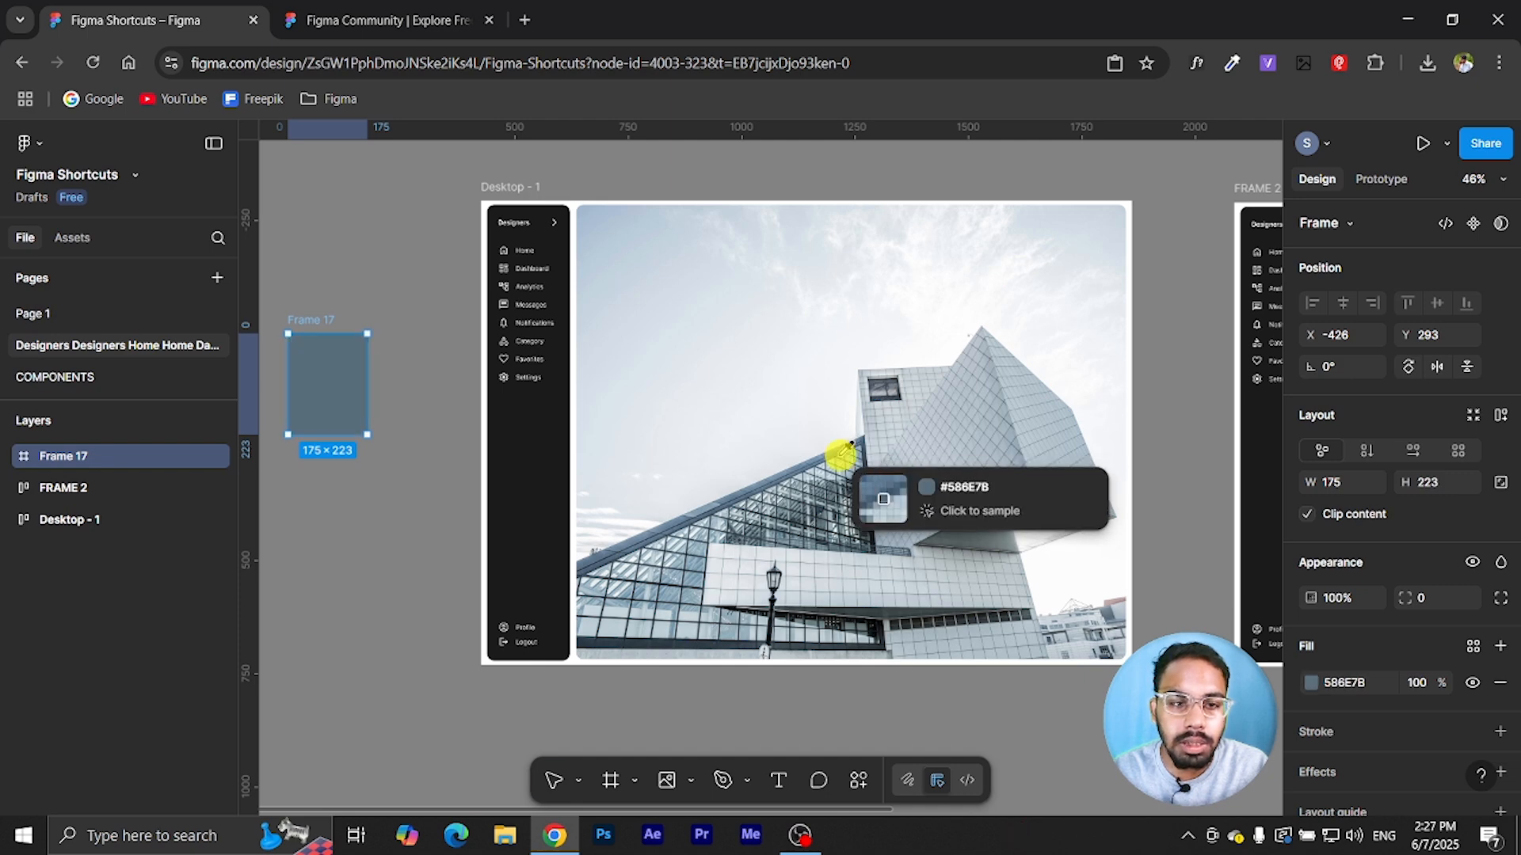
{"action": "left_click", "coordinate": [388, 395]}
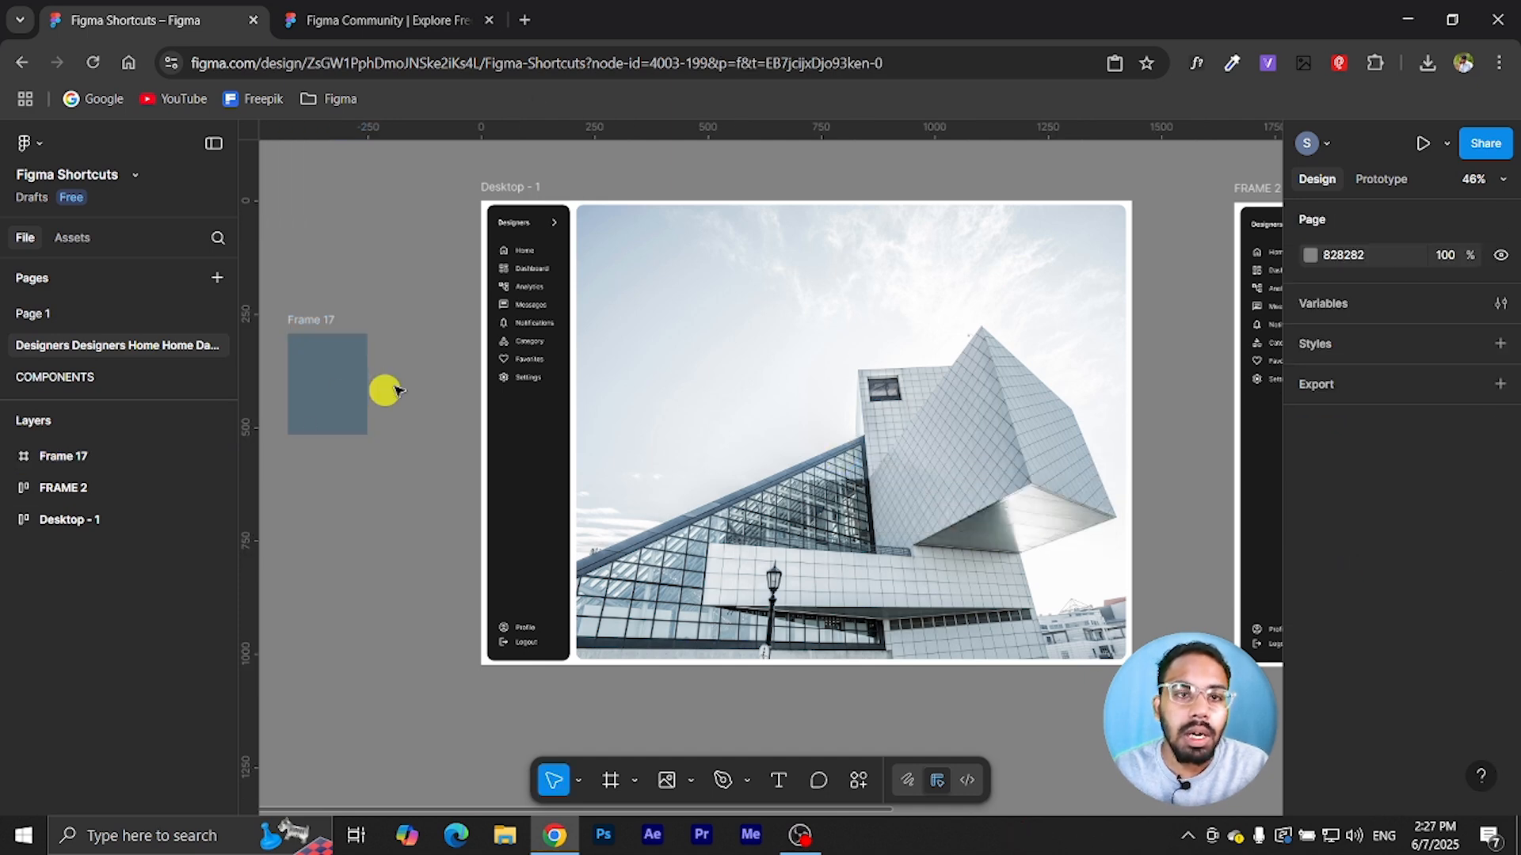
- Search the web for Infosys in a new tab and open the company's website
{"action": "left_click", "coordinate": [533, 26]}
{"action": "type", "text": "INF"}
{"action": "type", "text": "OSYS"}
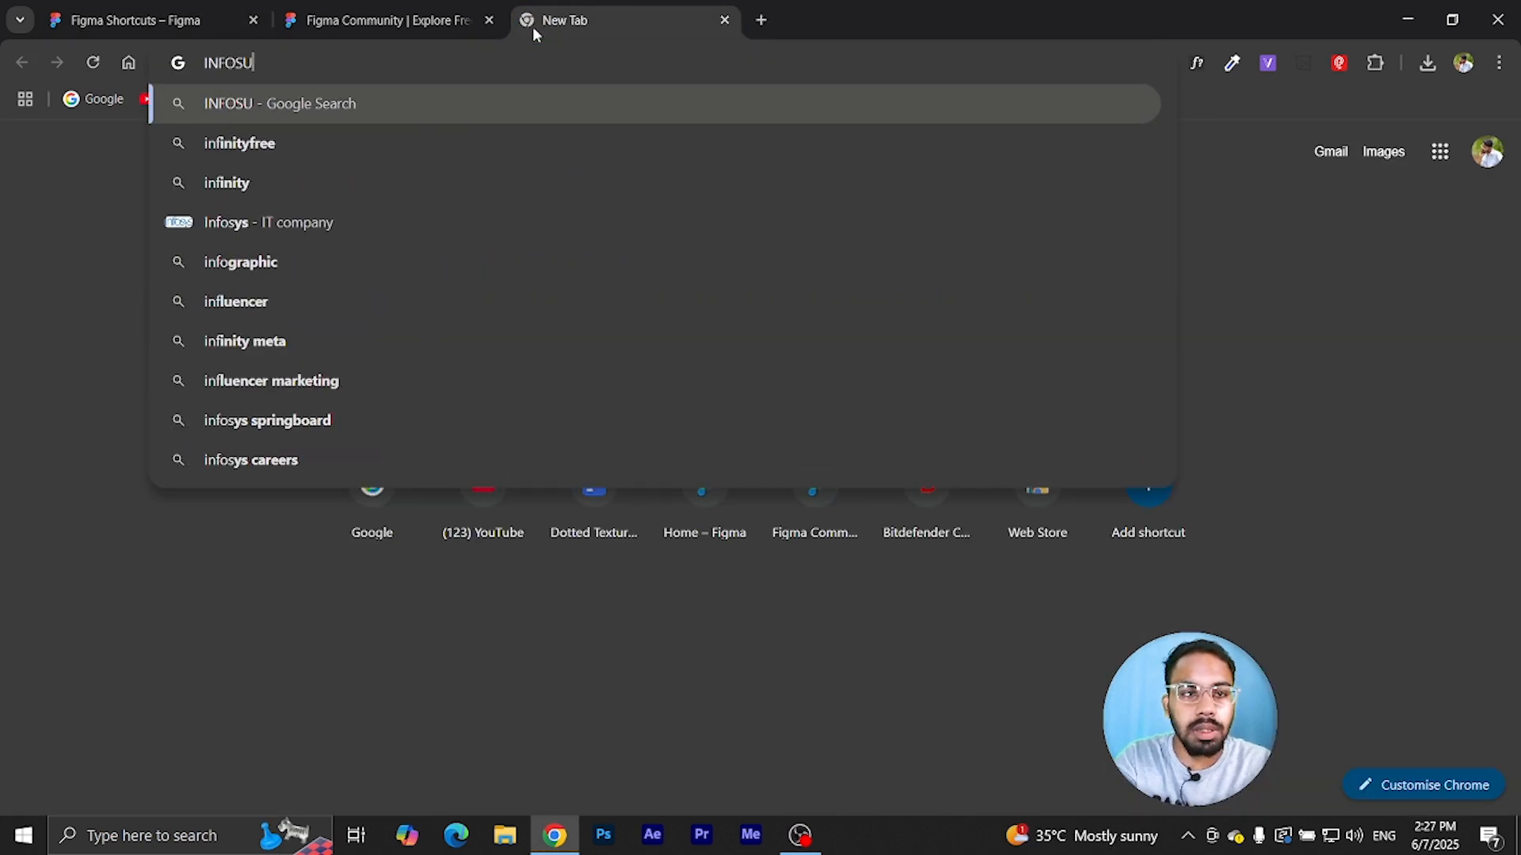
{"action": "key", "text": "Return"}
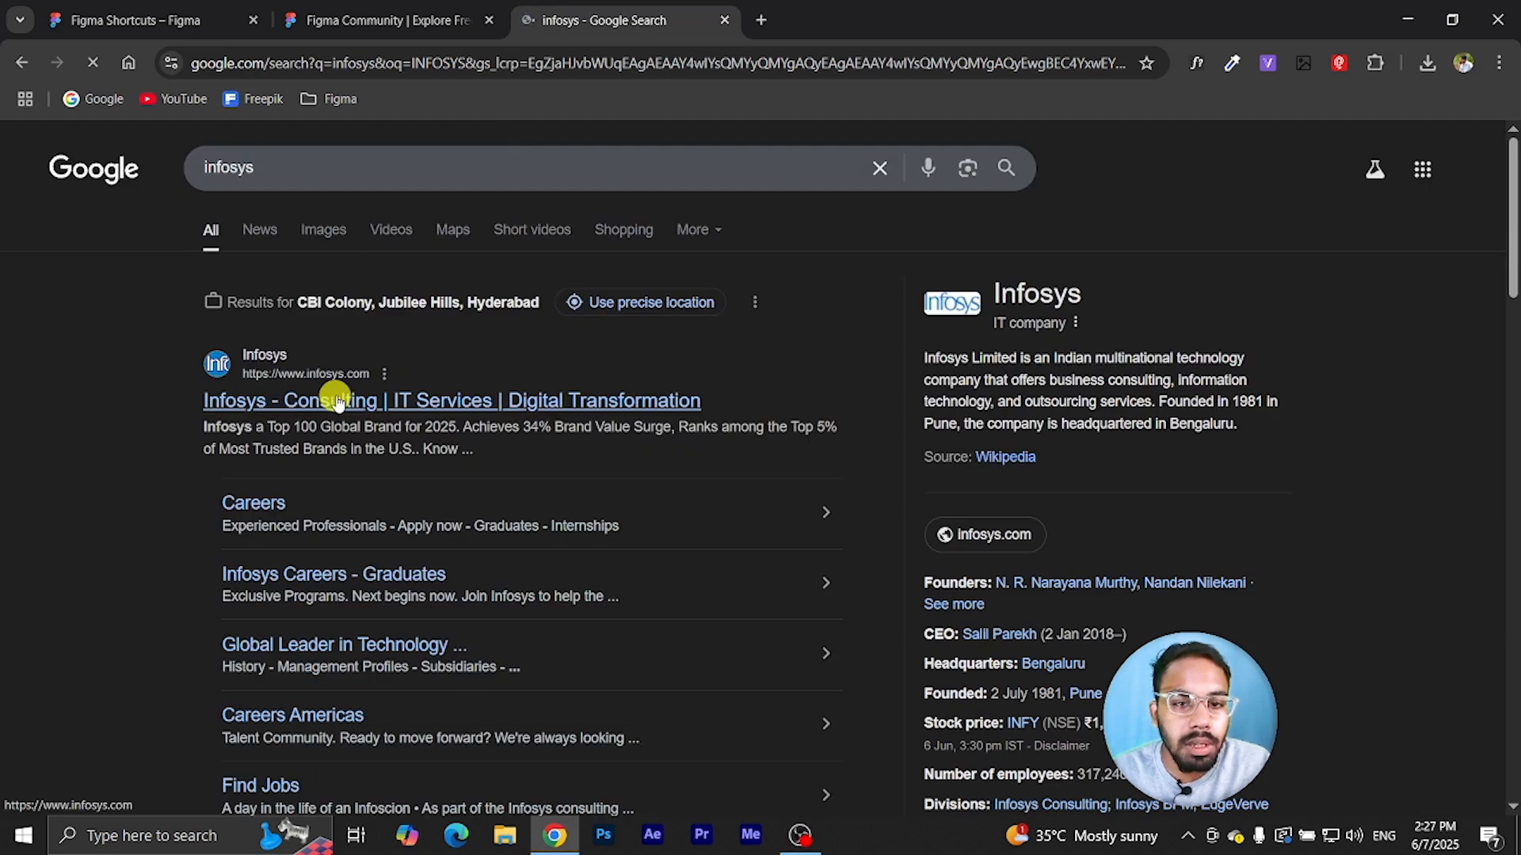
{"action": "left_click", "coordinate": [346, 401]}
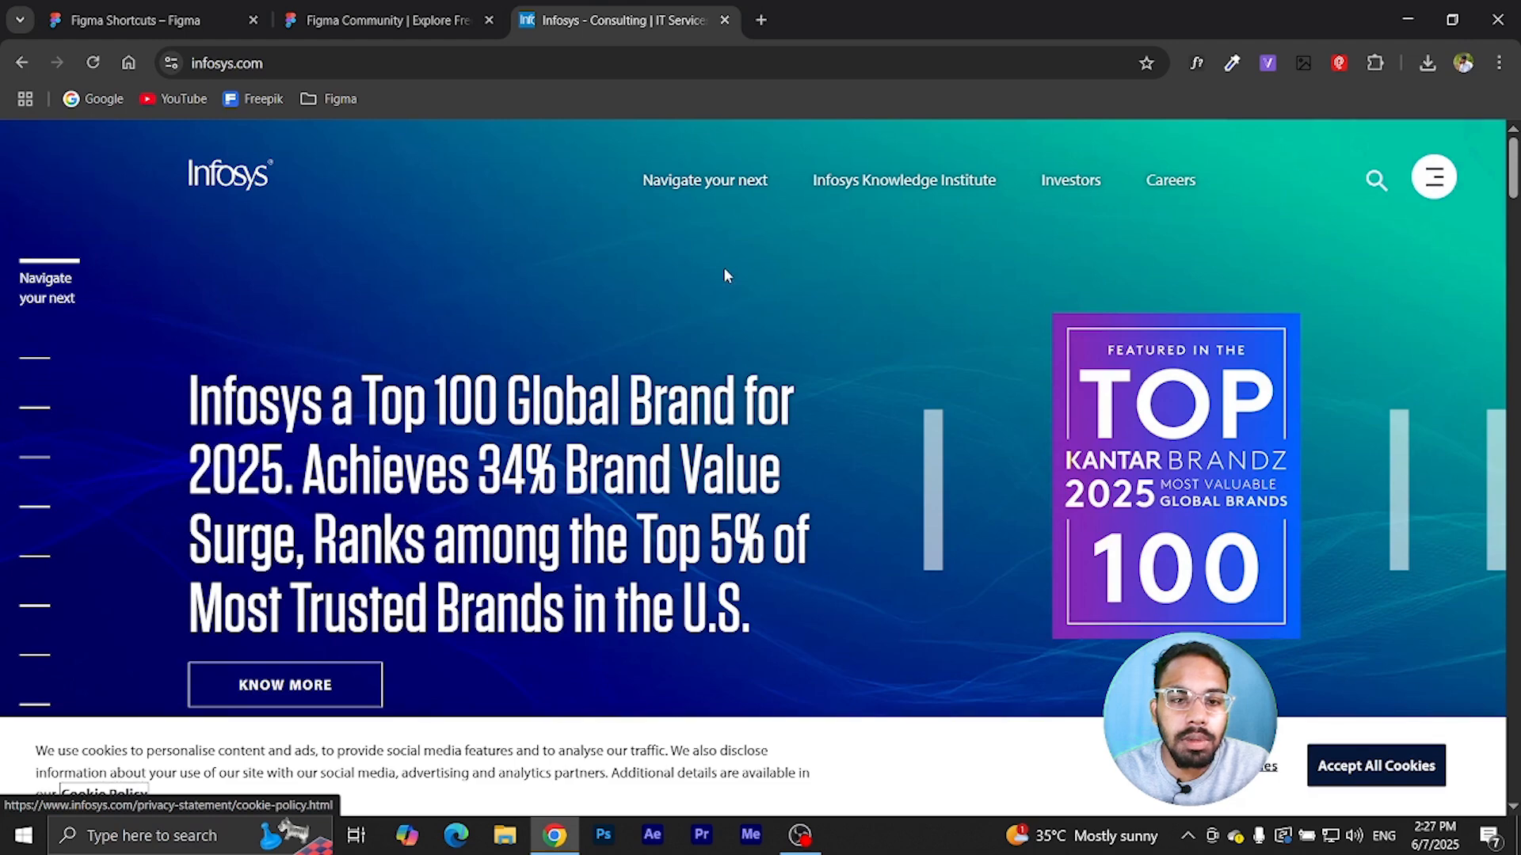
- Inspect colours across the Infosys homepage banner and navigation with the ColorZilla page colour picker, and exit the picker
{"action": "left_click", "coordinate": [1232, 62]}
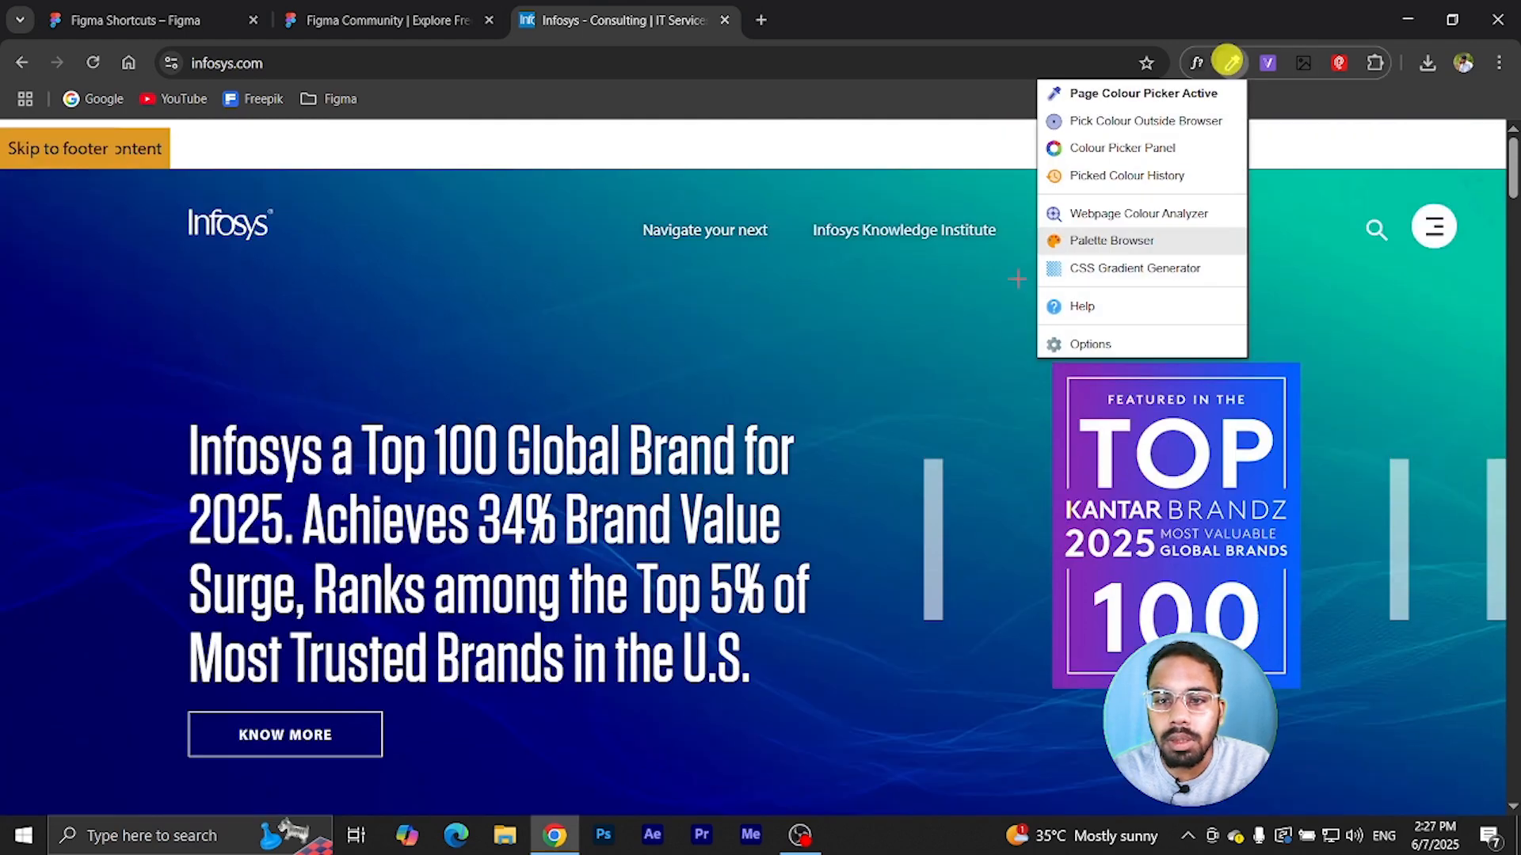
{"action": "left_click", "coordinate": [581, 151]}
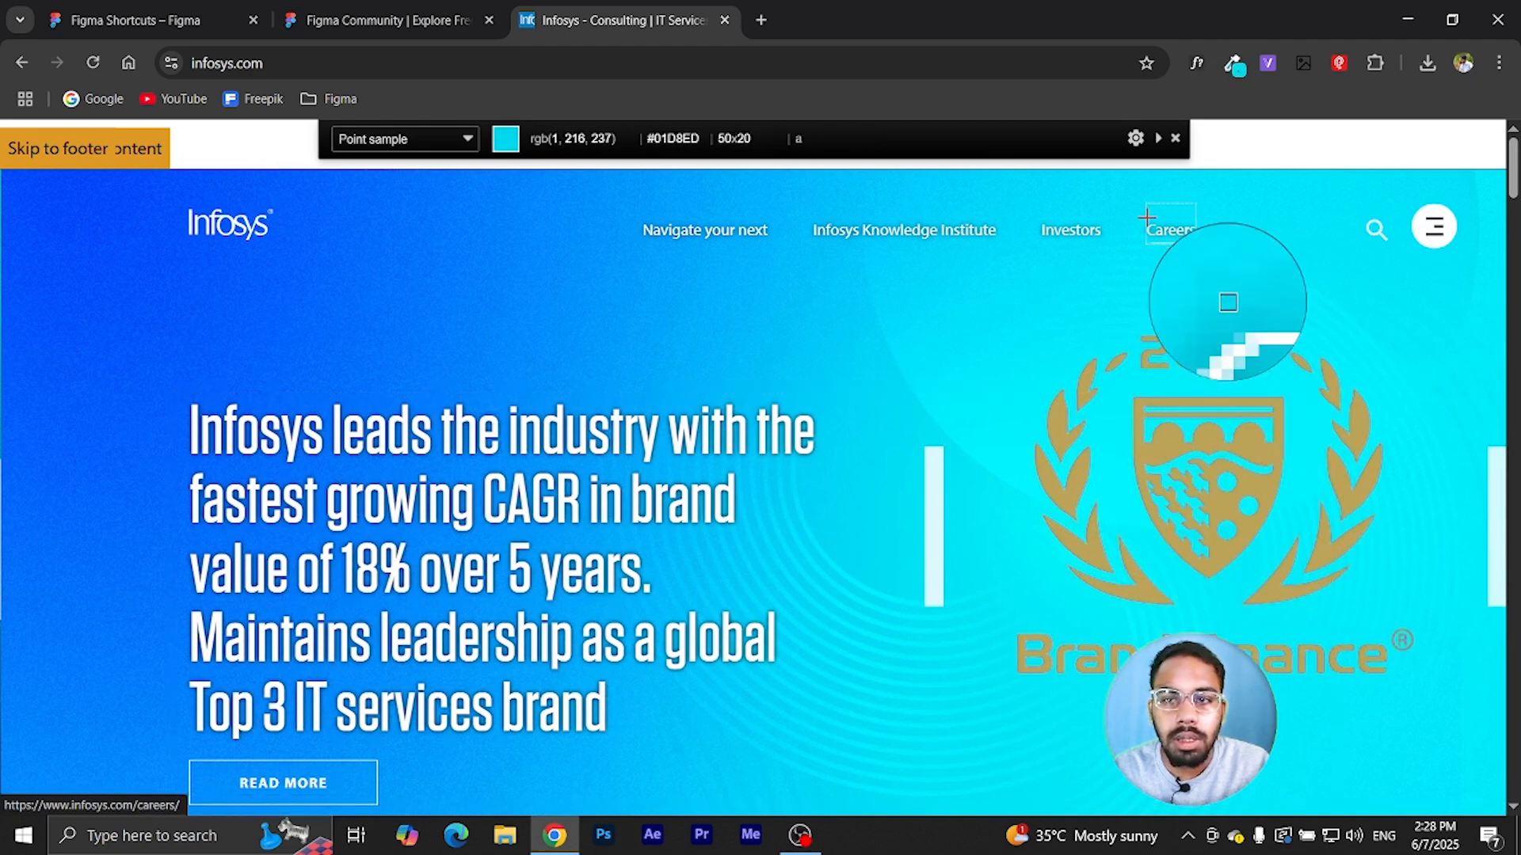
{"action": "left_click", "coordinate": [1176, 140]}
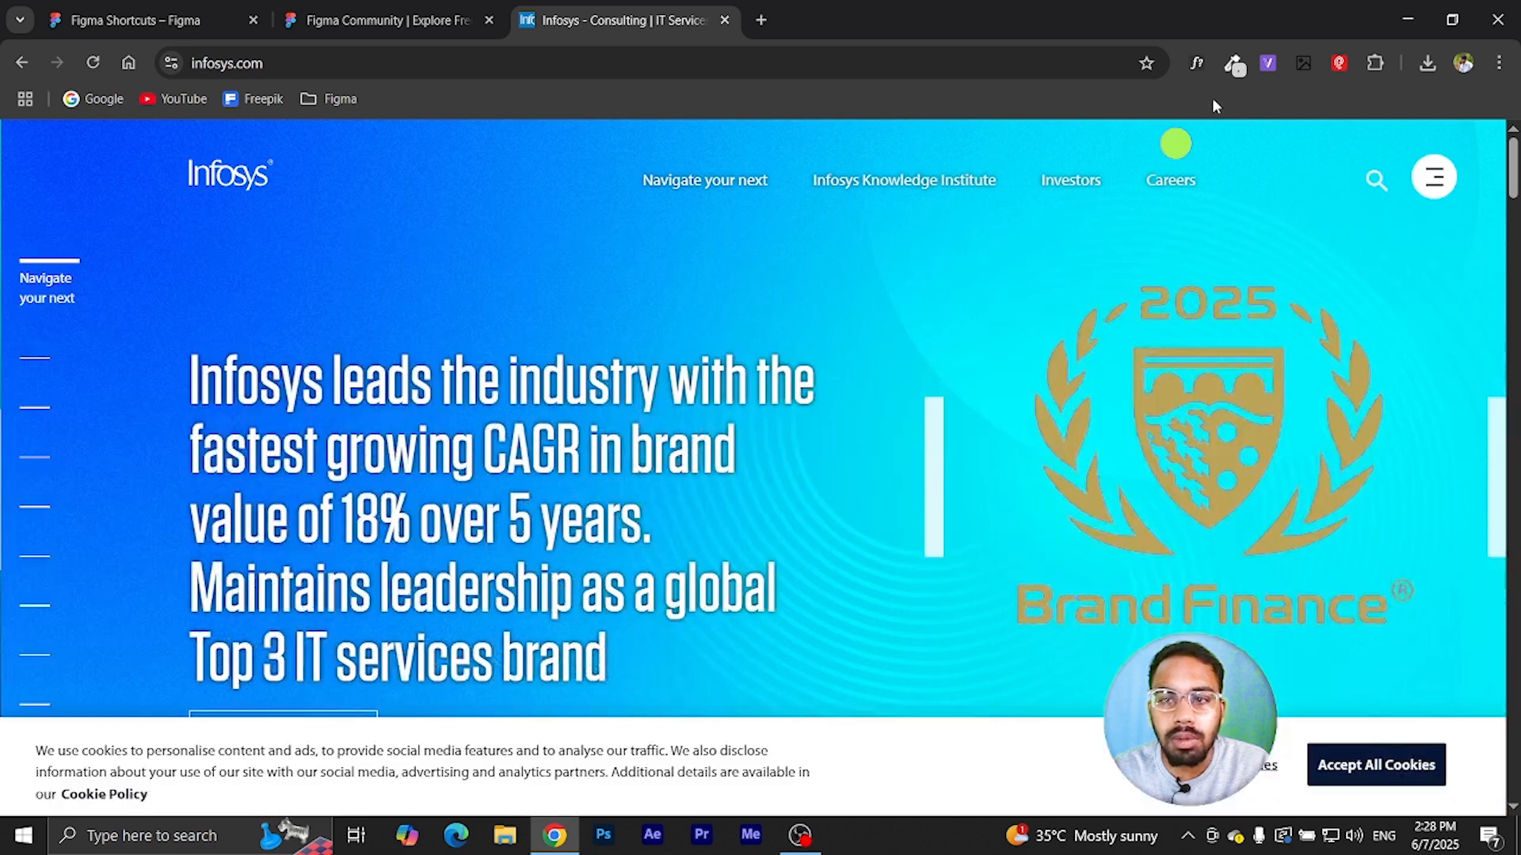
- Examine ColorZilla's Colour Picker Panel, cancel it, and review the extension's other options
{"action": "left_click", "coordinate": [1233, 64]}
{"action": "left_click", "coordinate": [1143, 161]}
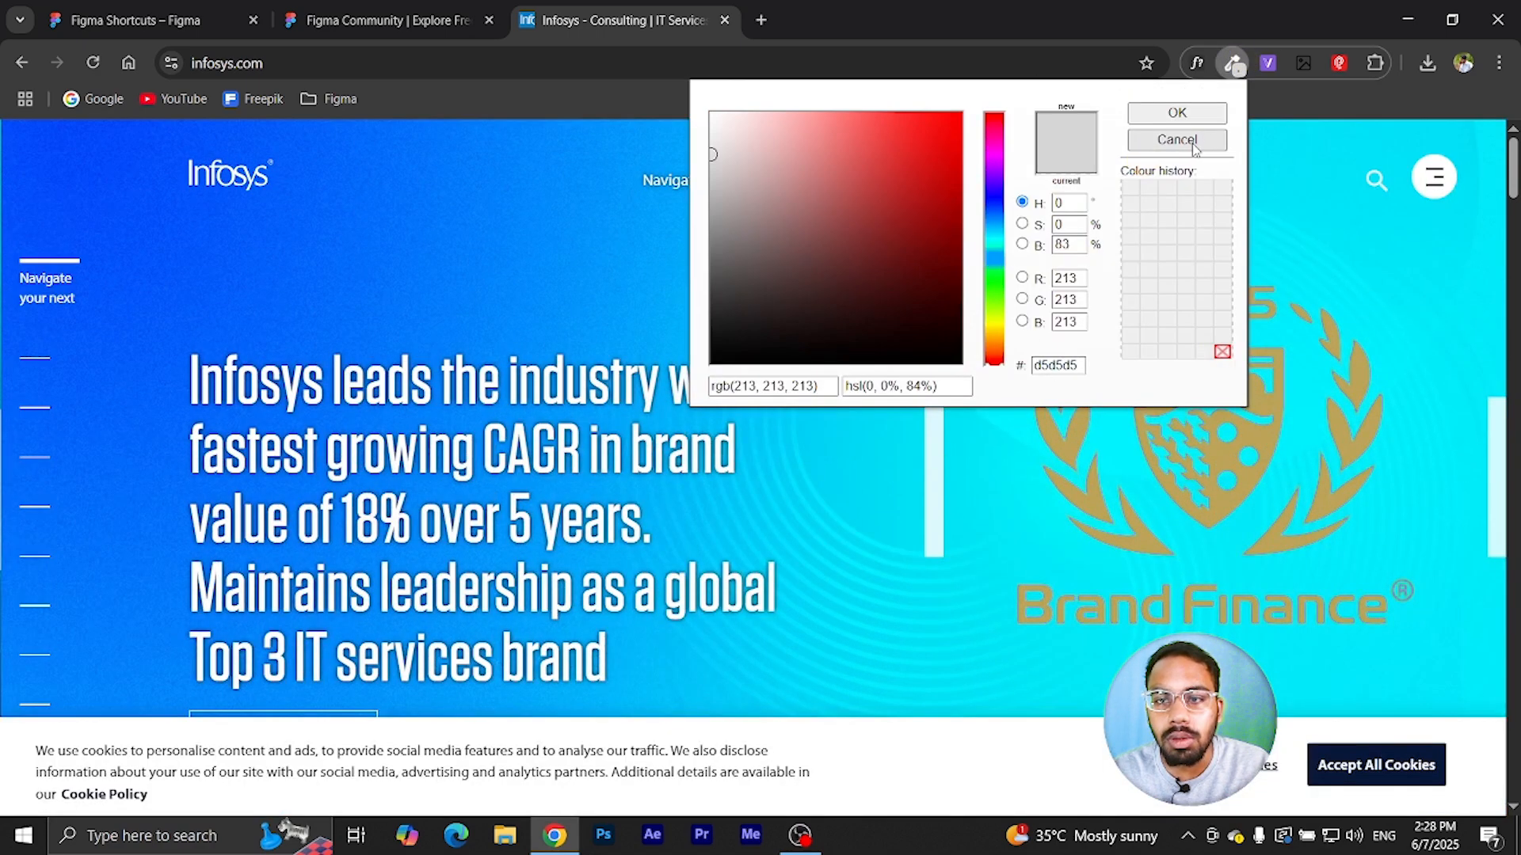
{"action": "left_click", "coordinate": [1177, 141]}
{"action": "left_click", "coordinate": [1233, 63]}
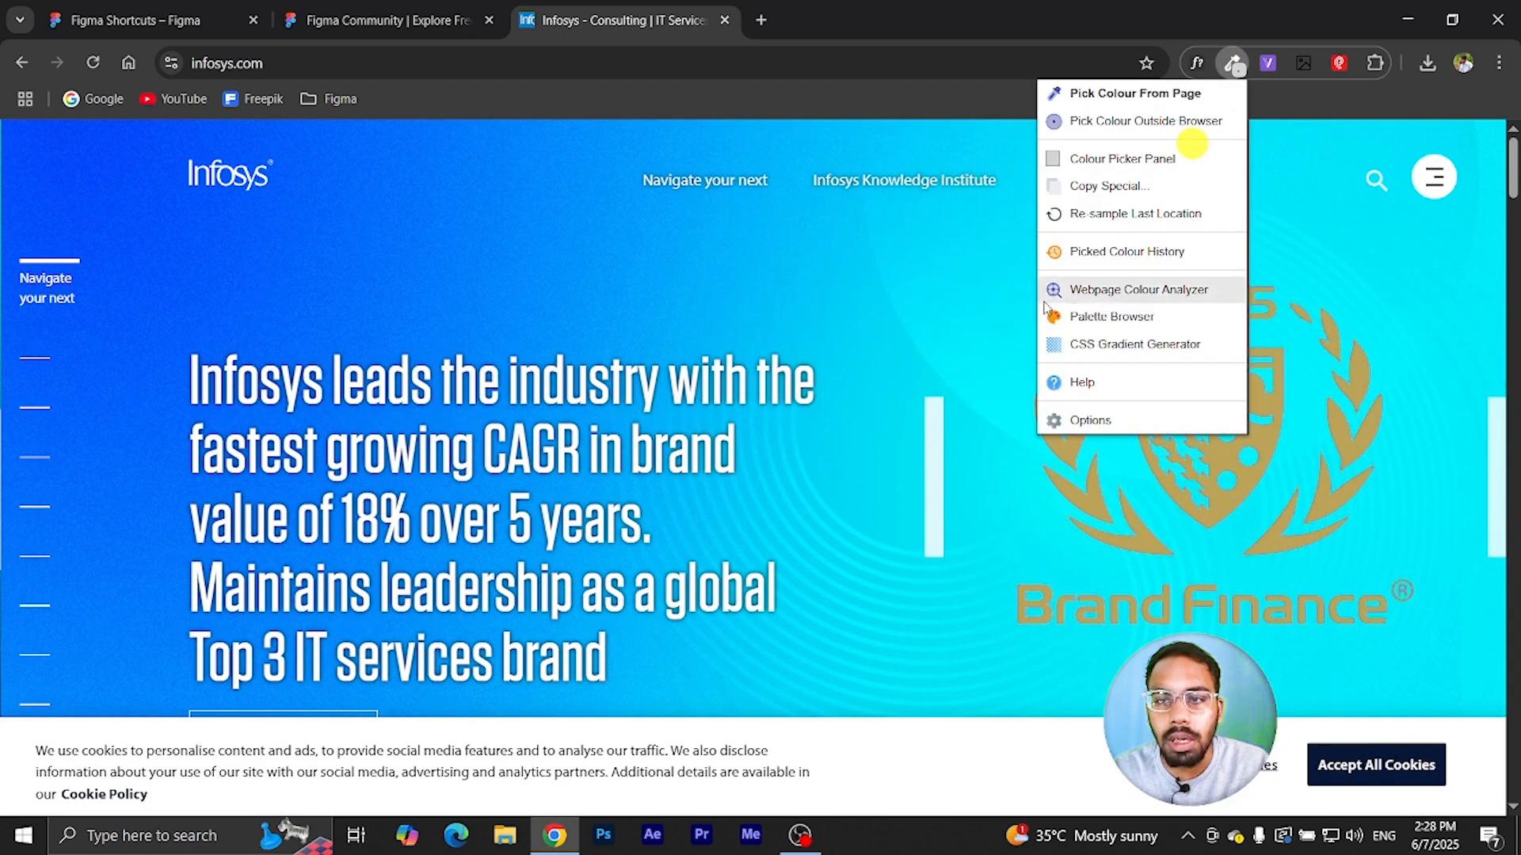
{"action": "left_click", "coordinate": [1263, 114]}
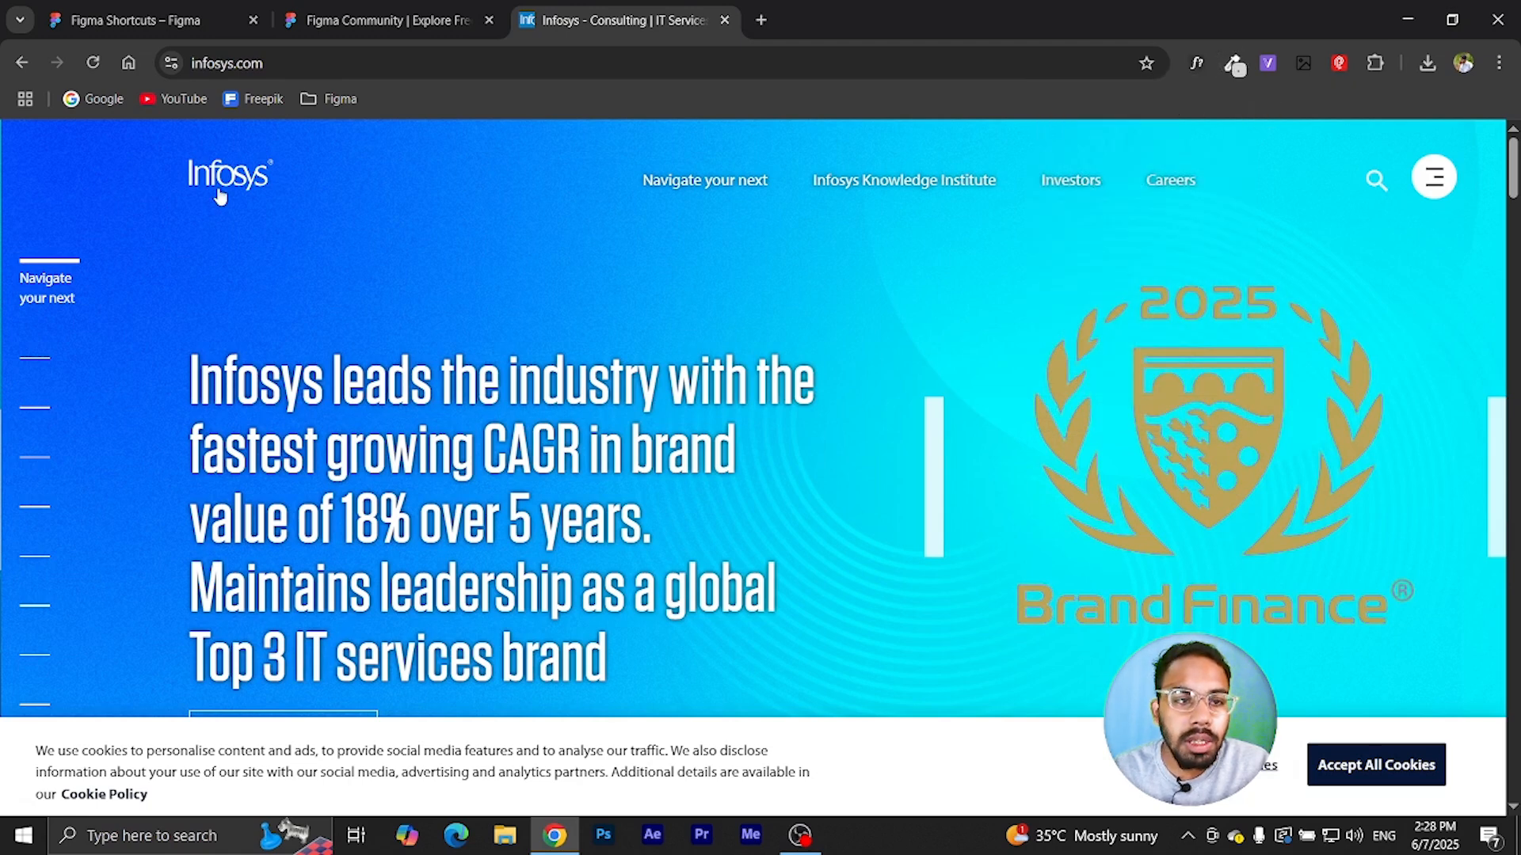
- Inspect the fonts of the Infosys homepage's logo, headings and body text with WhatFont, exit it and return to the Figma Shortcuts file
{"action": "left_click", "coordinate": [1197, 62]}
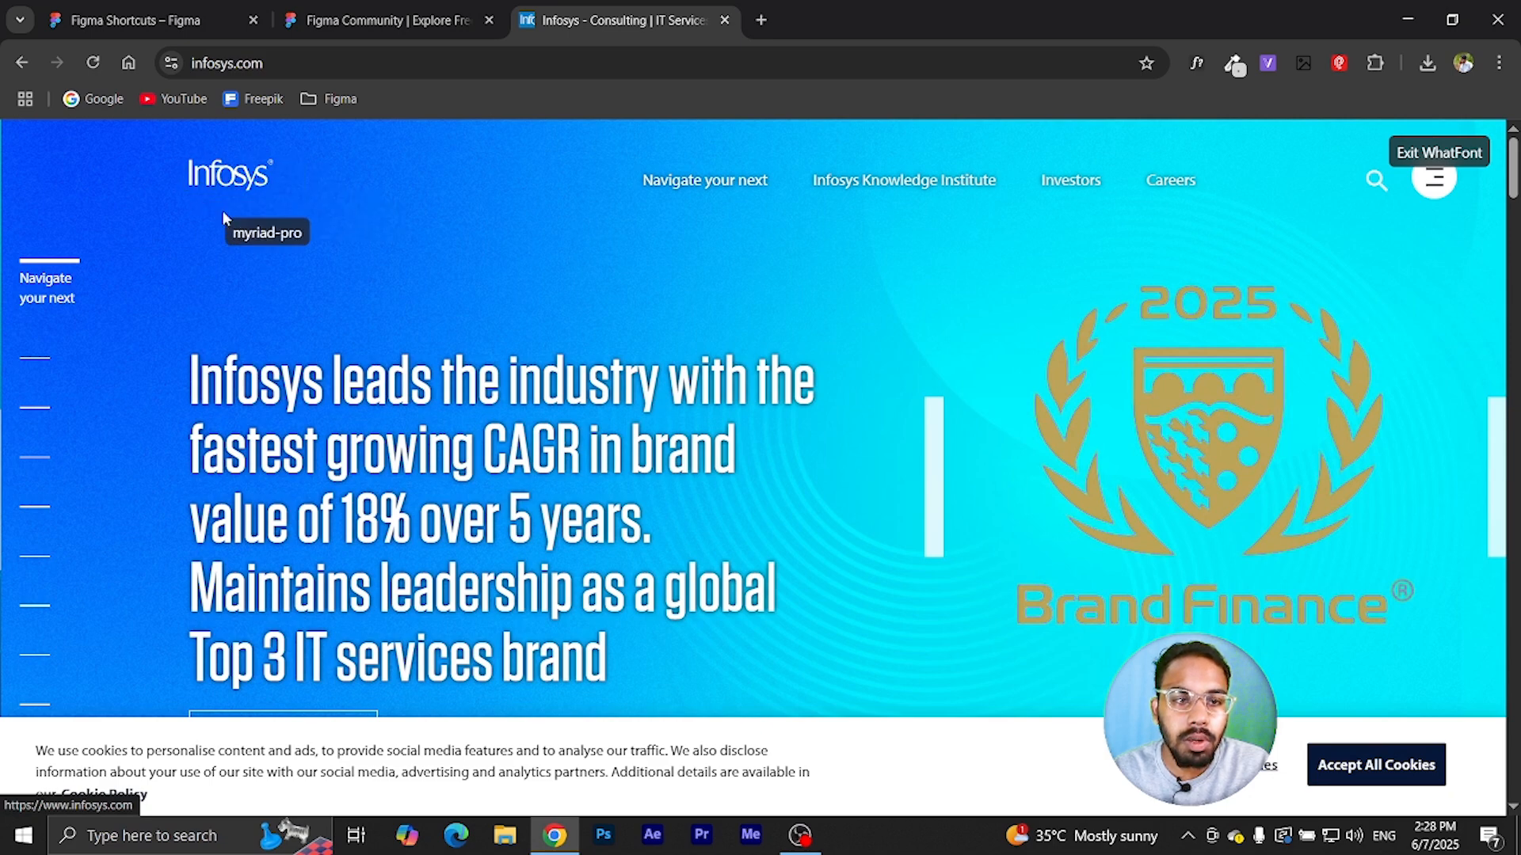
{"action": "scroll", "coordinate": [372, 238], "scroll_direction": "down", "scroll_amount": 5}
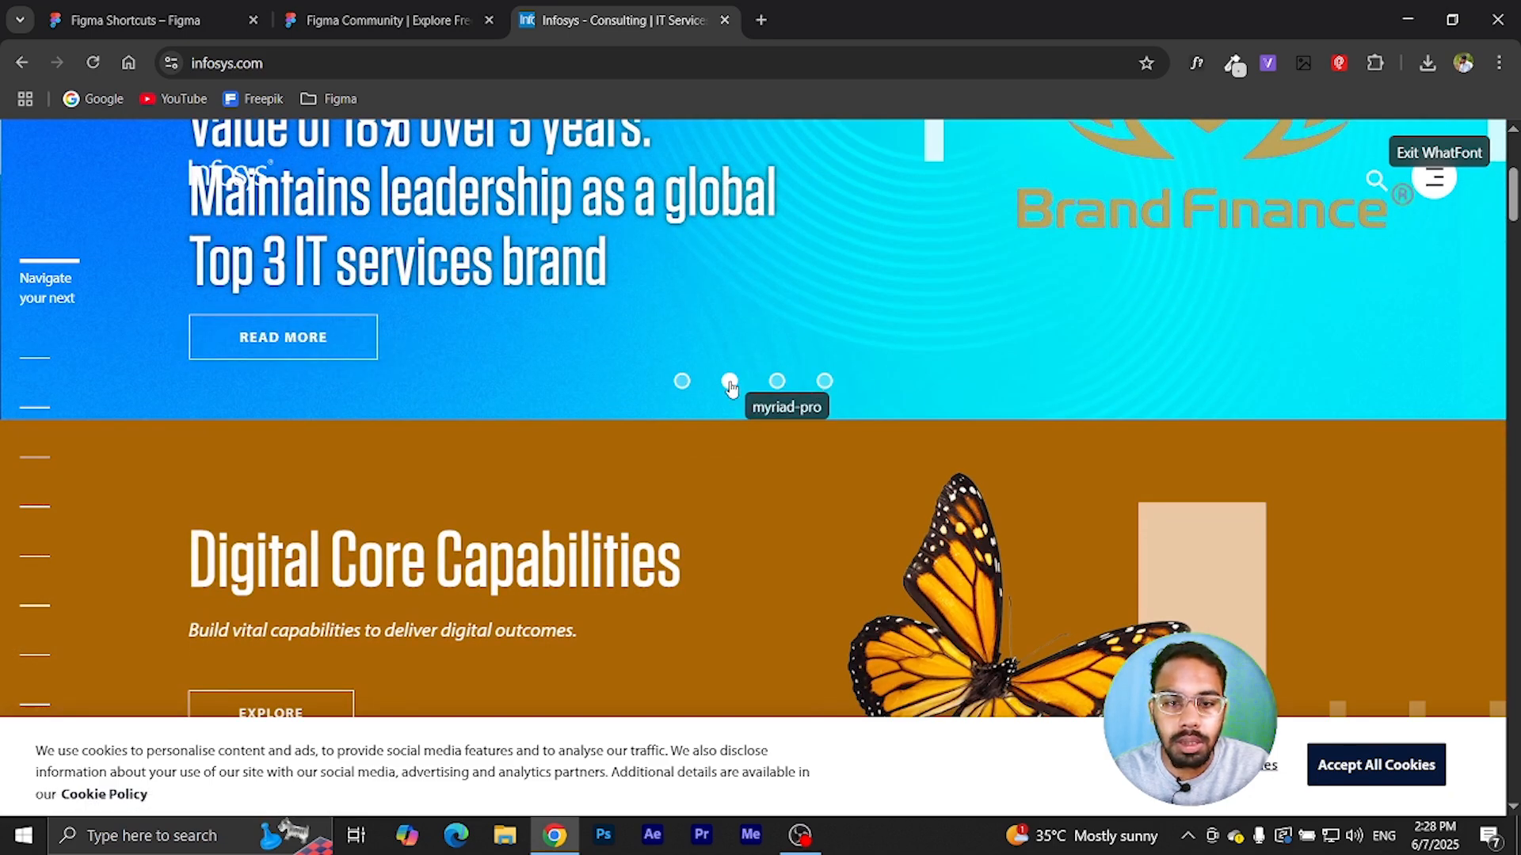
{"action": "scroll", "coordinate": [601, 576], "scroll_direction": "down", "scroll_amount": 1}
{"action": "scroll", "coordinate": [601, 576], "scroll_direction": "down", "scroll_amount": 2}
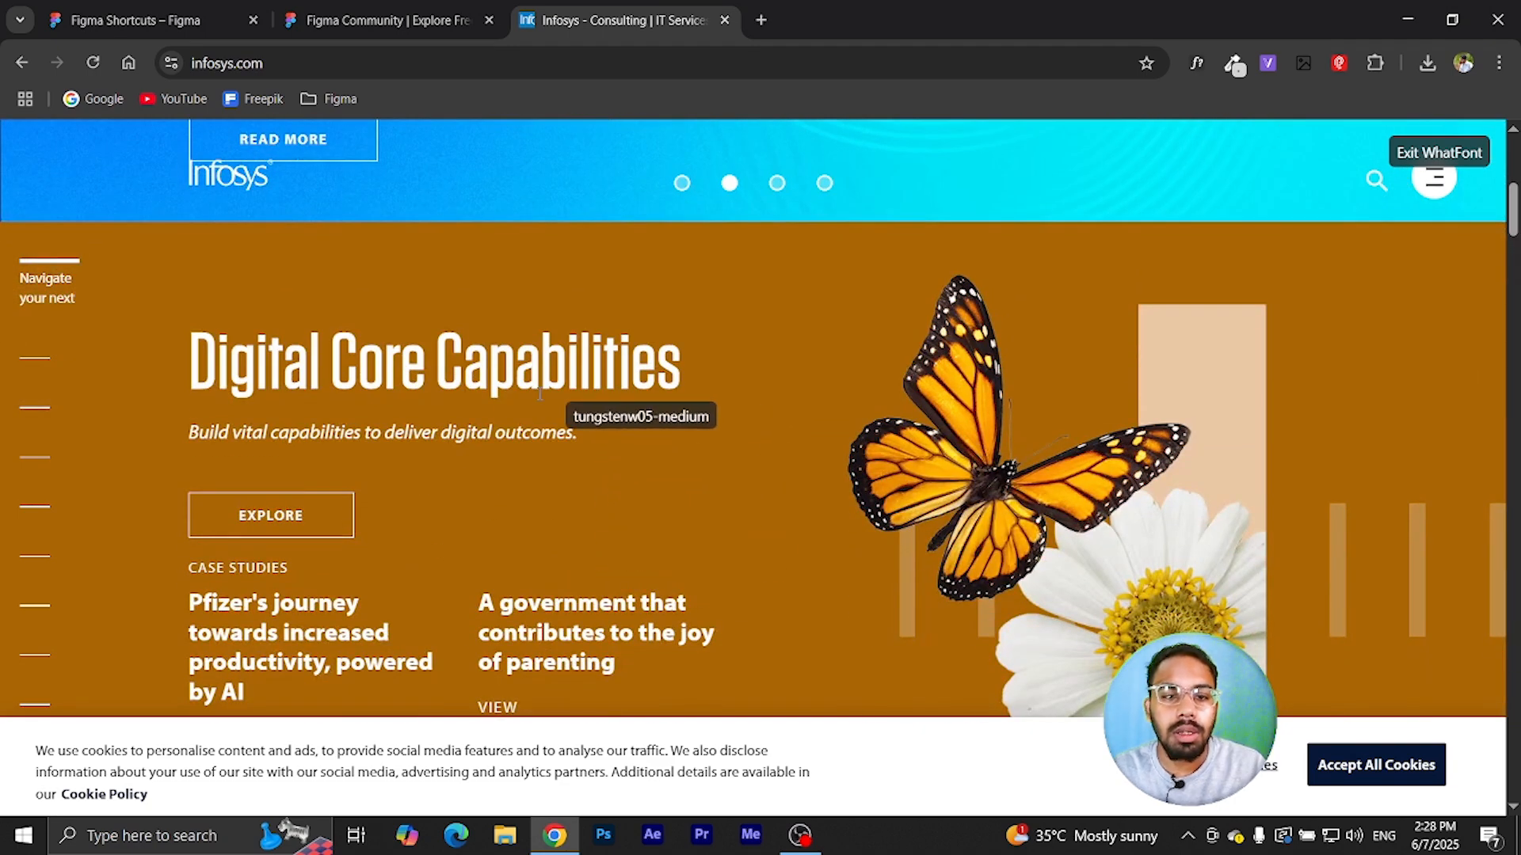
{"action": "scroll", "coordinate": [486, 447], "scroll_direction": "down", "scroll_amount": 3}
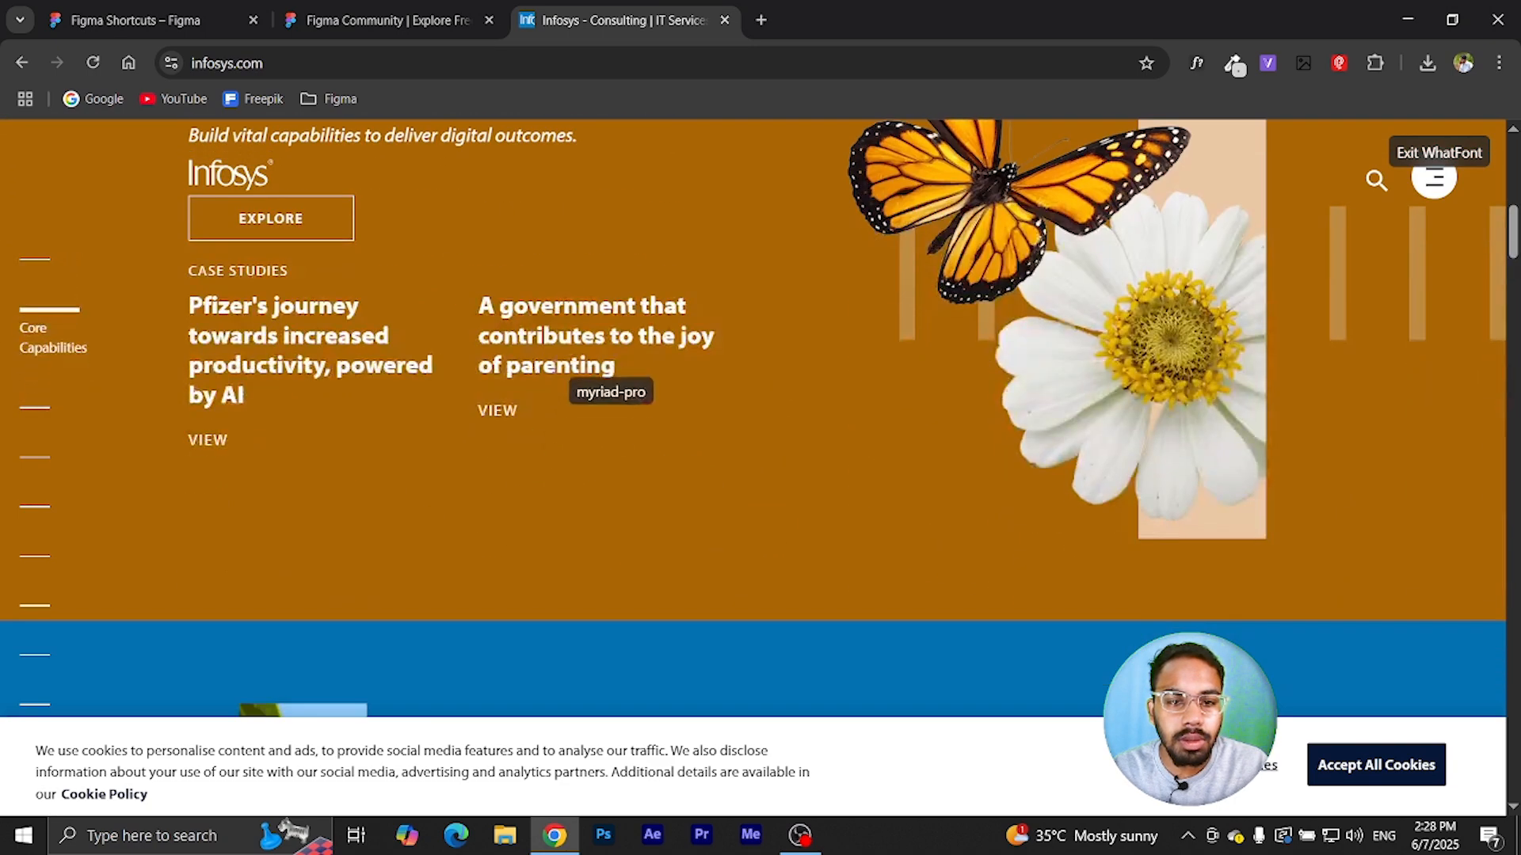
{"action": "scroll", "coordinate": [542, 368], "scroll_direction": "down", "scroll_amount": 3}
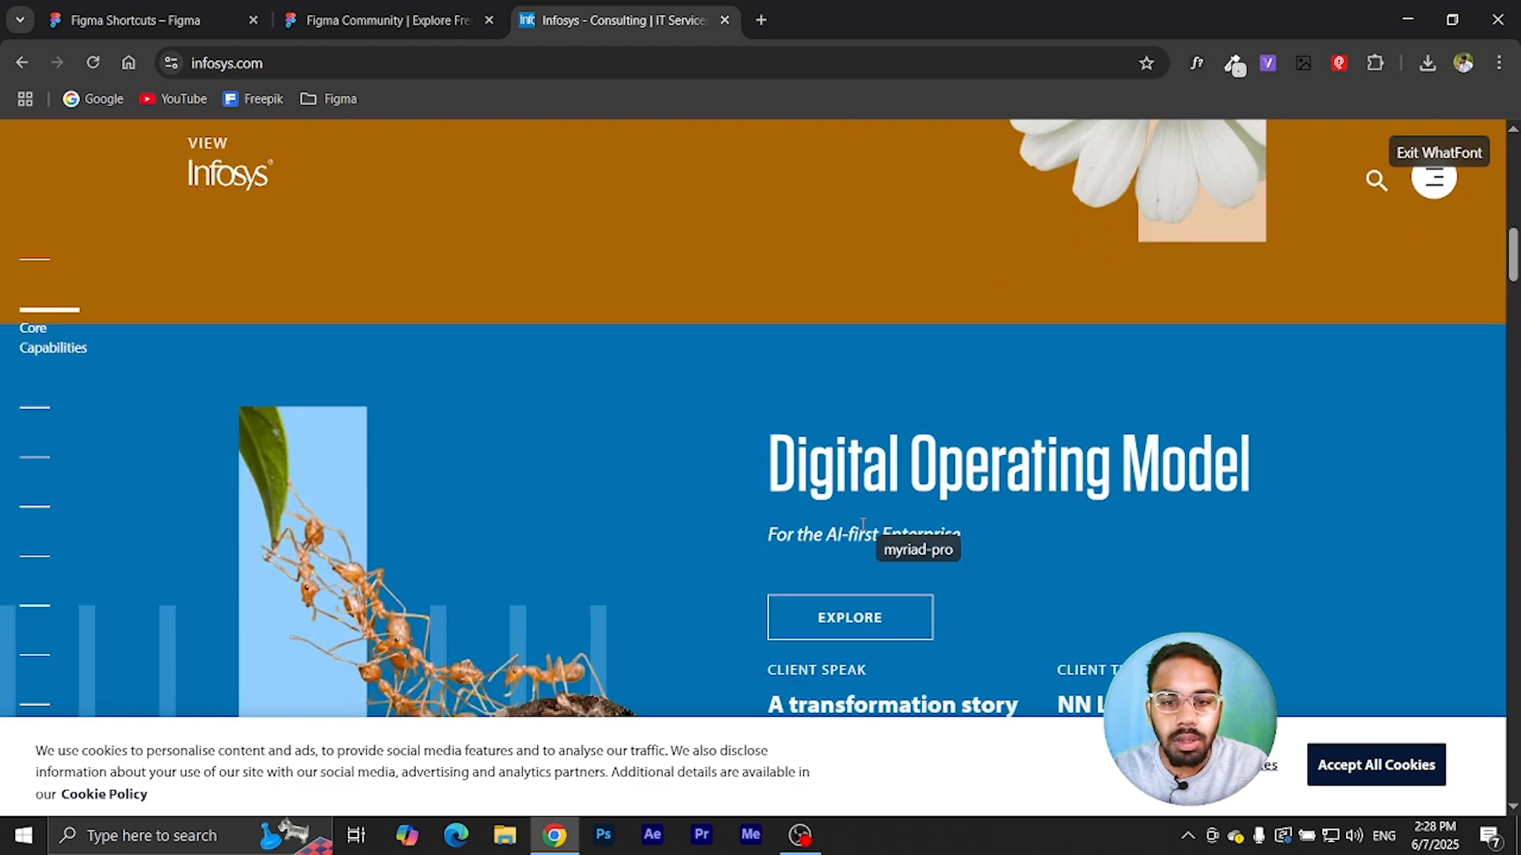
{"action": "scroll", "coordinate": [871, 507], "scroll_direction": "down", "scroll_amount": 2}
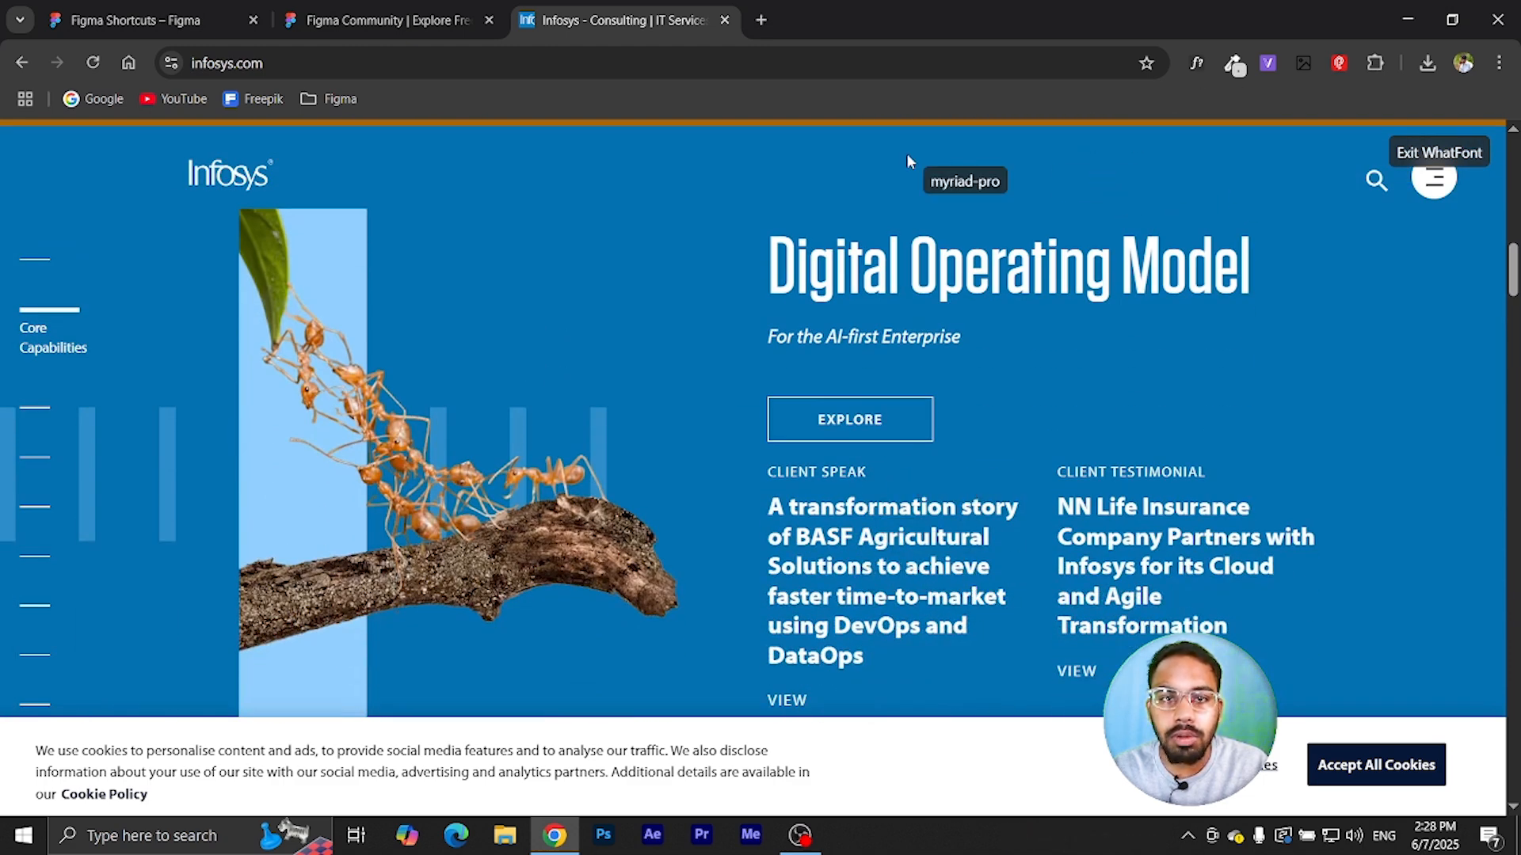
{"action": "left_click", "coordinate": [1456, 153]}
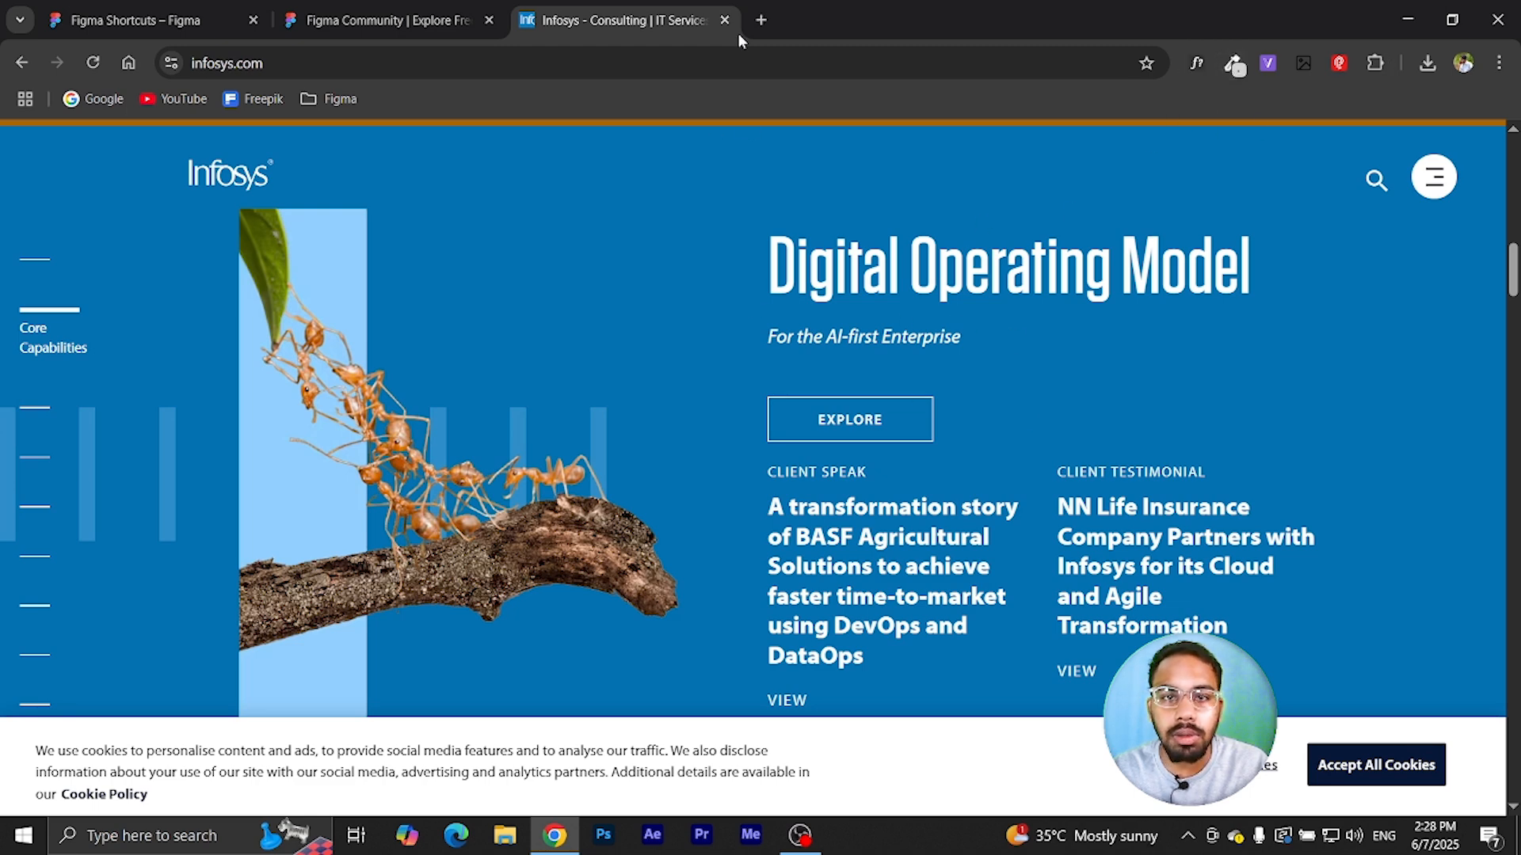
{"action": "middle_click", "coordinate": [670, 17]}
{"action": "key", "text": "minus"}
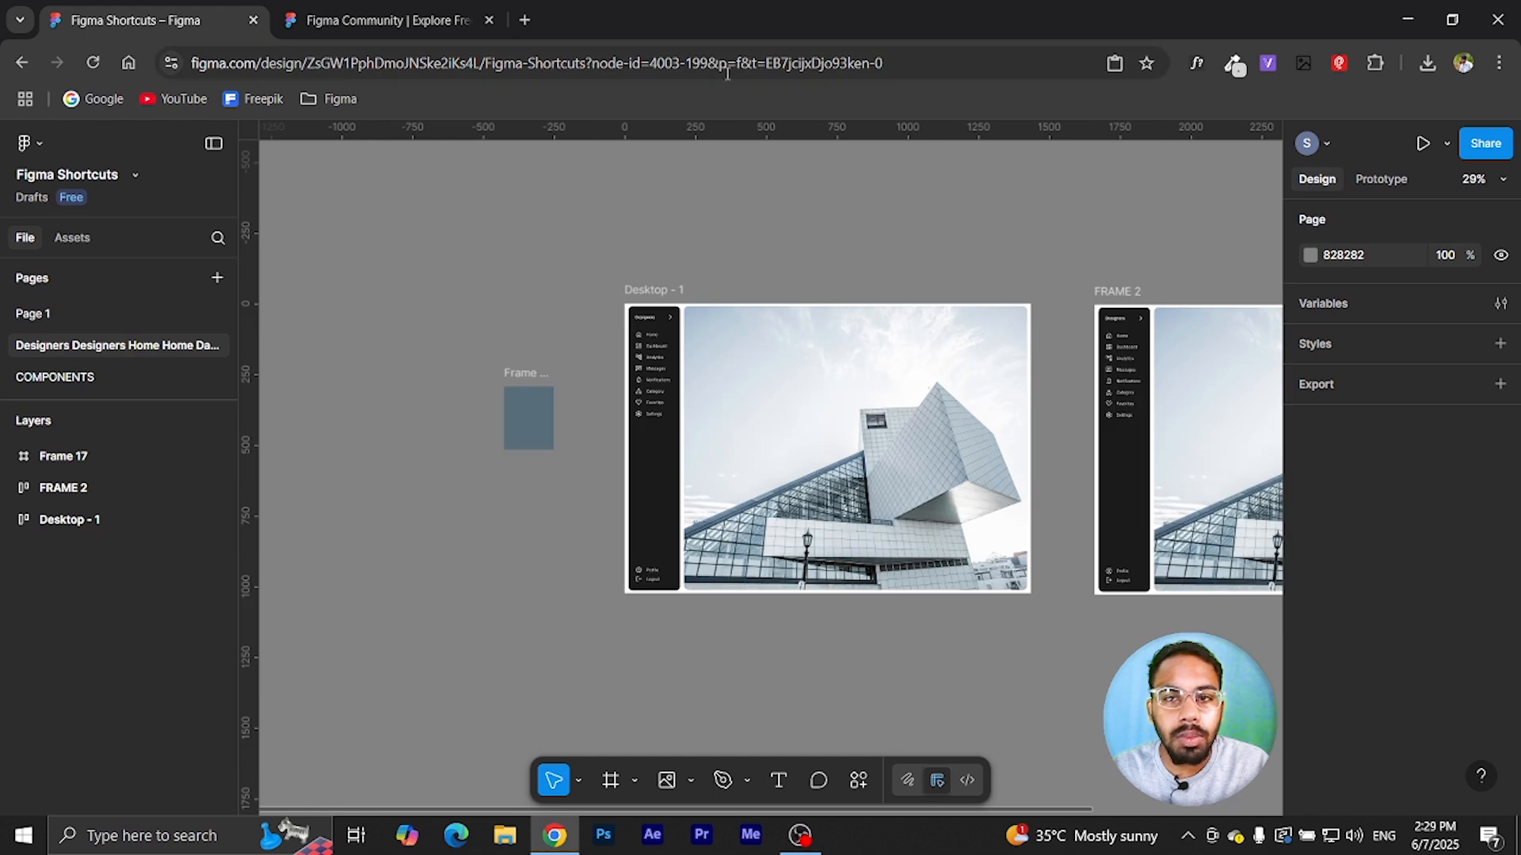
- Search for WhatFont, view its Chrome Web Store page and the browser's installed extensions, and close the tab
{"action": "left_click", "coordinate": [524, 19]}
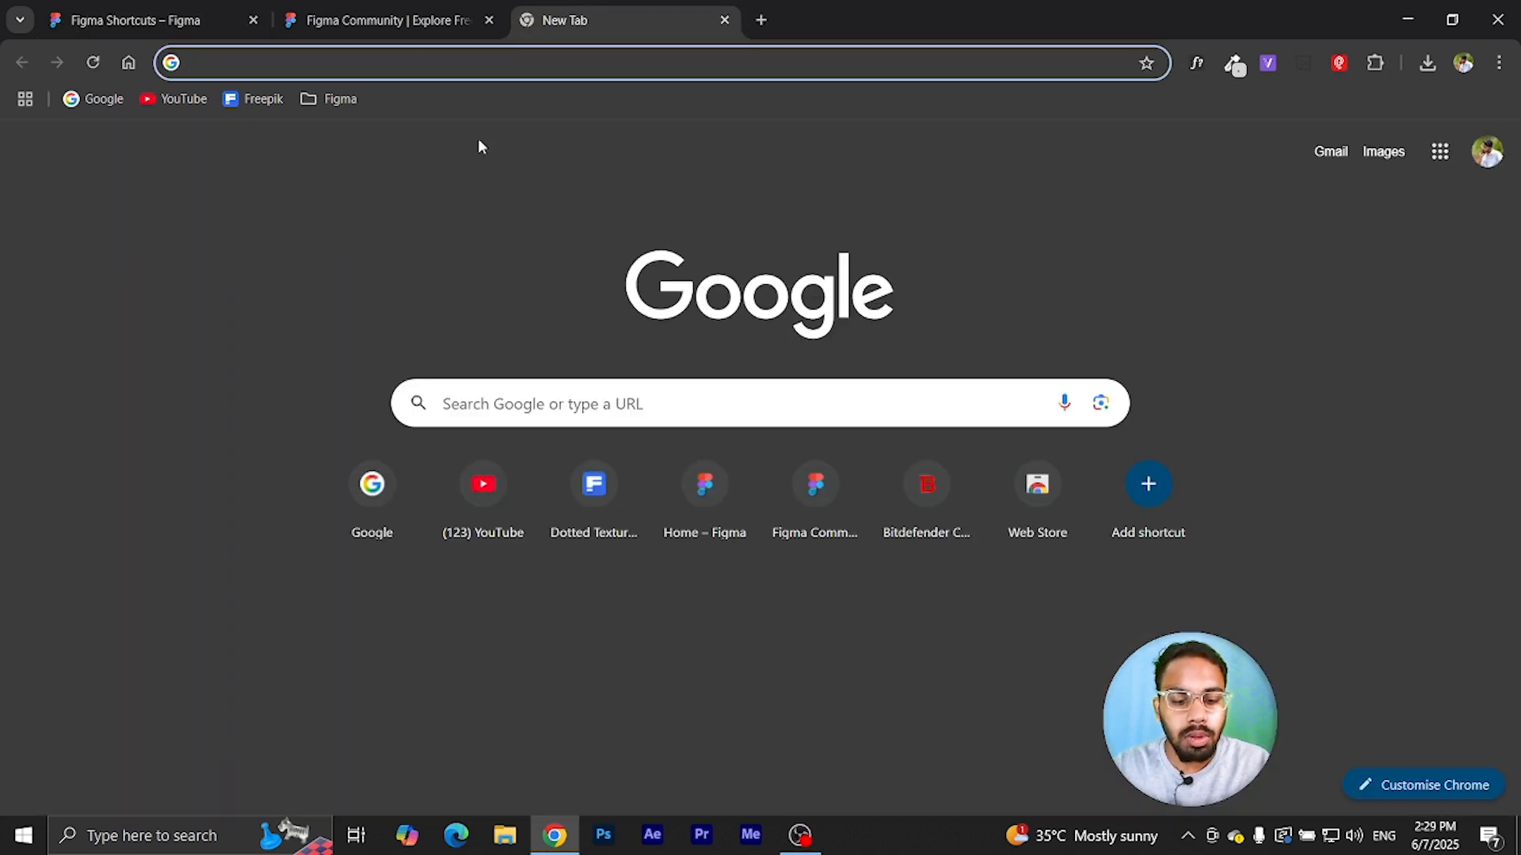
{"action": "type", "text": "WHAT"}
{"action": "key", "text": "Return"}
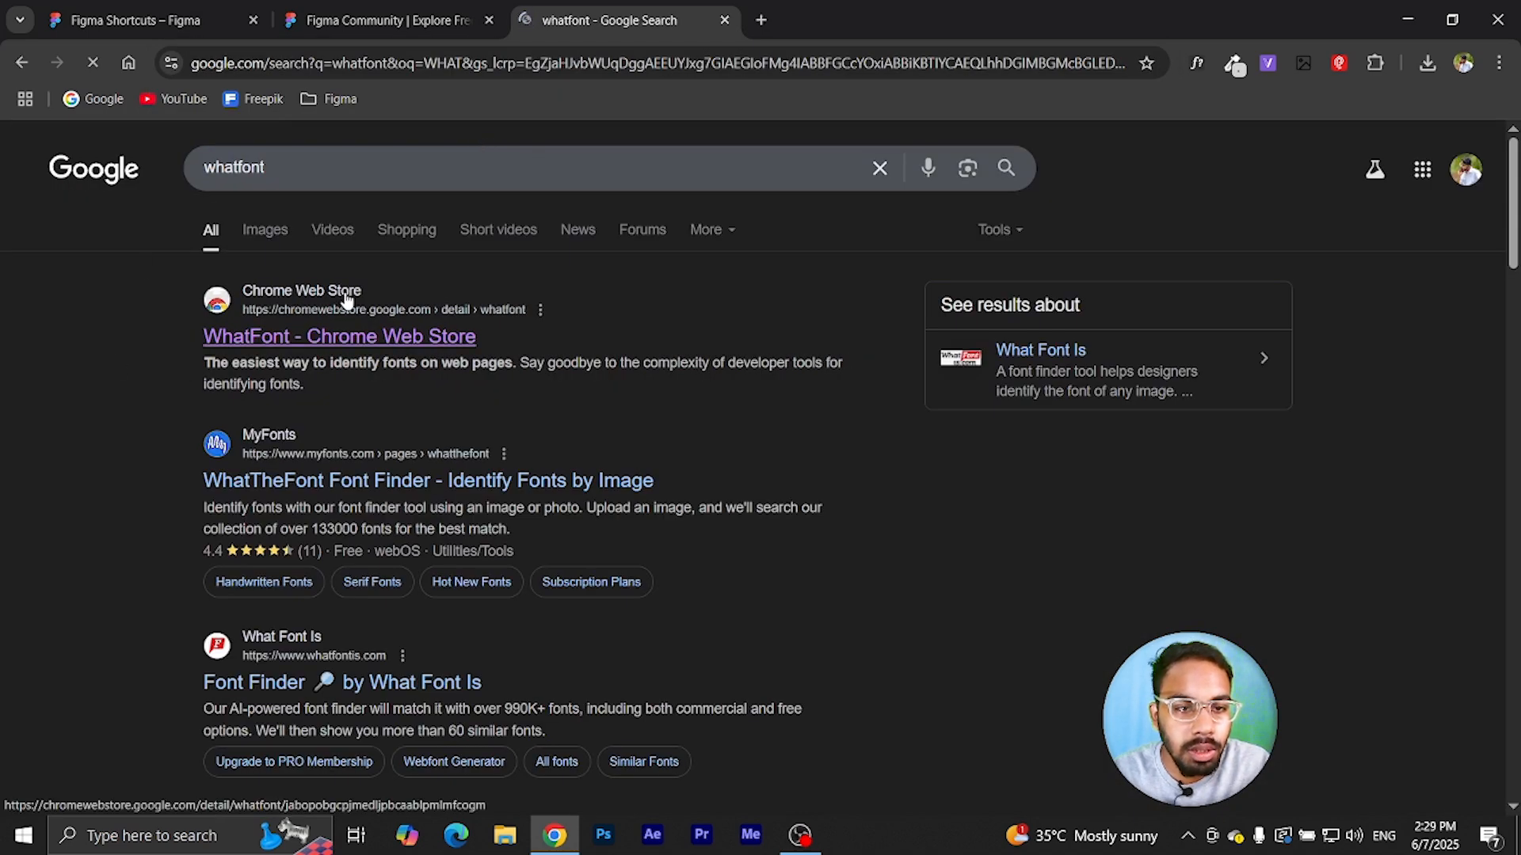
{"action": "left_click", "coordinate": [334, 346]}
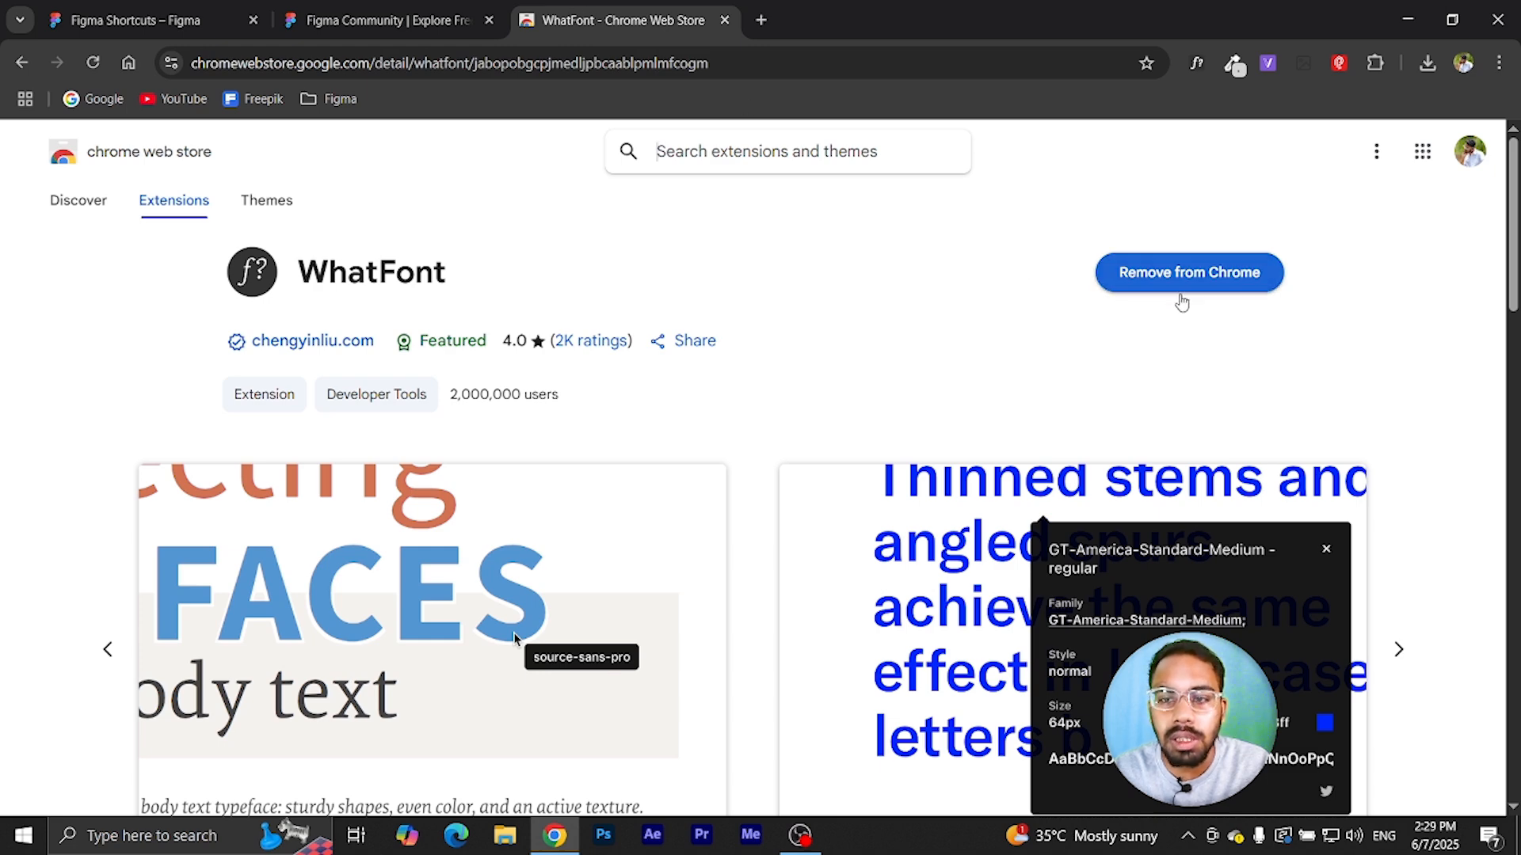
{"action": "left_click", "coordinate": [1377, 64]}
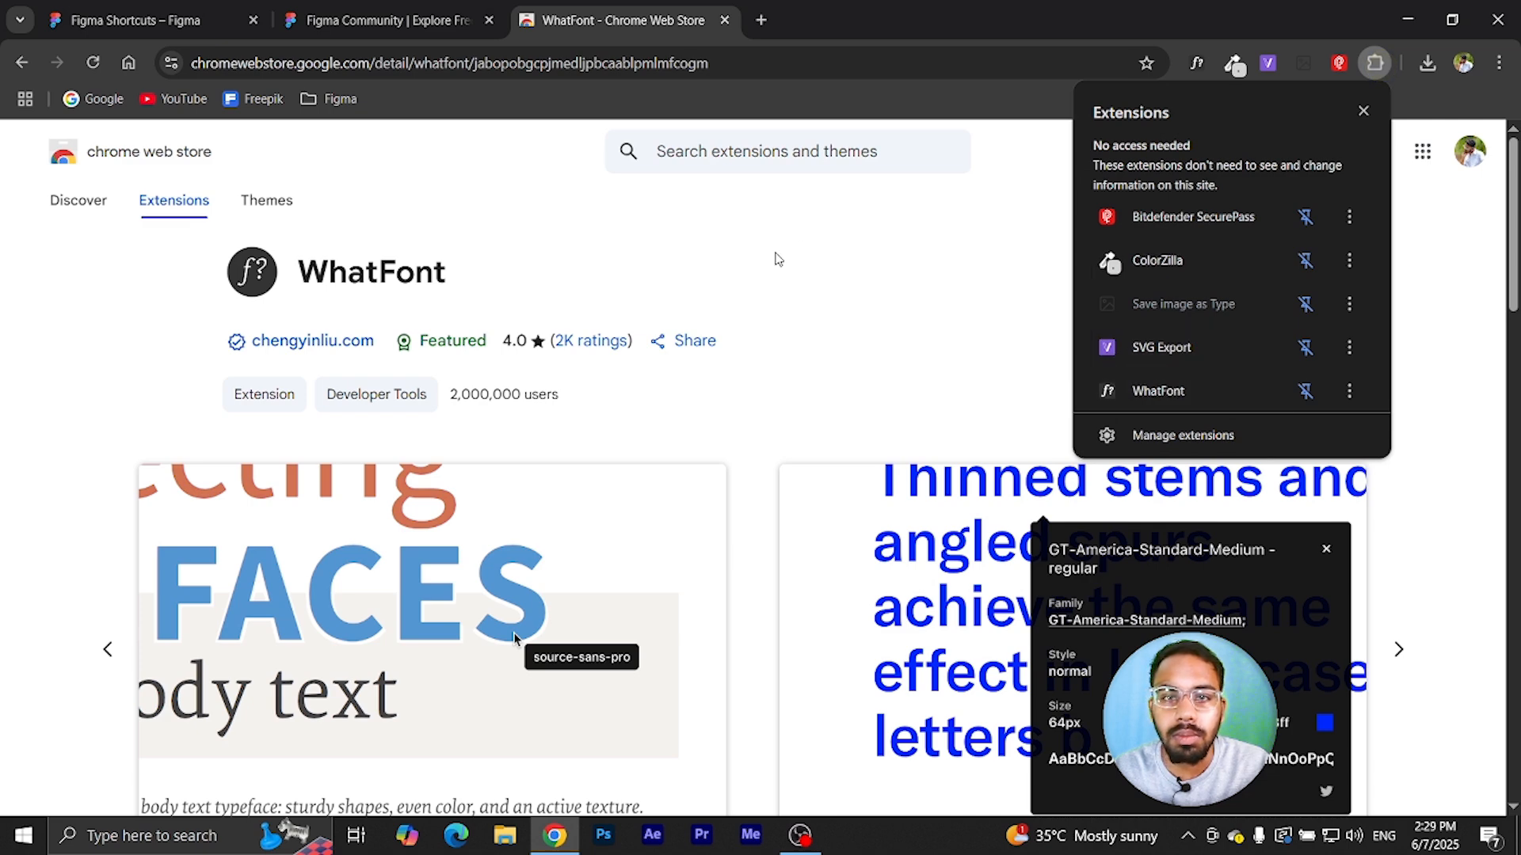
{"action": "left_click", "coordinate": [725, 21]}
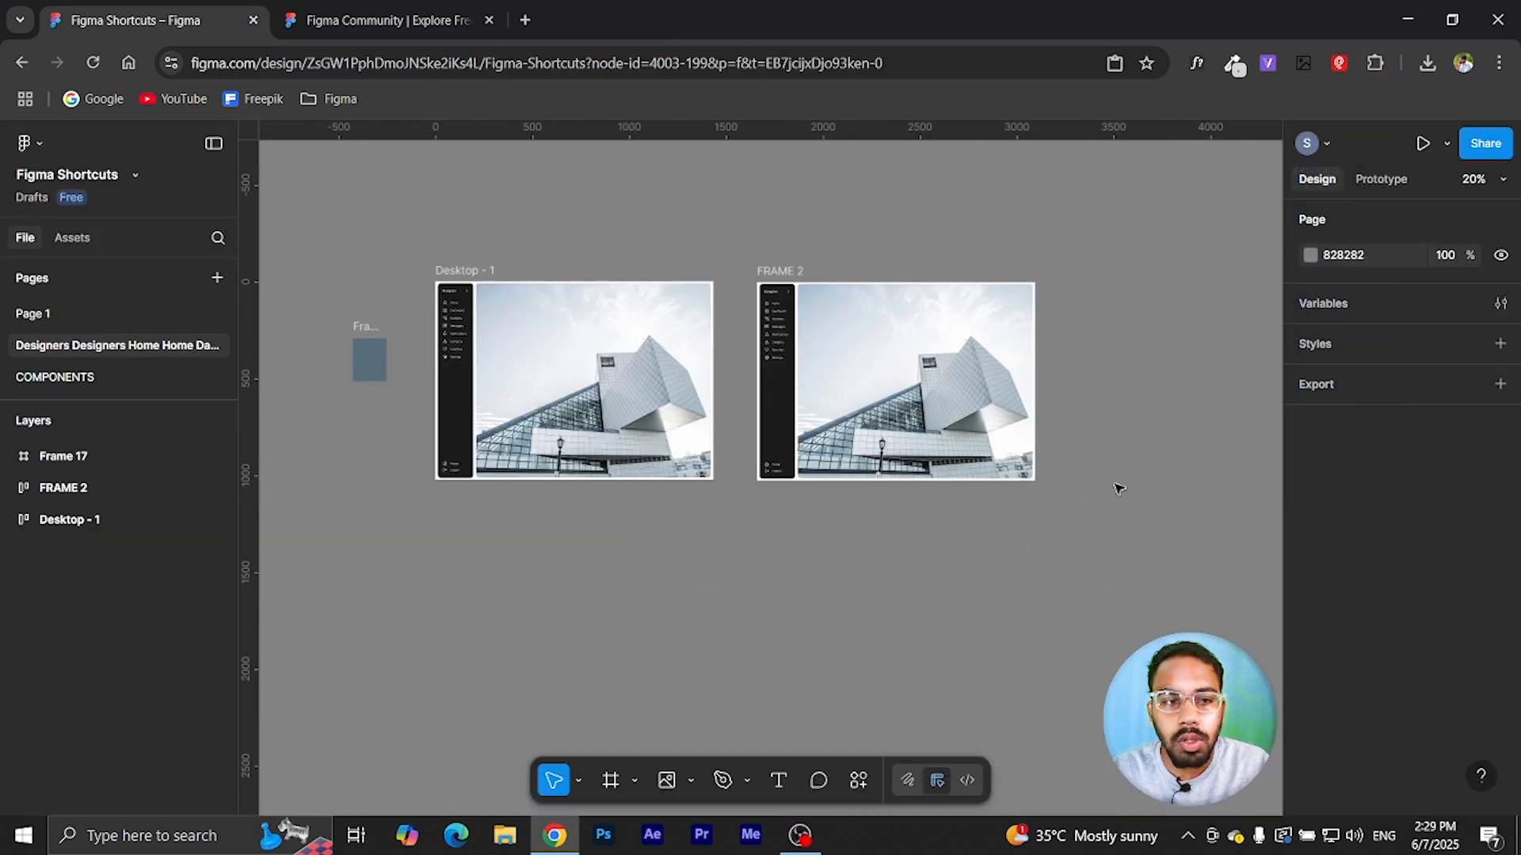
- Switch to Page 1 and review its shortcut examples for grids, flipping fill and border, removing fill and removing border
{"action": "left_click", "coordinate": [75, 311]}
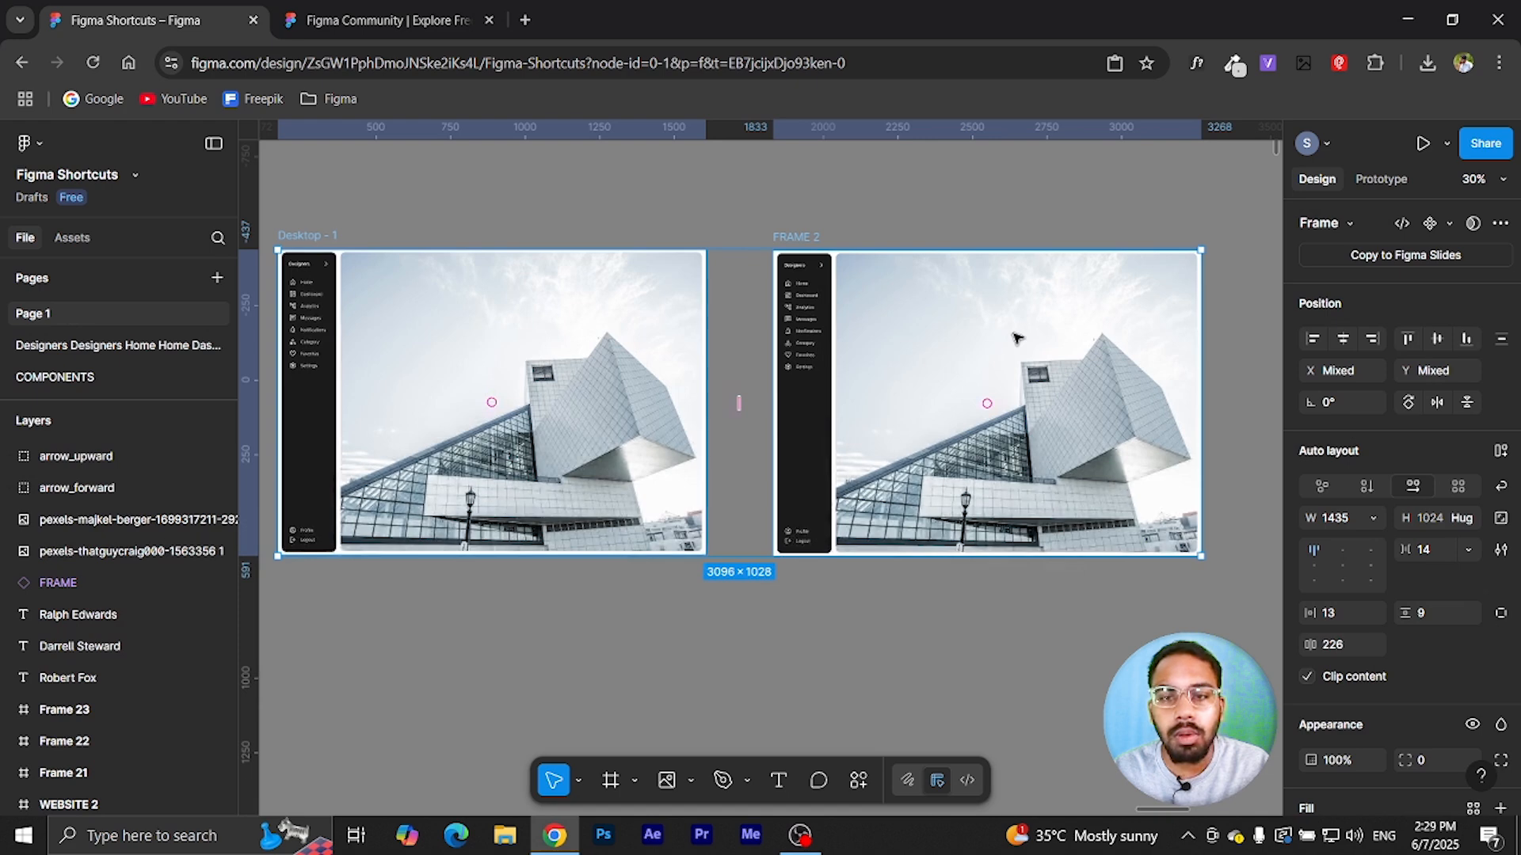
{"action": "scroll", "coordinate": [1062, 336], "scroll_direction": "down", "scroll_amount": 5}
{"action": "left_click_drag", "start_coordinate": [608, 343], "coordinate": [455, 319]}
{"action": "left_click_drag", "start_coordinate": [1113, 434], "coordinate": [389, 2]}
{"action": "left_click_drag", "start_coordinate": [475, 440], "coordinate": [1020, 339]}
{"action": "scroll", "coordinate": [925, 470], "scroll_direction": "down", "scroll_amount": 1}
{"action": "left_click_drag", "start_coordinate": [949, 518], "coordinate": [851, 528]}
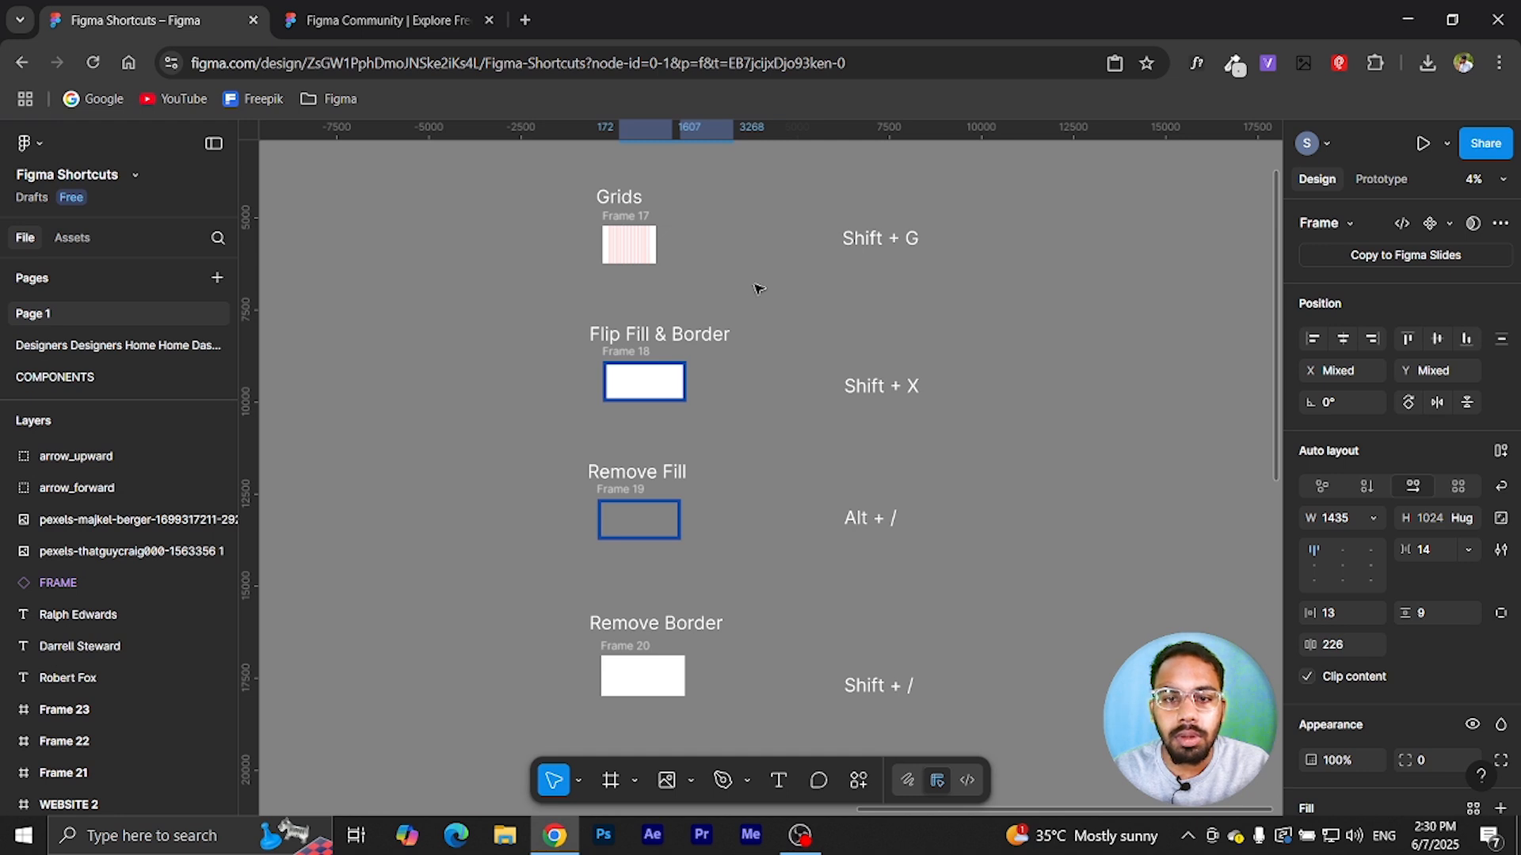
{"action": "scroll", "coordinate": [758, 288], "scroll_direction": "down", "scroll_amount": 3}
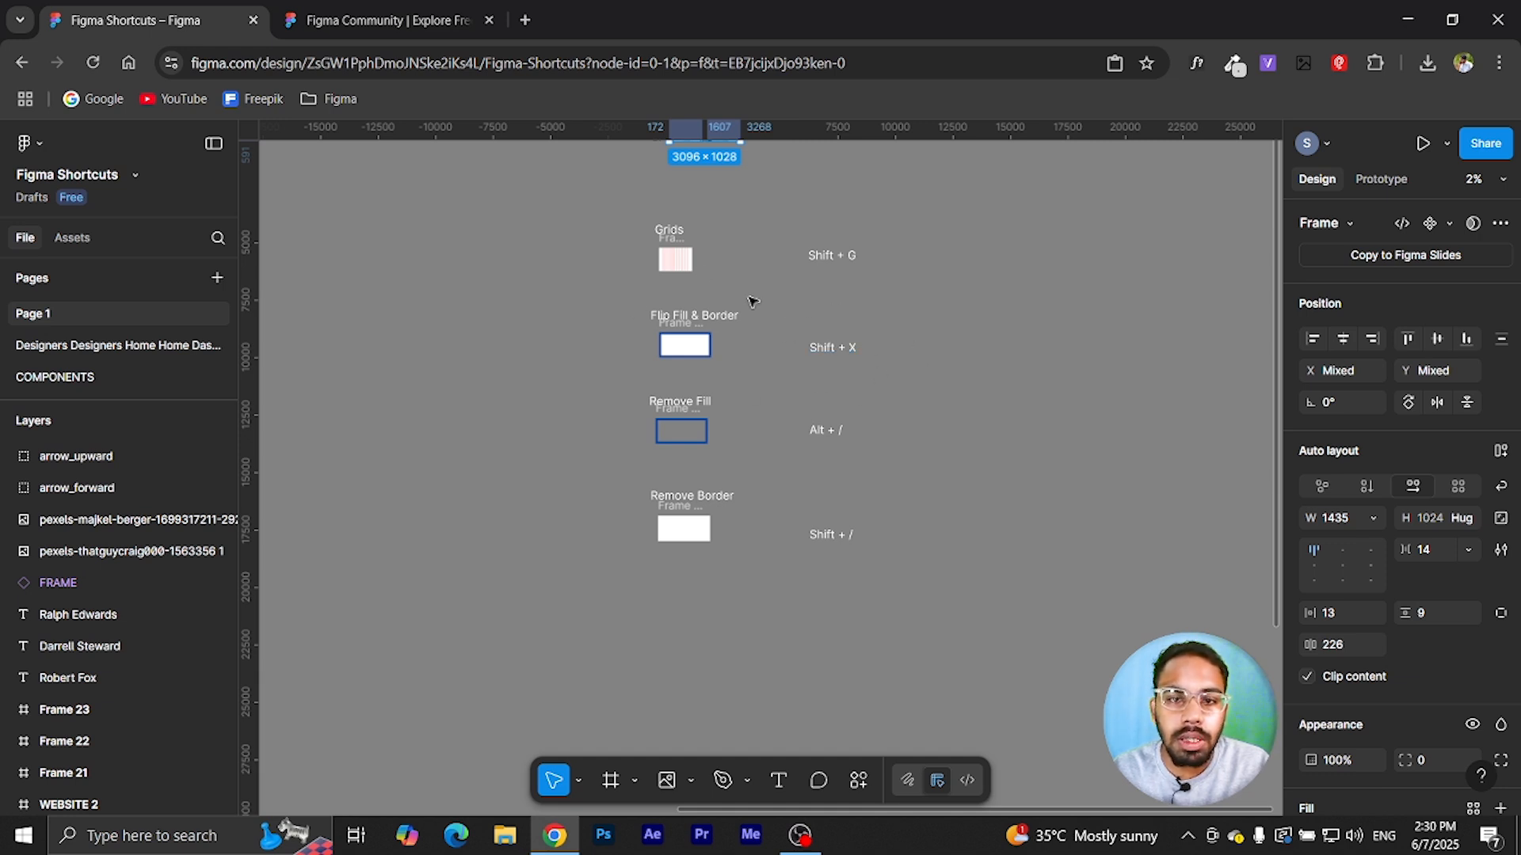
{"action": "left_click_drag", "start_coordinate": [533, 231], "coordinate": [661, 499]}
{"action": "scroll", "coordinate": [878, 400], "scroll_direction": "up", "scroll_amount": 5}
{"action": "scroll", "coordinate": [895, 399], "scroll_direction": "up", "scroll_amount": 5}
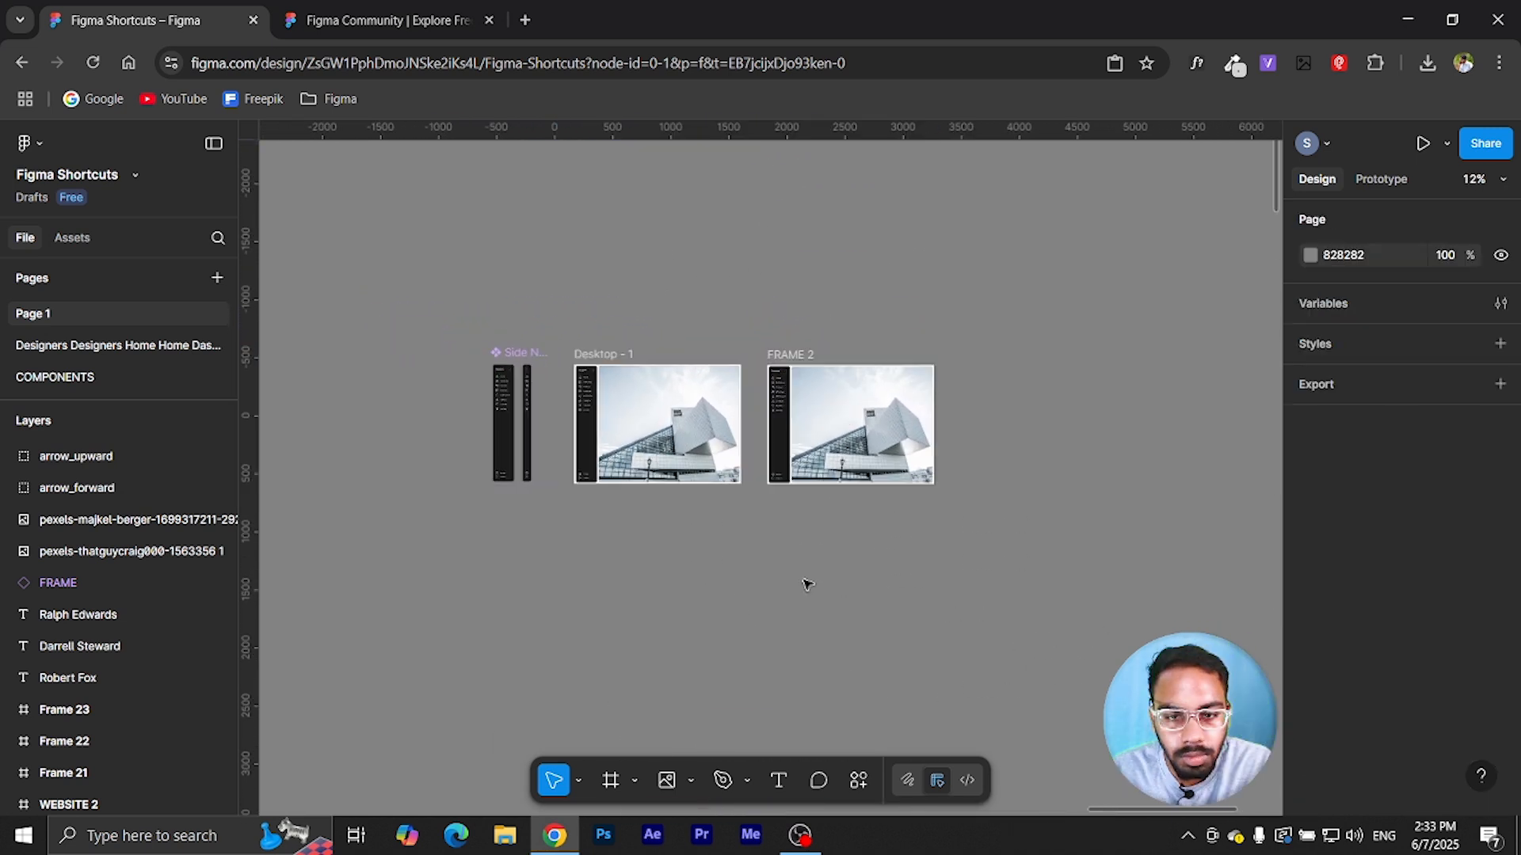
- Directly select the nested Home label and the Dashboard label, one after the other, in Desktop - 1's side navigation
{"action": "scroll", "coordinate": [567, 407], "scroll_direction": "up", "scroll_amount": 15}
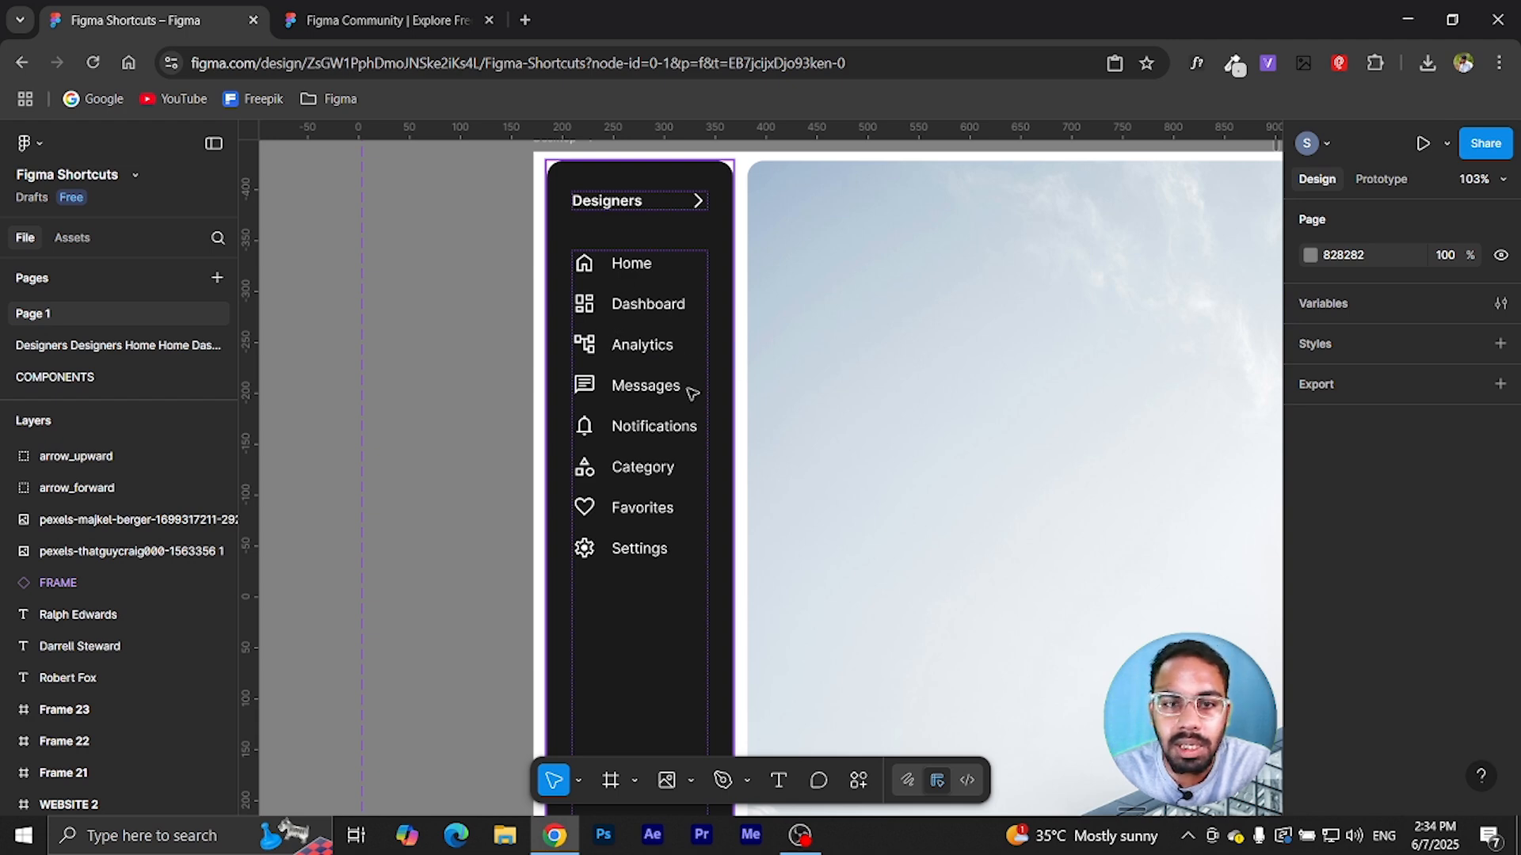
{"action": "scroll", "coordinate": [696, 395], "scroll_direction": "down", "scroll_amount": 2}
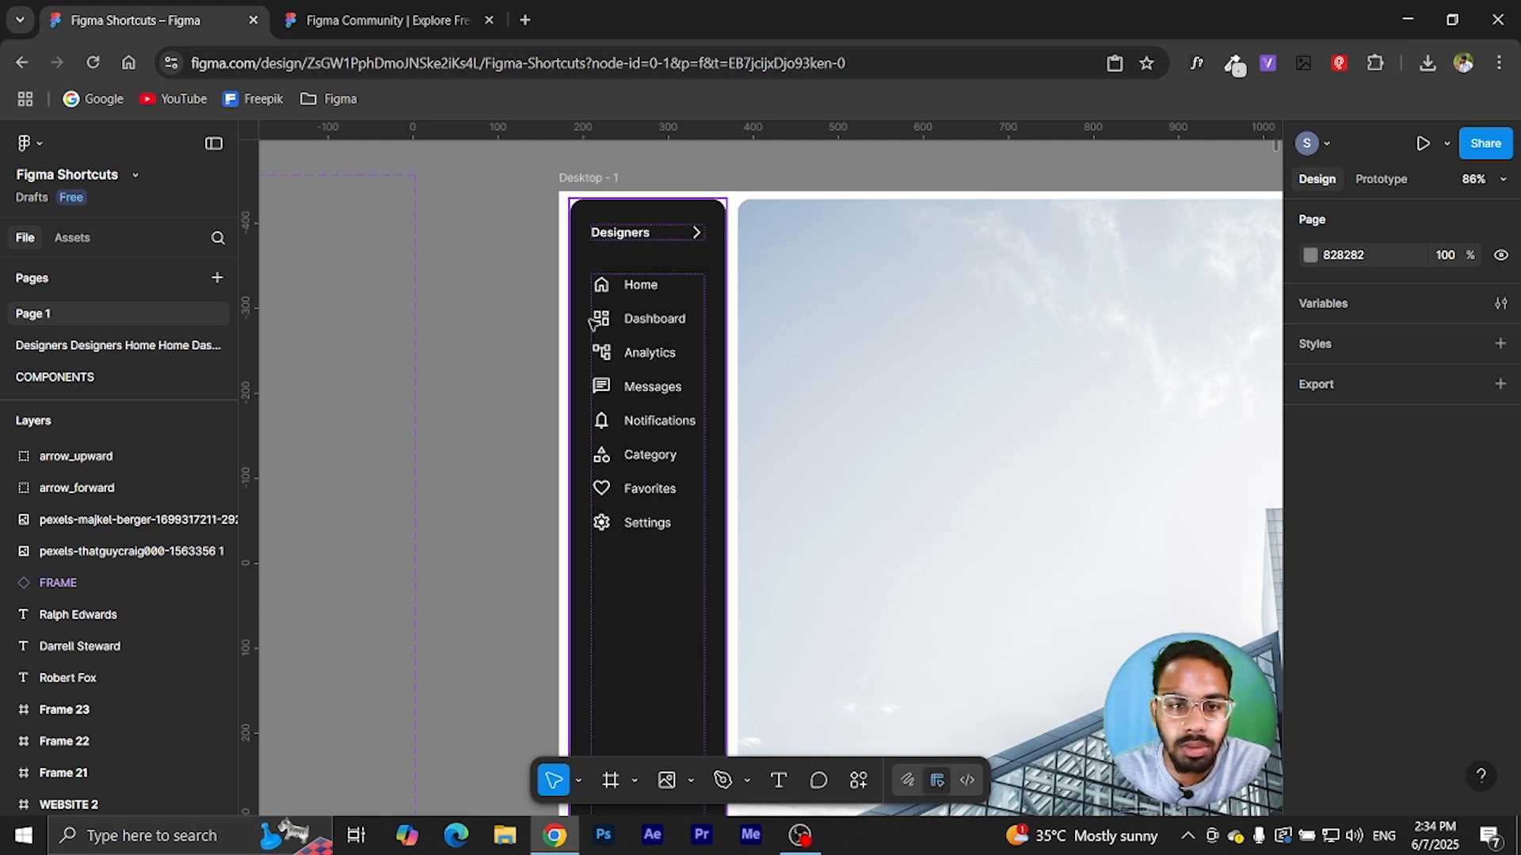
{"action": "left_click", "coordinate": [654, 287], "text": "ctrl"}
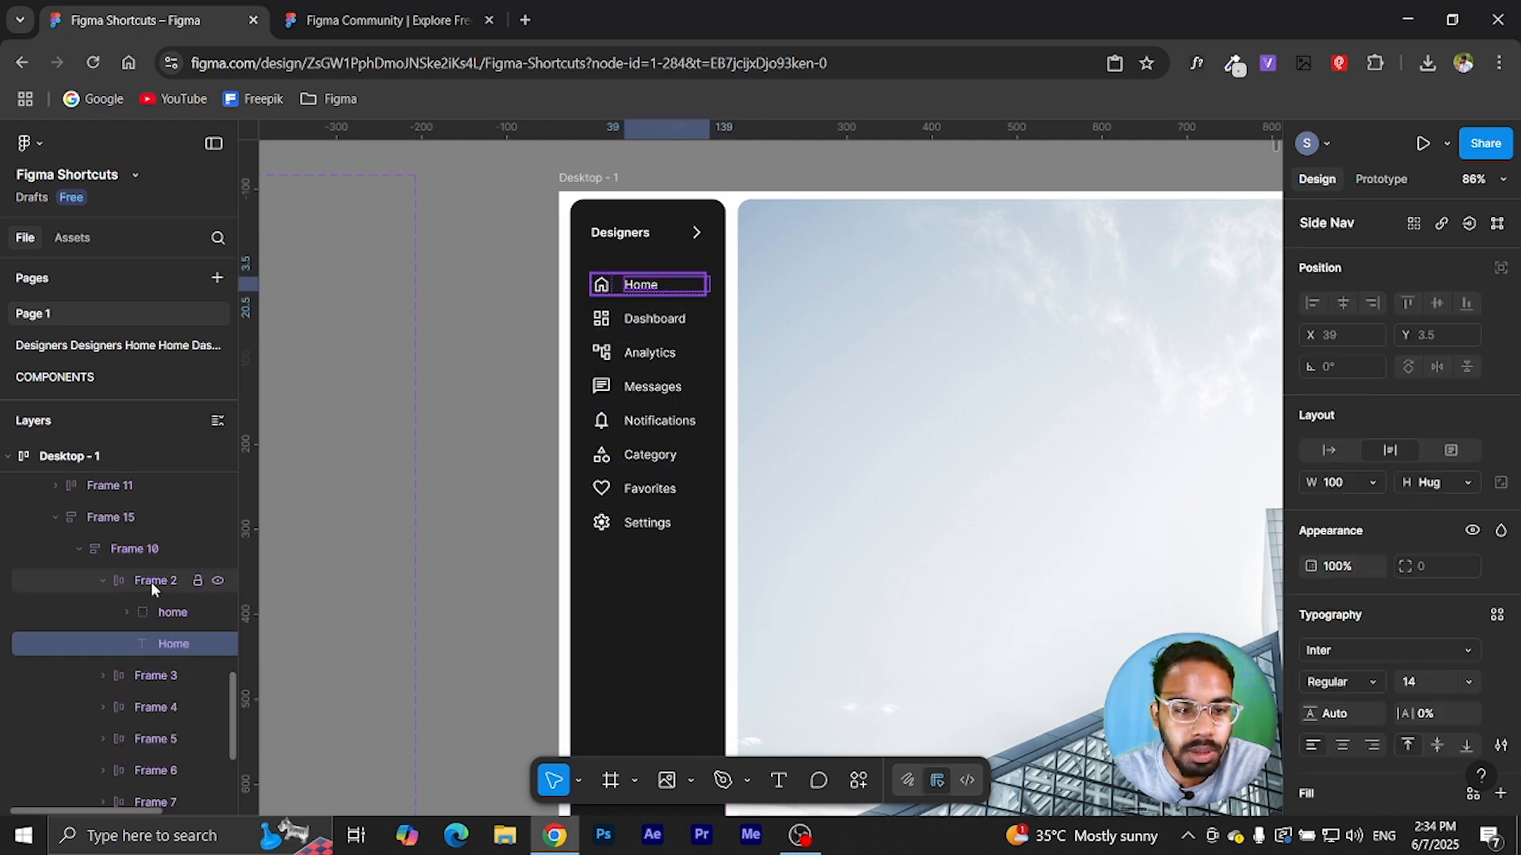
{"action": "left_click", "coordinate": [420, 424]}
{"action": "left_click", "coordinate": [654, 287]}
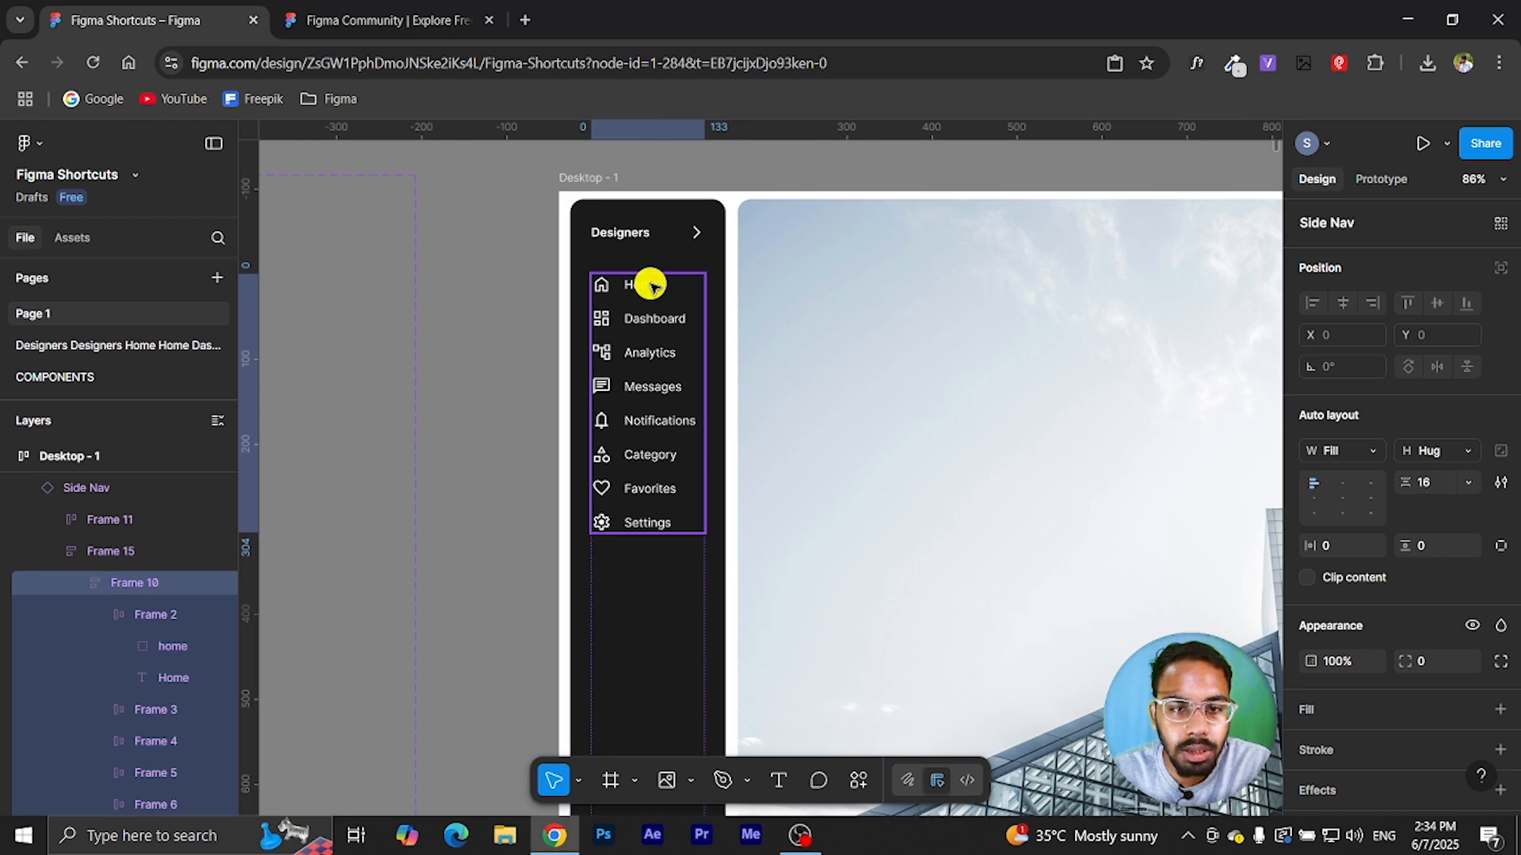
{"action": "left_click", "coordinate": [654, 287]}
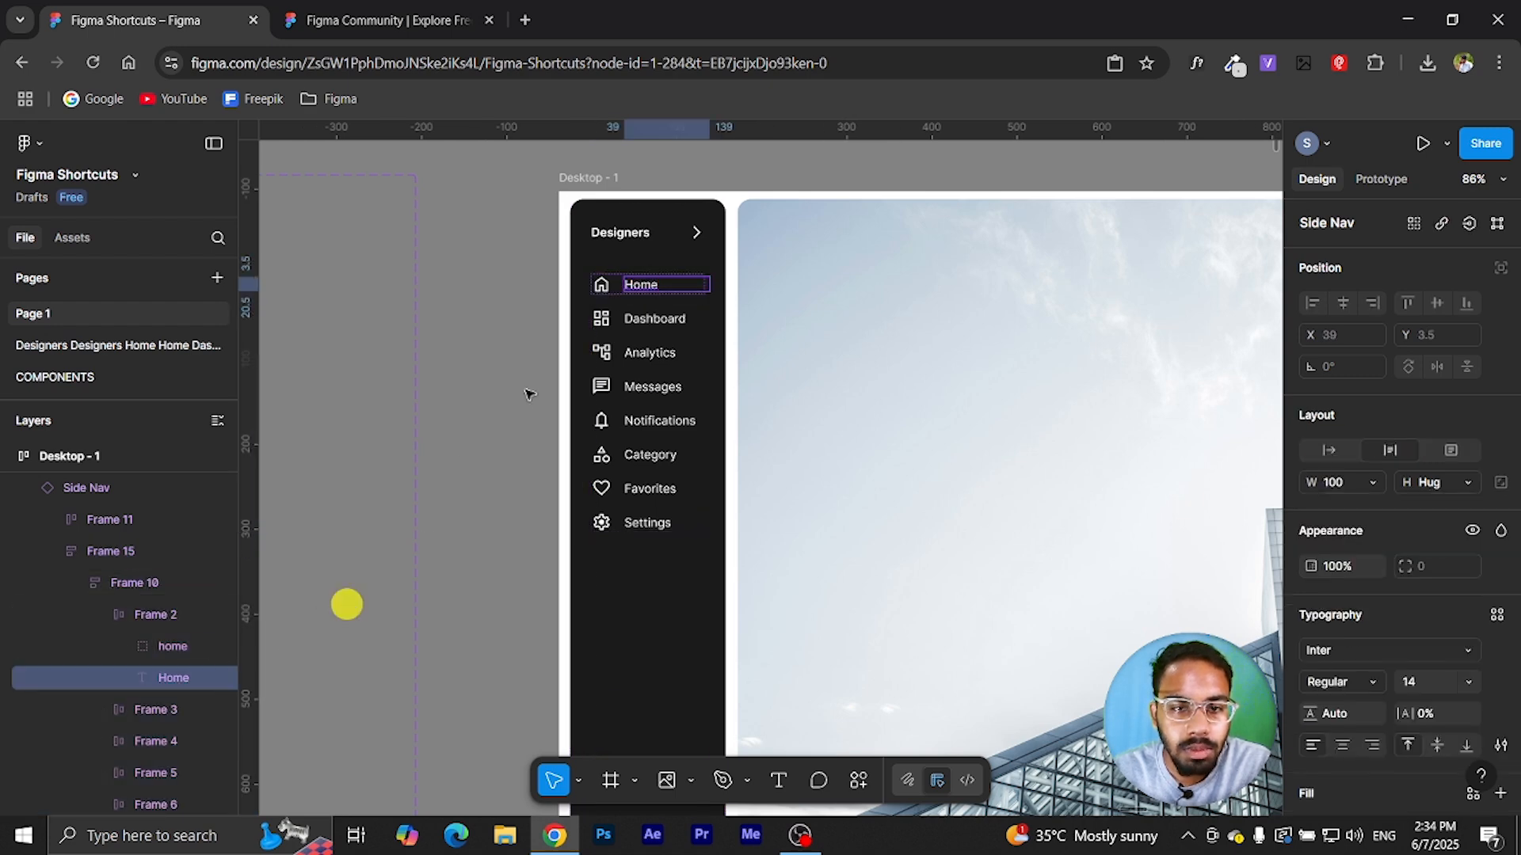
{"action": "left_click", "coordinate": [655, 317]}
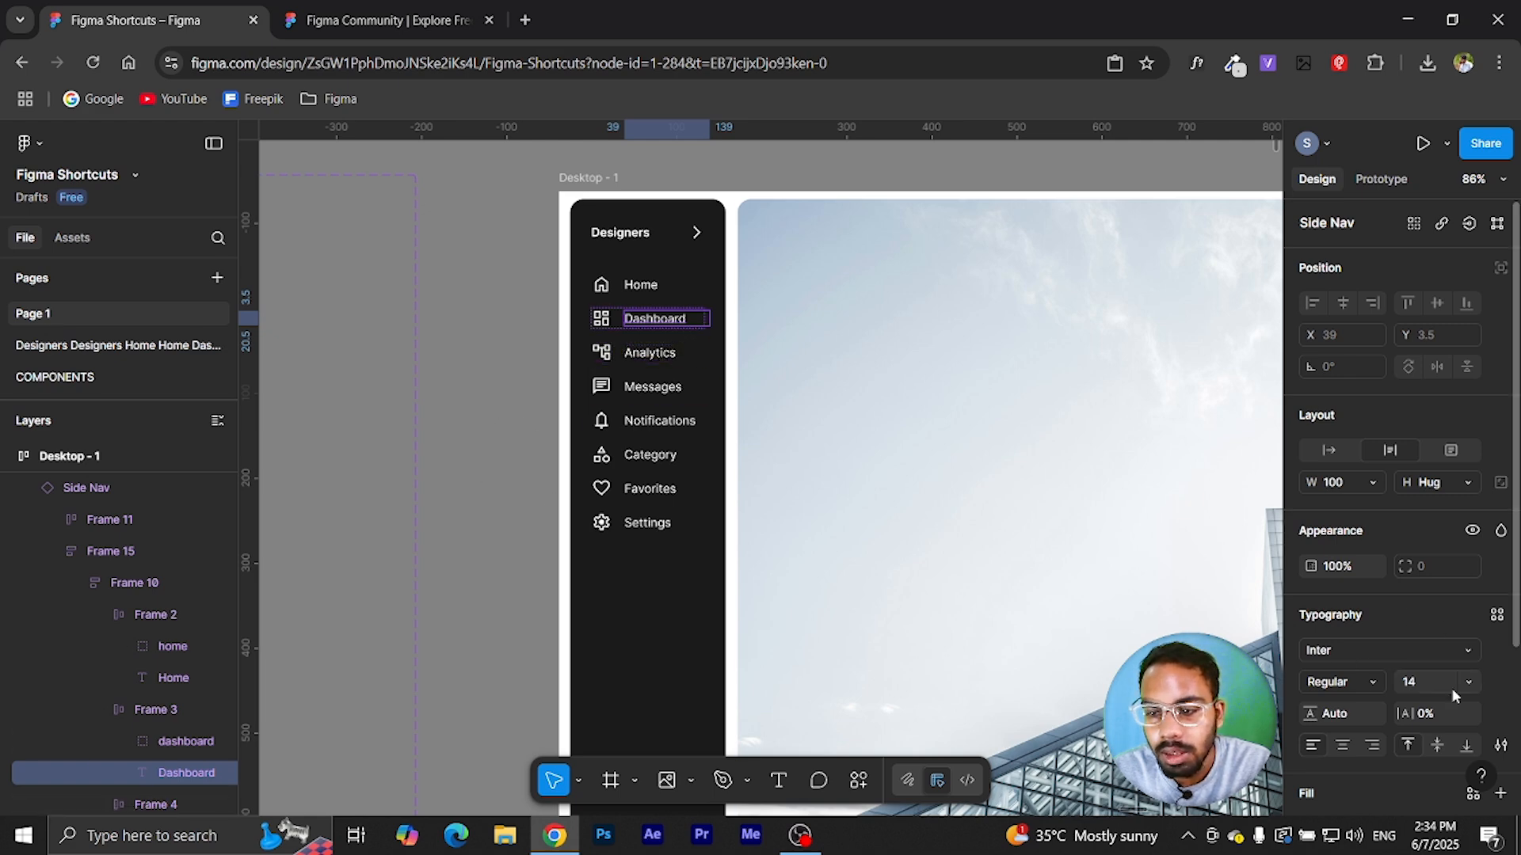
- Create a text style named h1/active from the selected Dashboard label's typography
{"action": "scroll", "coordinate": [1452, 688], "scroll_direction": "down", "scroll_amount": 3}
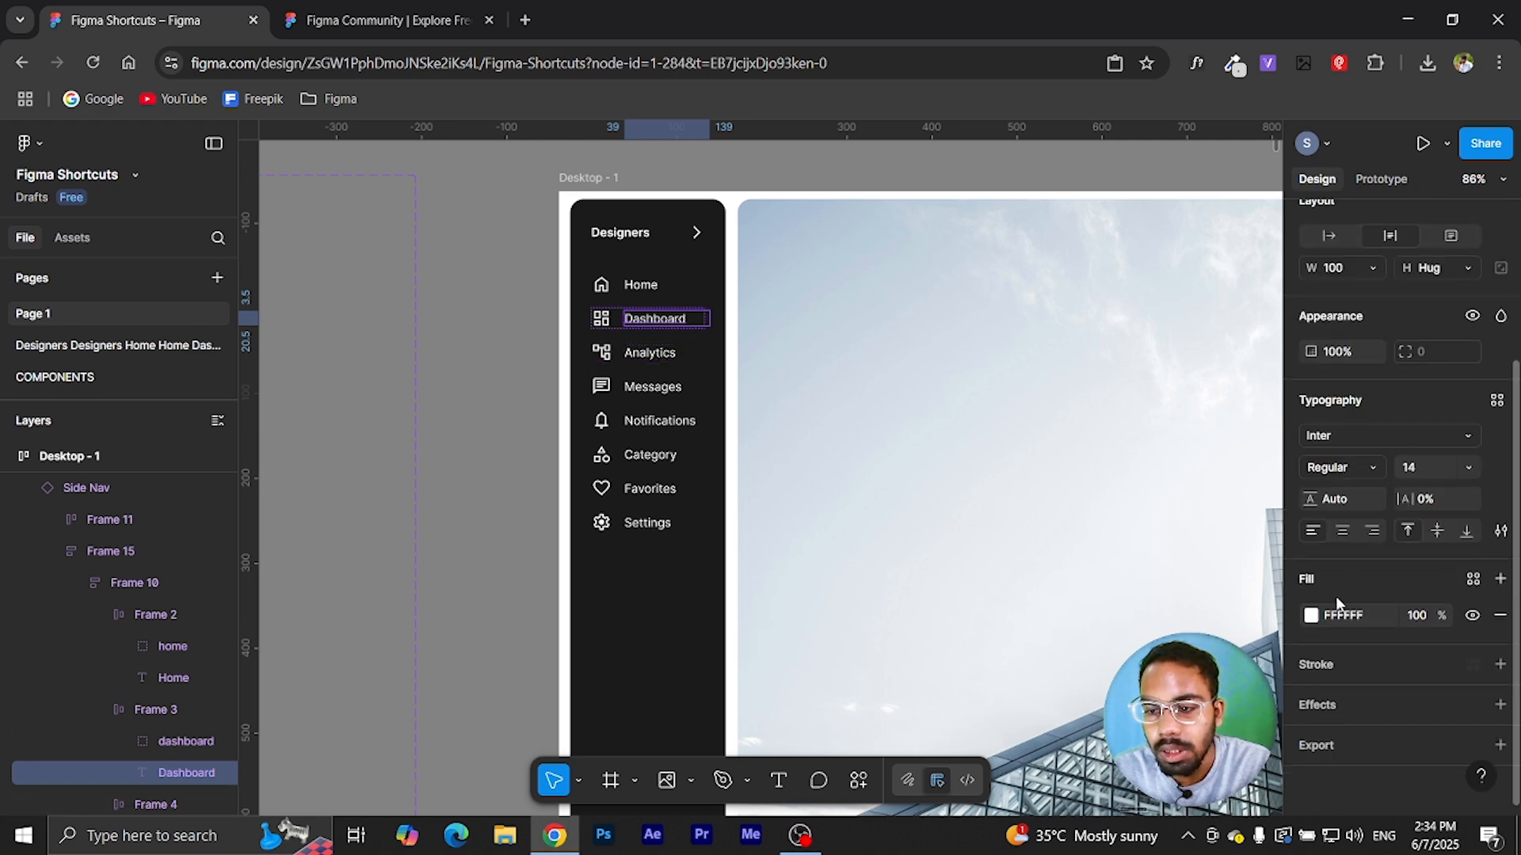
{"action": "left_click", "coordinate": [1495, 401]}
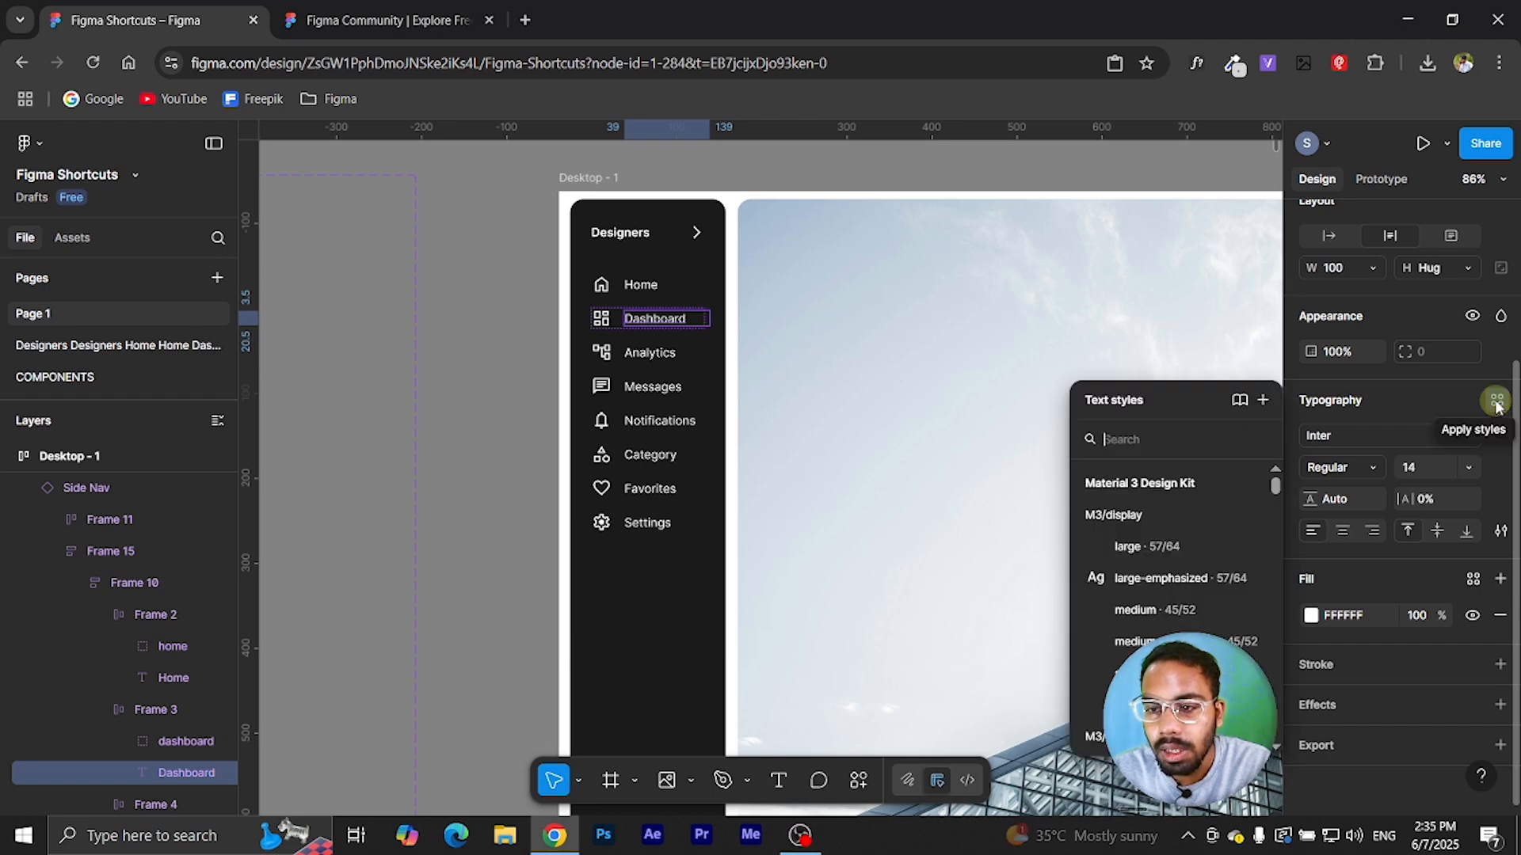
{"action": "left_click", "coordinate": [1263, 403]}
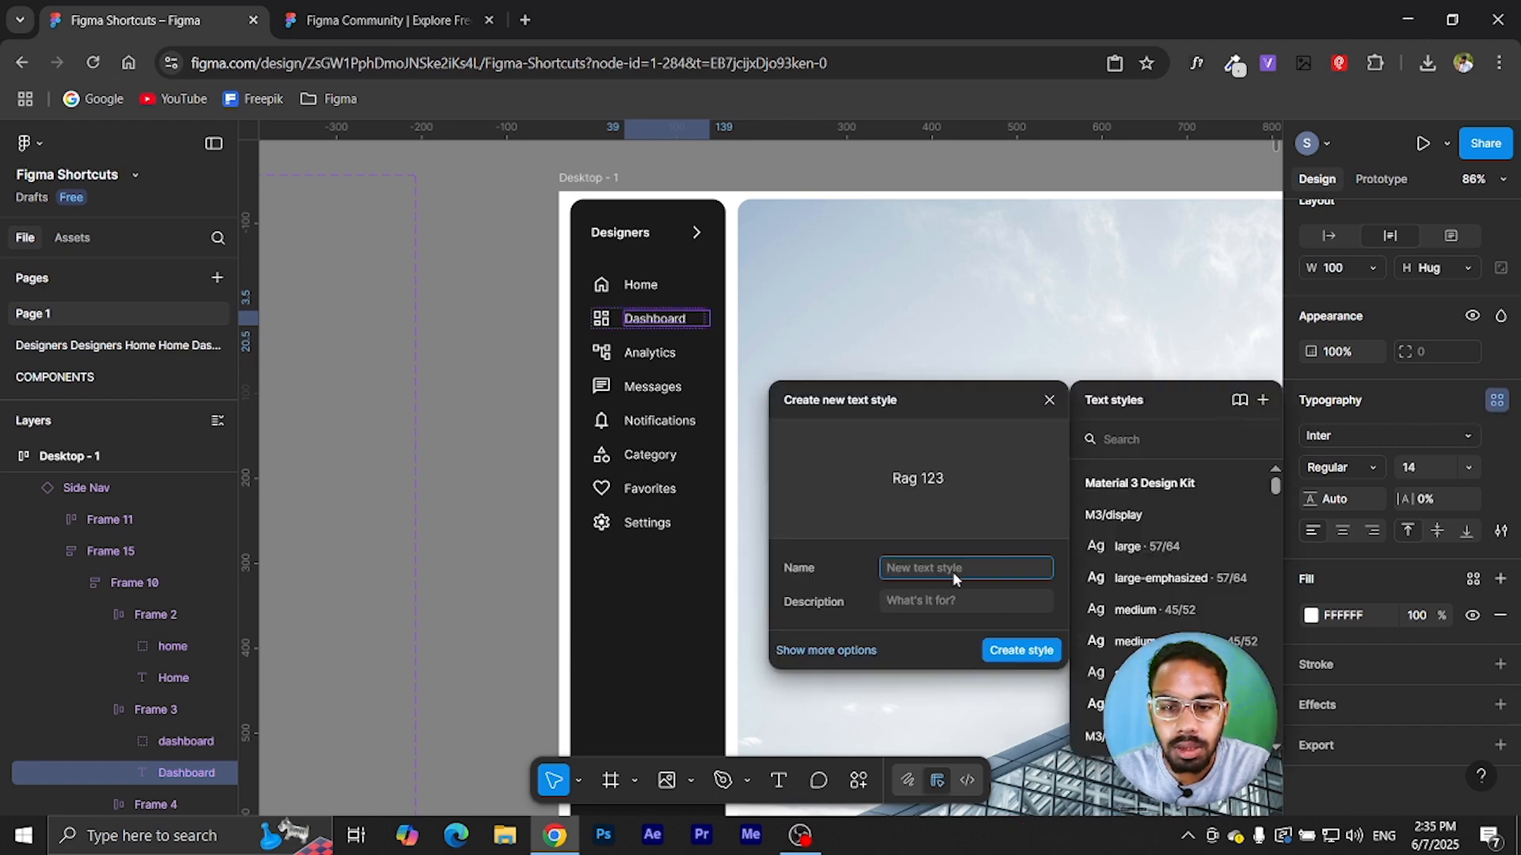
{"action": "type", "text": "h1"}
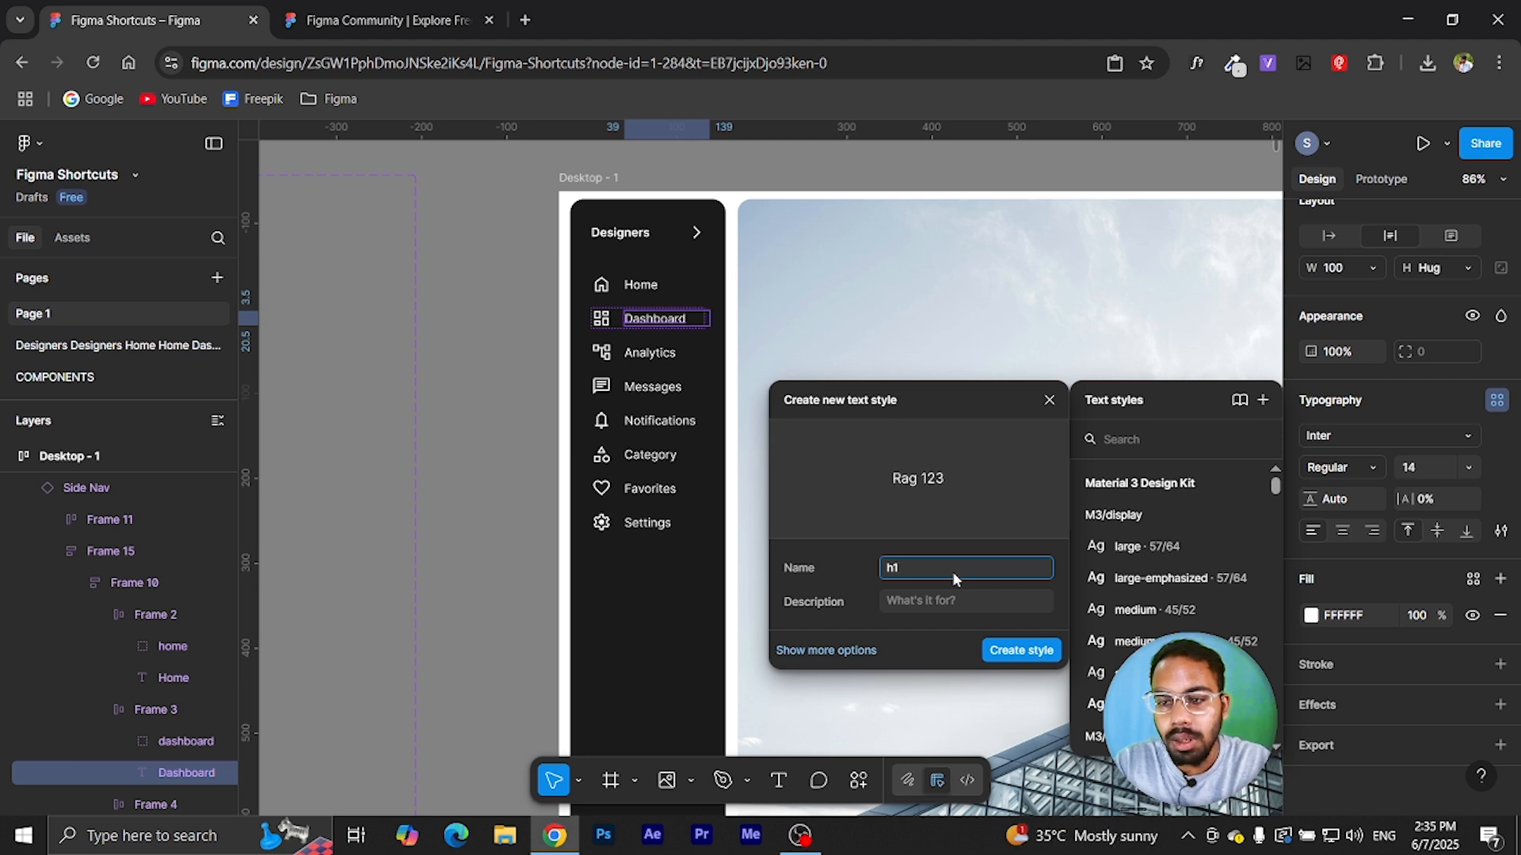
{"action": "type", "text": "/active"}
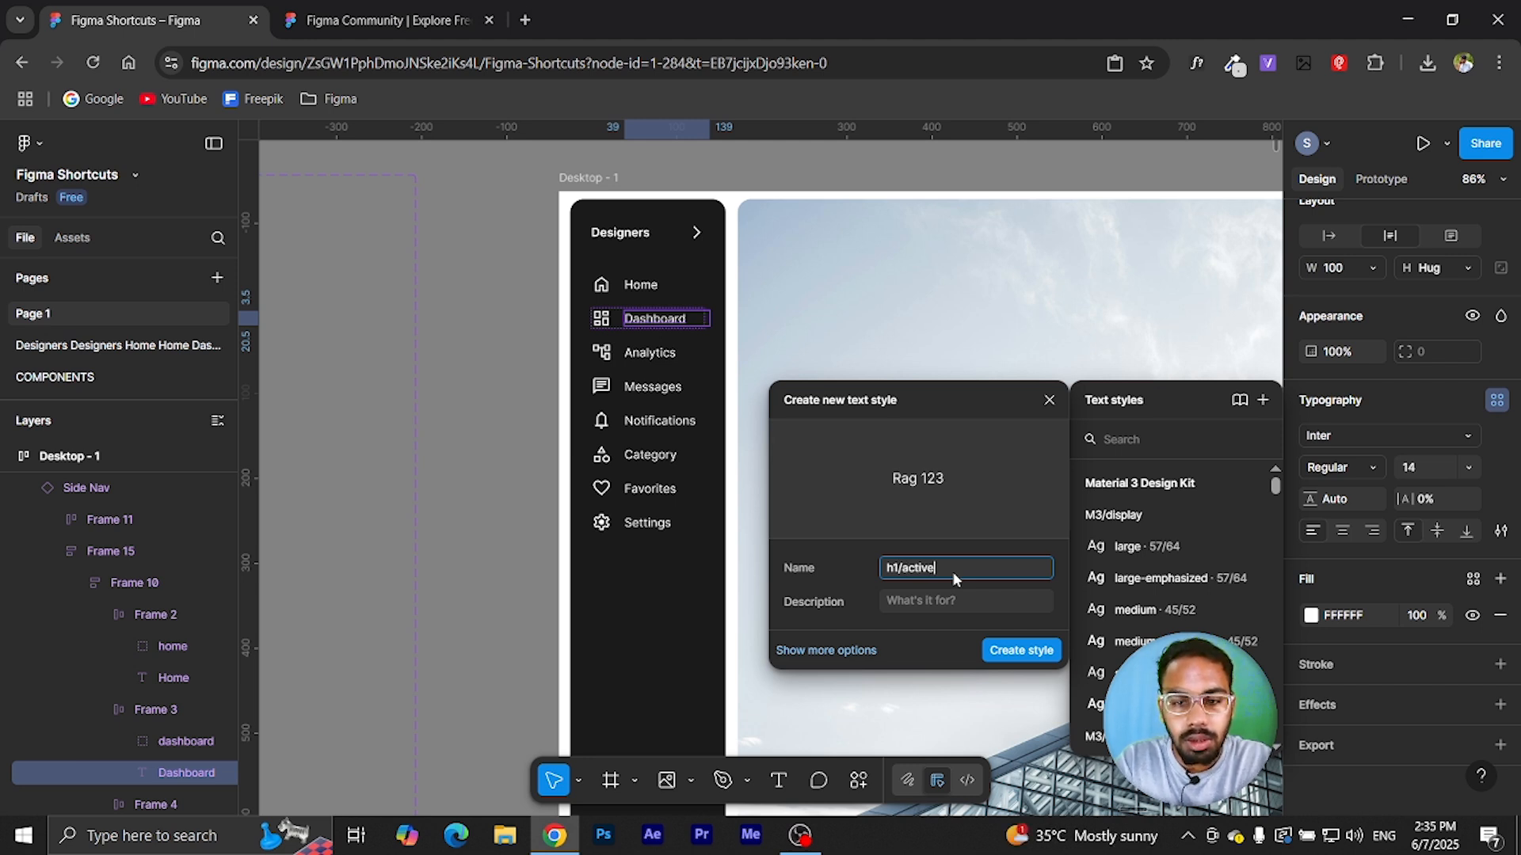
{"action": "left_click", "coordinate": [1016, 662]}
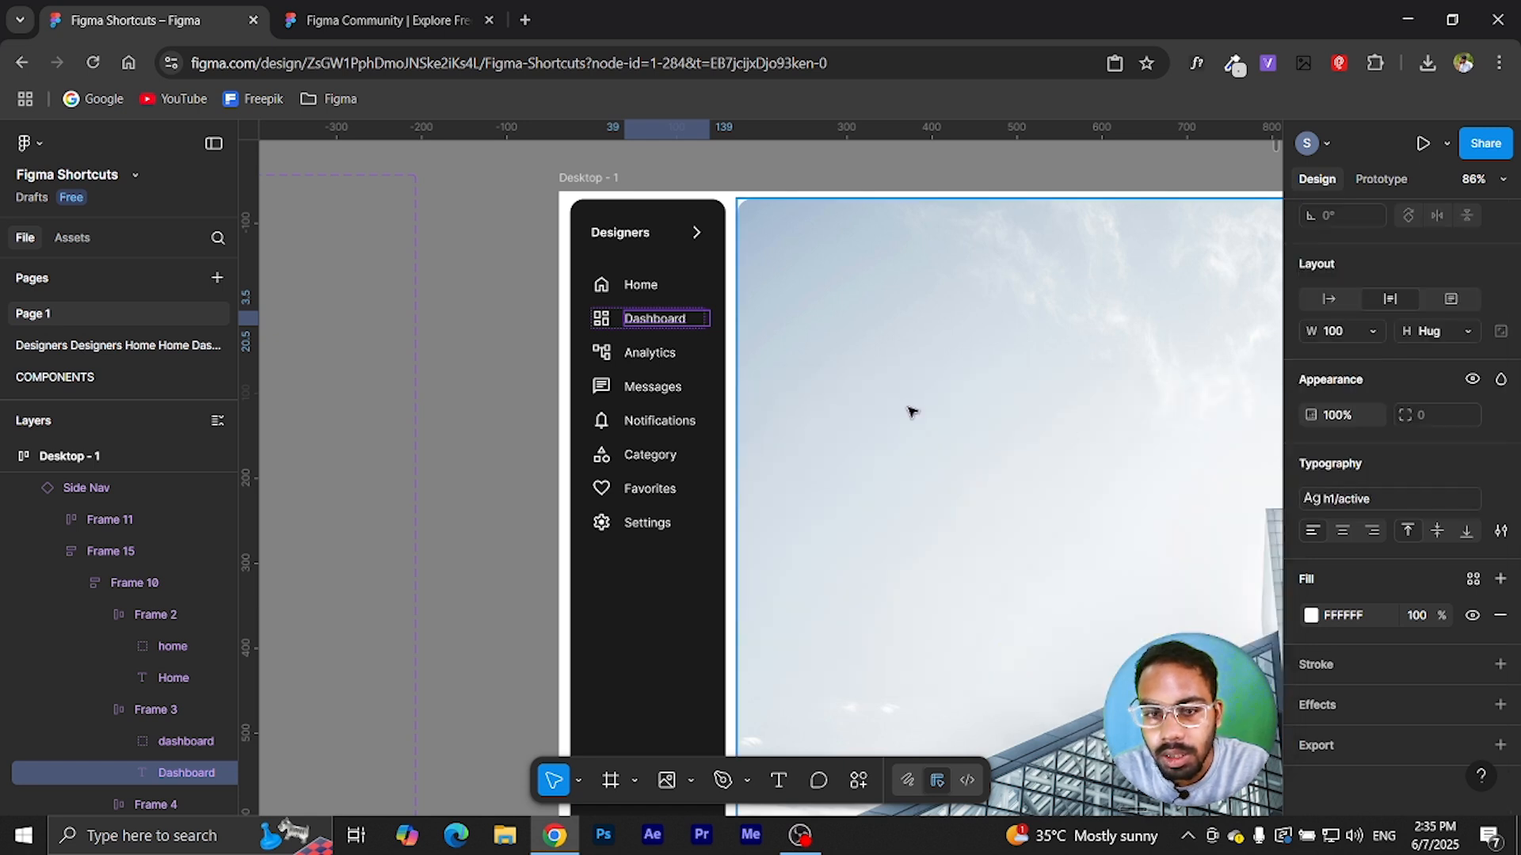
{"action": "mouse_move", "coordinate": [1352, 506]}
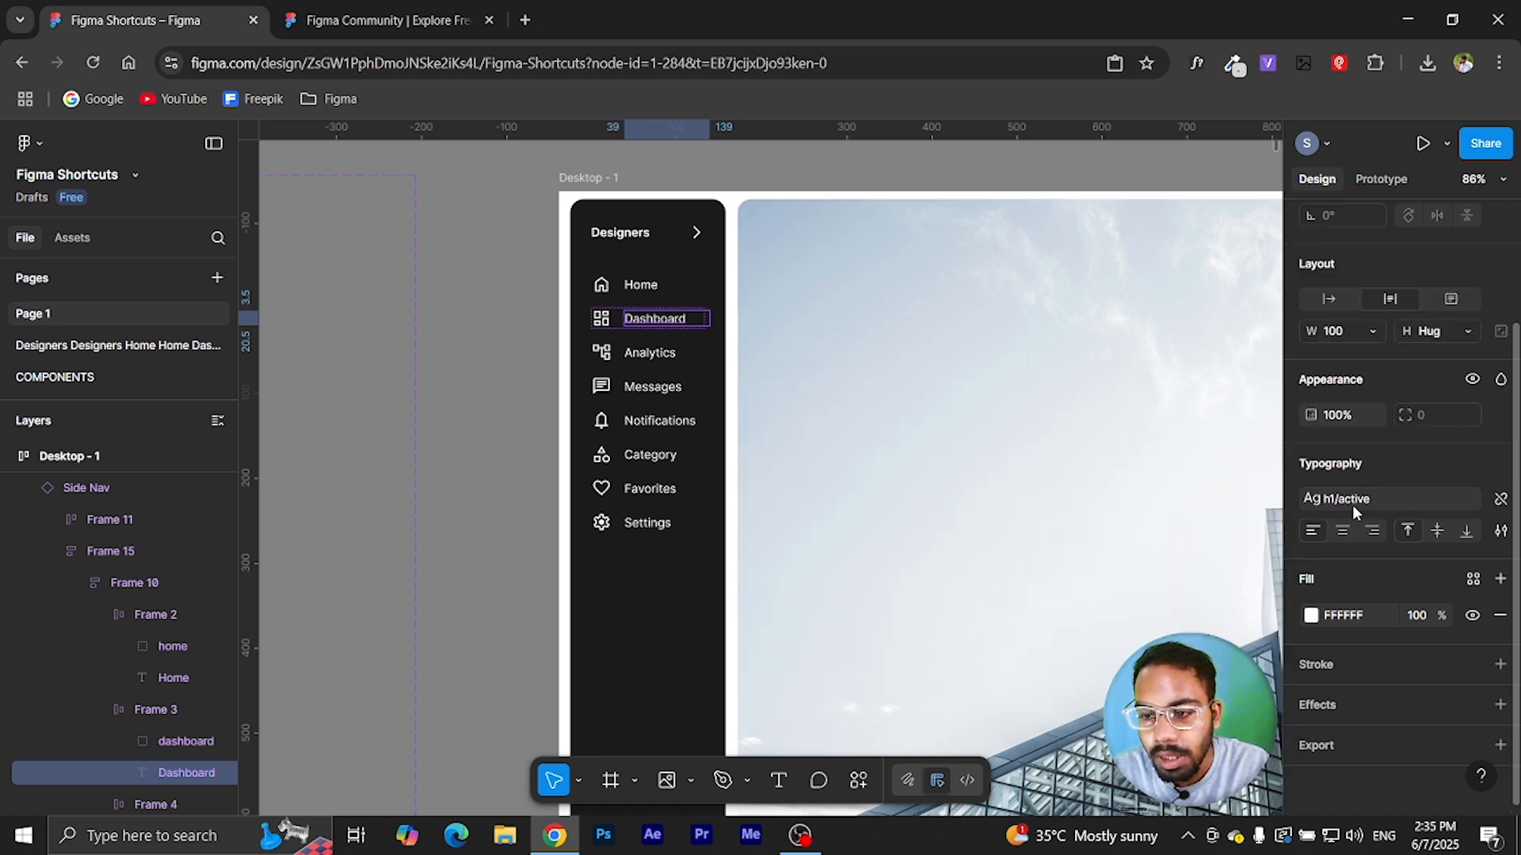
- Detach the text style from the Dashboard label and reapply h1/active from the text styles
{"action": "left_click", "coordinate": [1501, 501]}
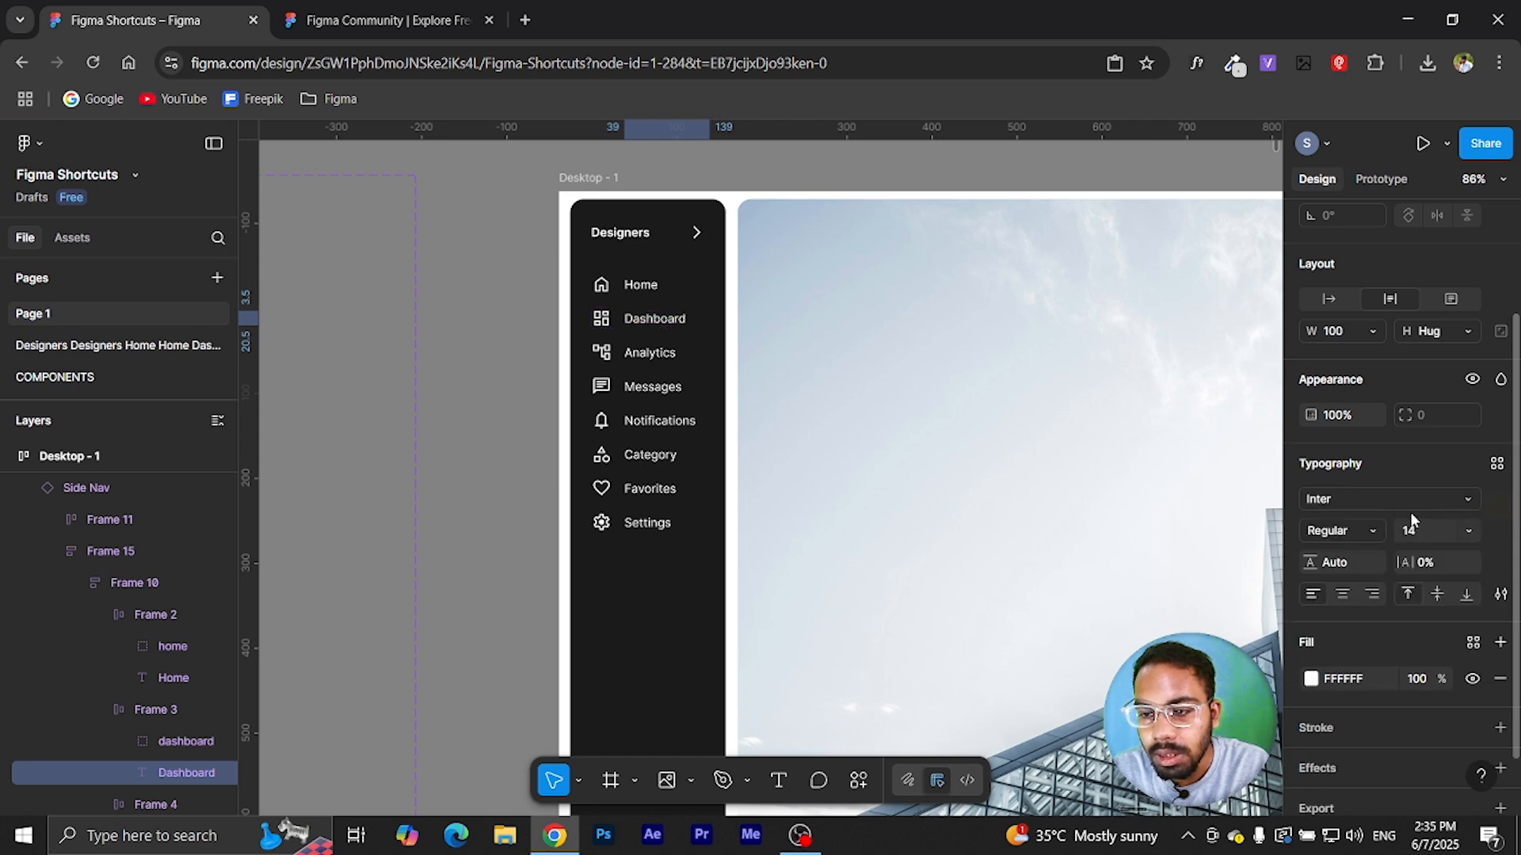
{"action": "scroll", "coordinate": [1508, 485], "scroll_direction": "up", "scroll_amount": 2}
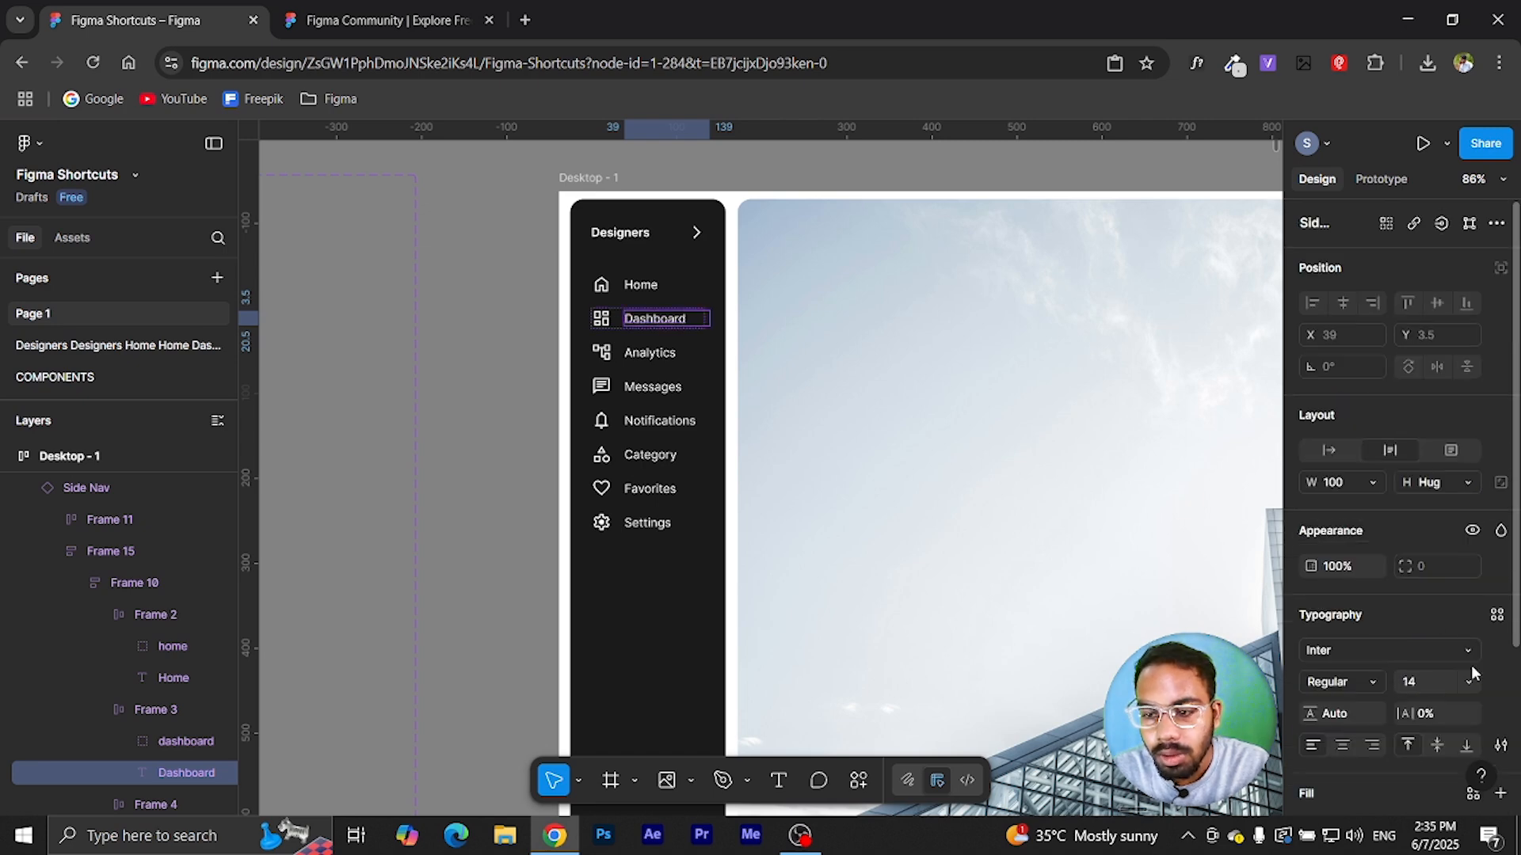
{"action": "left_click", "coordinate": [1497, 616]}
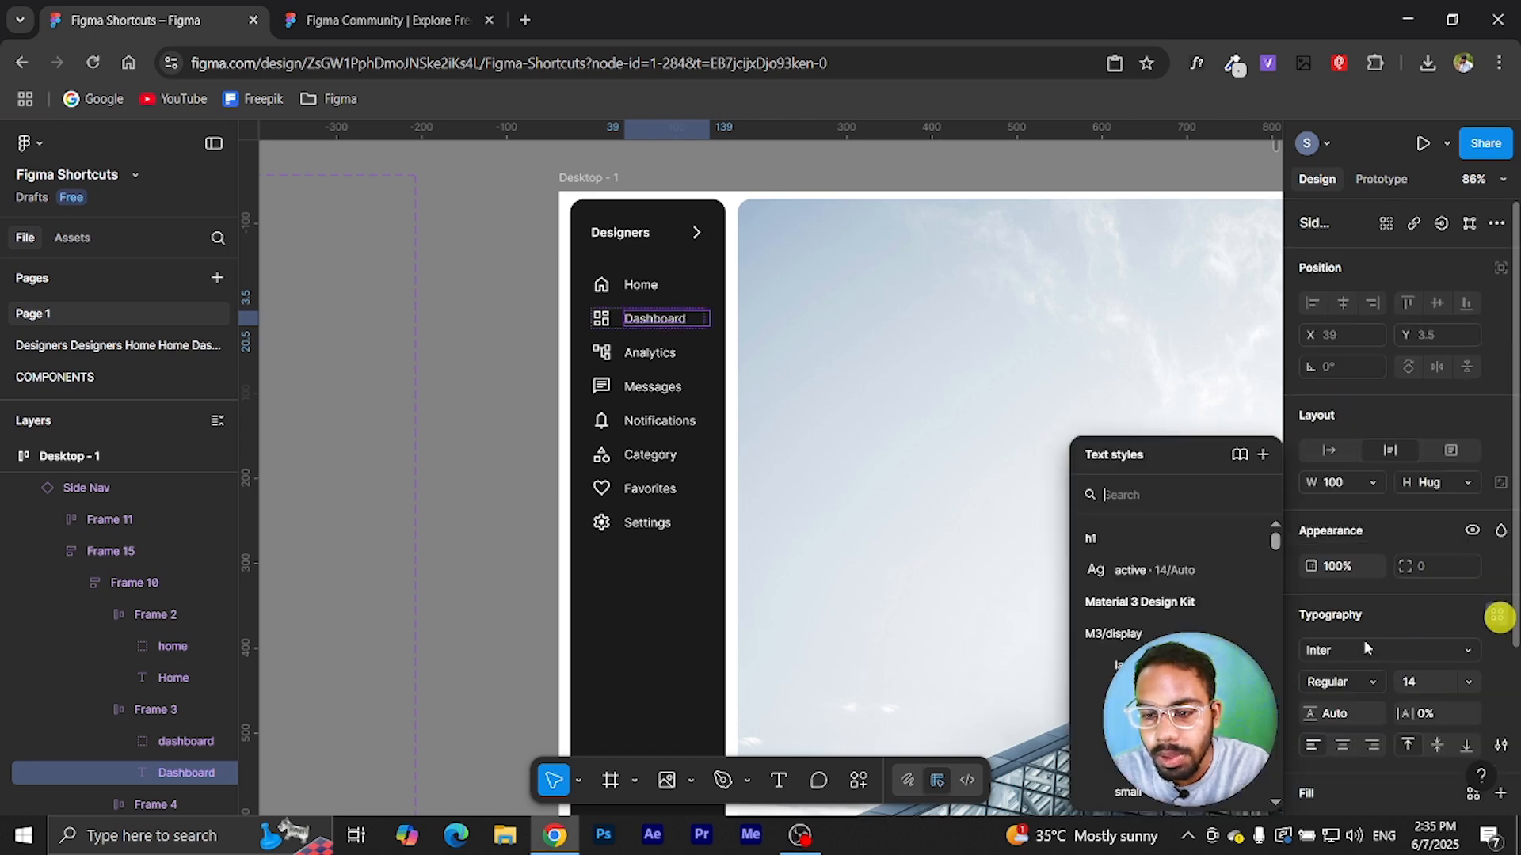
{"action": "left_click", "coordinate": [1159, 571]}
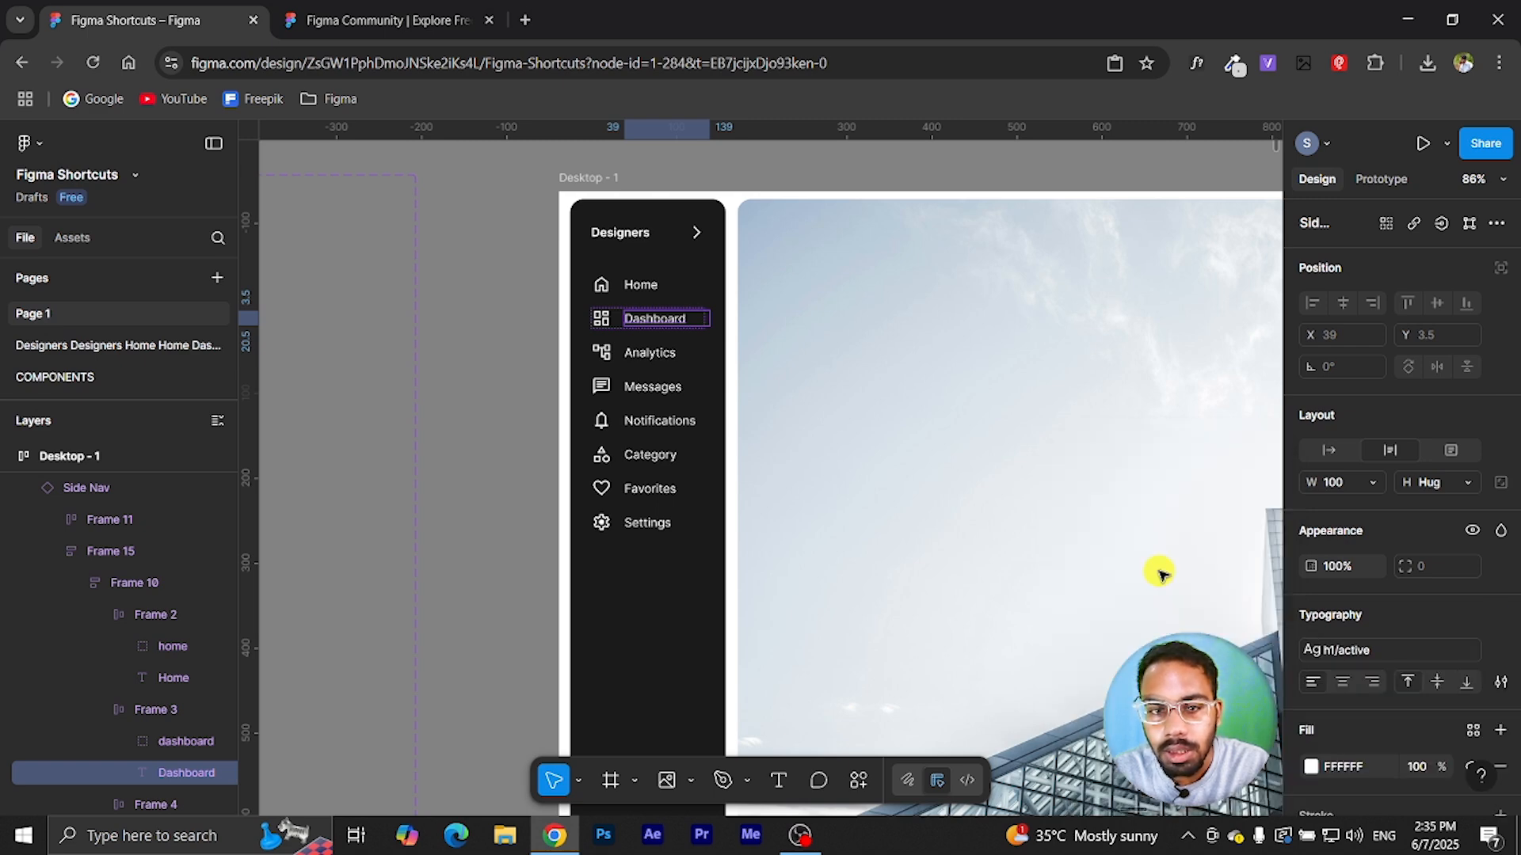
- Create a color style named white/main from the Dashboard label's FFFFFF fill
{"action": "scroll", "coordinate": [1396, 626], "scroll_direction": "down", "scroll_amount": 2}
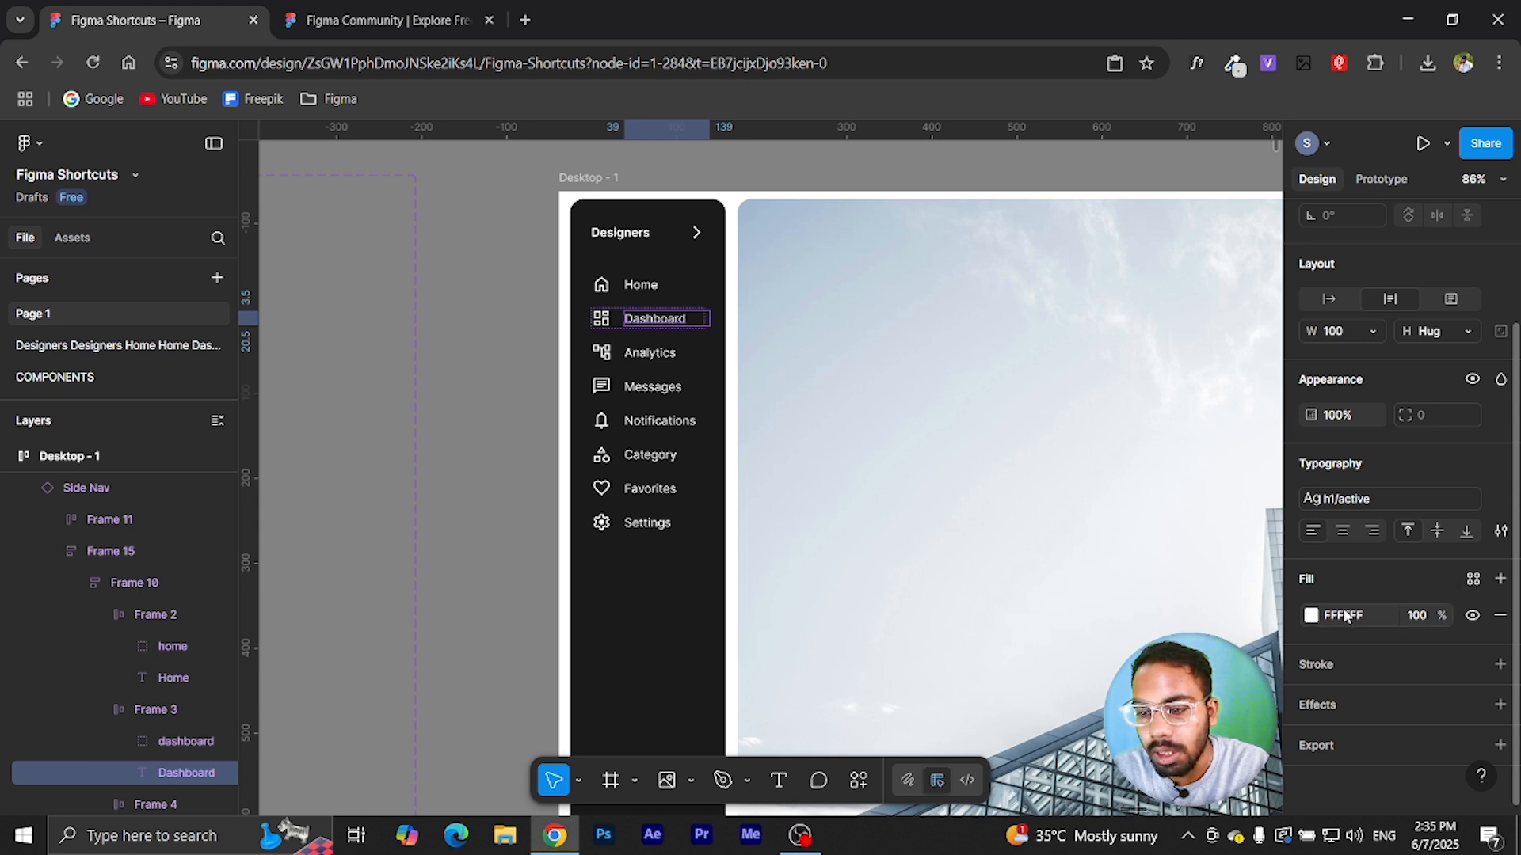
{"action": "left_click", "coordinate": [1472, 585]}
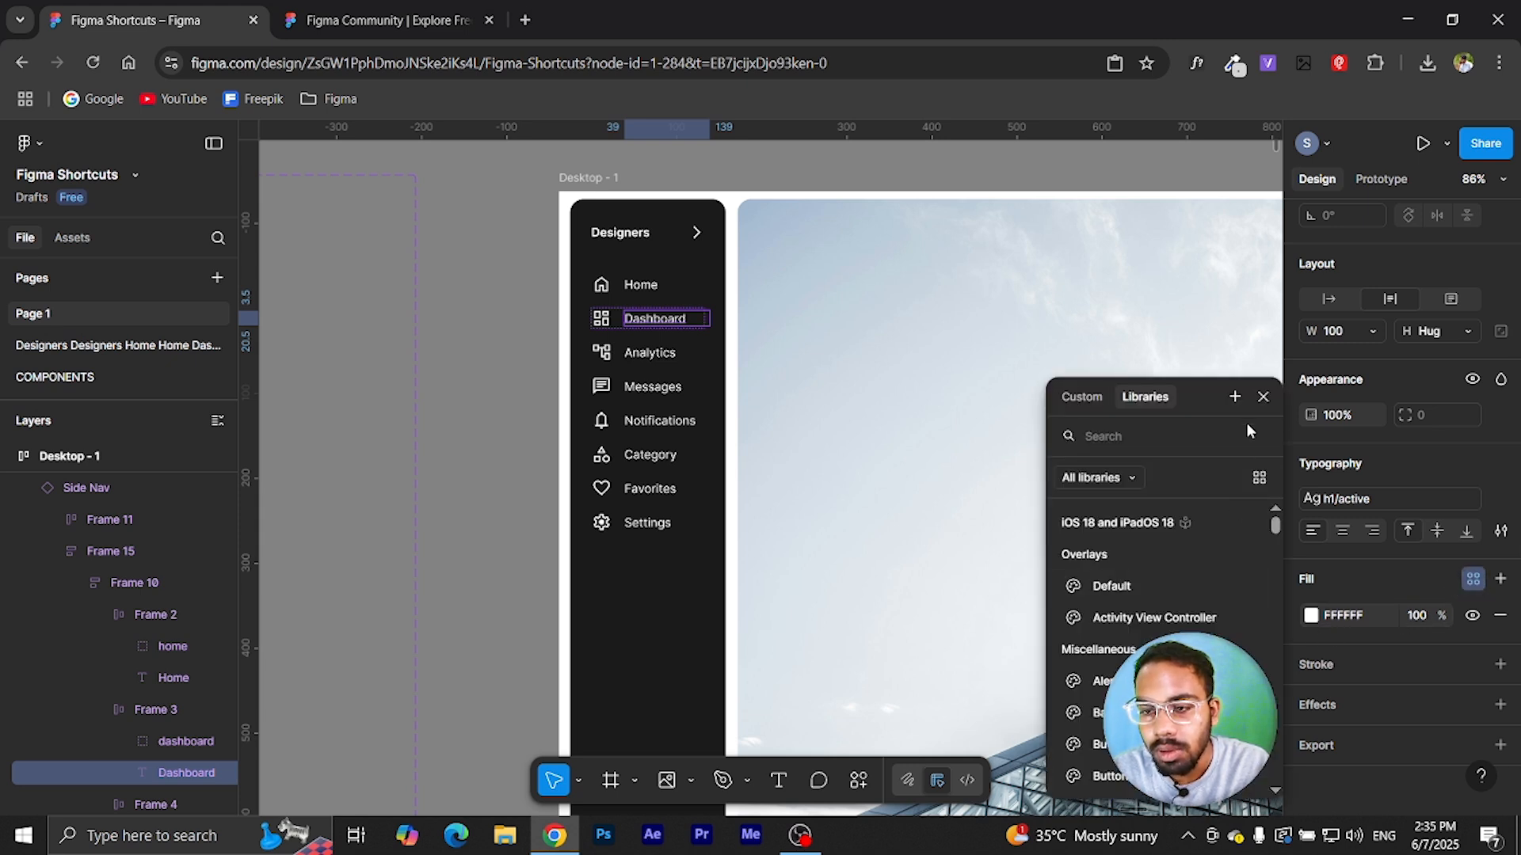
{"action": "left_click", "coordinate": [1235, 396]}
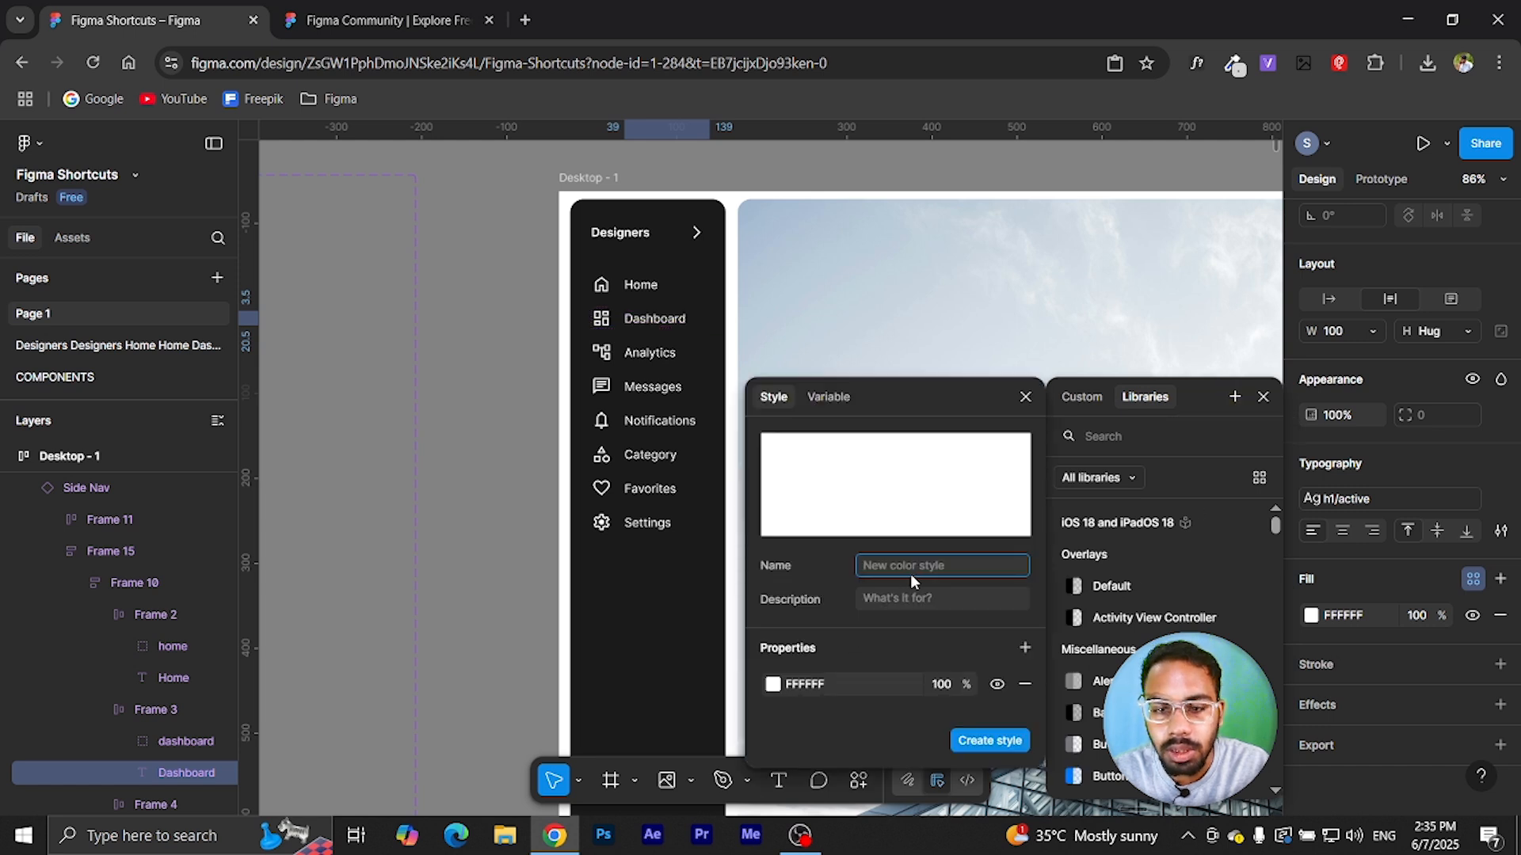
{"action": "type", "text": "white"}
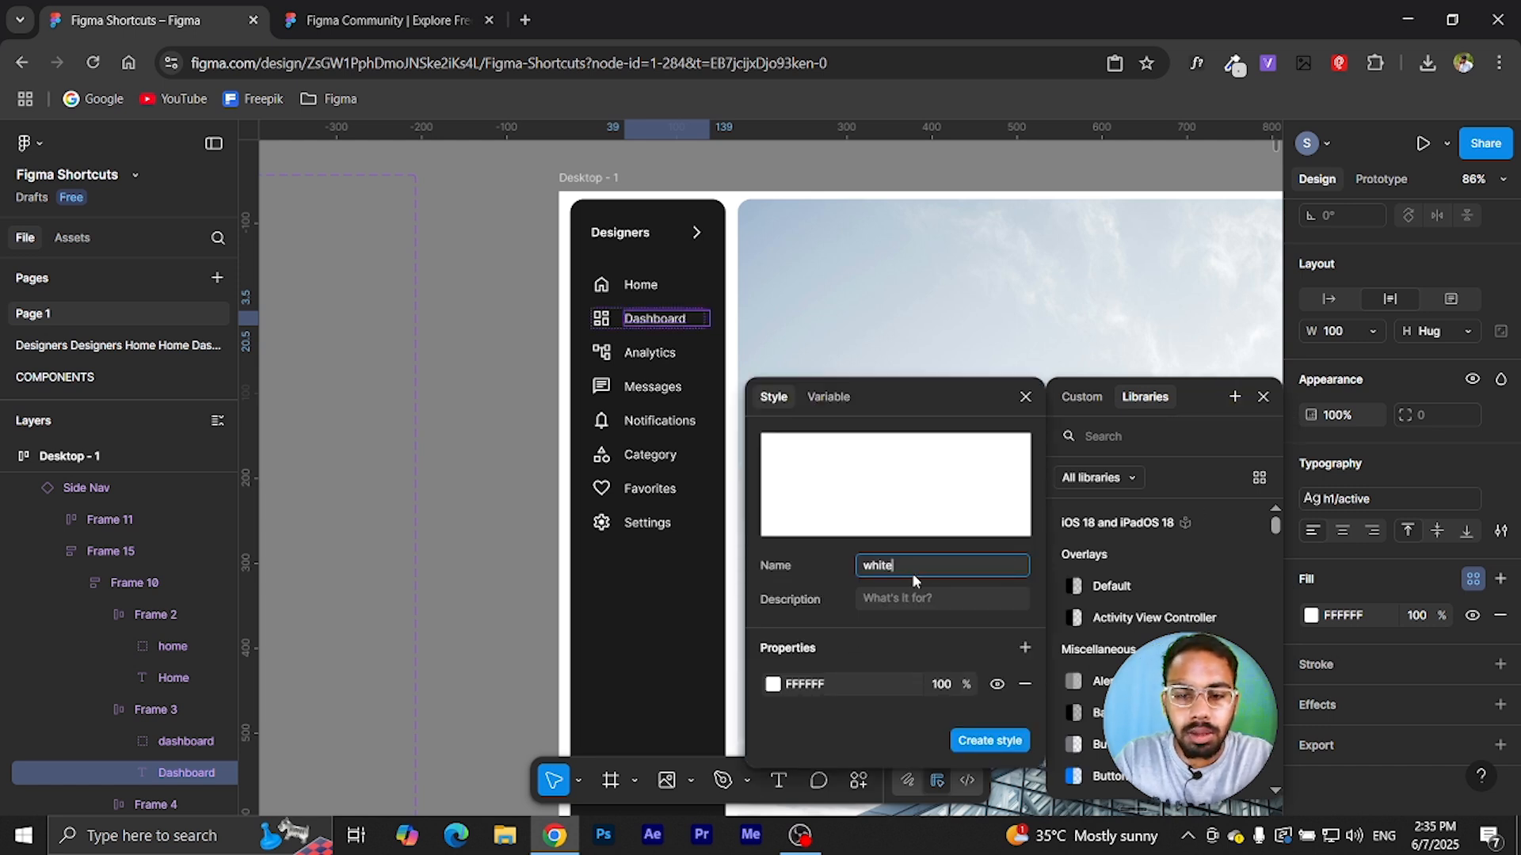
{"action": "type", "text": "/ms"}
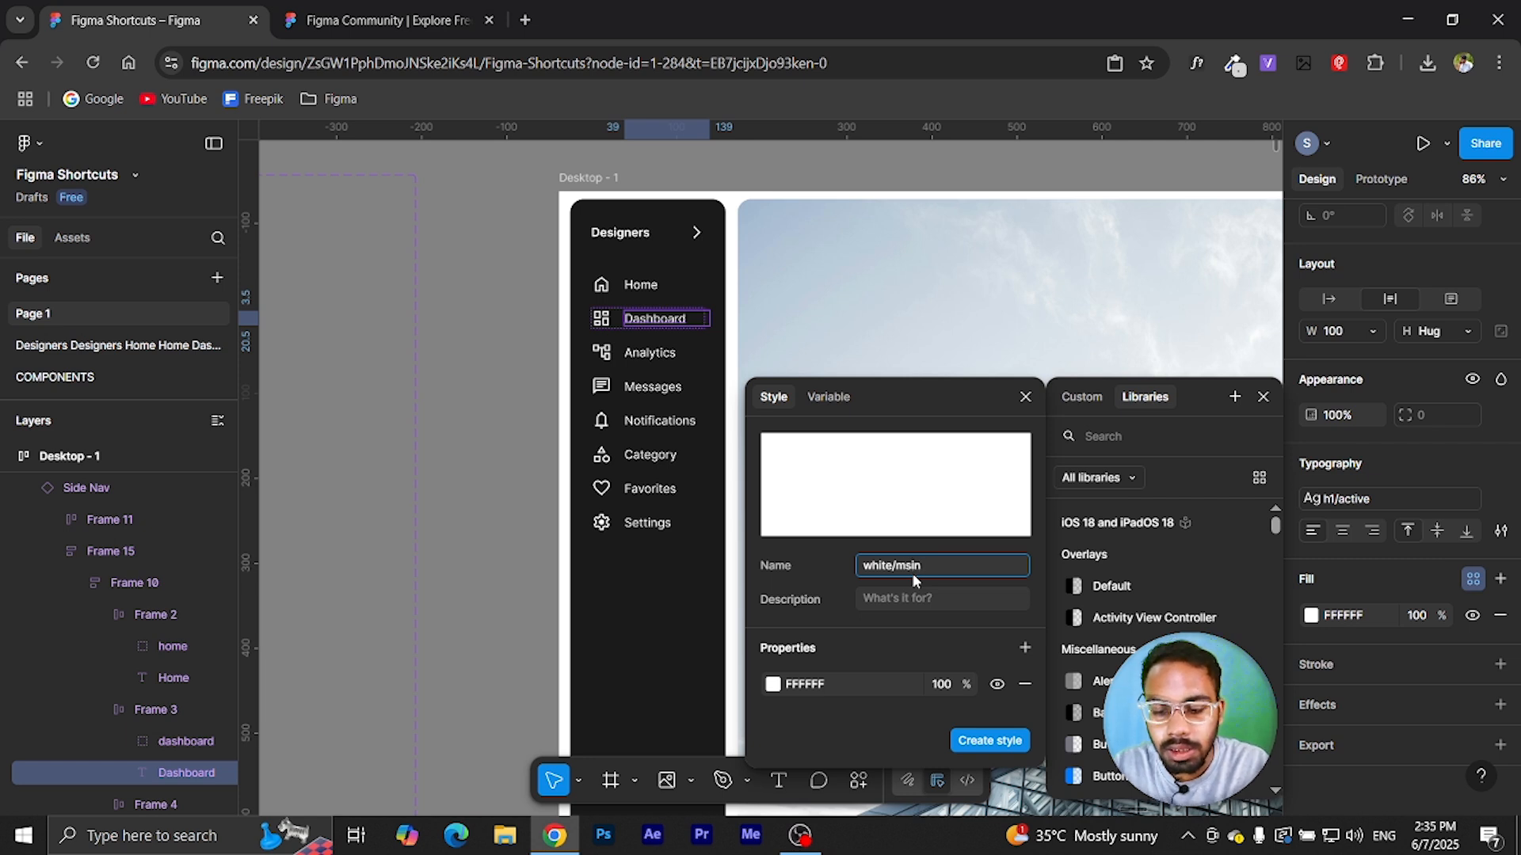
{"action": "key", "text": "BackSpace"}
{"action": "type", "text": "ain"}
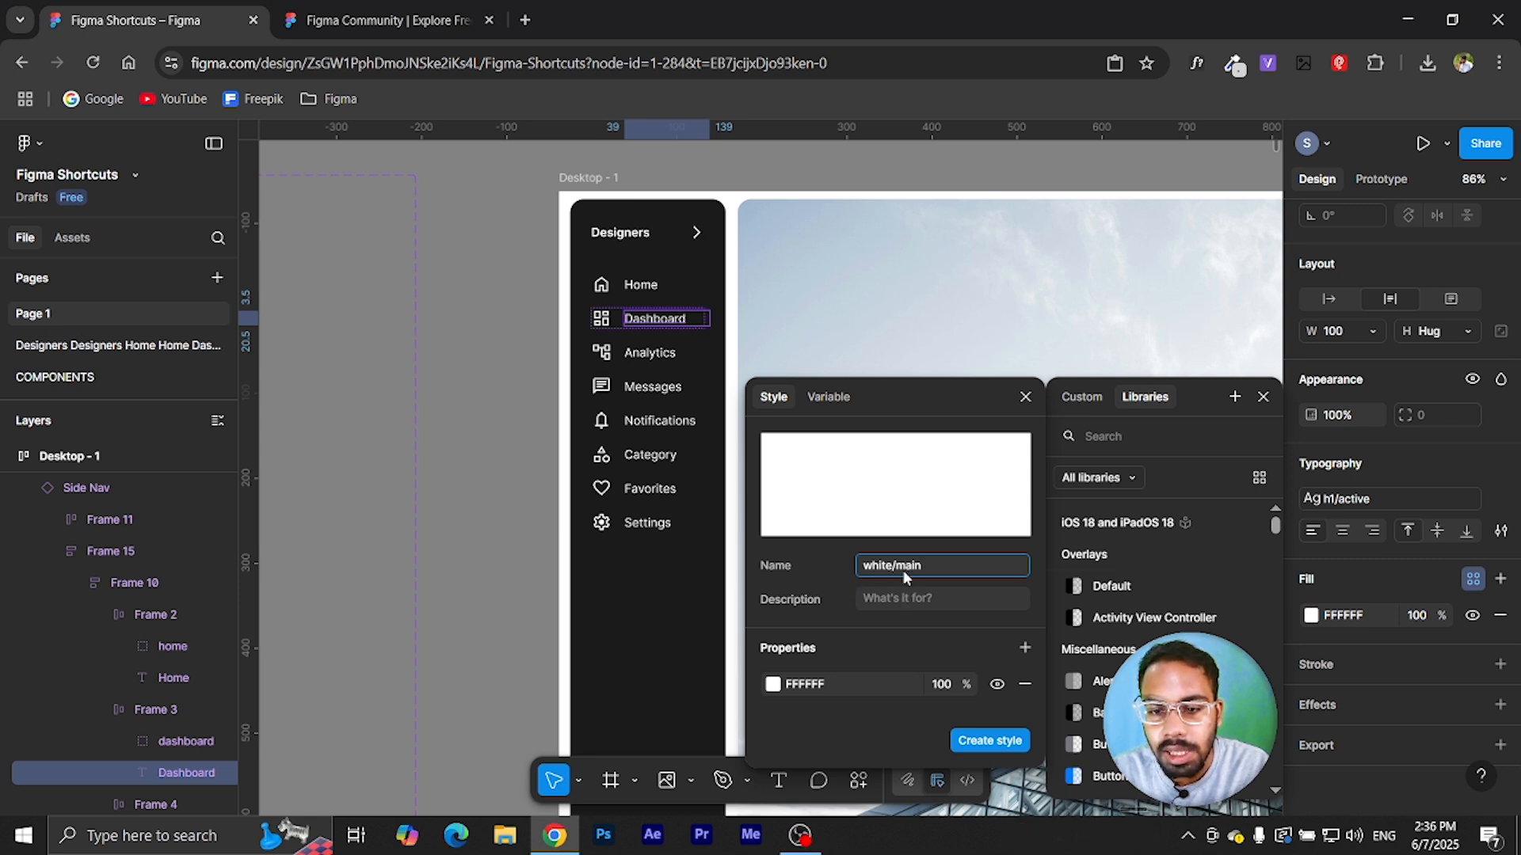
{"action": "left_click", "coordinate": [977, 745]}
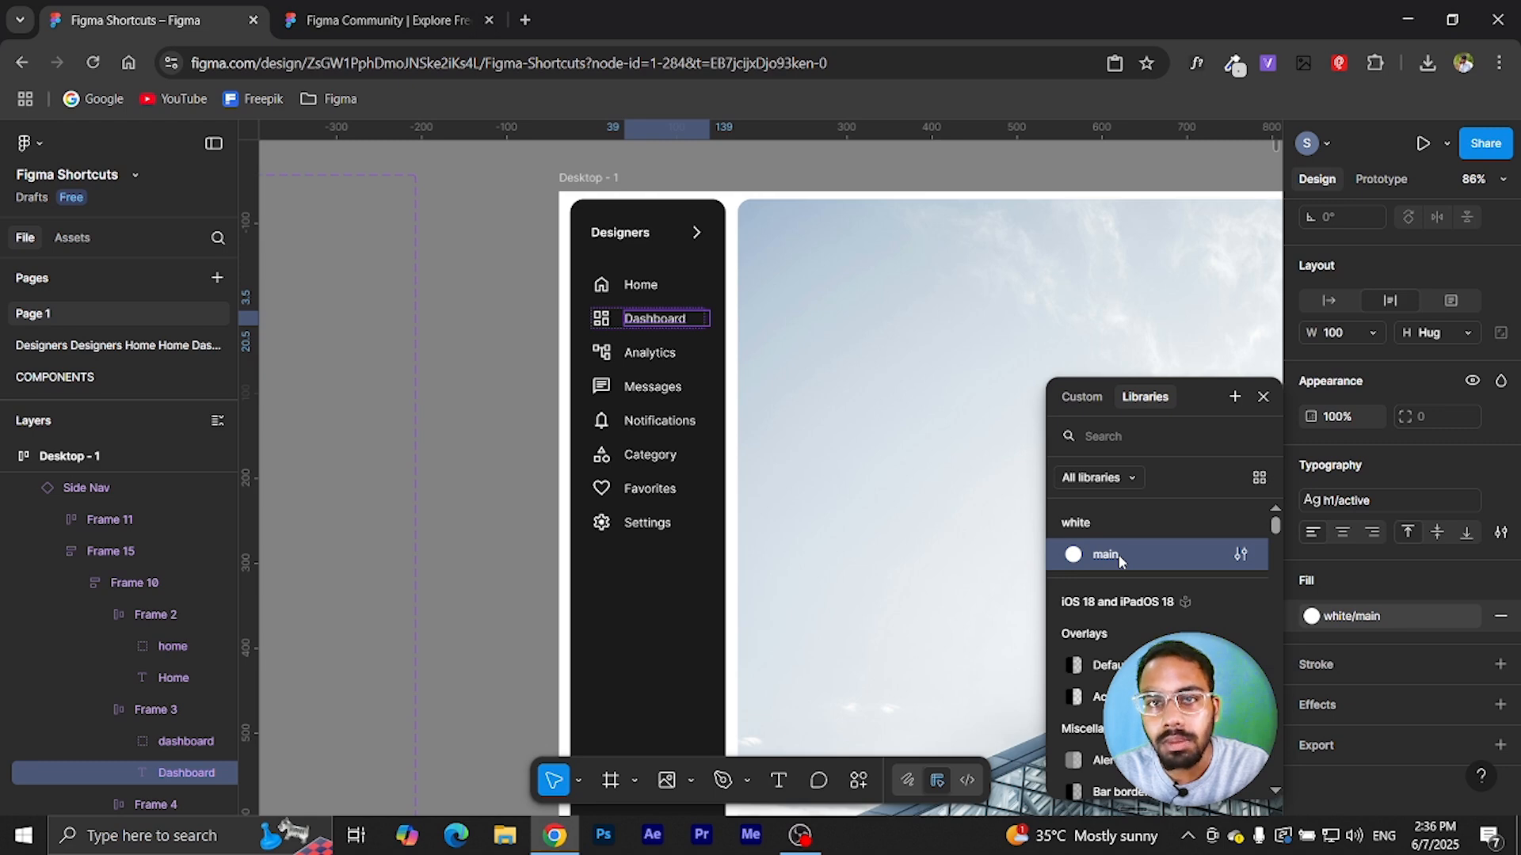
- Deselect the Dashboard label and select the Desktop - 1 frame to reach its fill settings
{"action": "left_click", "coordinate": [537, 511]}
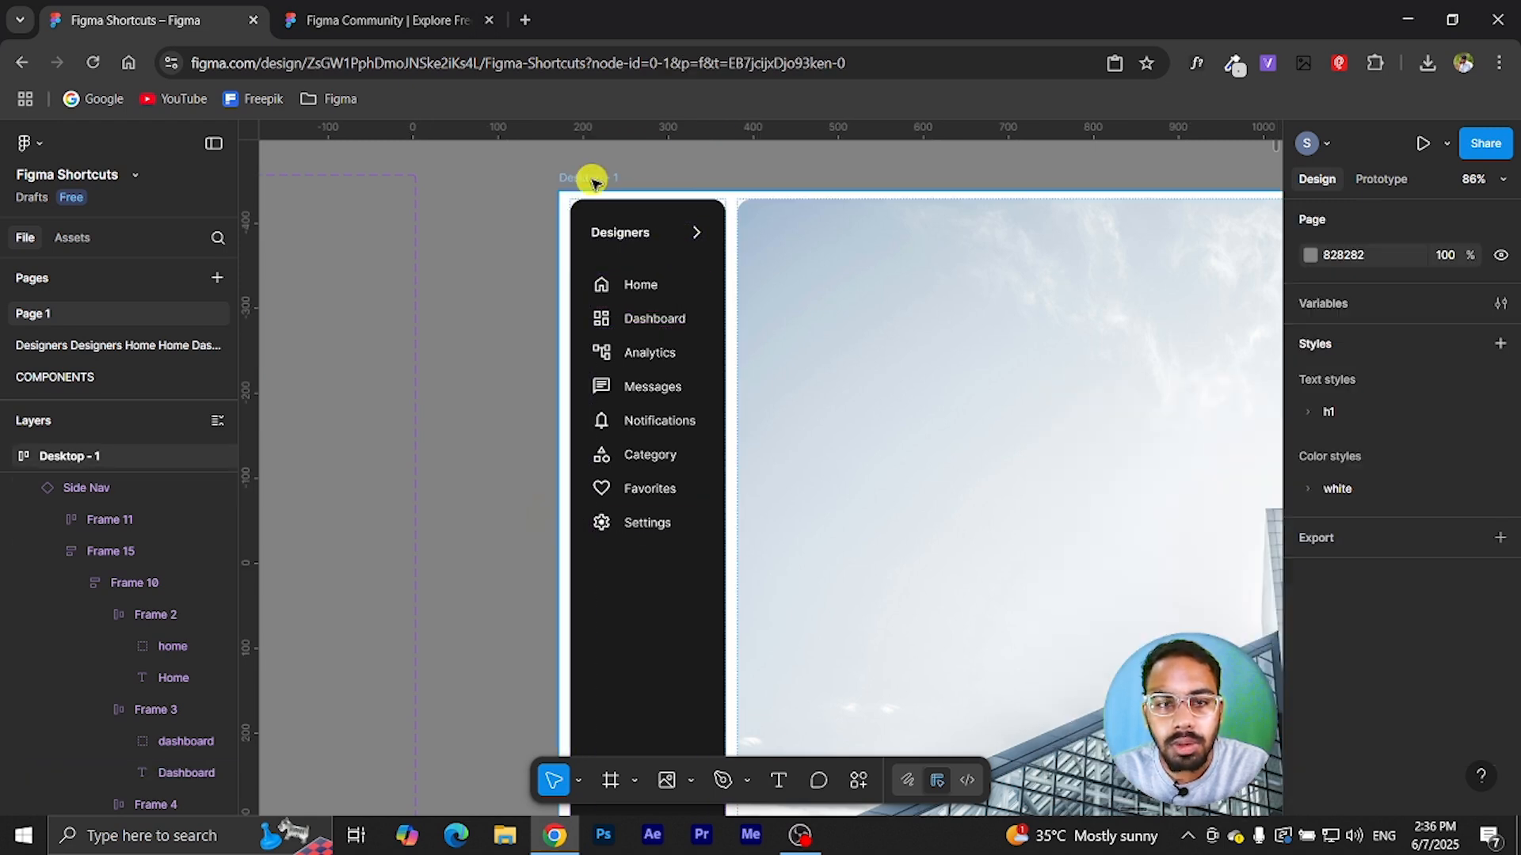
{"action": "left_click", "coordinate": [595, 182]}
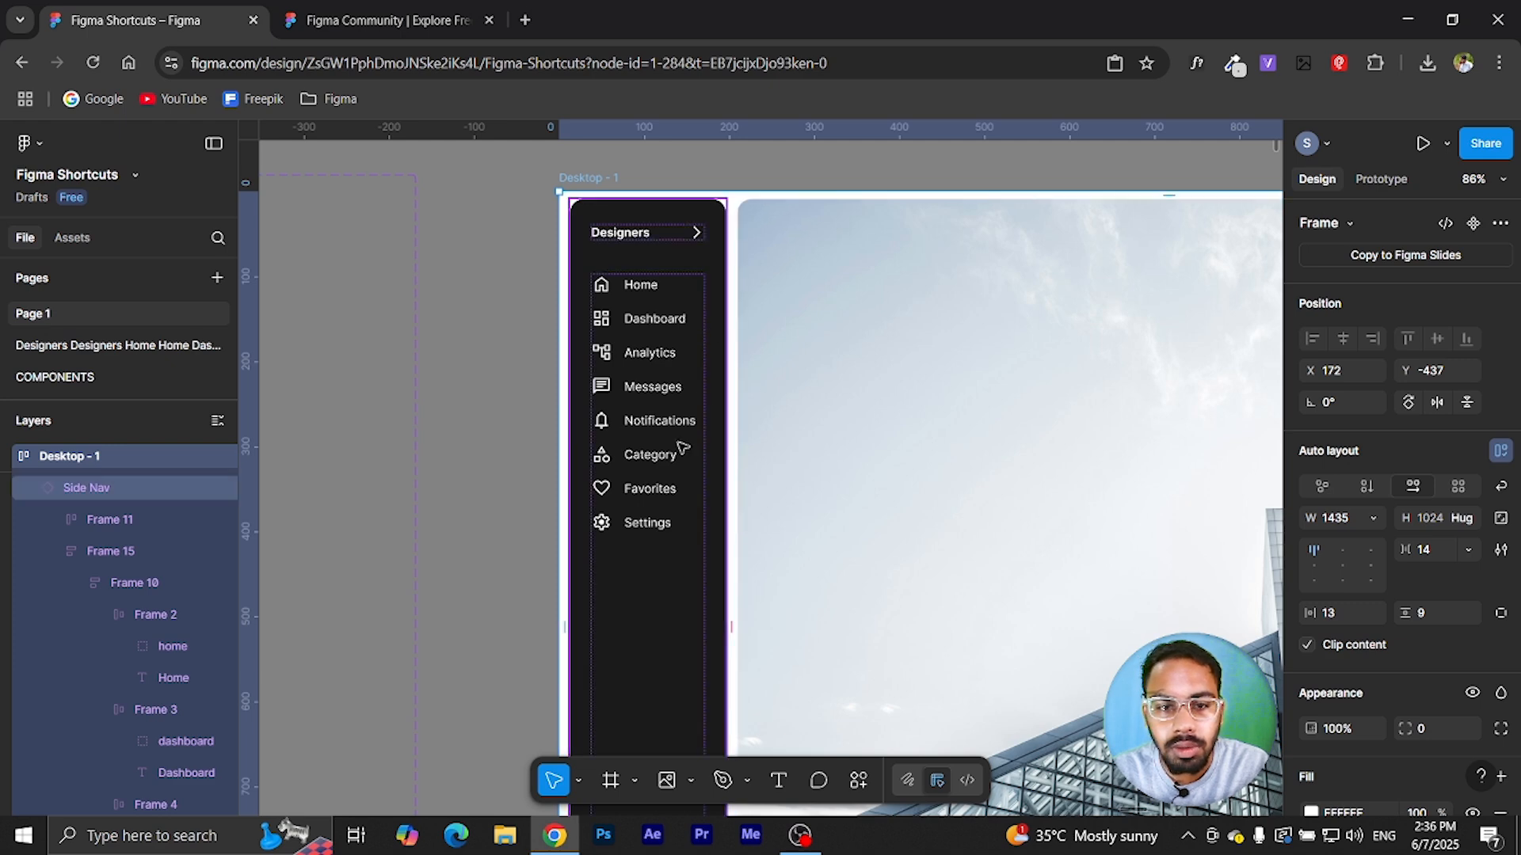
{"action": "left_click", "coordinate": [606, 179]}
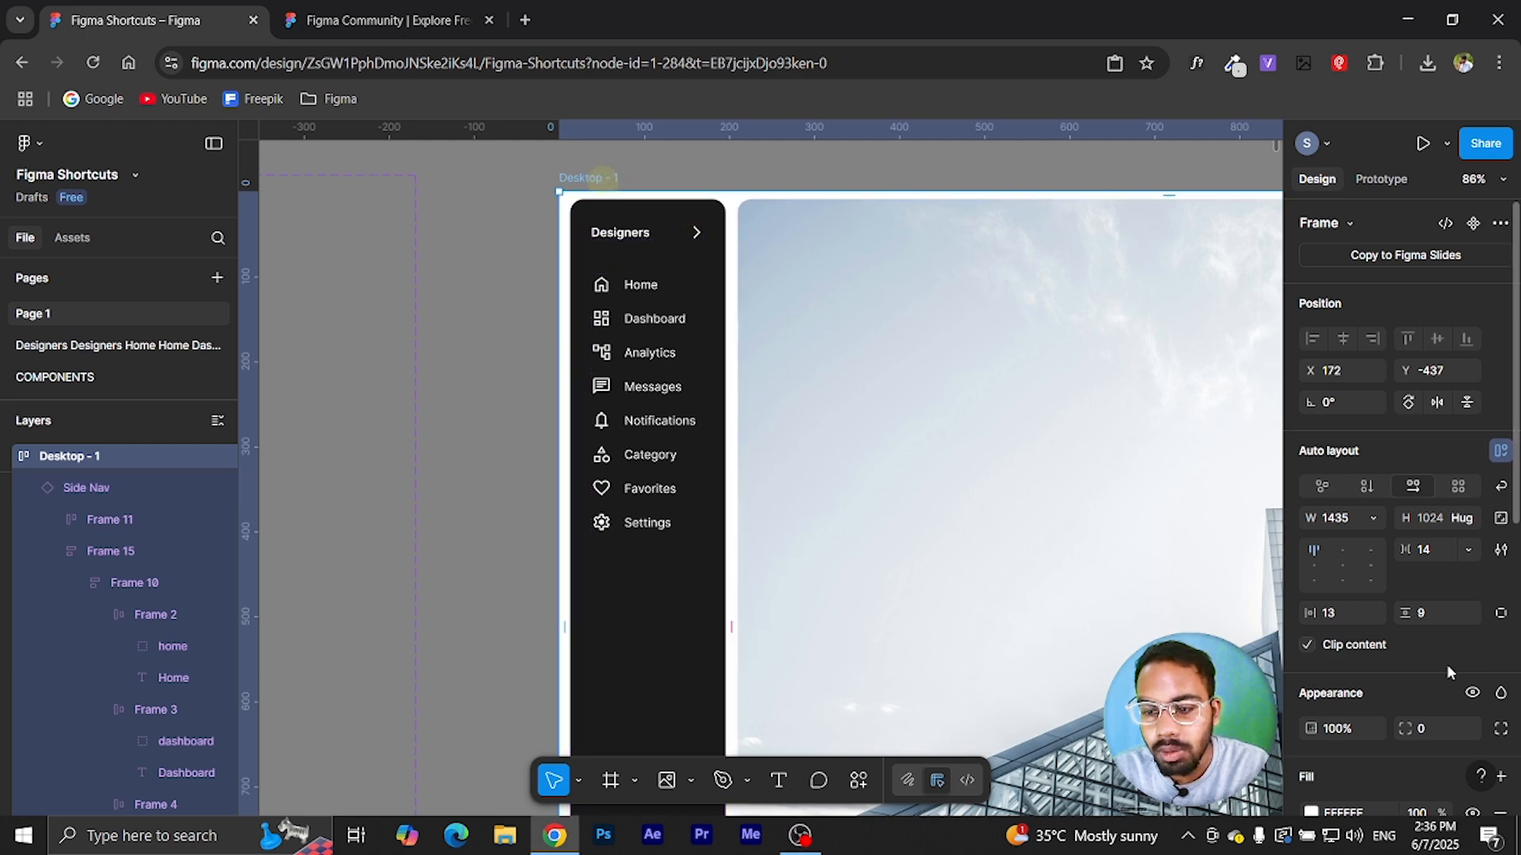
{"action": "scroll", "coordinate": [1448, 672], "scroll_direction": "down", "scroll_amount": 4}
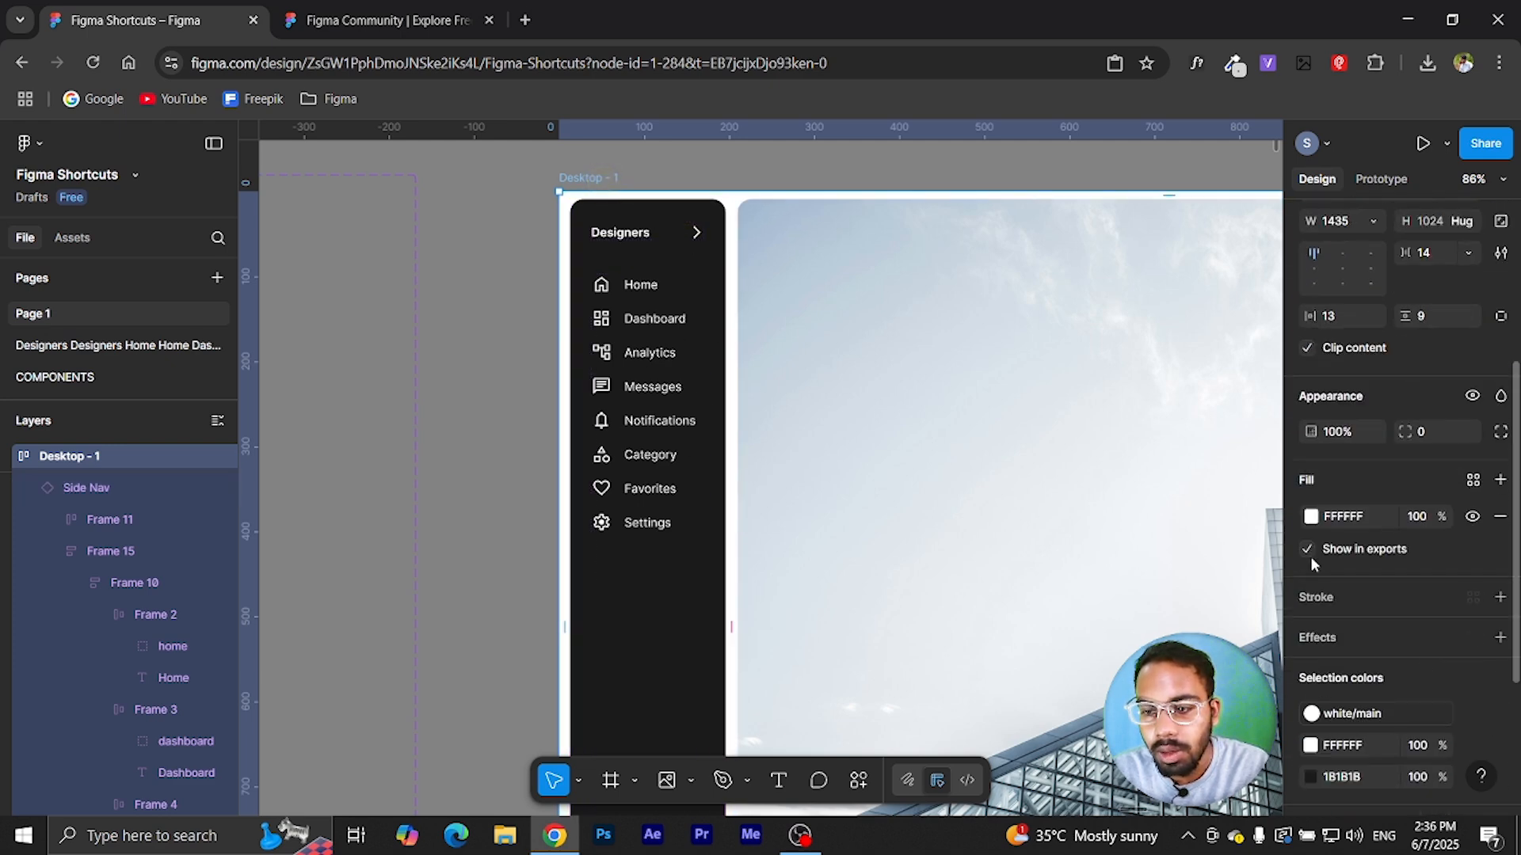
- Try the hex value 0 for Desktop - 1's fill, and set it back with f
{"action": "left_click", "coordinate": [1333, 519]}
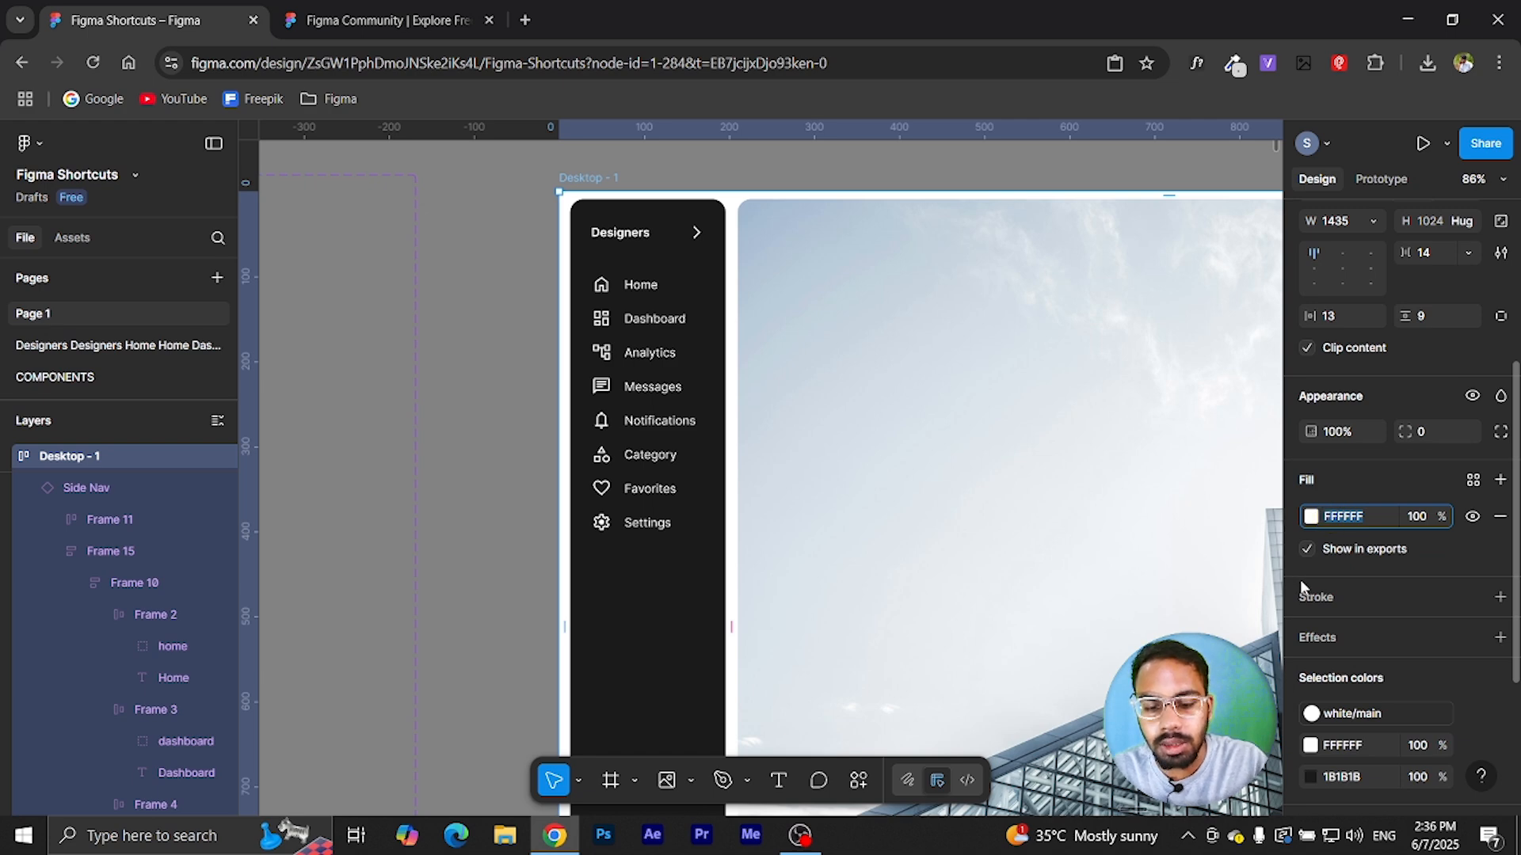
{"action": "type", "text": "0"}
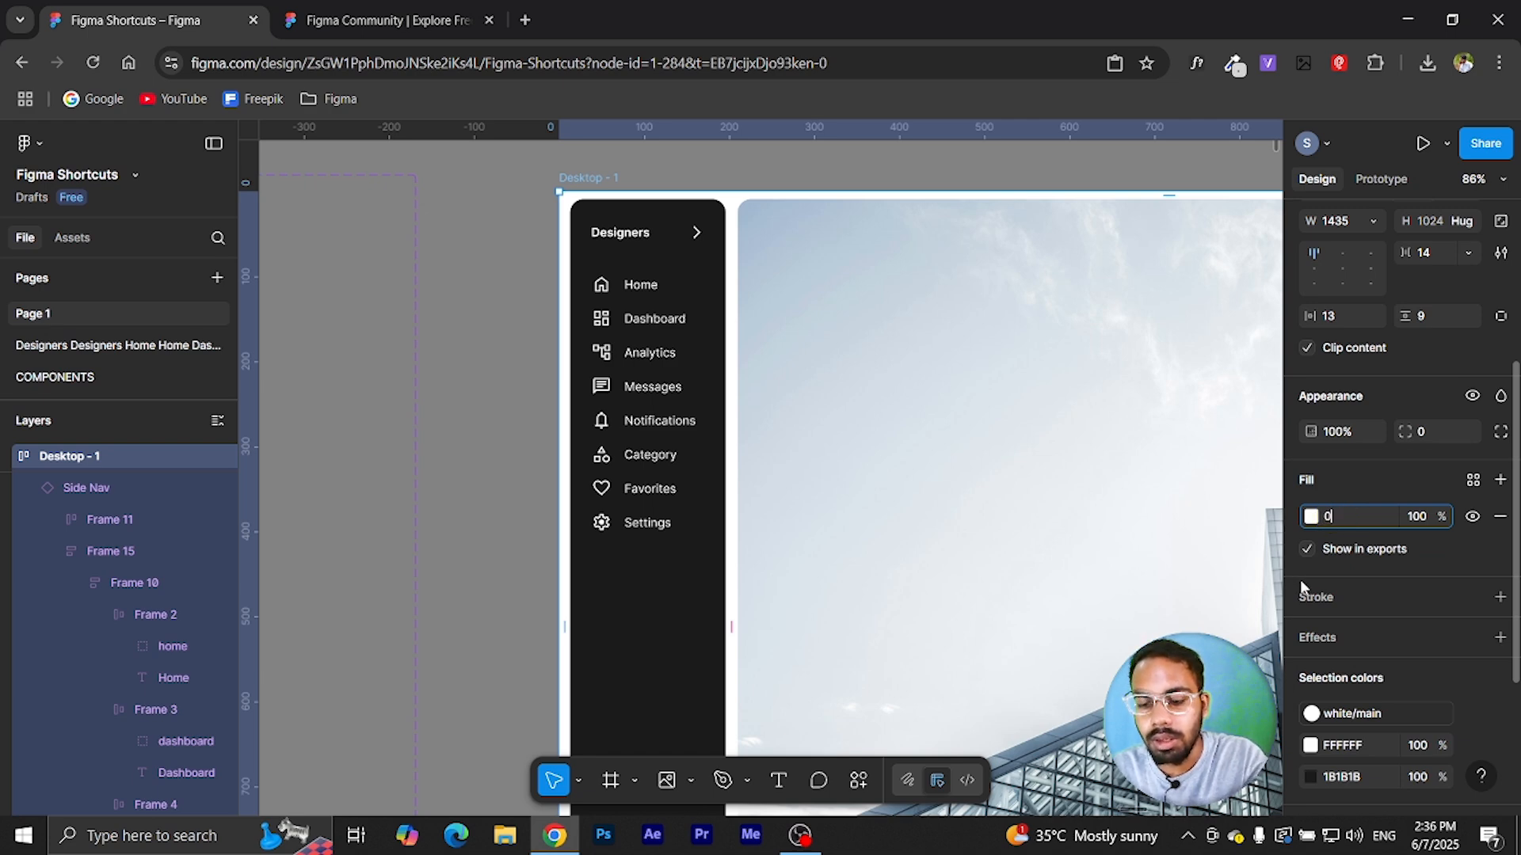
{"action": "key", "text": "Return"}
{"action": "left_click", "coordinate": [1346, 516]}
{"action": "type", "text": "f"}
{"action": "key", "text": "Return"}
- Apply the white/main color style to Desktop - 1's fill and deselect the frame
{"action": "left_click", "coordinate": [1472, 578]}
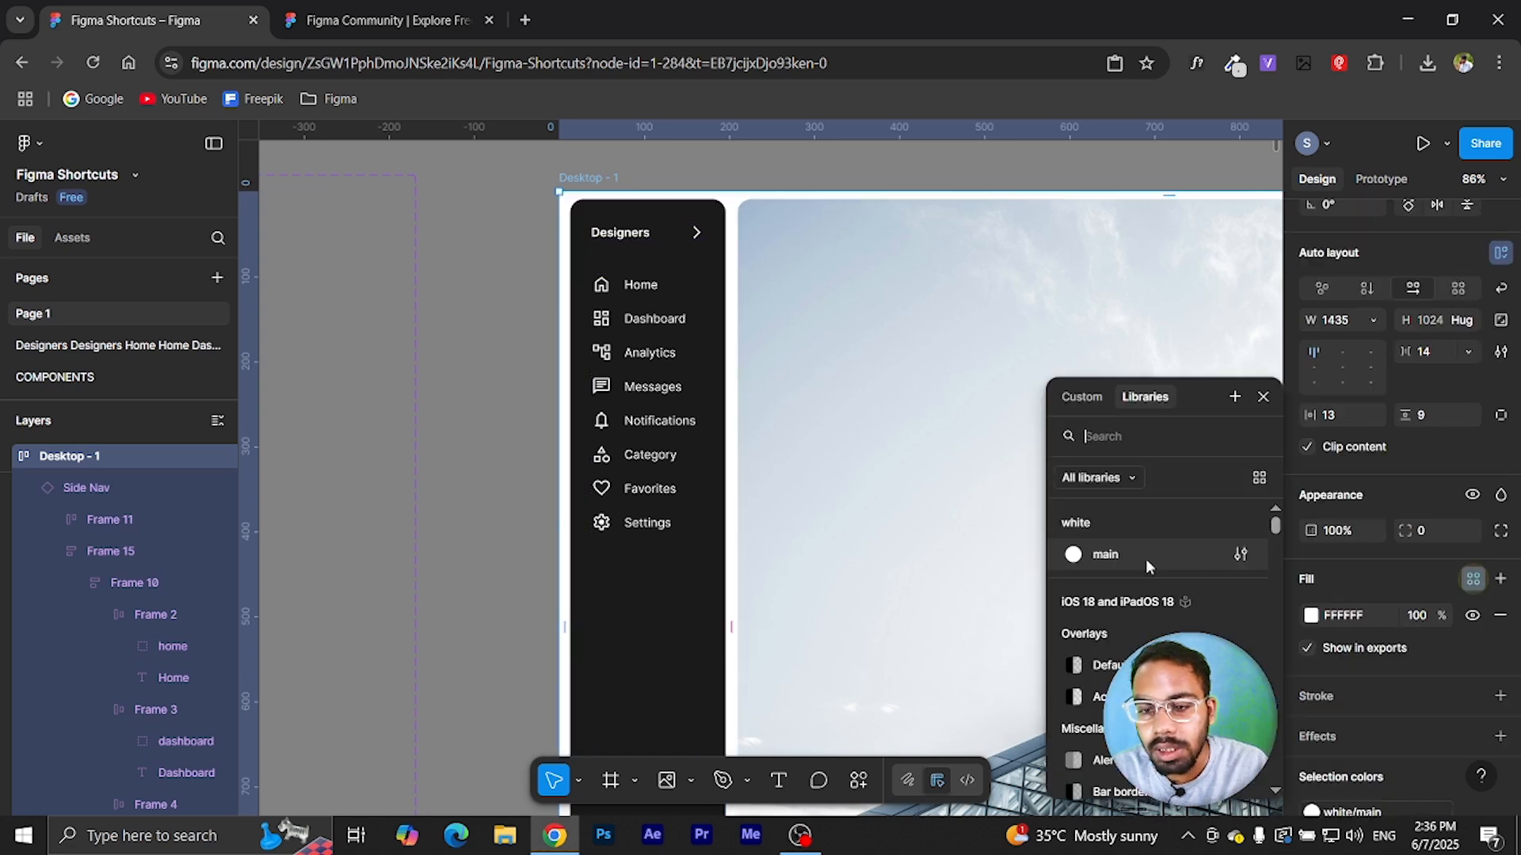
{"action": "left_click", "coordinate": [1143, 557]}
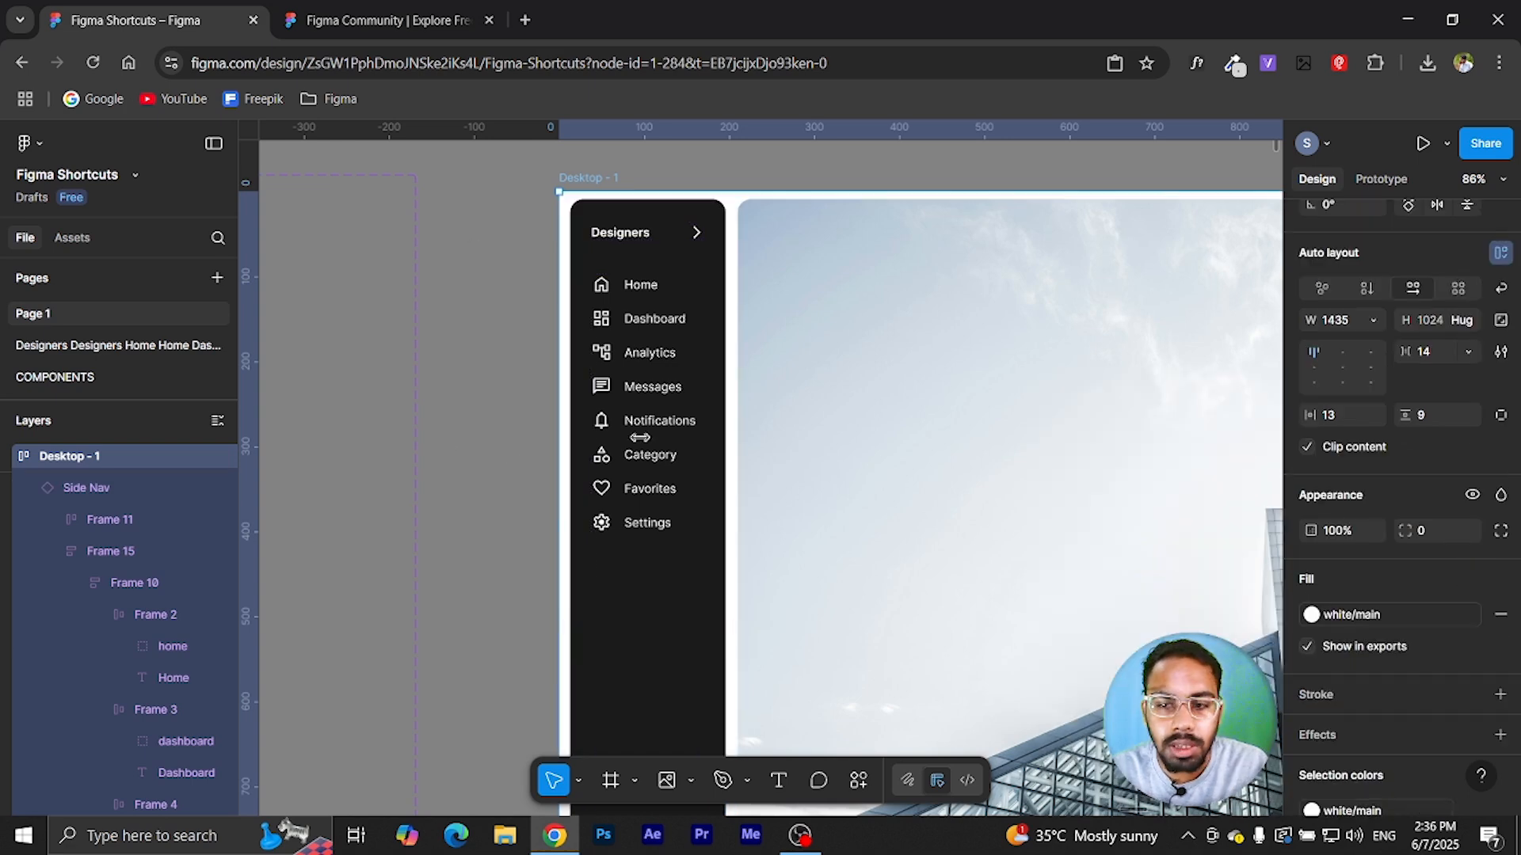
{"action": "left_click", "coordinate": [1051, 164]}
{"action": "left_click", "coordinate": [504, 262]}
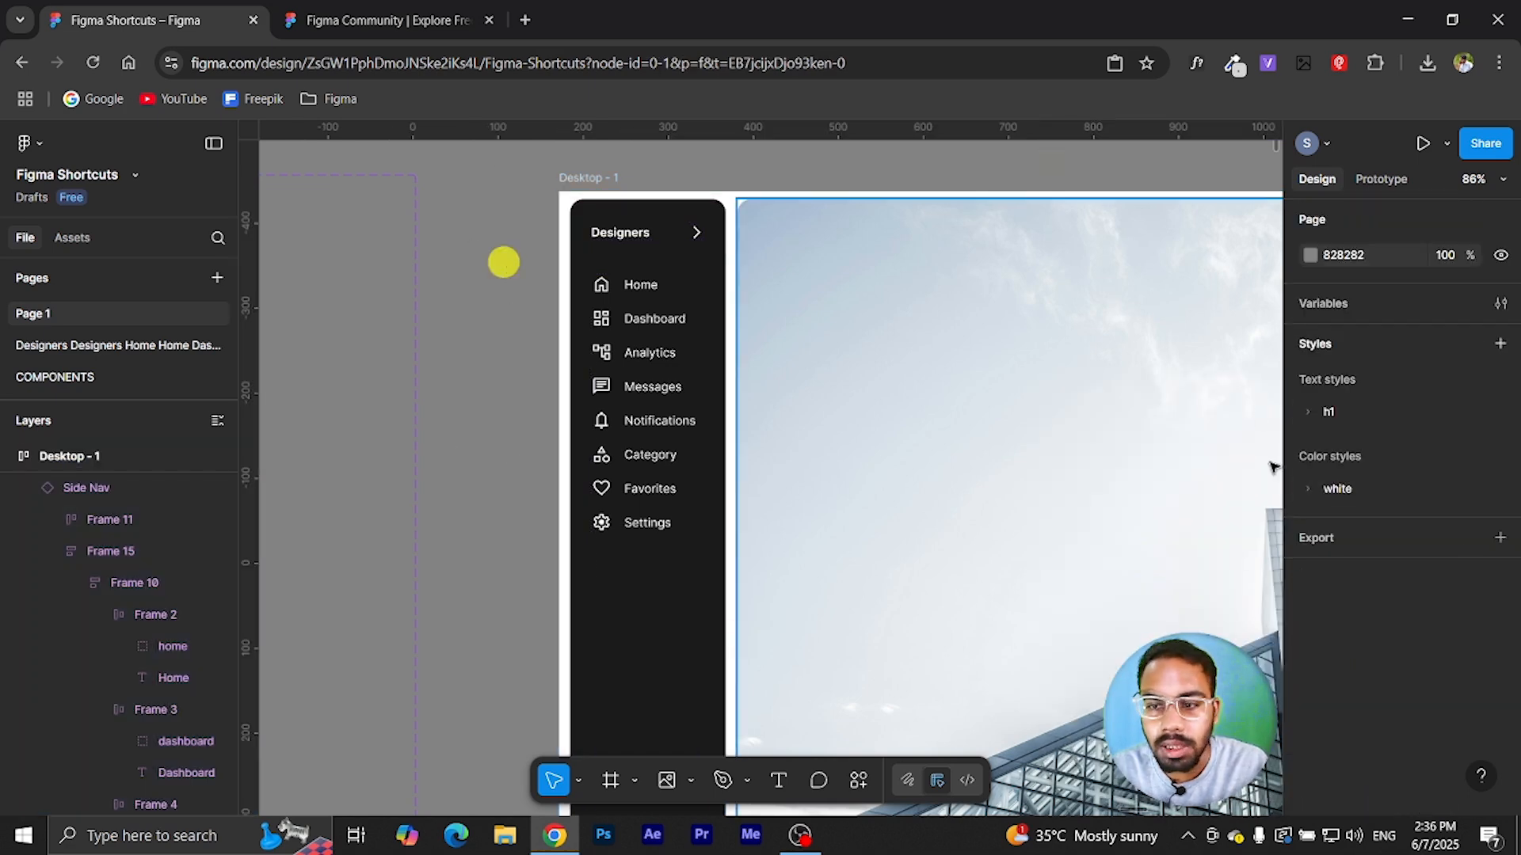
- Edit the main color style in the white group, changing its color to dark red A70909, and close the editor
{"action": "left_click", "coordinate": [1323, 489]}
{"action": "left_click", "coordinate": [1330, 518]}
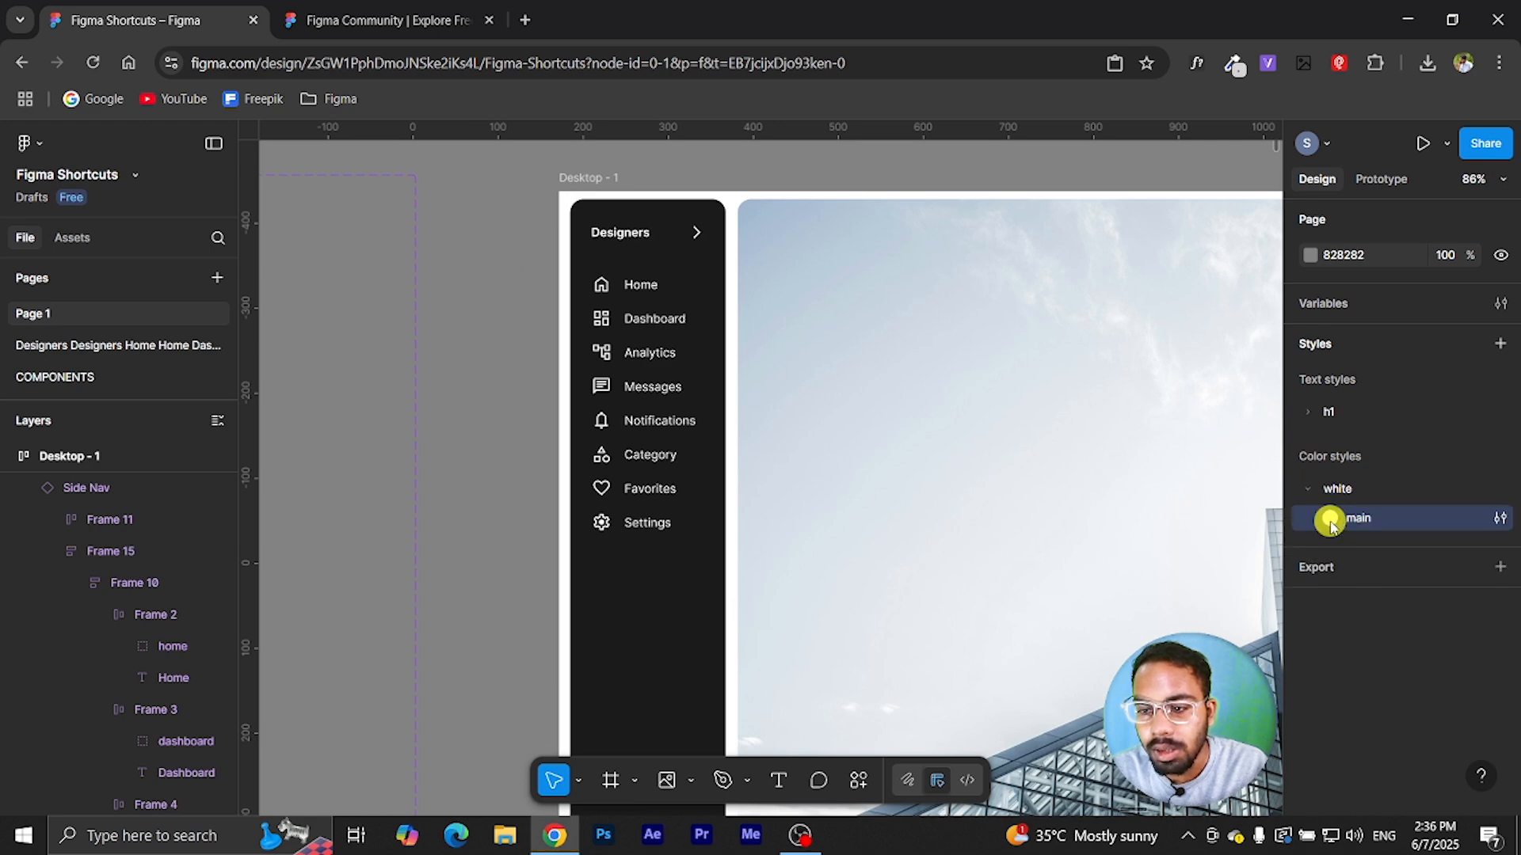
{"action": "left_click", "coordinate": [1499, 518]}
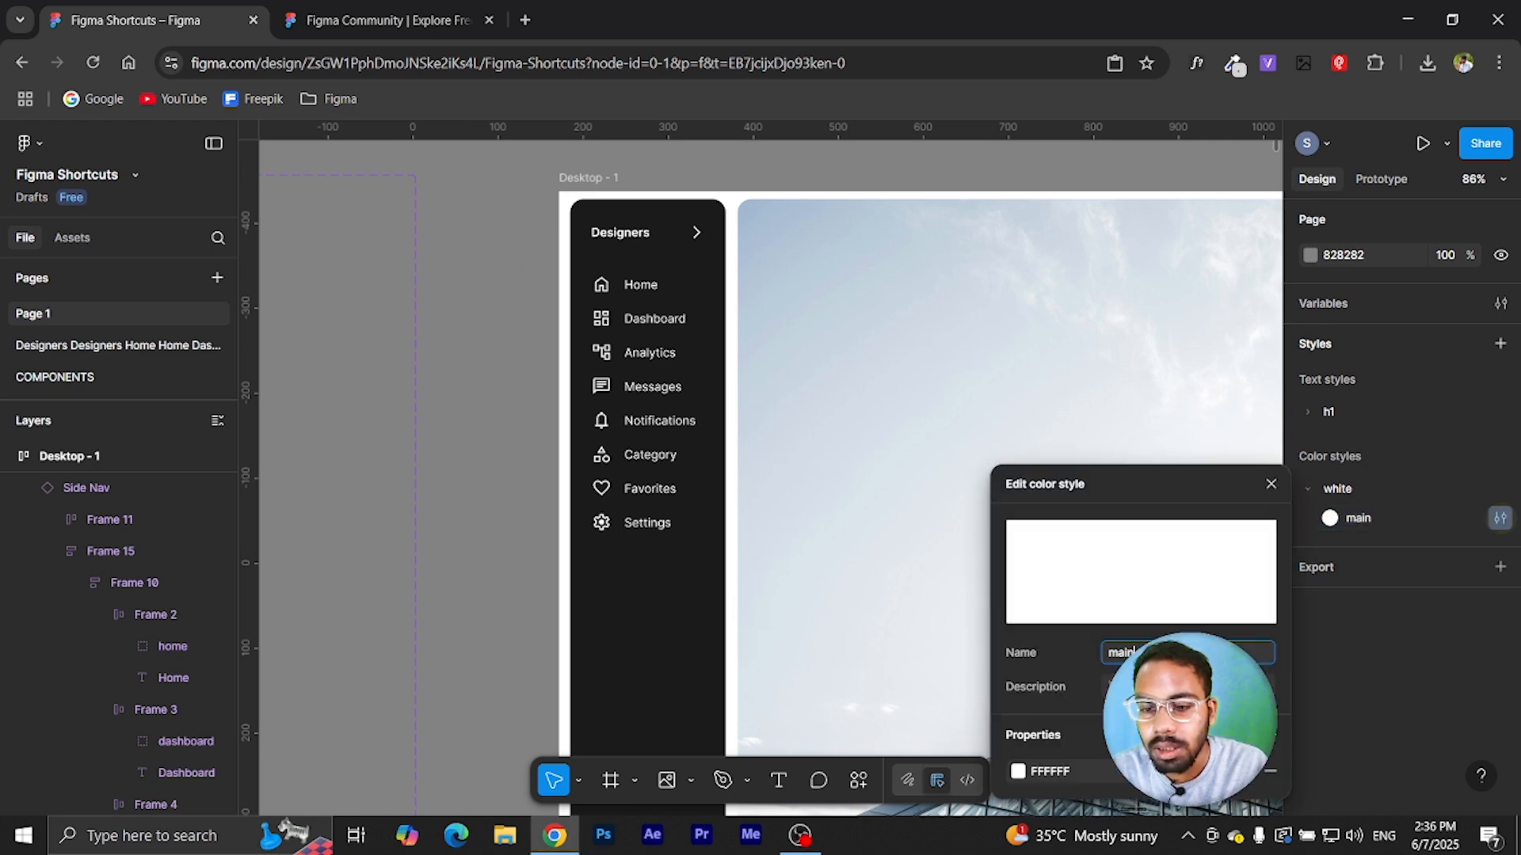
{"action": "left_click", "coordinate": [1020, 773]}
{"action": "left_click_drag", "start_coordinate": [926, 507], "coordinate": [964, 487]}
{"action": "scroll", "coordinate": [885, 296], "scroll_direction": "down", "scroll_amount": 2}
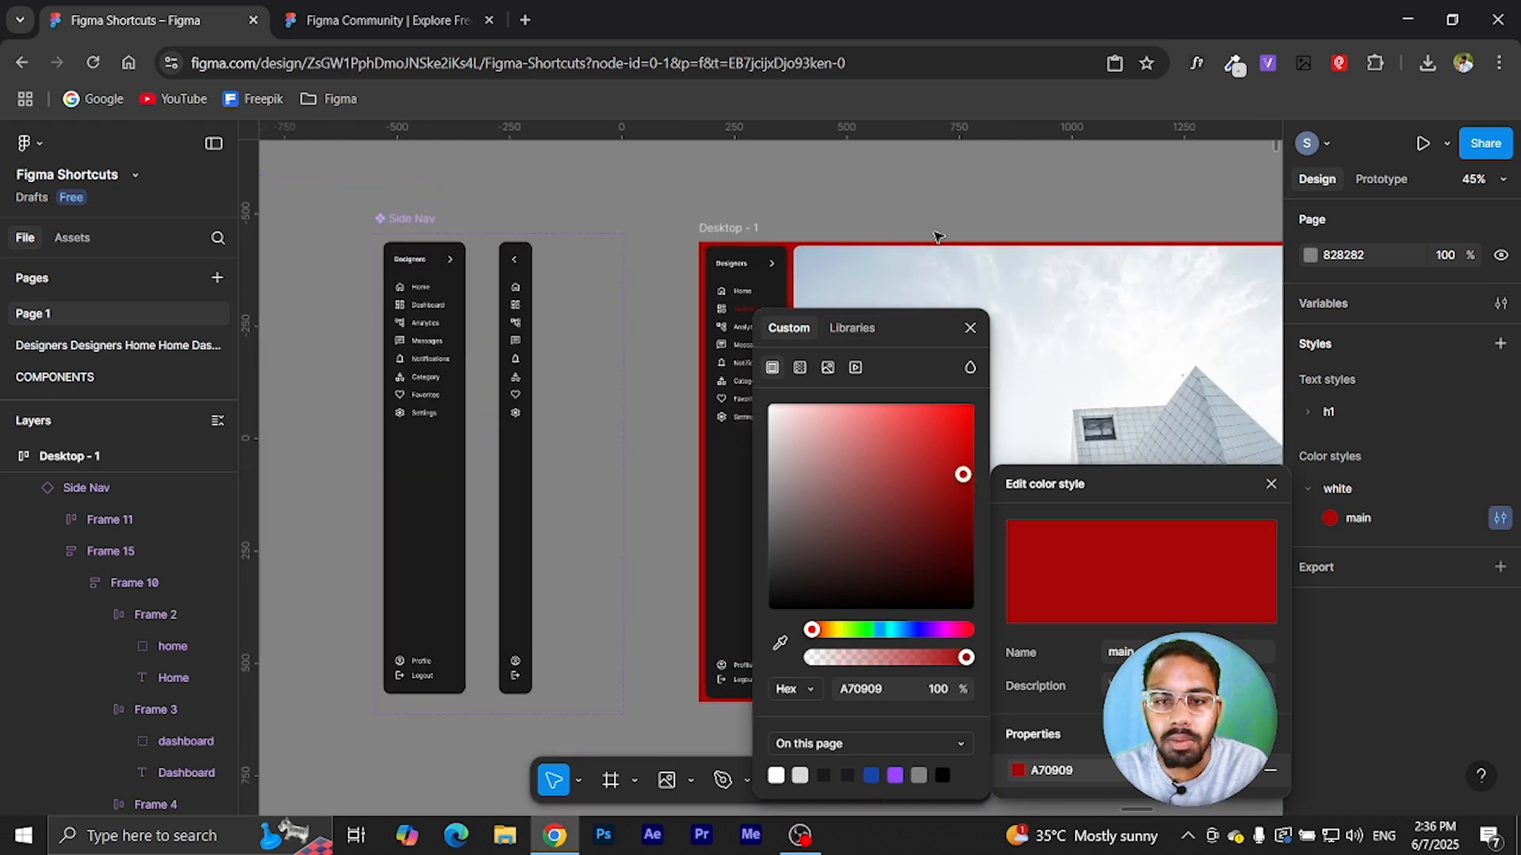
{"action": "left_click_drag", "start_coordinate": [941, 234], "coordinate": [557, 123]}
{"action": "scroll", "coordinate": [727, 280], "scroll_direction": "down", "scroll_amount": 2}
{"action": "scroll", "coordinate": [863, 380], "scroll_direction": "up", "scroll_amount": 2}
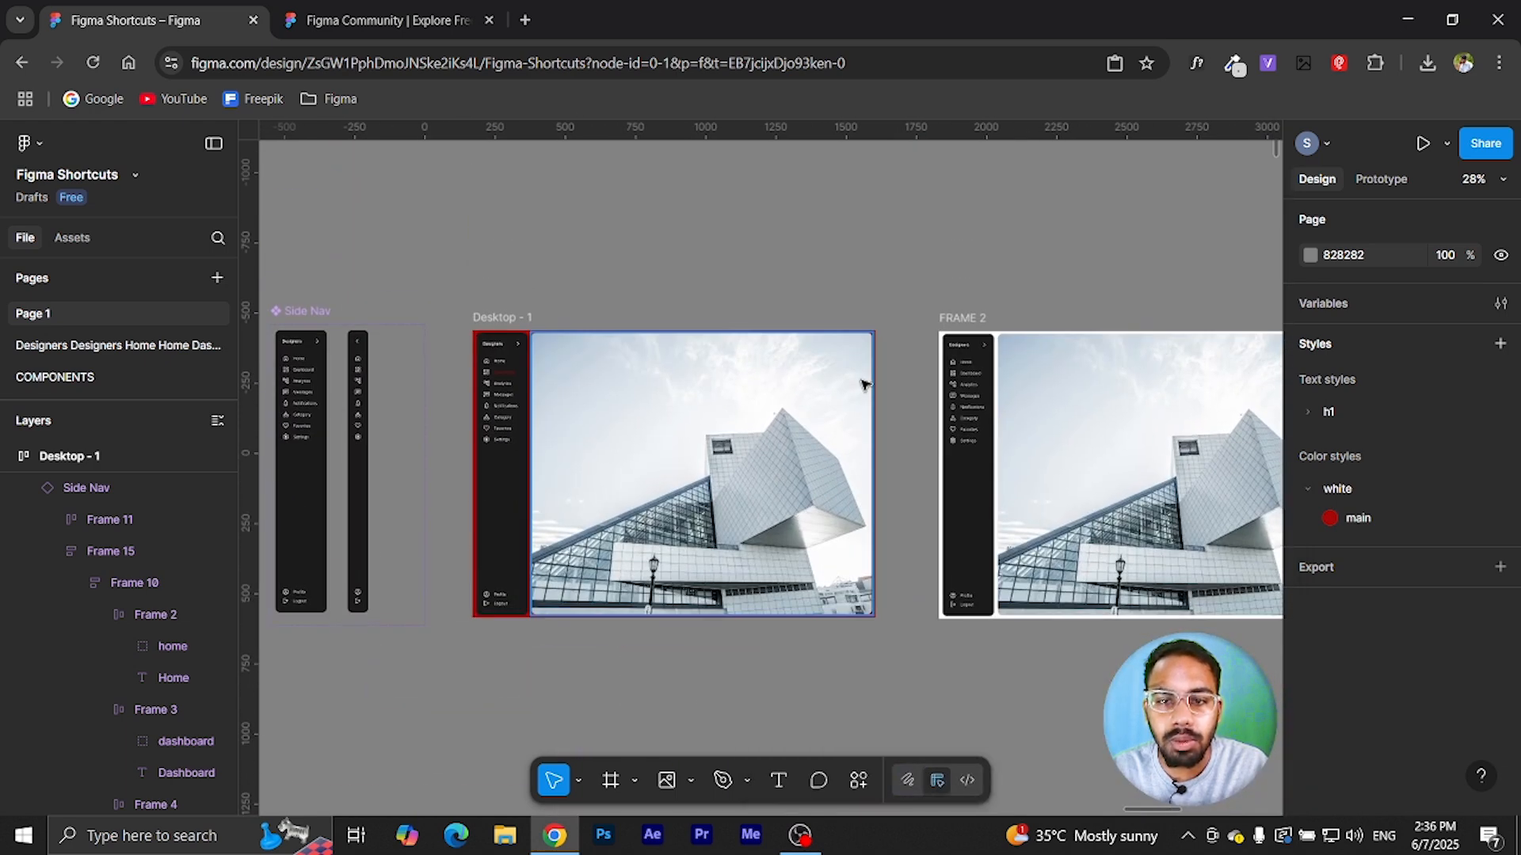
- Apply the white/main color style to FRAME 2's fill, check Desktop - 1 alongside it, and clear the selection
{"action": "left_click", "coordinate": [953, 320]}
{"action": "scroll", "coordinate": [1402, 555], "scroll_direction": "down", "scroll_amount": 3}
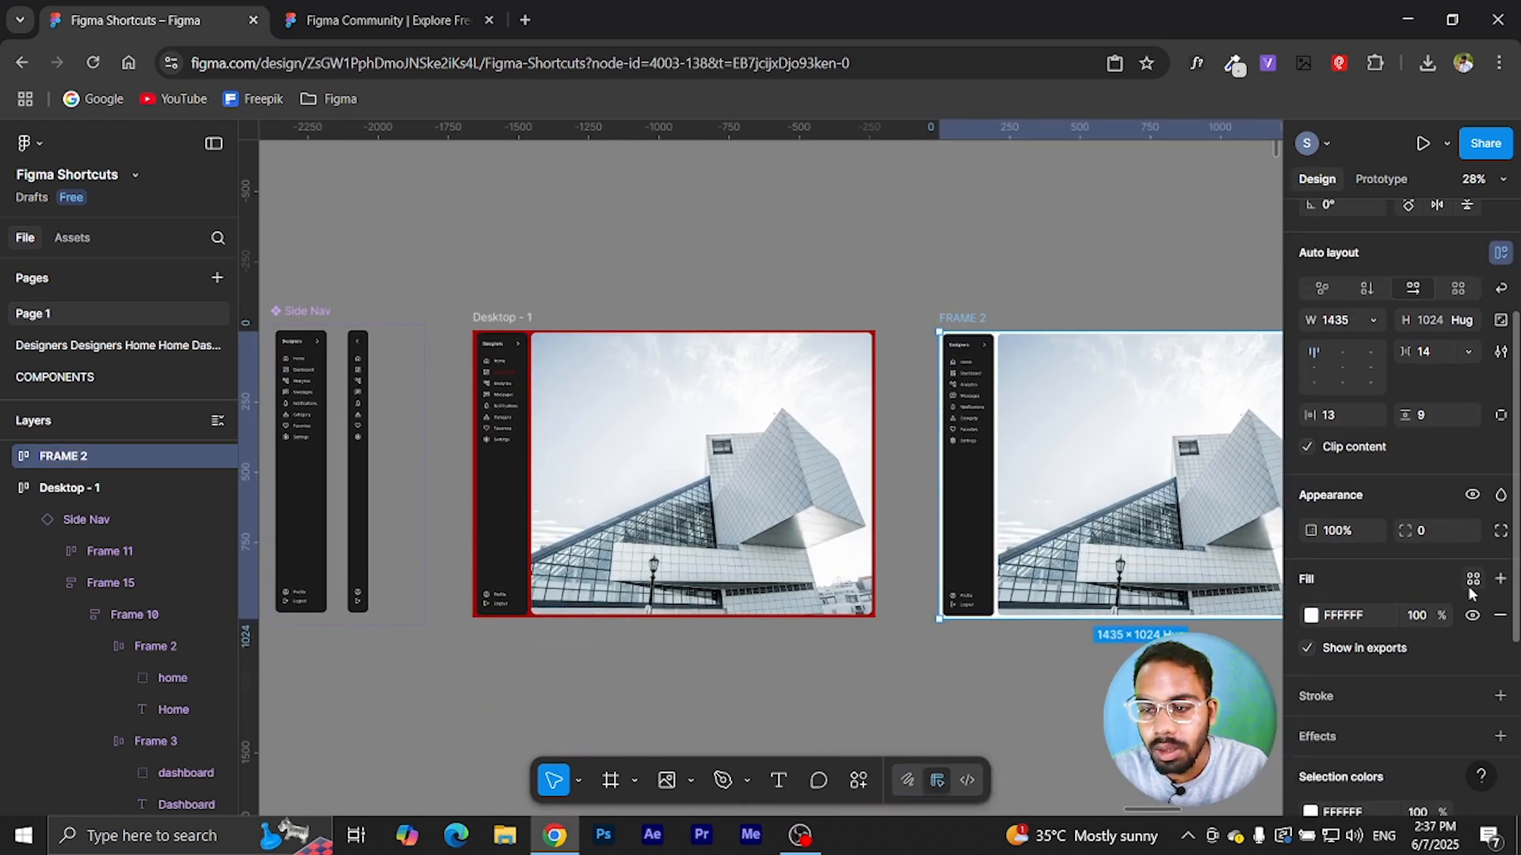
{"action": "left_click", "coordinate": [1469, 581]}
{"action": "left_click", "coordinate": [1105, 555]}
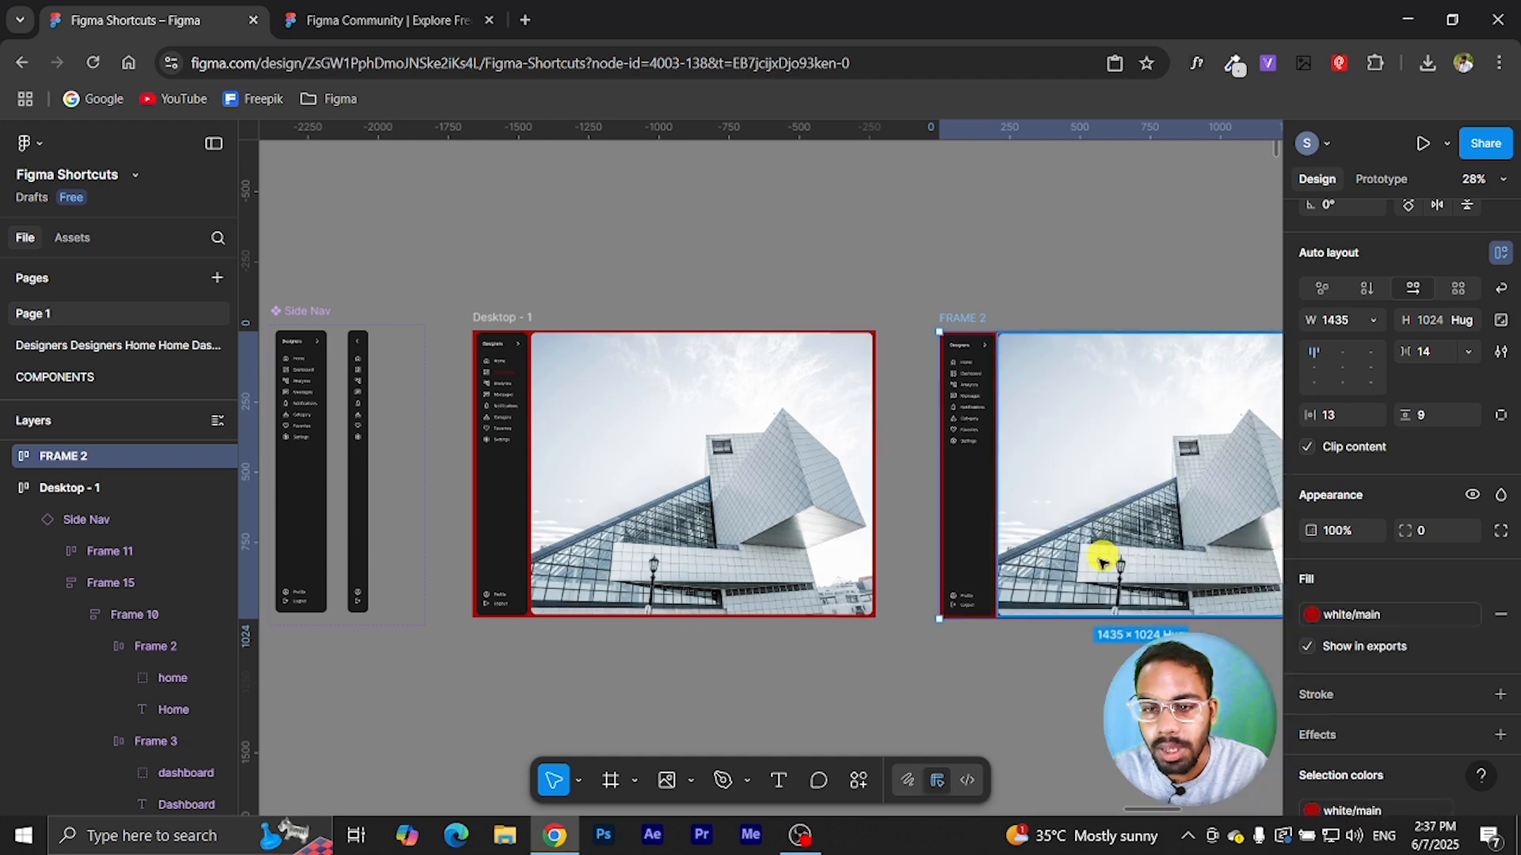
{"action": "left_click", "coordinate": [1030, 679]}
{"action": "left_click", "coordinate": [513, 315]}
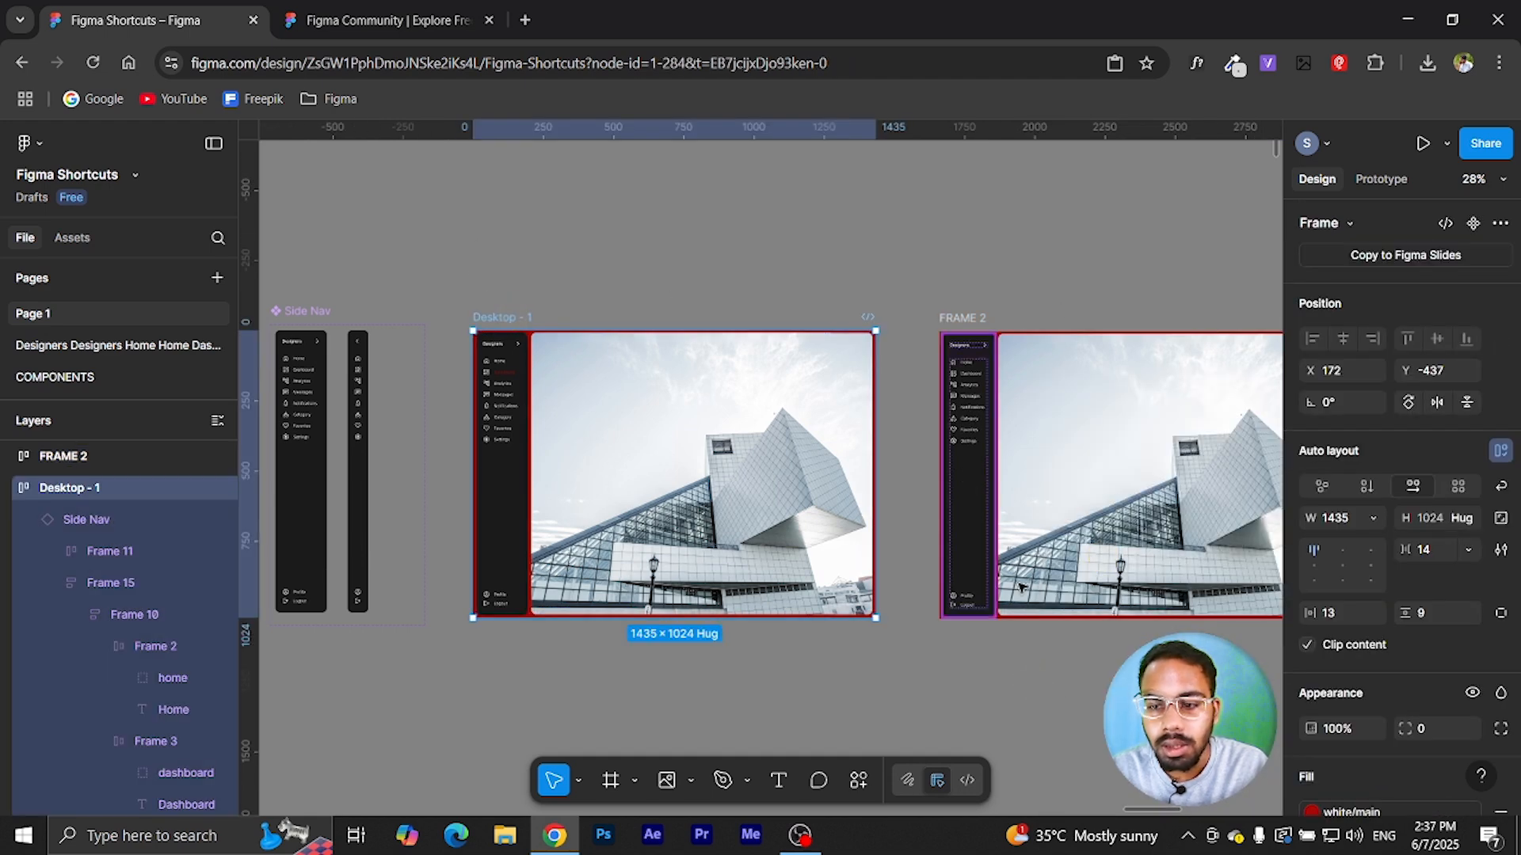
{"action": "left_click", "coordinate": [1089, 736]}
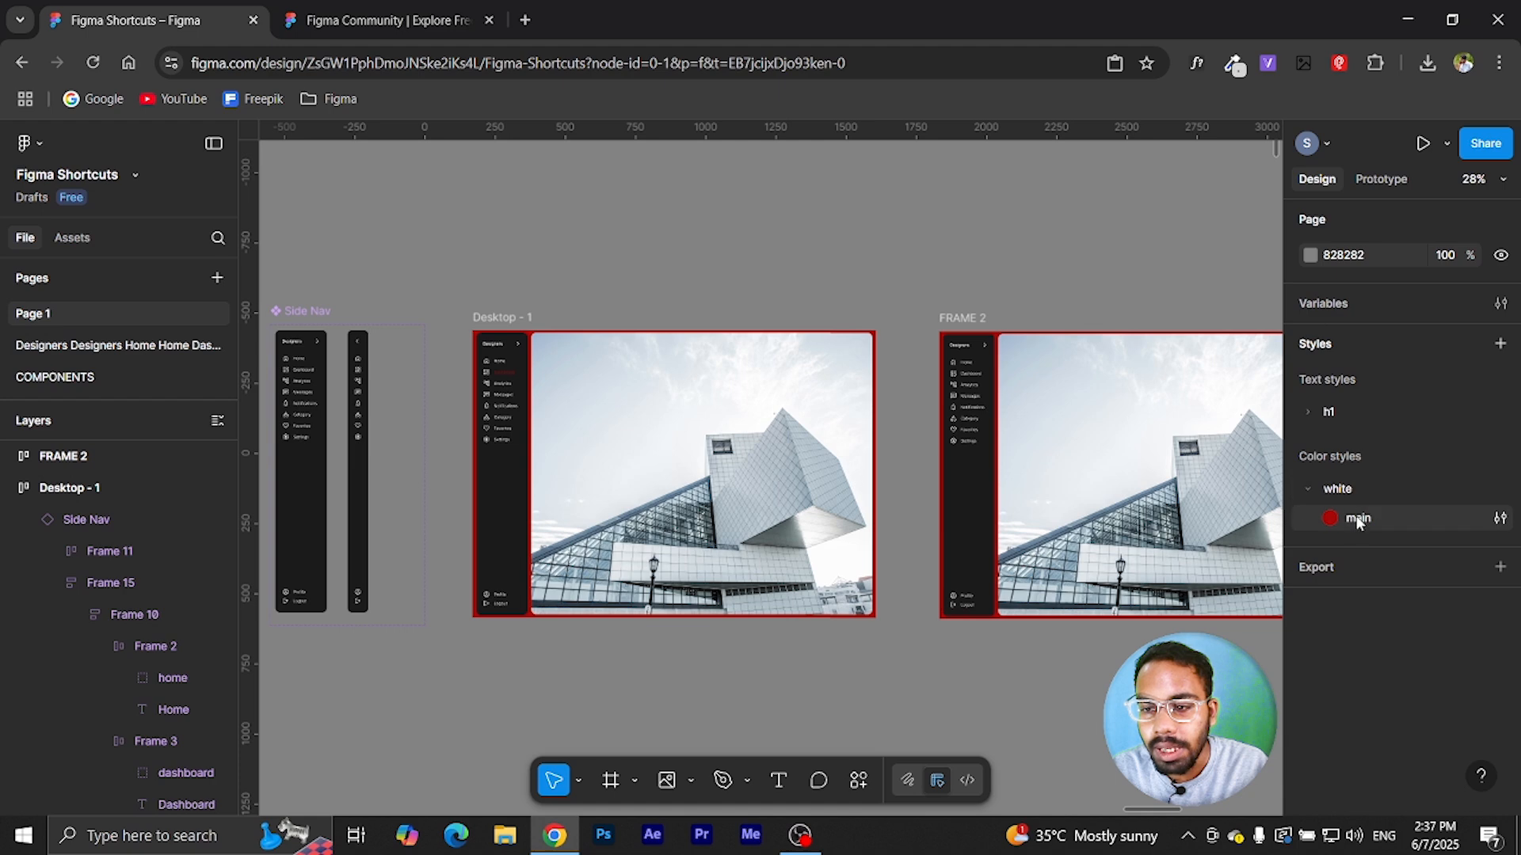
- Edit the main color style in the white group, changing its color to purple 8221CD, and close the editor
{"action": "left_click", "coordinate": [1330, 518]}
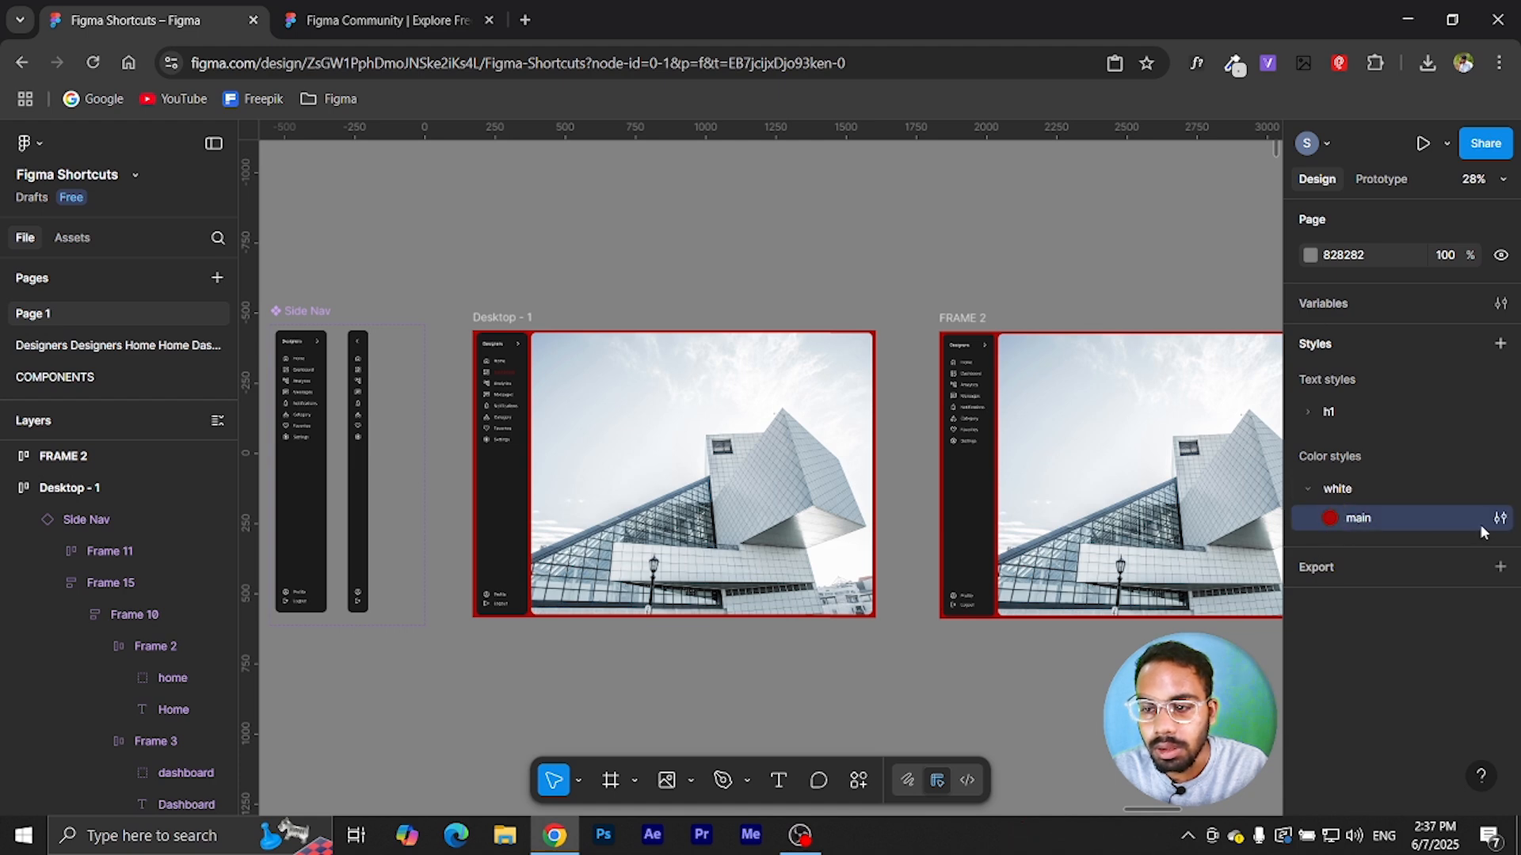
{"action": "left_click", "coordinate": [1501, 519]}
{"action": "left_click", "coordinate": [1019, 769]}
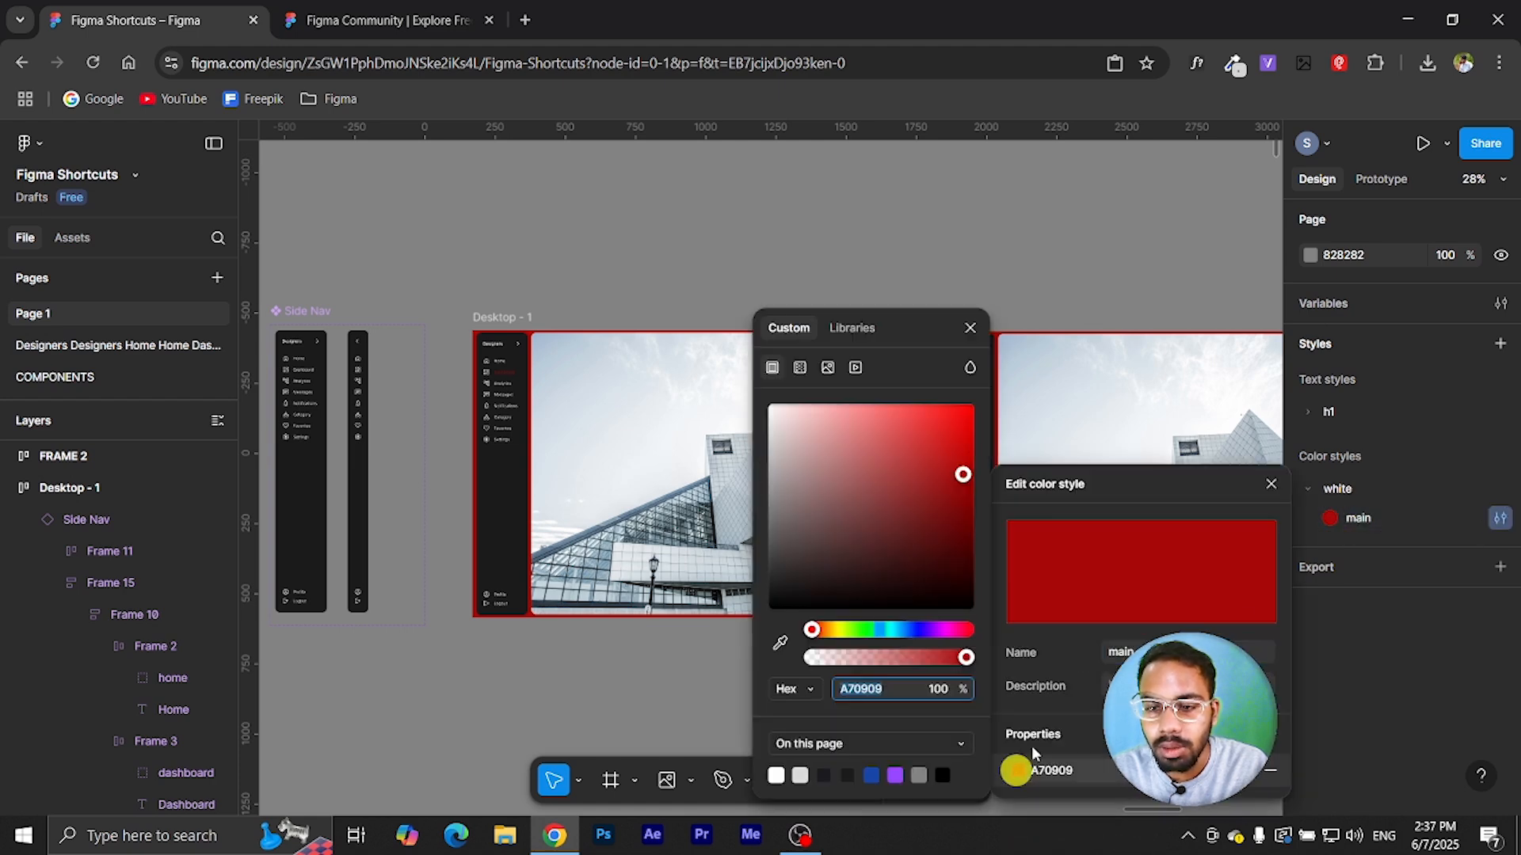
{"action": "left_click", "coordinate": [823, 498]}
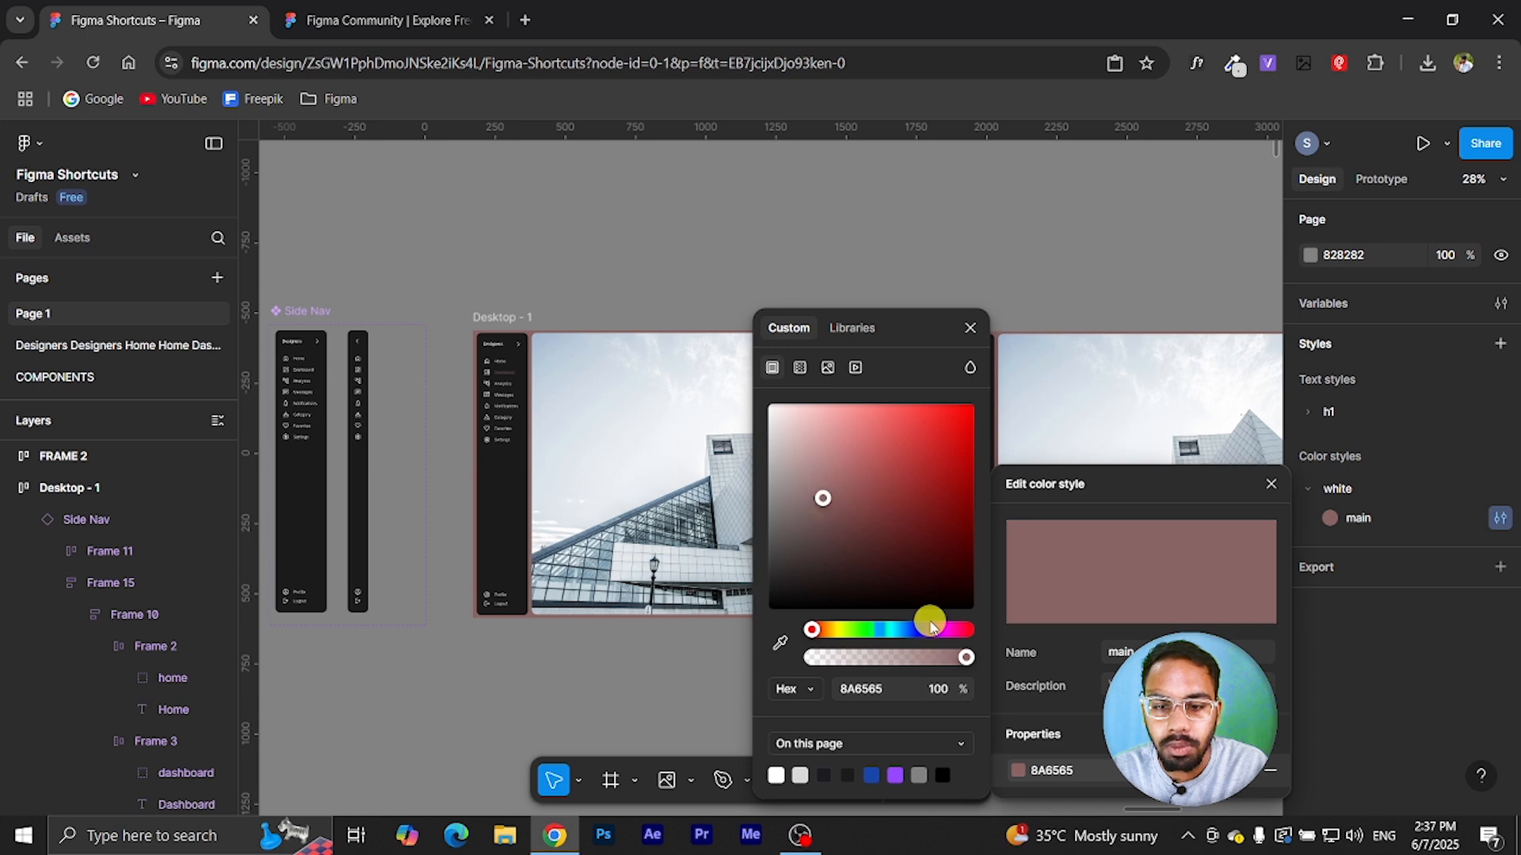
{"action": "left_click", "coordinate": [930, 628]}
{"action": "left_click", "coordinate": [941, 444]}
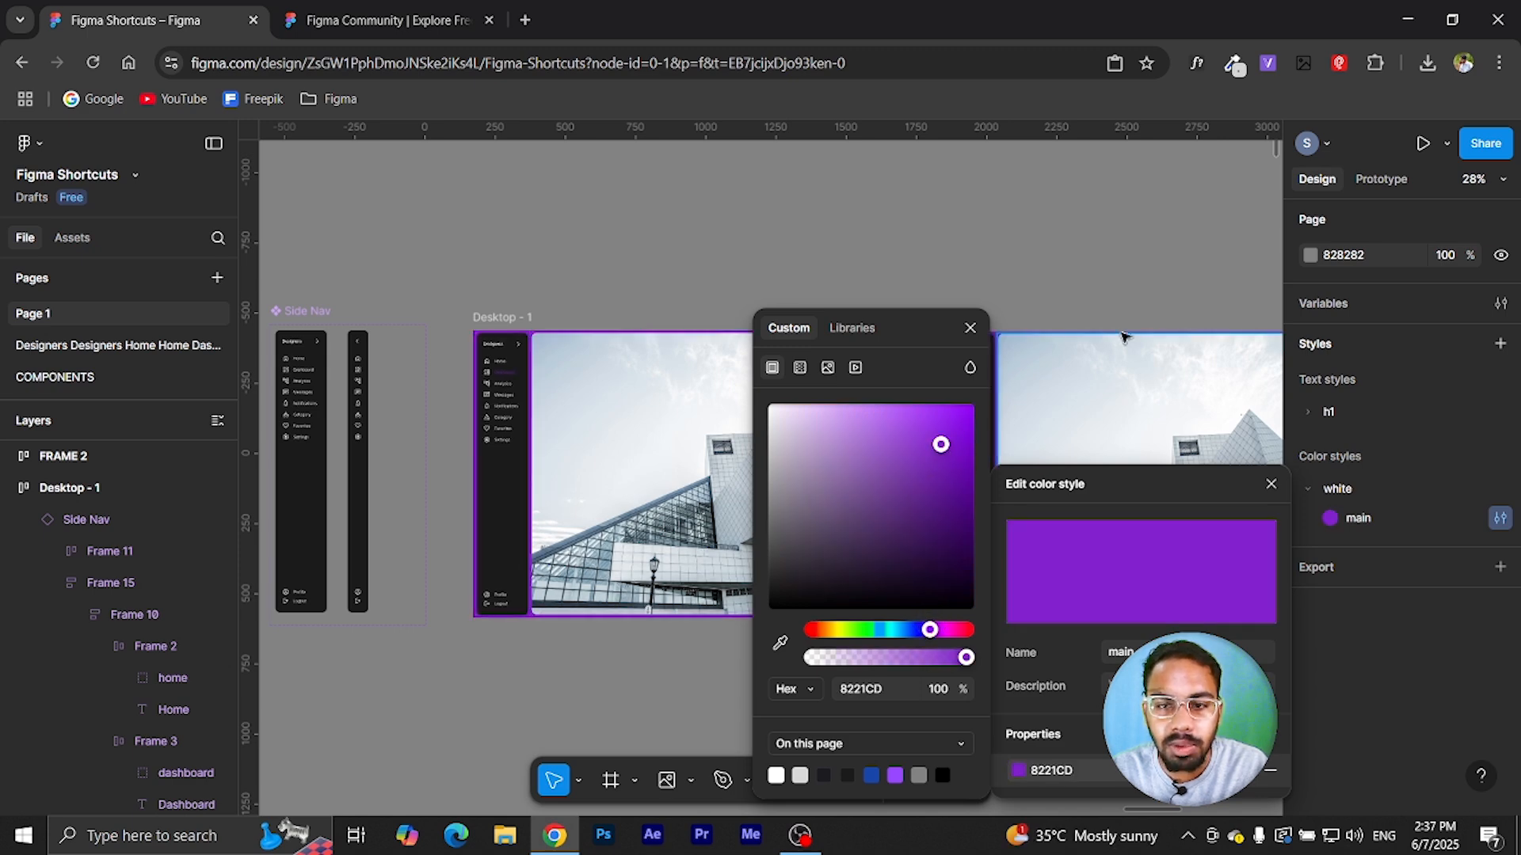
{"action": "left_click", "coordinate": [969, 327]}
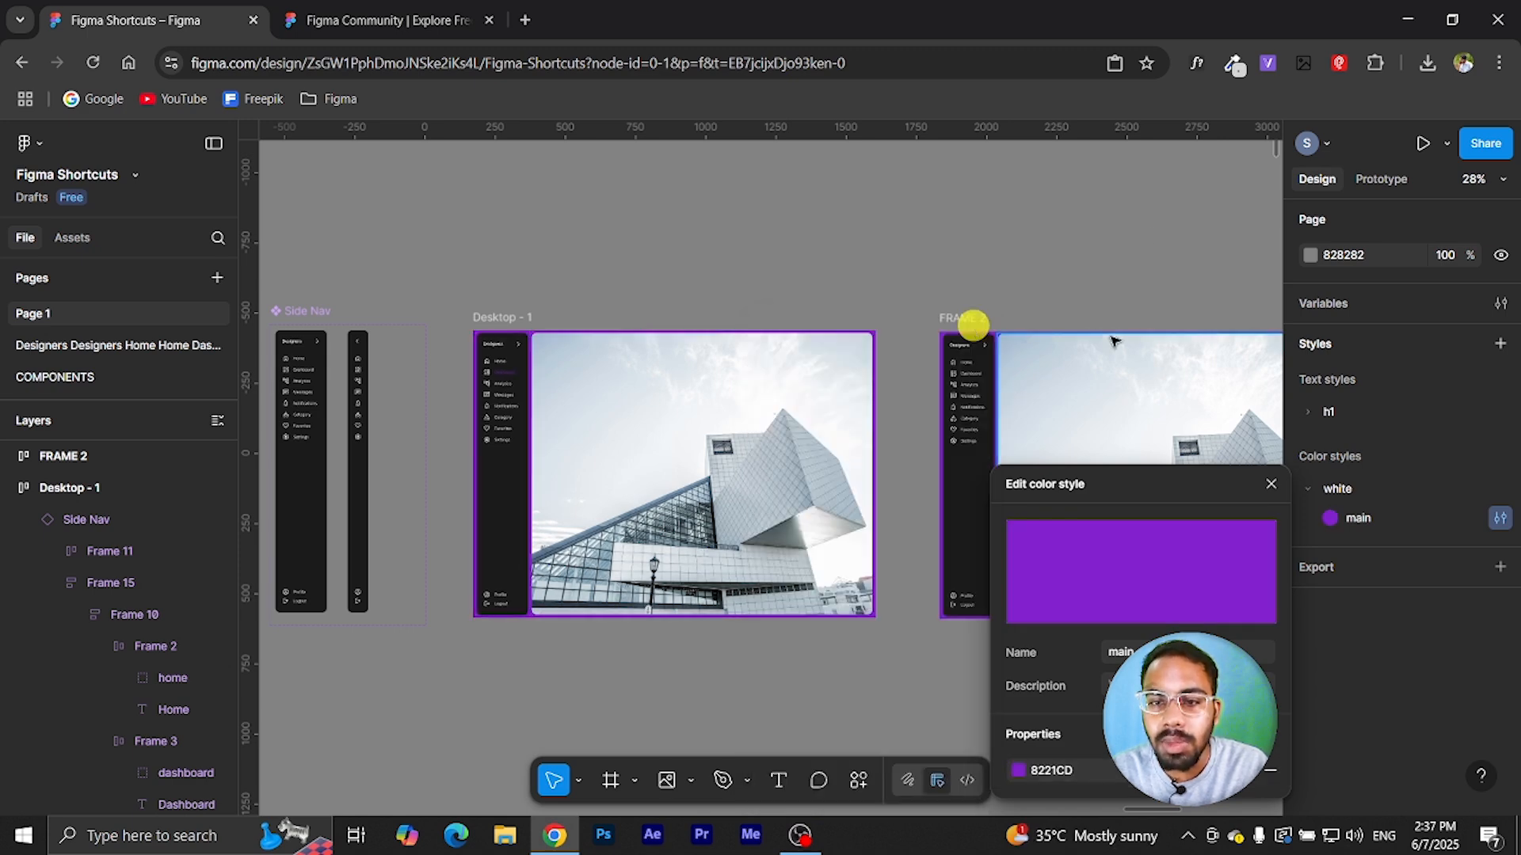
{"action": "left_click", "coordinate": [1272, 485]}
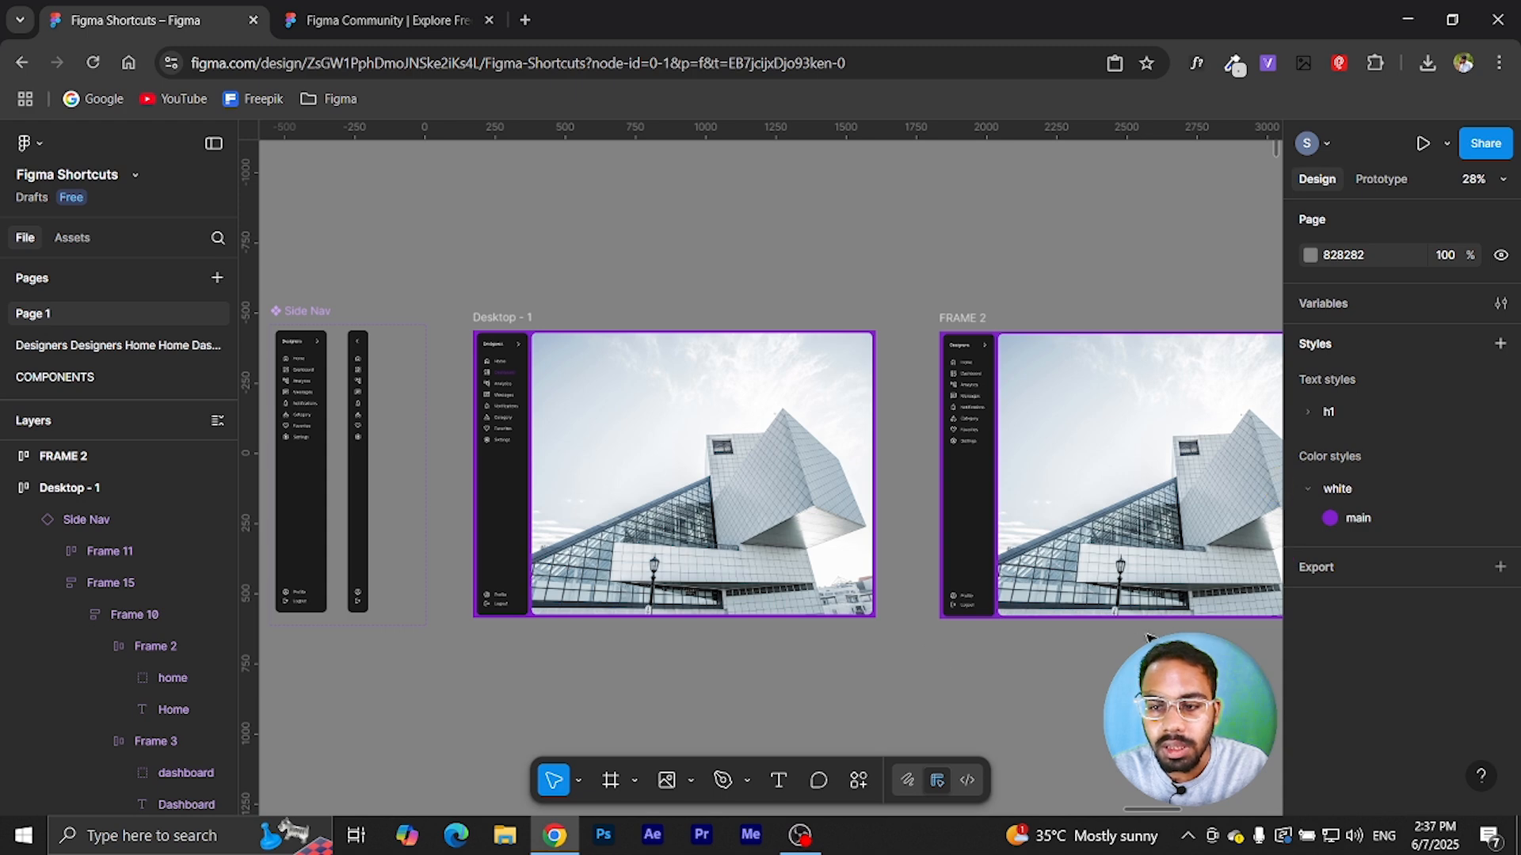
- Detach the white/main color style from the fills of FRAME 2 and Desktop - 1, and clear the selection
{"action": "left_click", "coordinate": [956, 321]}
{"action": "scroll", "coordinate": [1386, 618], "scroll_direction": "down", "scroll_amount": 4}
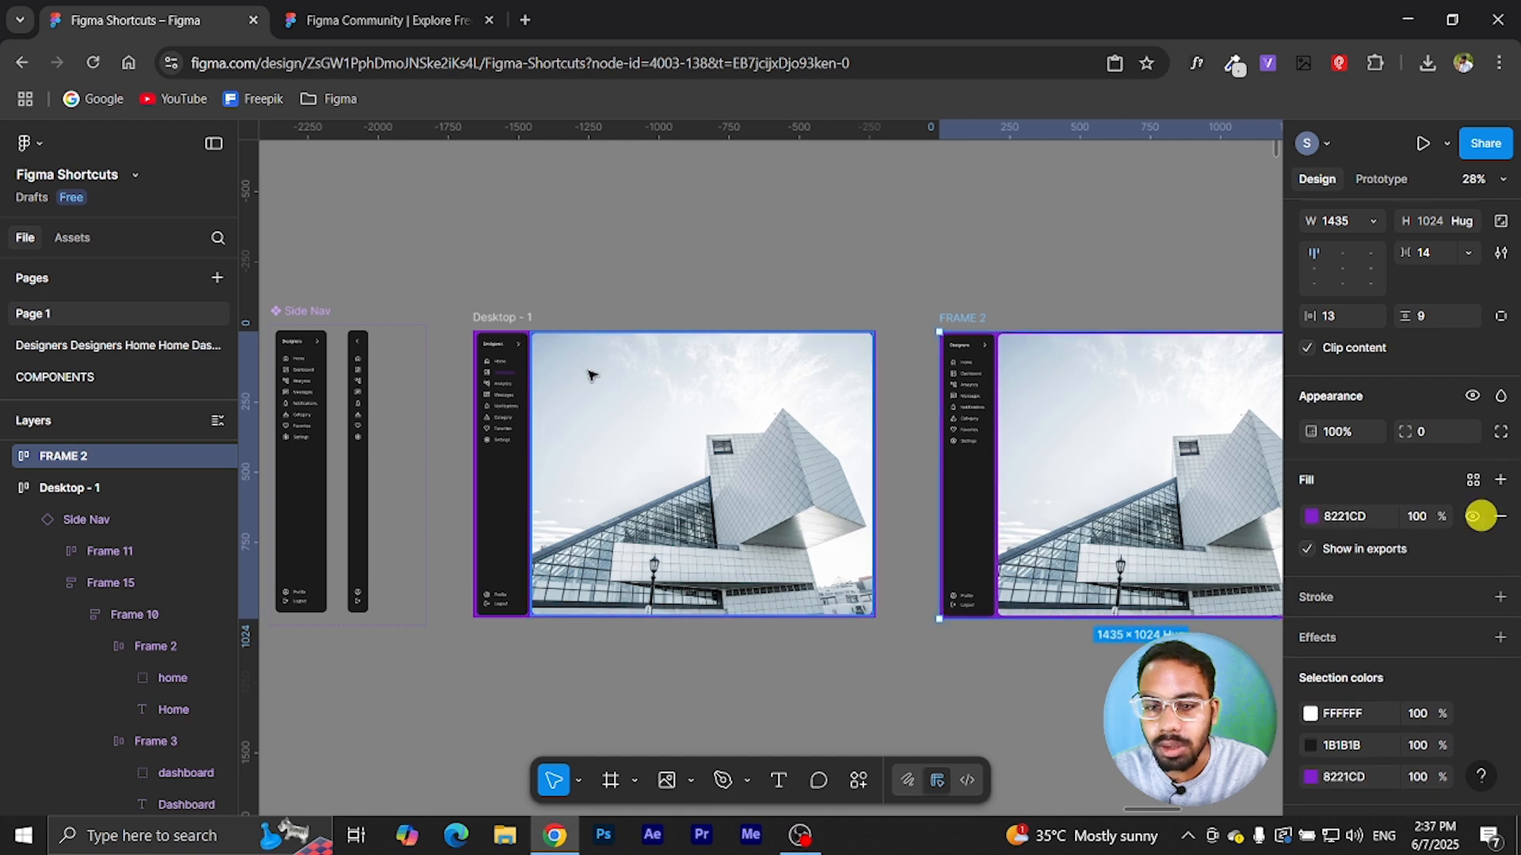
{"action": "left_click", "coordinate": [509, 320]}
{"action": "left_click", "coordinate": [1473, 517]}
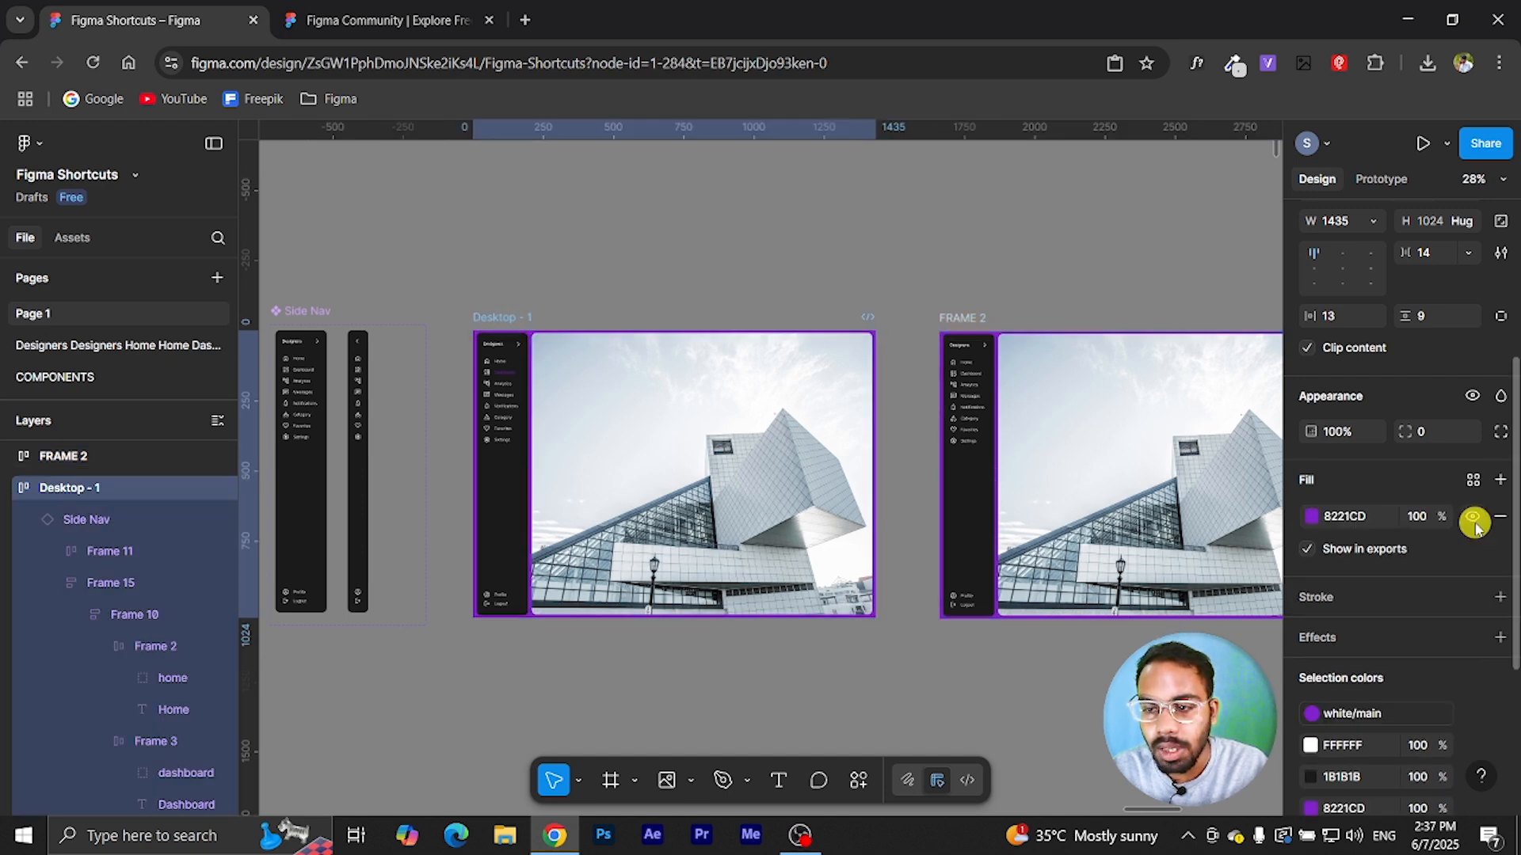
{"action": "left_click", "coordinate": [1008, 682]}
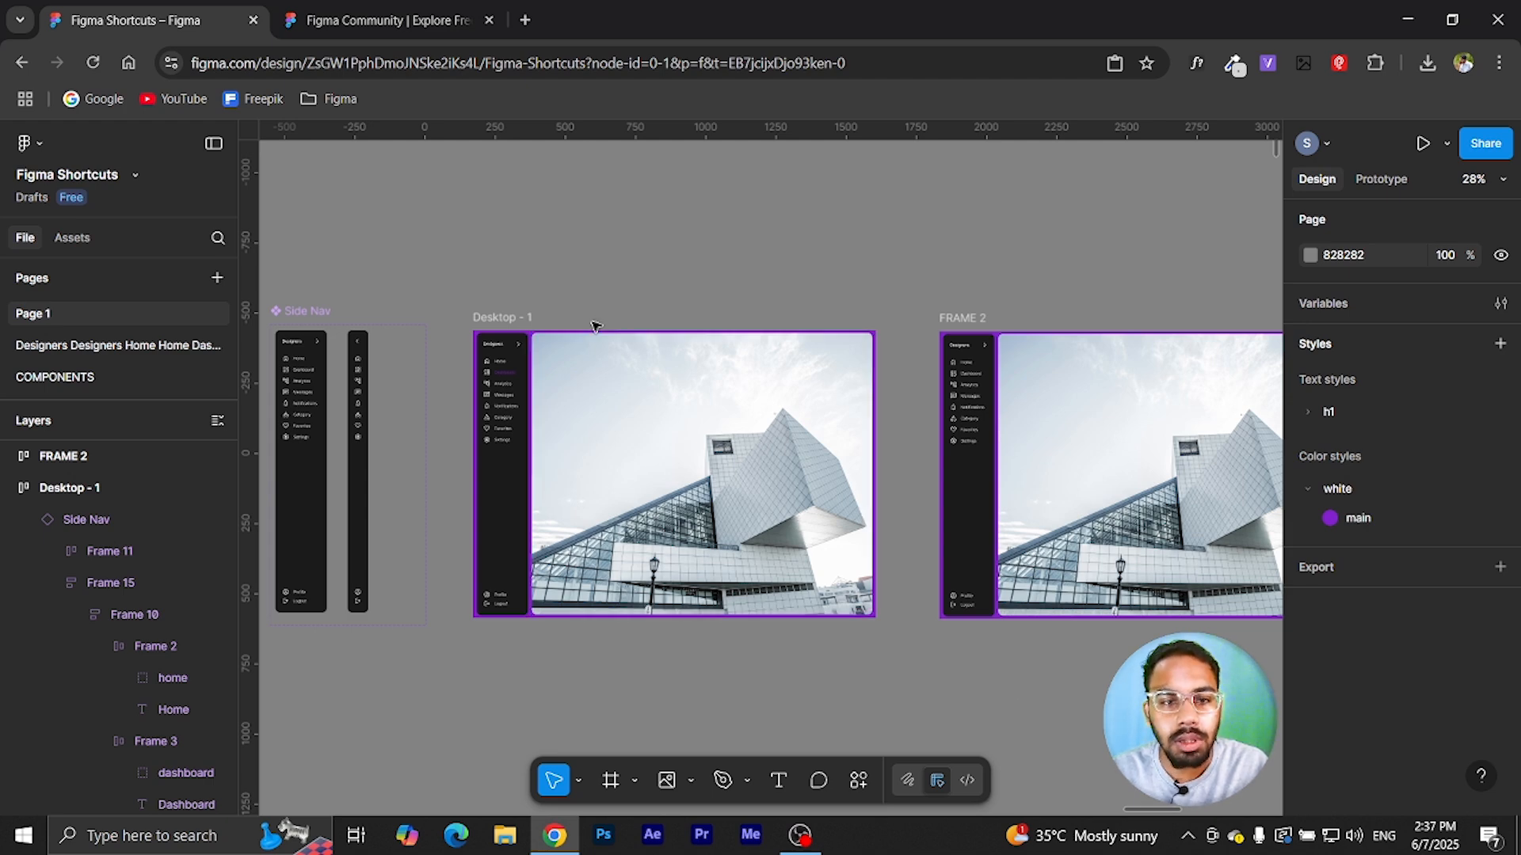
- With Desktop - 1 selected, find and run the Select all with same fill action
{"action": "left_click", "coordinate": [517, 319]}
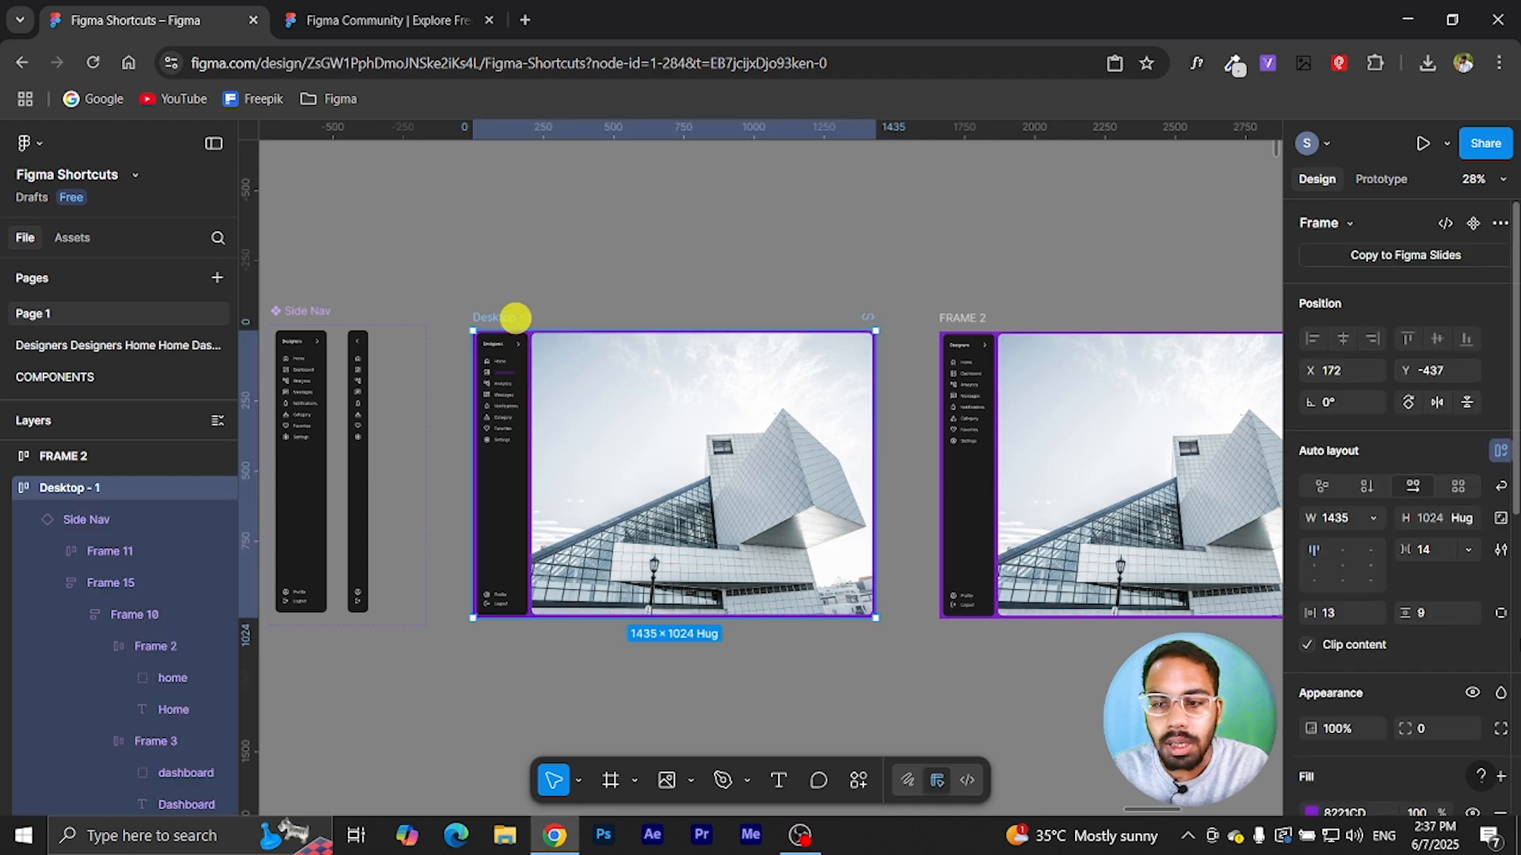
{"action": "scroll", "coordinate": [1370, 744], "scroll_direction": "down", "scroll_amount": 2}
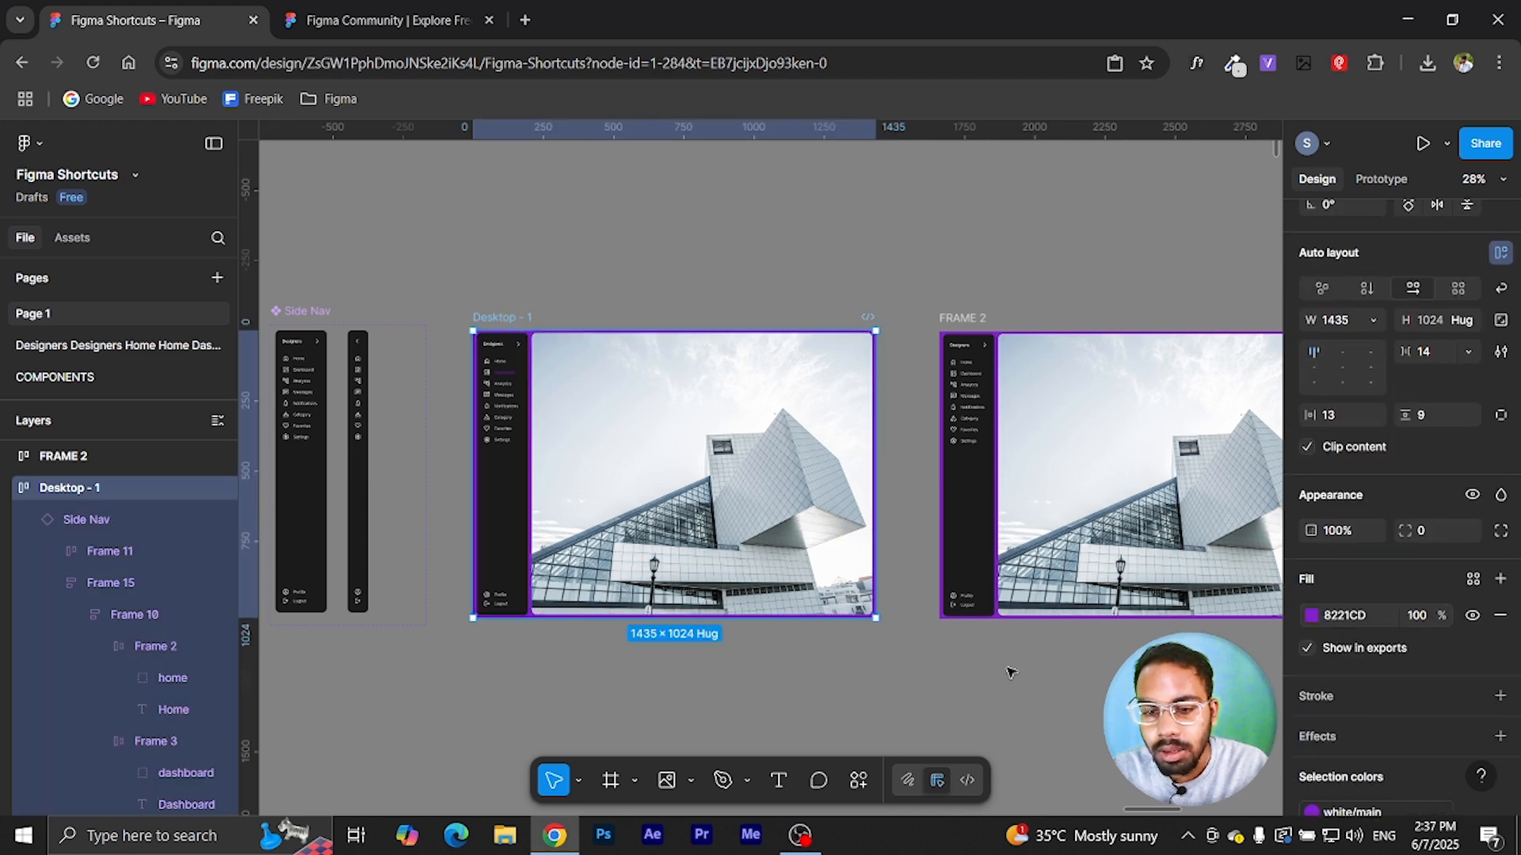
{"action": "key", "text": "ctrl+k"}
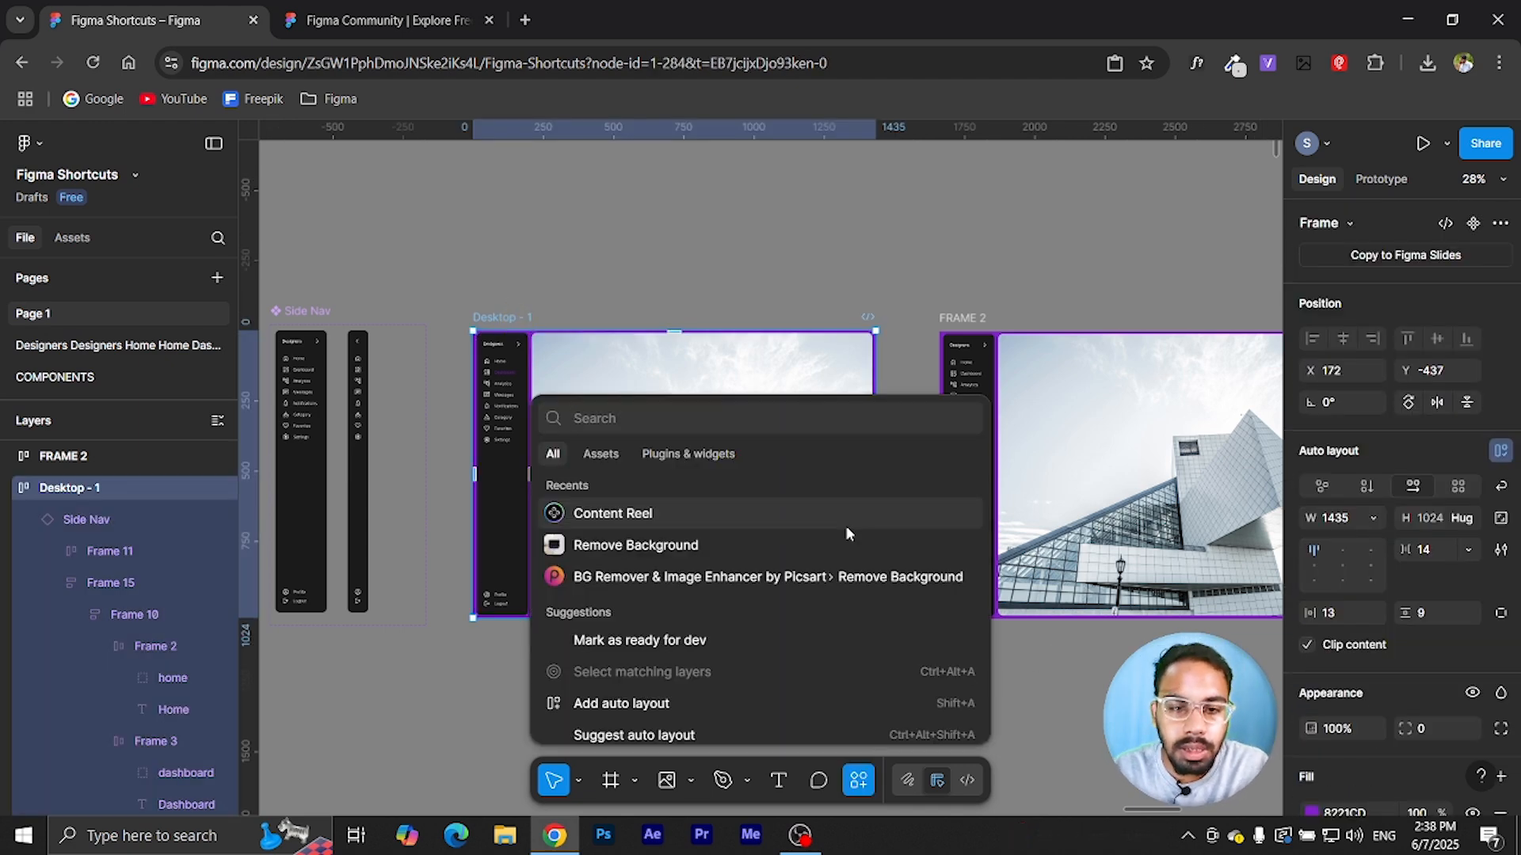
{"action": "type", "text": "selec"}
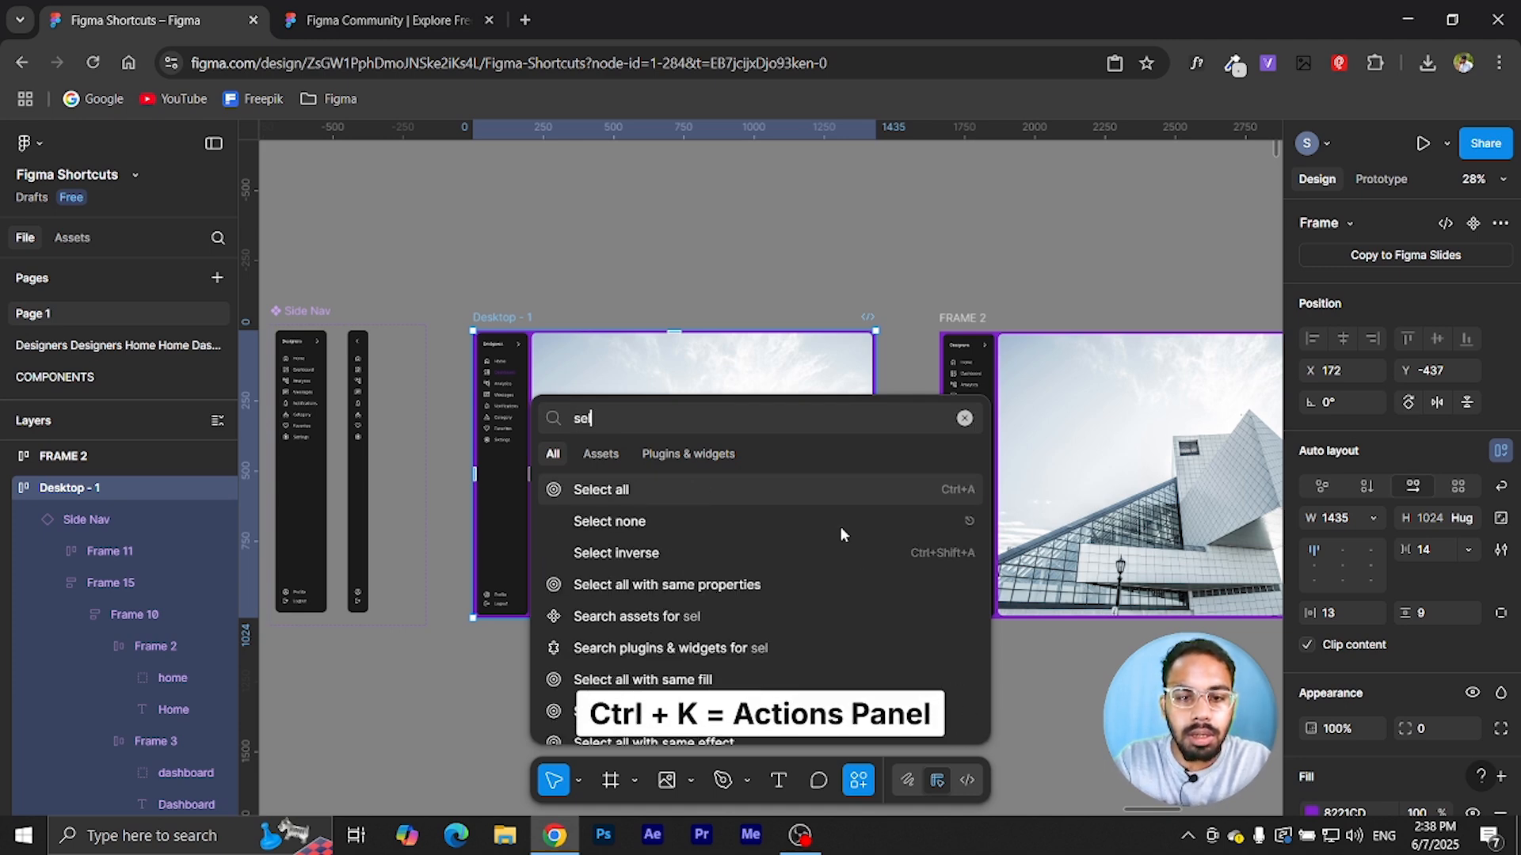
{"action": "type", "text": "all"}
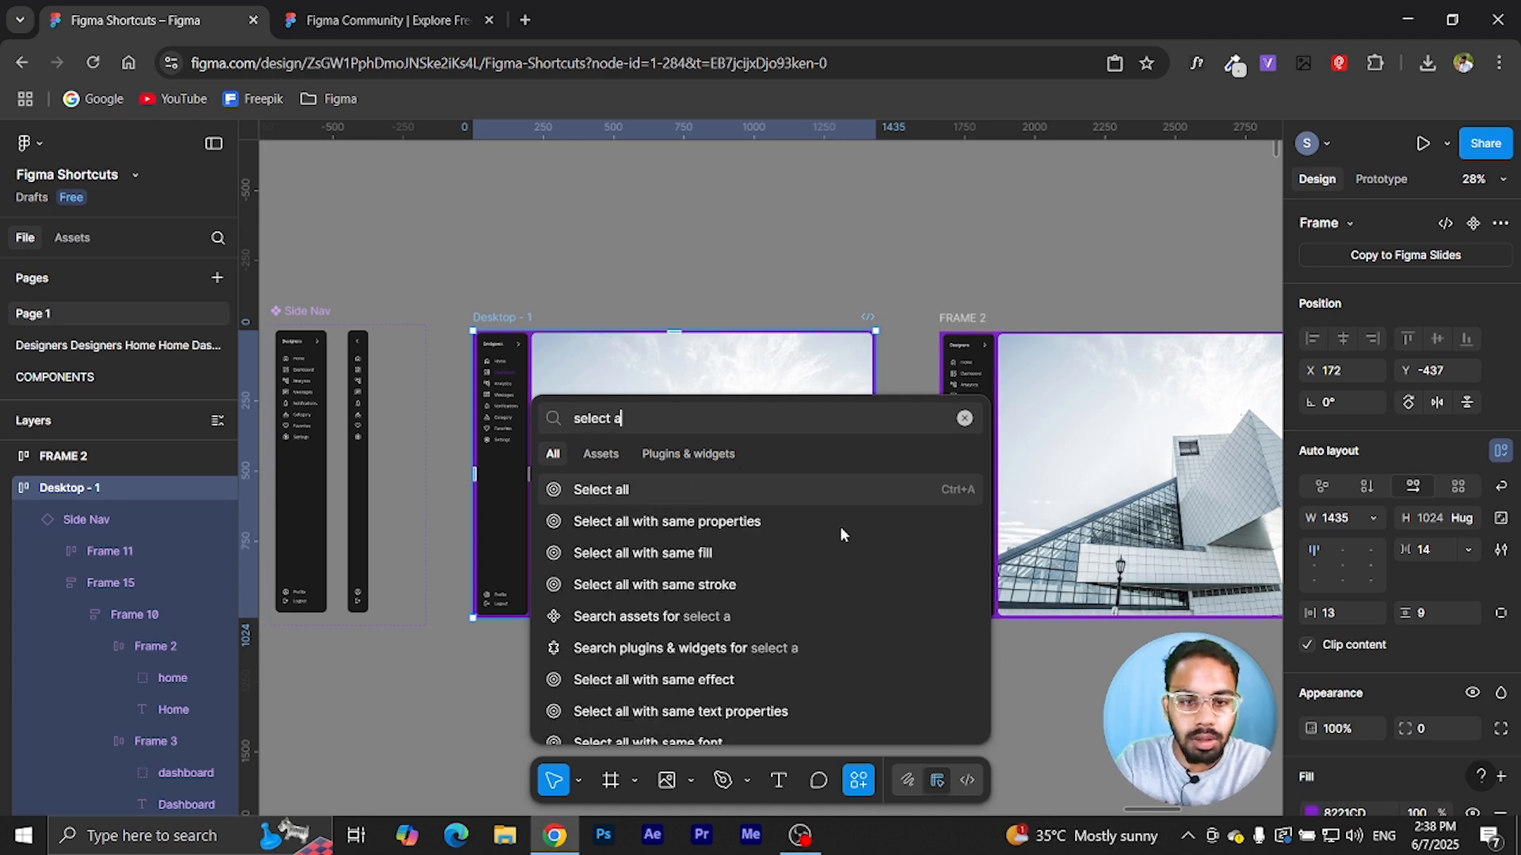
{"action": "left_click", "coordinate": [728, 546]}
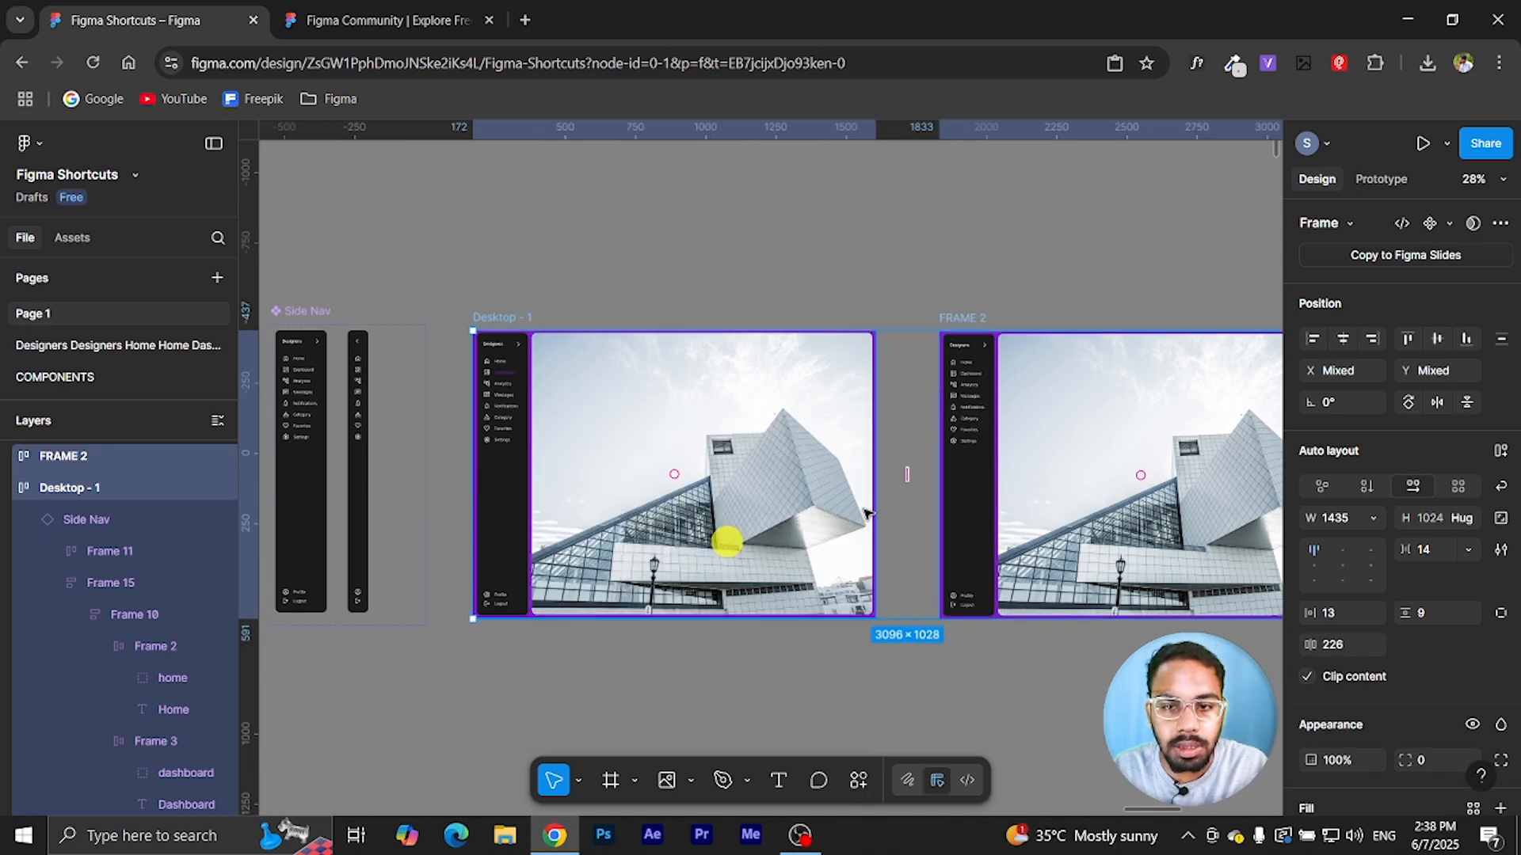
- Change the fill of both selected frames to light red F18586 and deselect them
{"action": "scroll", "coordinate": [959, 364], "scroll_direction": "down", "scroll_amount": 3}
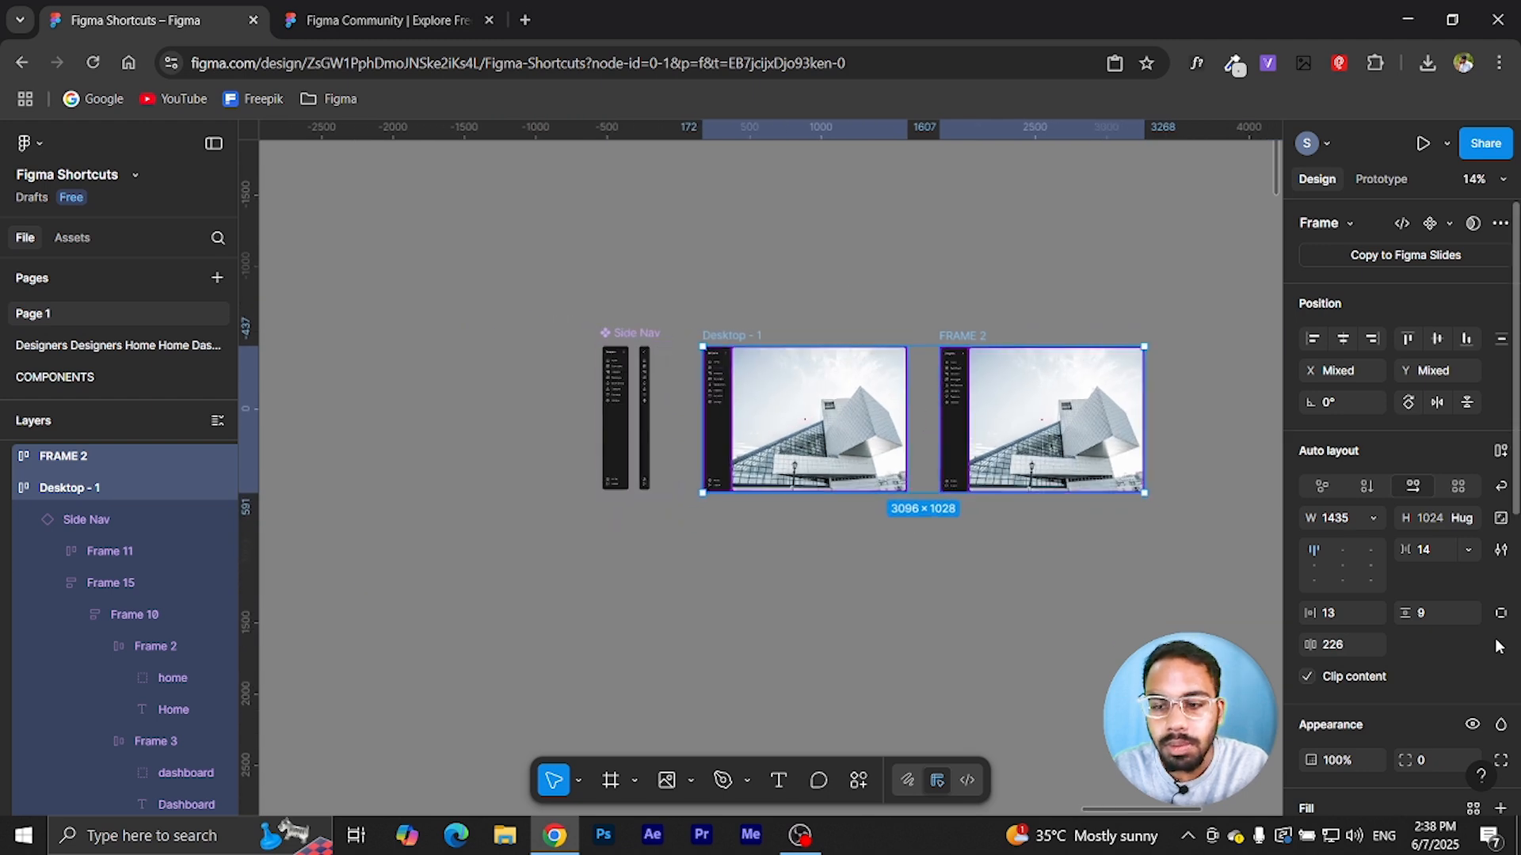
{"action": "scroll", "coordinate": [1418, 653], "scroll_direction": "down", "scroll_amount": 5}
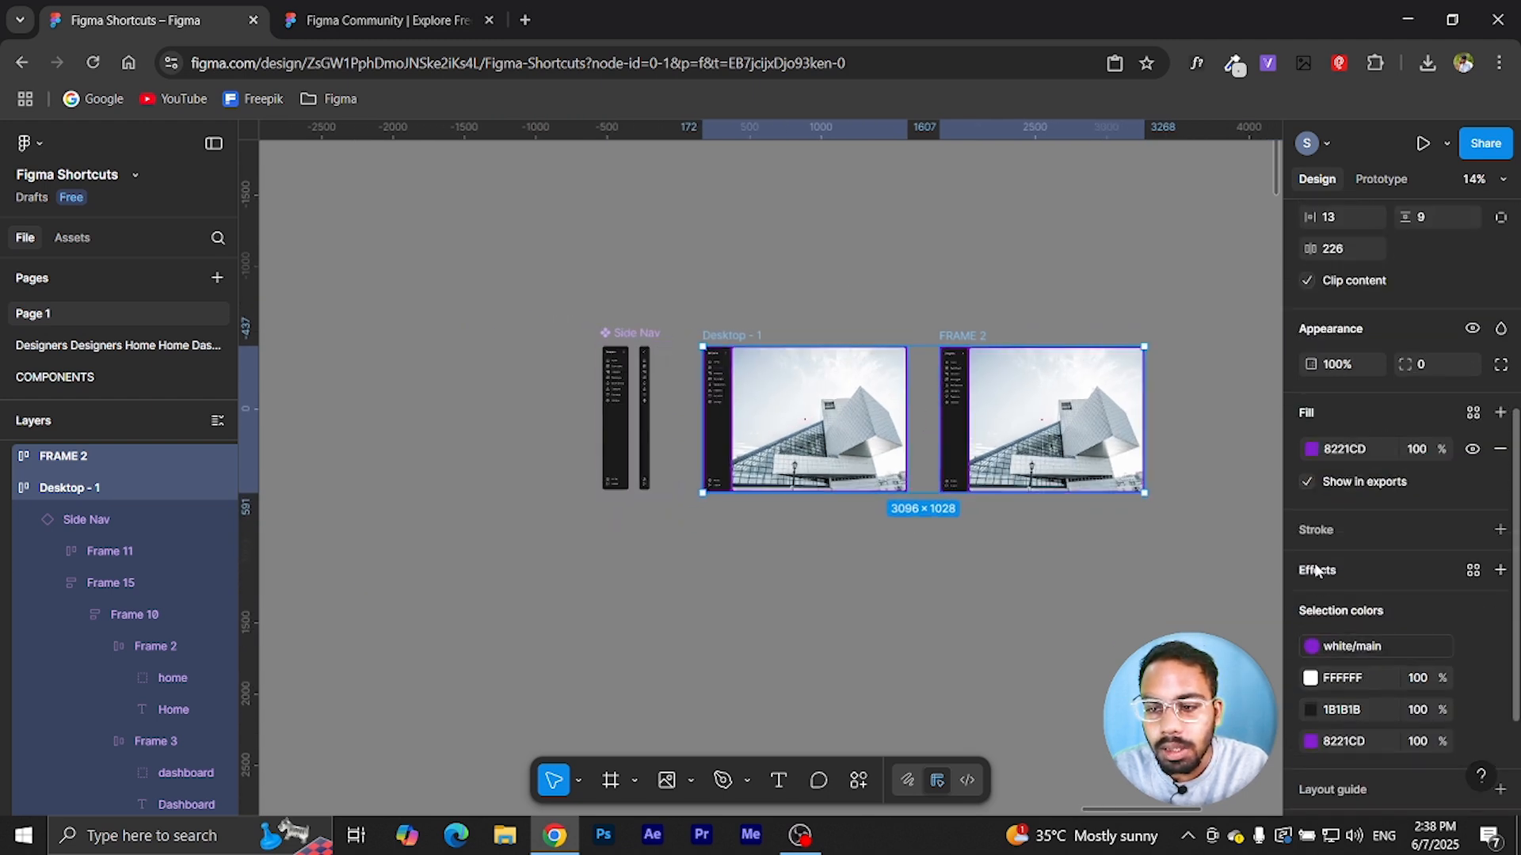
{"action": "left_click", "coordinate": [1309, 449]}
{"action": "left_click_drag", "start_coordinate": [1154, 502], "coordinate": [1211, 585]}
{"action": "left_click_drag", "start_coordinate": [1238, 633], "coordinate": [1307, 632]}
{"action": "left_click", "coordinate": [1153, 423]}
{"action": "scroll", "coordinate": [848, 379], "scroll_direction": "up", "scroll_amount": 5}
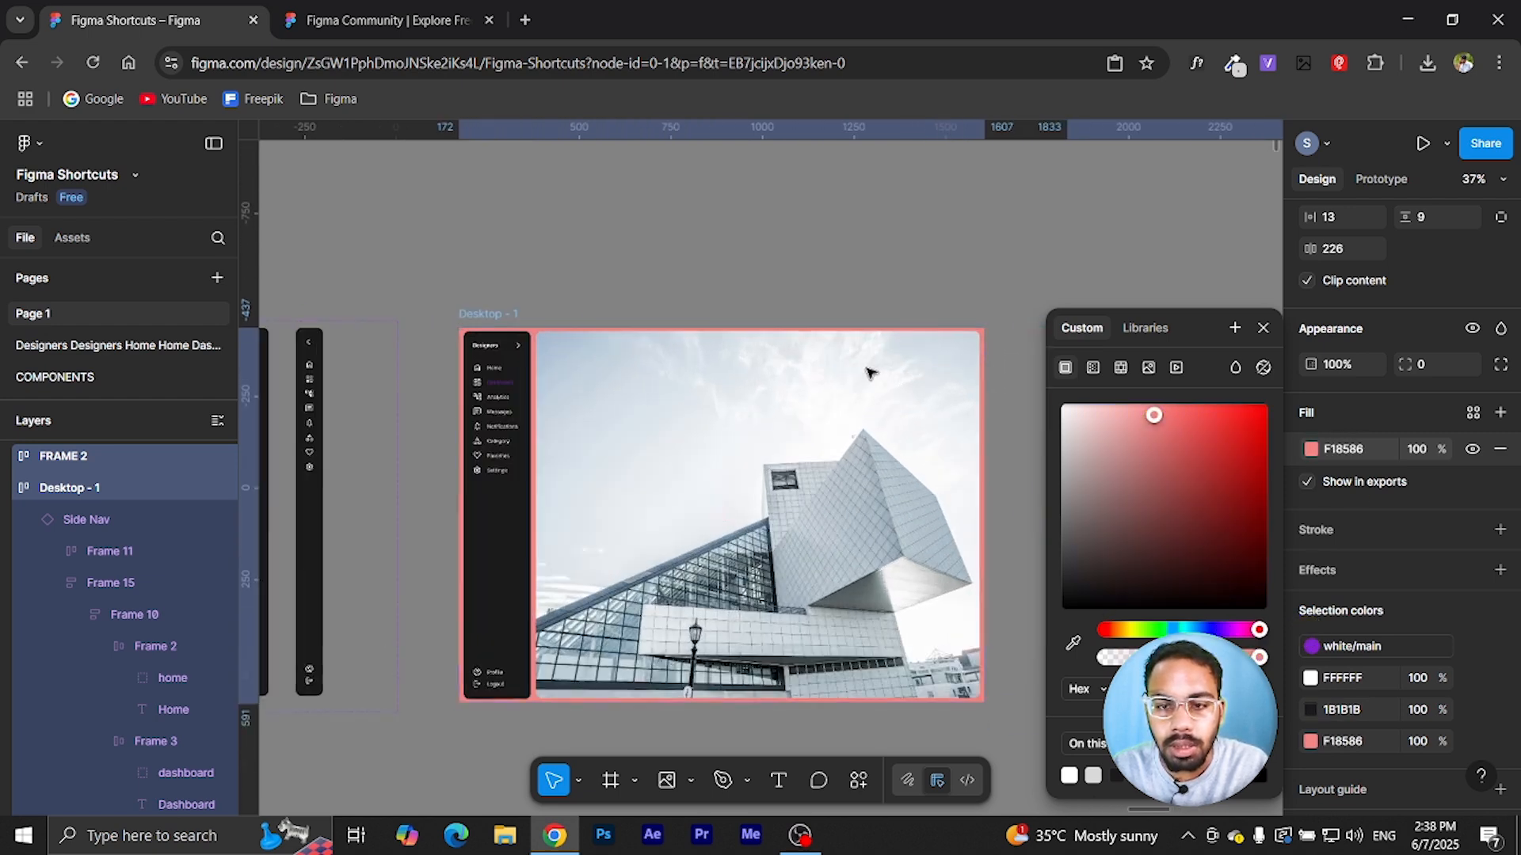
{"action": "left_click", "coordinate": [1262, 328]}
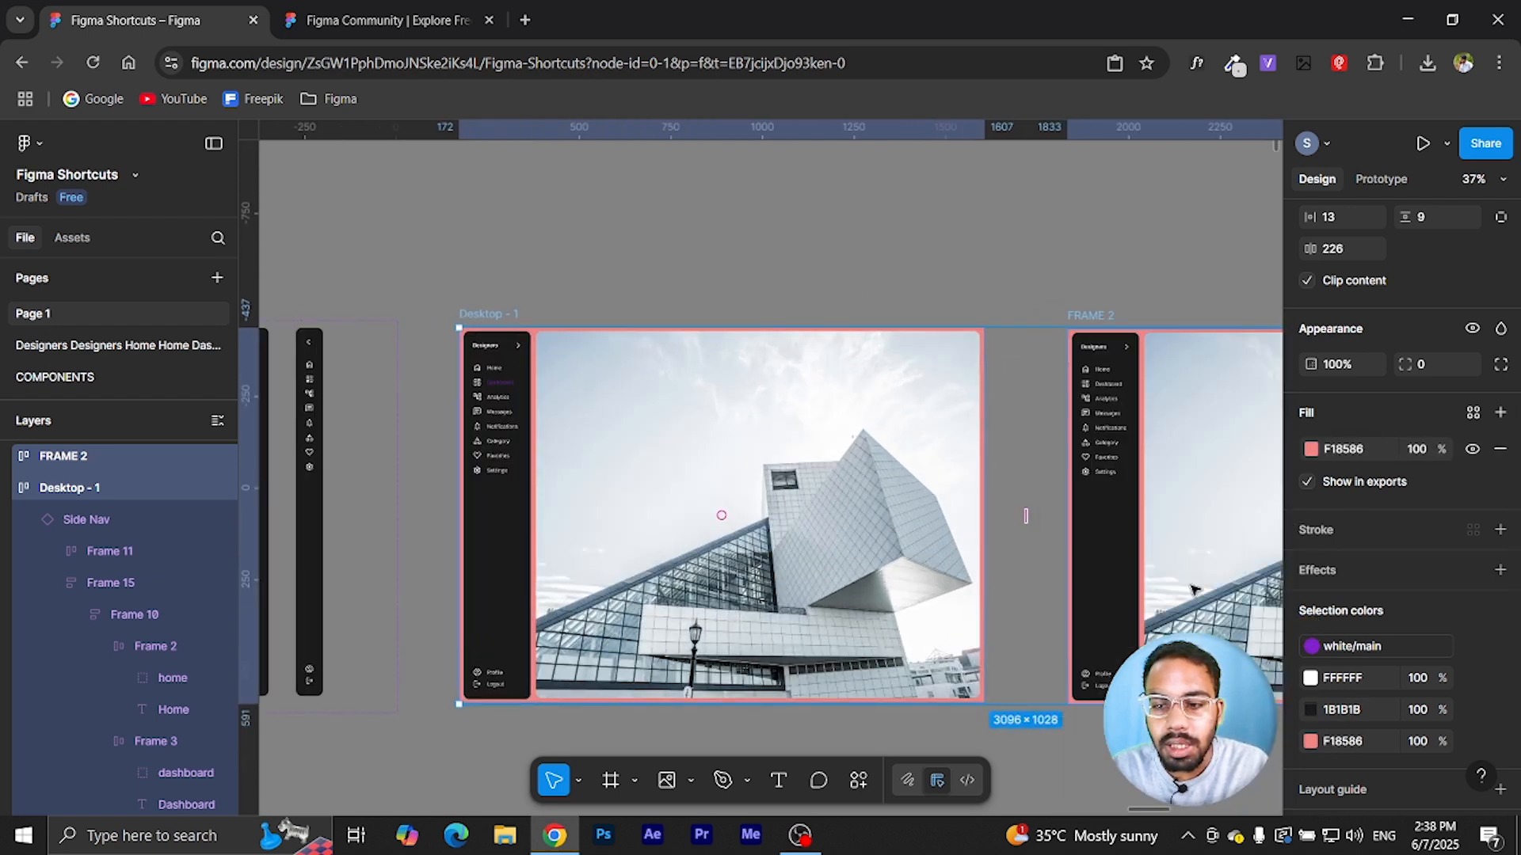
{"action": "left_click", "coordinate": [914, 221]}
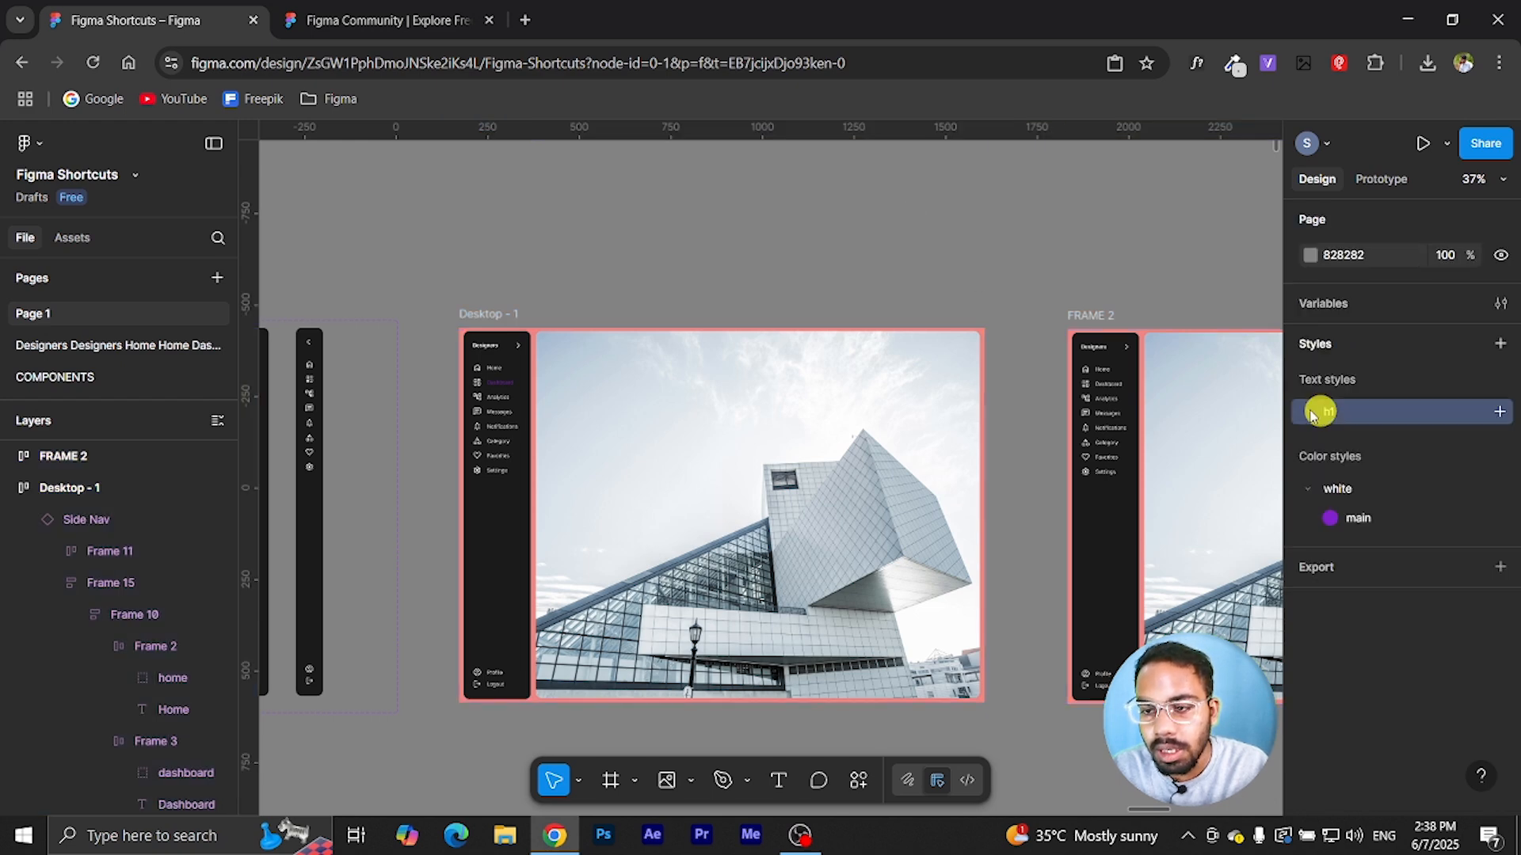
- Edit the h1 group's active text style, setting its font to Inspiration, and check the Dashboard label in Desktop - 1
{"action": "left_click", "coordinate": [1311, 411]}
{"action": "left_click", "coordinate": [1500, 442]}
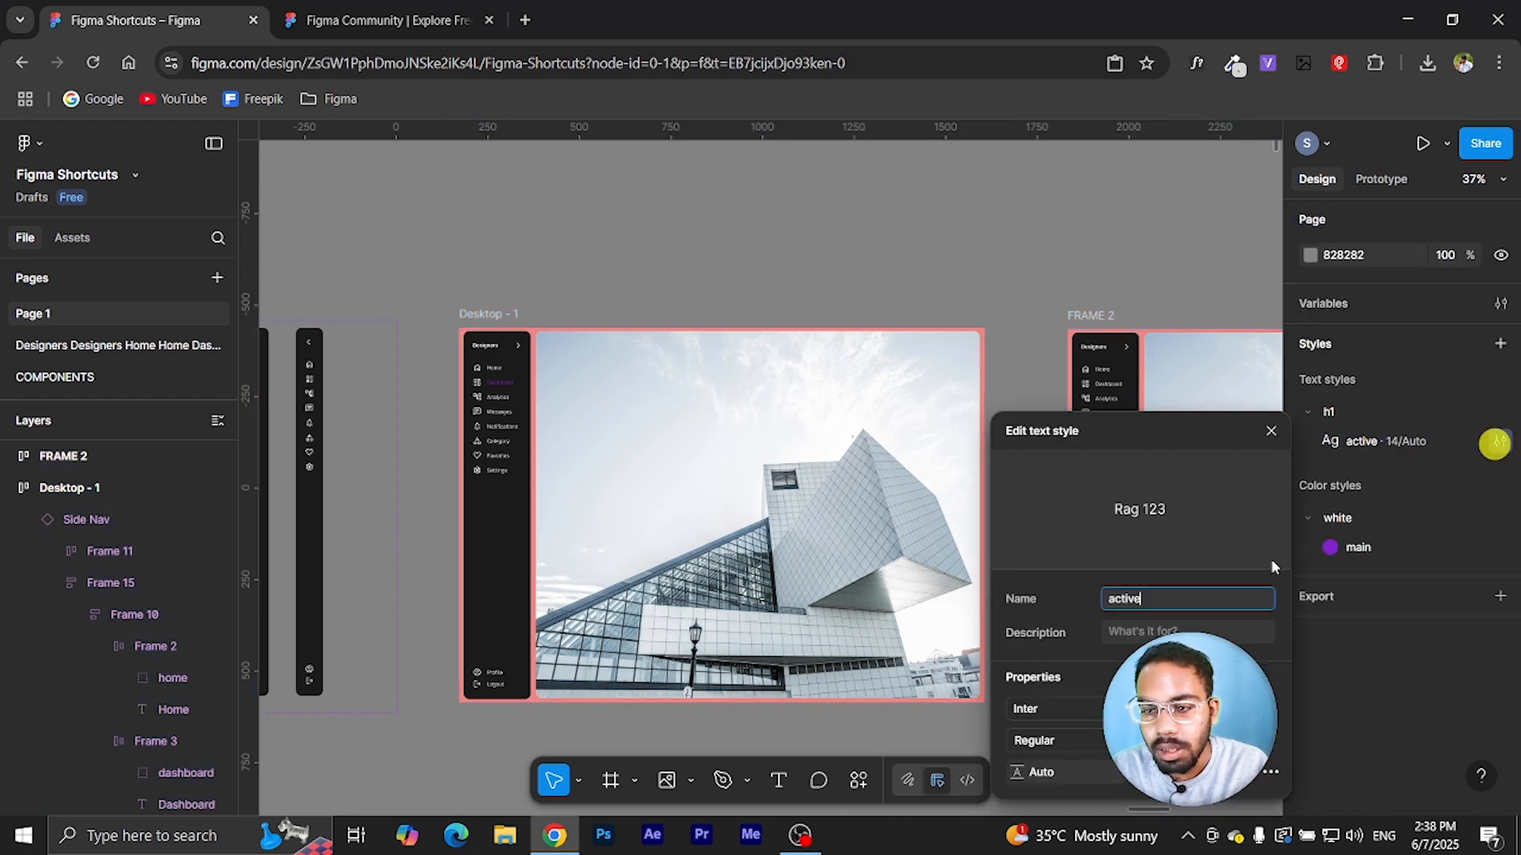
{"action": "left_click", "coordinate": [1029, 707]}
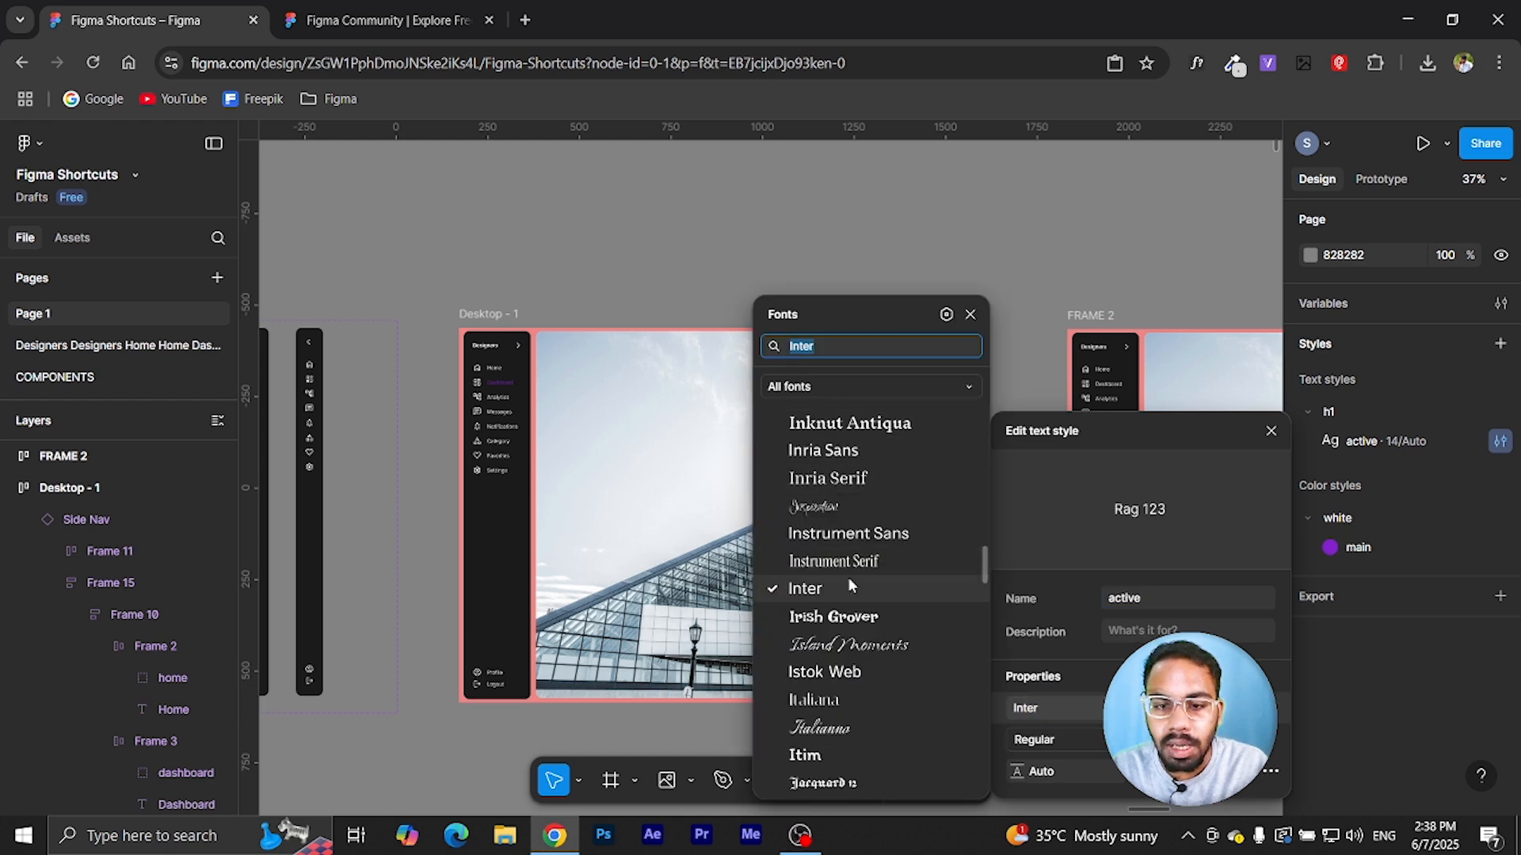
{"action": "left_click", "coordinate": [878, 499]}
{"action": "left_click", "coordinate": [877, 496]}
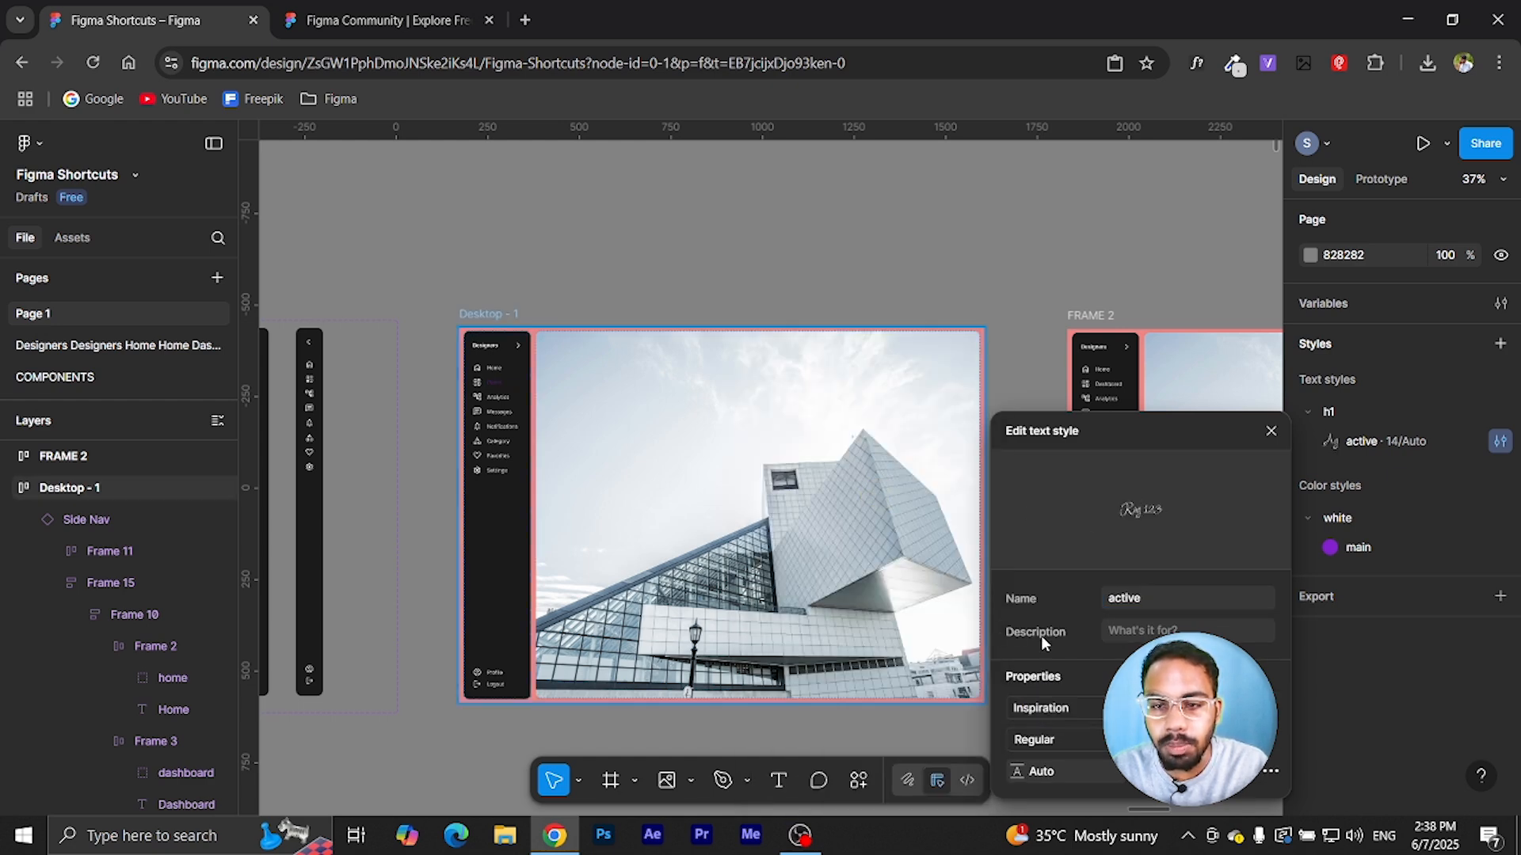
{"action": "scroll", "coordinate": [598, 624], "scroll_direction": "up", "scroll_amount": 10}
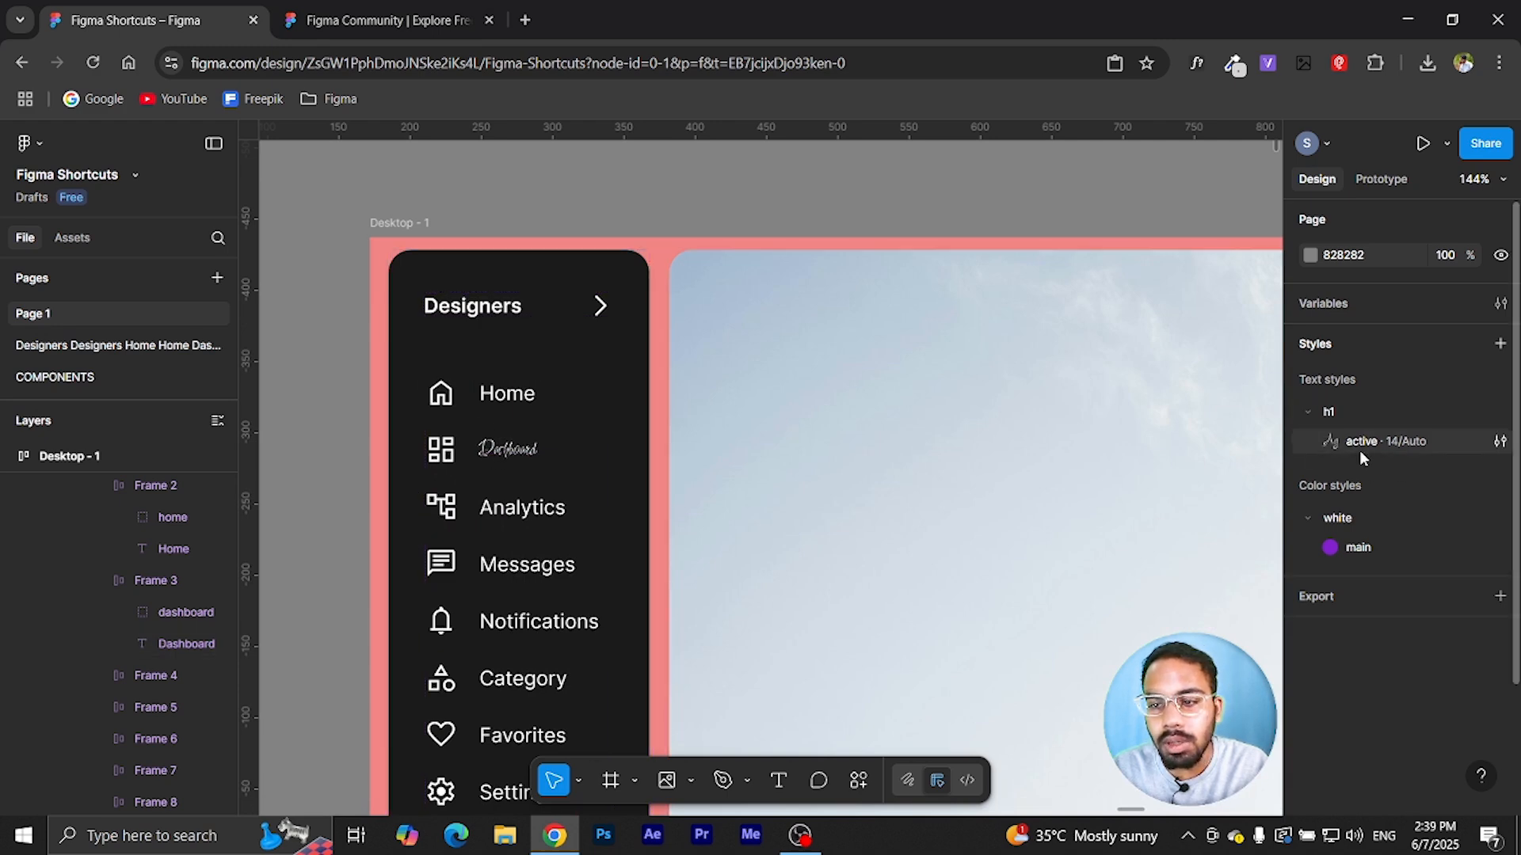
- Edit the h1 group's active text style again, setting its font to Indie Flower, and close the editor
{"action": "left_click", "coordinate": [1499, 442]}
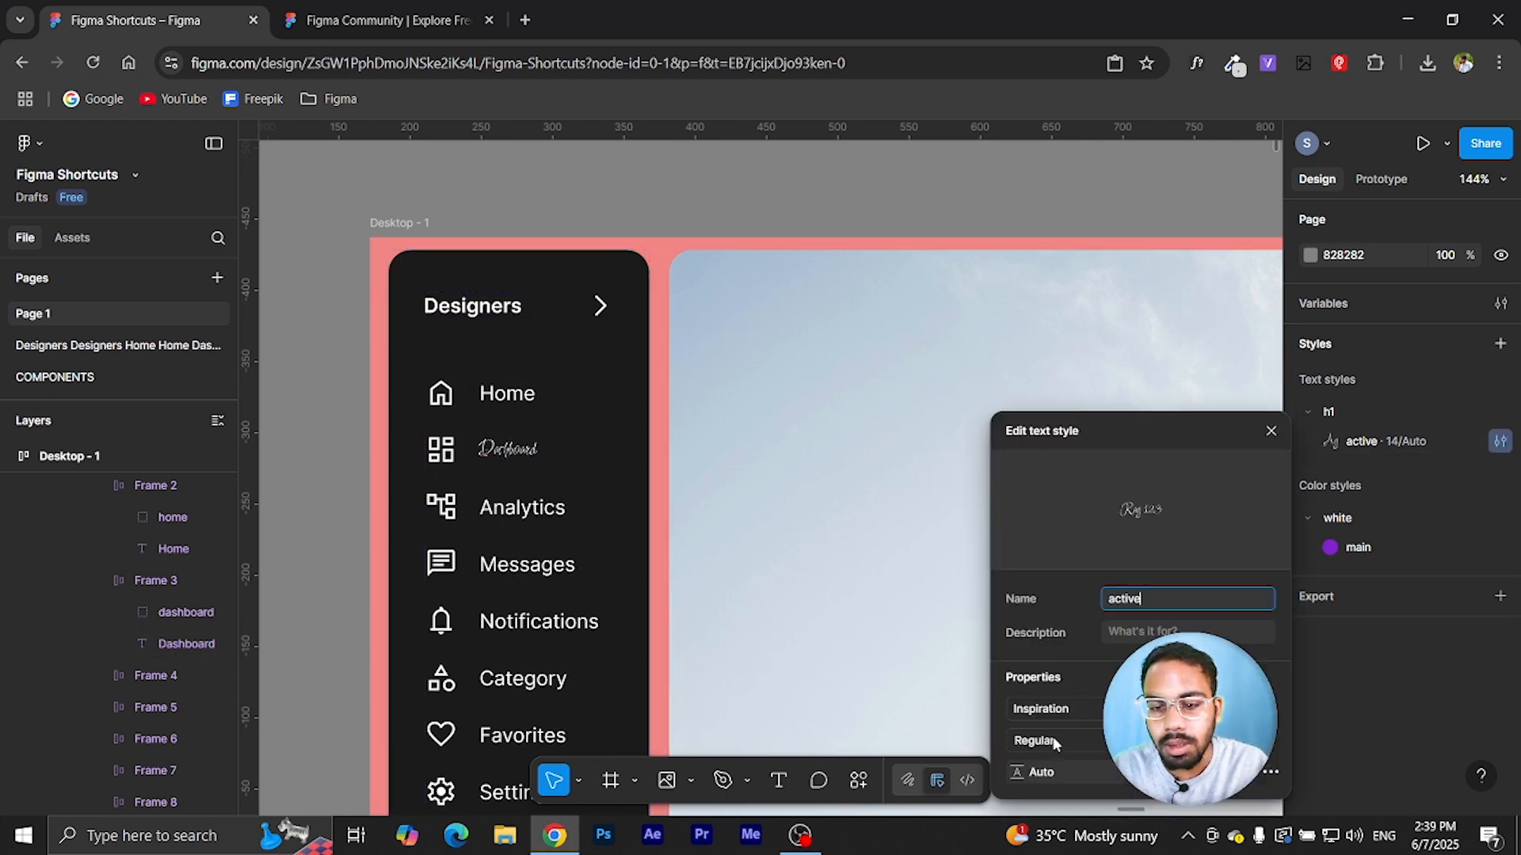
{"action": "left_click", "coordinate": [1054, 708]}
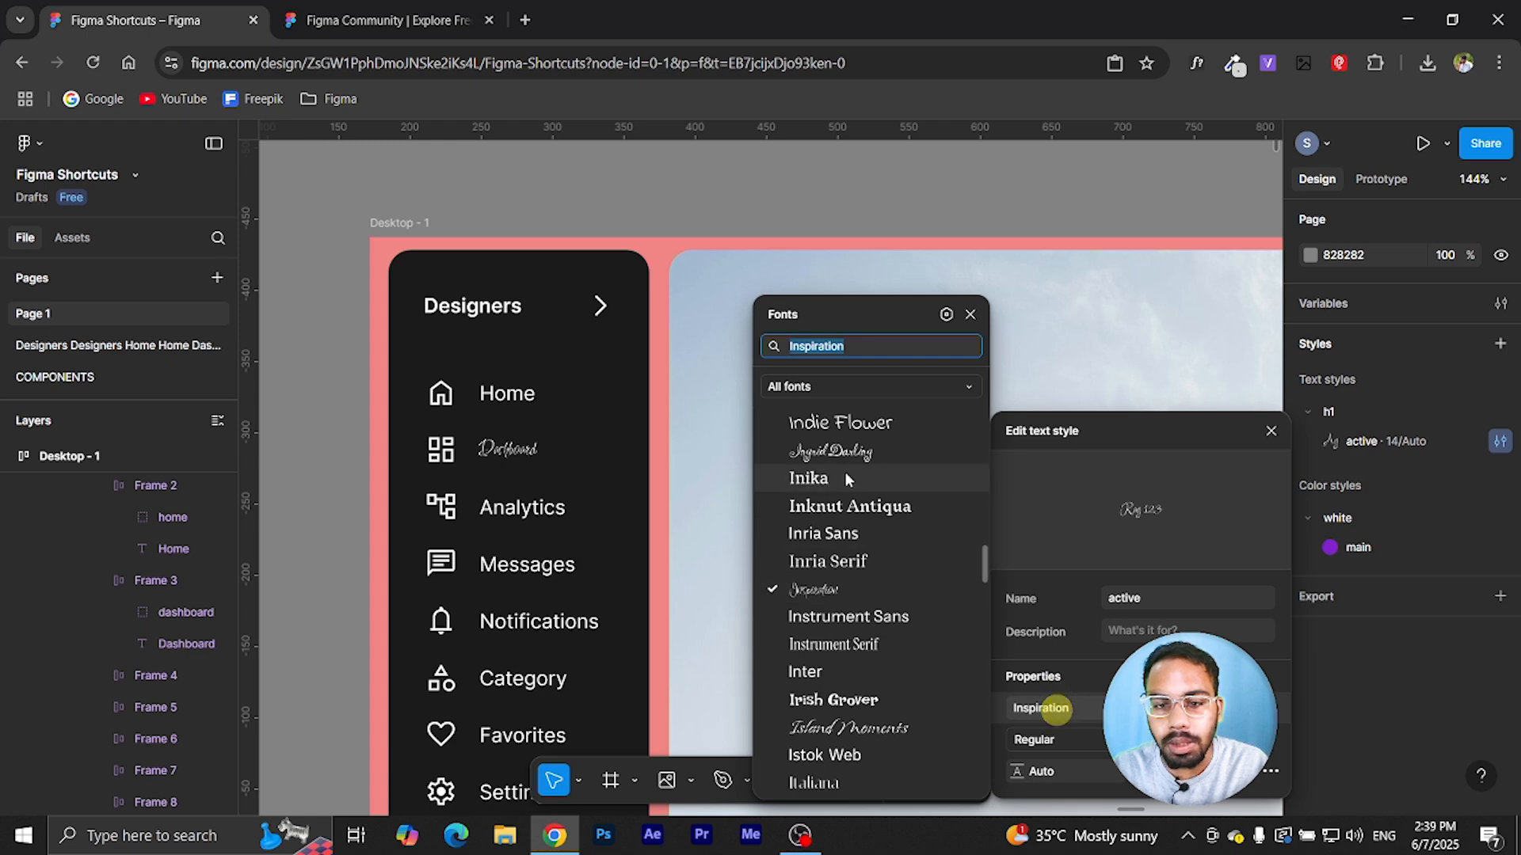
{"action": "left_click", "coordinate": [841, 425]}
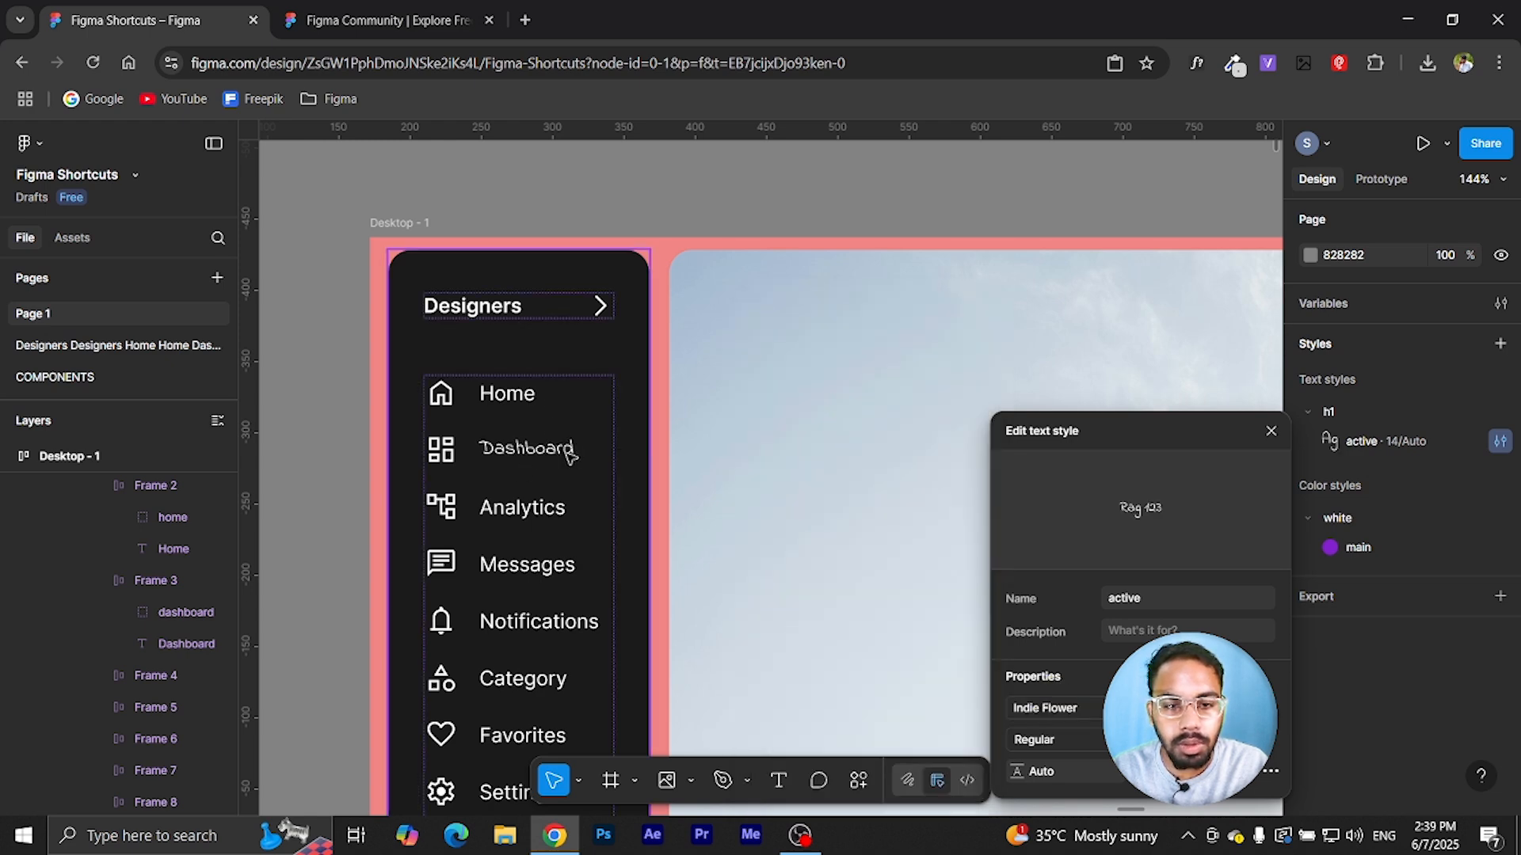
{"action": "left_click", "coordinate": [682, 187]}
- Select the Home label in Desktop - 1's side nav and run the Select all with same font action
{"action": "scroll", "coordinate": [702, 211], "scroll_direction": "down", "scroll_amount": 10}
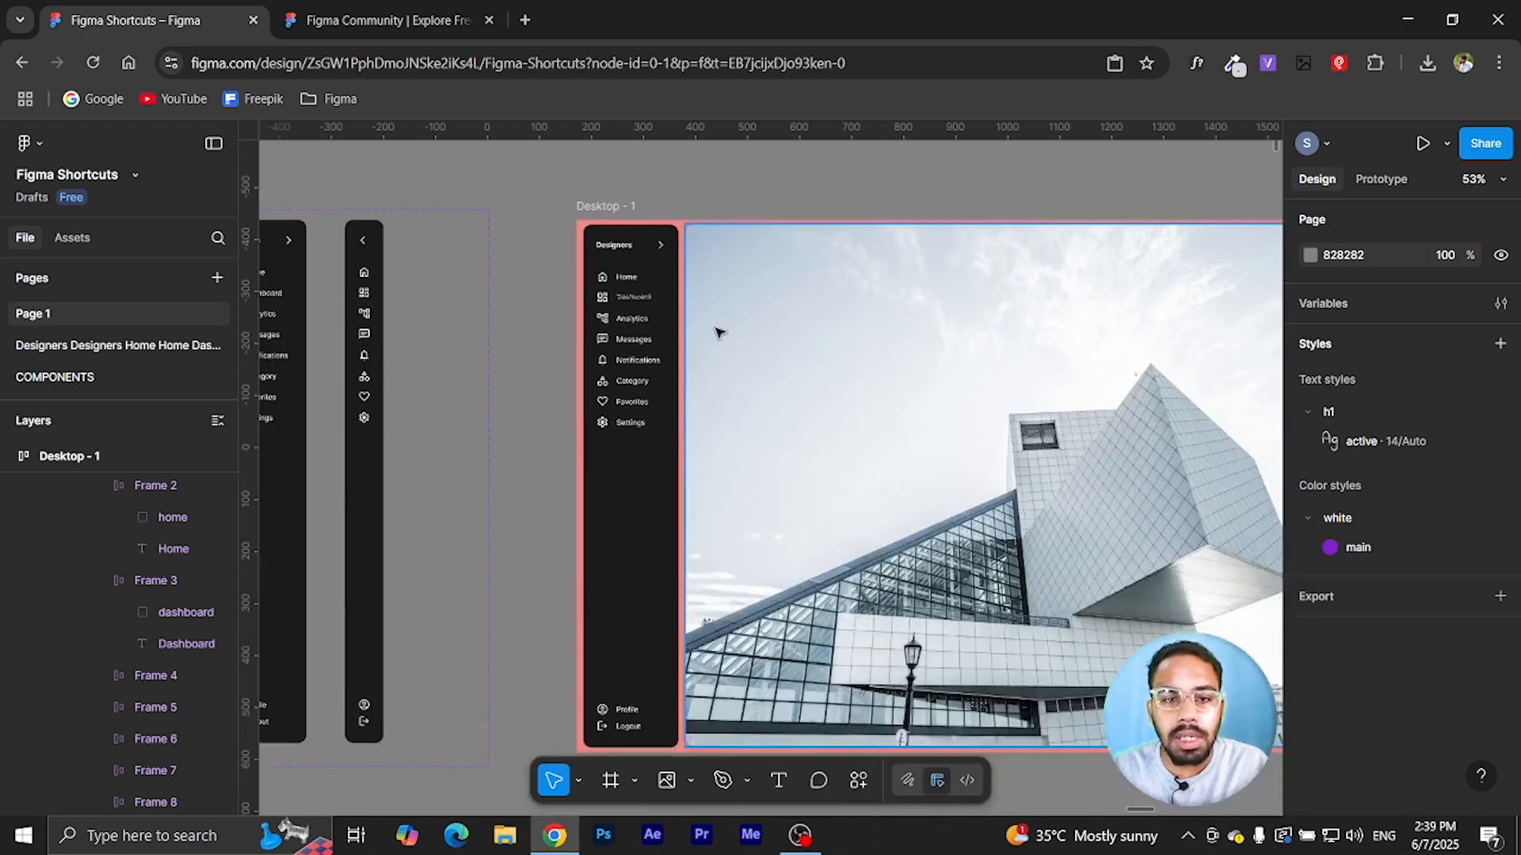
{"action": "left_click", "coordinate": [626, 279]}
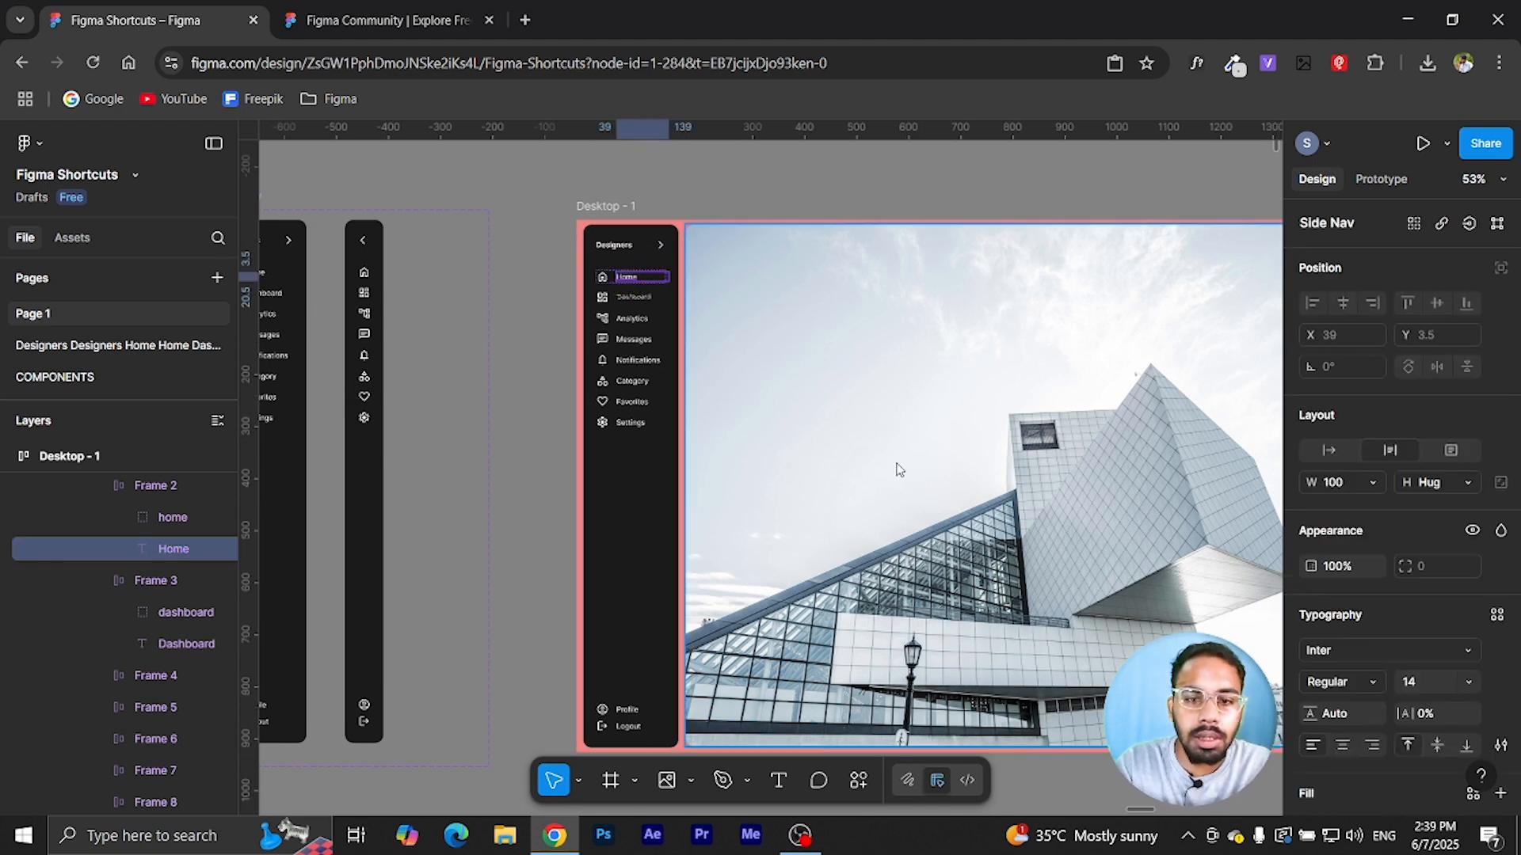
{"action": "key", "text": "ctrl+k"}
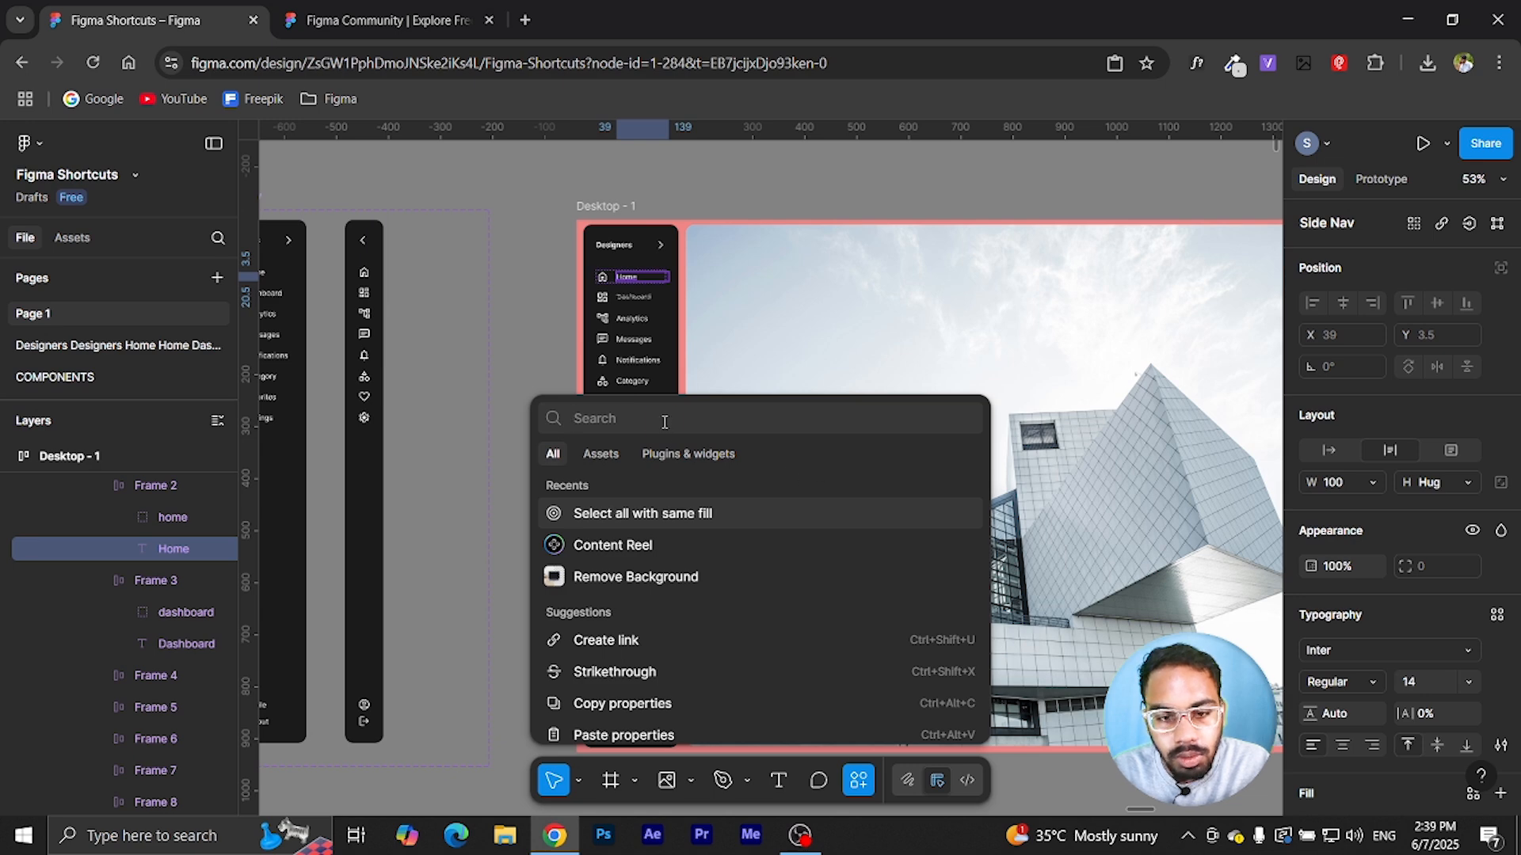
{"action": "type", "text": "select"}
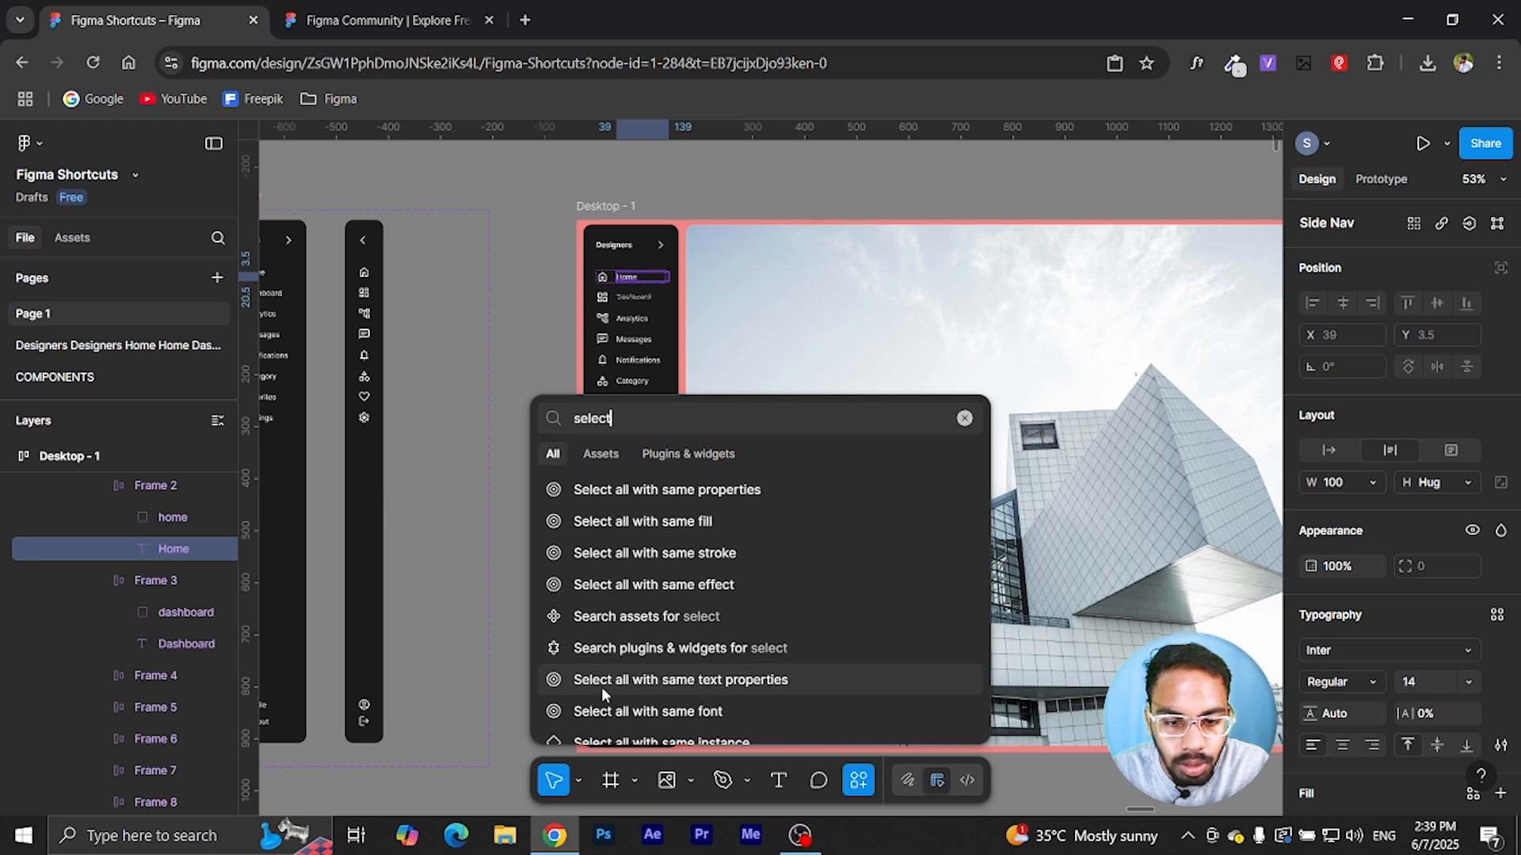
{"action": "left_click", "coordinate": [665, 711]}
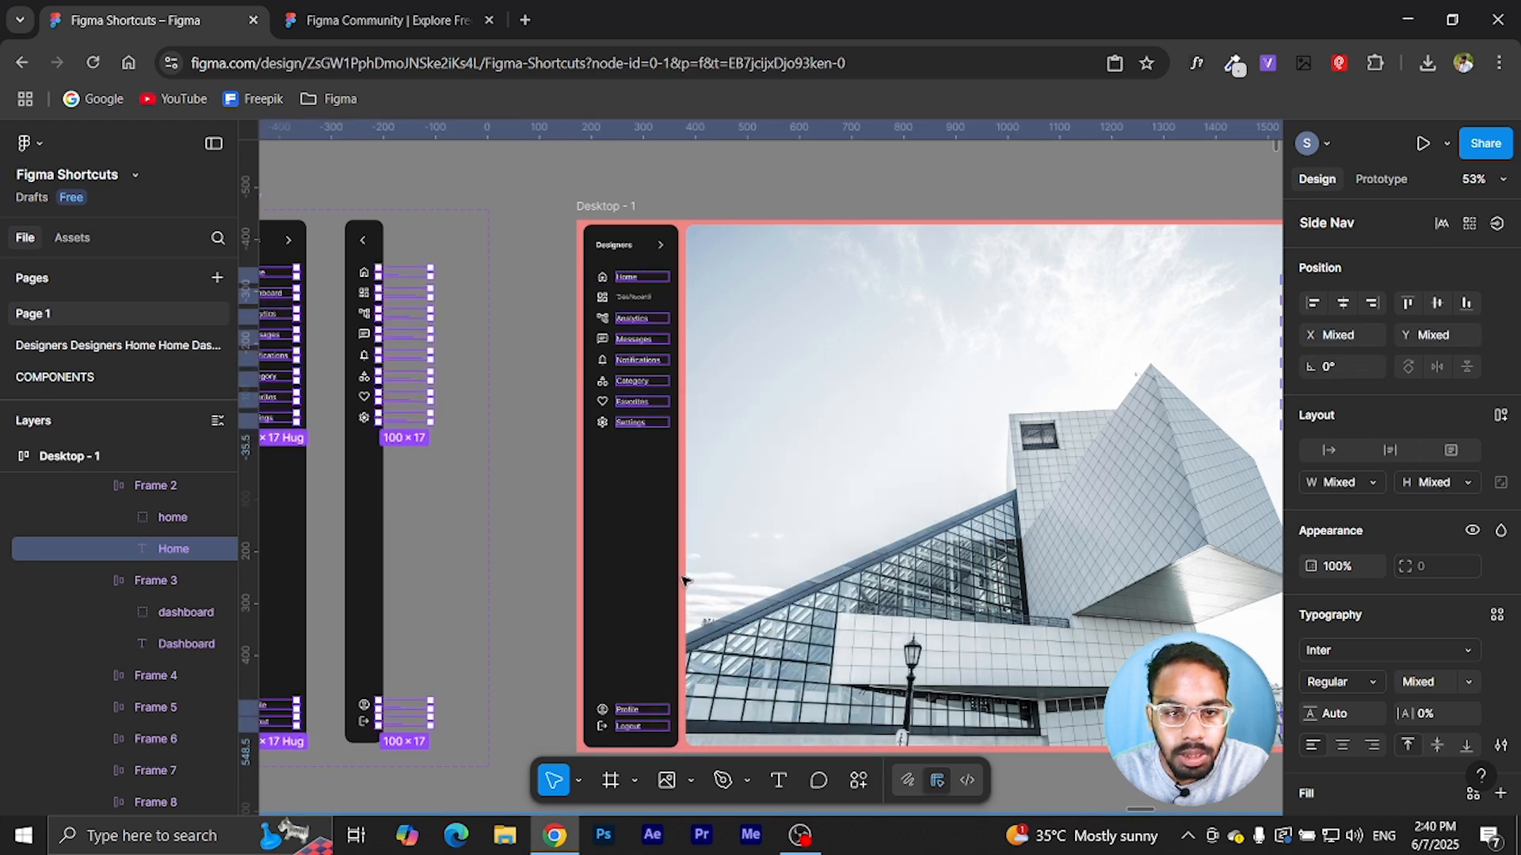
- Preview other fonts such as Island Moments on the selected side nav labels, and close the font list keeping Inter
{"action": "scroll", "coordinate": [792, 401], "scroll_direction": "down", "scroll_amount": 5}
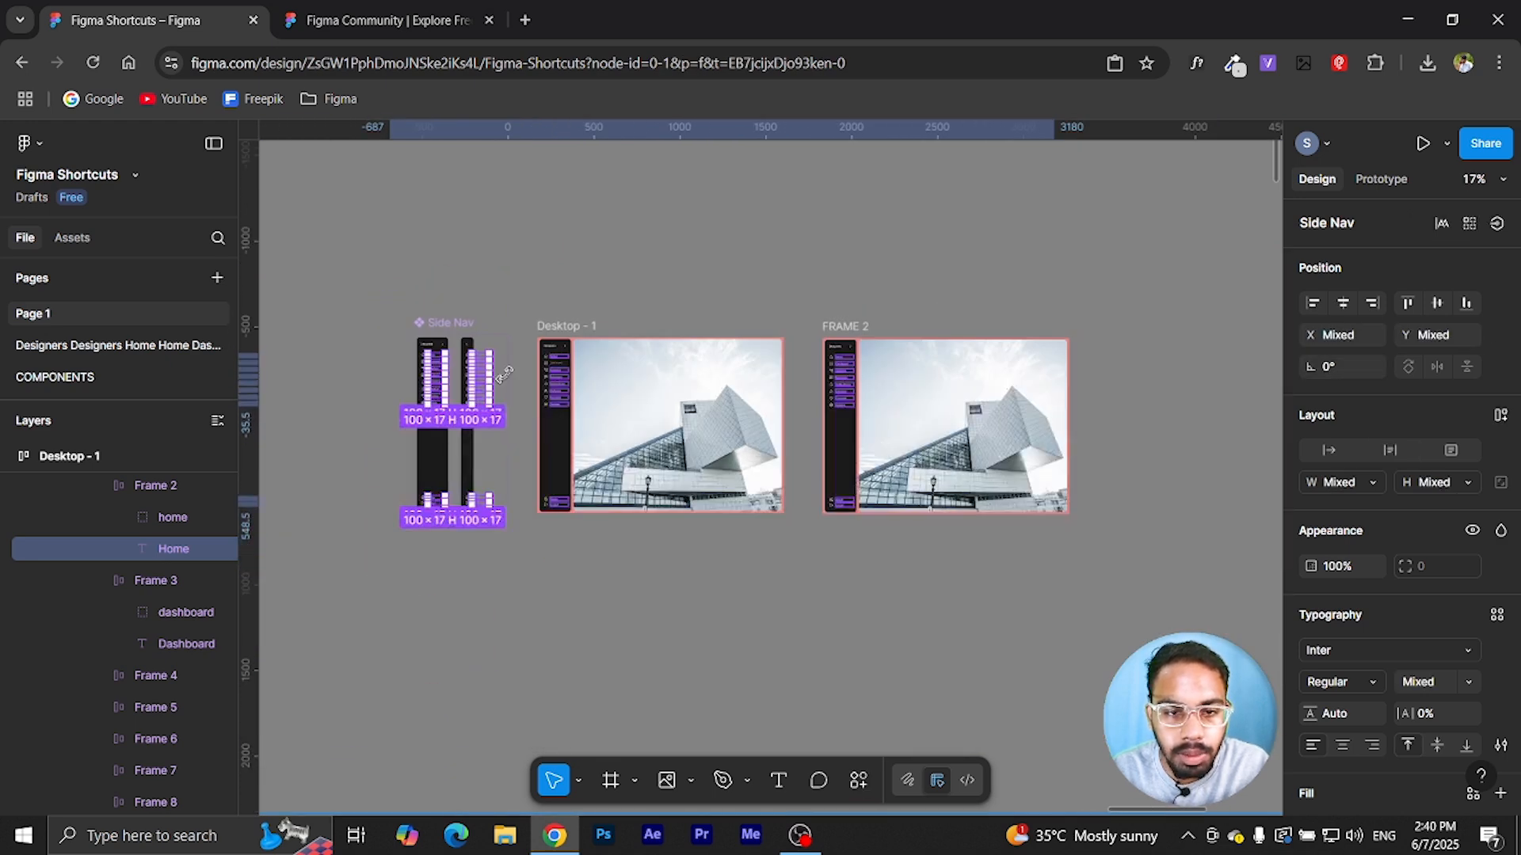
{"action": "scroll", "coordinate": [550, 382], "scroll_direction": "up", "scroll_amount": 8}
{"action": "left_click", "coordinate": [1340, 651]}
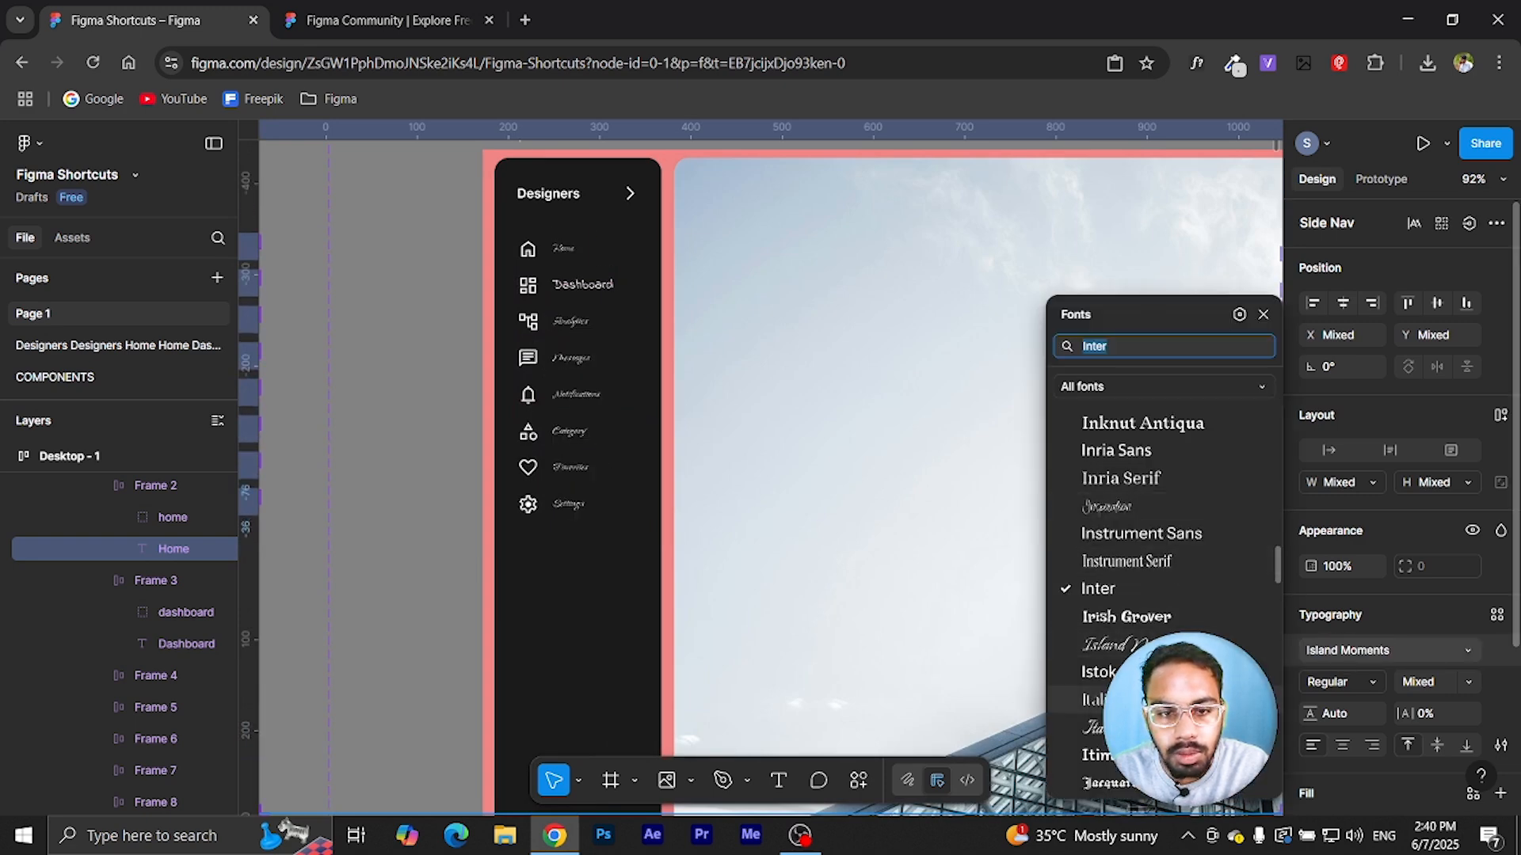
{"action": "left_click", "coordinate": [1263, 314]}
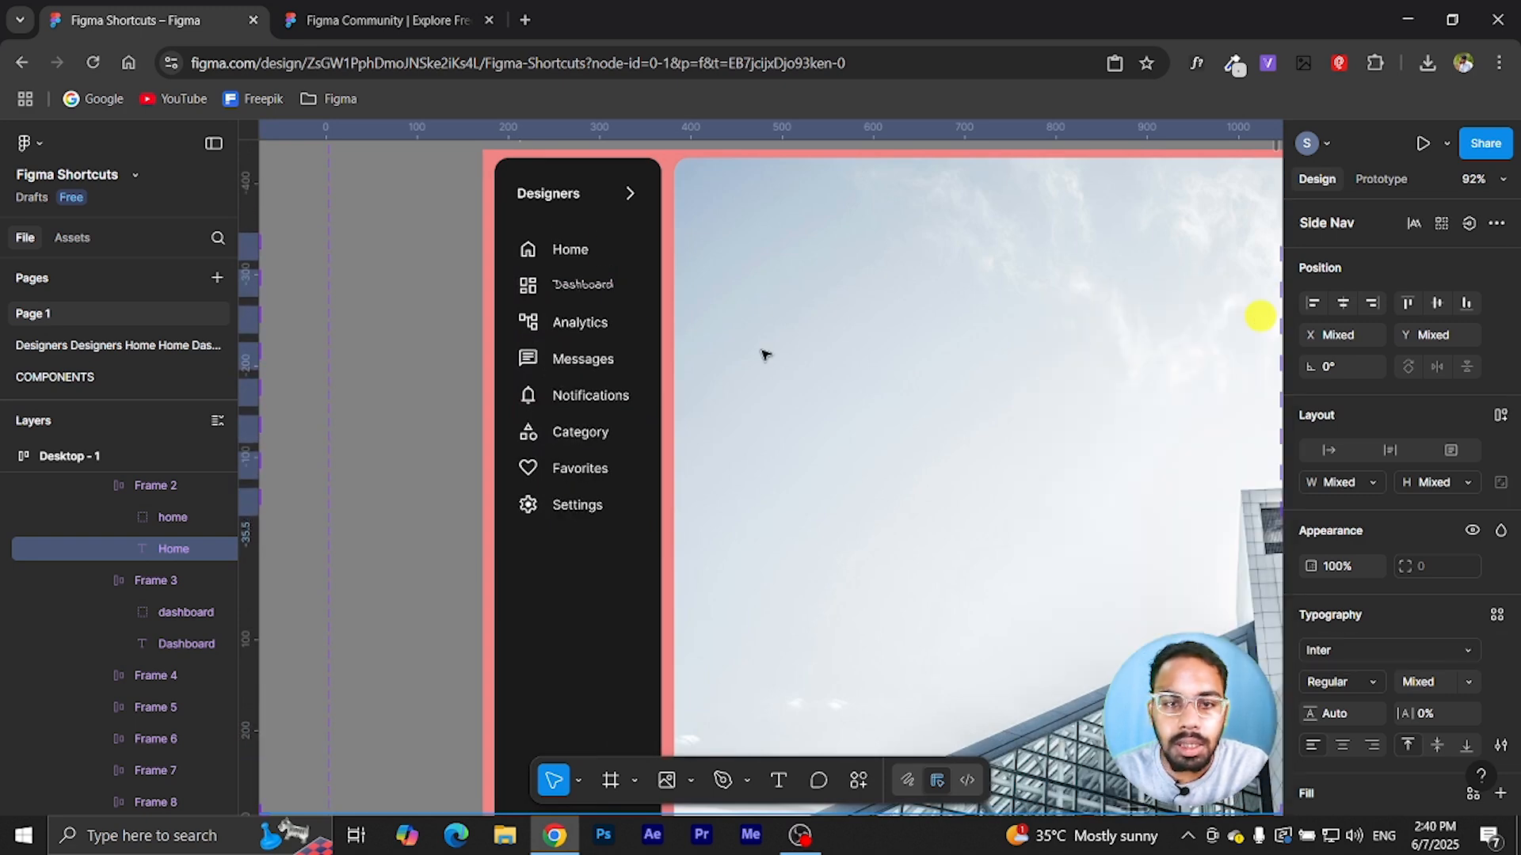
- Clear the side nav label selection on Page 1 and open the keyboard shortcuts reference
{"action": "scroll", "coordinate": [710, 411], "scroll_direction": "down", "scroll_amount": 8}
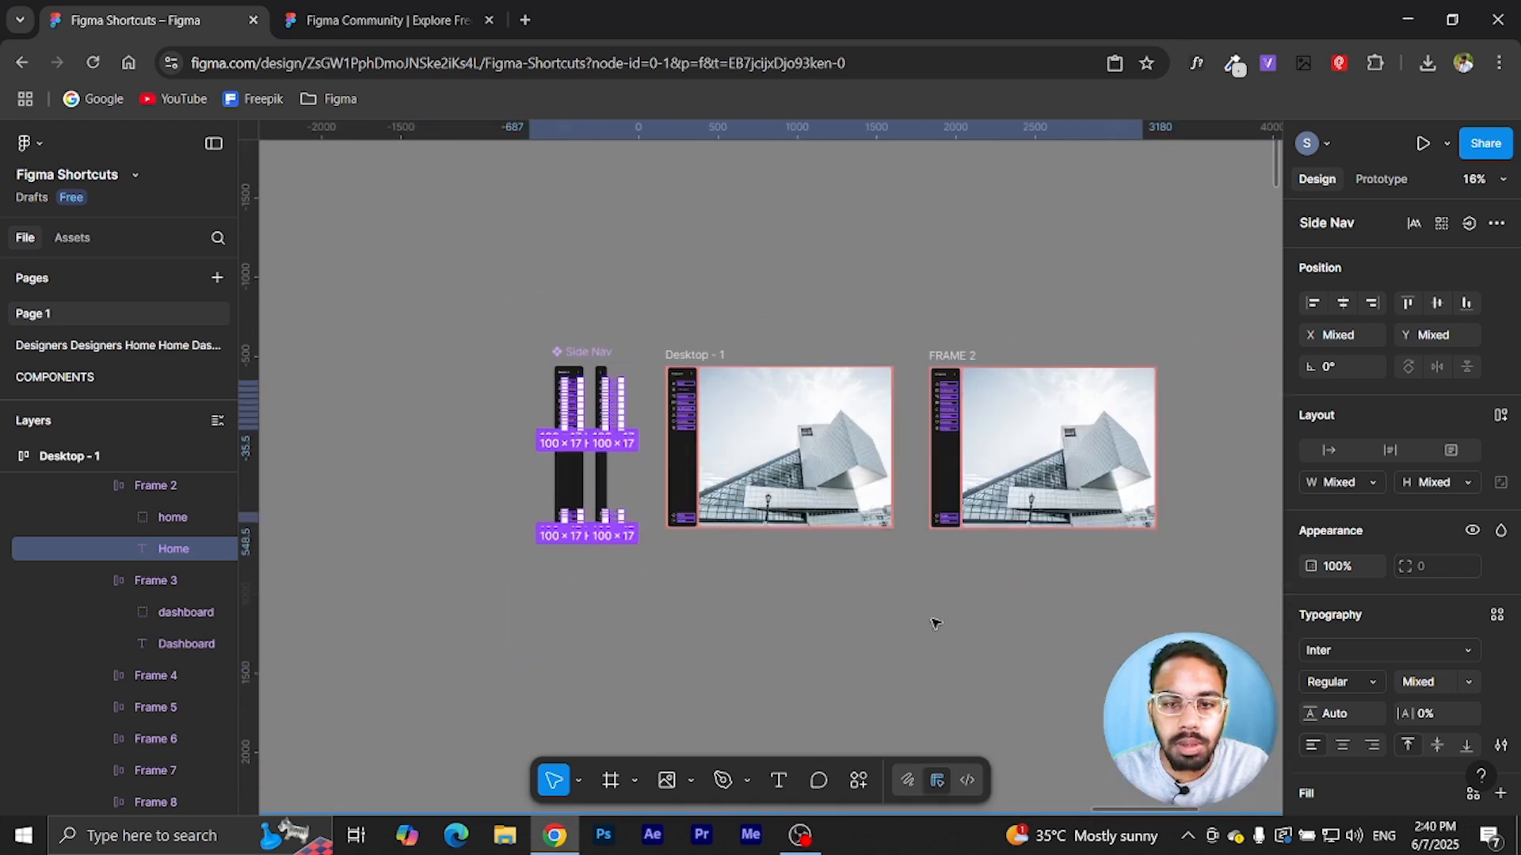
{"action": "left_click", "coordinate": [916, 623]}
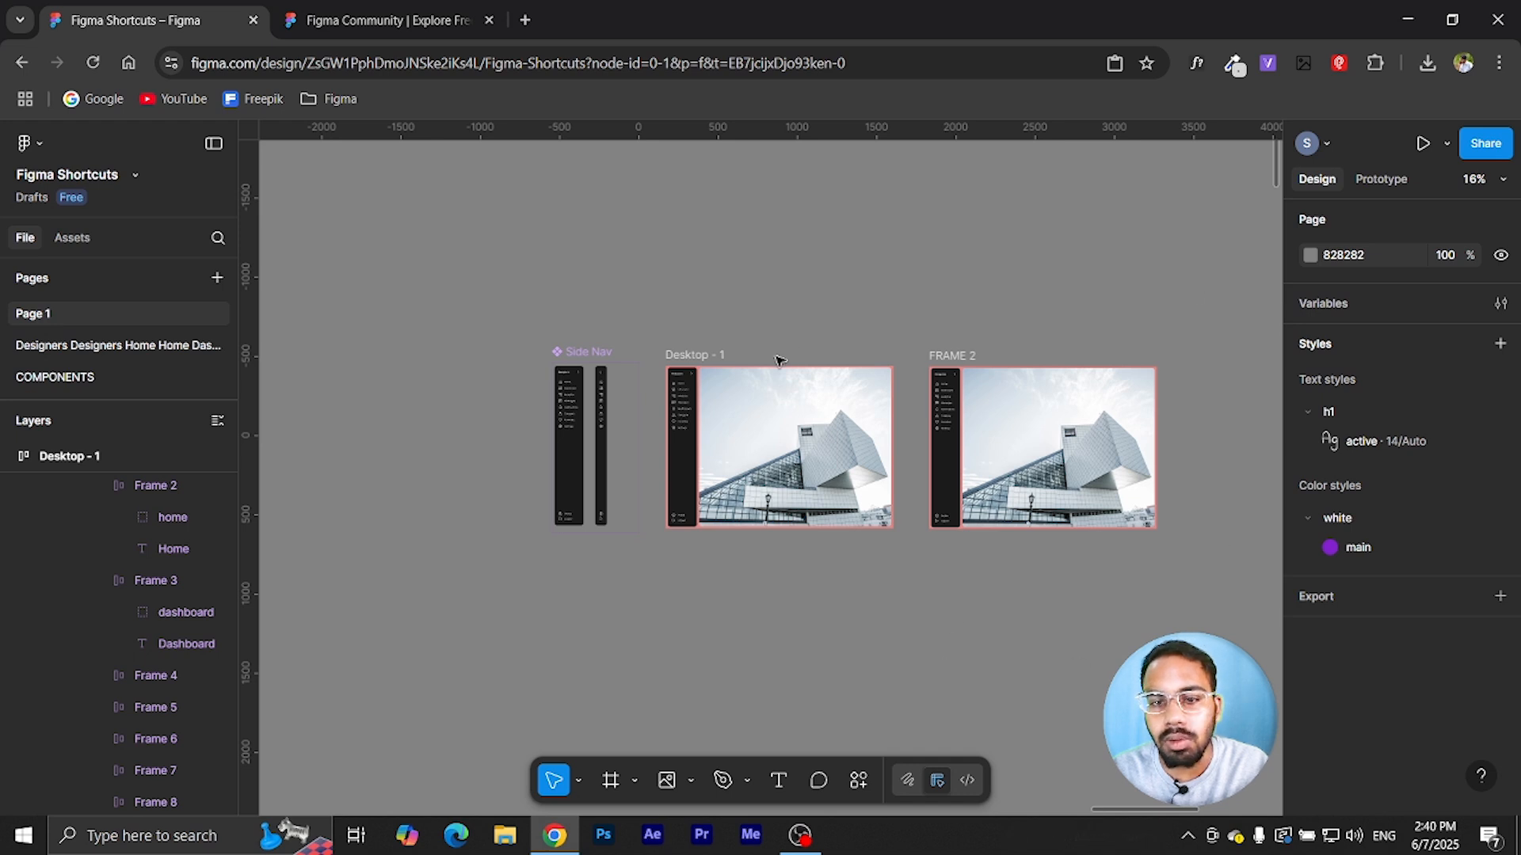
{"action": "scroll", "coordinate": [772, 364], "scroll_direction": "up", "scroll_amount": 2}
{"action": "scroll", "coordinate": [688, 329], "scroll_direction": "down", "scroll_amount": 5}
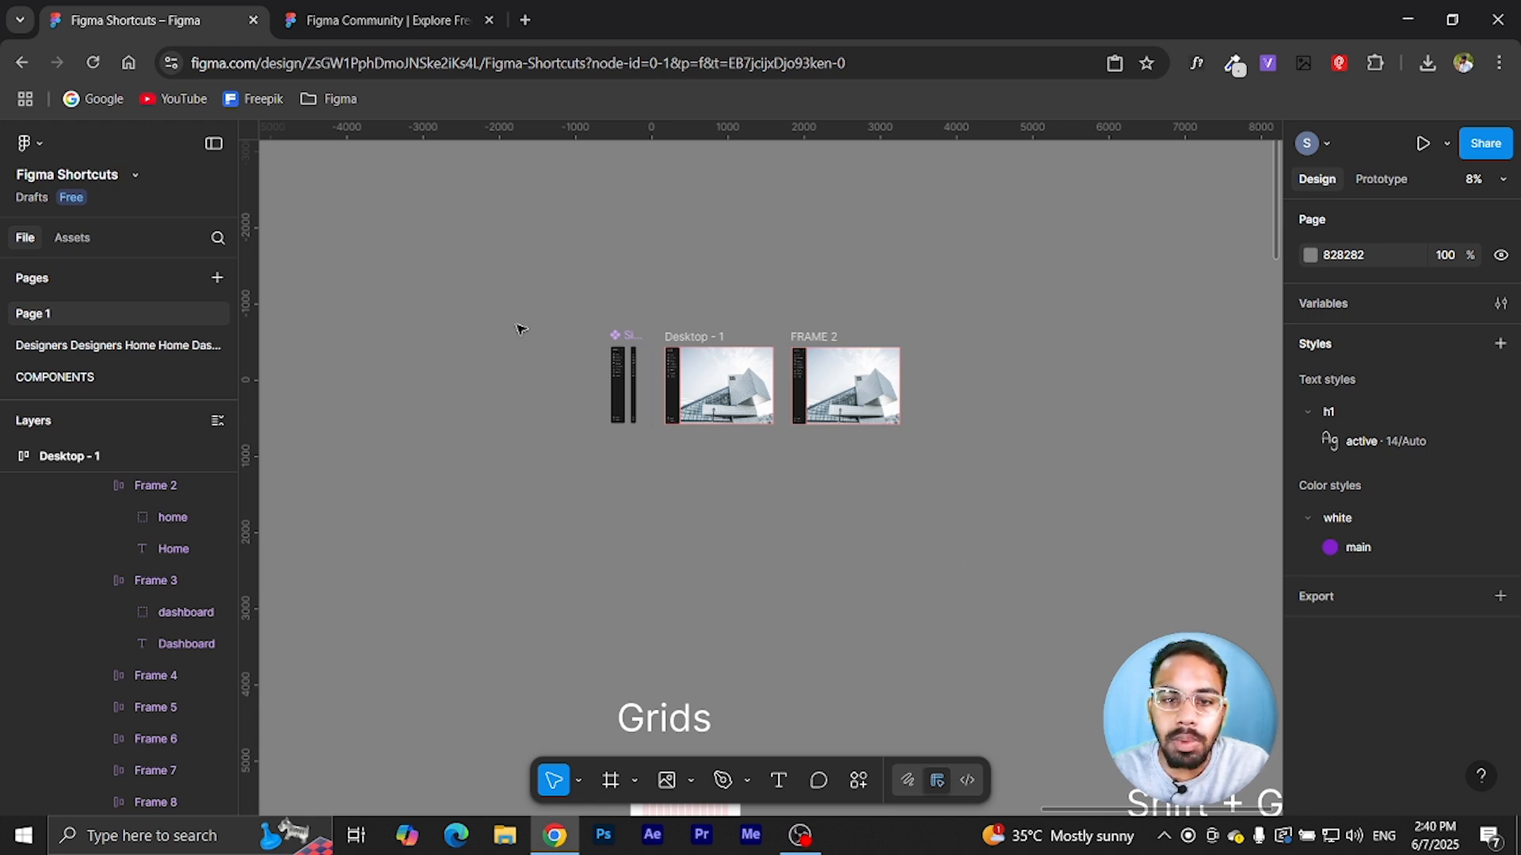
{"action": "left_click", "coordinate": [1480, 775]}
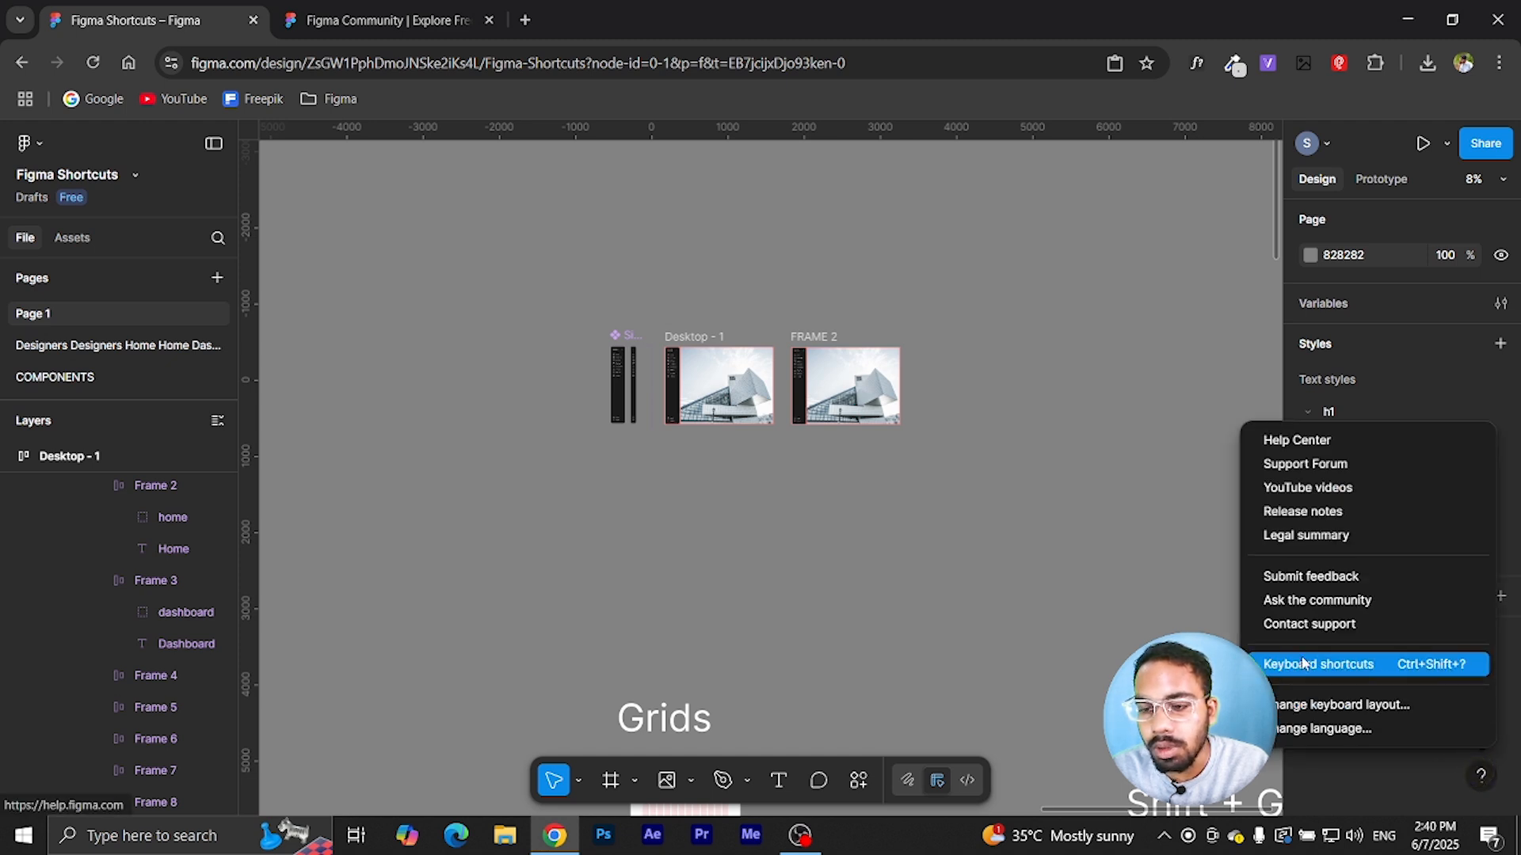
{"action": "left_click", "coordinate": [1005, 597]}
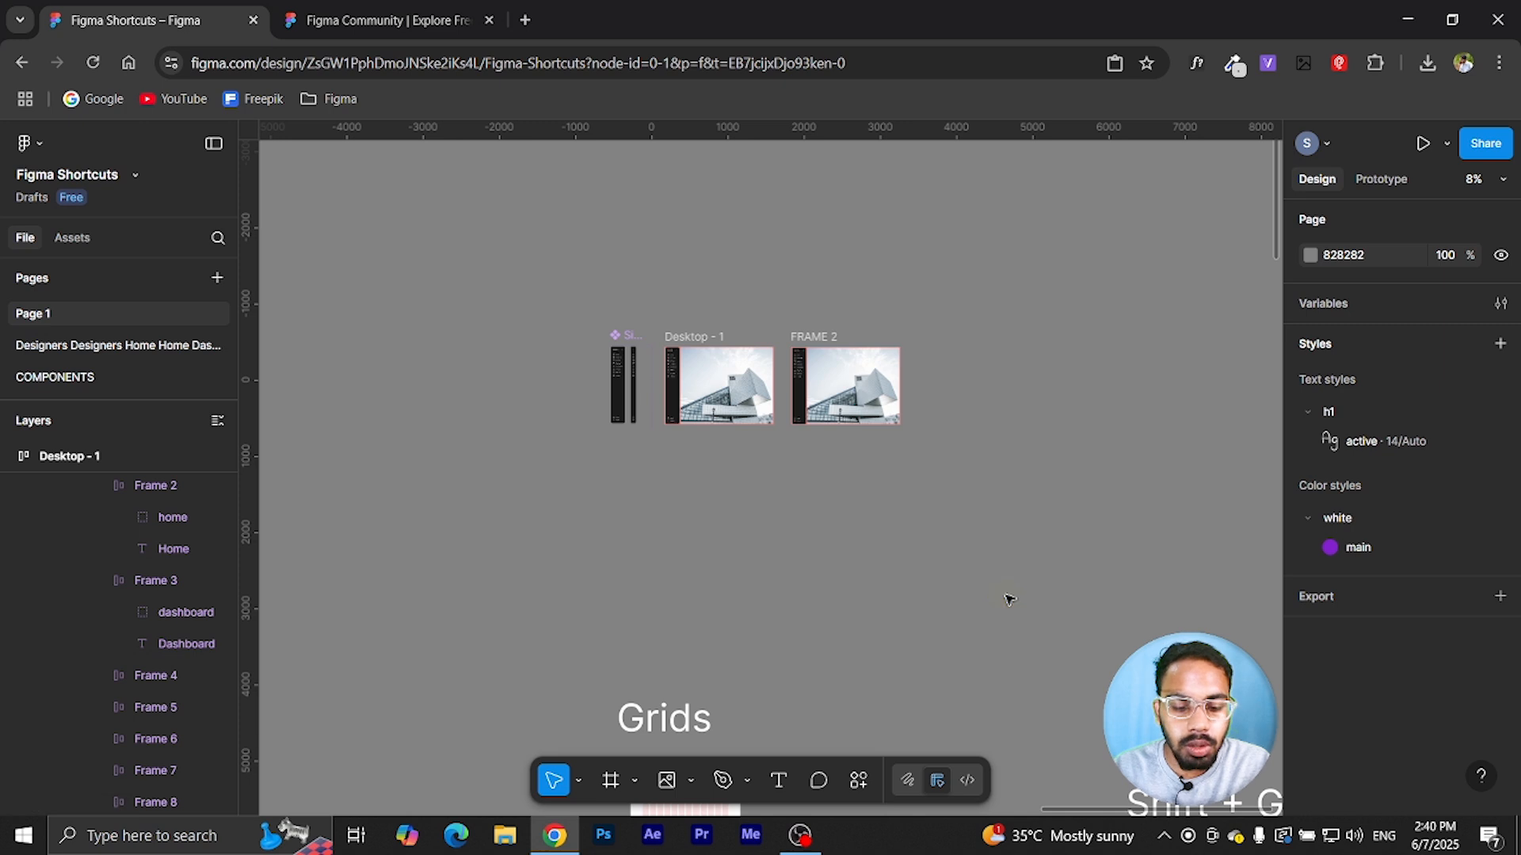
{"action": "key", "text": "ctrl+shift+question"}
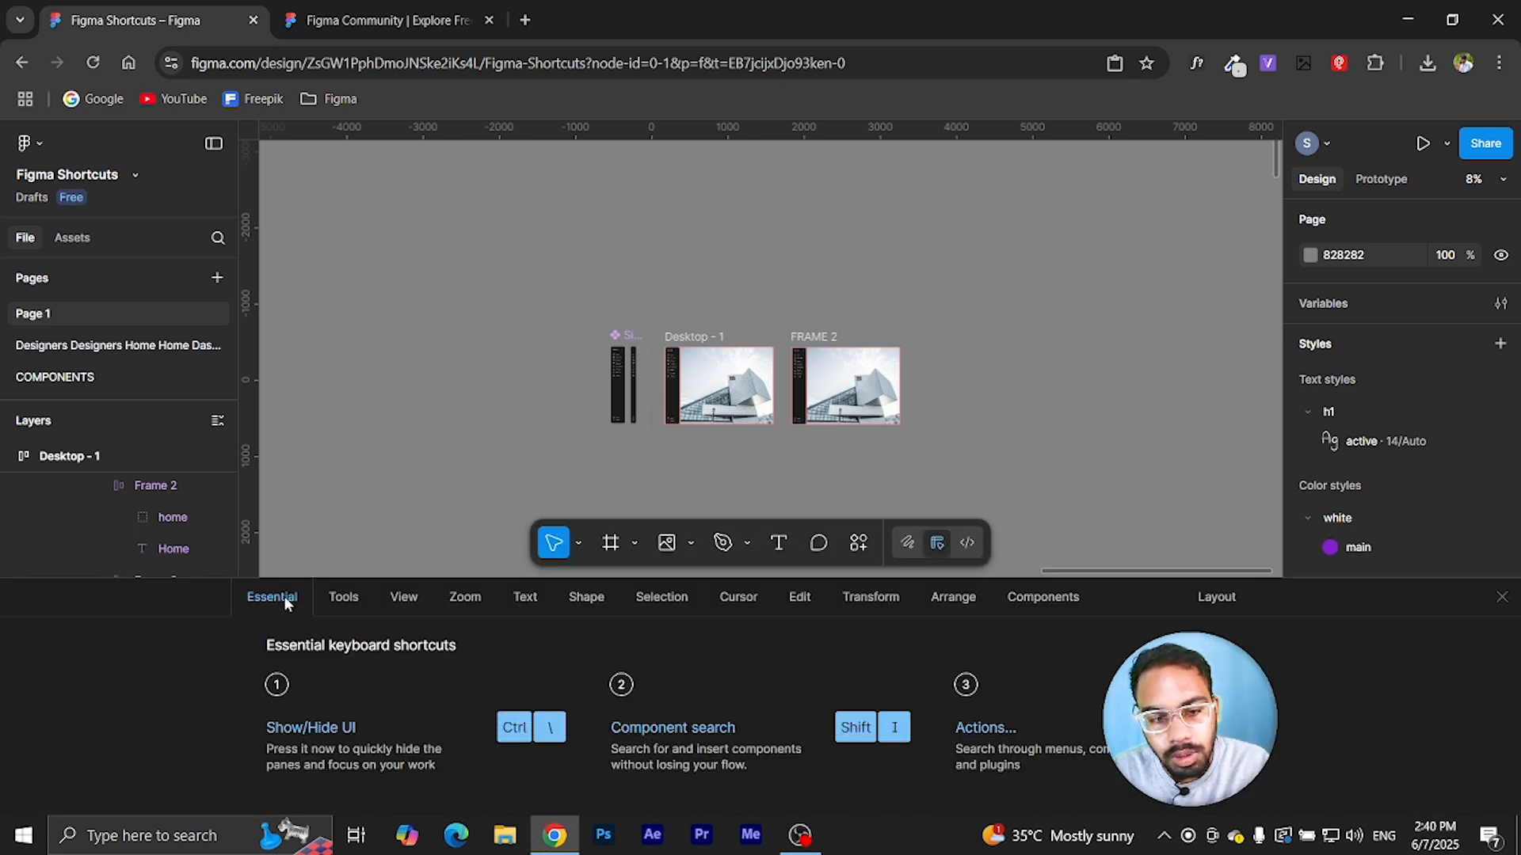
- Browse the keyboard shortcut categories in order, from Tools and View through Arrange to Components
{"action": "left_click", "coordinate": [327, 600]}
{"action": "left_click", "coordinate": [406, 608]}
{"action": "left_click", "coordinate": [442, 608]}
{"action": "left_click", "coordinate": [517, 606]}
{"action": "left_click", "coordinate": [619, 604]}
{"action": "left_click", "coordinate": [738, 598]}
{"action": "left_click", "coordinate": [800, 598]}
{"action": "left_click", "coordinate": [871, 598]}
{"action": "left_click", "coordinate": [954, 598]}
{"action": "left_click", "coordinate": [1034, 600]}
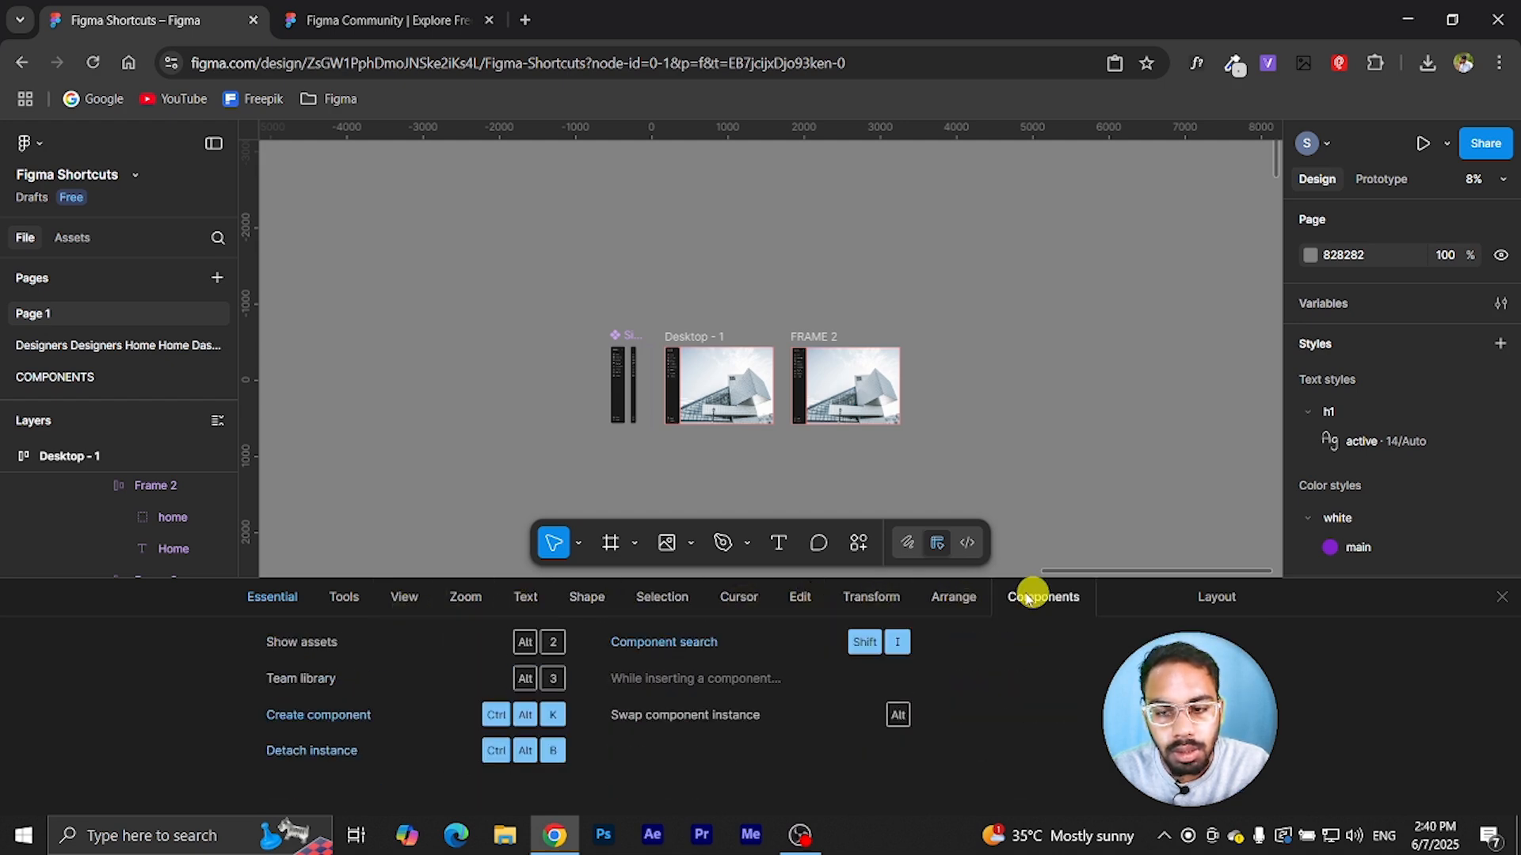
- Review the Zoom, View and Tools shortcut lists, and return to the Zoom category
{"action": "left_click", "coordinate": [502, 598]}
{"action": "left_click", "coordinate": [473, 600]}
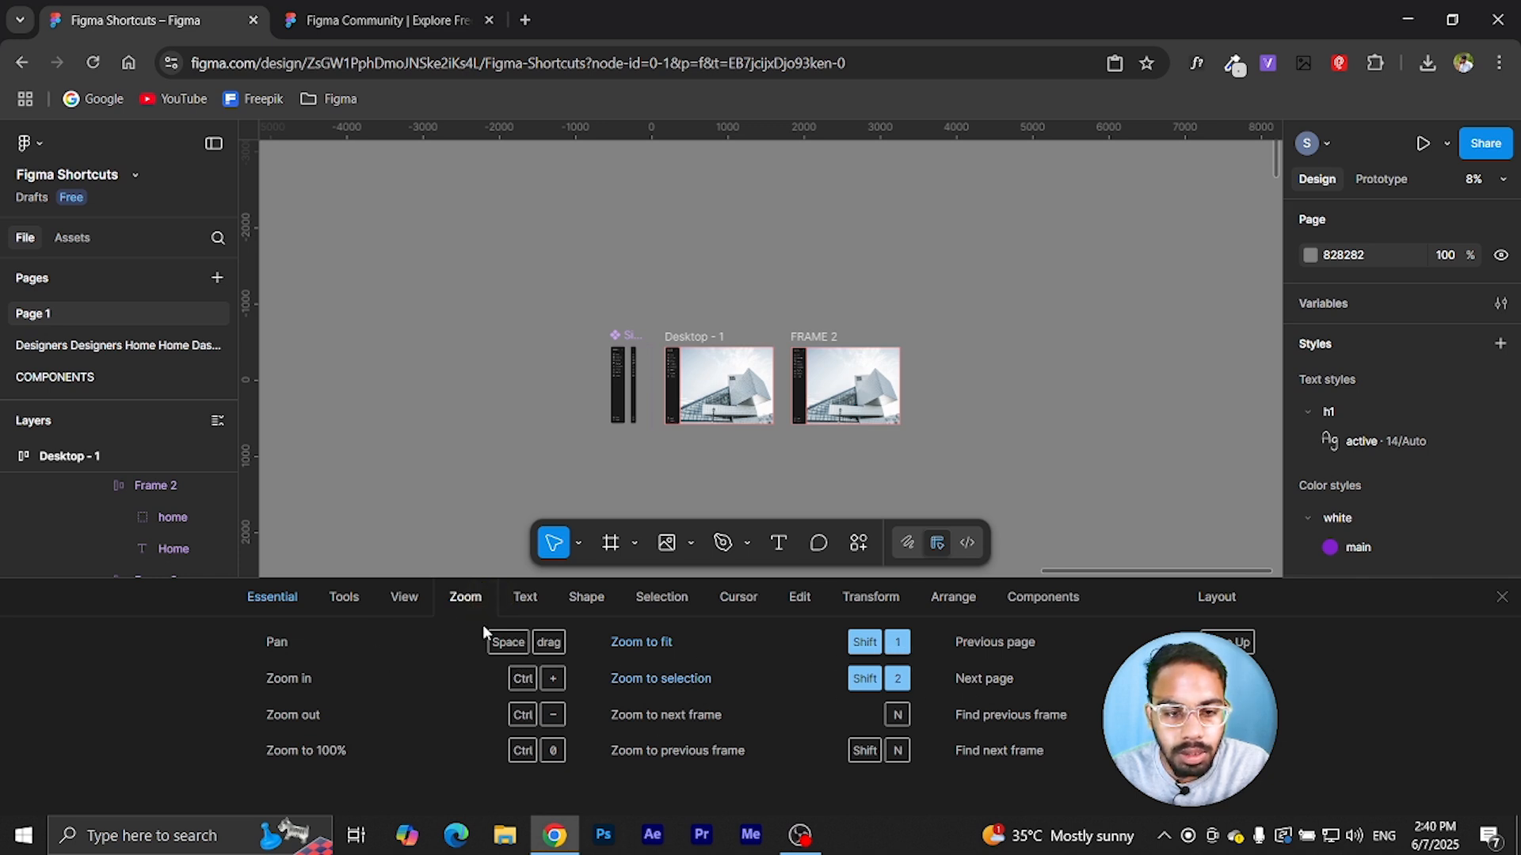
{"action": "left_click", "coordinate": [403, 598]}
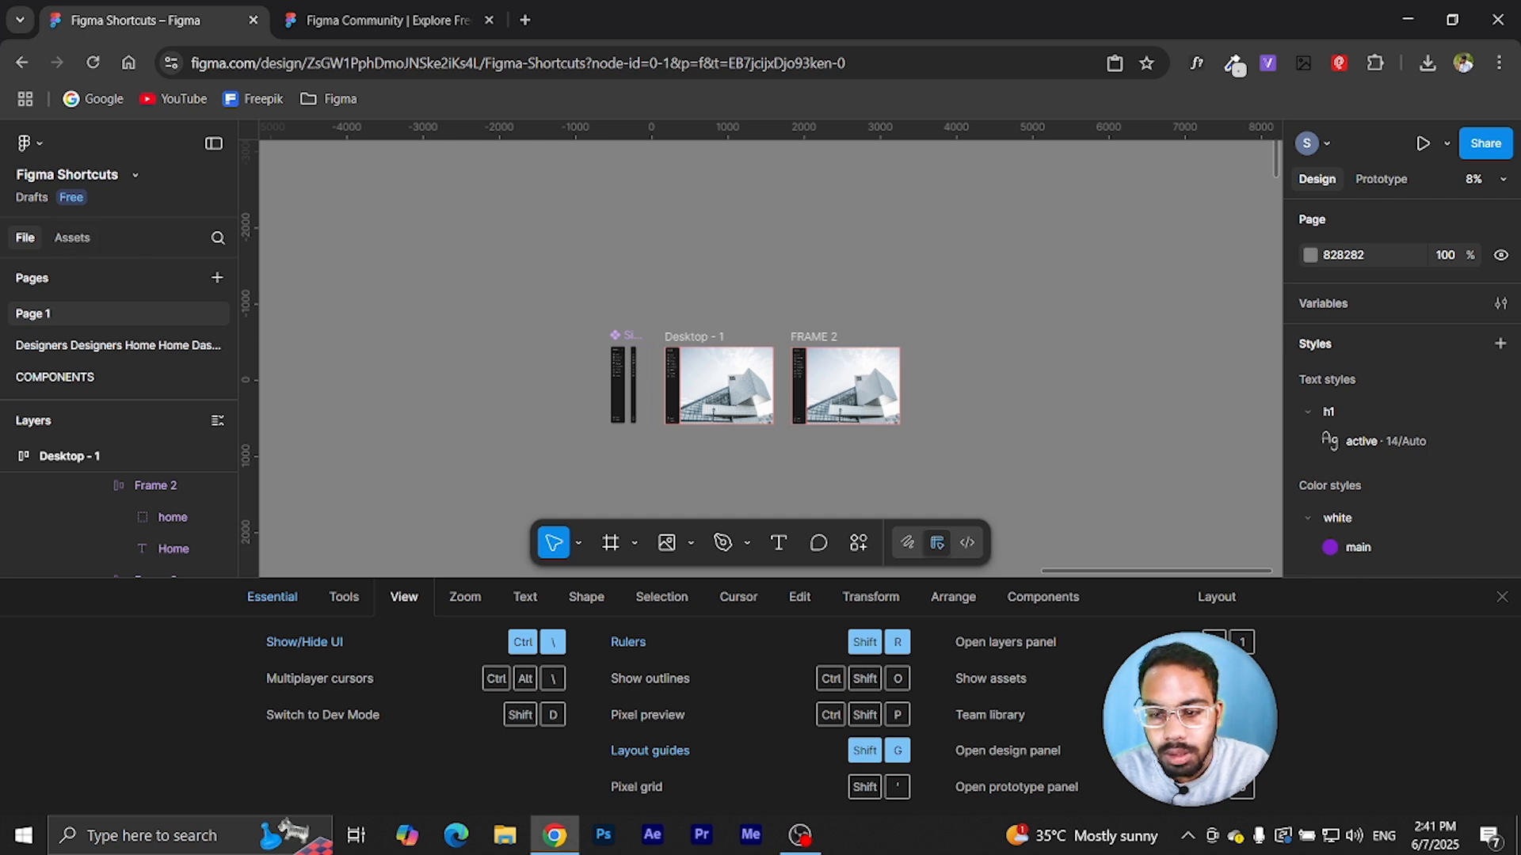
{"action": "left_click", "coordinate": [349, 596]}
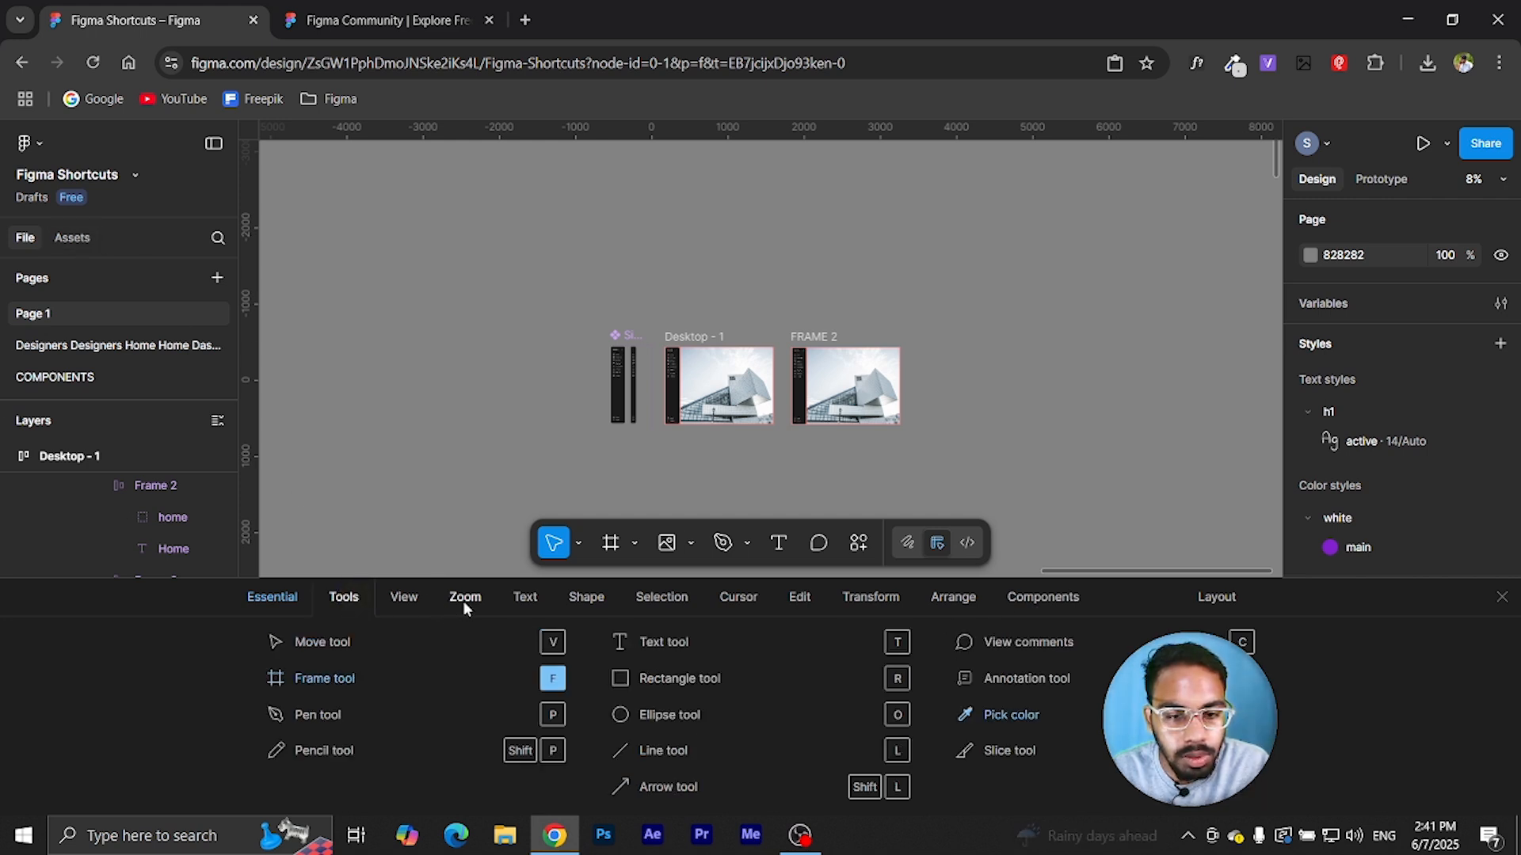
{"action": "left_click", "coordinate": [463, 601]}
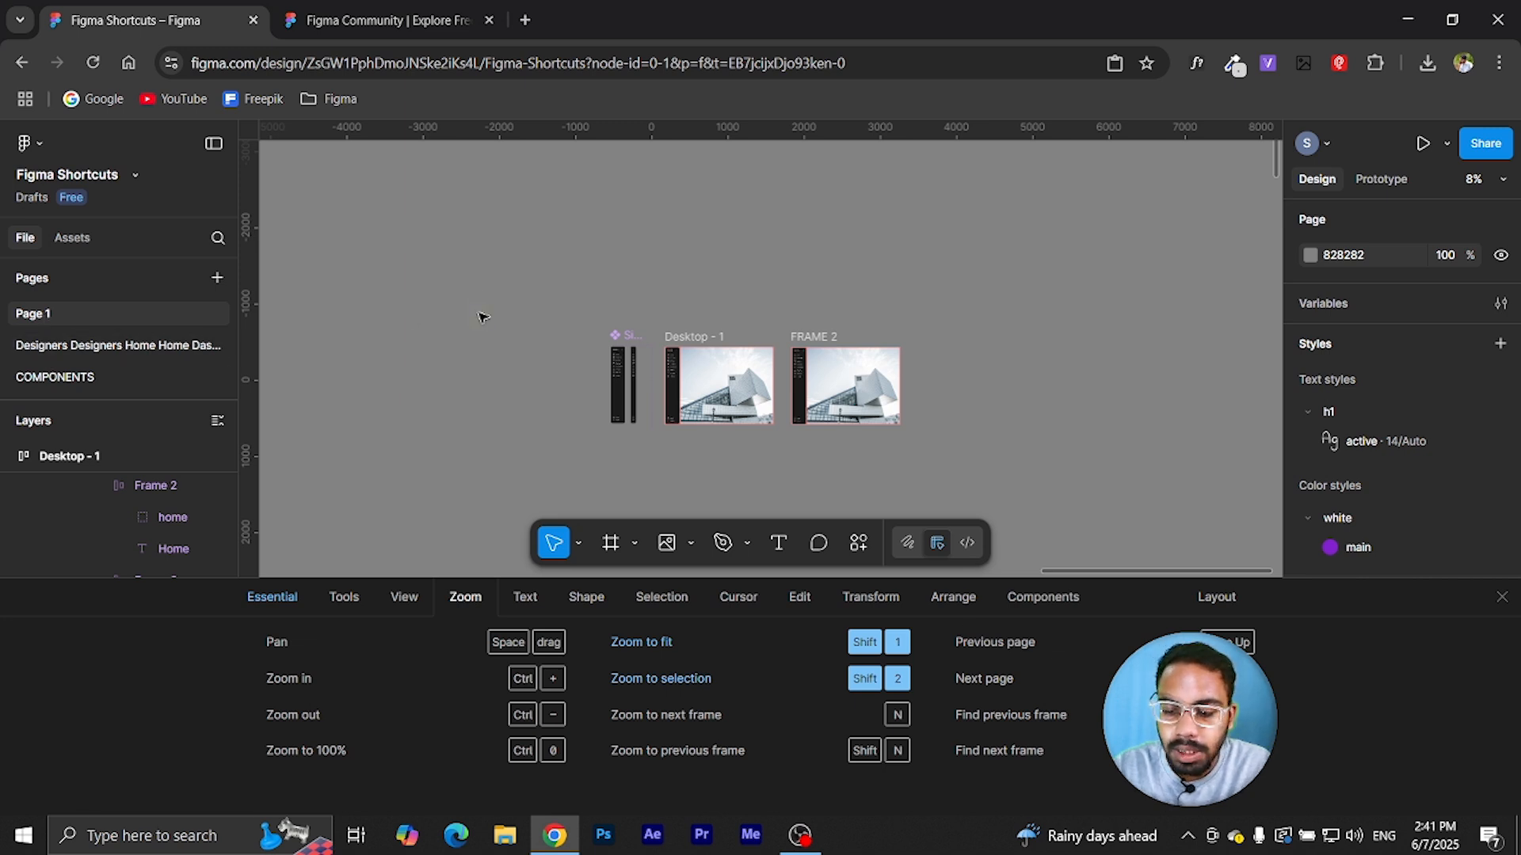
- Switch from Page 1 to the next page, and find the previous and next frames there
{"action": "key", "text": "Page_Down"}
{"action": "key", "text": "Page_Up"}
{"action": "key", "text": "Page_Down"}
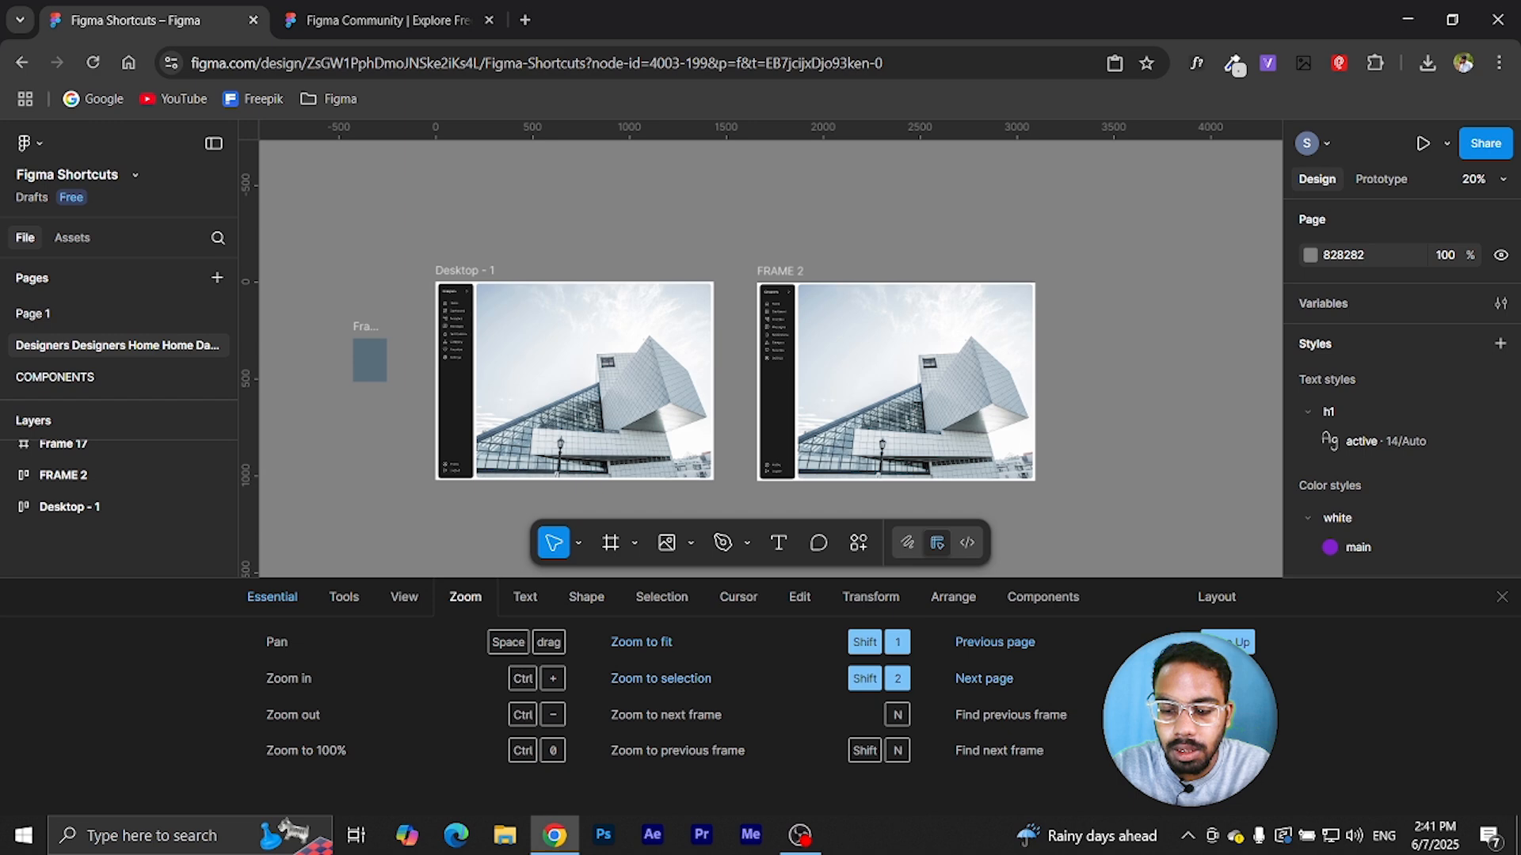
{"action": "key", "text": "Home"}
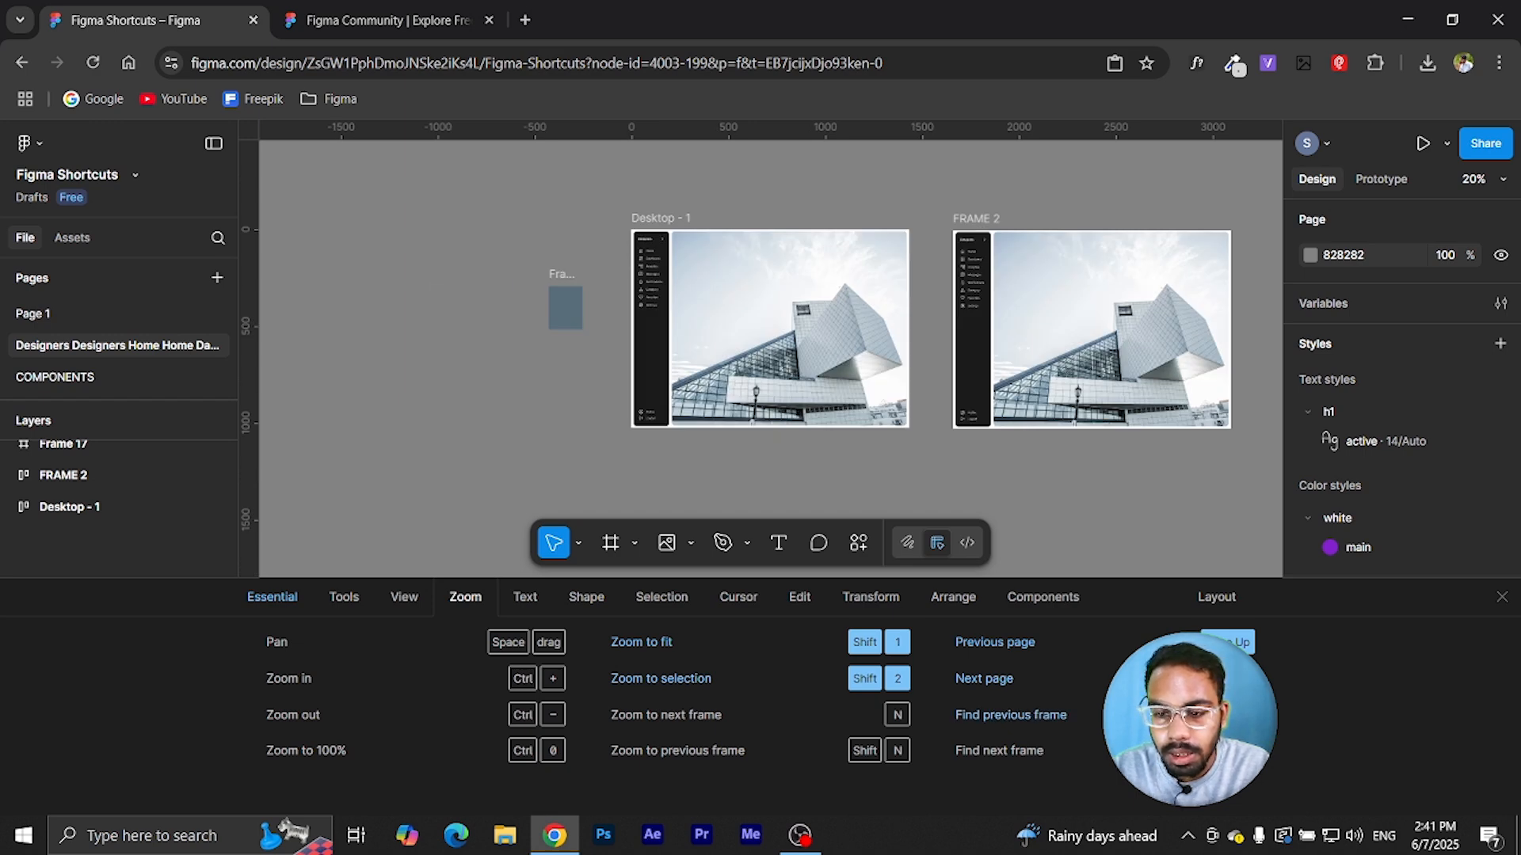
{"action": "key", "text": "End"}
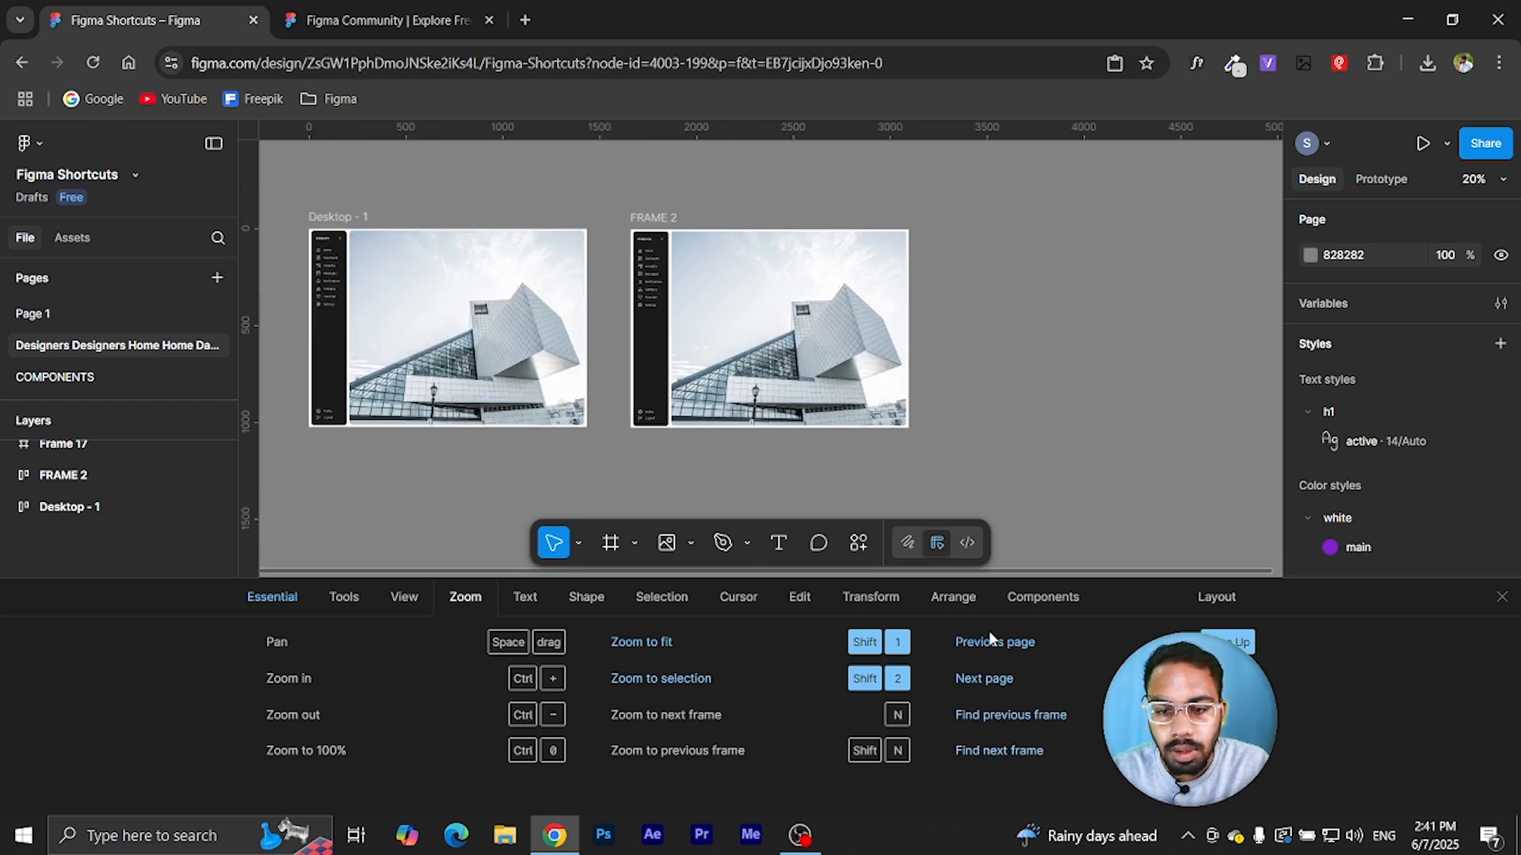
- Select FRAME 2, go to the COMPONENTS page, and return to the page holding Desktop - 1 and FRAME 2
{"action": "left_click", "coordinate": [337, 222]}
{"action": "left_click", "coordinate": [655, 219]}
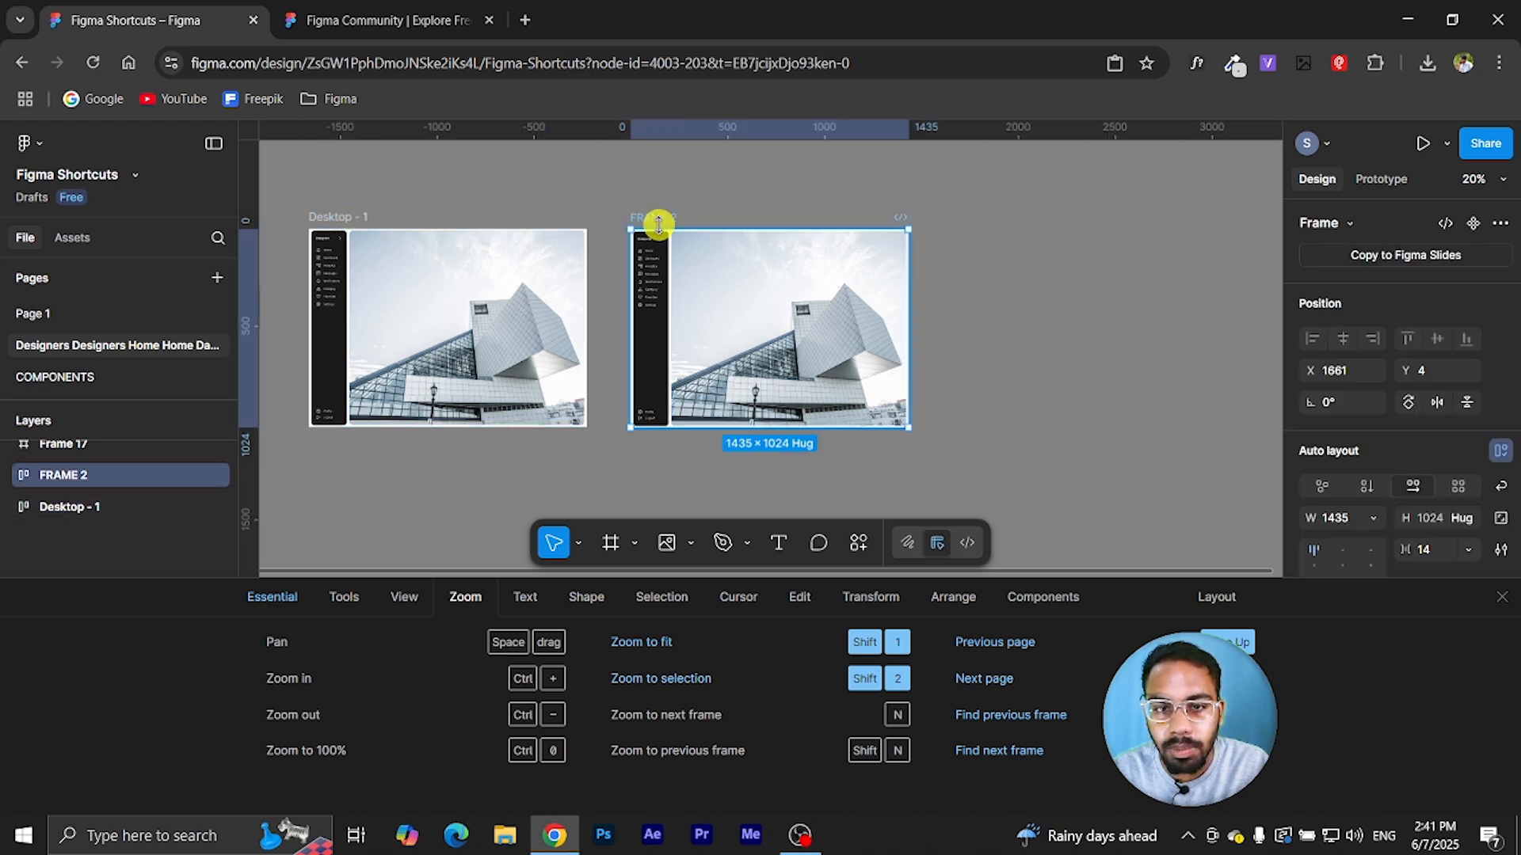
{"action": "key", "text": "Page_Down"}
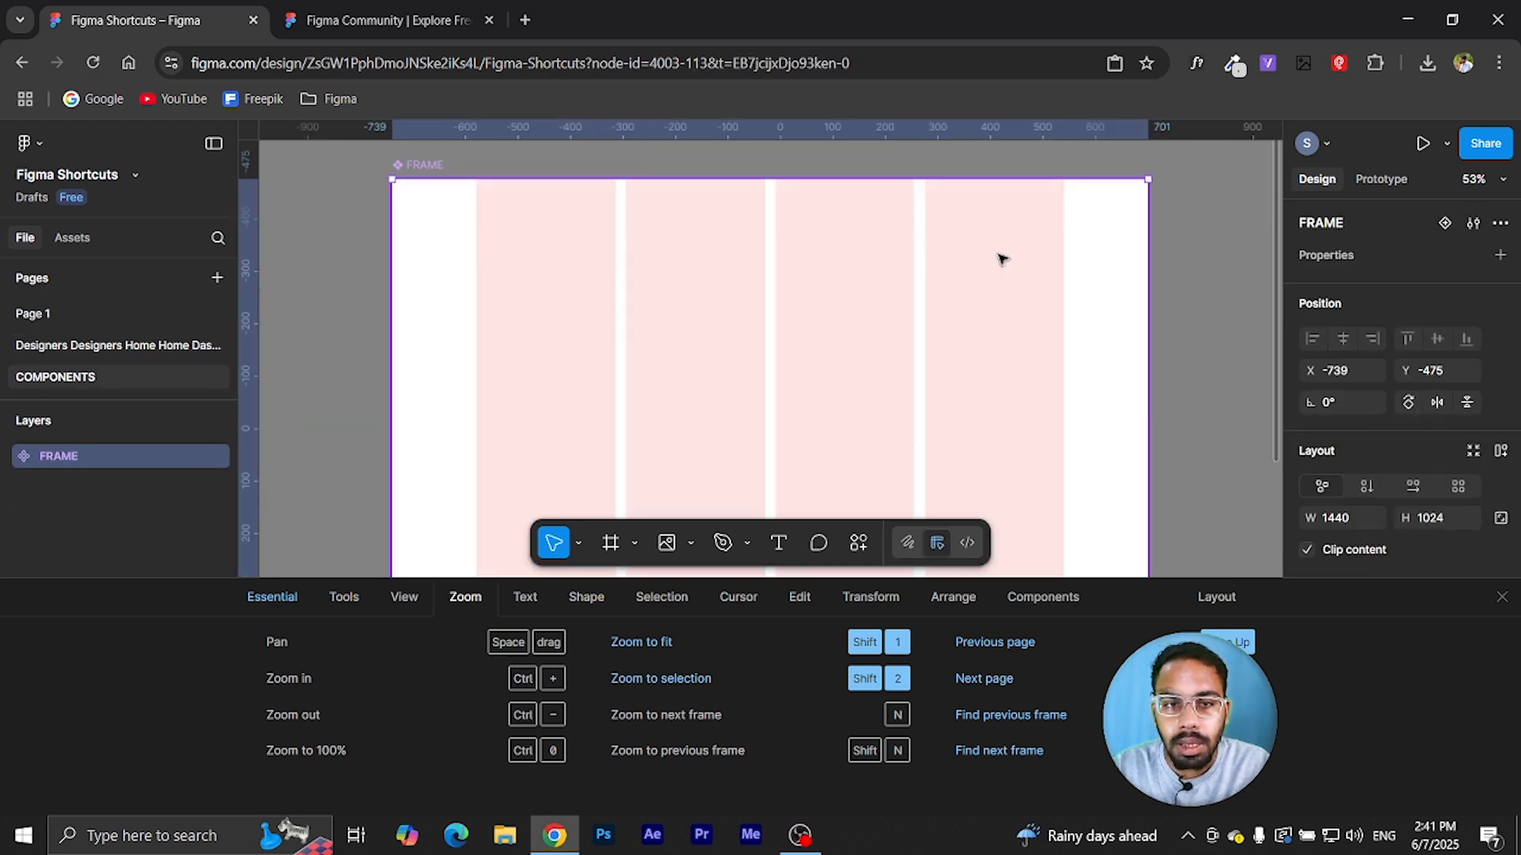
{"action": "left_click", "coordinate": [119, 346]}
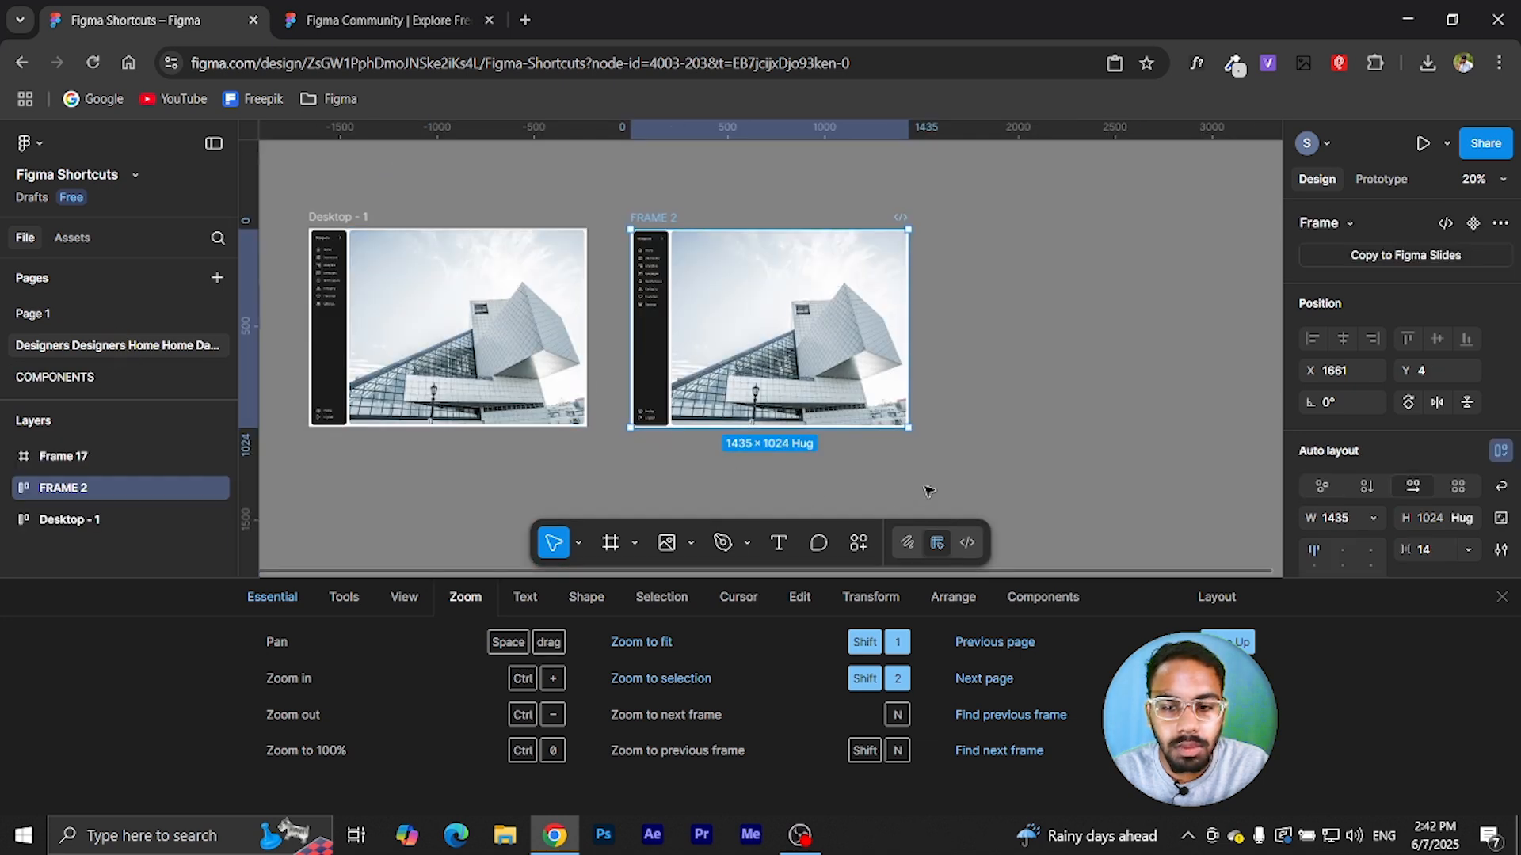
- Select Desktop - 1, jump to the next frame, and go back to the previous frame
{"action": "left_click", "coordinate": [921, 487]}
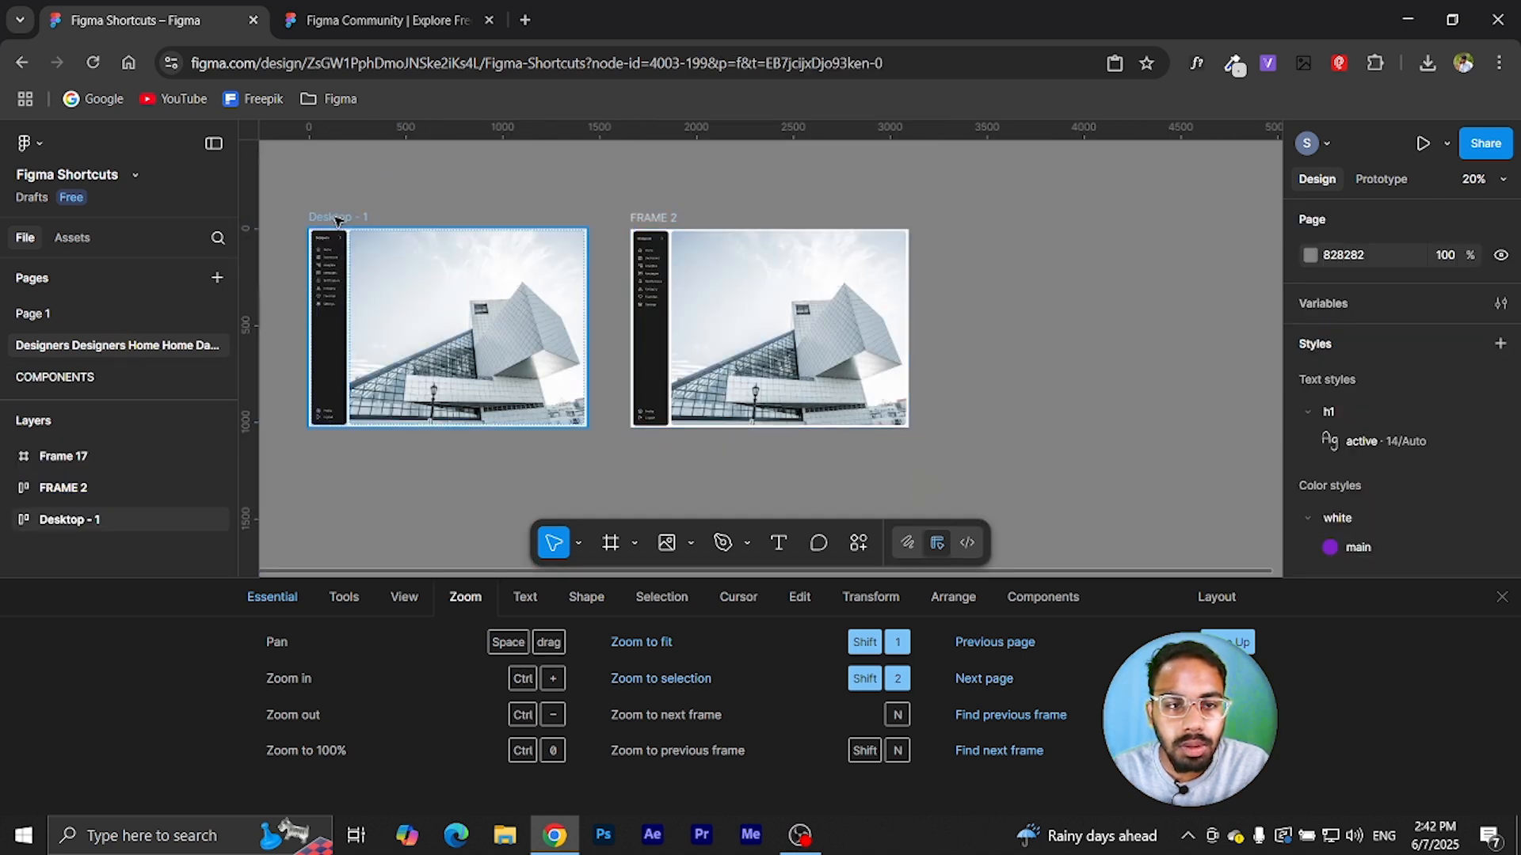
{"action": "left_click", "coordinate": [338, 219]}
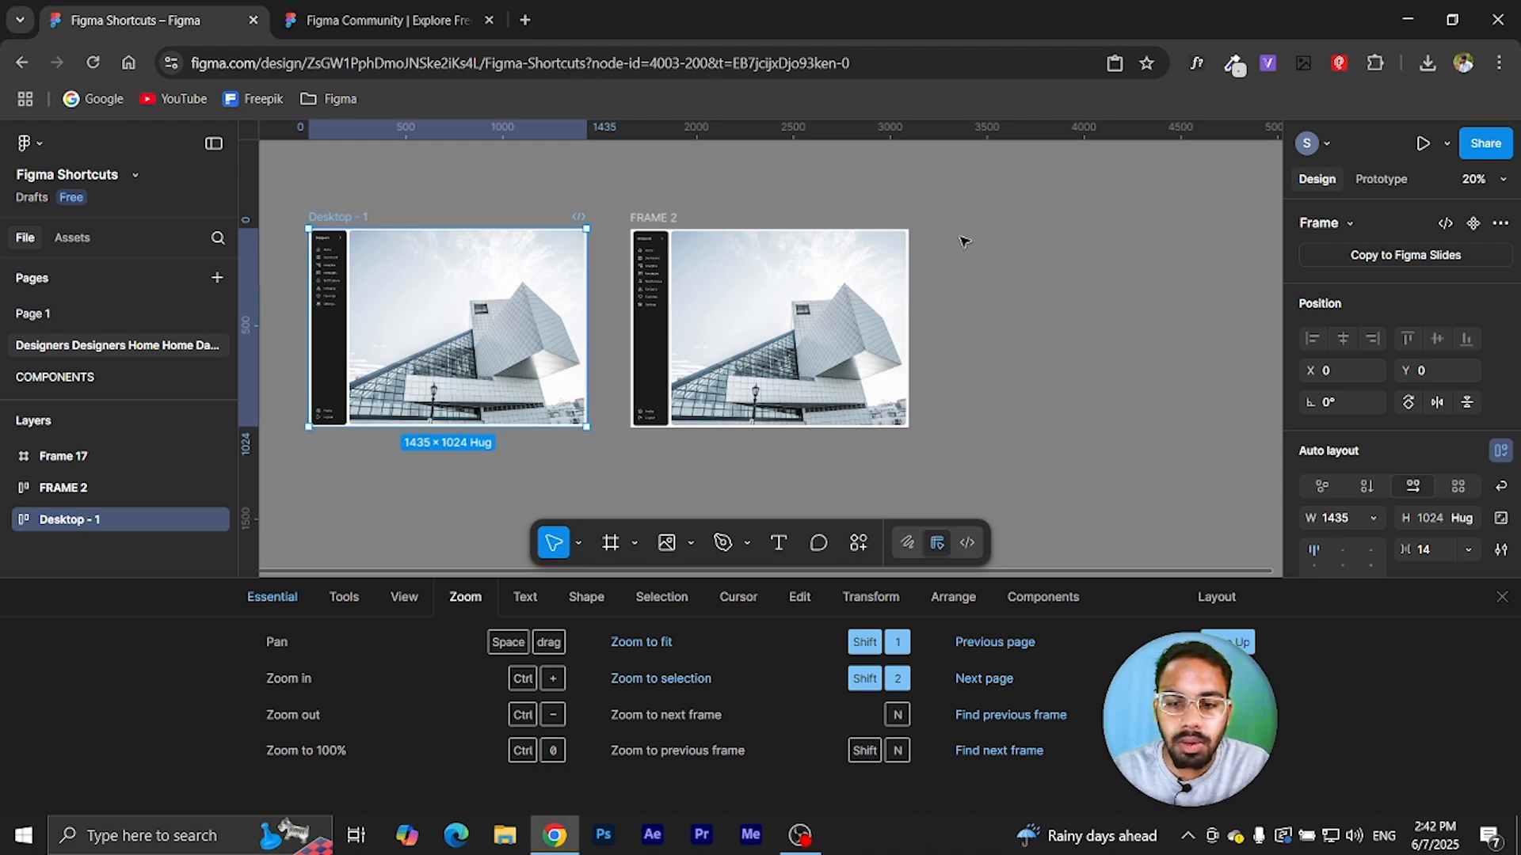
{"action": "key", "text": "n"}
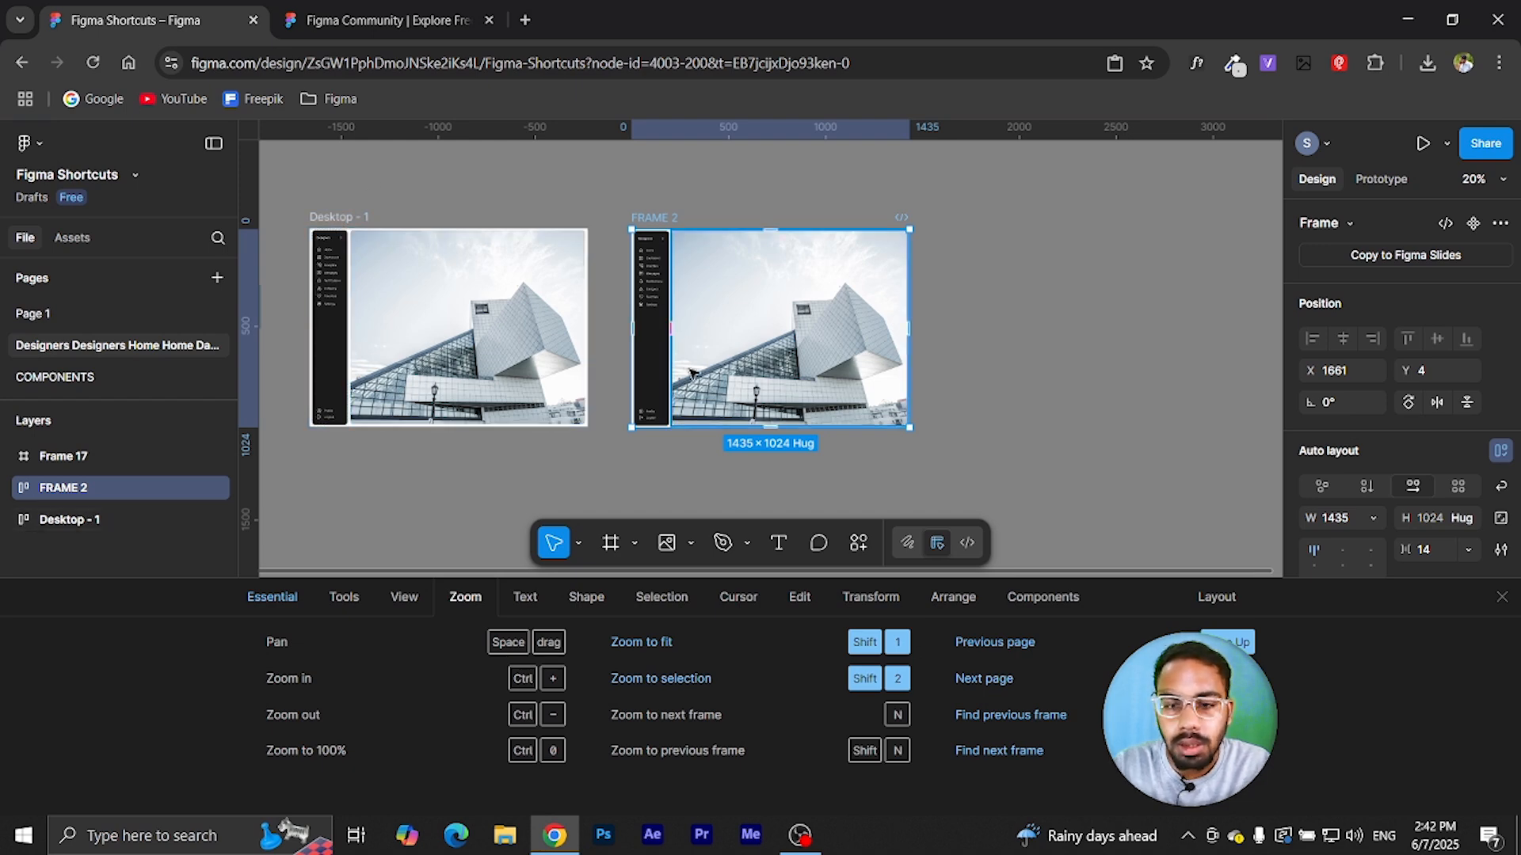
{"action": "key", "text": "shift+n"}
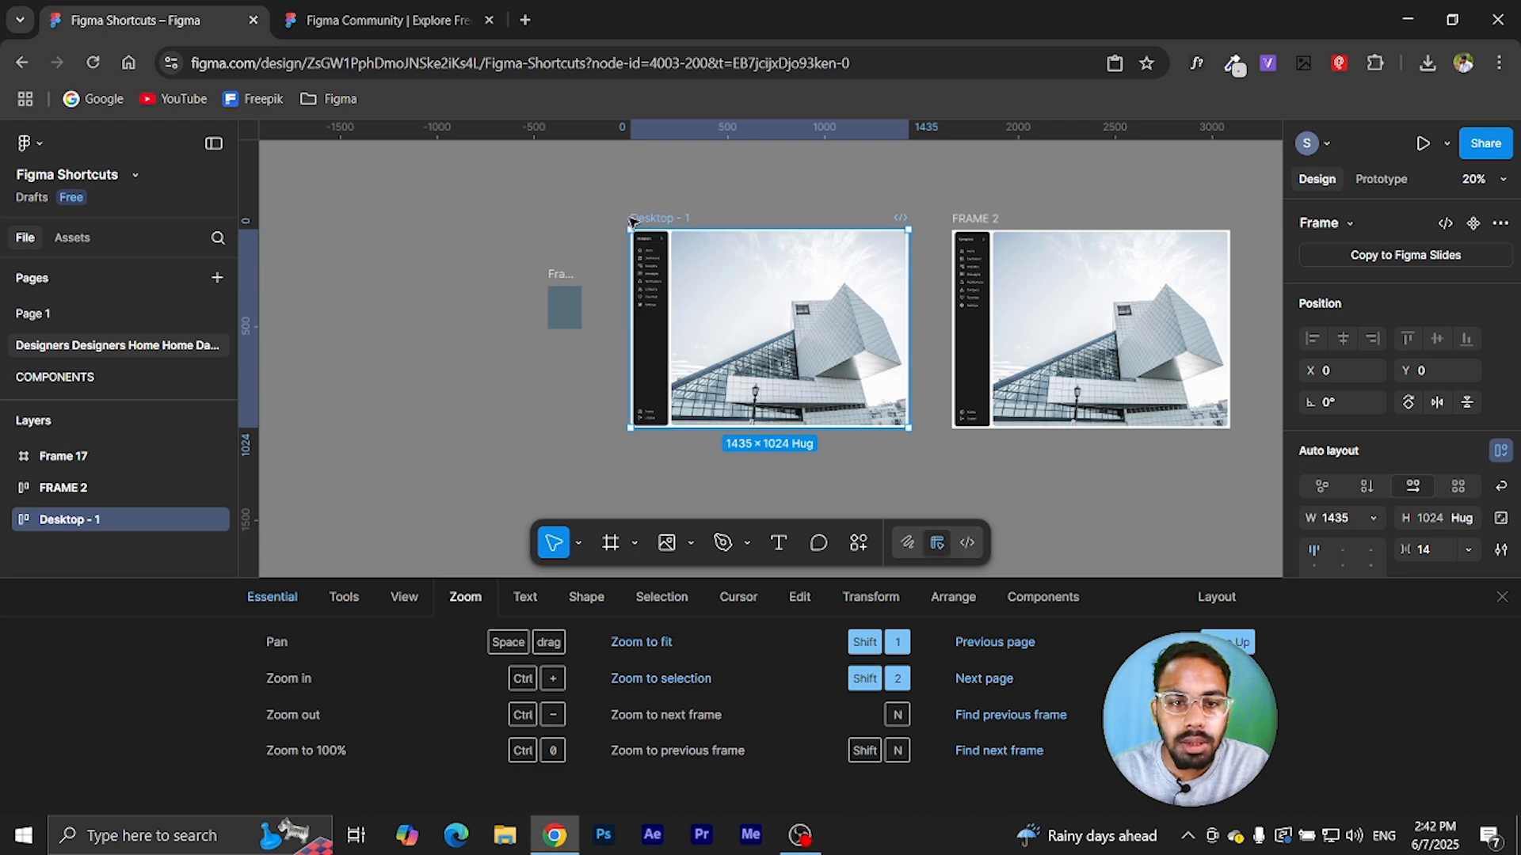
- Clear the selection, select Desktop - 1 from a zoomed-out view, and zoom to the next frame, FRAME 2
{"action": "left_click", "coordinate": [454, 288]}
{"action": "key", "text": "ctrl+minus"}
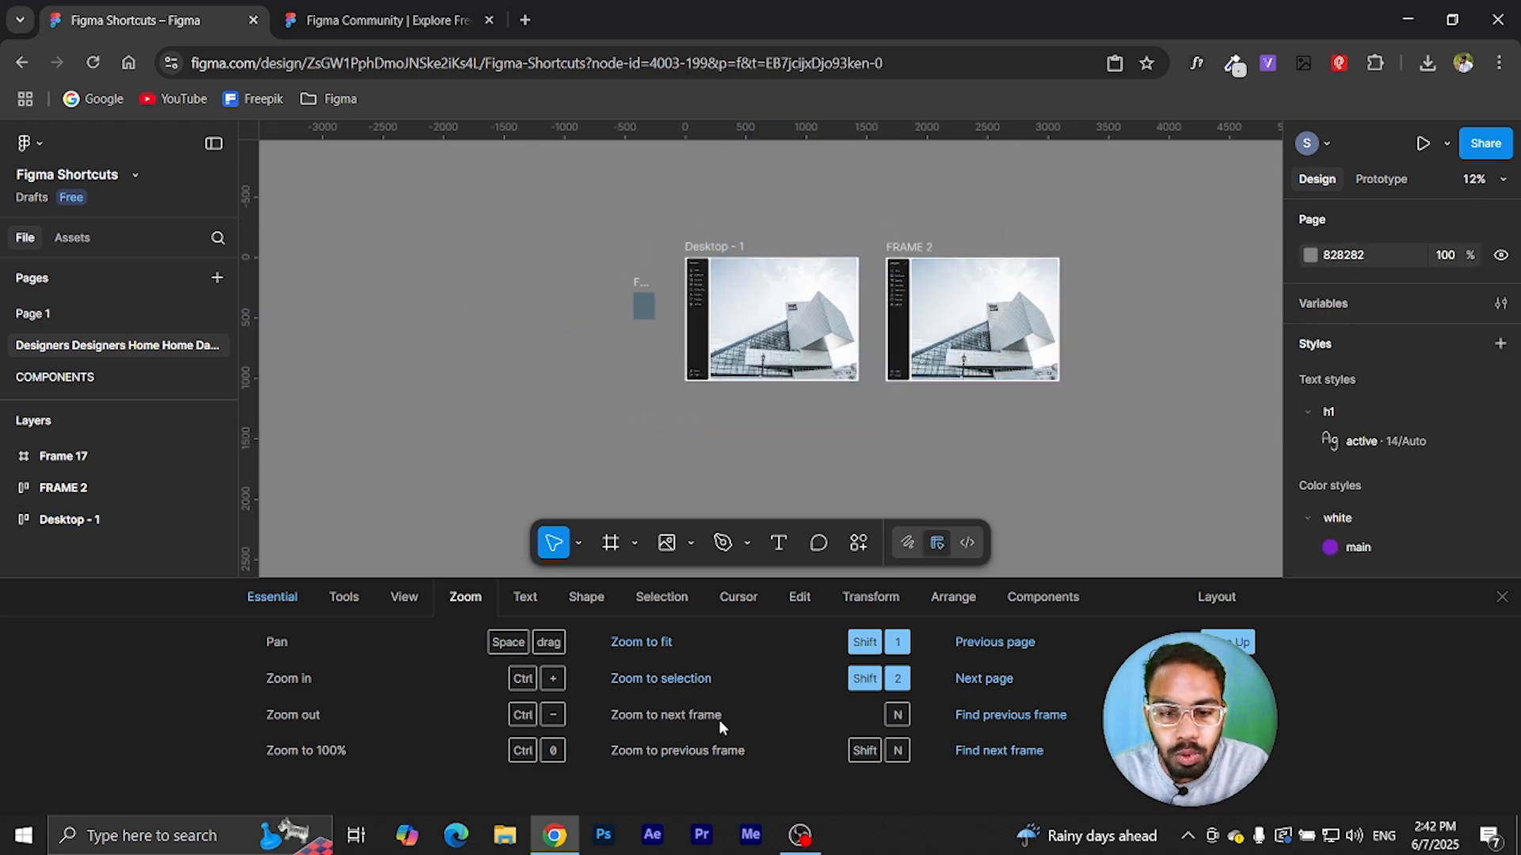
{"action": "left_click", "coordinate": [716, 248]}
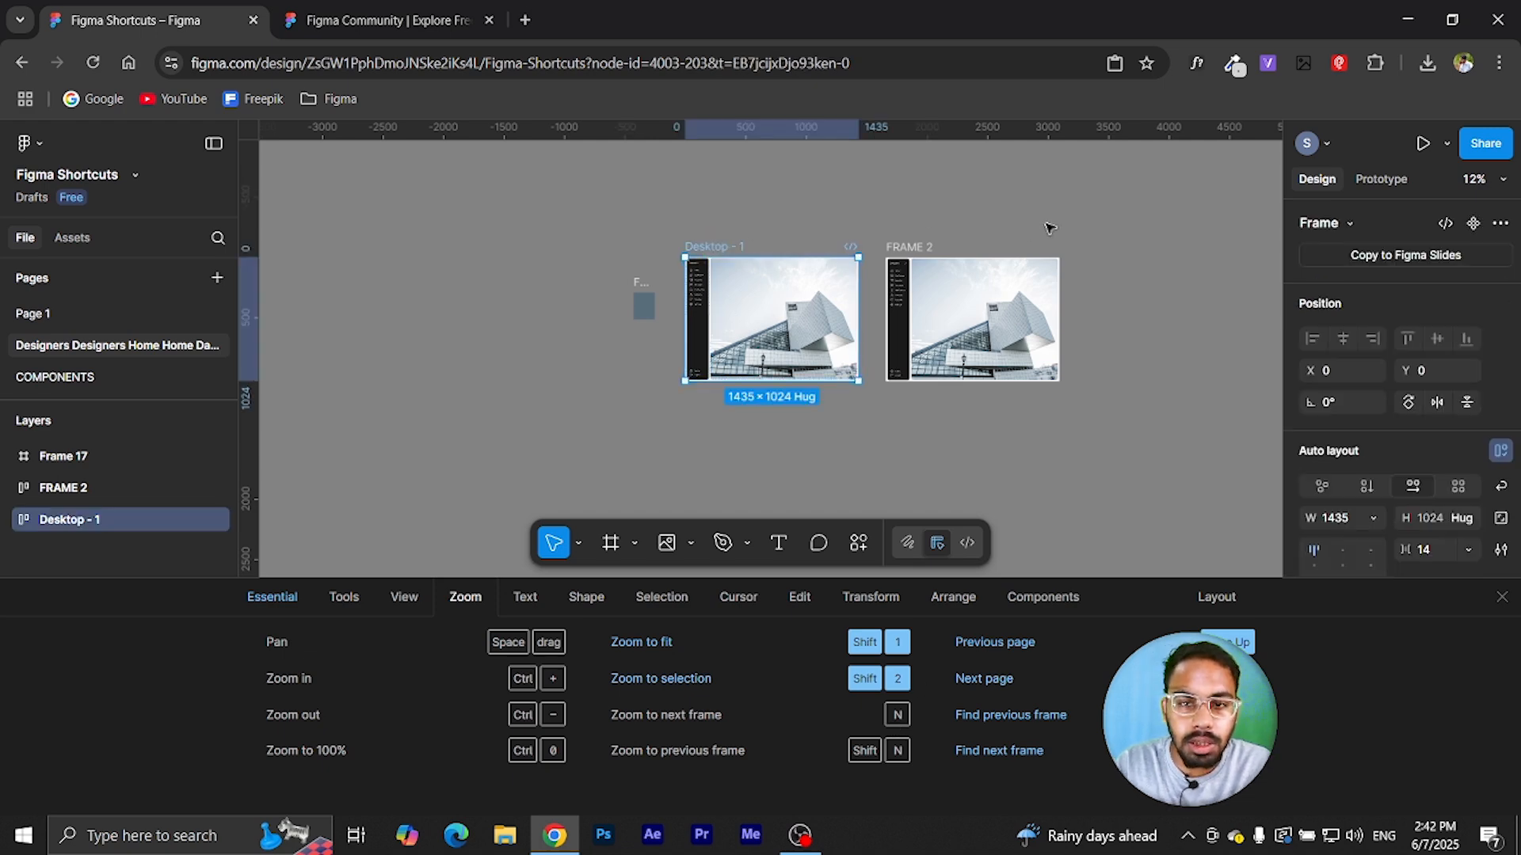
{"action": "key", "text": "n"}
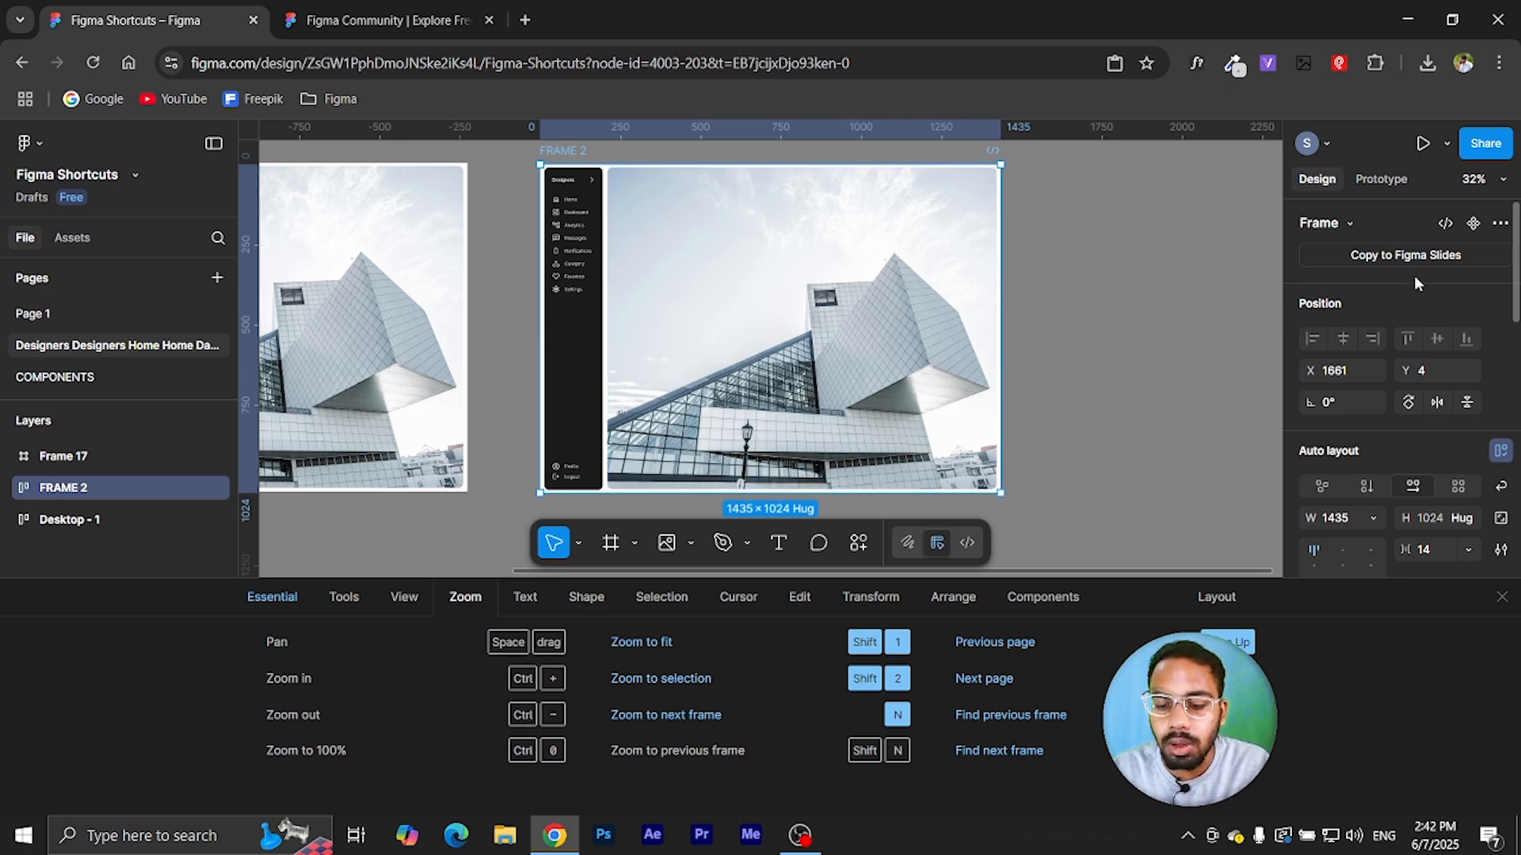
- Toggle the interface off and on, and cycle the zoom between FRAME 2 and Desktop - 1, ending on FRAME 2
{"action": "key", "text": "ctrl+backslash"}
{"action": "key", "text": "ctrl+backslash"}
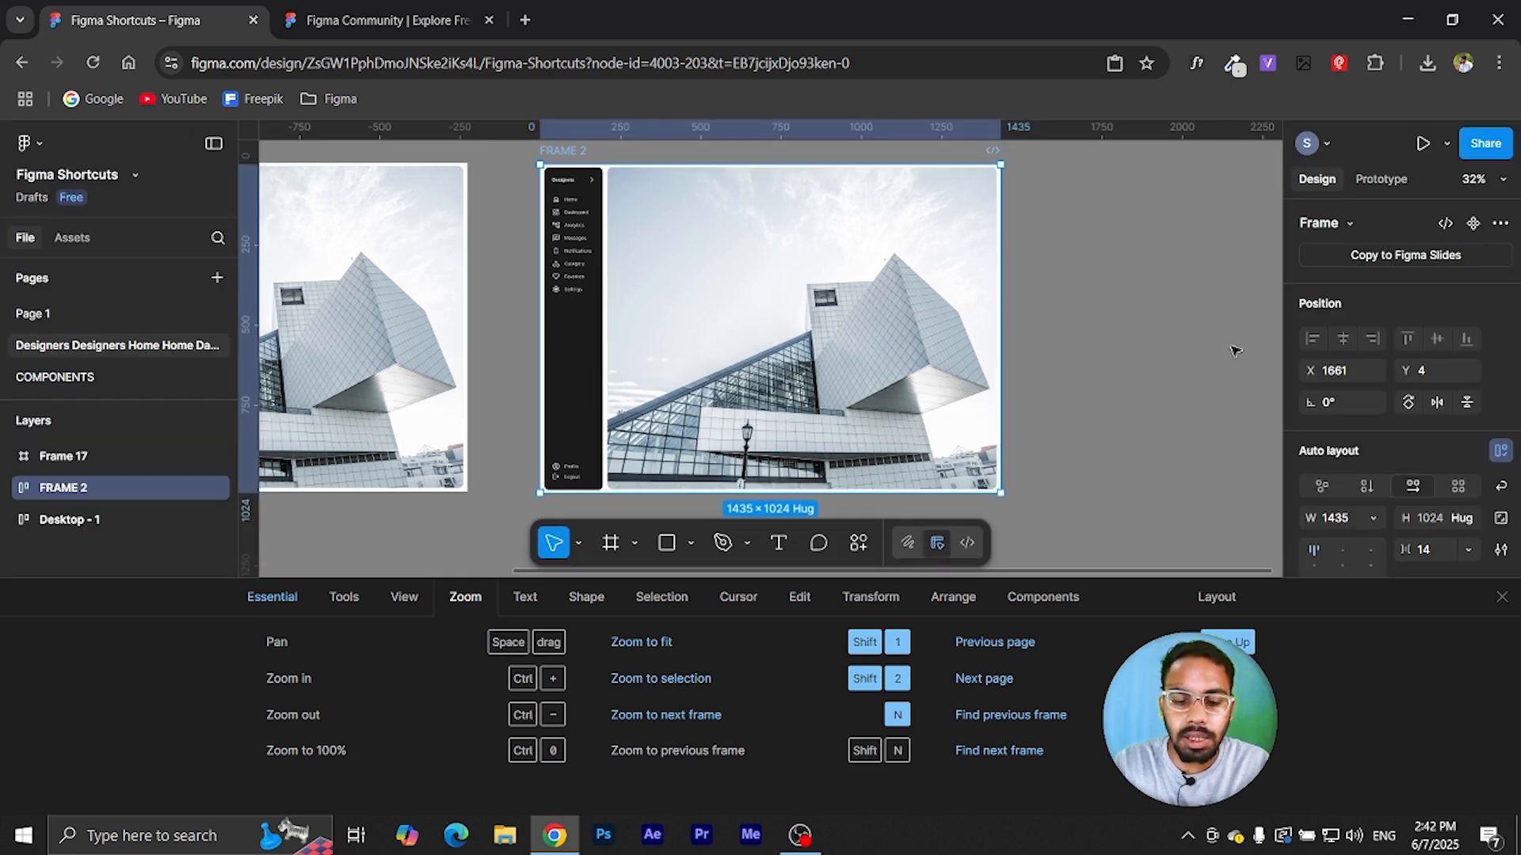
{"action": "key", "text": "n"}
{"action": "key", "text": "n"}
{"action": "key", "text": "n"}
{"action": "key", "text": "n"}
{"action": "key", "text": "n"}
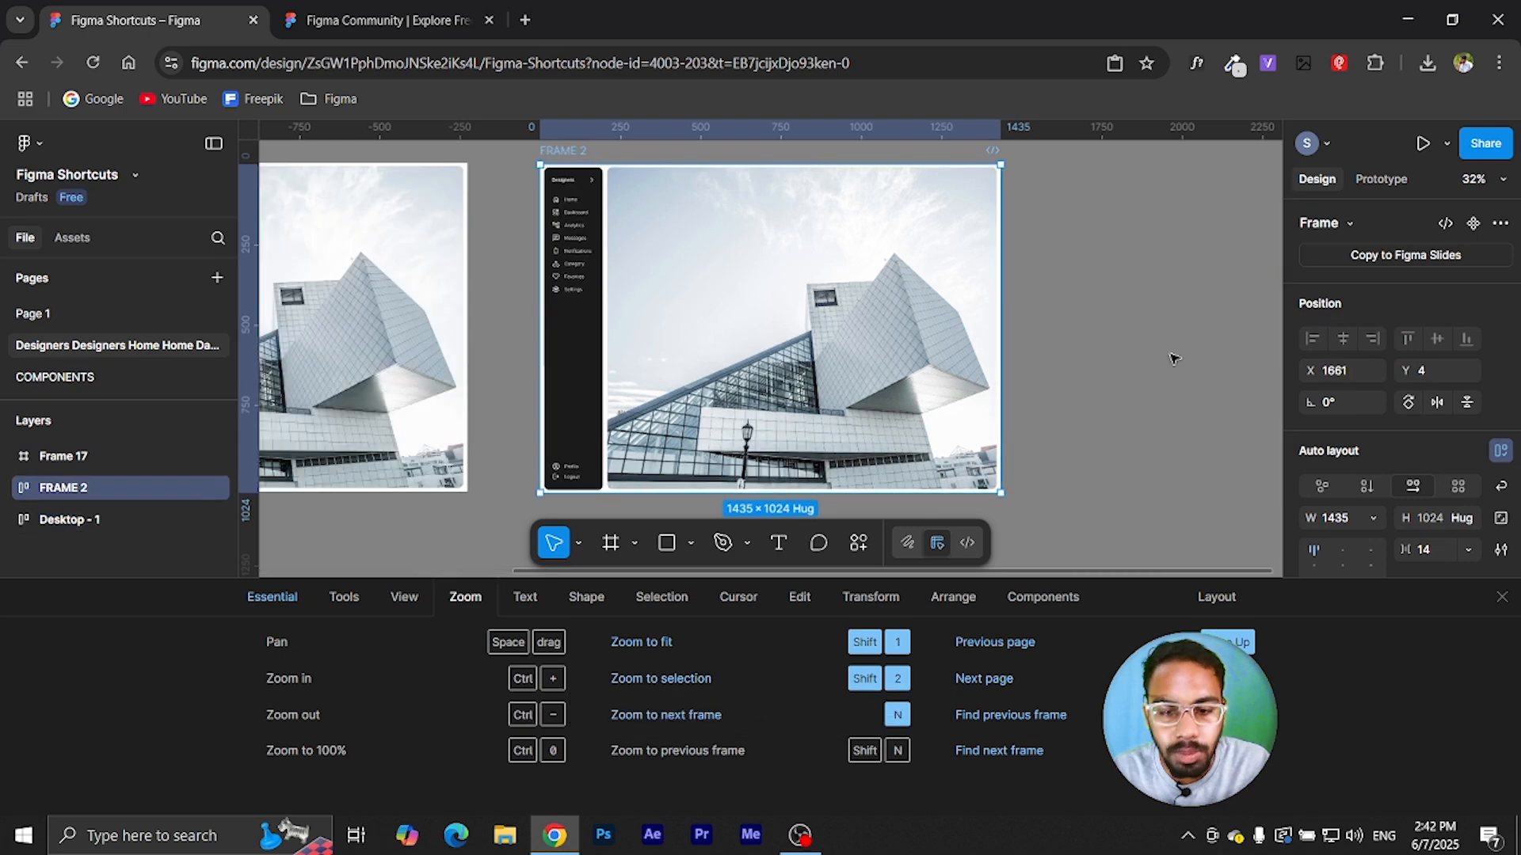
{"action": "key", "text": "shift+n"}
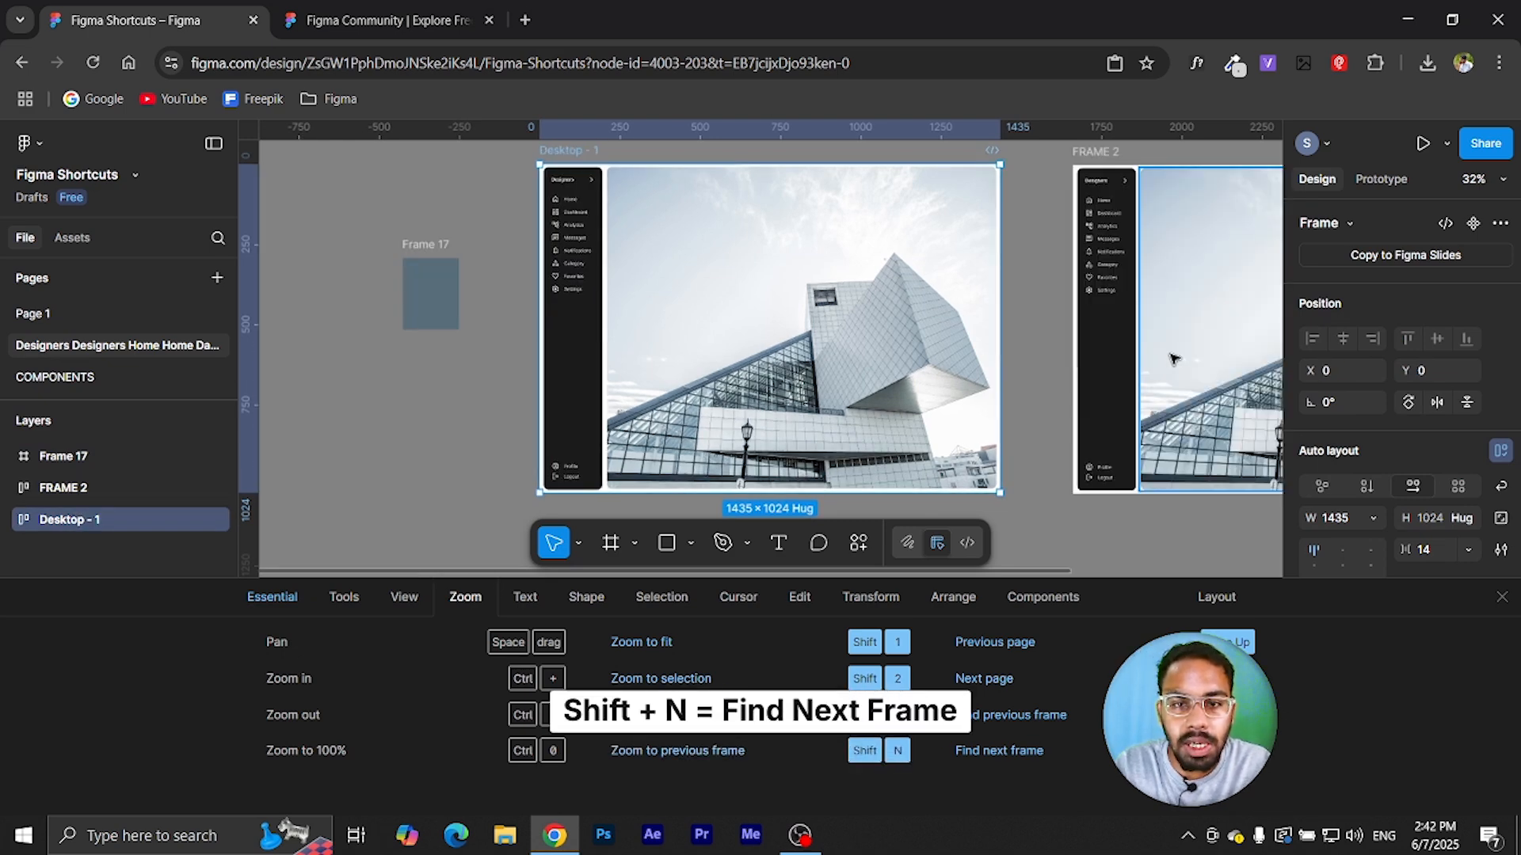
{"action": "key", "text": "shift+n"}
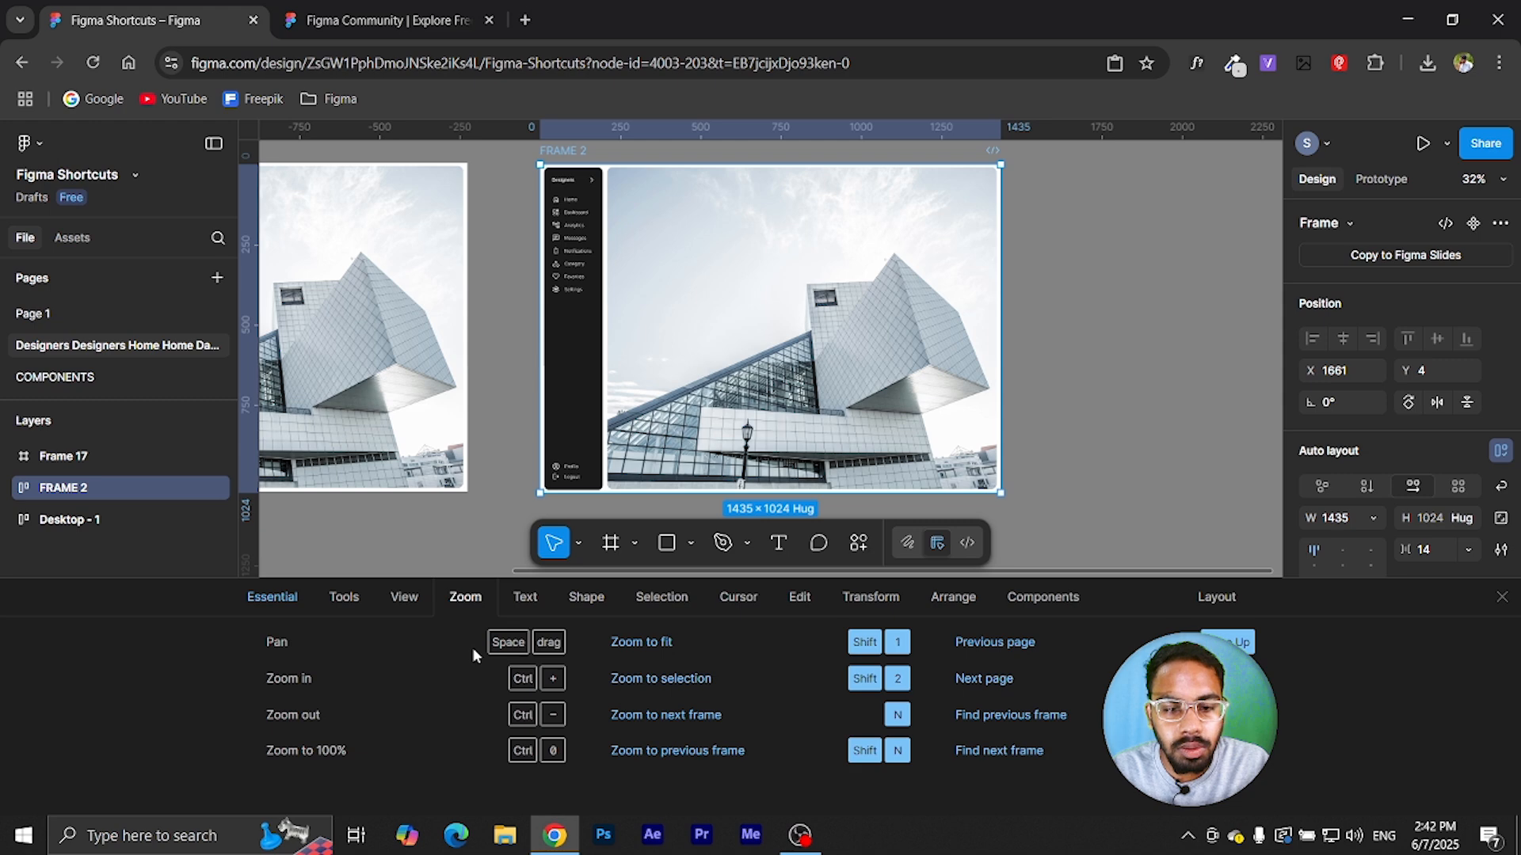
- Review the Text, Shape and Selection shortcut categories, deselect FRAME 2, and close the shortcuts reference
{"action": "left_click", "coordinate": [521, 604]}
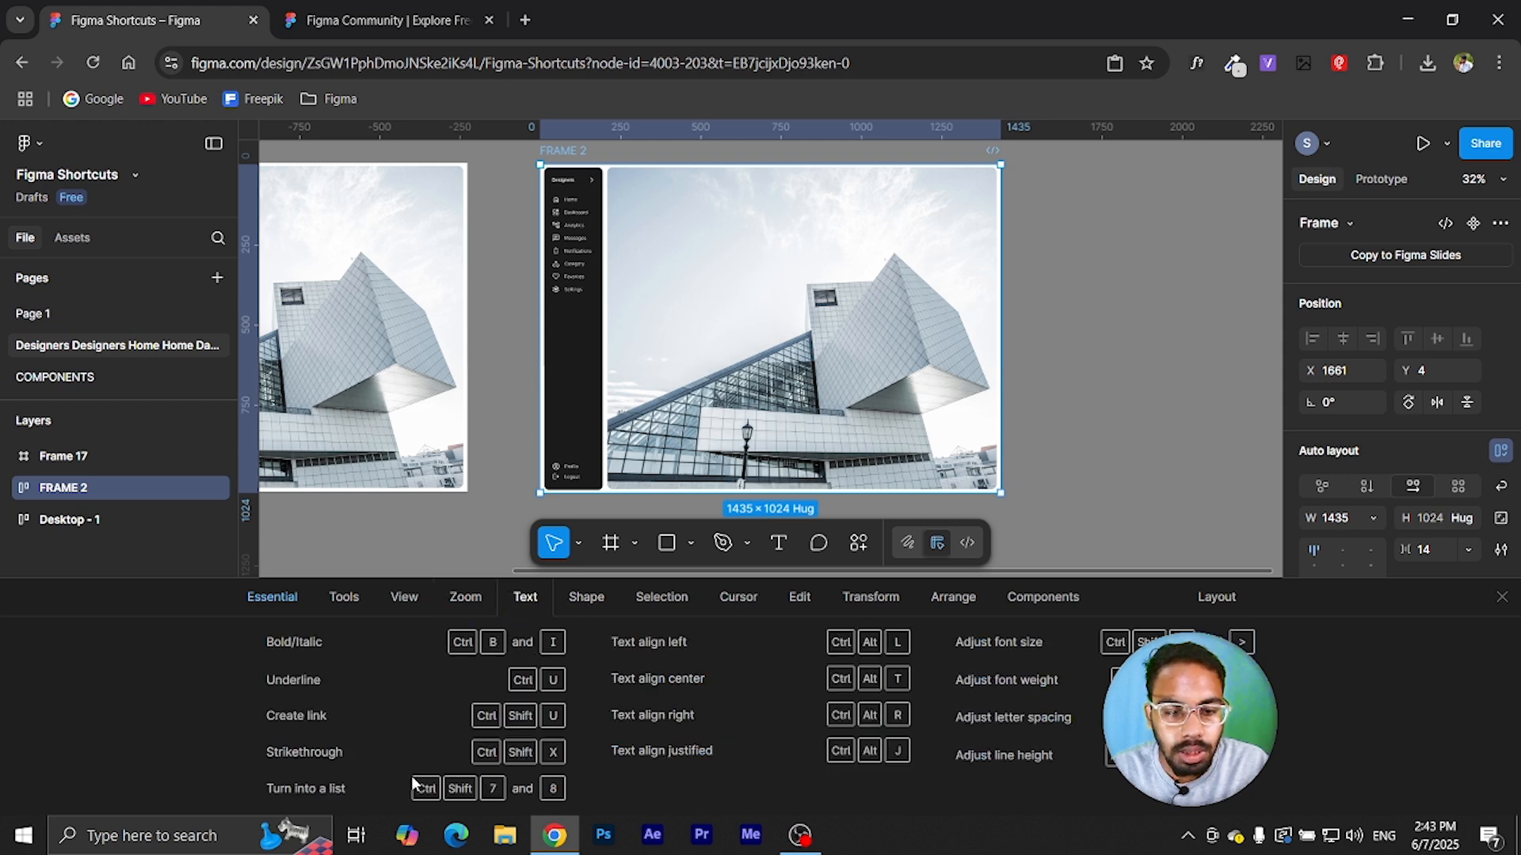
{"action": "left_click", "coordinate": [587, 606]}
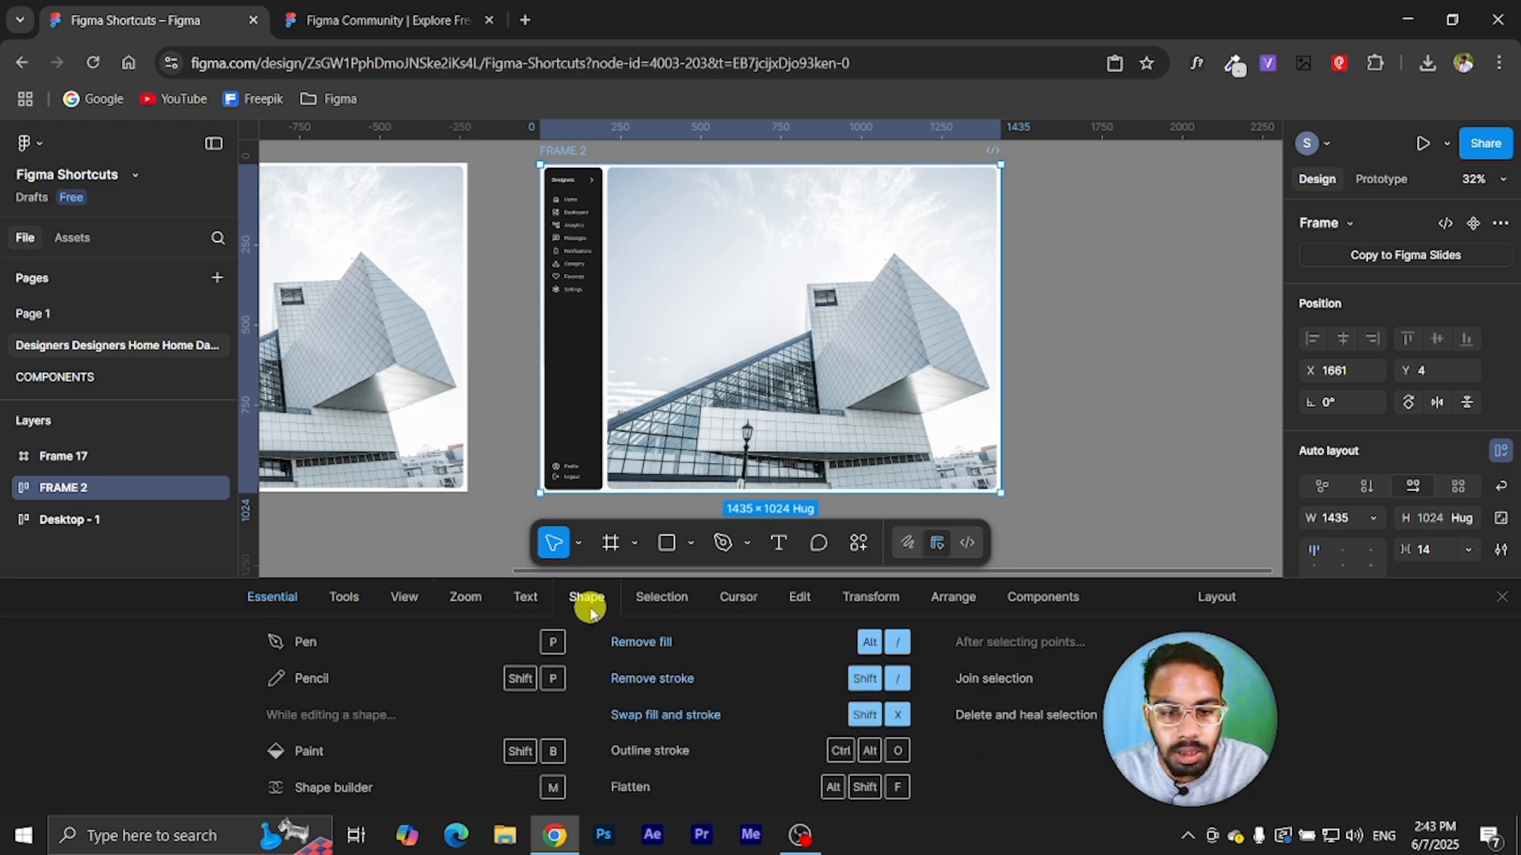
{"action": "left_click", "coordinate": [663, 606]}
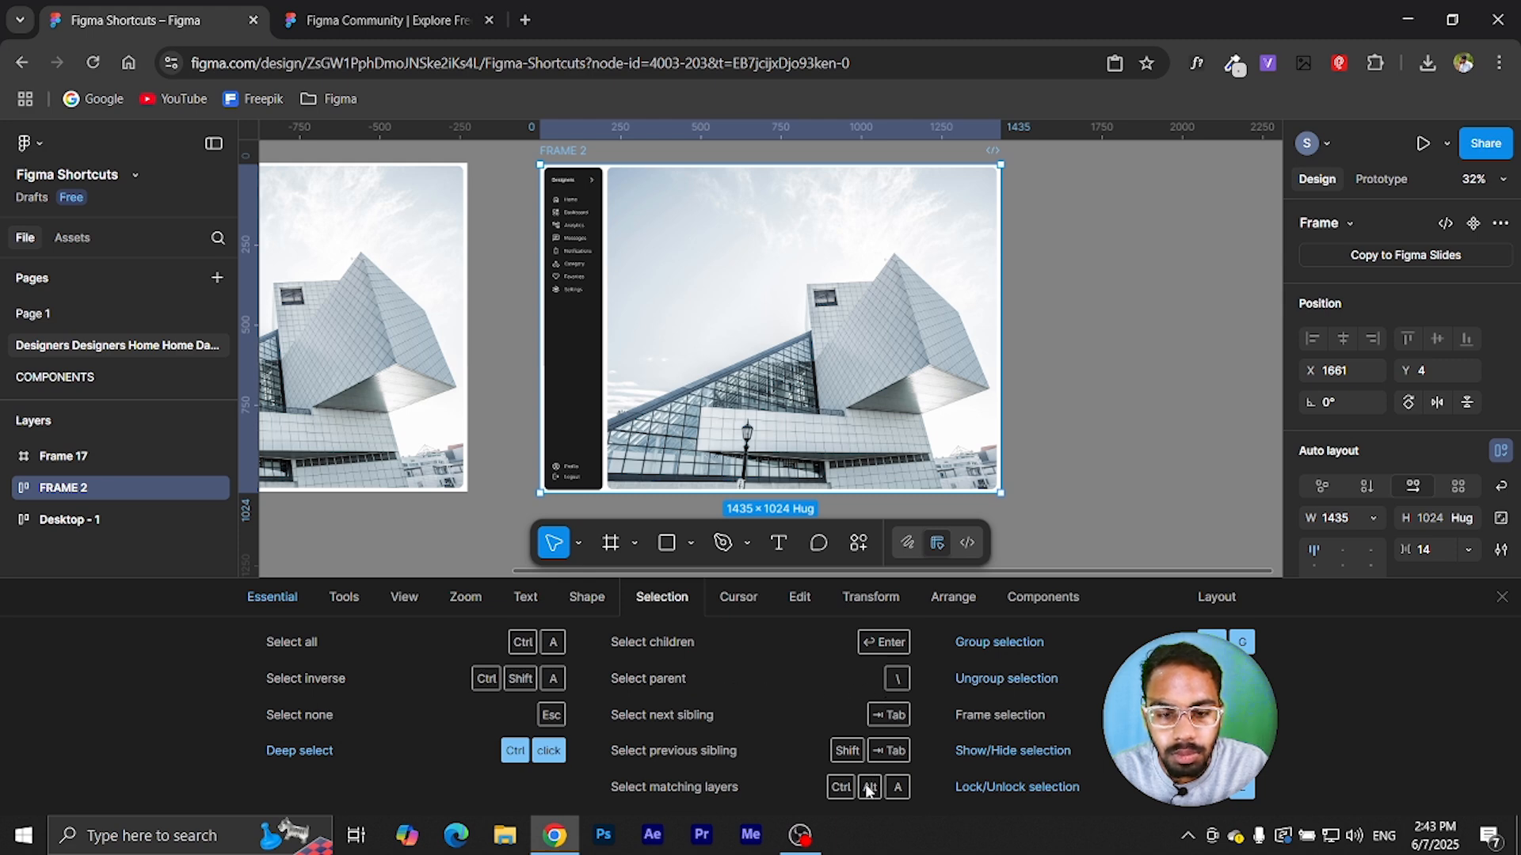
{"action": "left_click", "coordinate": [1120, 405]}
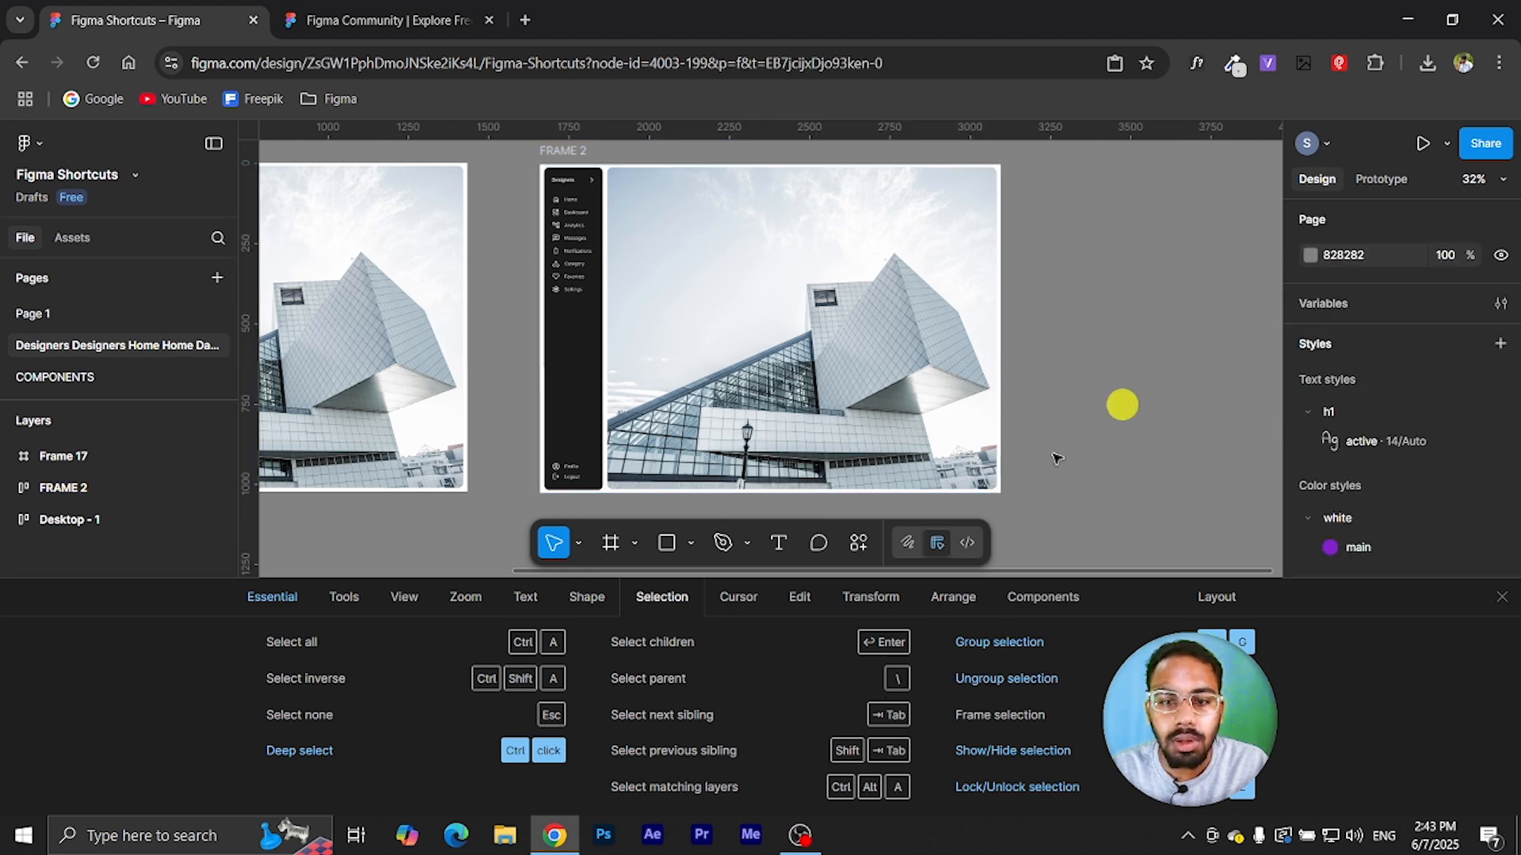
{"action": "scroll", "coordinate": [1109, 420], "scroll_direction": "down", "scroll_amount": 3}
{"action": "left_click", "coordinate": [1502, 597]}
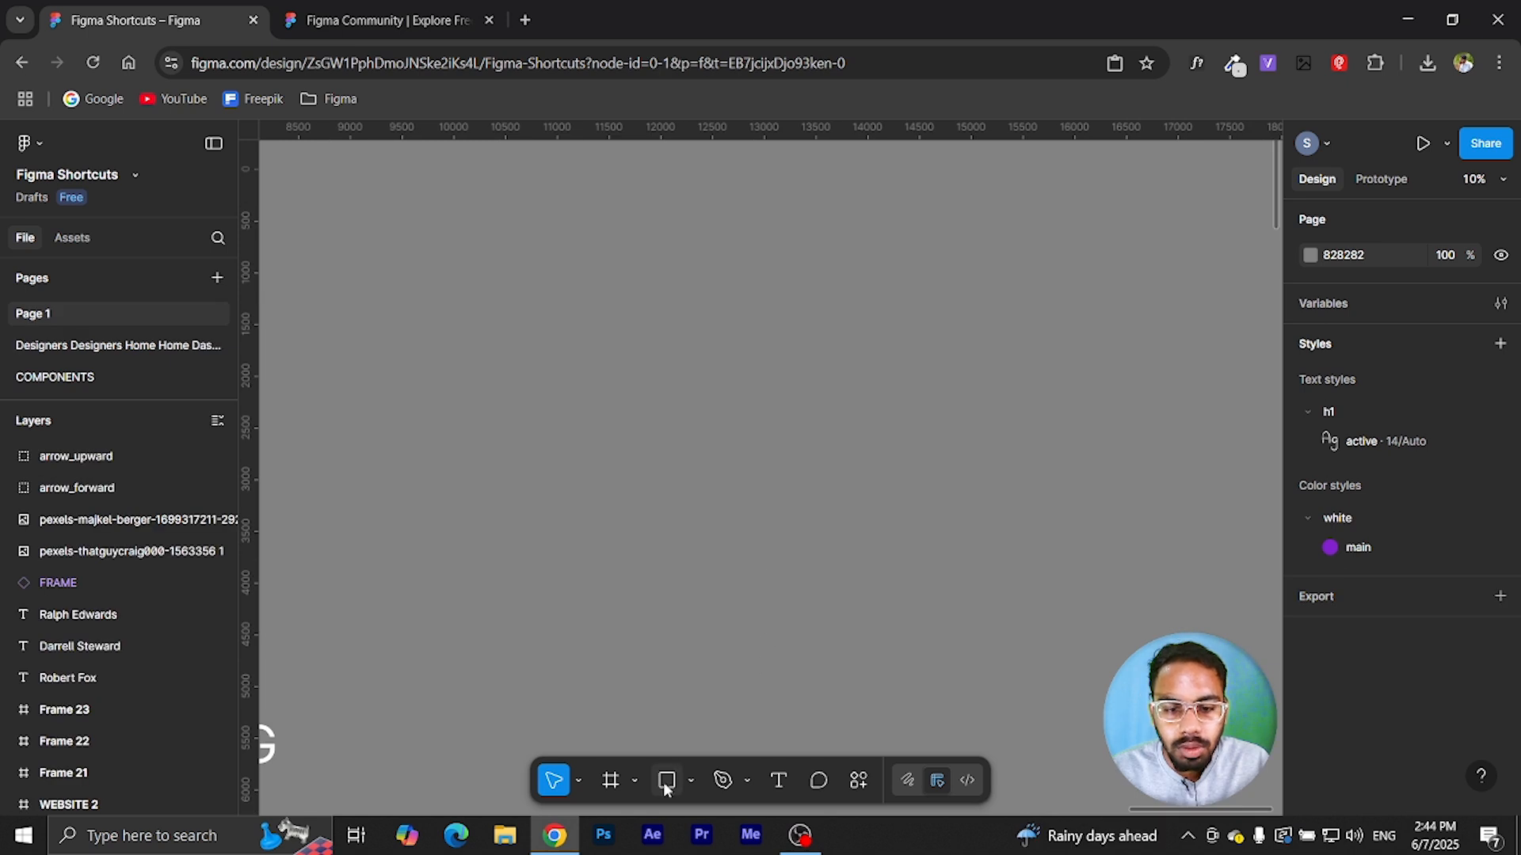
- Draw a circle about 478 × 478 with the Ellipse tool on an empty area of Page 1
{"action": "left_click", "coordinate": [690, 781]}
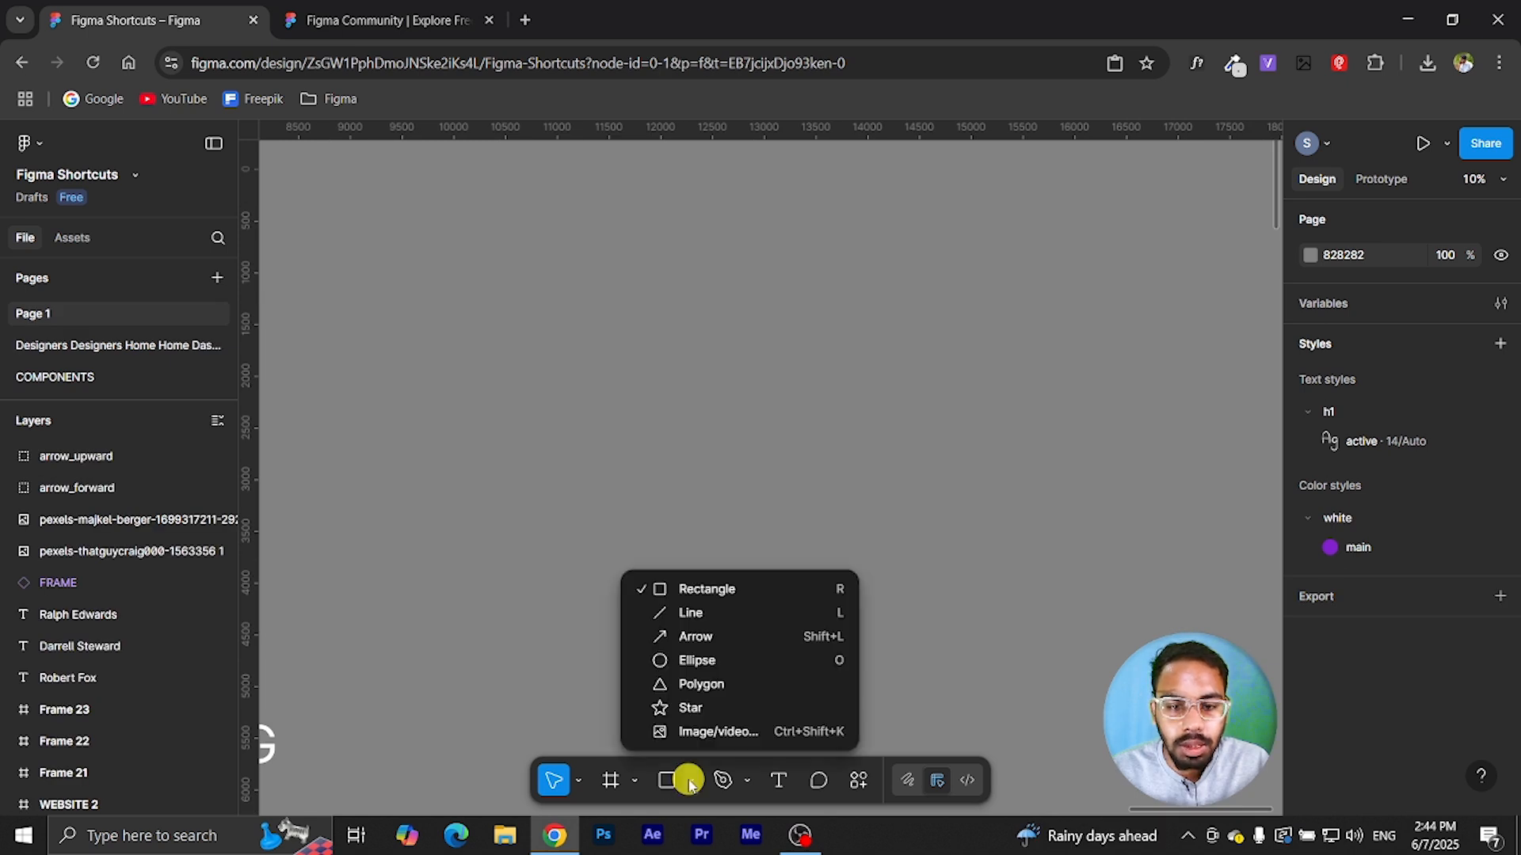
{"action": "left_click", "coordinate": [697, 661]}
{"action": "left_click_drag", "start_coordinate": [613, 383], "coordinate": [664, 433]}
{"action": "scroll", "coordinate": [694, 478], "scroll_direction": "up", "scroll_amount": 3}
- Draw a frame about 1130 × 560 around the circle and position the circle near the frame's left end
{"action": "left_click", "coordinate": [632, 781]}
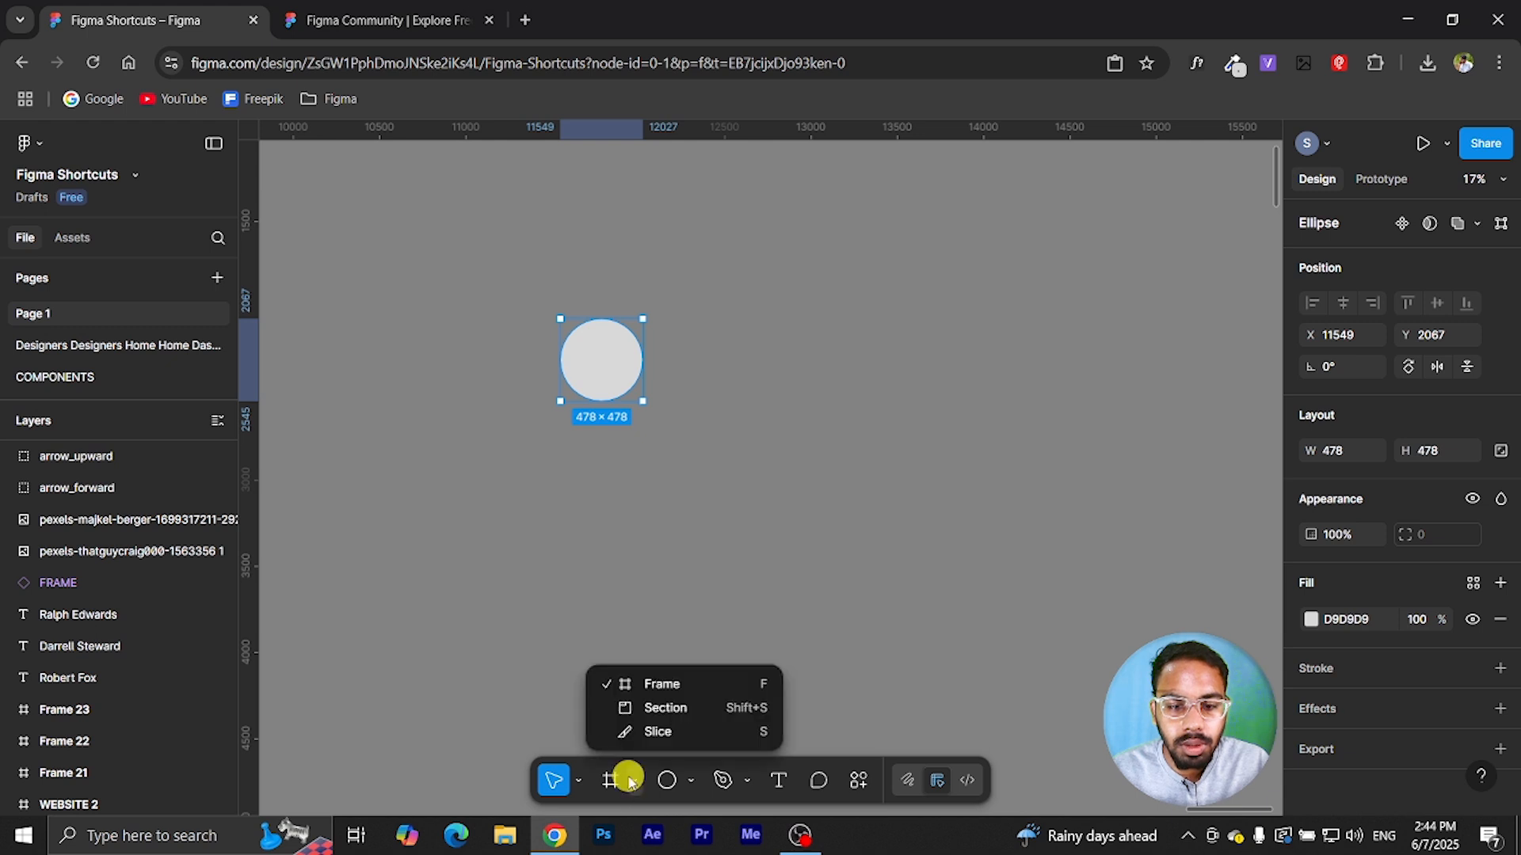
{"action": "left_click", "coordinate": [644, 685]}
{"action": "left_click_drag", "start_coordinate": [551, 305], "coordinate": [744, 402]}
{"action": "scroll", "coordinate": [640, 375], "scroll_direction": "up", "scroll_amount": 1}
{"action": "left_click", "coordinate": [621, 363]}
{"action": "left_click_drag", "start_coordinate": [592, 374], "coordinate": [594, 367]}
- Set the corner radius of the frame around the circle to 240
{"action": "left_click", "coordinate": [568, 279]}
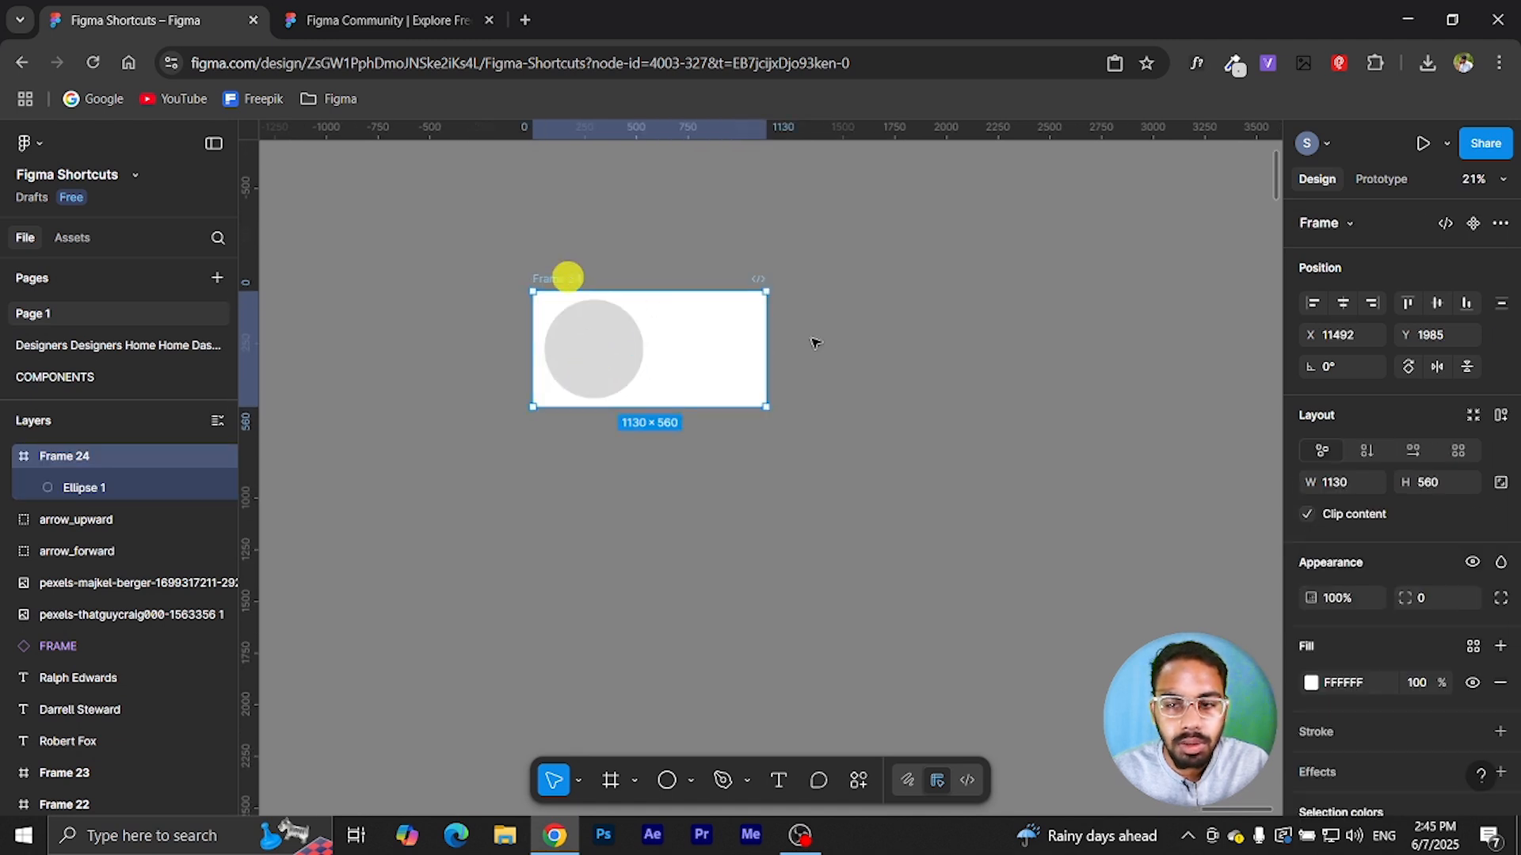
{"action": "left_click_drag", "start_coordinate": [1398, 598], "coordinate": [1353, 621]}
{"action": "left_click", "coordinate": [1430, 598]}
{"action": "type", "text": "4"}
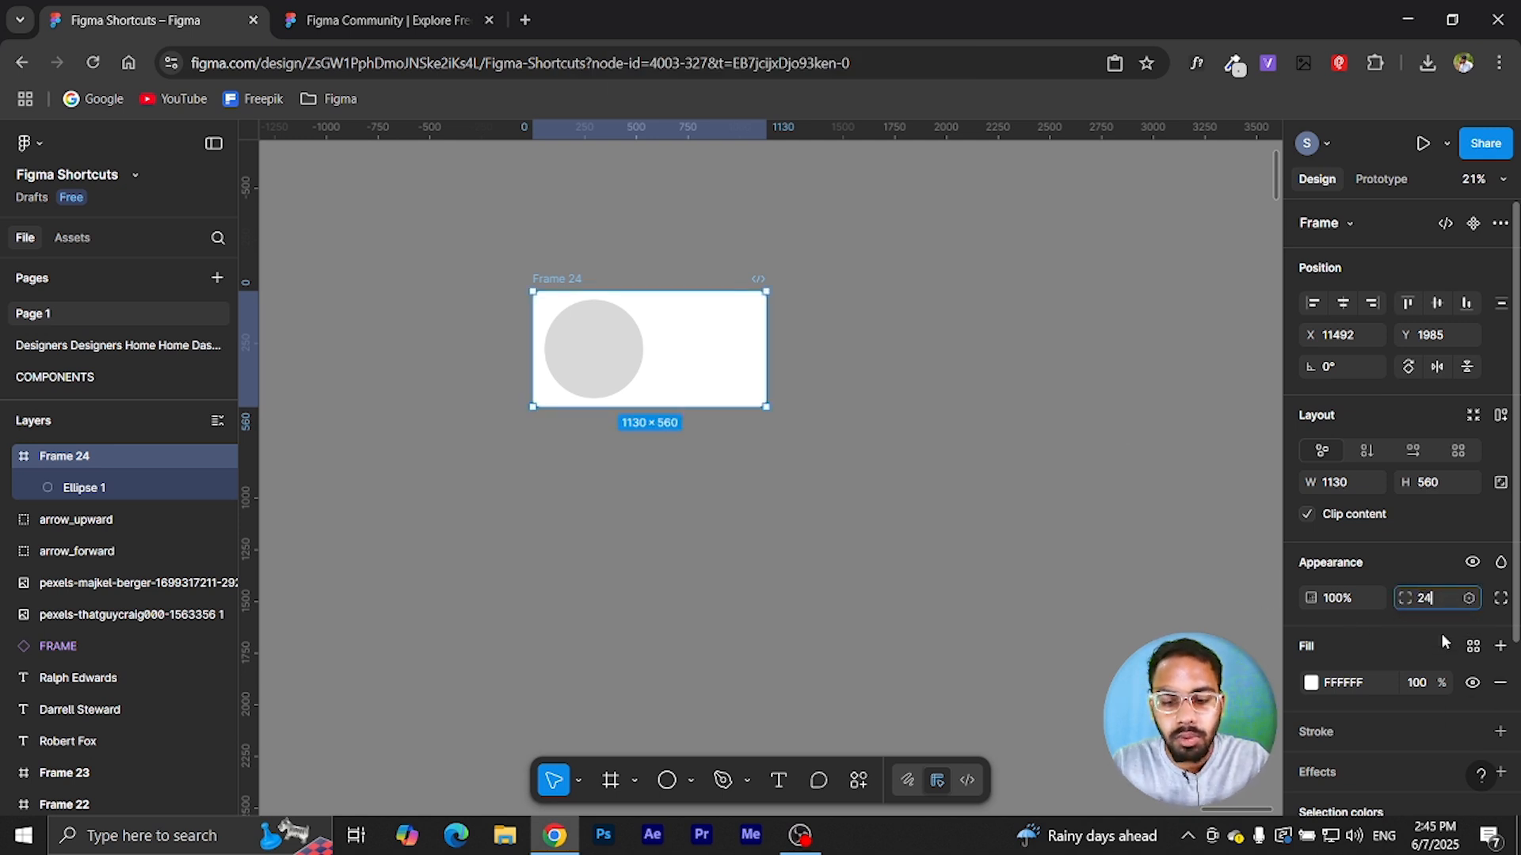
{"action": "type", "text": "0240"}
{"action": "key", "text": "Return"}
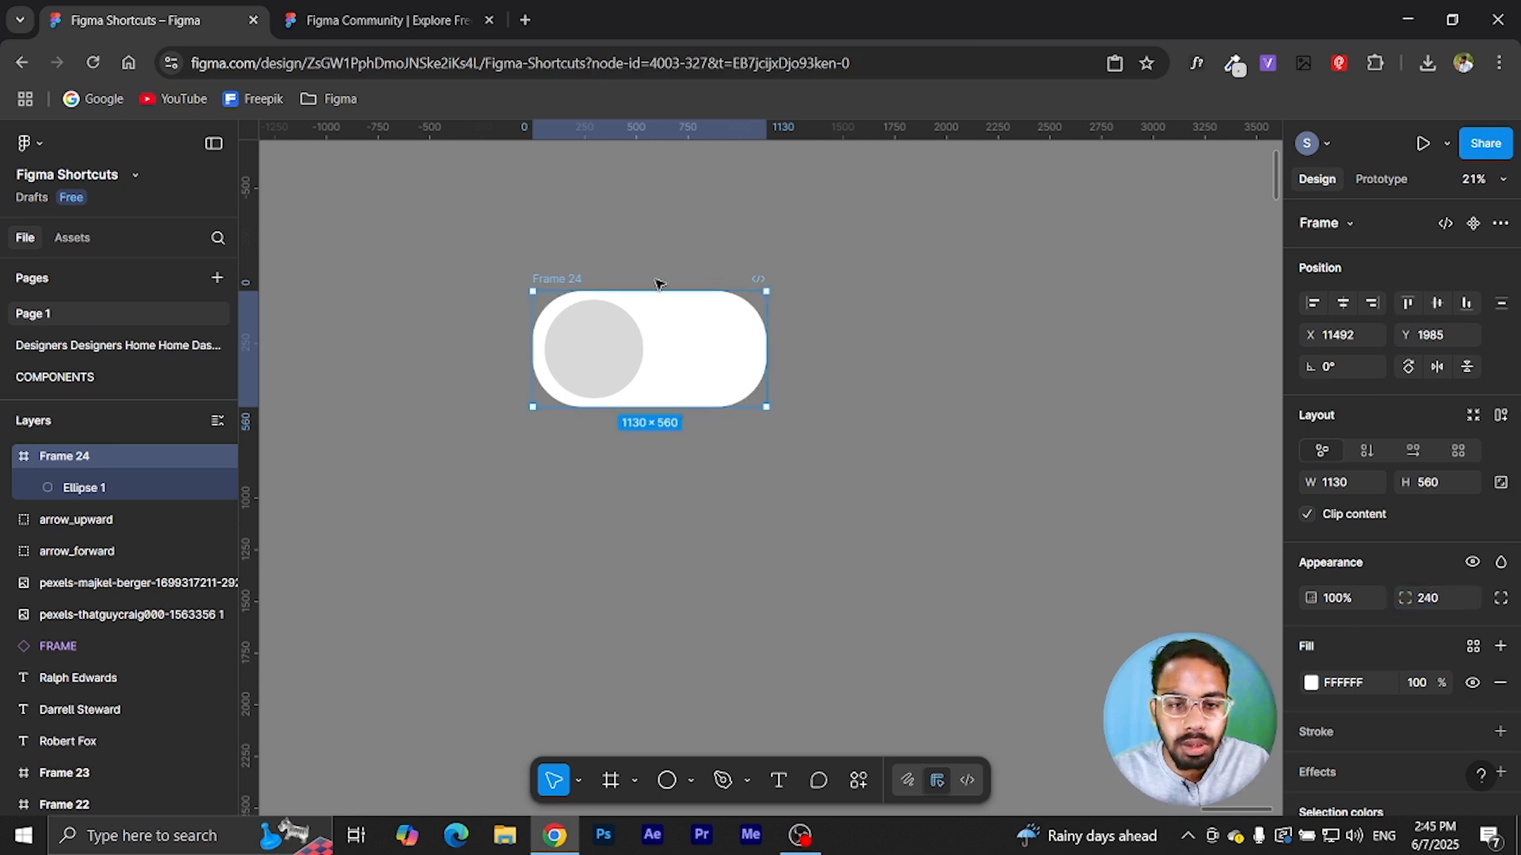
- Duplicate the rounded frame directly below the original and move the copy's circle to its right end
{"action": "scroll", "coordinate": [662, 289], "scroll_direction": "up", "scroll_amount": 1}
{"action": "left_click_drag", "start_coordinate": [560, 279], "coordinate": [554, 438], "text": "alt"}
{"action": "left_click", "coordinate": [855, 459]}
{"action": "left_click_drag", "start_coordinate": [608, 537], "coordinate": [699, 537]}
- Set the duplicated frame's fill to 1B1B1B and clear the selection
{"action": "left_click", "coordinate": [556, 449]}
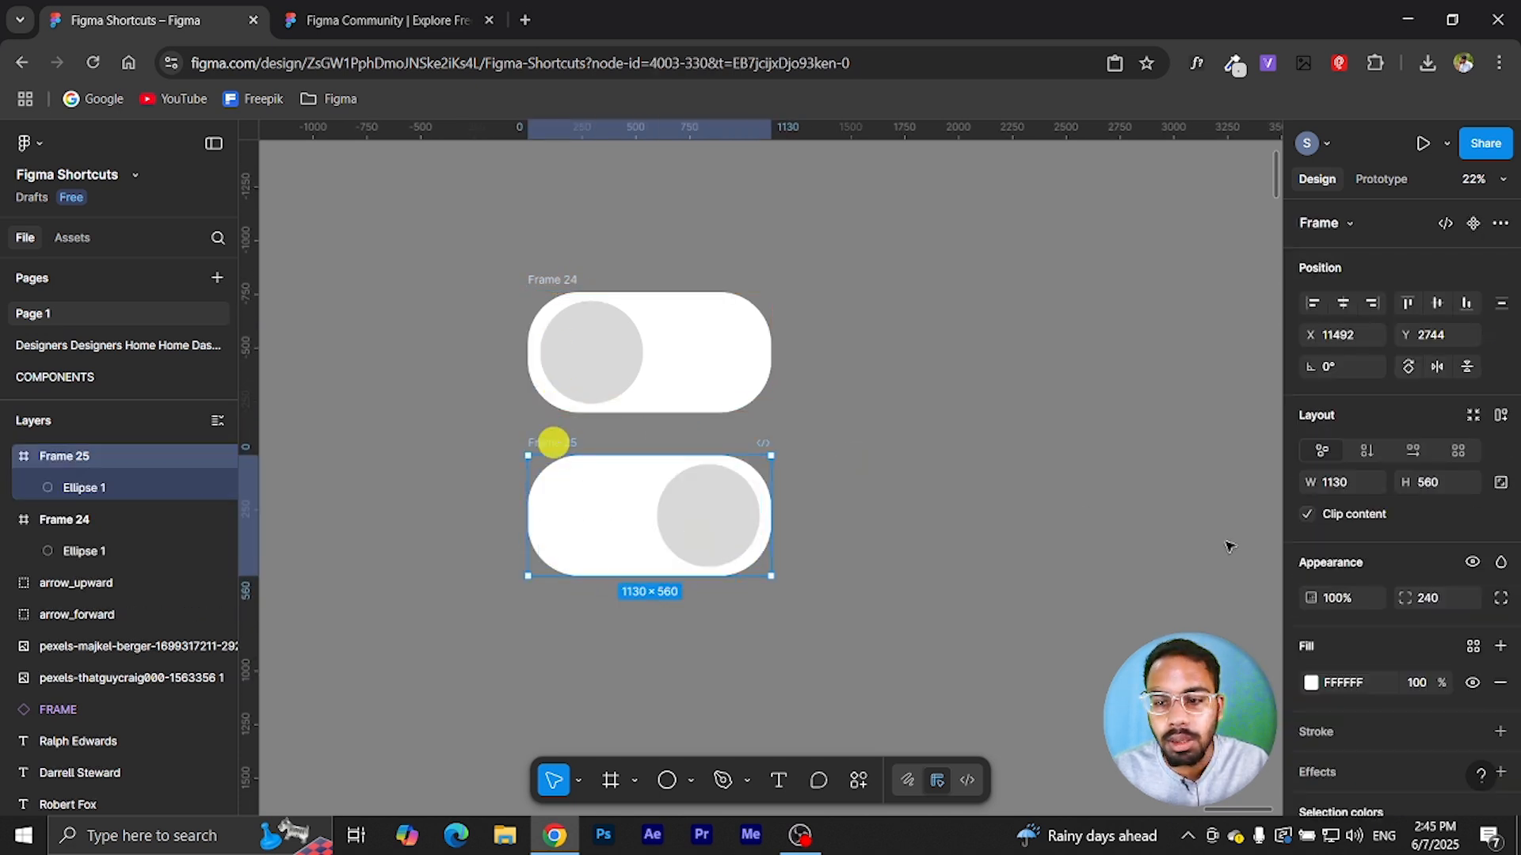
{"action": "left_click", "coordinate": [1349, 684]}
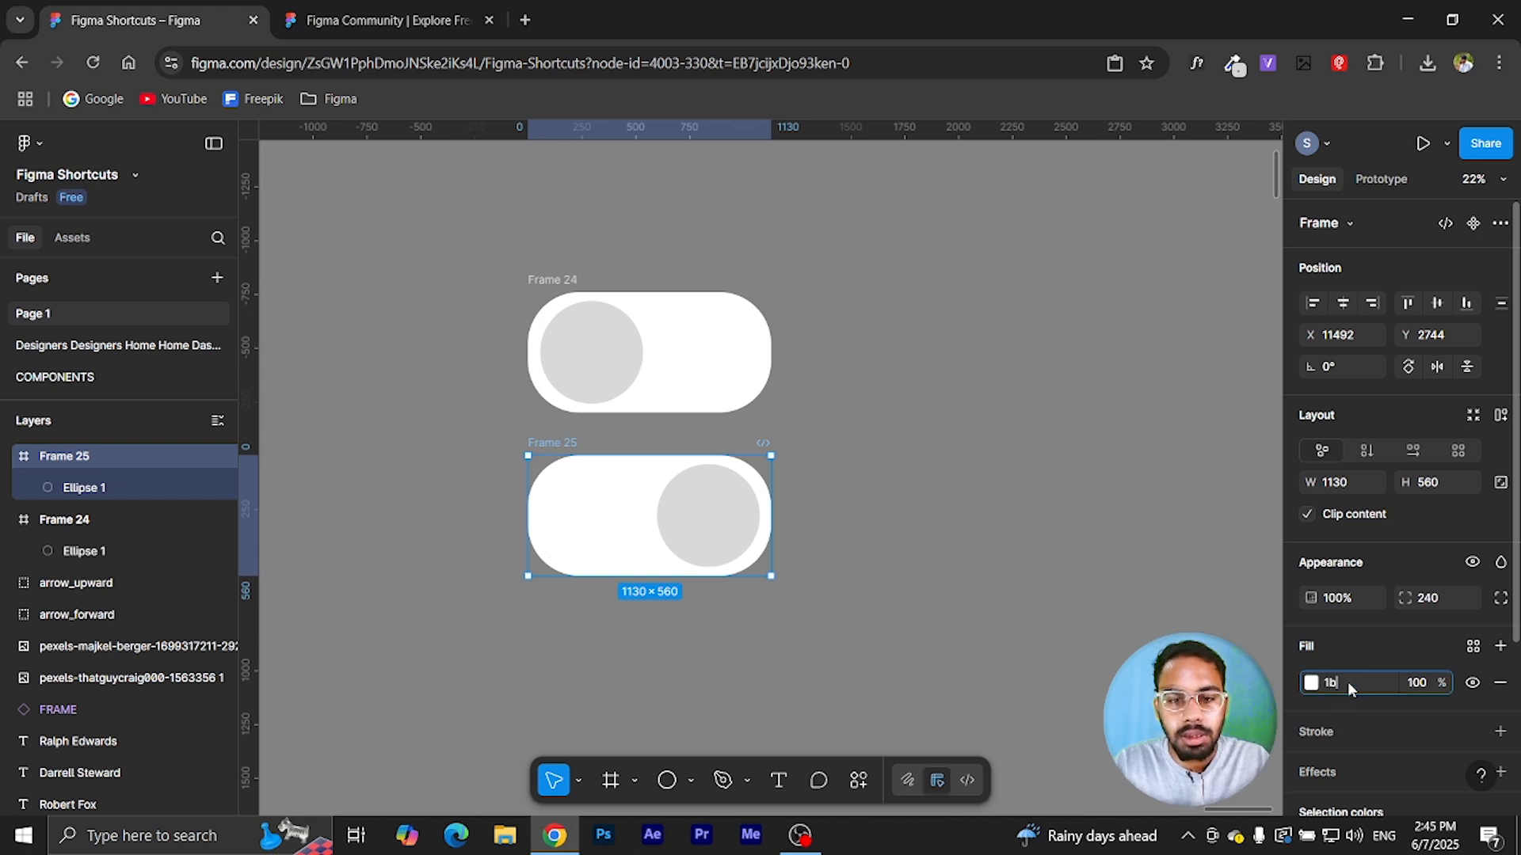
{"action": "type", "text": "000000"}
{"action": "key", "text": "Return"}
{"action": "left_click", "coordinate": [810, 512]}
- Create a component set from the white and dark toggle frames
{"action": "left_click_drag", "start_coordinate": [441, 214], "coordinate": [960, 634]}
{"action": "left_click", "coordinate": [1452, 226]}
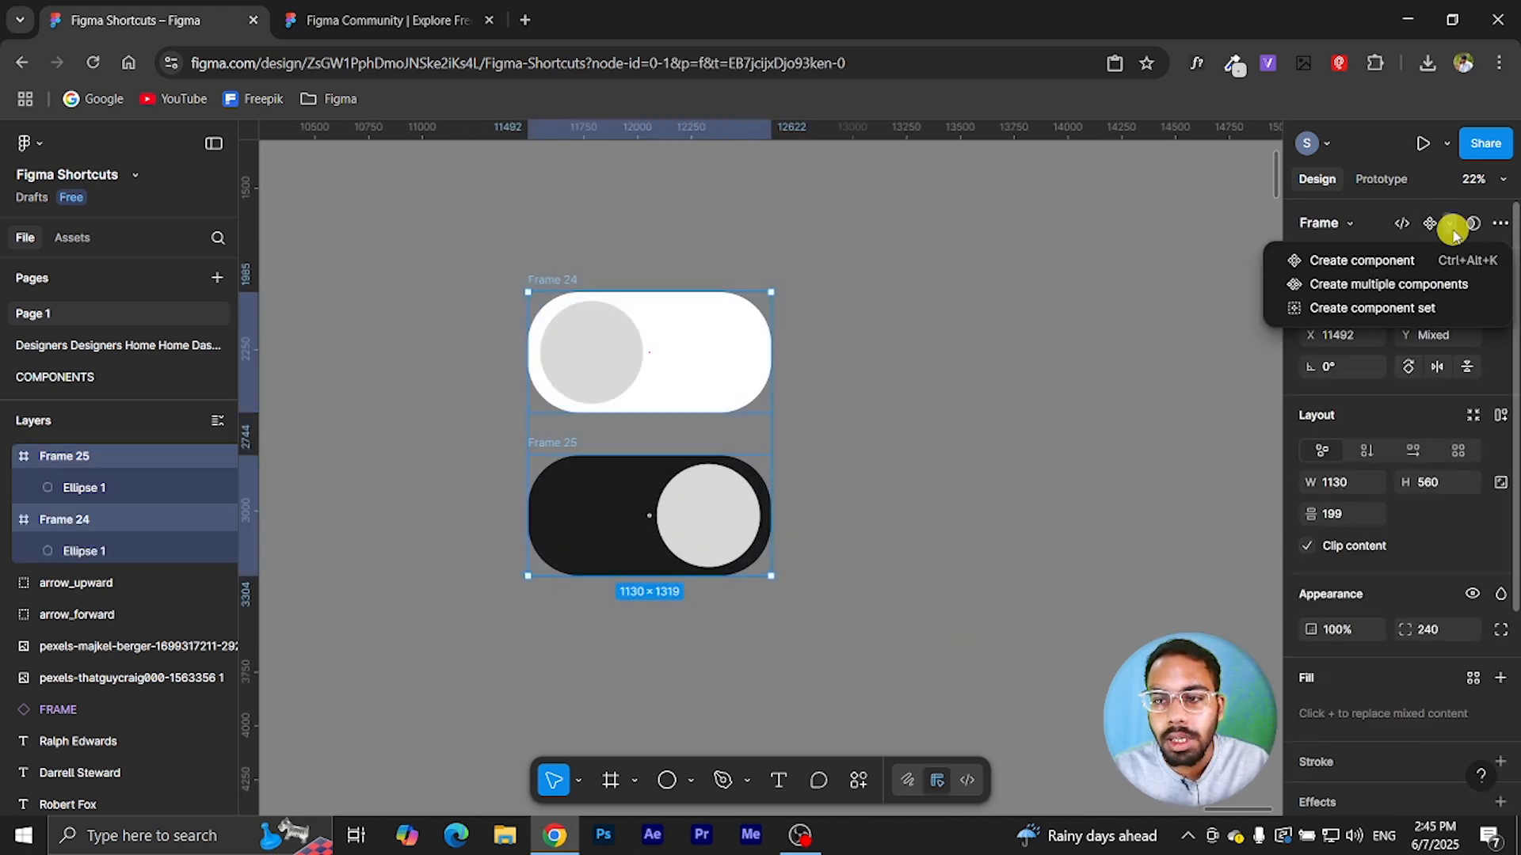
{"action": "left_click", "coordinate": [1393, 309]}
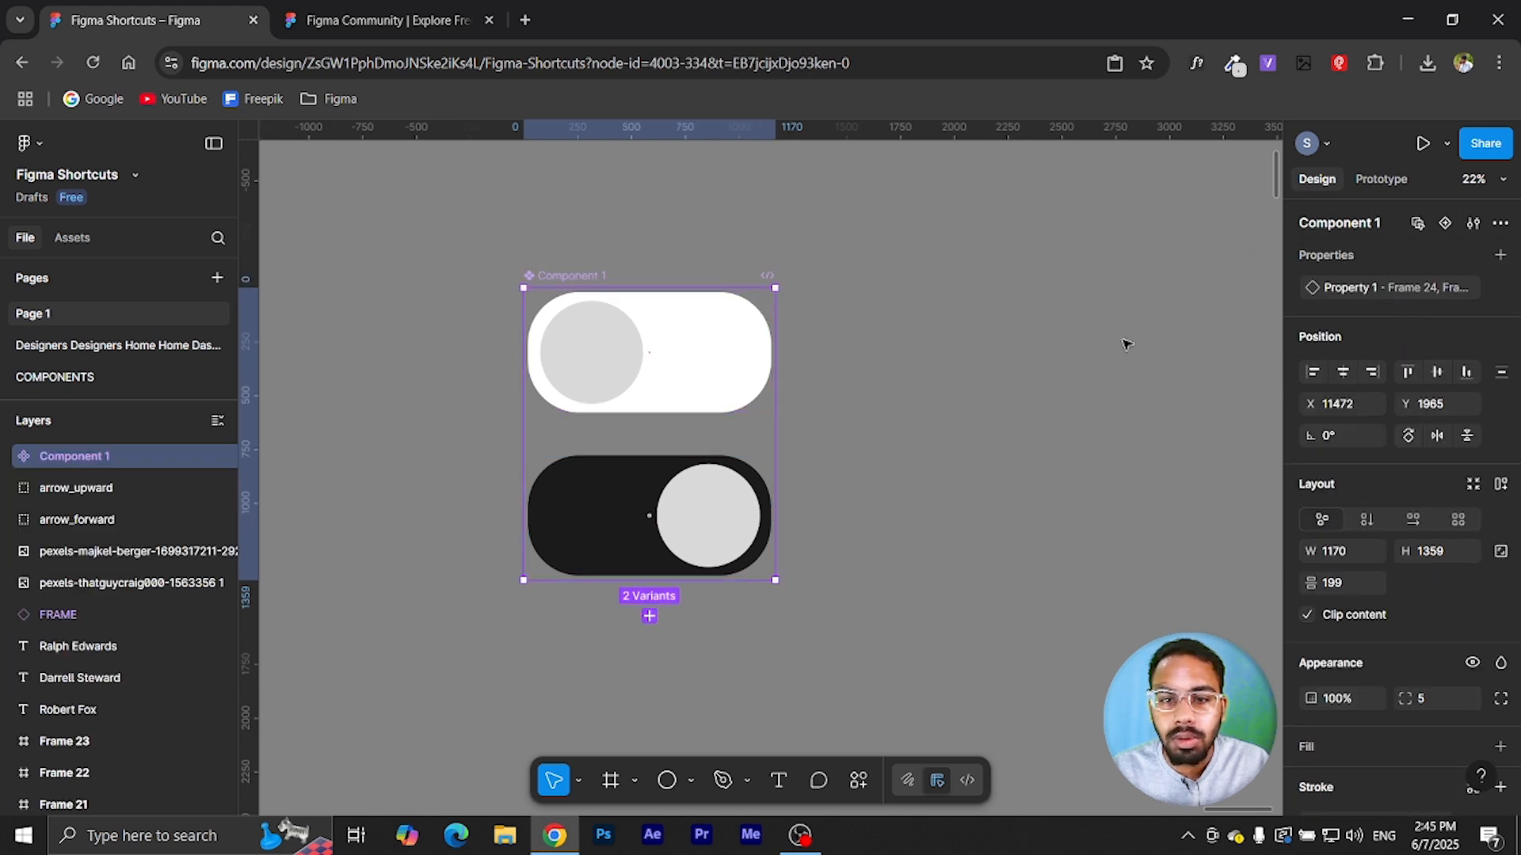
{"action": "left_click", "coordinate": [919, 355]}
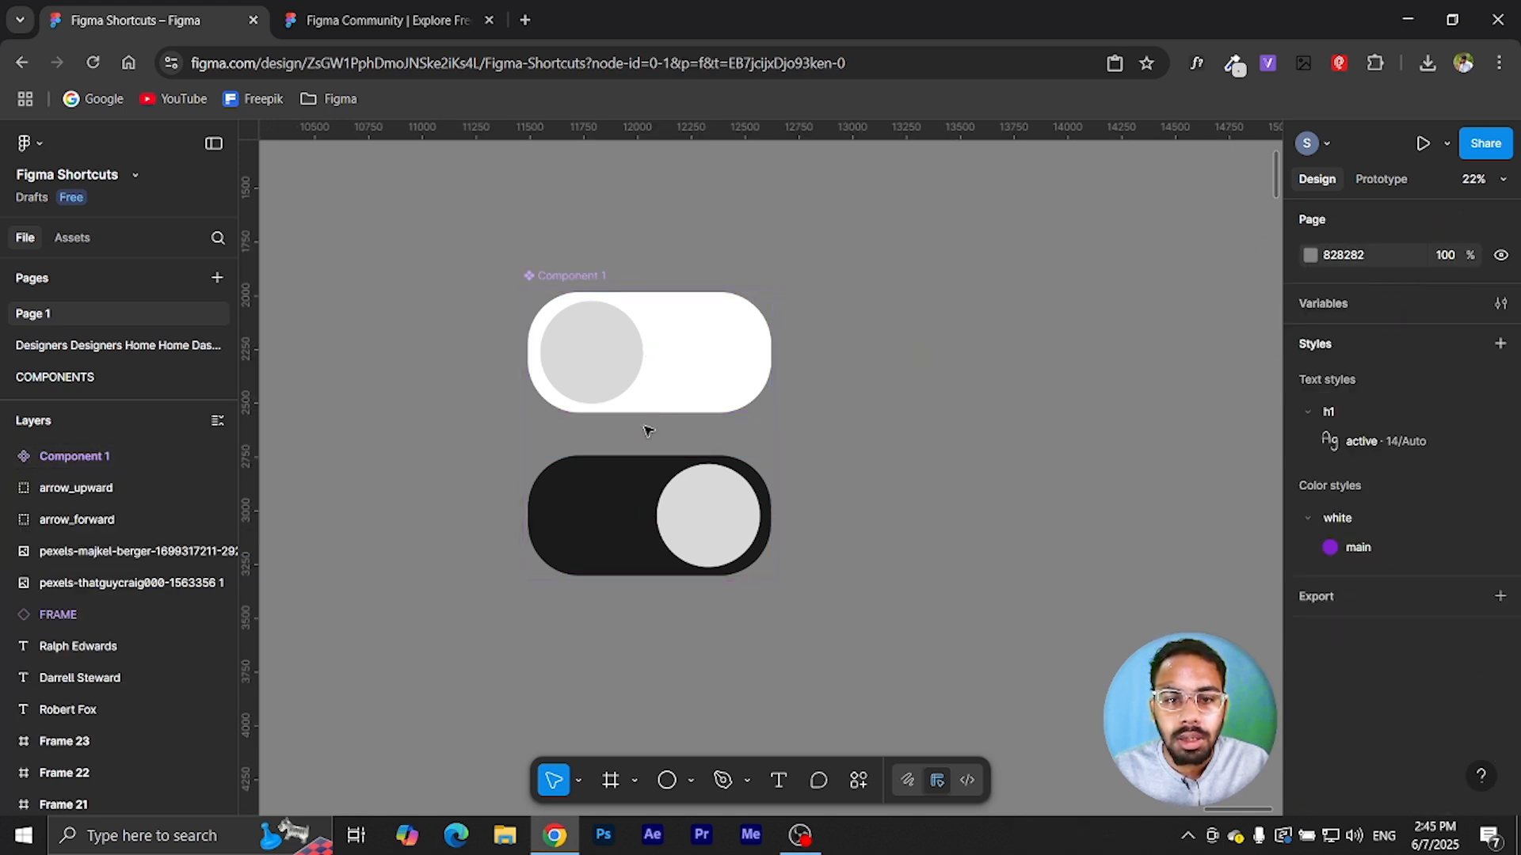
- Set Property 1 to off for the white toggle variant and to on for the dark one
{"action": "left_click", "coordinate": [658, 386]}
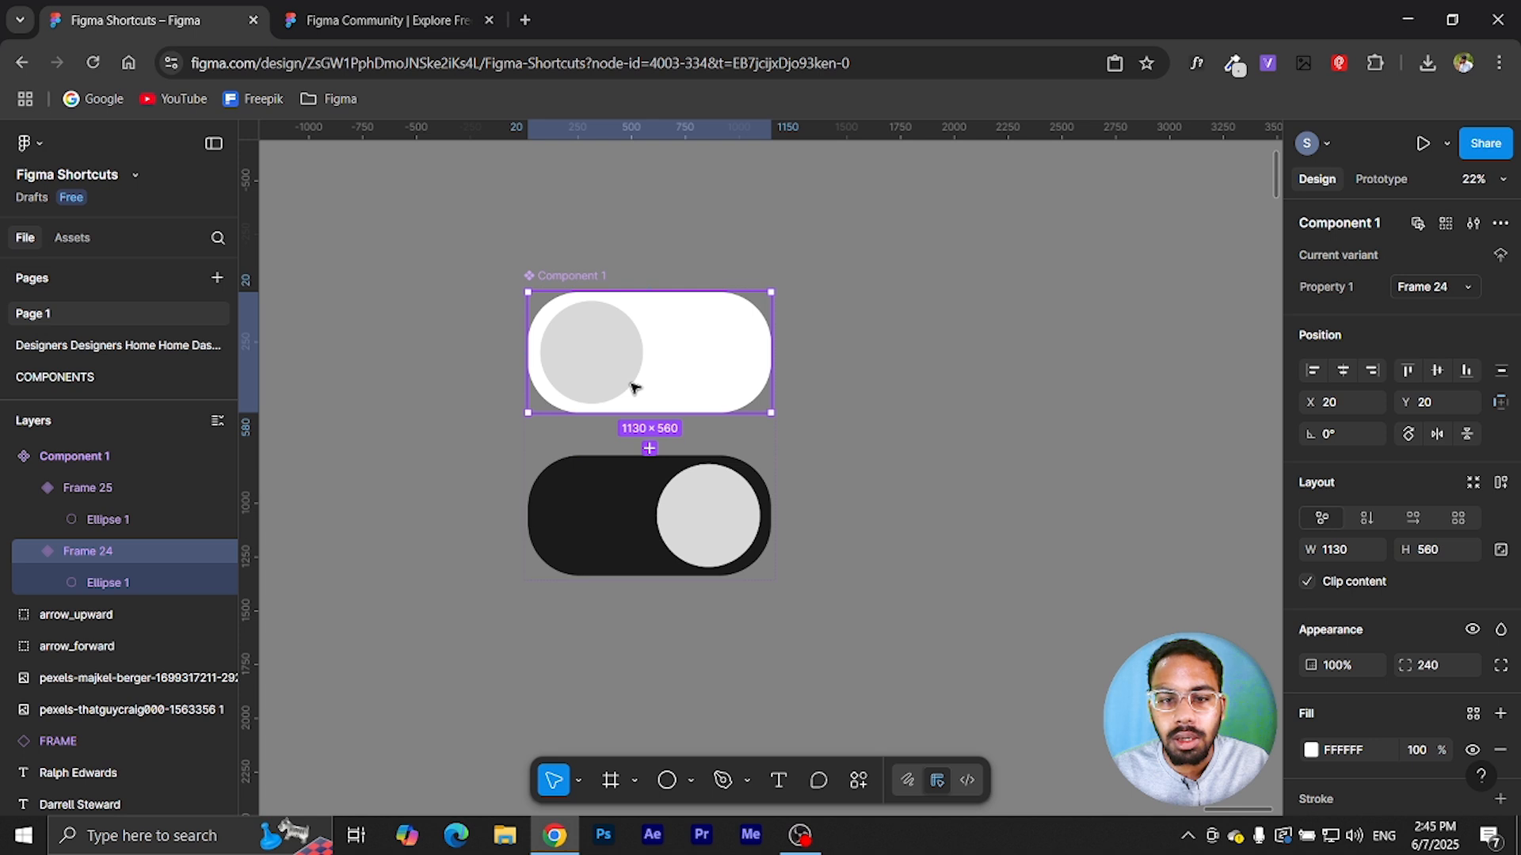
{"action": "left_click", "coordinate": [1426, 287]}
{"action": "type", "text": "off"}
{"action": "key", "text": "Return"}
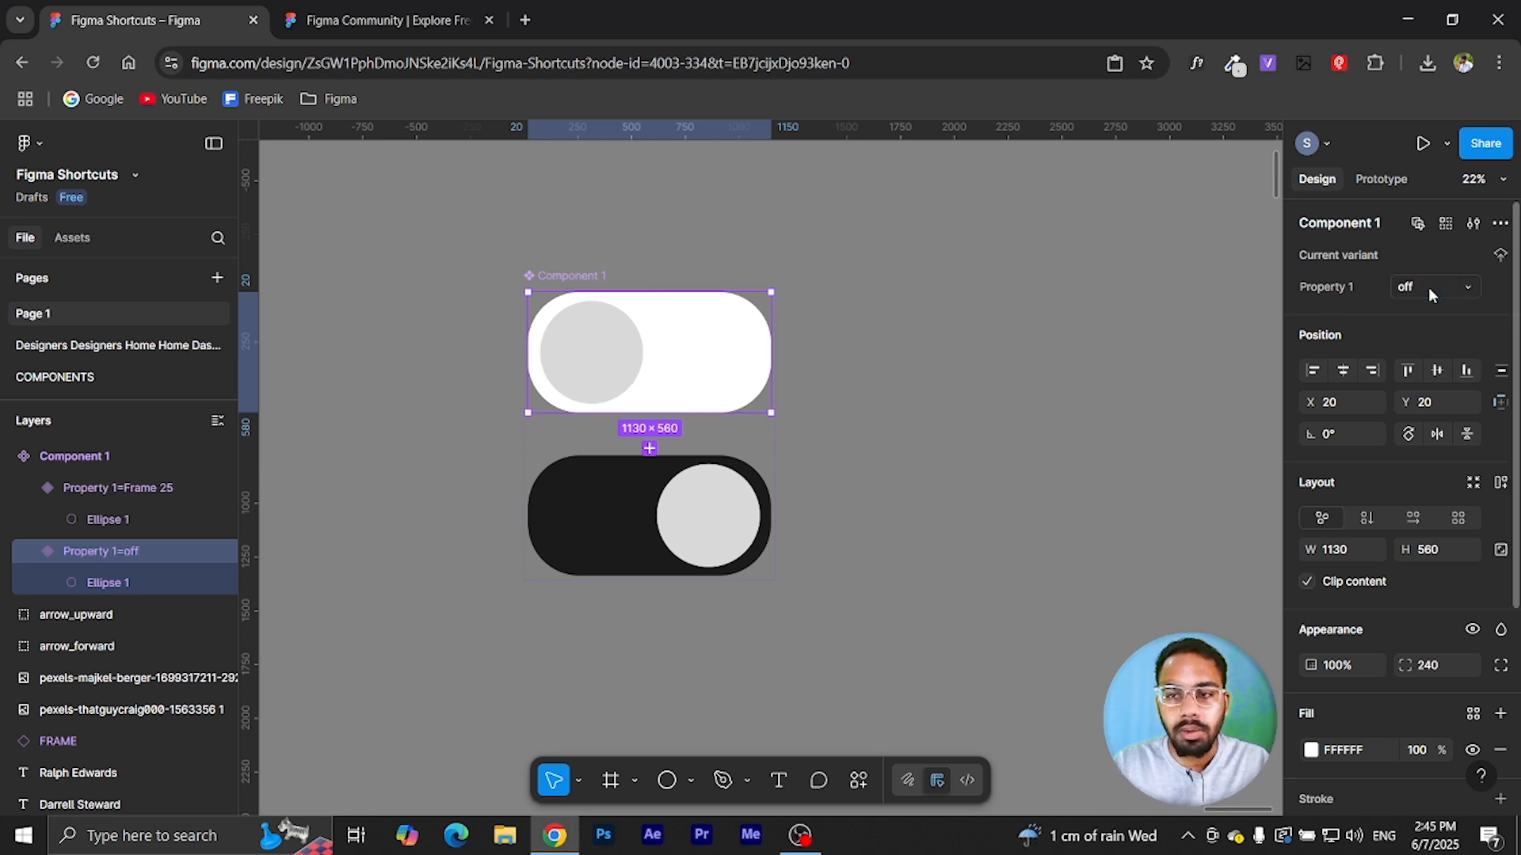
{"action": "left_click", "coordinate": [659, 502]}
{"action": "left_click", "coordinate": [1420, 289]}
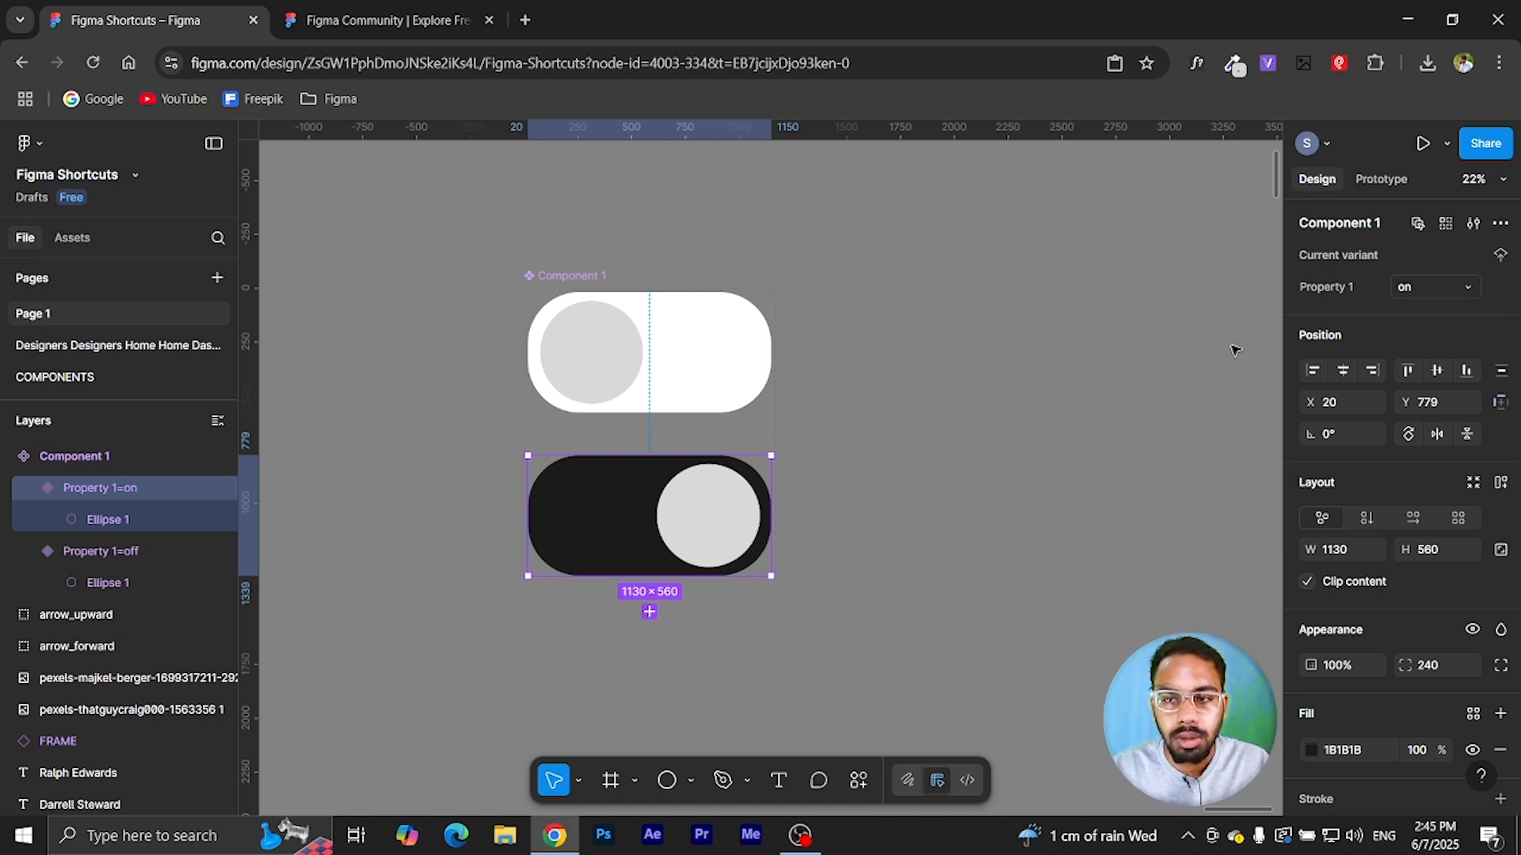
{"action": "left_click", "coordinate": [1141, 414]}
- Place an instance of the white off variant to the right of the component set
{"action": "scroll", "coordinate": [589, 361], "scroll_direction": "down", "scroll_amount": 2, "text": "ctrl"}
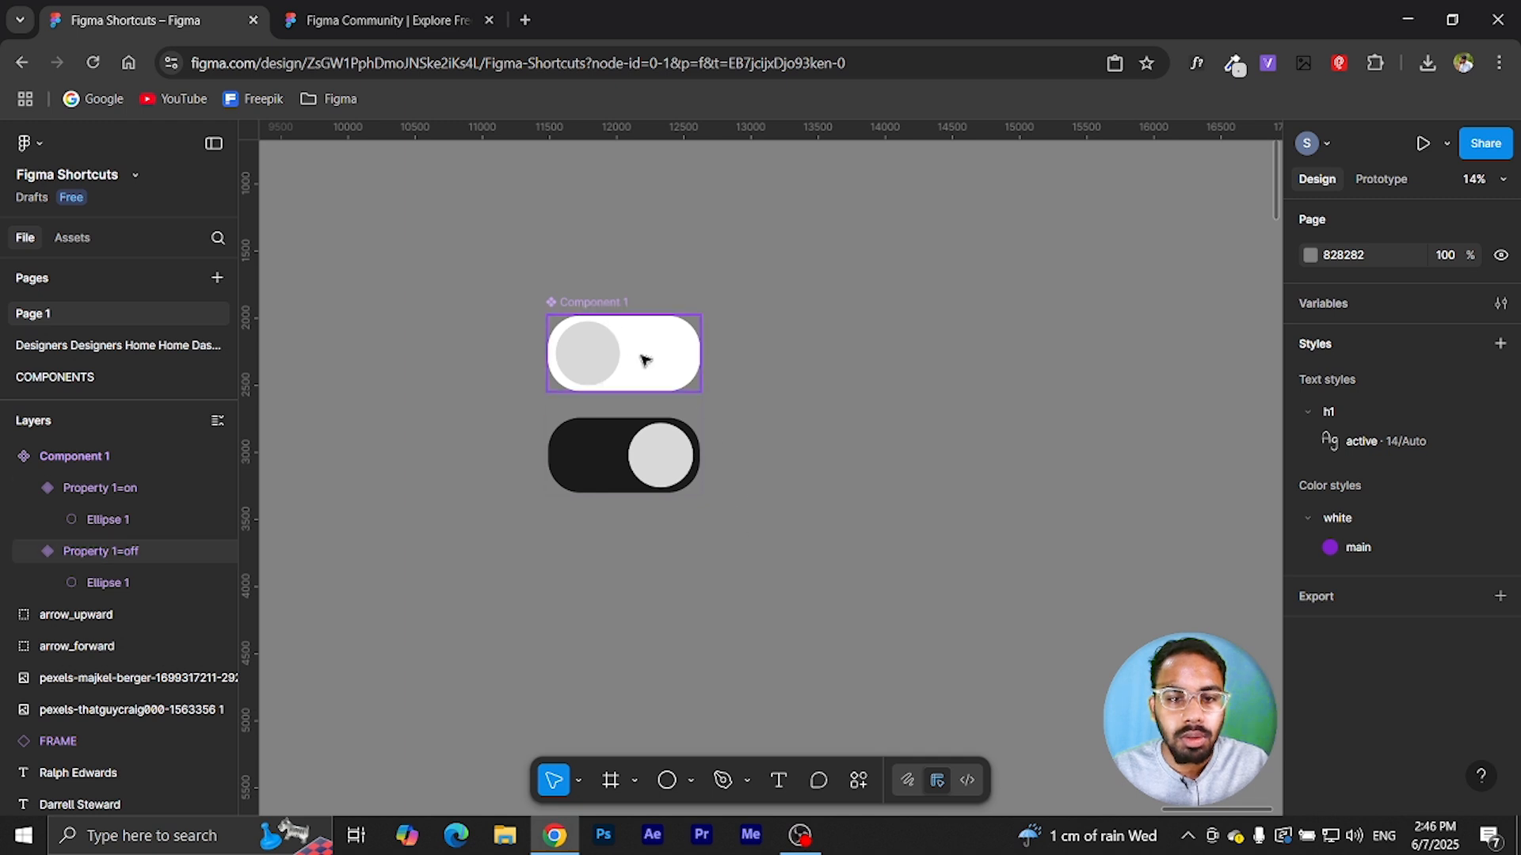
{"action": "left_click", "coordinate": [665, 354]}
{"action": "left_click_drag", "start_coordinate": [796, 361], "coordinate": [924, 359]}
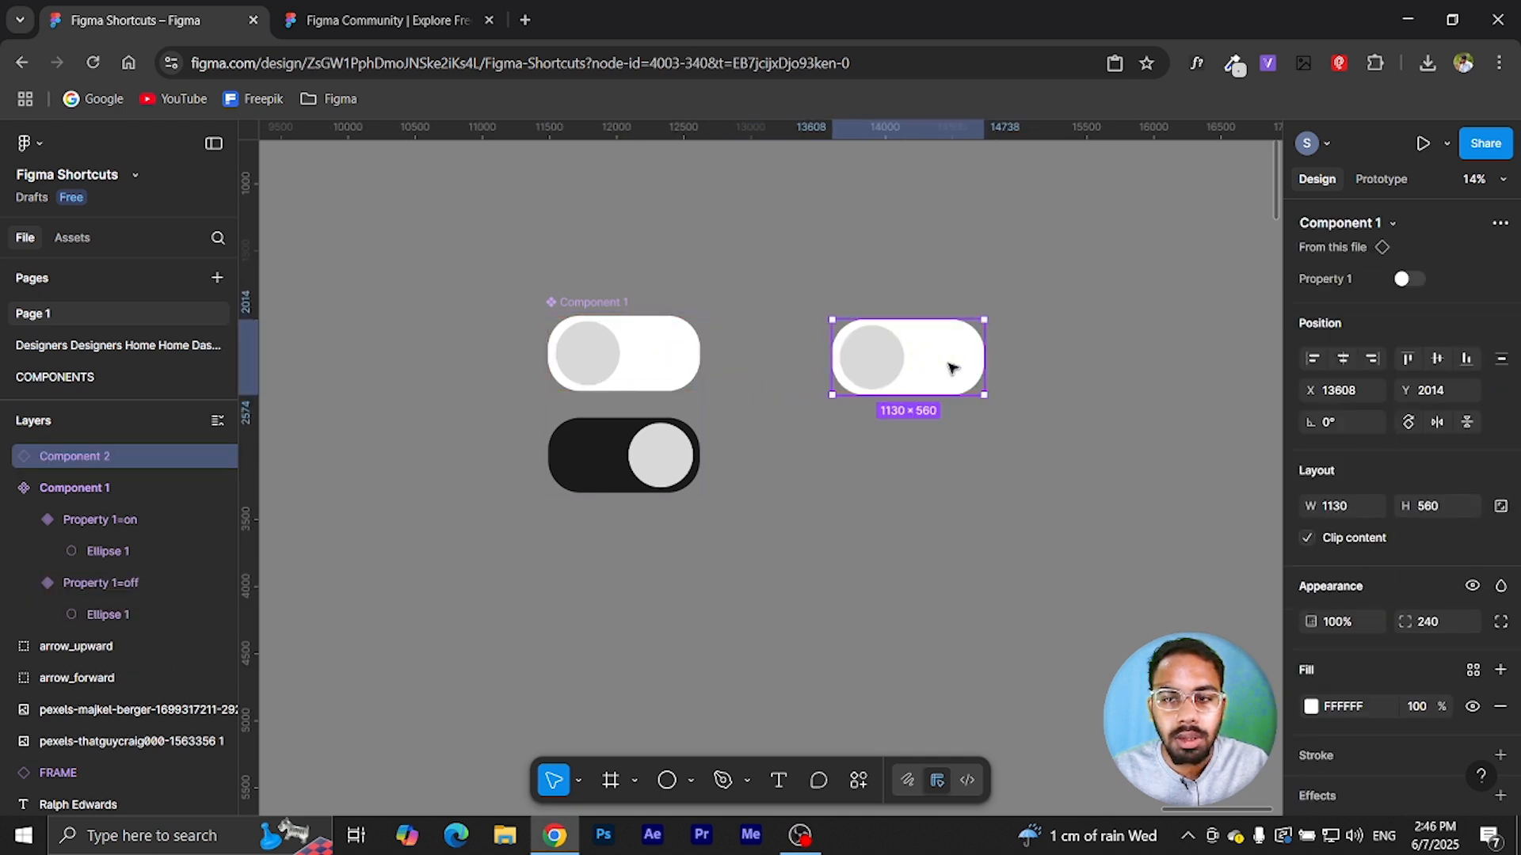
- Switch the toggle instance's Property 1 on and off repeatedly, leaving it on
{"action": "left_click", "coordinate": [1410, 282]}
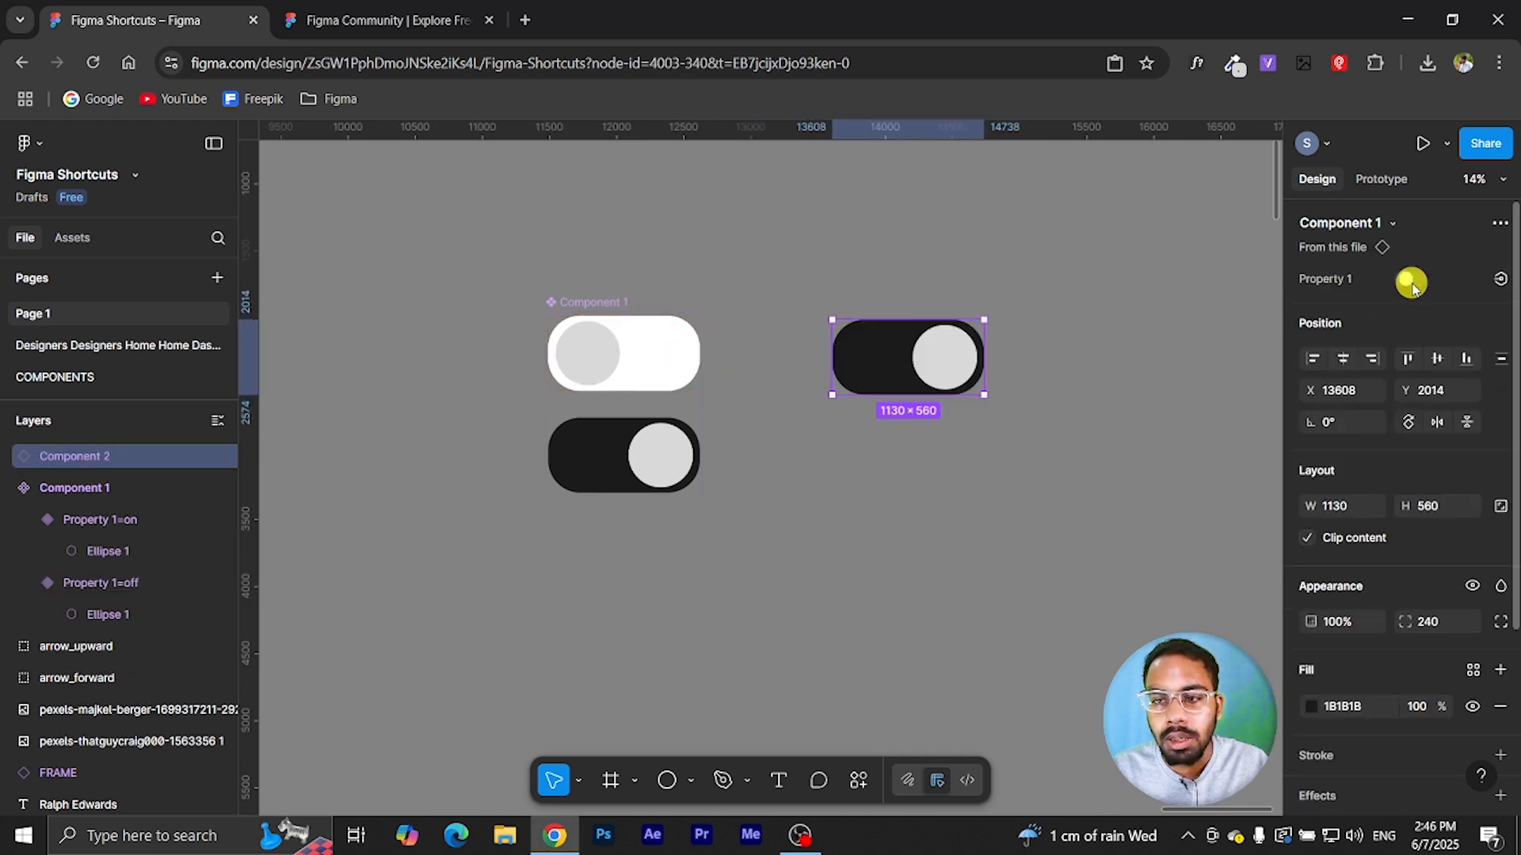
{"action": "left_click", "coordinate": [1411, 284]}
{"action": "left_click", "coordinate": [1412, 285]}
{"action": "left_click", "coordinate": [1412, 284]}
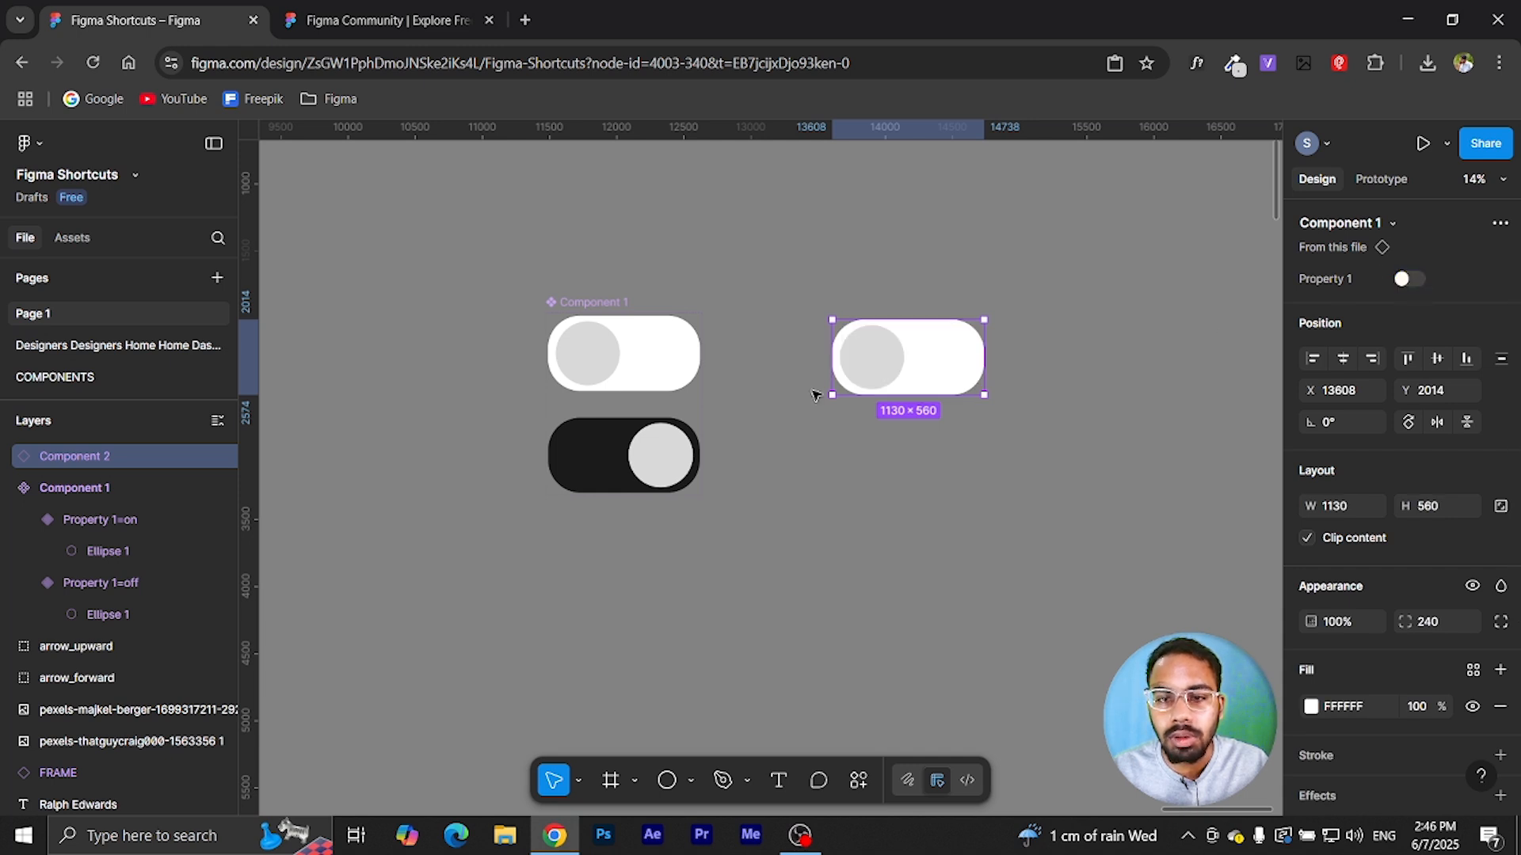
{"action": "left_click", "coordinate": [1406, 281]}
{"action": "left_click", "coordinate": [1406, 281]}
{"action": "left_click", "coordinate": [882, 483]}
{"action": "left_click", "coordinate": [889, 357]}
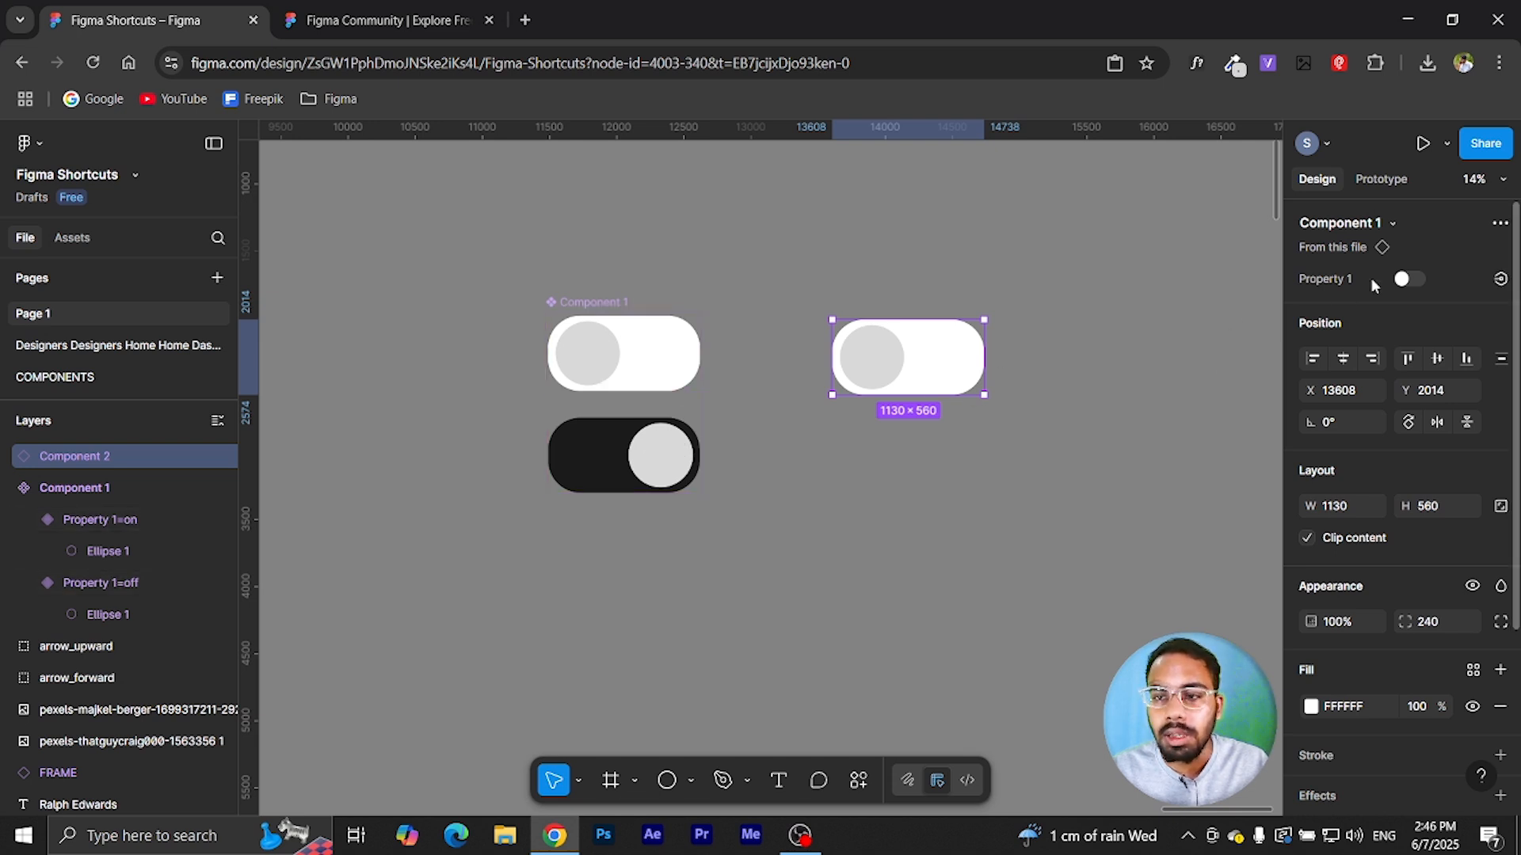
{"action": "left_click", "coordinate": [1402, 278]}
{"action": "left_click", "coordinate": [1402, 278]}
{"action": "left_click", "coordinate": [1402, 279]}
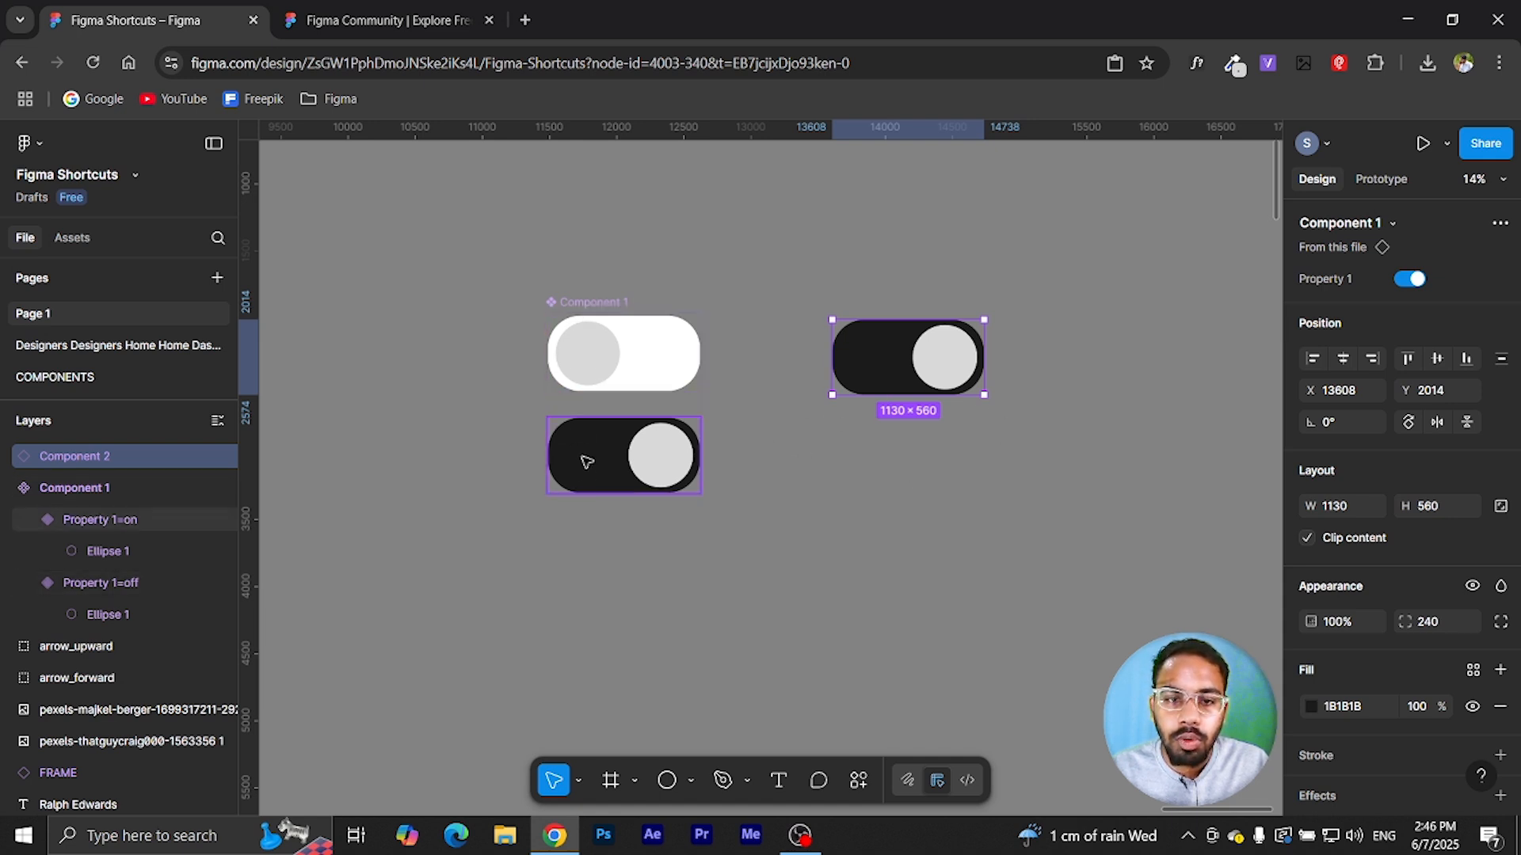
- Duplicate the dark toggle instance below itself and switch the copy's Property 1 off
{"action": "left_click", "coordinate": [823, 494]}
{"action": "left_click", "coordinate": [883, 351]}
{"action": "left_click_drag", "start_coordinate": [904, 374], "coordinate": [911, 474]}
{"action": "left_click", "coordinate": [1411, 283]}
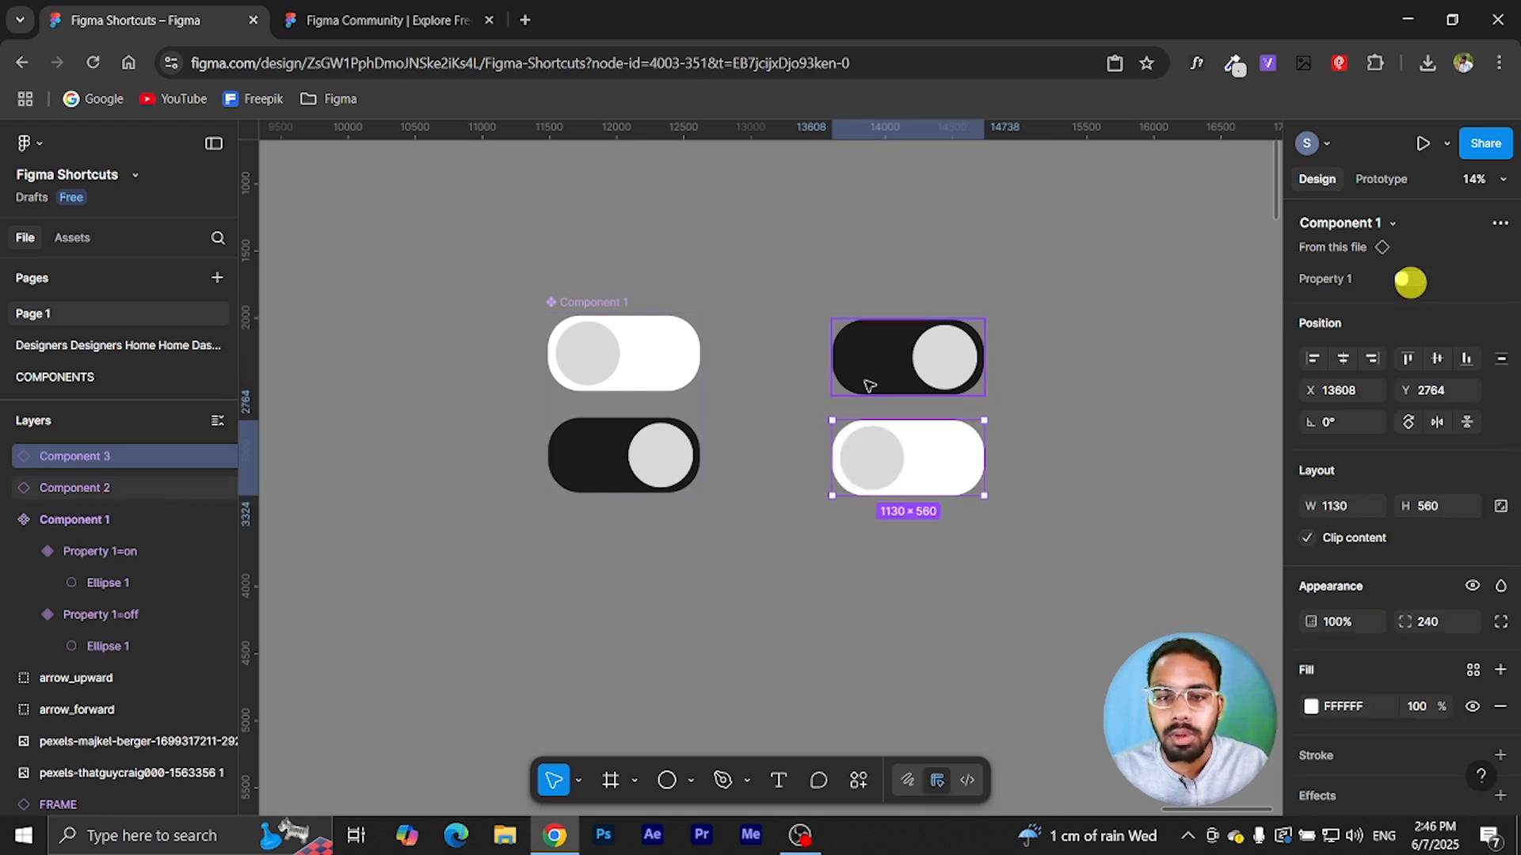
- Detach both toggle instances from their component and clear the selection
{"action": "left_click", "coordinate": [858, 373], "text": "shift"}
{"action": "right_click", "coordinate": [861, 377]}
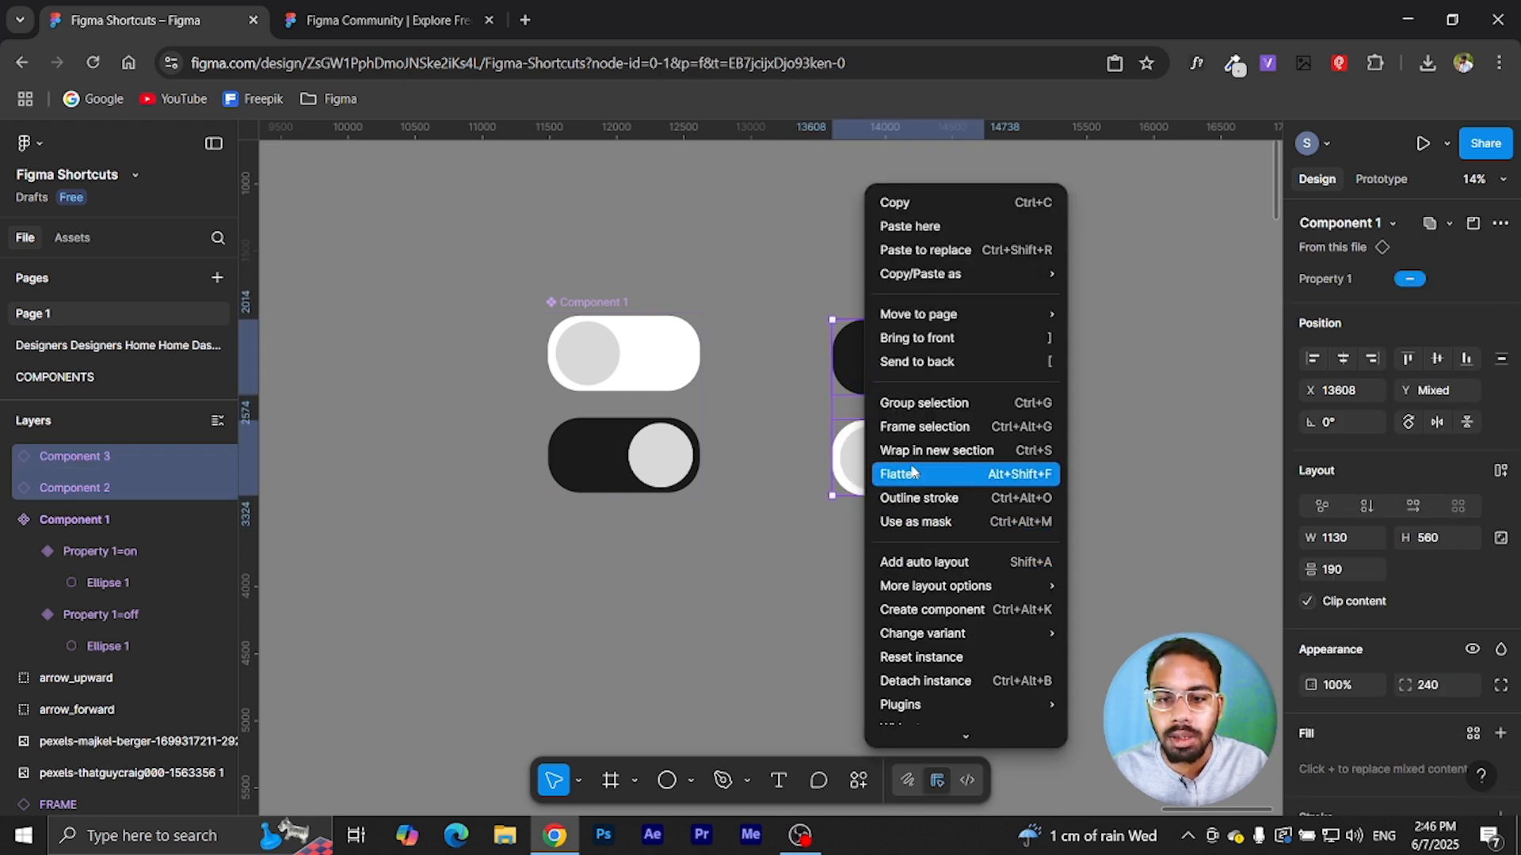
{"action": "left_click", "coordinate": [915, 683]}
{"action": "left_click", "coordinate": [943, 600]}
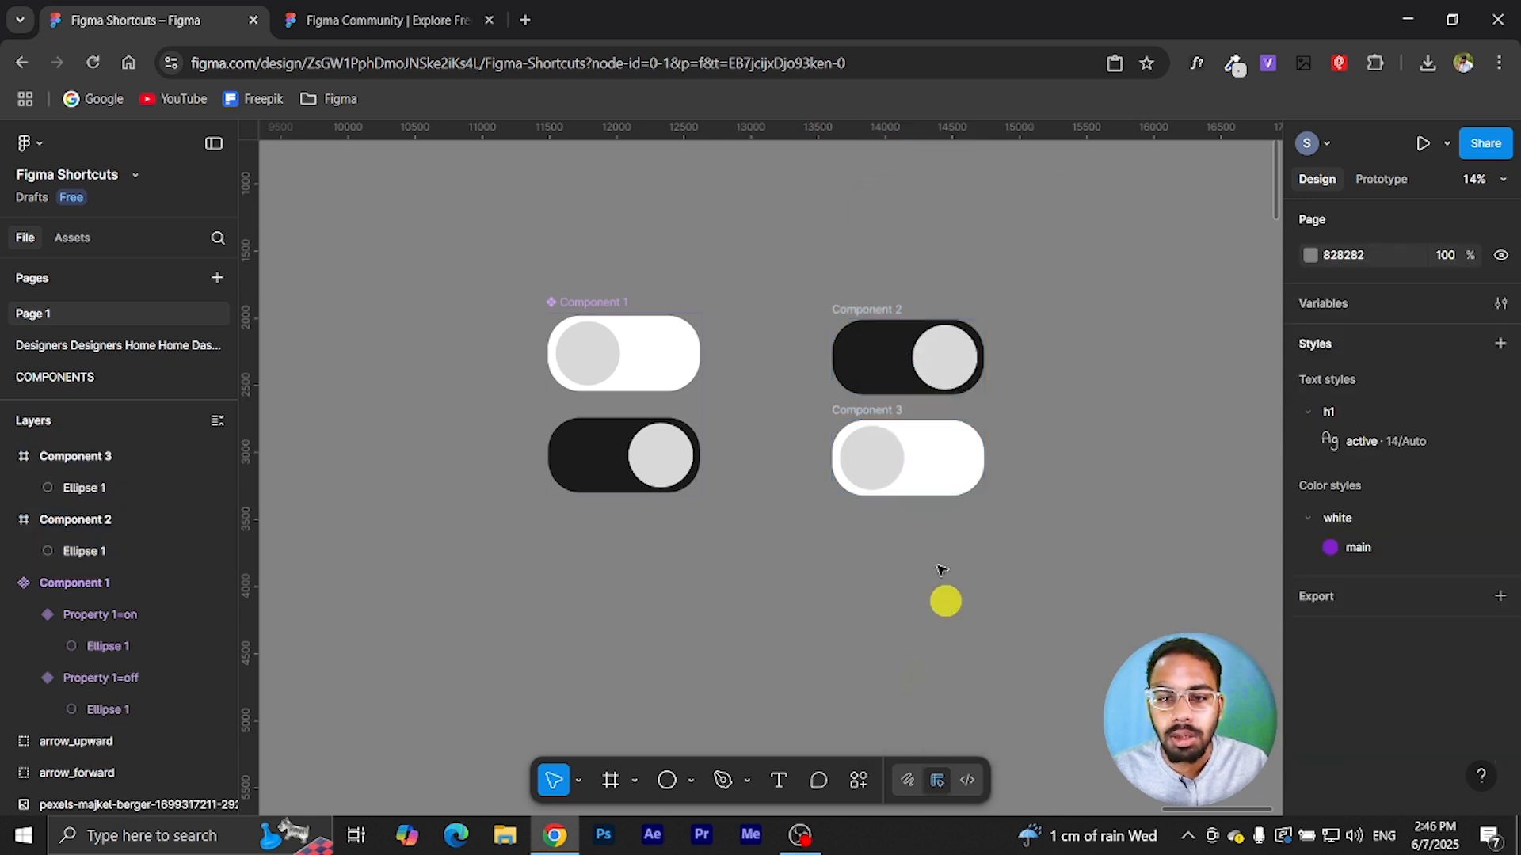
- Duplicate the detached white toggle below itself and centre the copy's circle horizontally
{"action": "left_click_drag", "start_coordinate": [894, 408], "coordinate": [886, 529]}
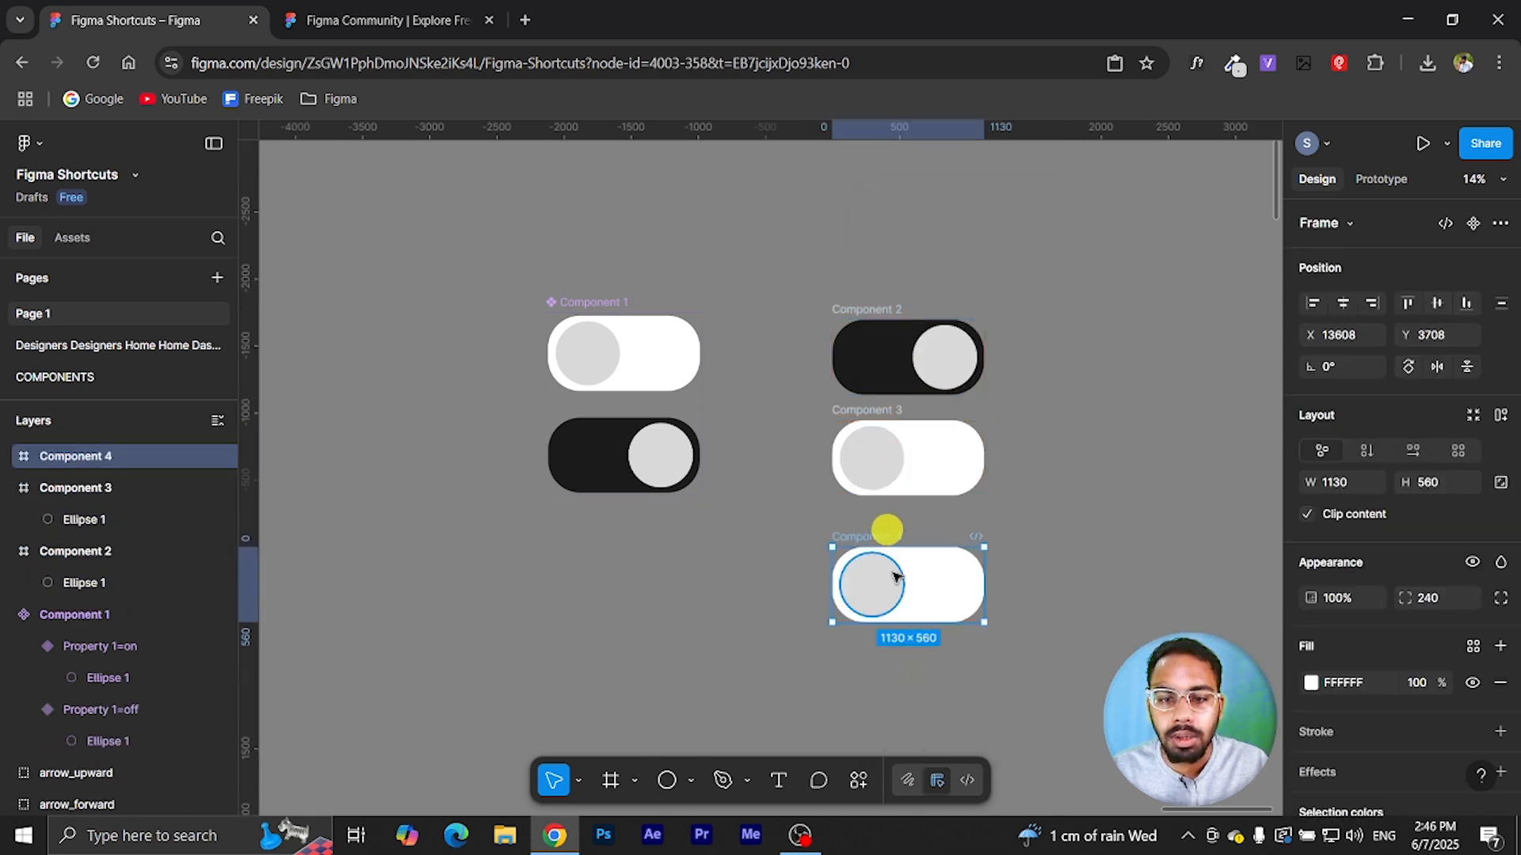
{"action": "left_click", "coordinate": [891, 583]}
{"action": "left_click_drag", "start_coordinate": [884, 588], "coordinate": [913, 591]}
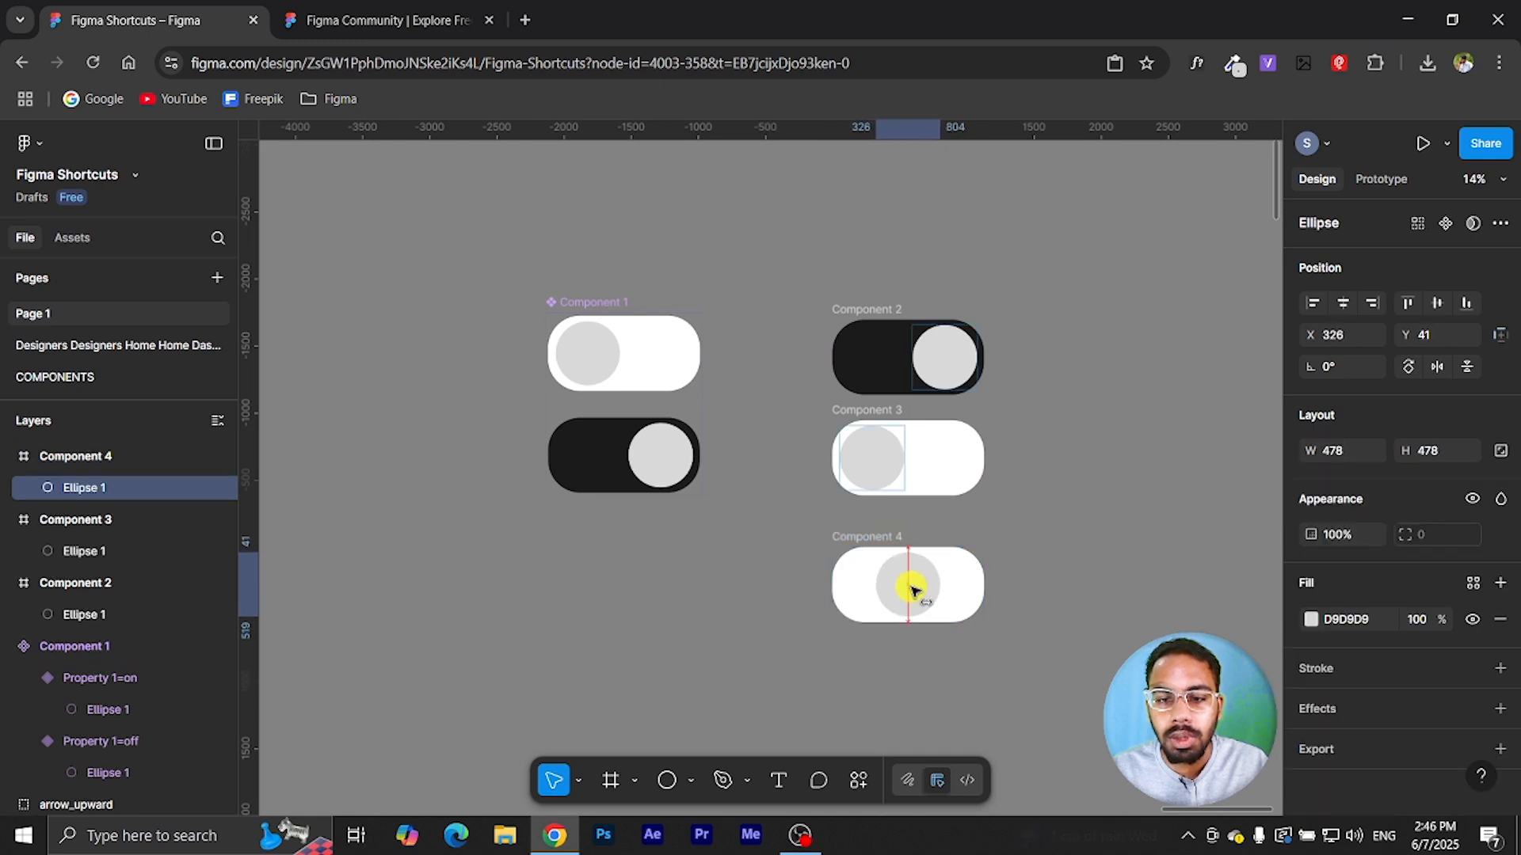
- Change the fill of the toggle with the centred circle to light yellow
{"action": "left_click", "coordinate": [870, 541]}
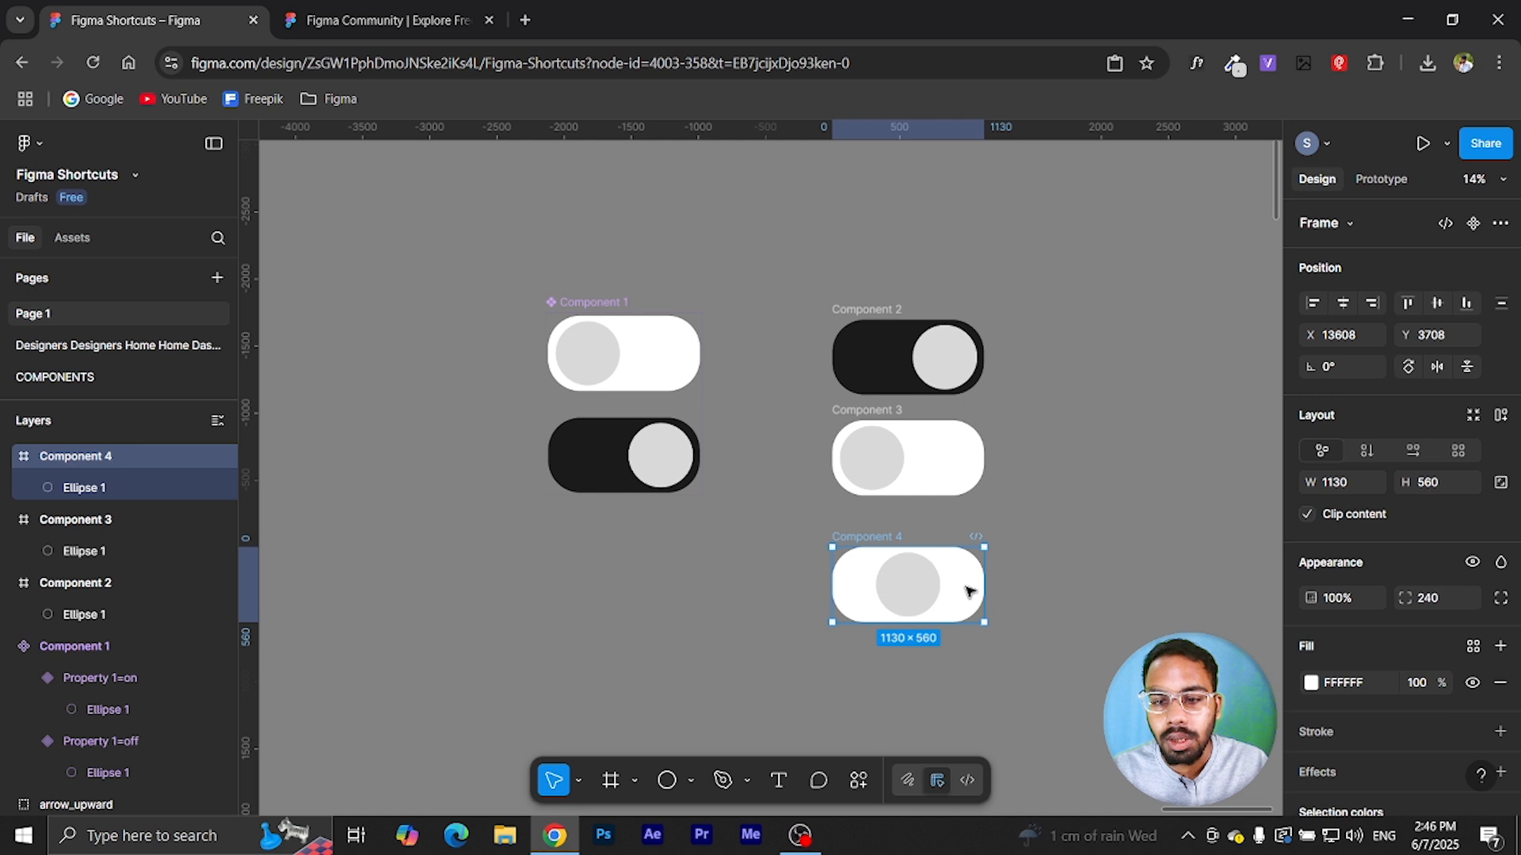
{"action": "left_click", "coordinate": [1312, 682]}
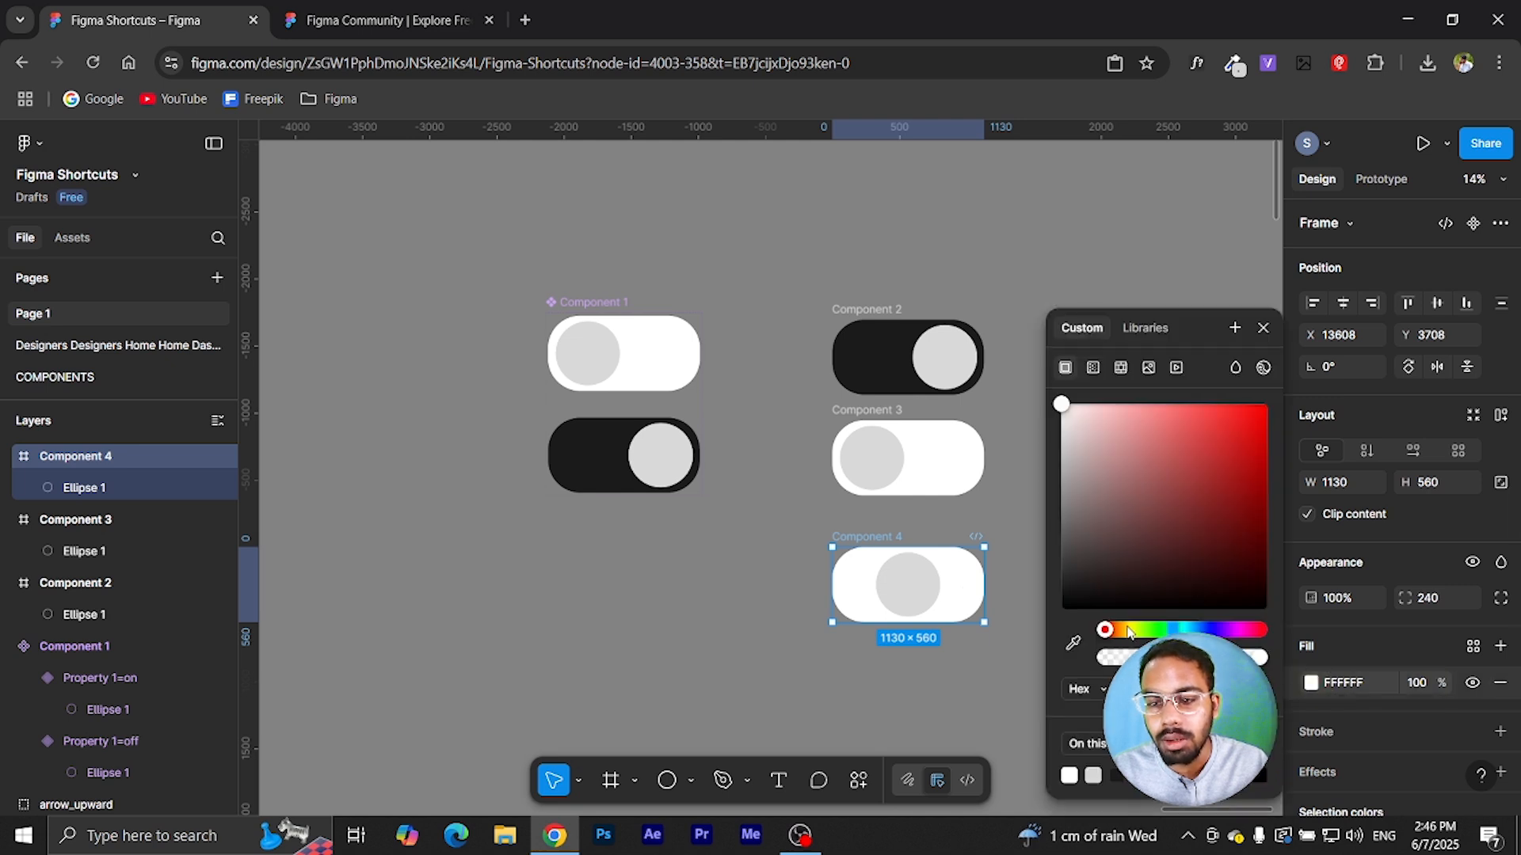
{"action": "left_click_drag", "start_coordinate": [1101, 630], "coordinate": [1125, 630]}
{"action": "left_click_drag", "start_coordinate": [1245, 467], "coordinate": [1186, 404]}
{"action": "left_click", "coordinate": [1020, 511]}
- Create a component set from the detached dark, white and yellow toggles
{"action": "left_click_drag", "start_coordinate": [772, 245], "coordinate": [1071, 680]}
{"action": "left_click", "coordinate": [1450, 223]}
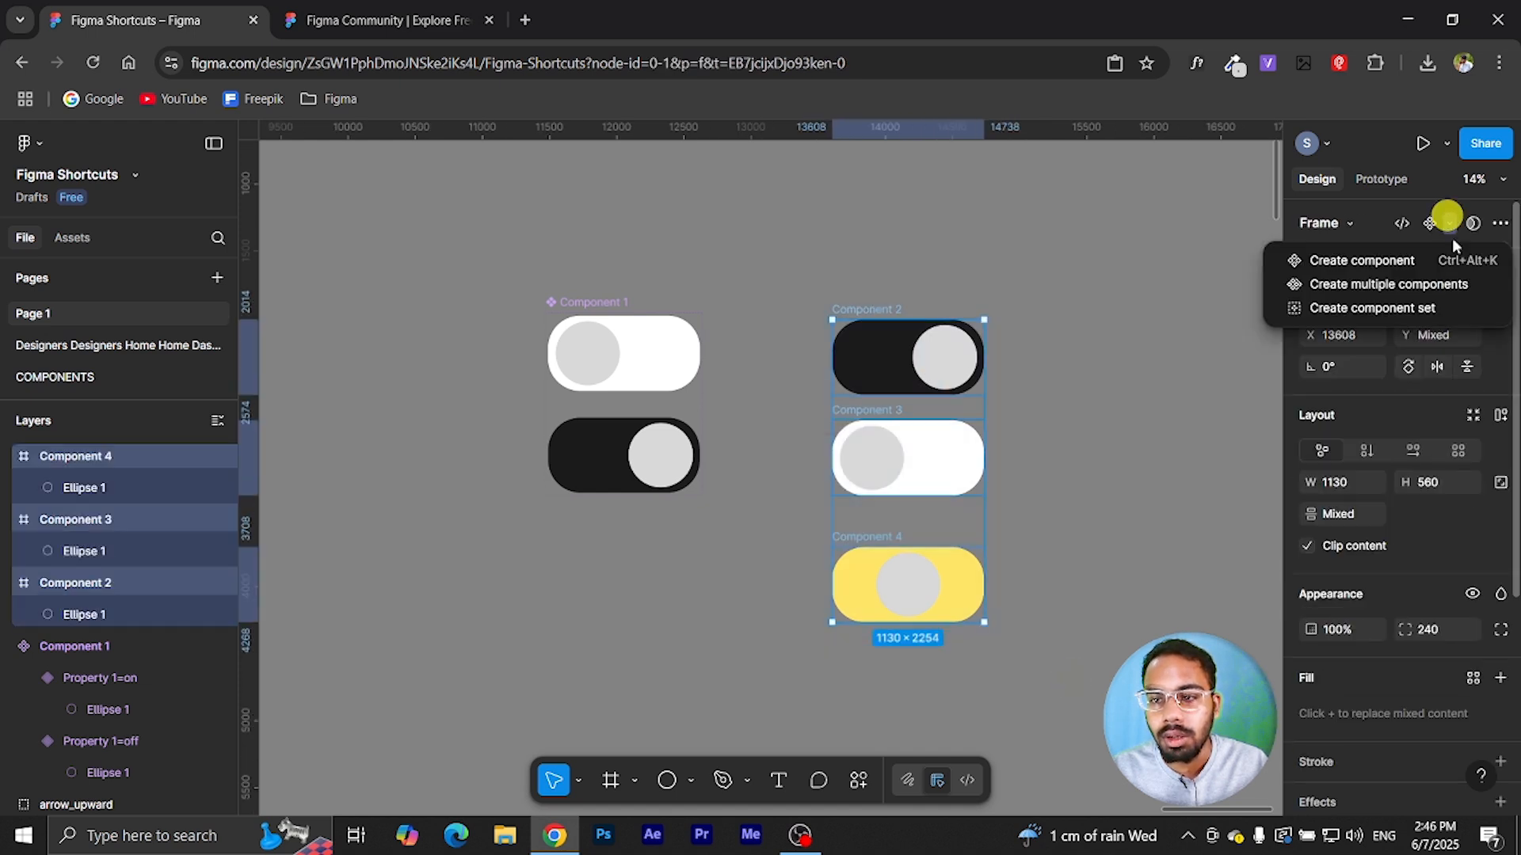
{"action": "left_click", "coordinate": [1371, 304]}
- Set Property 1 of the three new variants to on for the dark, off for the white and middle for the yellow toggle
{"action": "left_click", "coordinate": [912, 361]}
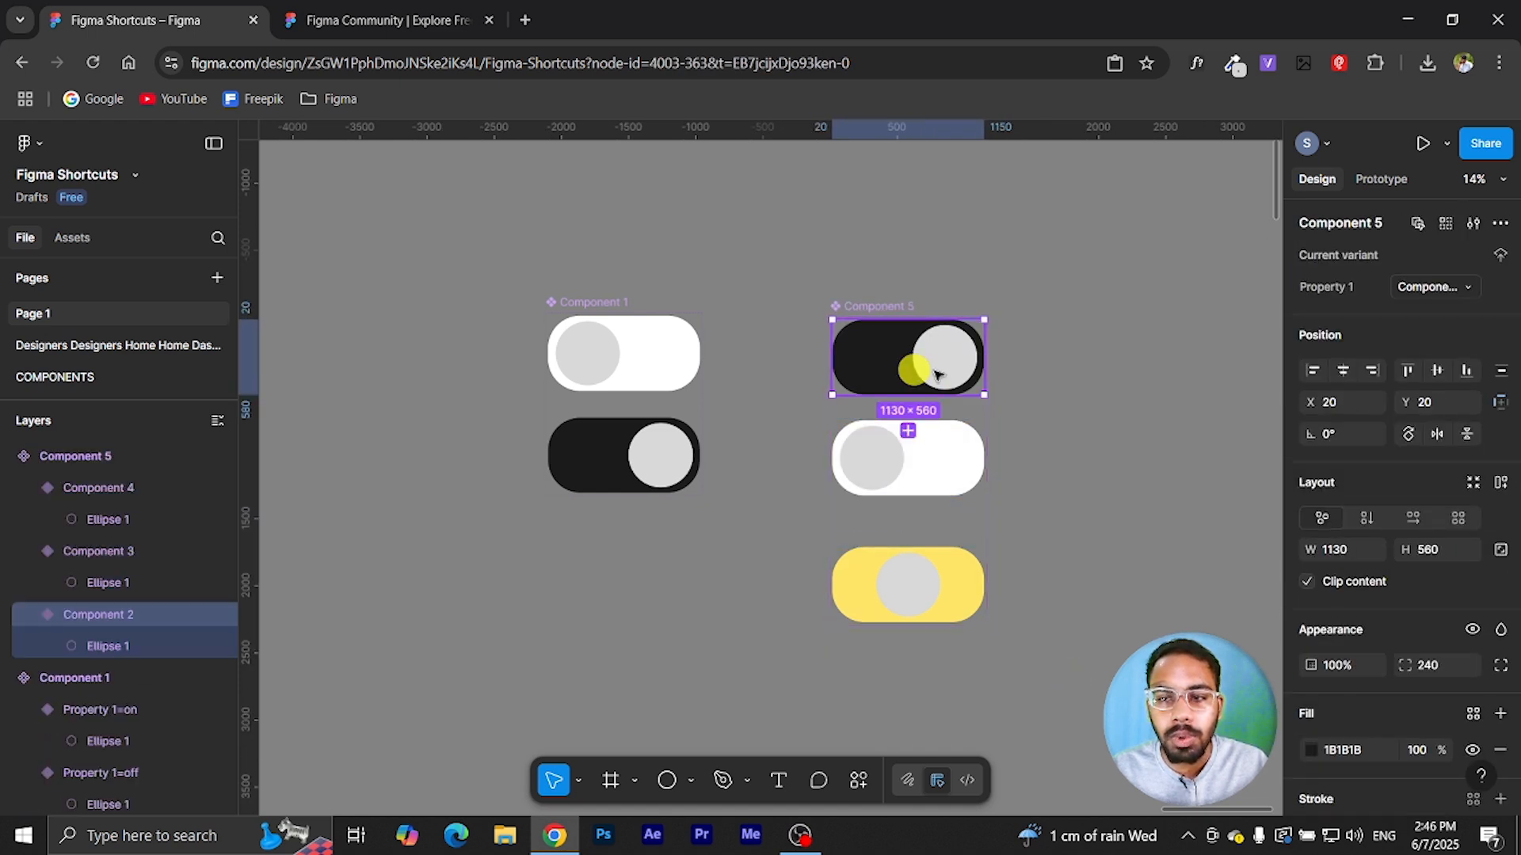
{"action": "left_click", "coordinate": [1426, 288]}
{"action": "type", "text": "on"}
{"action": "key", "text": "Return"}
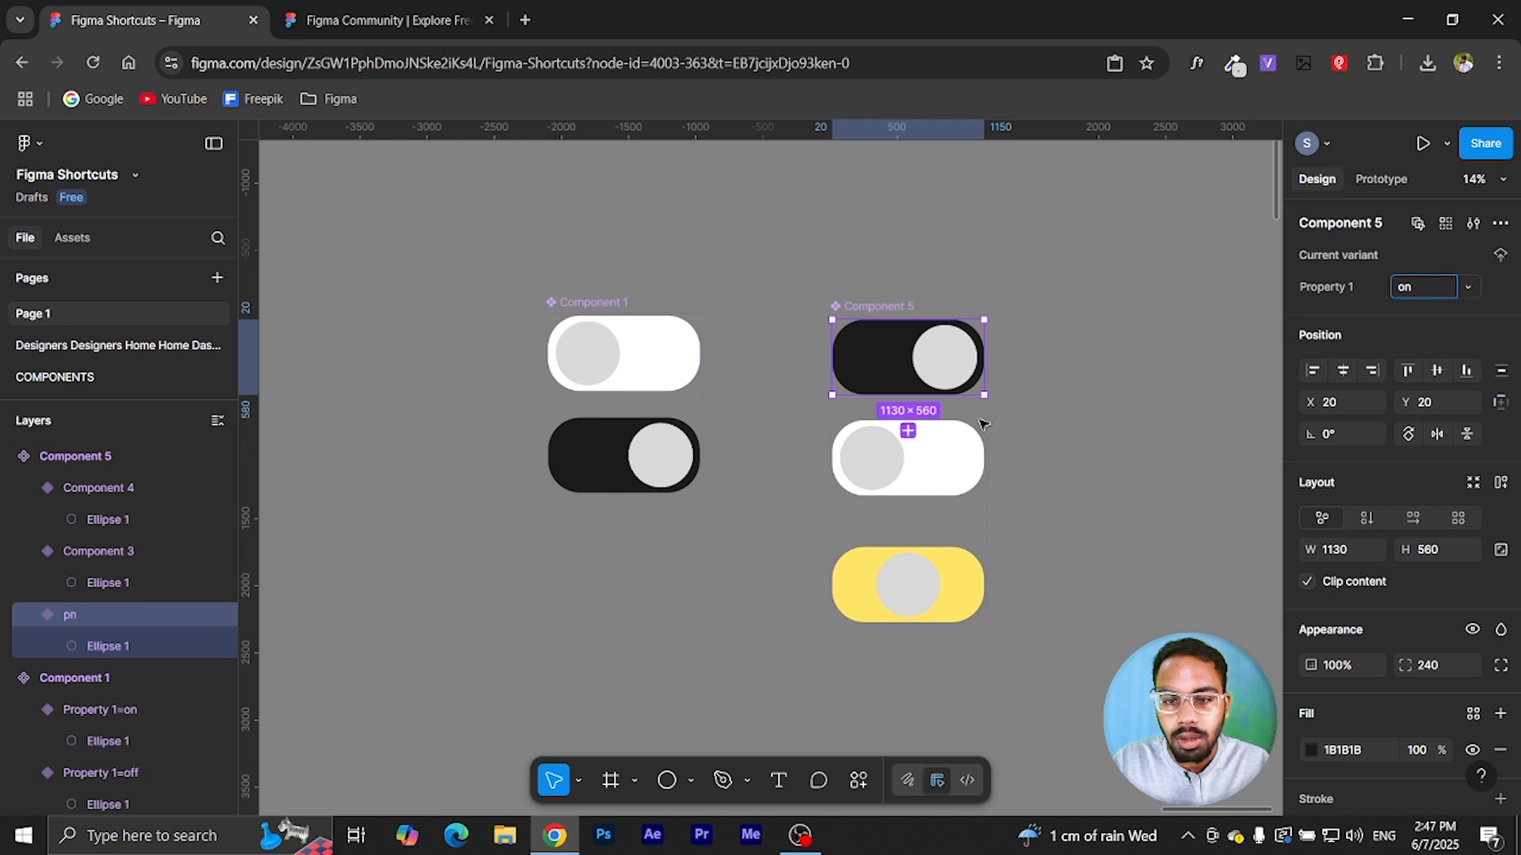
{"action": "key", "text": "Tab"}
{"action": "type", "text": "off"}
{"action": "key", "text": "Return"}
{"action": "key", "text": "Tab"}
{"action": "type", "text": "middle"}
{"action": "key", "text": "Return"}
{"action": "left_click", "coordinate": [1008, 249]}
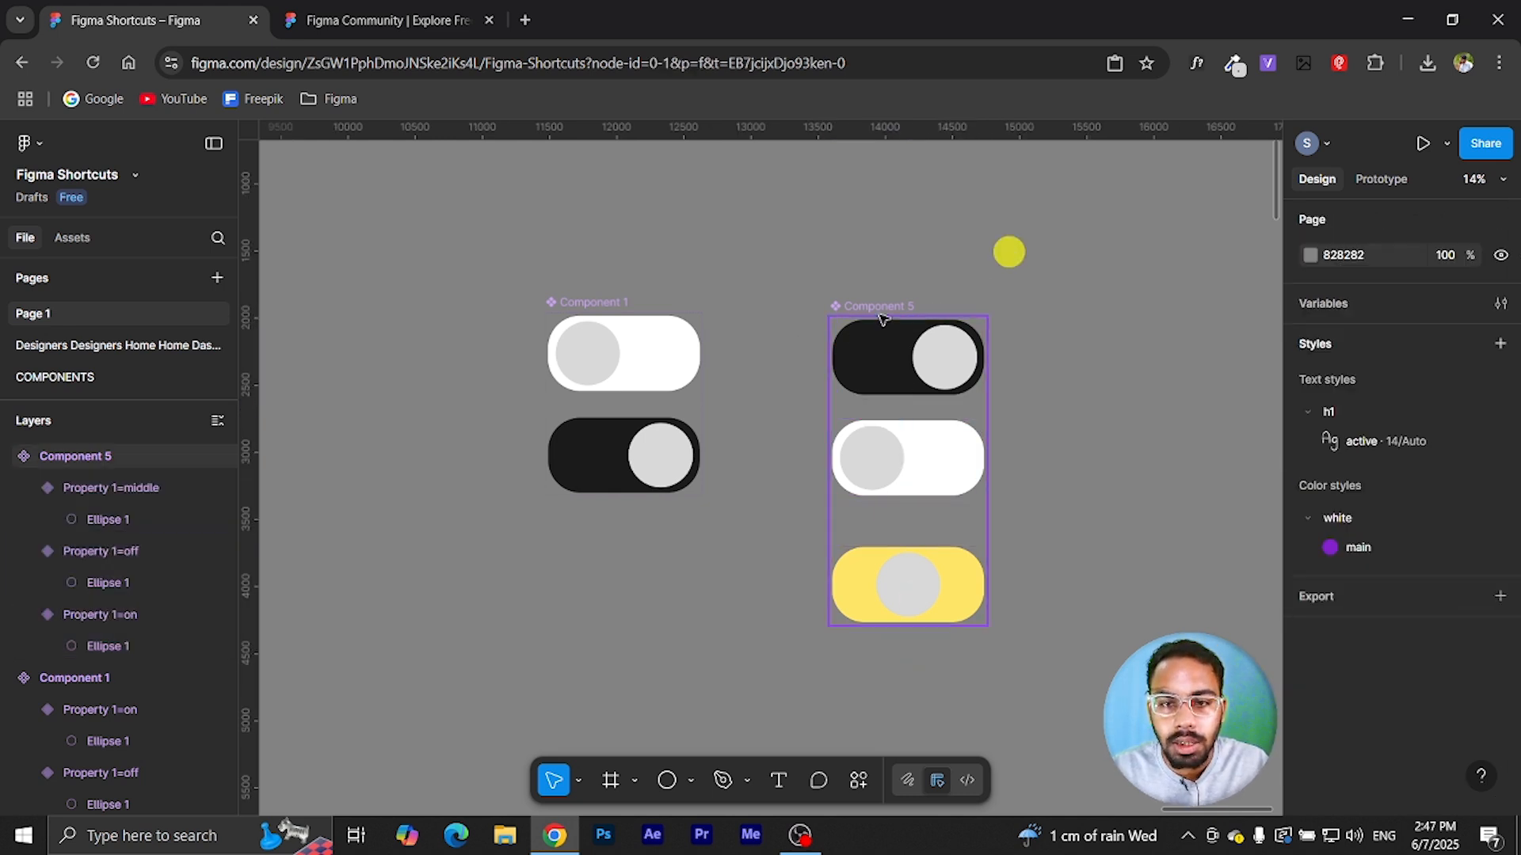
- Place an instance of the three-variant set's white toggle beside it and view the instance's Property 1 options
{"action": "left_click", "coordinate": [876, 309]}
{"action": "left_click", "coordinate": [919, 466]}
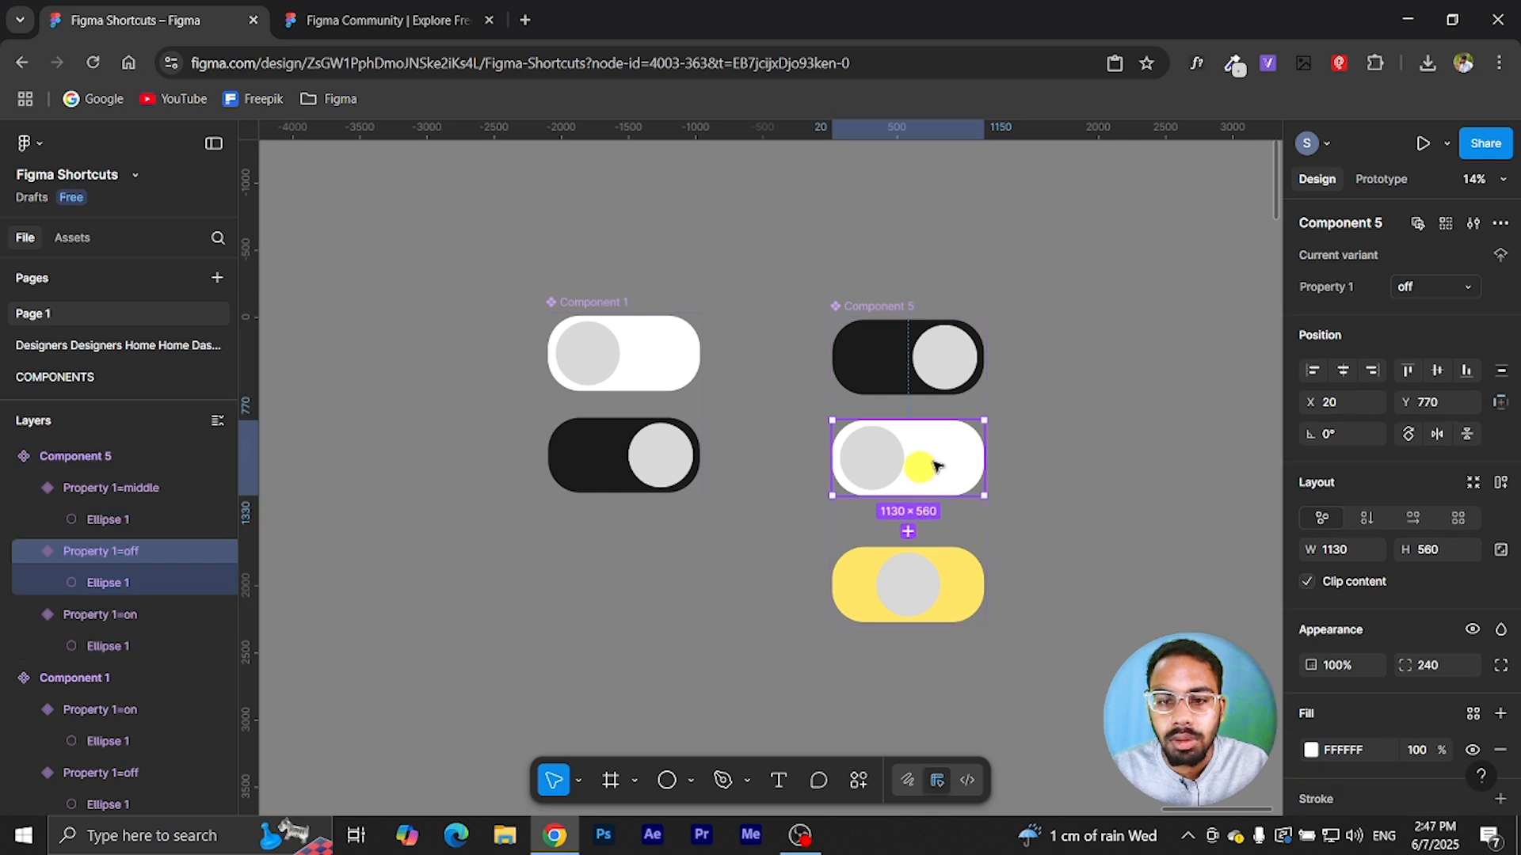
{"action": "left_click_drag", "start_coordinate": [931, 468], "coordinate": [1185, 354]}
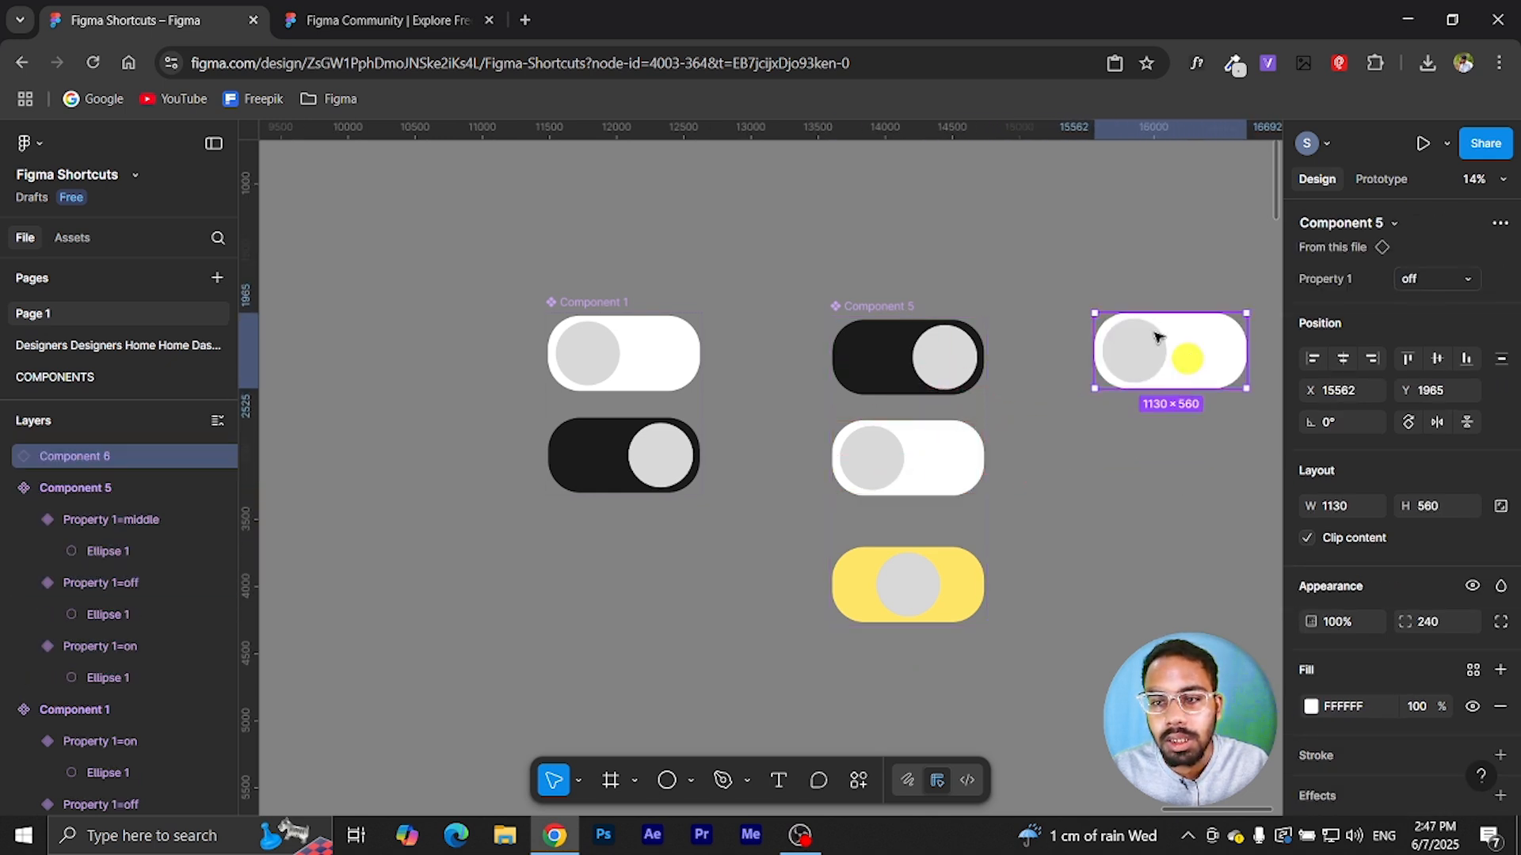
{"action": "left_click", "coordinate": [1418, 281]}
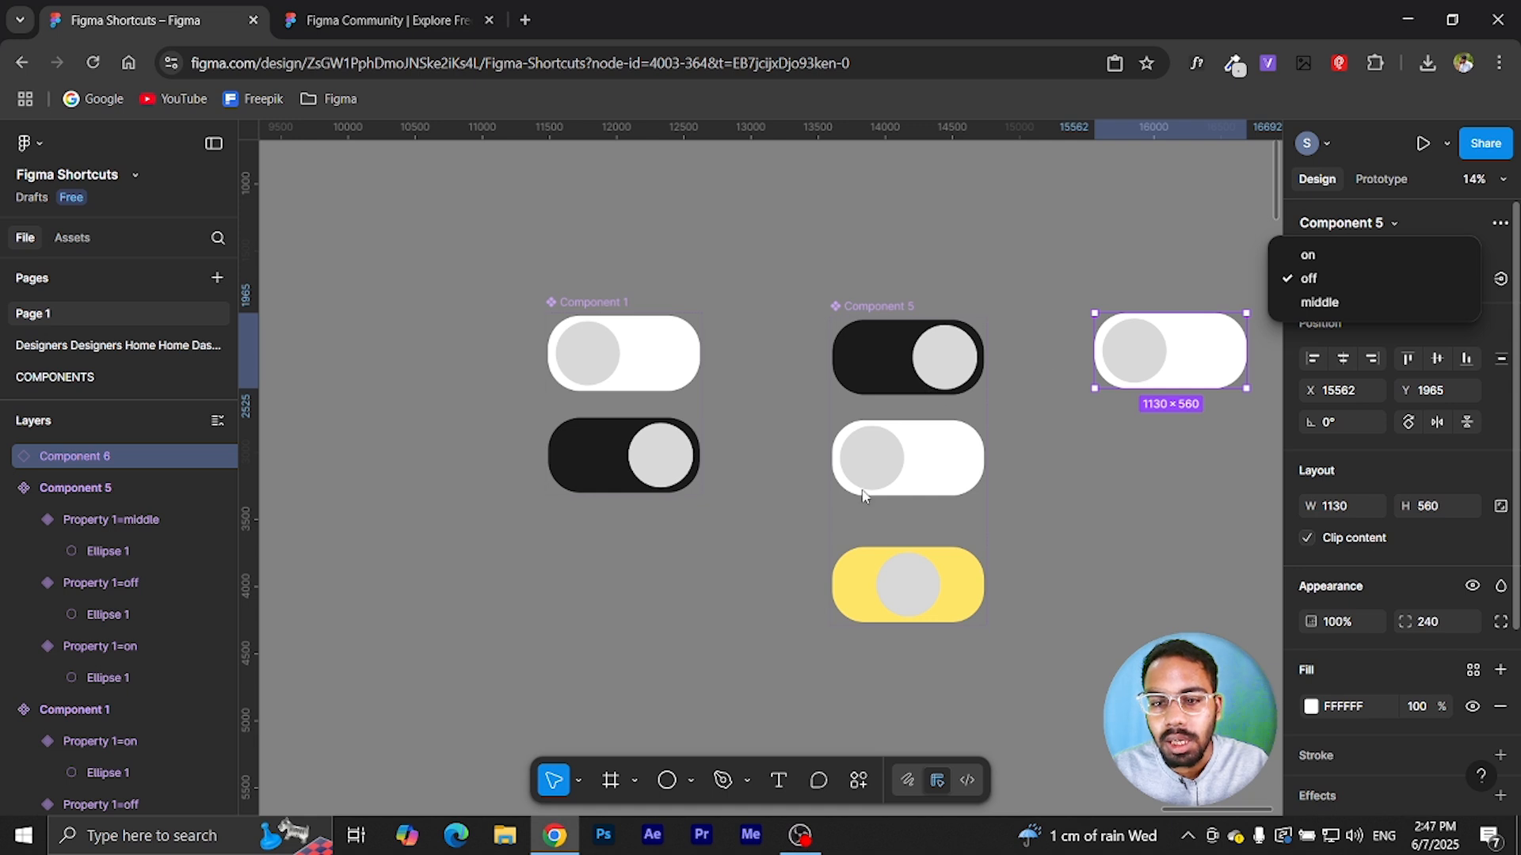
{"action": "left_click", "coordinate": [820, 219]}
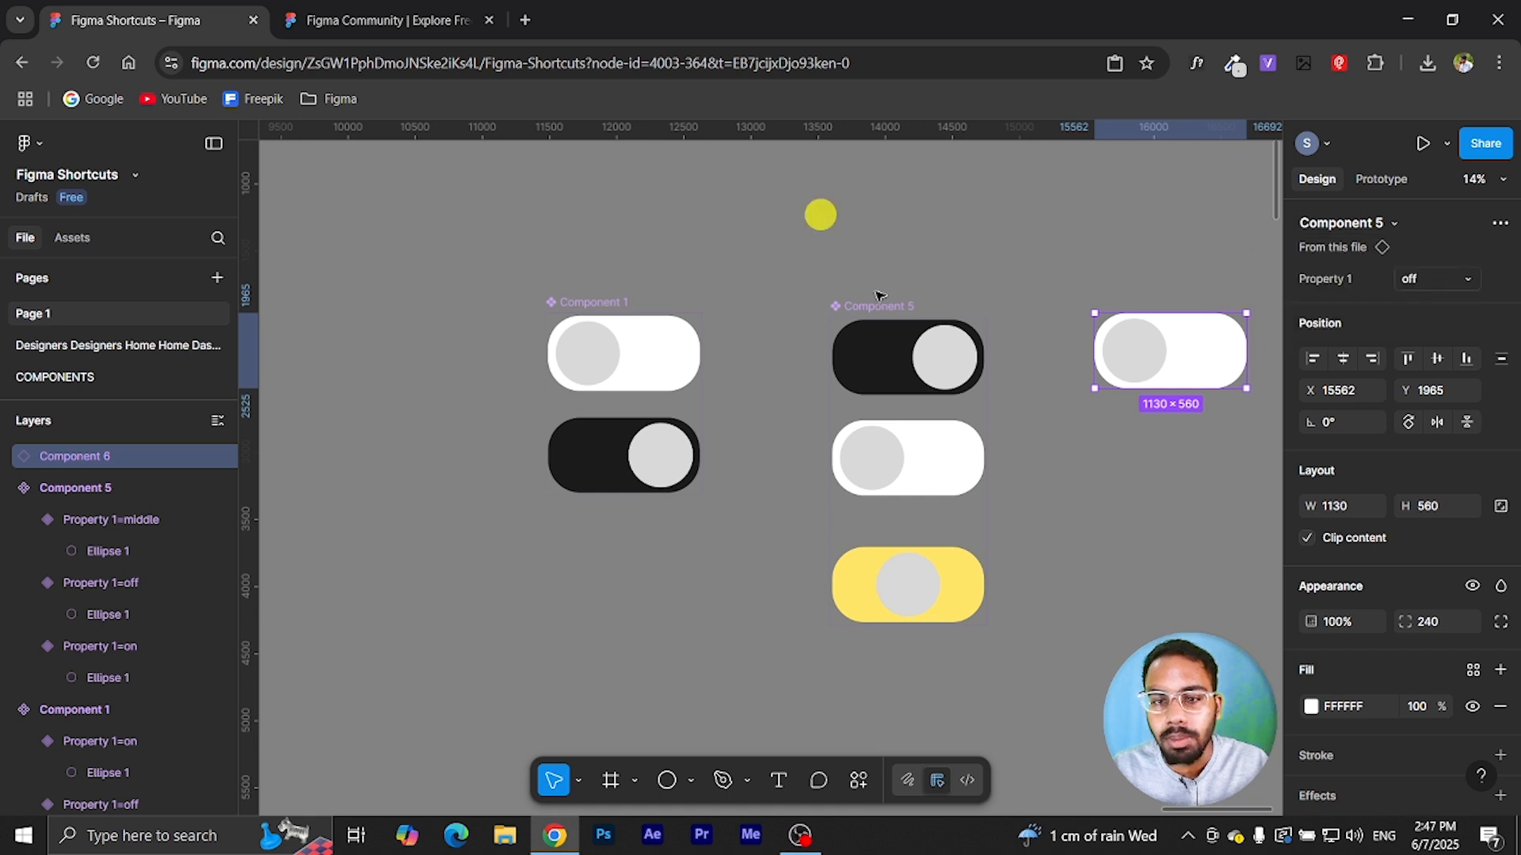
- Place an instance of Component 1's white toggle below the other instance, and switch its Property 1 on and back off
{"action": "left_click", "coordinate": [594, 301]}
{"action": "left_click", "coordinate": [628, 466]}
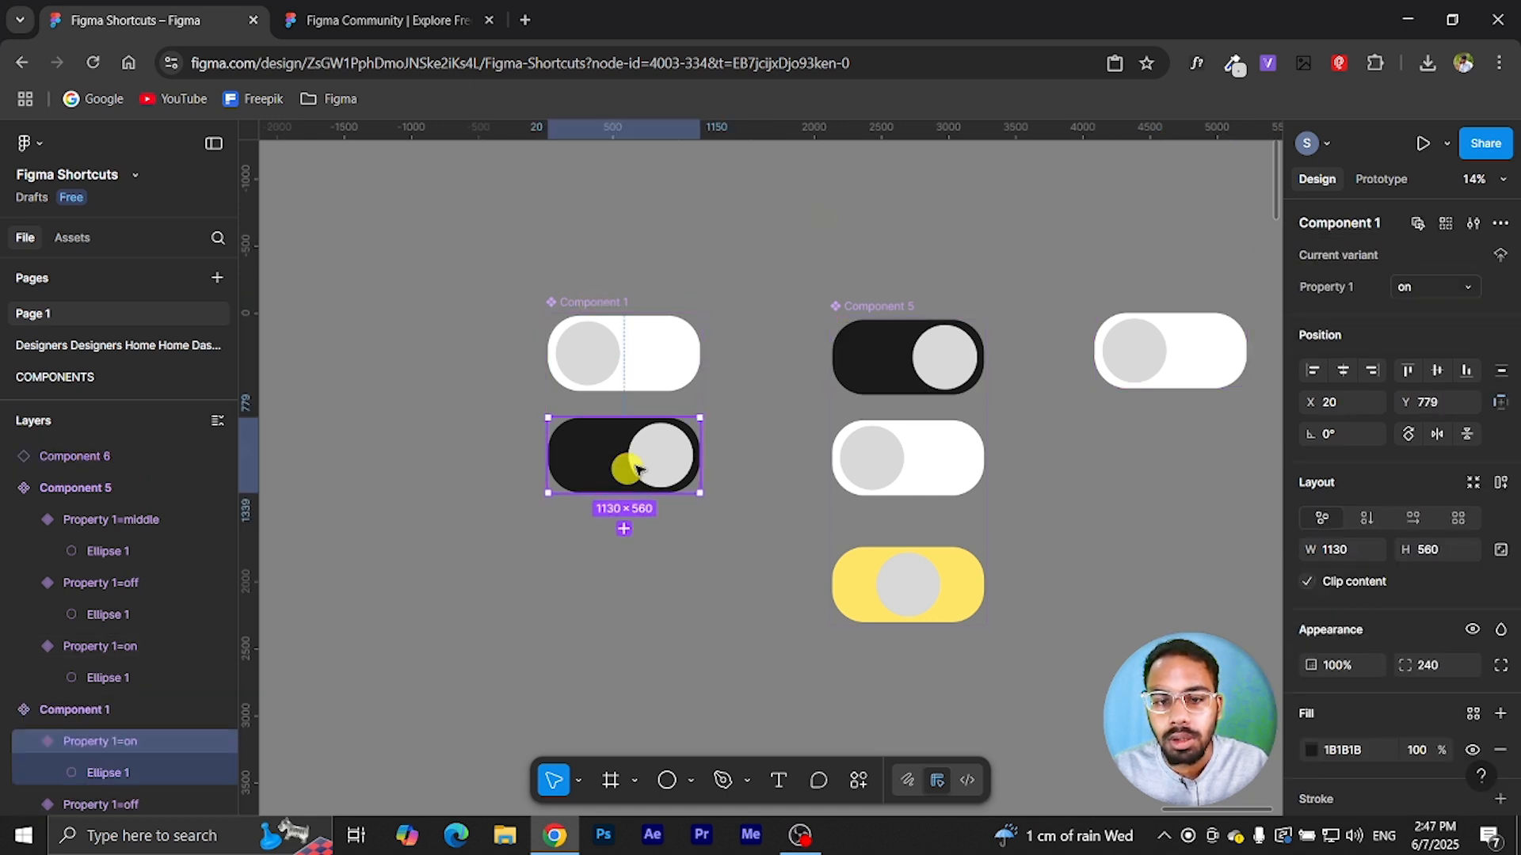
{"action": "left_click_drag", "start_coordinate": [653, 344], "coordinate": [1215, 445]}
{"action": "left_click", "coordinate": [1199, 327]}
{"action": "left_click", "coordinate": [1257, 456]}
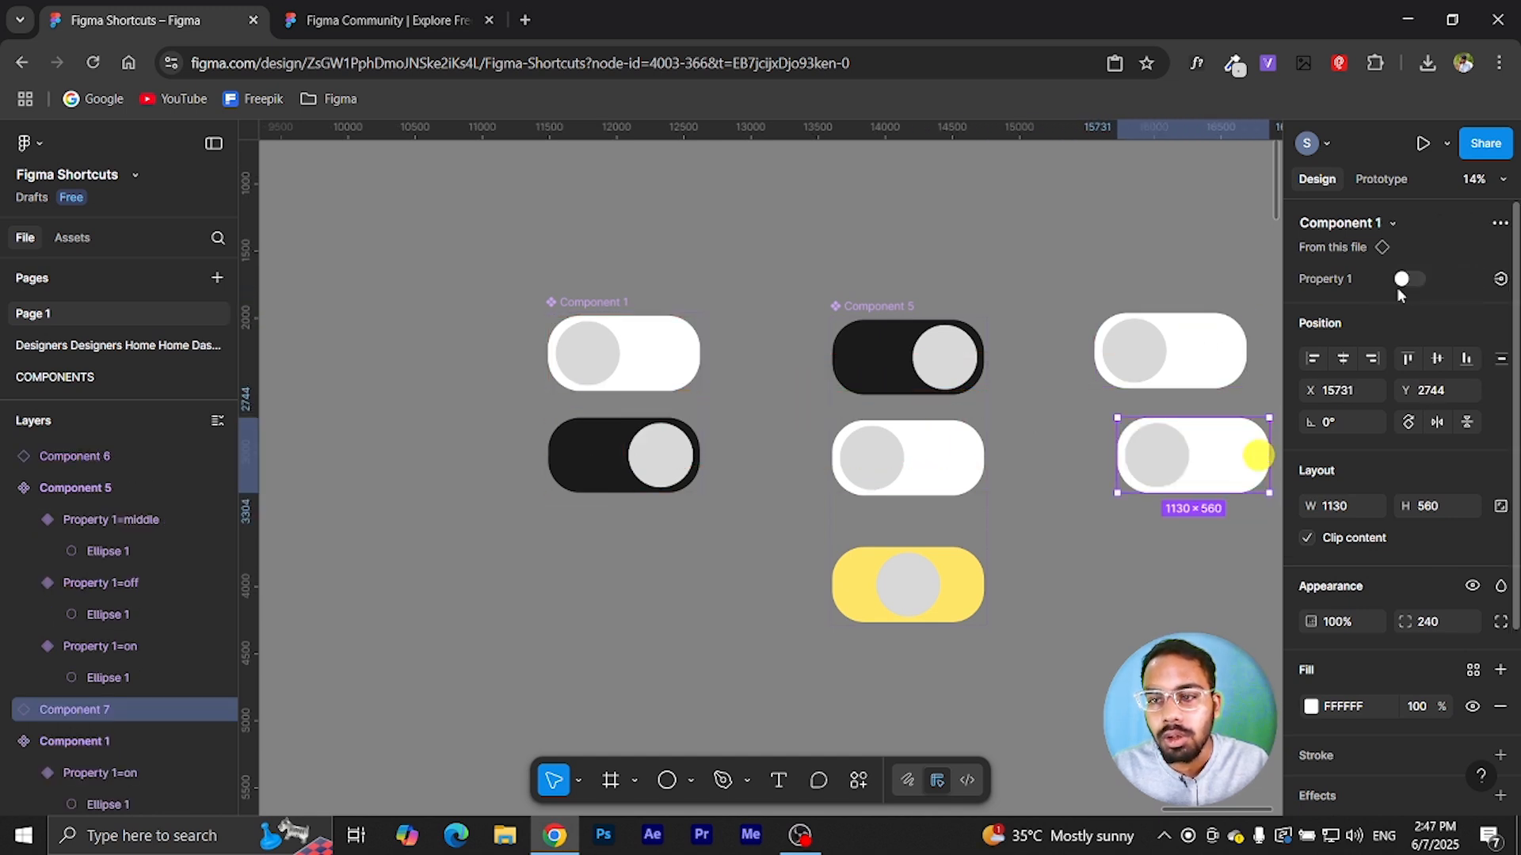
{"action": "left_click", "coordinate": [1405, 283]}
{"action": "left_click", "coordinate": [1405, 284]}
{"action": "left_click", "coordinate": [1157, 348]}
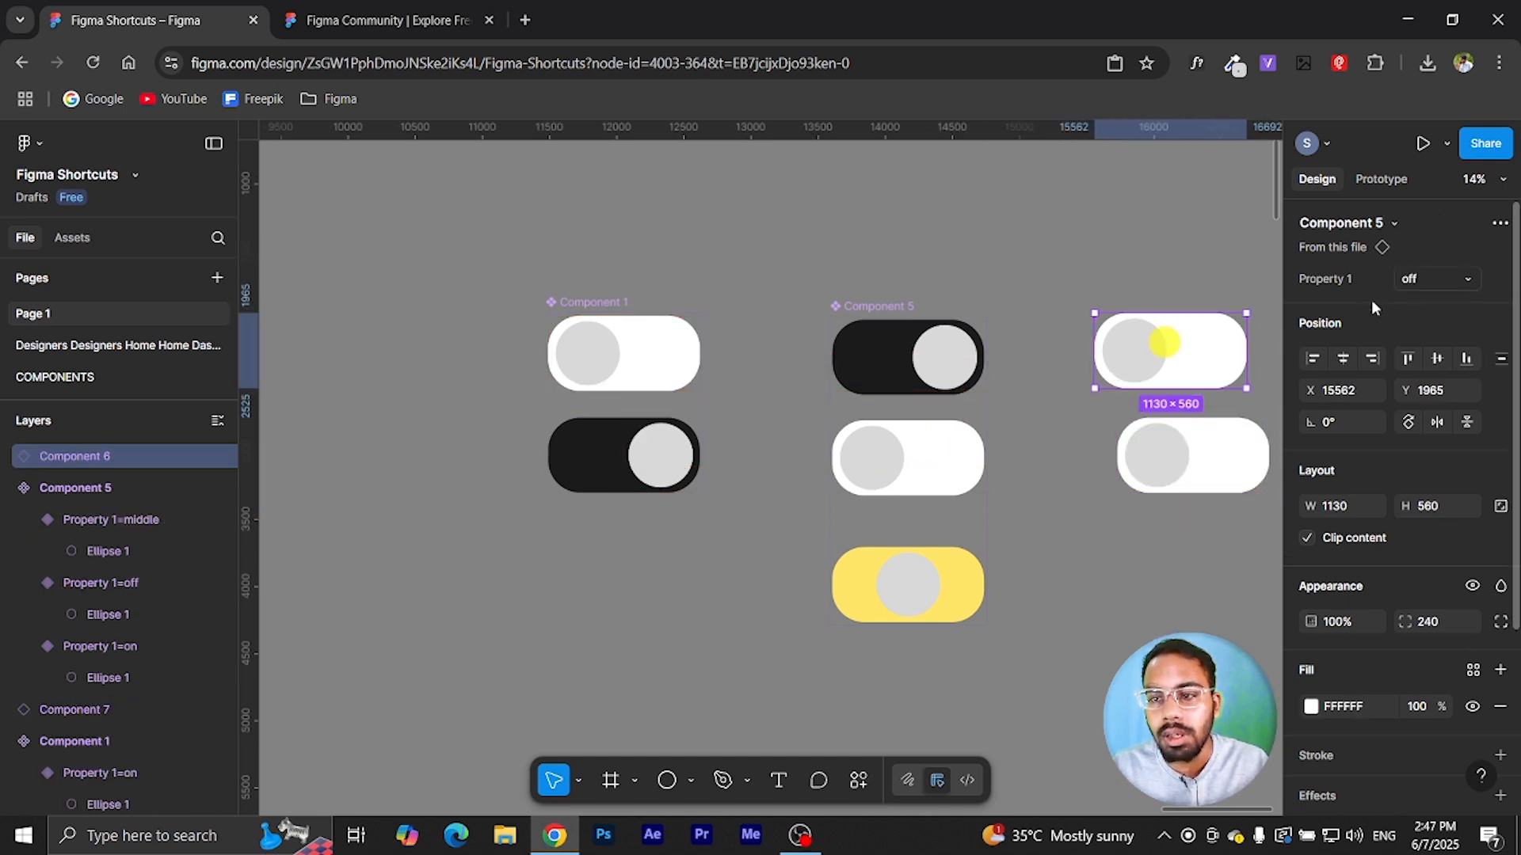
- Return the view to the Side Nav, Desktop - 1 and FRAME 2 designs and clear the selection
{"action": "scroll", "coordinate": [628, 254], "scroll_direction": "right", "scroll_amount": 4}
{"action": "scroll", "coordinate": [628, 255], "scroll_direction": "down", "scroll_amount": 2}
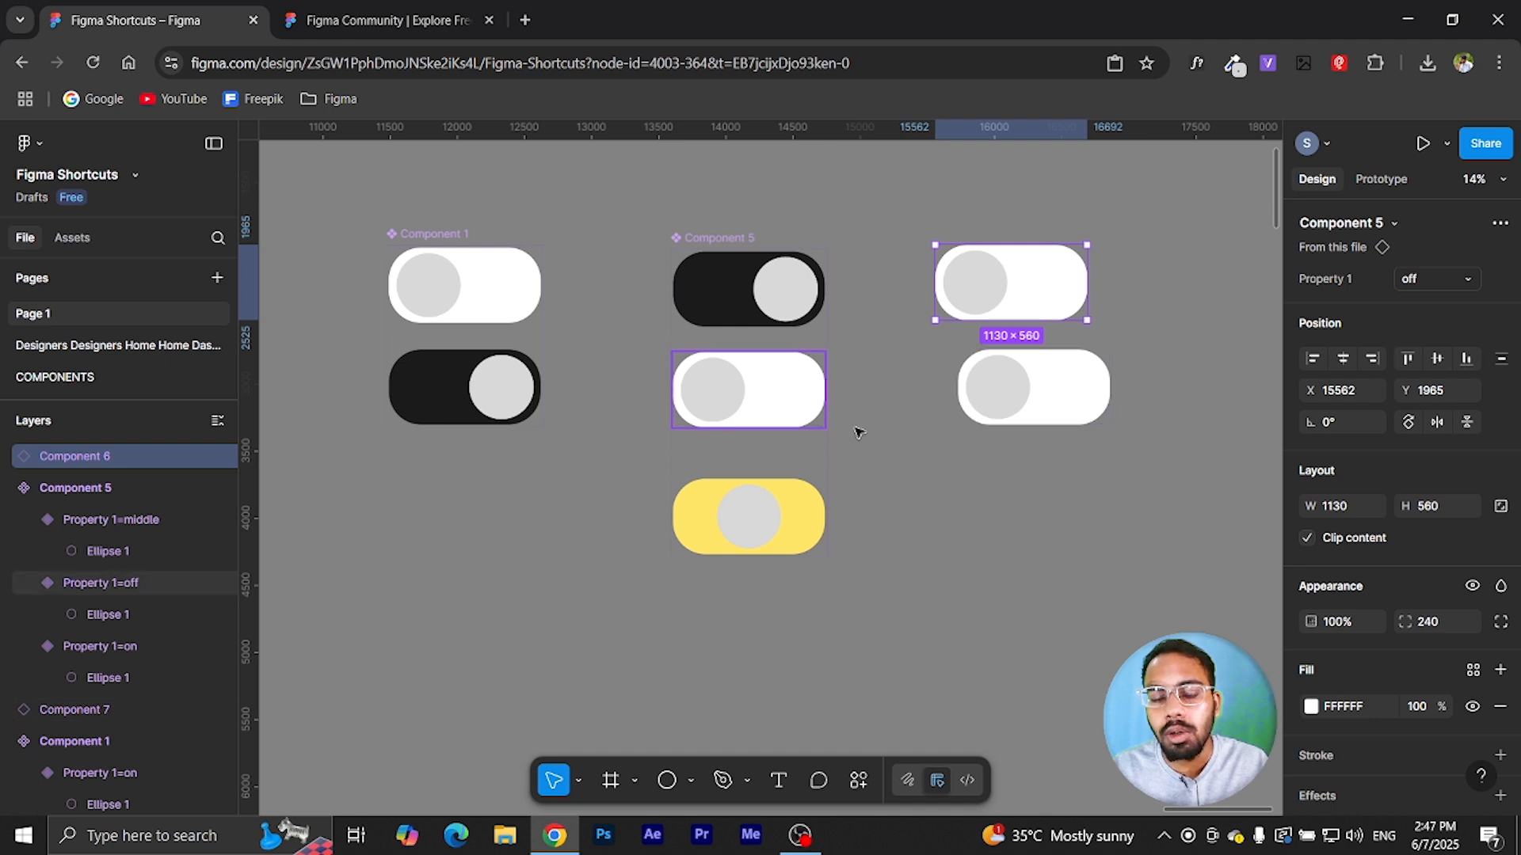
{"action": "scroll", "coordinate": [940, 496], "scroll_direction": "down", "scroll_amount": 3}
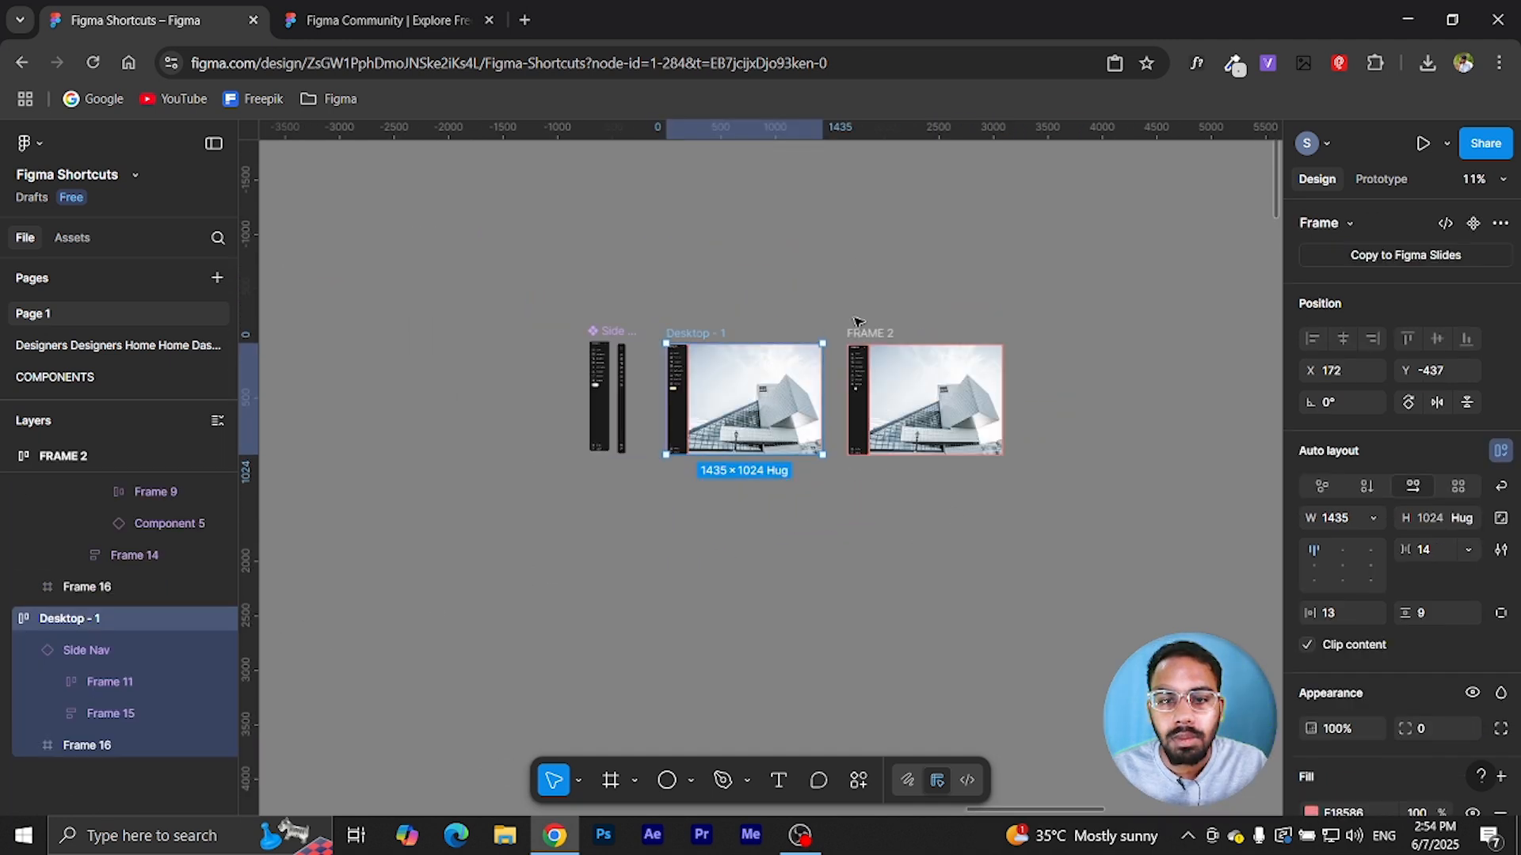
{"action": "left_click", "coordinate": [623, 562]}
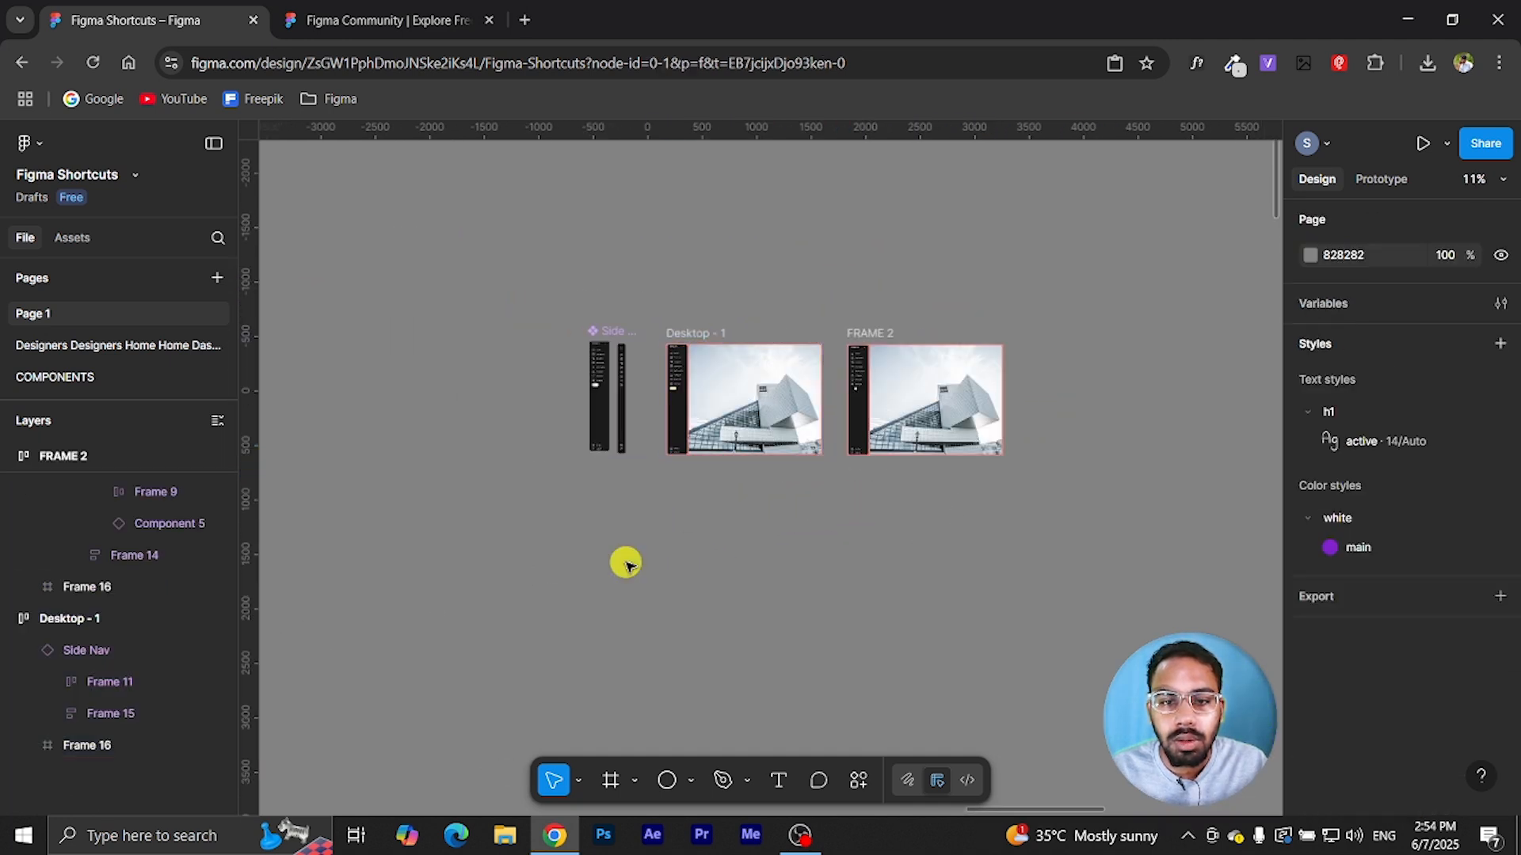
{"action": "scroll", "coordinate": [838, 433], "scroll_direction": "up", "scroll_amount": 2}
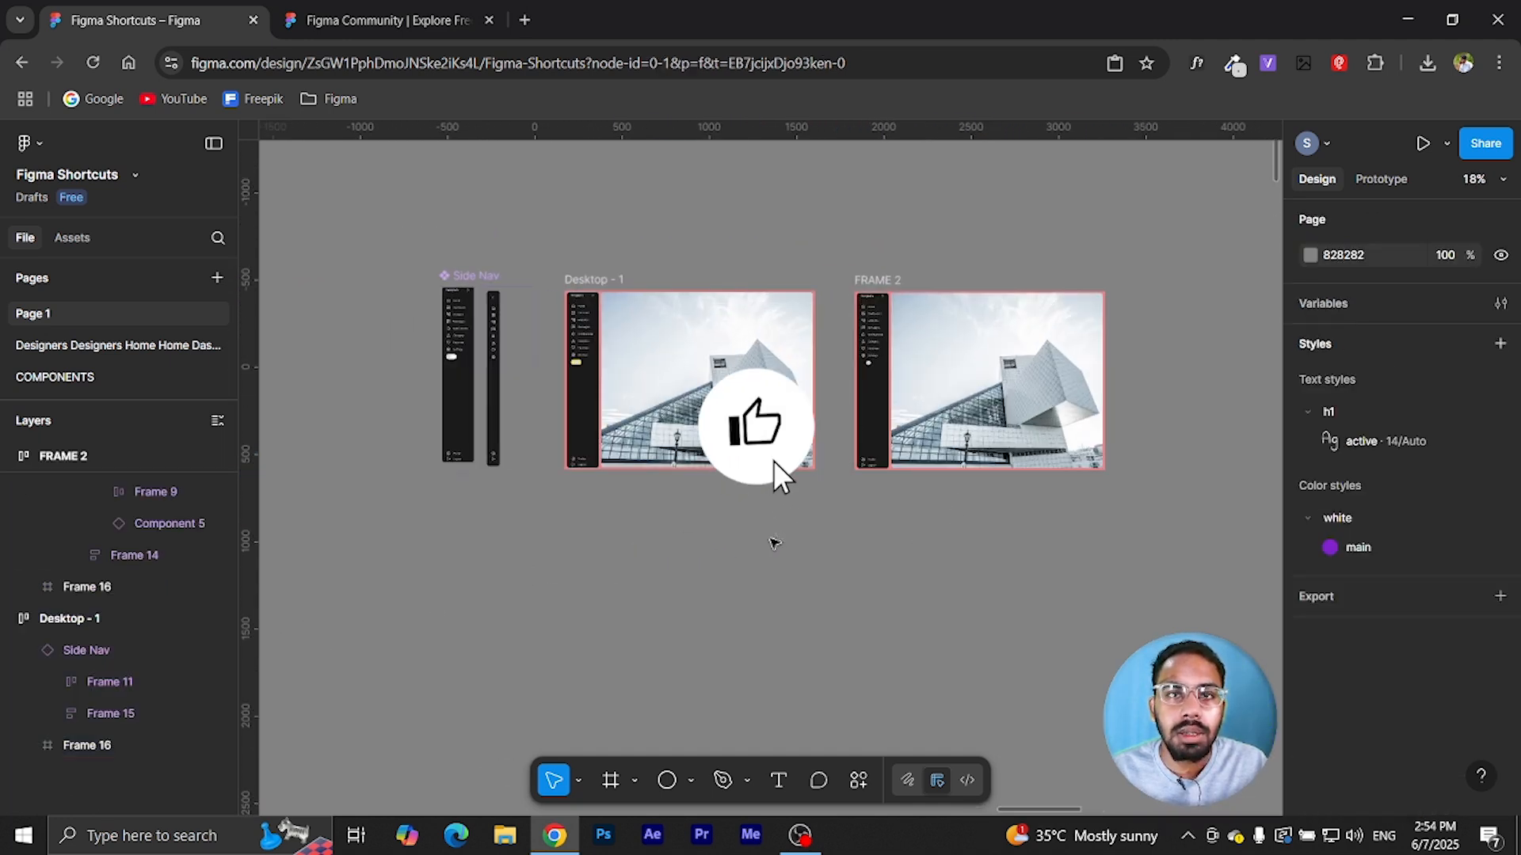